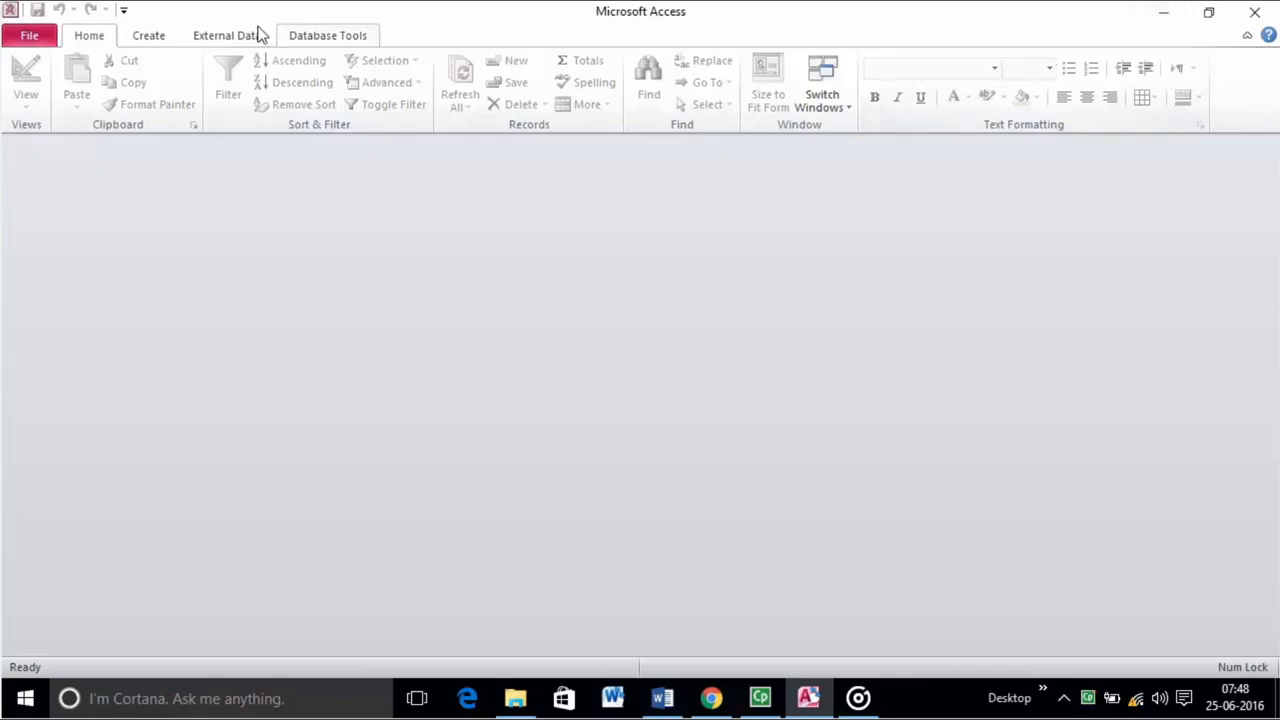
Exit Access through the File menu, leaving only the Windows desktop showing.
{"action": "left_click", "coordinate": [39, 44]}
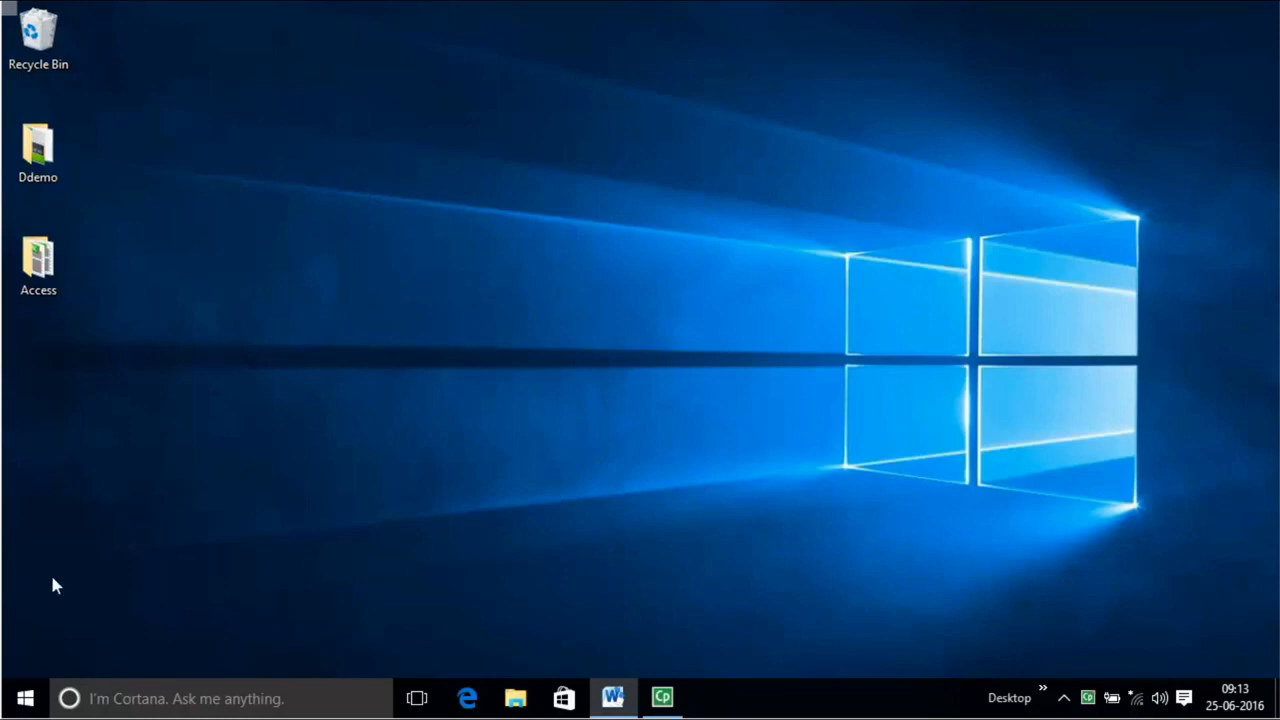
Launch Microsoft Access 2010 from the Microsoft Office folder in the Start menu's All apps list.
{"action": "left_click", "coordinate": [25, 698]}
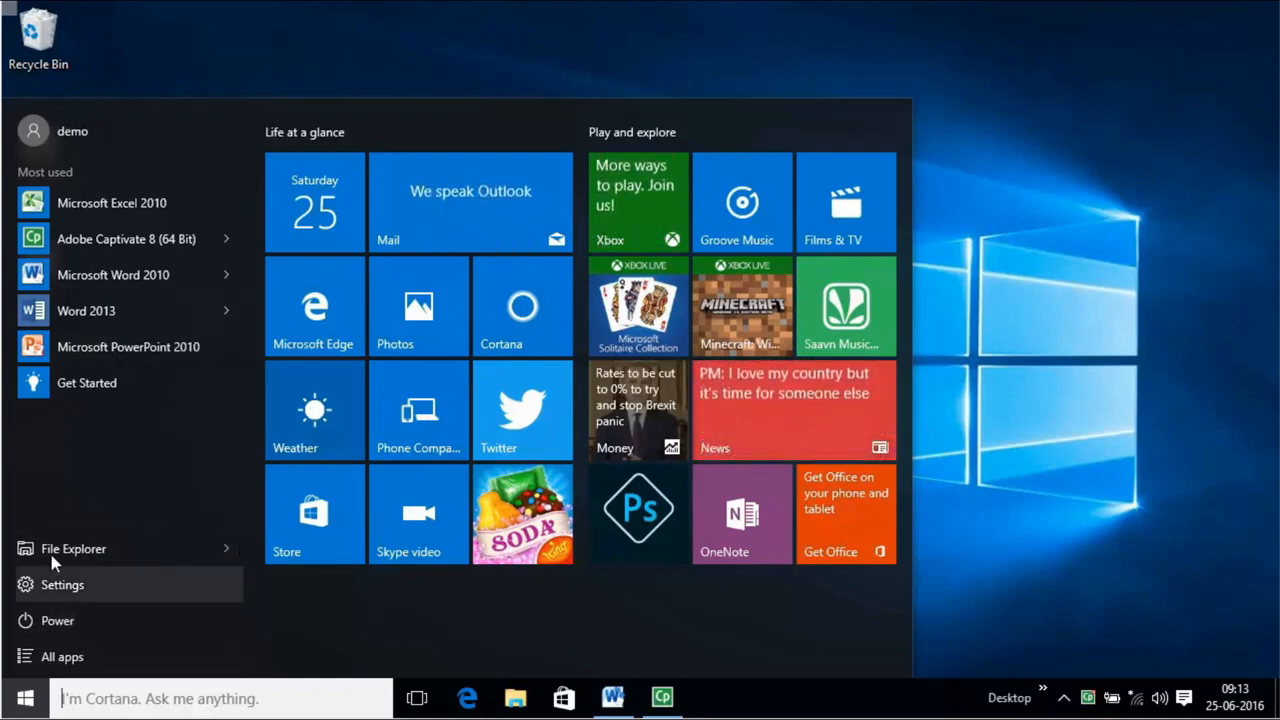
{"action": "left_click", "coordinate": [75, 657]}
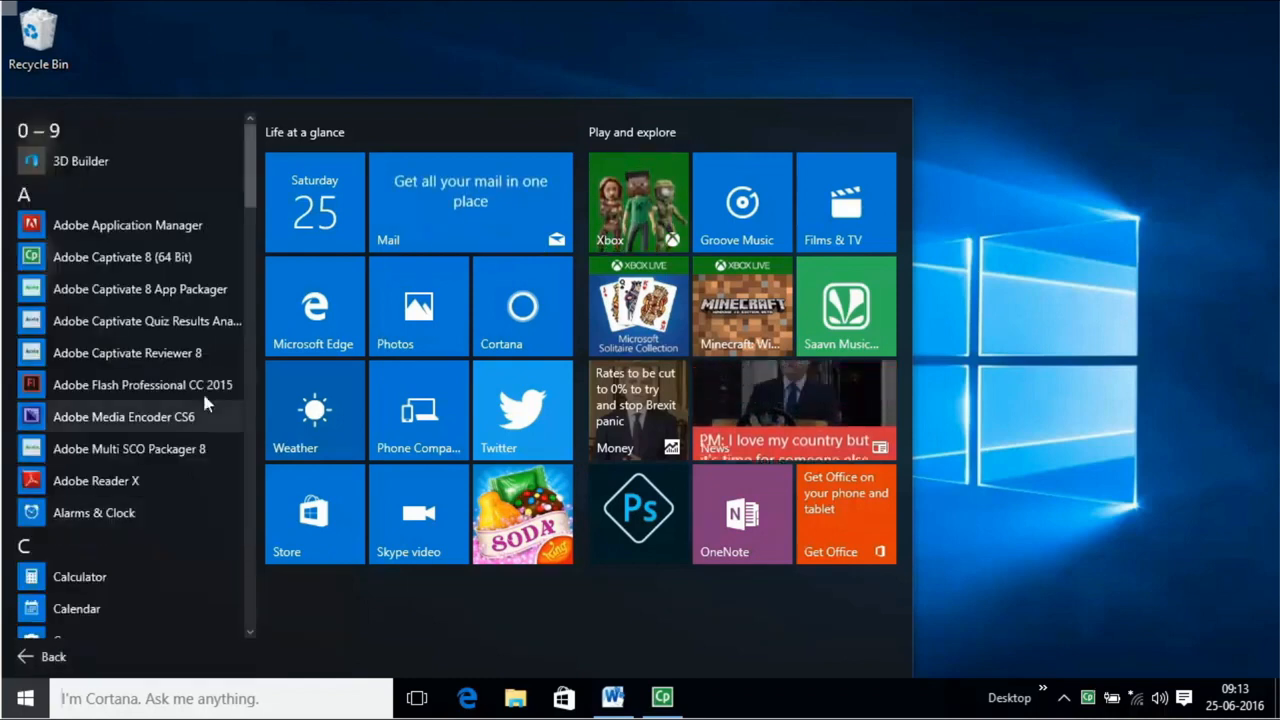
{"action": "left_click_drag", "start_coordinate": [251, 177], "coordinate": [252, 406]}
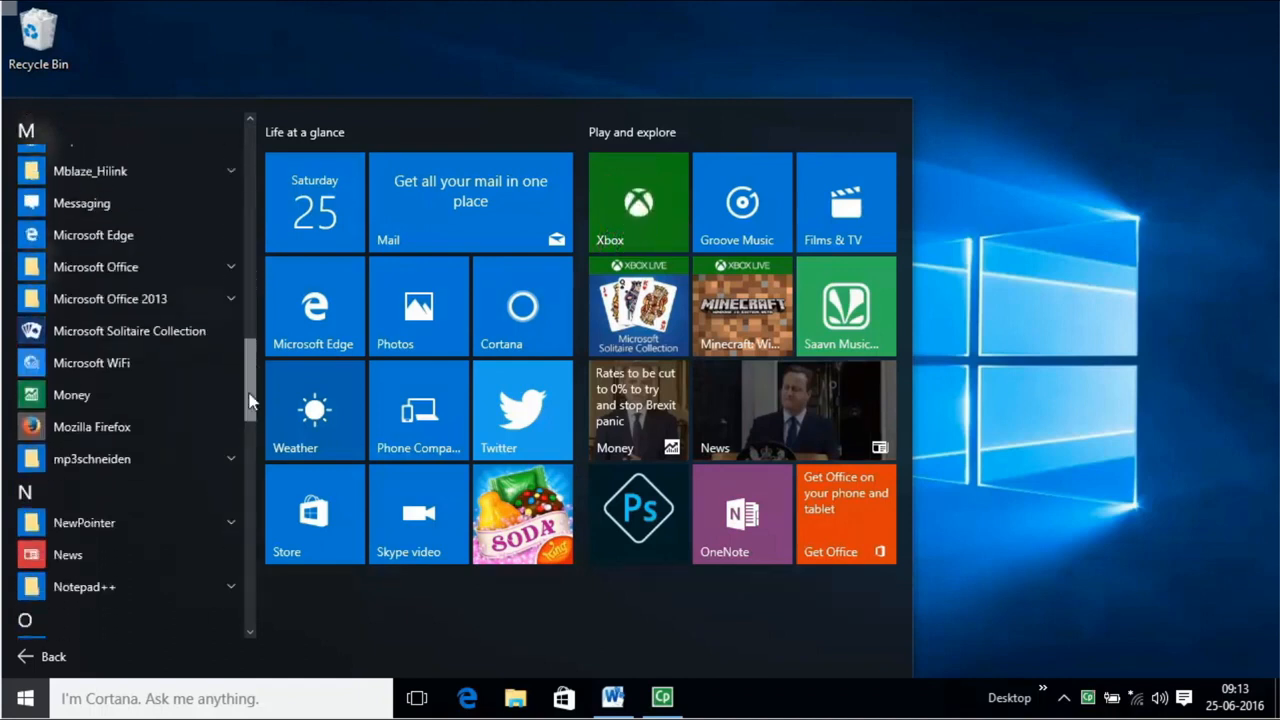
{"action": "left_click", "coordinate": [223, 274]}
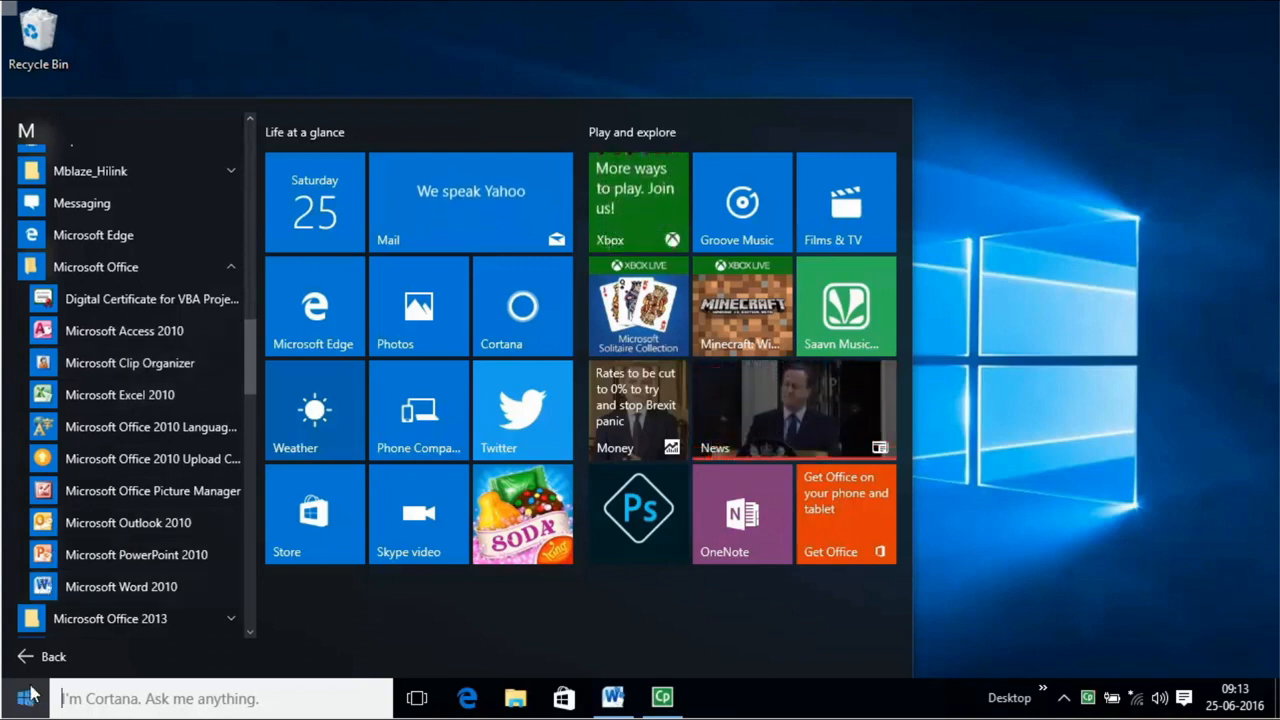
{"action": "left_click", "coordinate": [197, 335]}
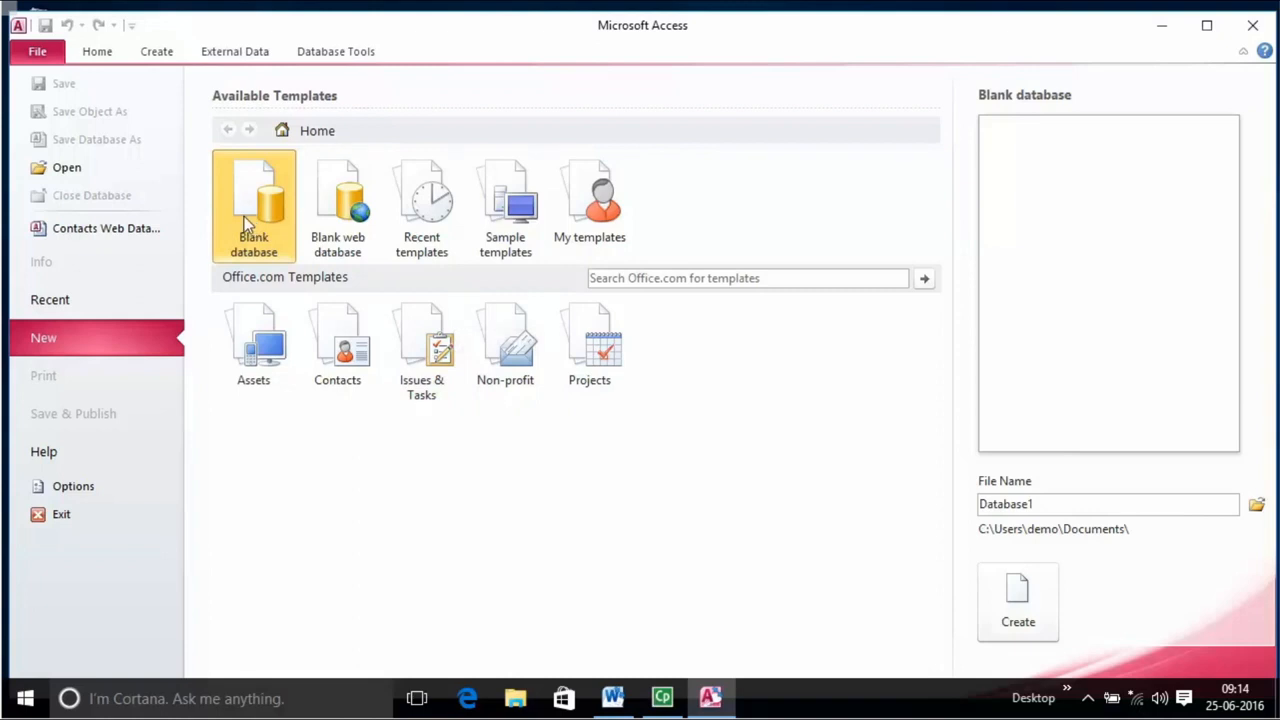
Create a blank database named Database1, opening an empty Table1 in Datasheet View.
{"action": "left_click", "coordinate": [1041, 632]}
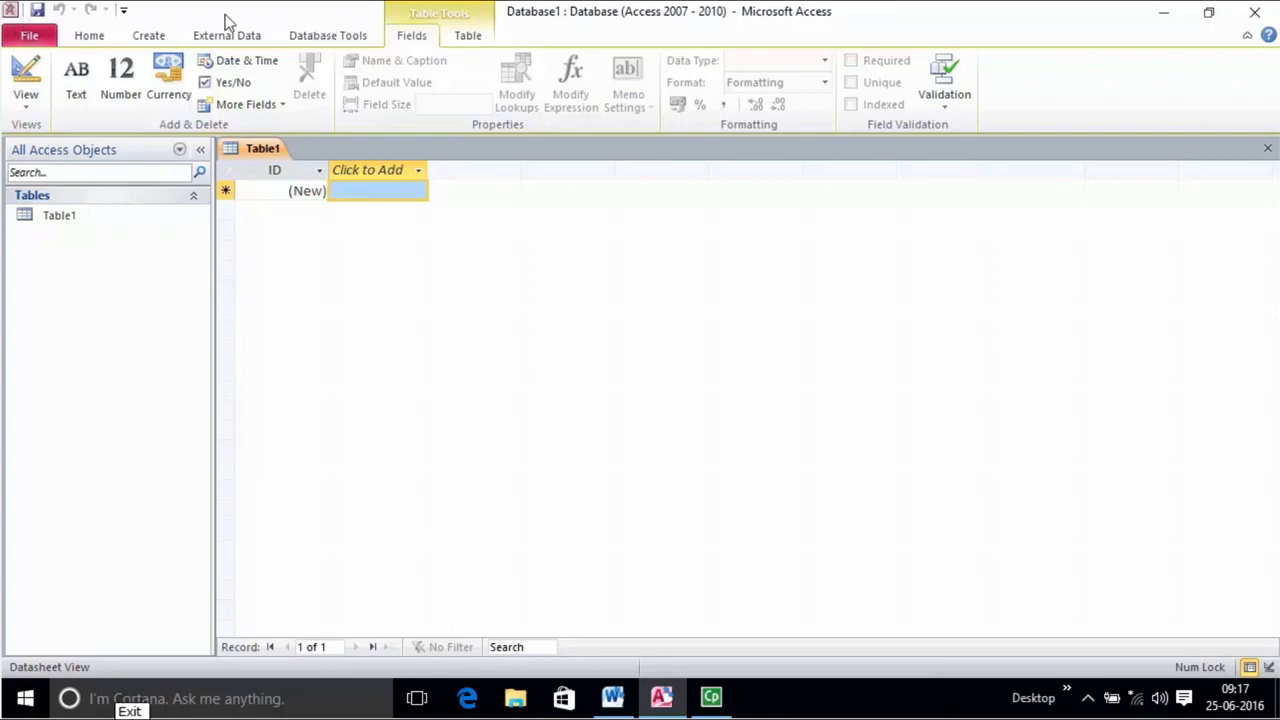
Show the Home ribbon, collapse and restore it, then open the Customize Quick Access Toolbar list.
{"action": "left_click", "coordinate": [96, 40]}
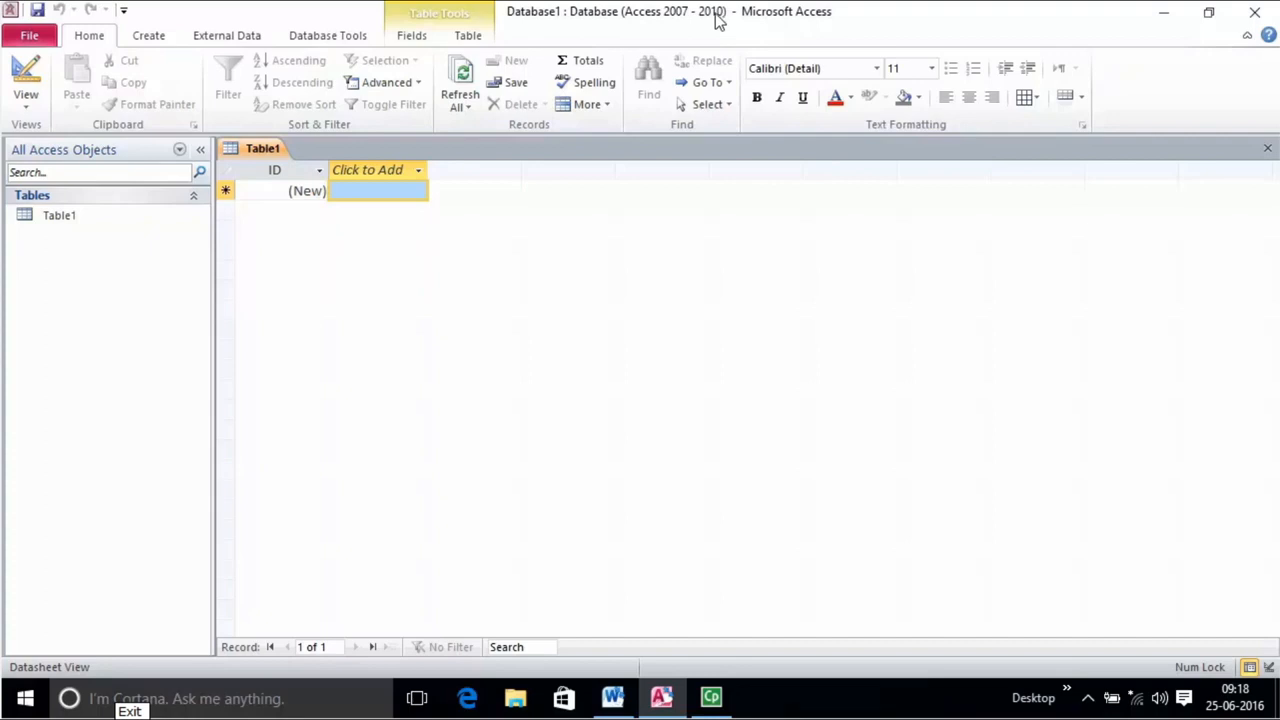
{"action": "left_click", "coordinate": [1247, 36]}
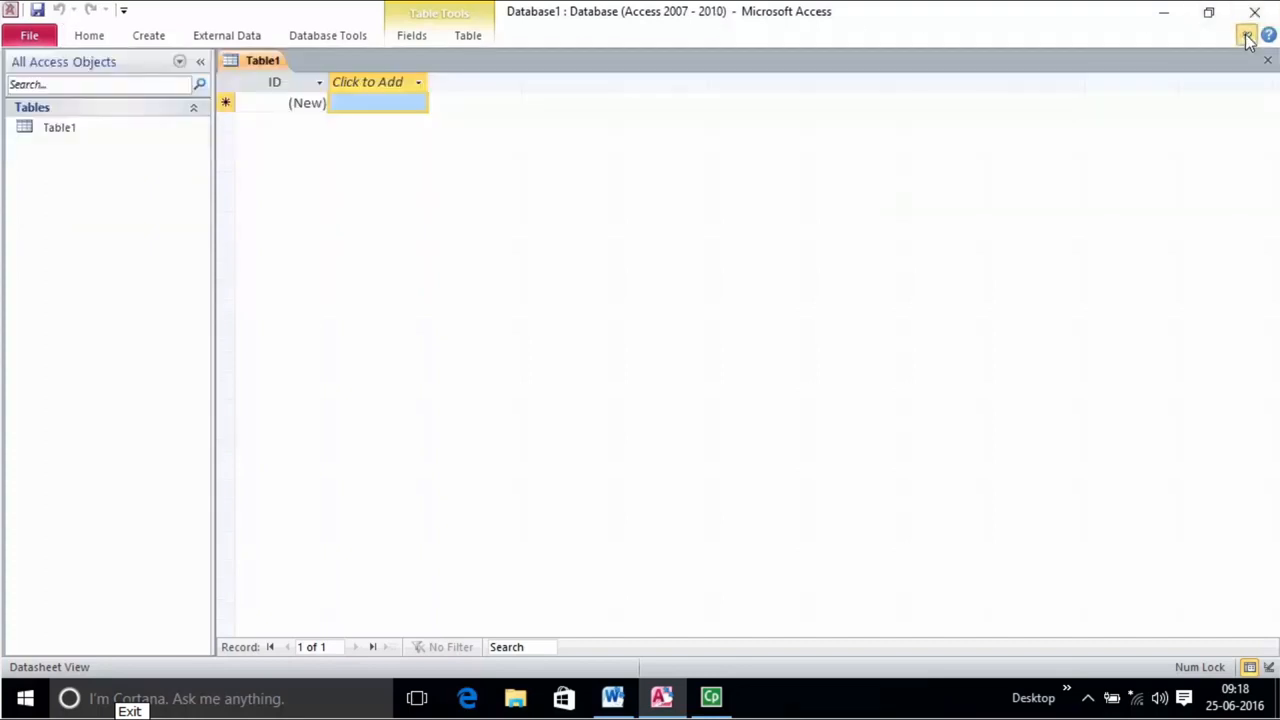
{"action": "left_click", "coordinate": [1247, 36]}
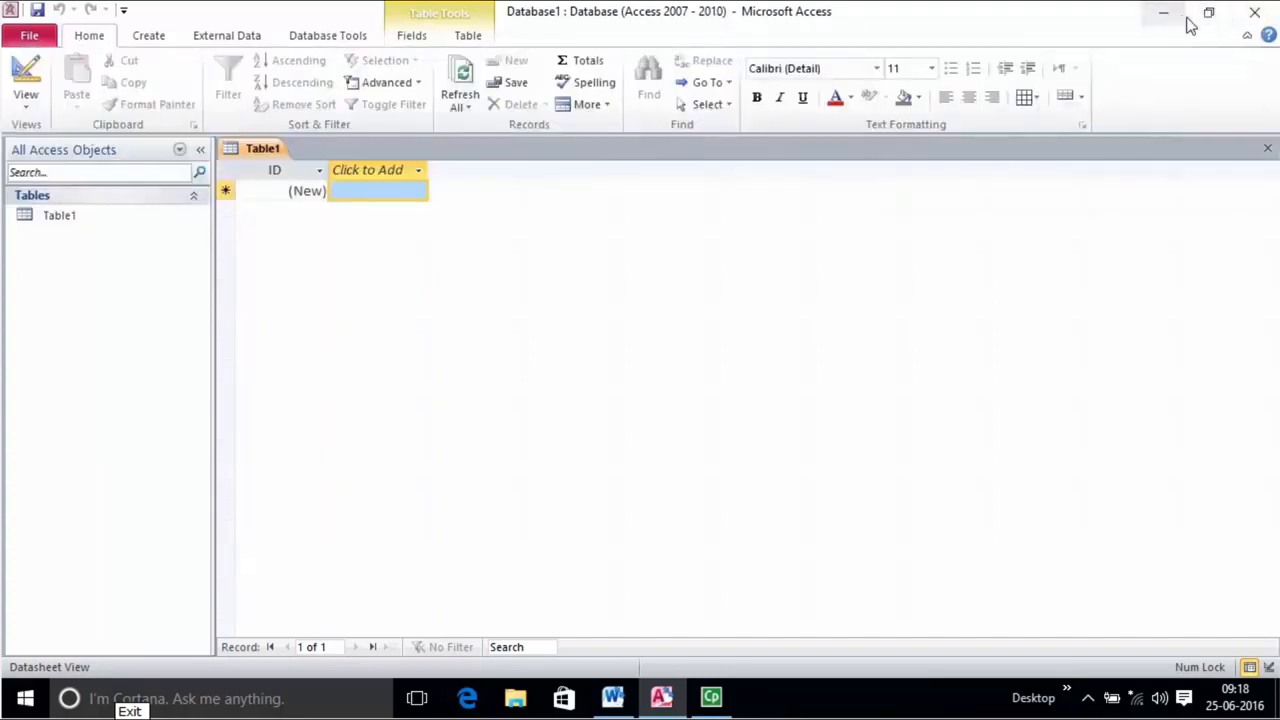
{"action": "left_click", "coordinate": [123, 10]}
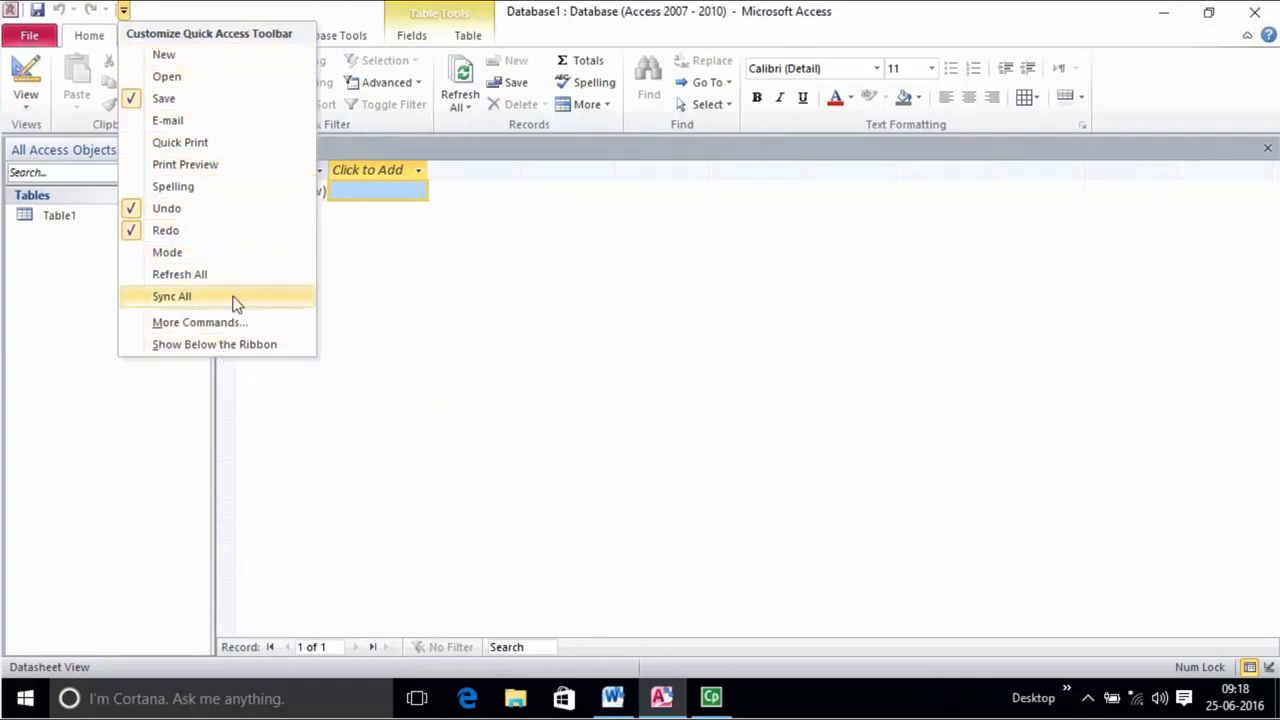
Dismiss the Customize Quick Access Toolbar list to return to the empty Table1 datasheet.
{"action": "left_click", "coordinate": [216, 22]}
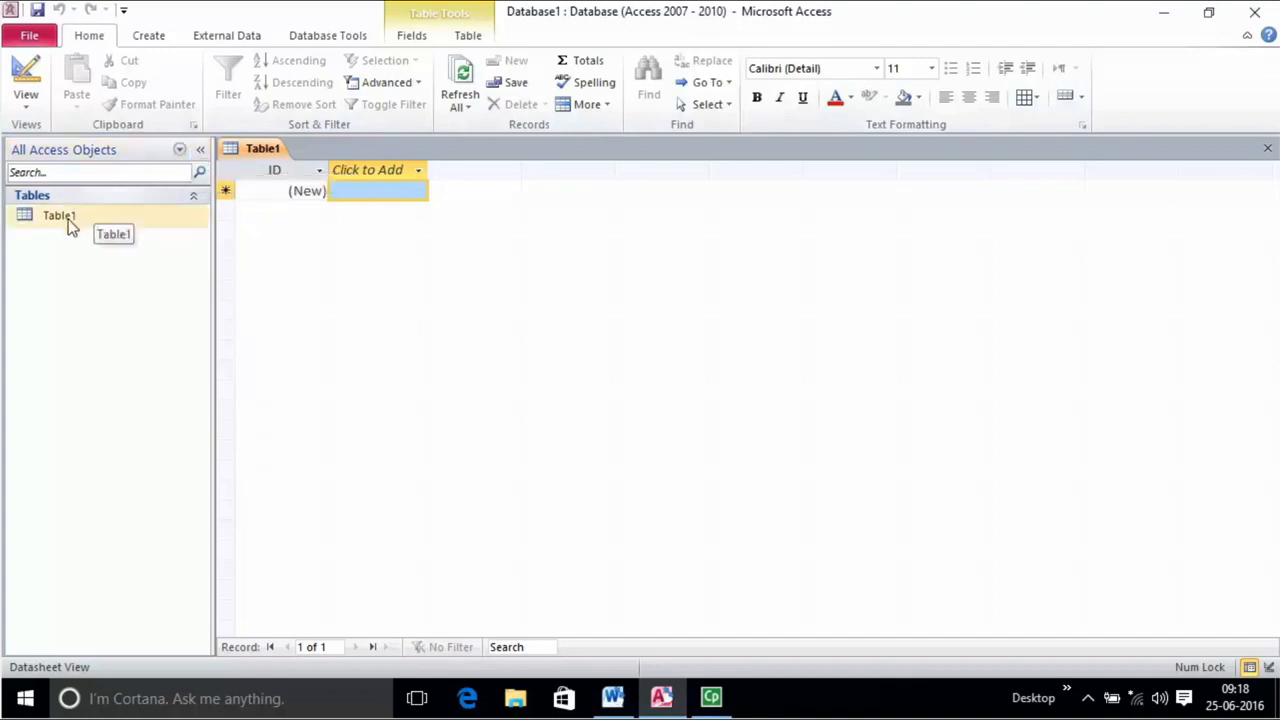
{"action": "left_click", "coordinate": [118, 175]}
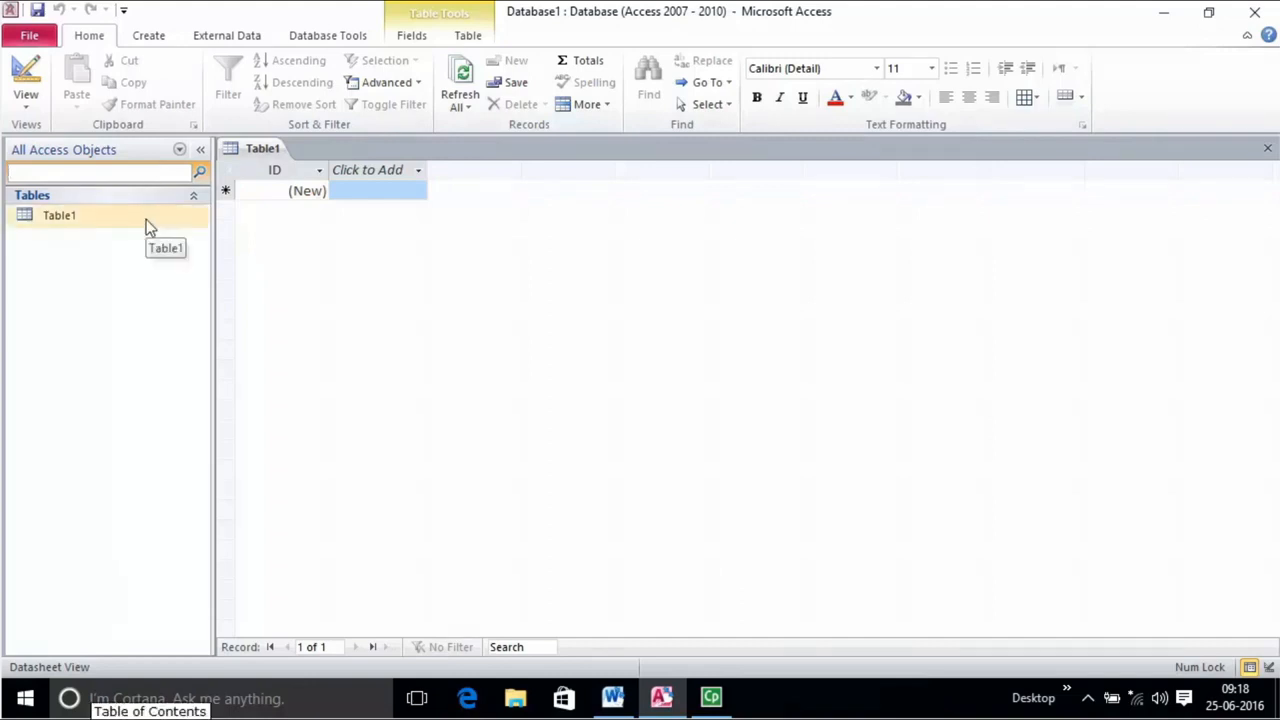
{"action": "left_click", "coordinate": [195, 201]}
{"action": "left_click", "coordinate": [195, 201]}
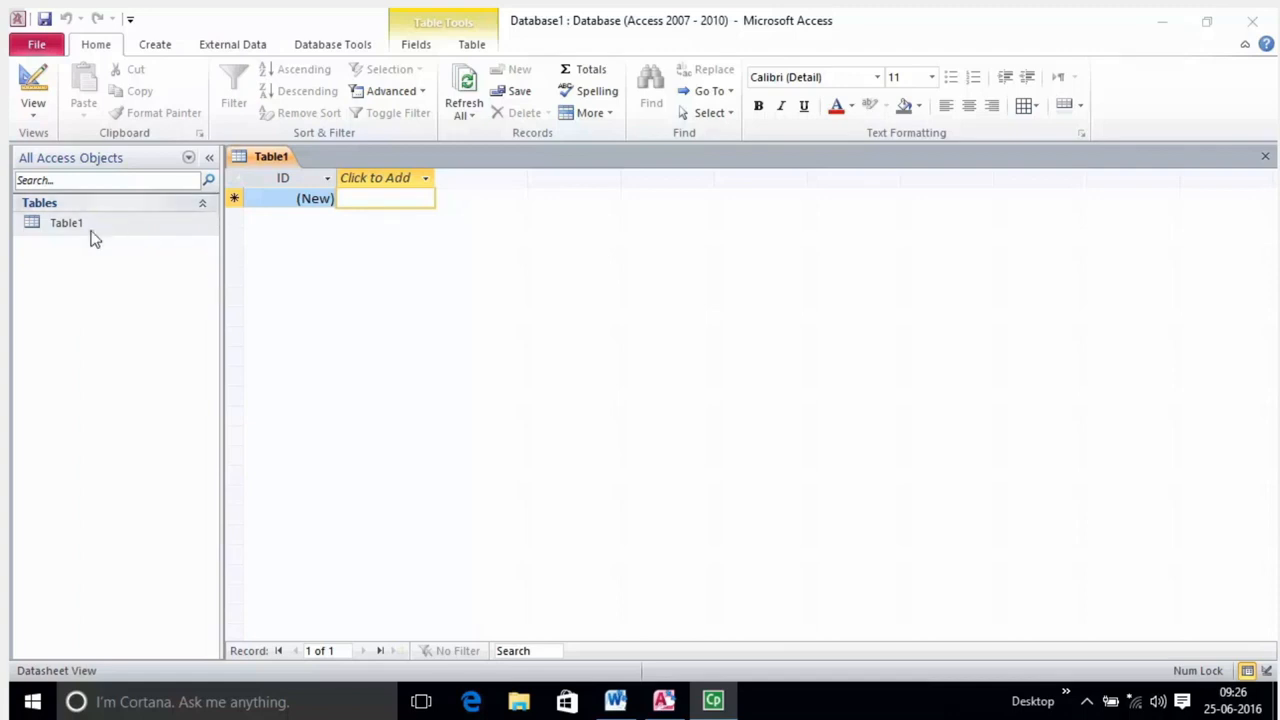
{"action": "left_click", "coordinate": [92, 237]}
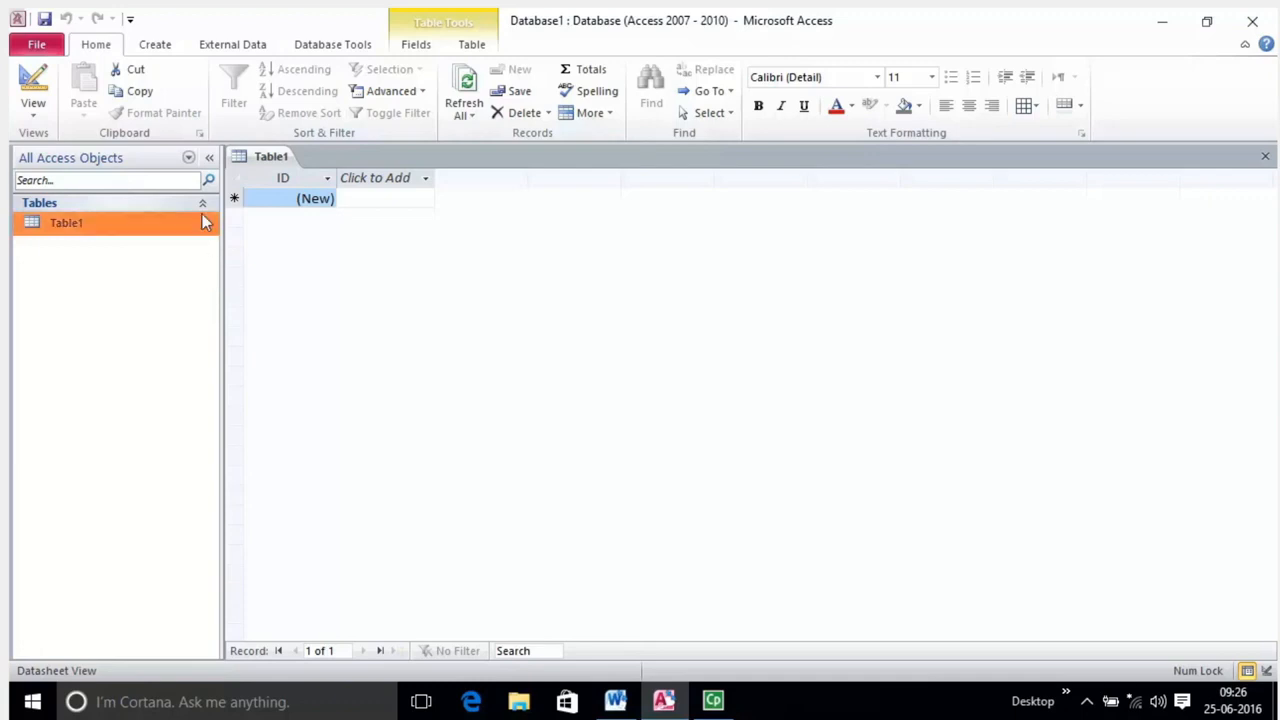
Toggle the Navigation Pane, narrow it by dragging its border, then show Database1's Info page.
{"action": "left_click", "coordinate": [209, 158]}
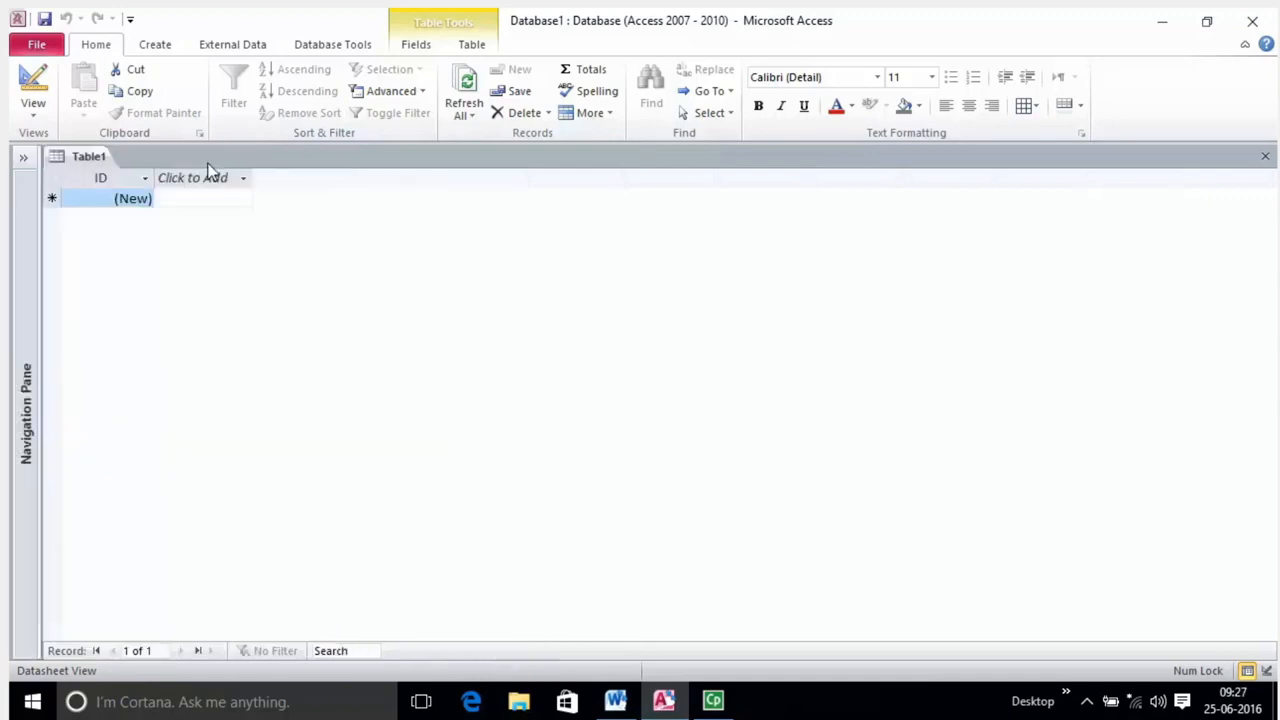
{"action": "left_click", "coordinate": [25, 161]}
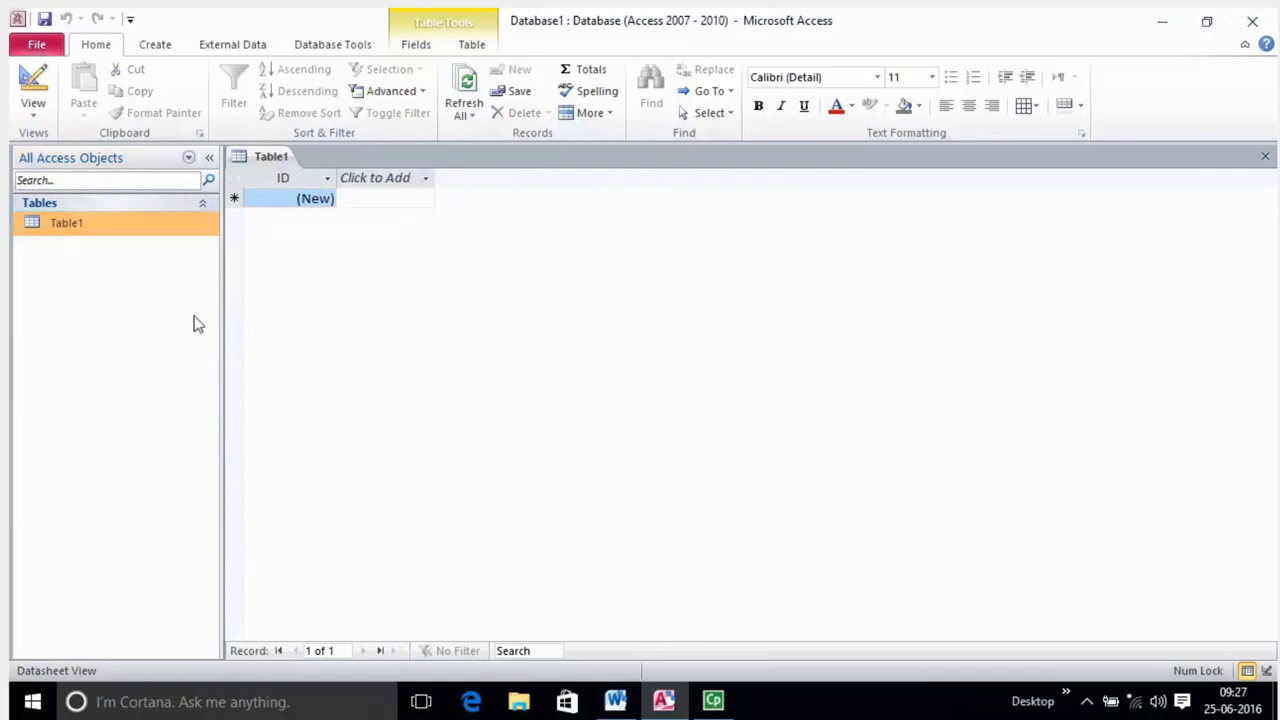
{"action": "left_click", "coordinate": [117, 220]}
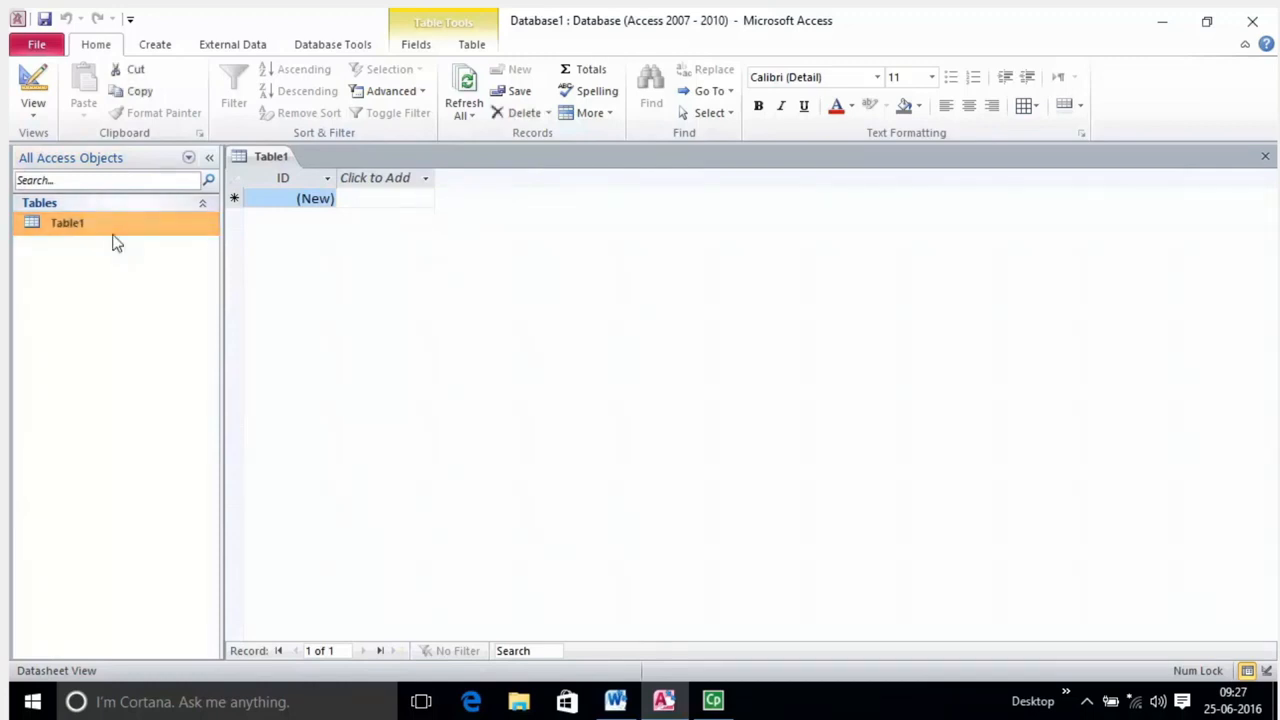
{"action": "left_click", "coordinate": [210, 160]}
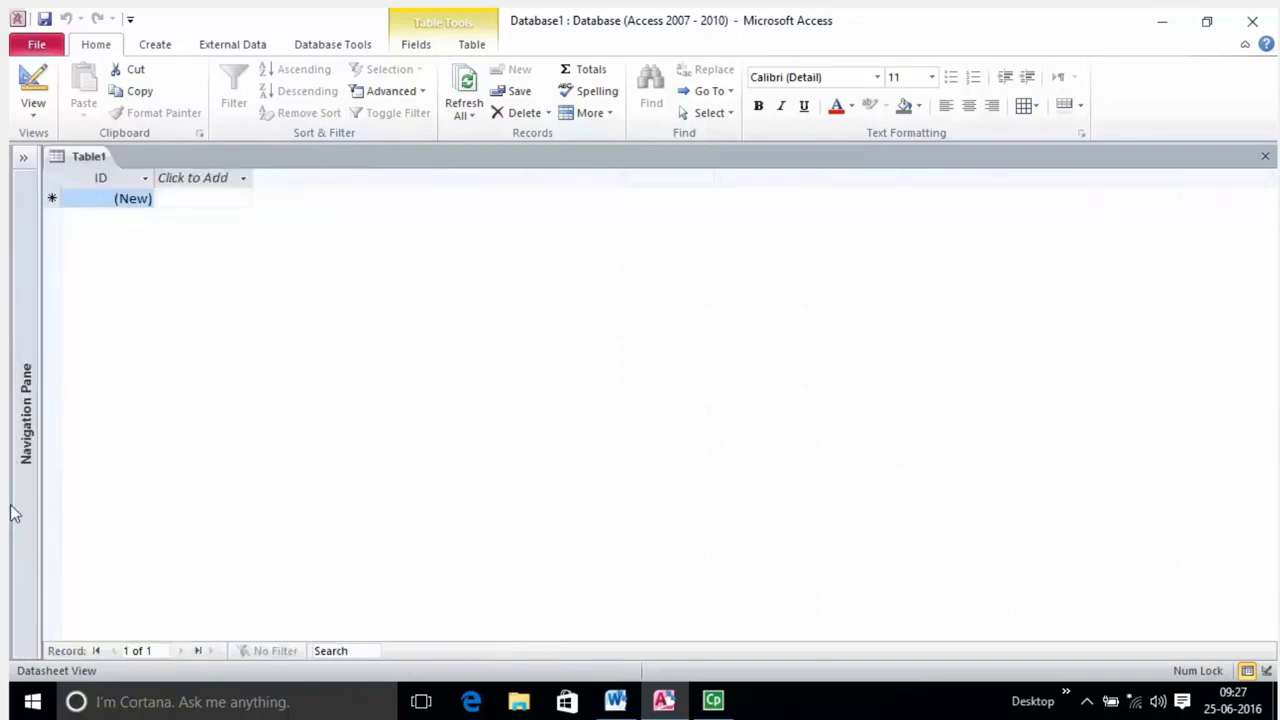
{"action": "left_click", "coordinate": [23, 162]}
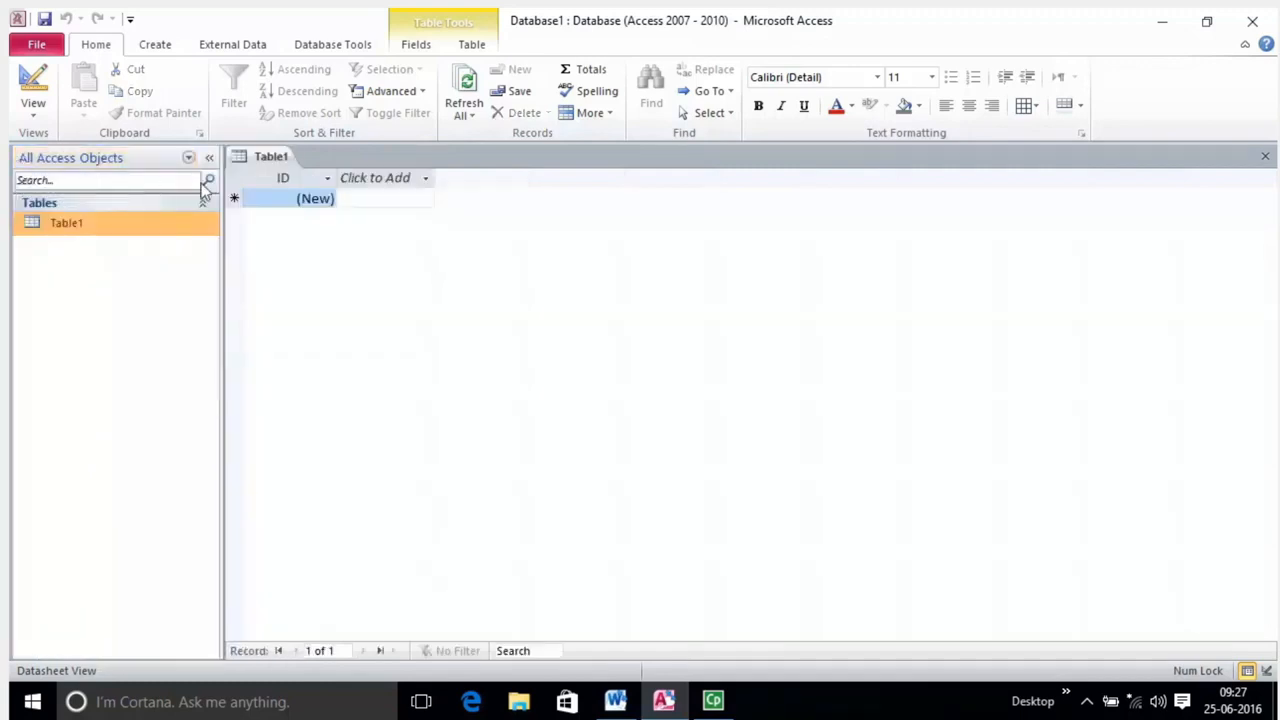
{"action": "left_click_drag", "start_coordinate": [226, 212], "coordinate": [161, 242]}
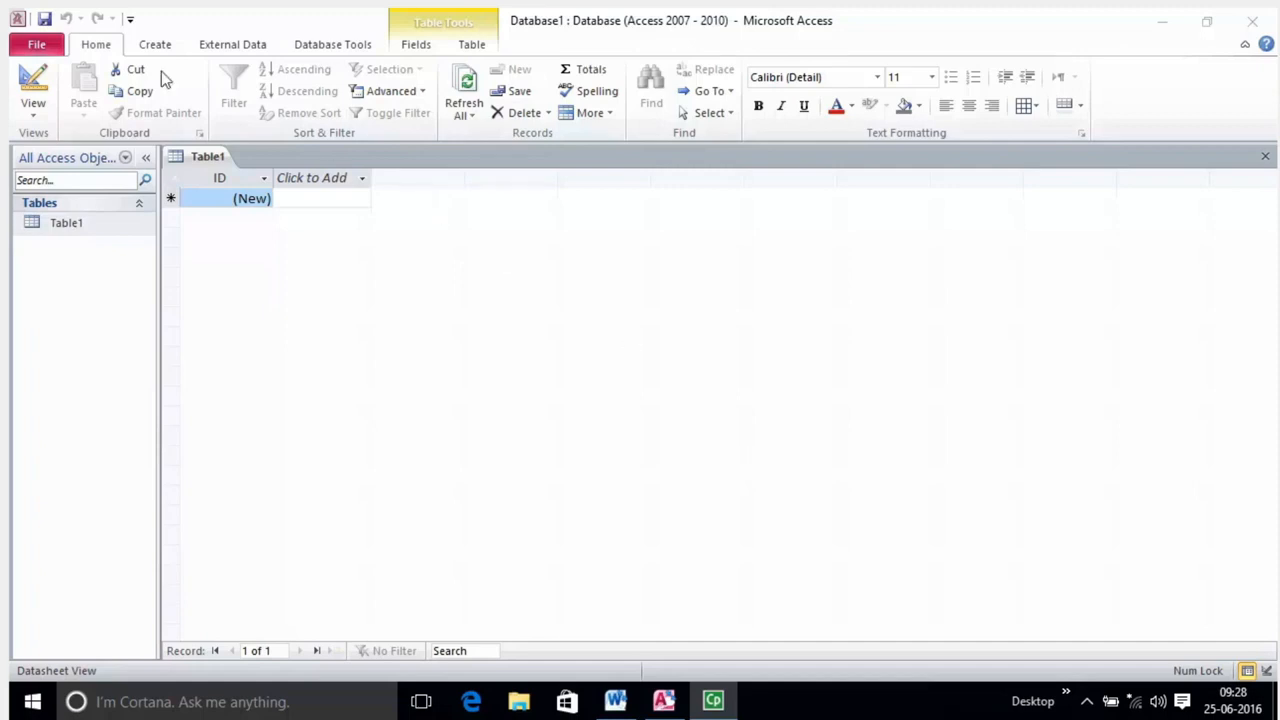
{"action": "left_click", "coordinate": [38, 50]}
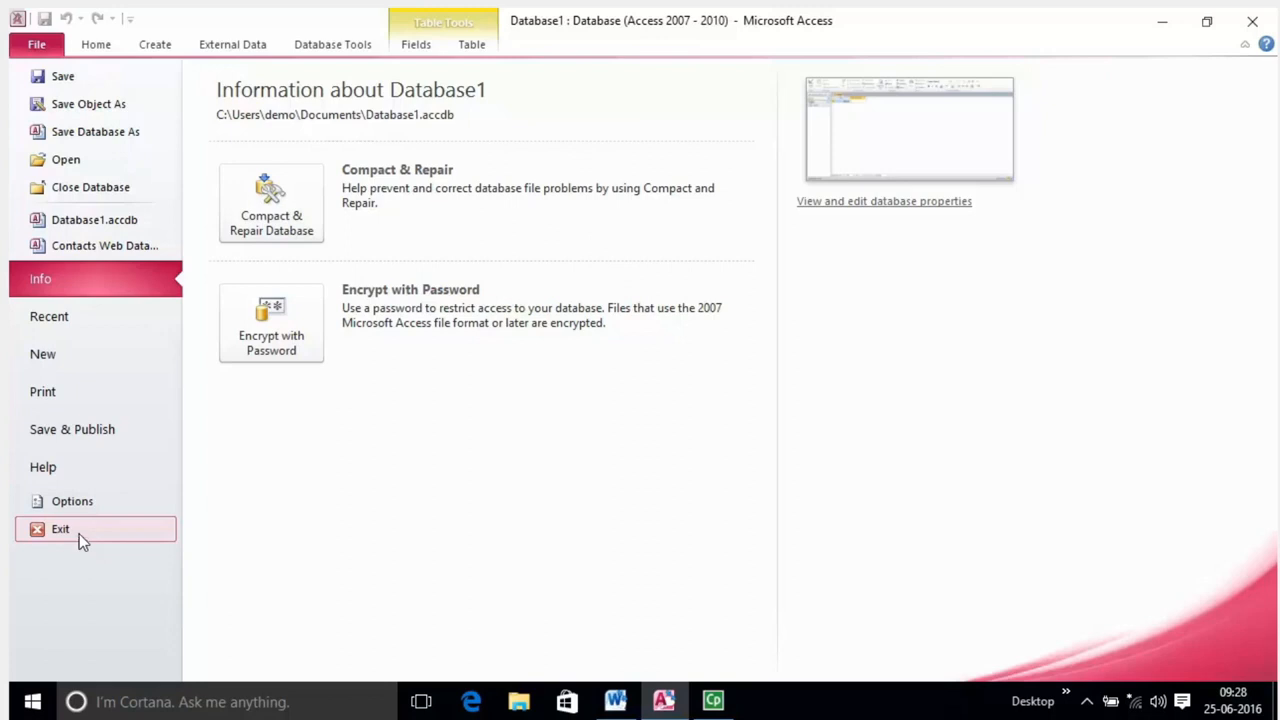
{"action": "left_click", "coordinate": [35, 46]}
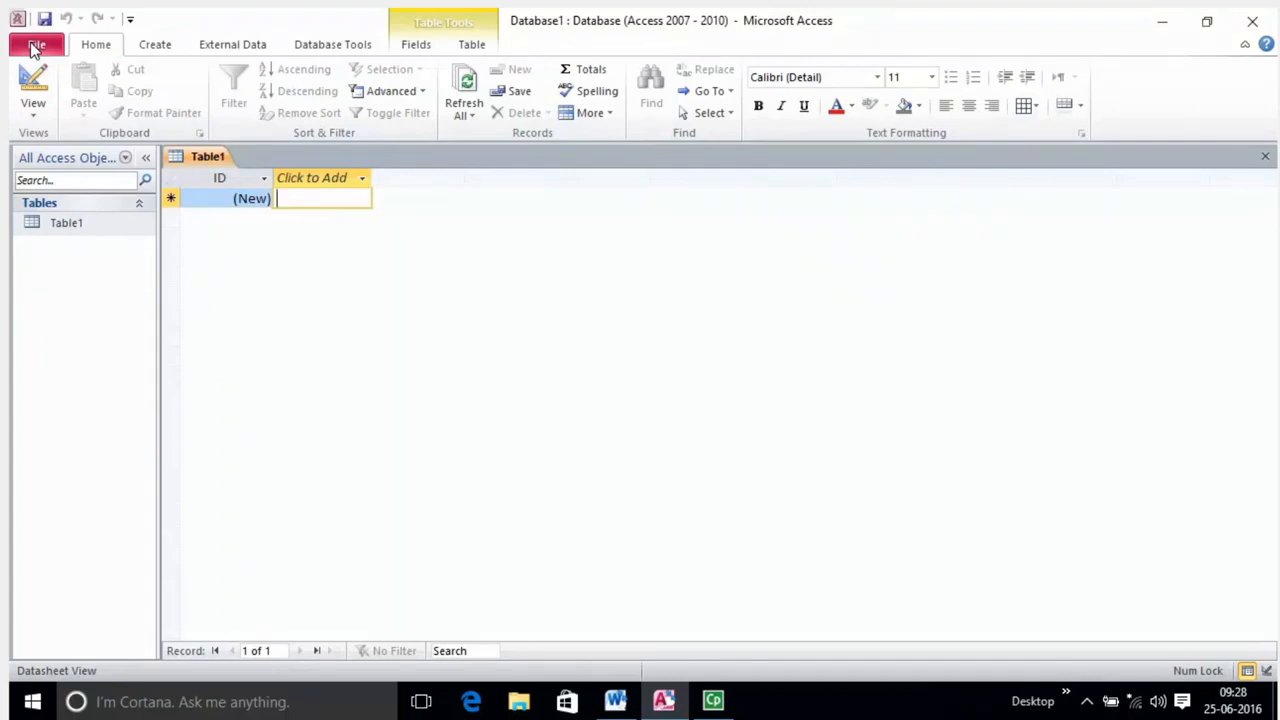
{"action": "left_click", "coordinate": [35, 46]}
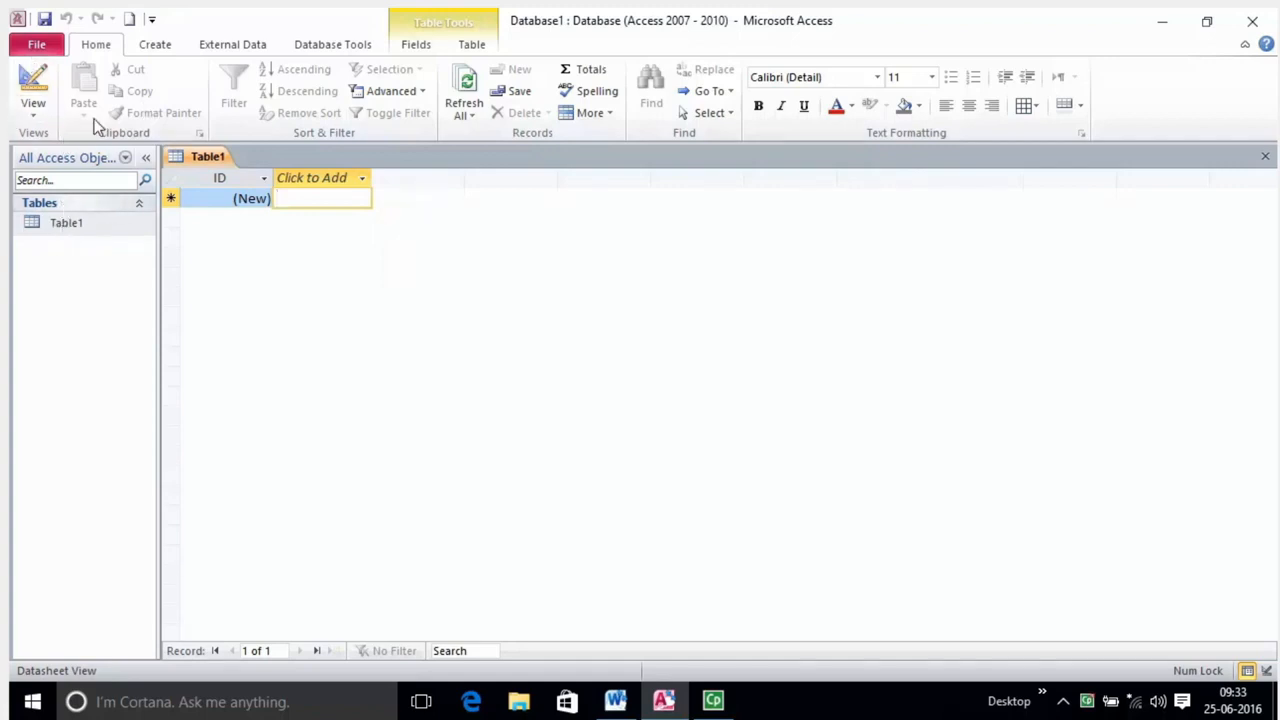
{"action": "left_click", "coordinate": [155, 44]}
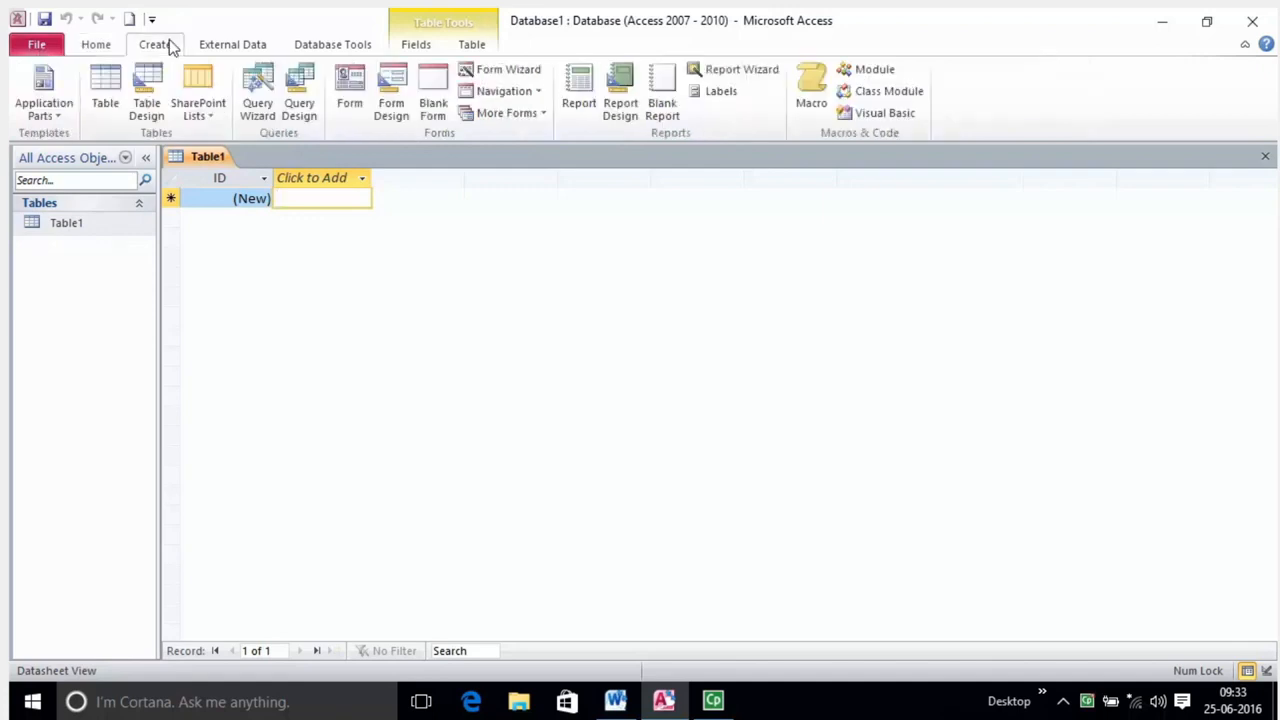
{"action": "left_click", "coordinate": [36, 47]}
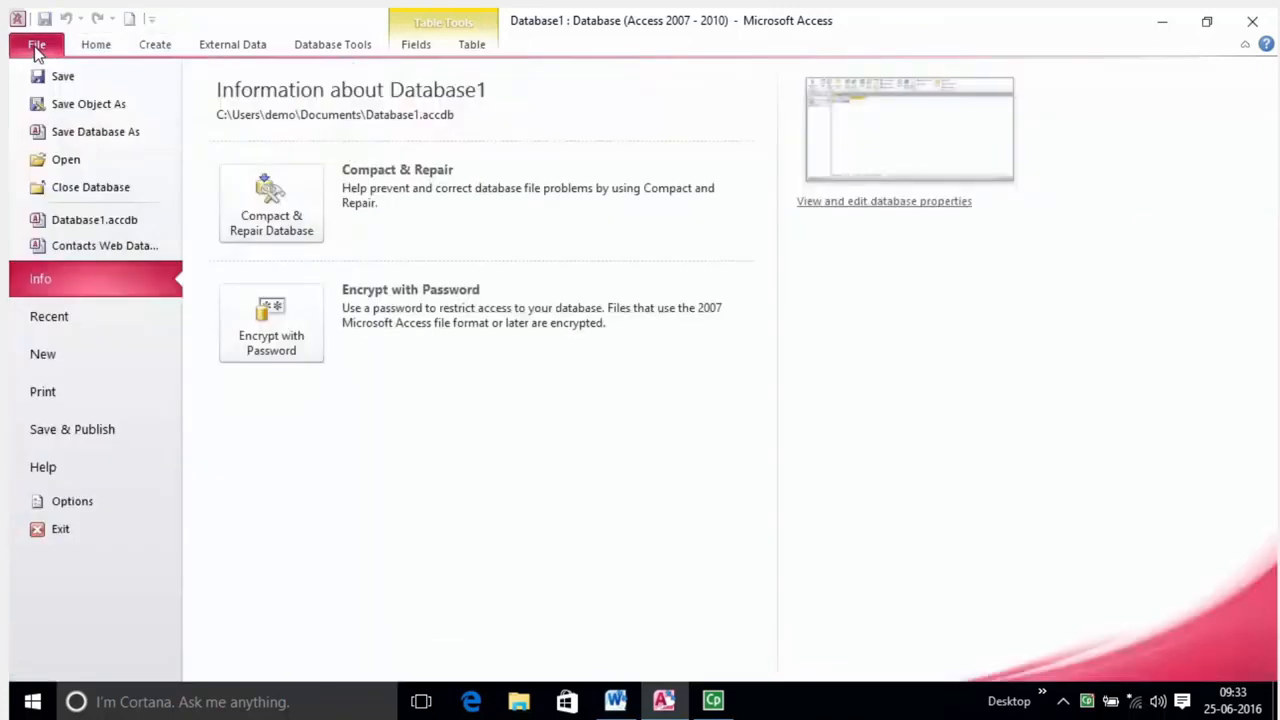
Browse the Sample templates gallery, scrolling through the available sample databases.
{"action": "left_click", "coordinate": [115, 367]}
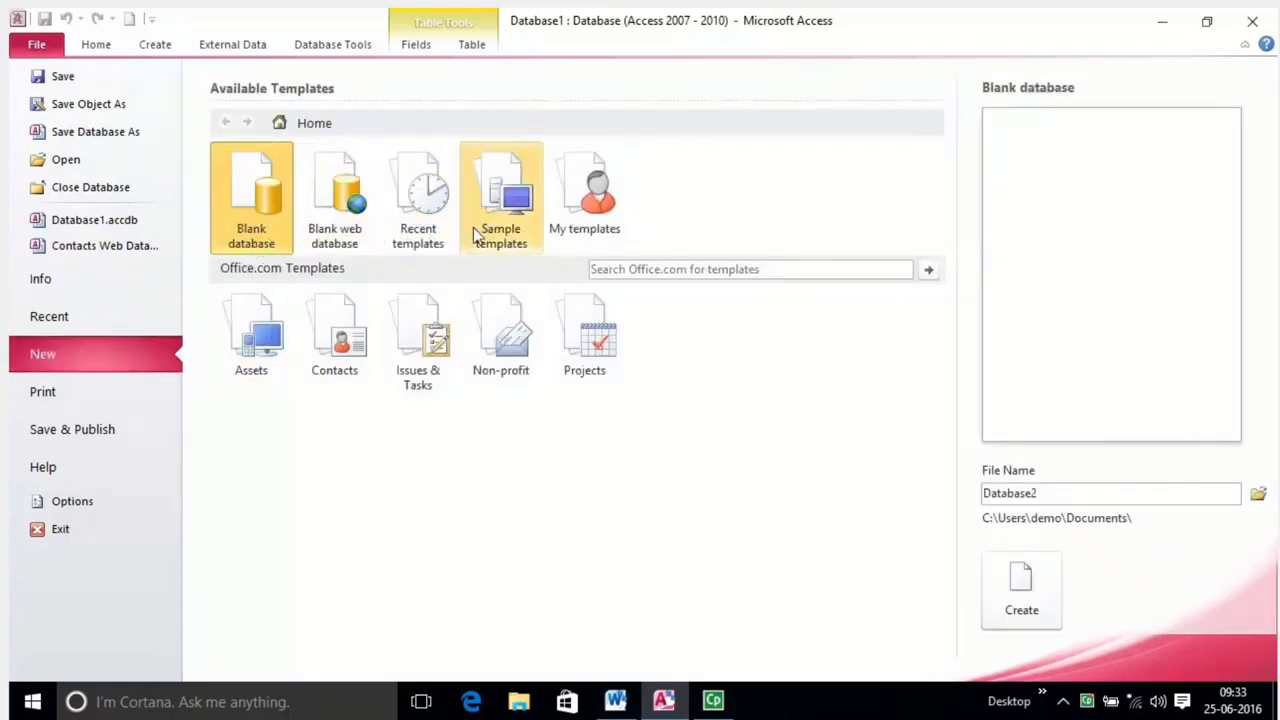
{"action": "left_click", "coordinate": [505, 217]}
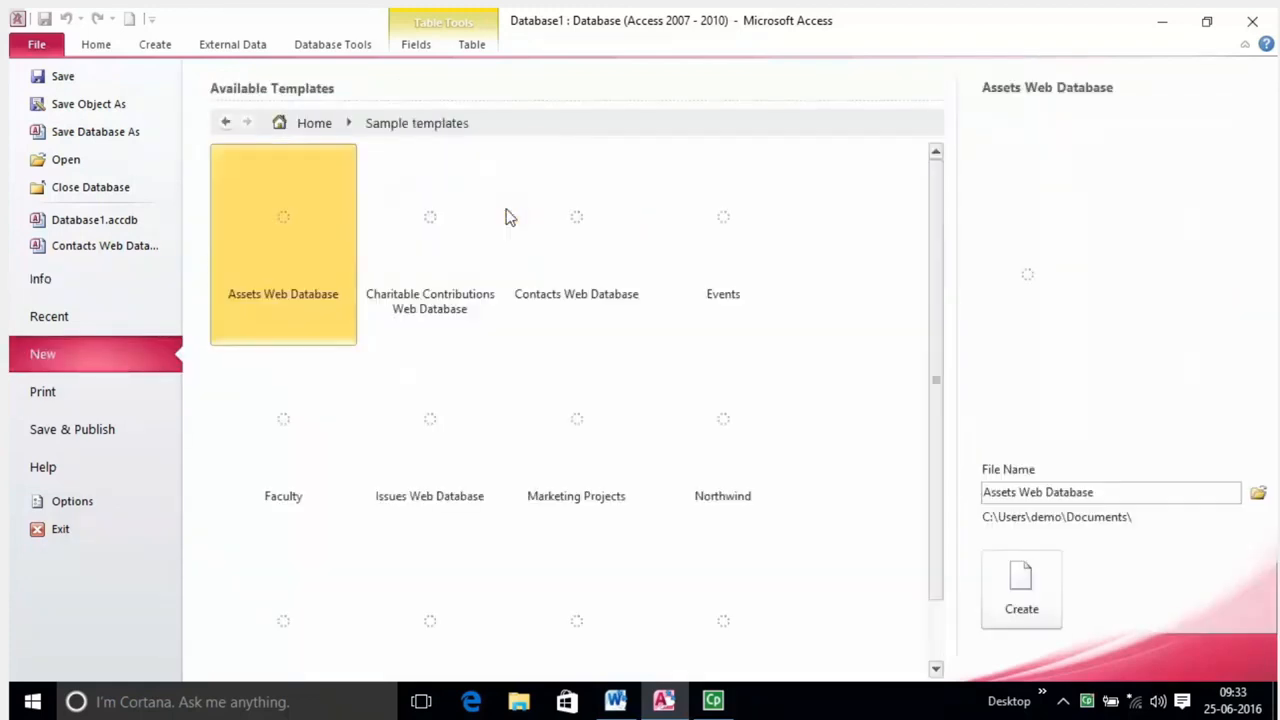
{"action": "scroll", "coordinate": [548, 310], "scroll_direction": "down", "scroll_amount": 1}
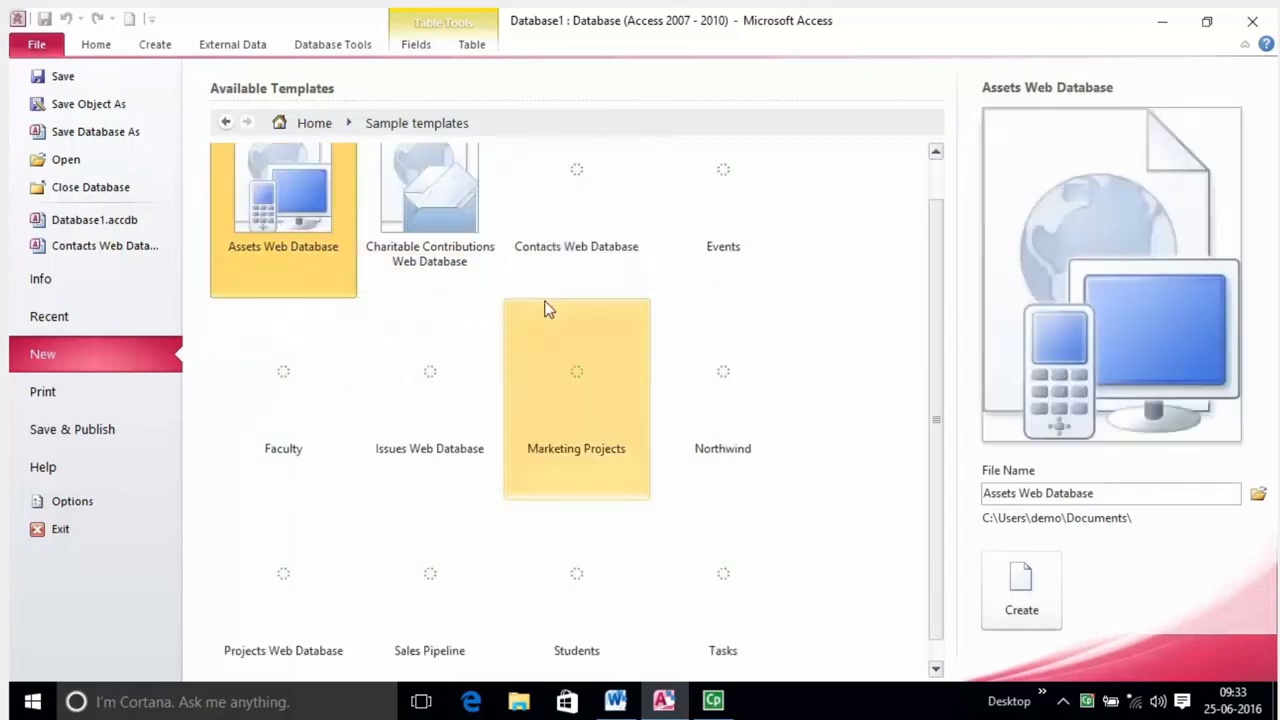
{"action": "scroll", "coordinate": [517, 334], "scroll_direction": "up", "scroll_amount": 1}
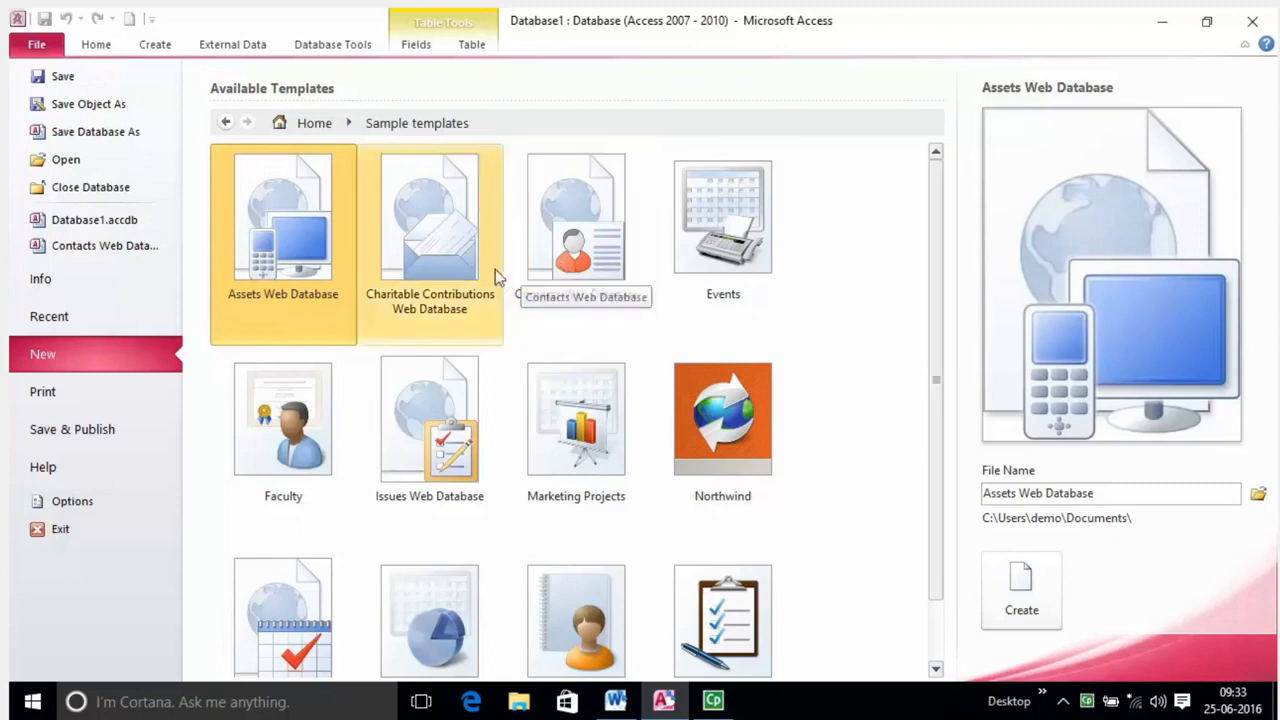
{"action": "scroll", "coordinate": [674, 476], "scroll_direction": "down", "scroll_amount": 1}
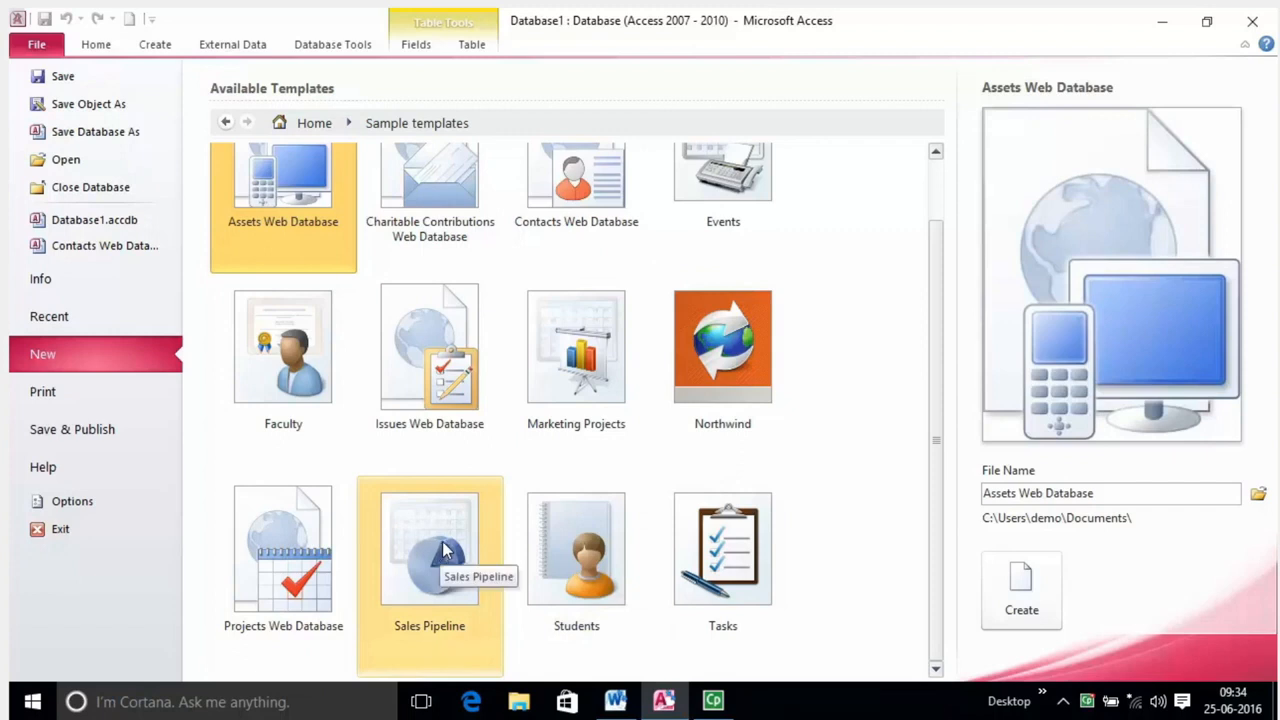
{"action": "scroll", "coordinate": [533, 386], "scroll_direction": "up", "scroll_amount": 1}
{"action": "scroll", "coordinate": [533, 386], "scroll_direction": "up", "scroll_amount": 1}
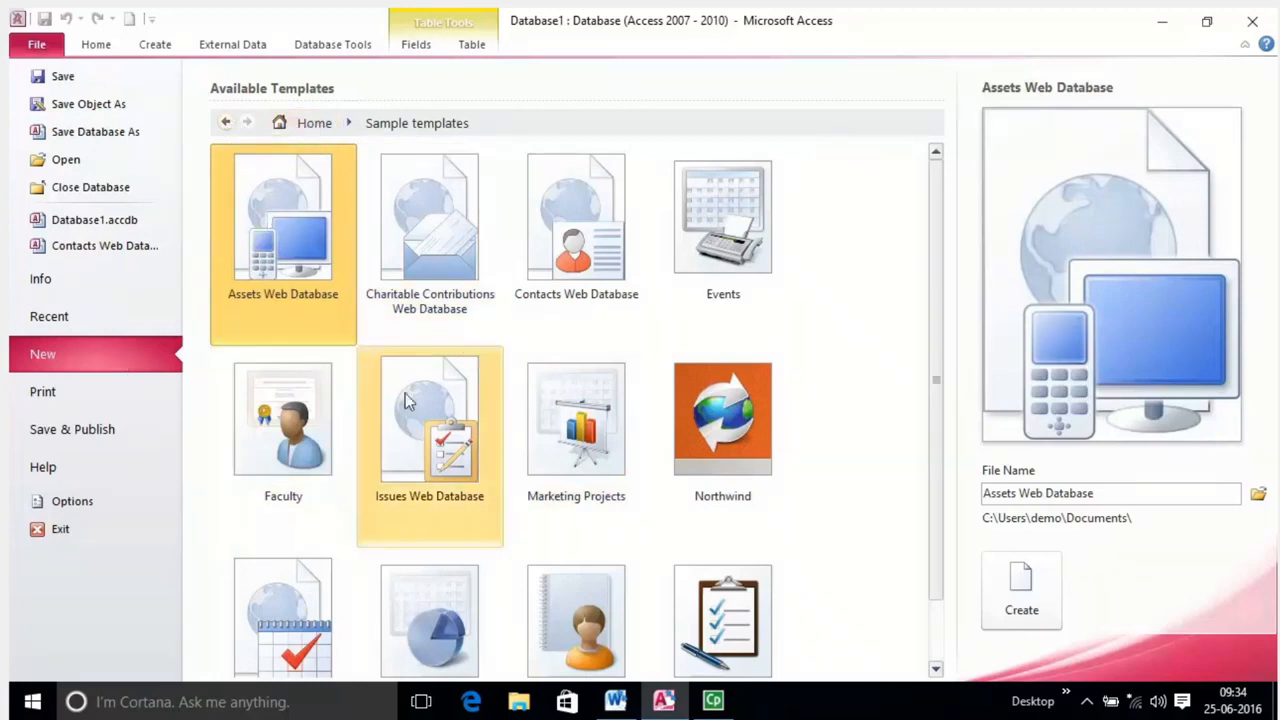
{"action": "scroll", "coordinate": [405, 398], "scroll_direction": "down", "scroll_amount": 3}
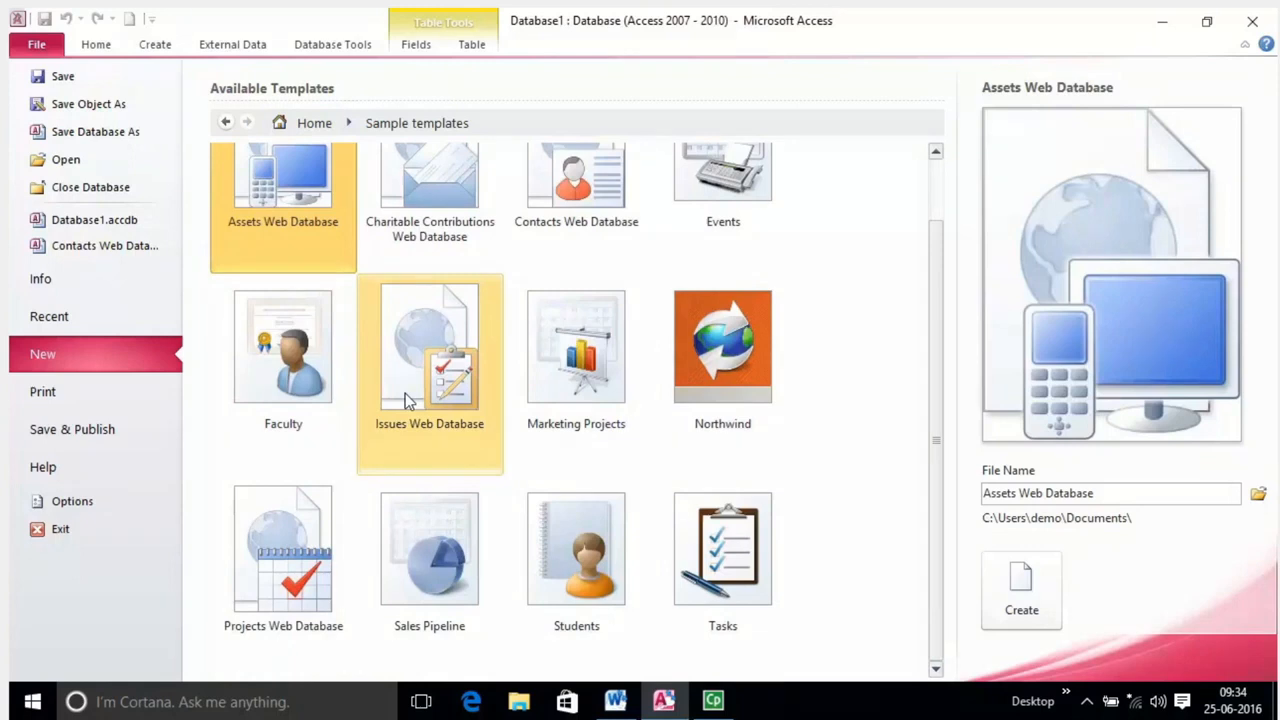
{"action": "scroll", "coordinate": [674, 537], "scroll_direction": "up", "scroll_amount": 3}
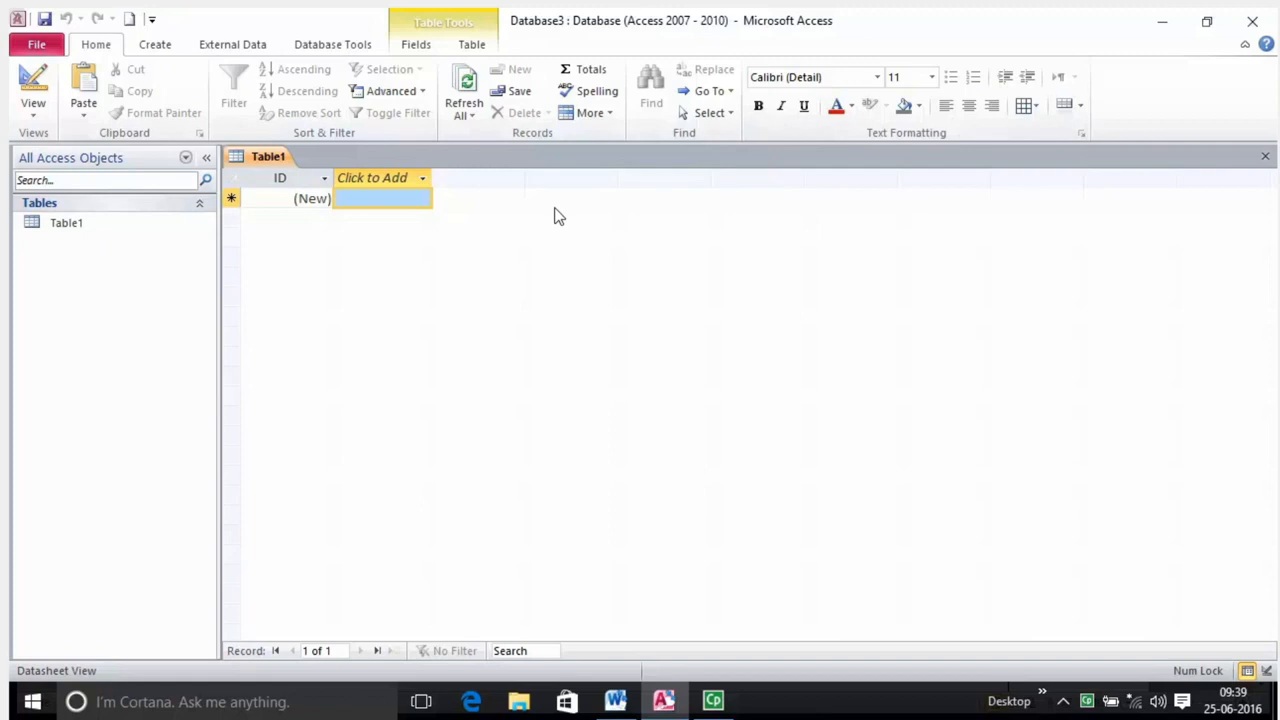
Show the New page with Blank database selected and Database4 proposed as the name.
{"action": "left_click", "coordinate": [37, 46]}
{"action": "left_click", "coordinate": [49, 403]}
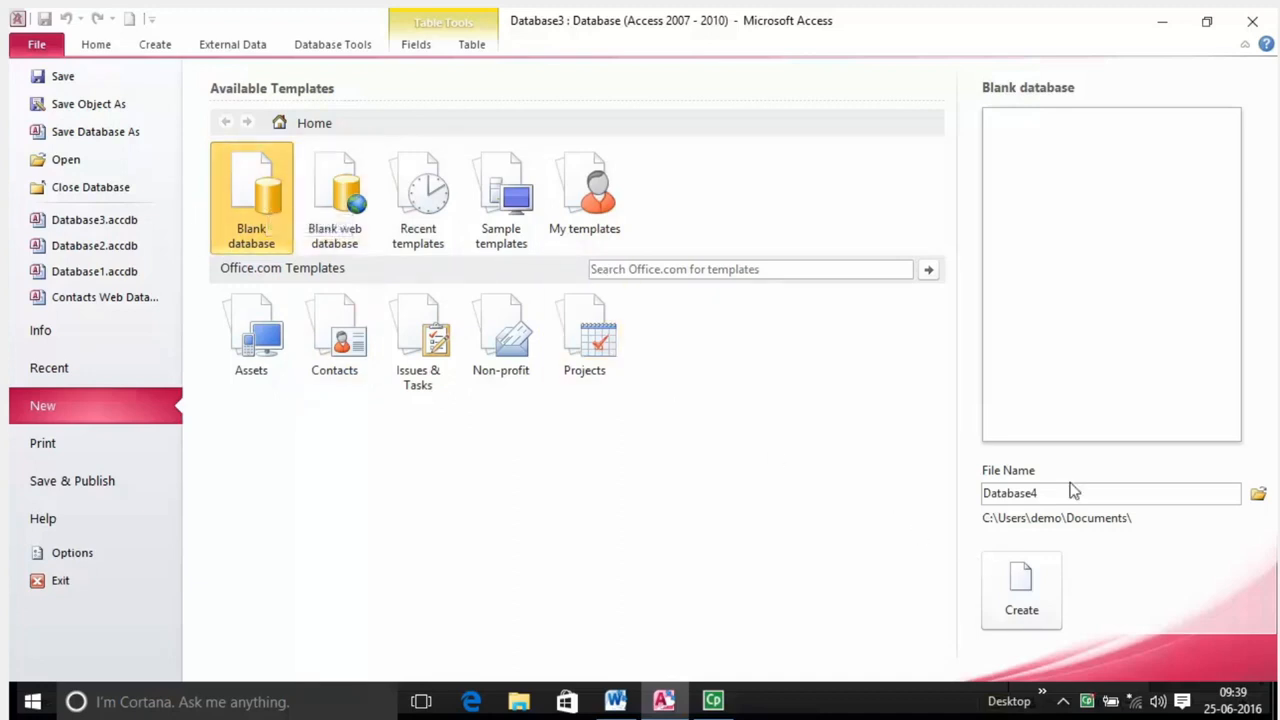
Name the new database 'company database' and set its save location to the Desktop.
{"action": "left_click_drag", "start_coordinate": [1074, 494], "coordinate": [955, 505]}
{"action": "left_click_drag", "start_coordinate": [960, 490], "coordinate": [1072, 494]}
{"action": "type", "text": "company database"}
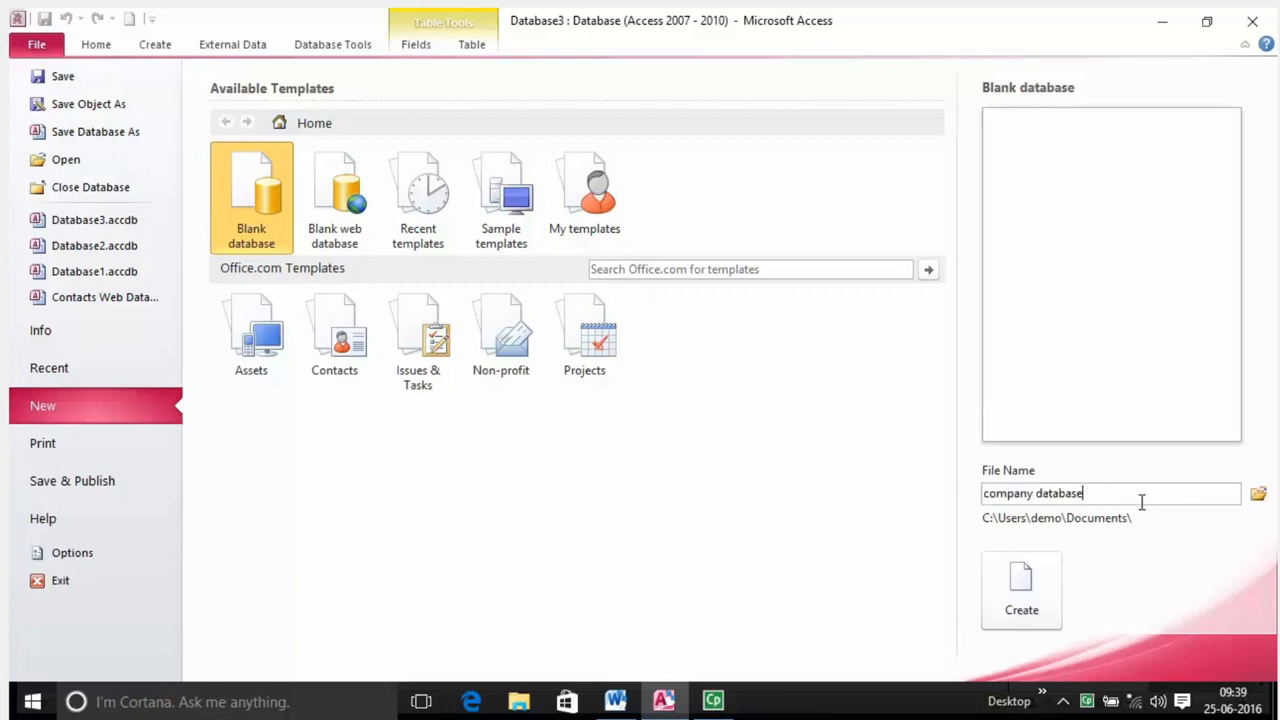
{"action": "left_click", "coordinate": [1259, 497]}
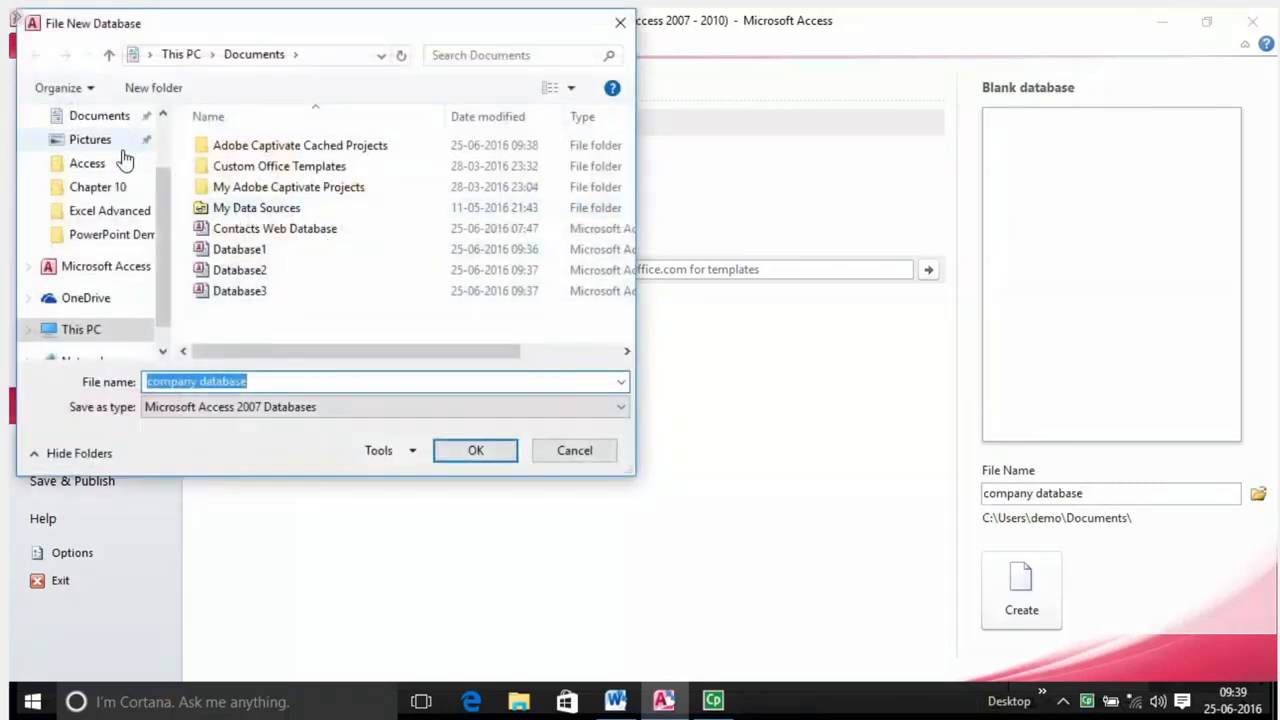
{"action": "scroll", "coordinate": [130, 203], "scroll_direction": "up", "scroll_amount": 1}
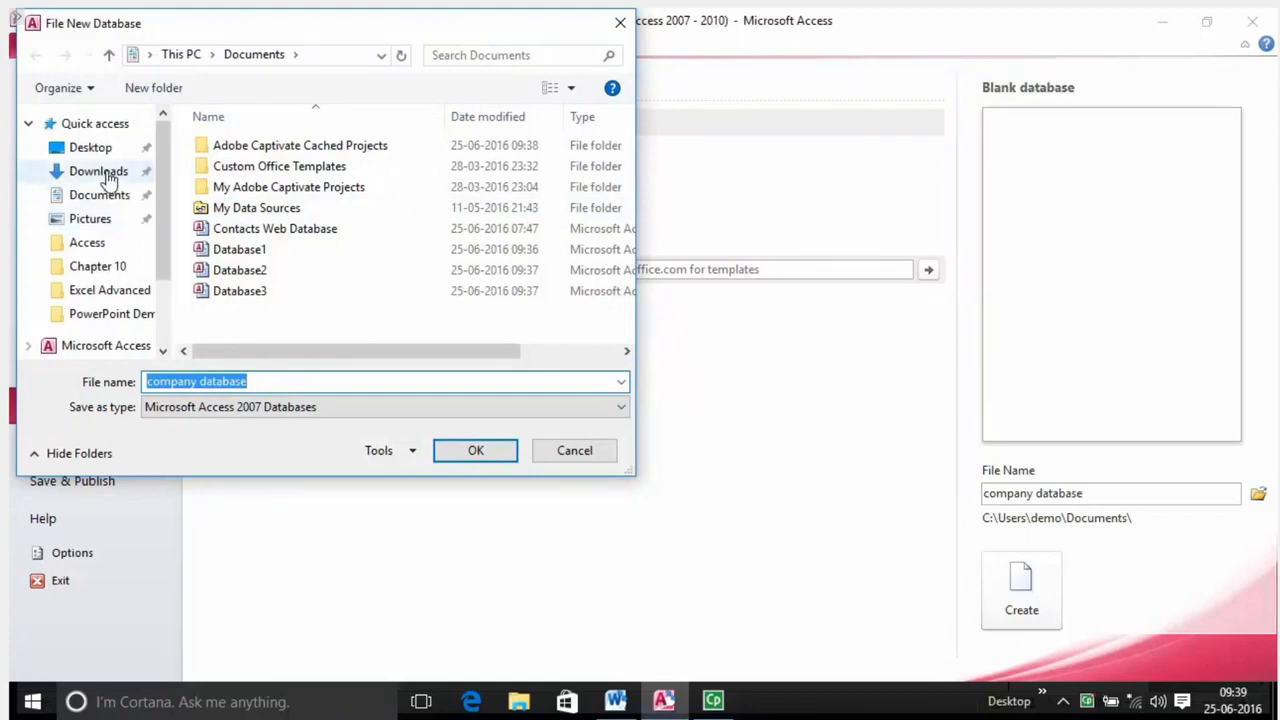
{"action": "left_click", "coordinate": [88, 147]}
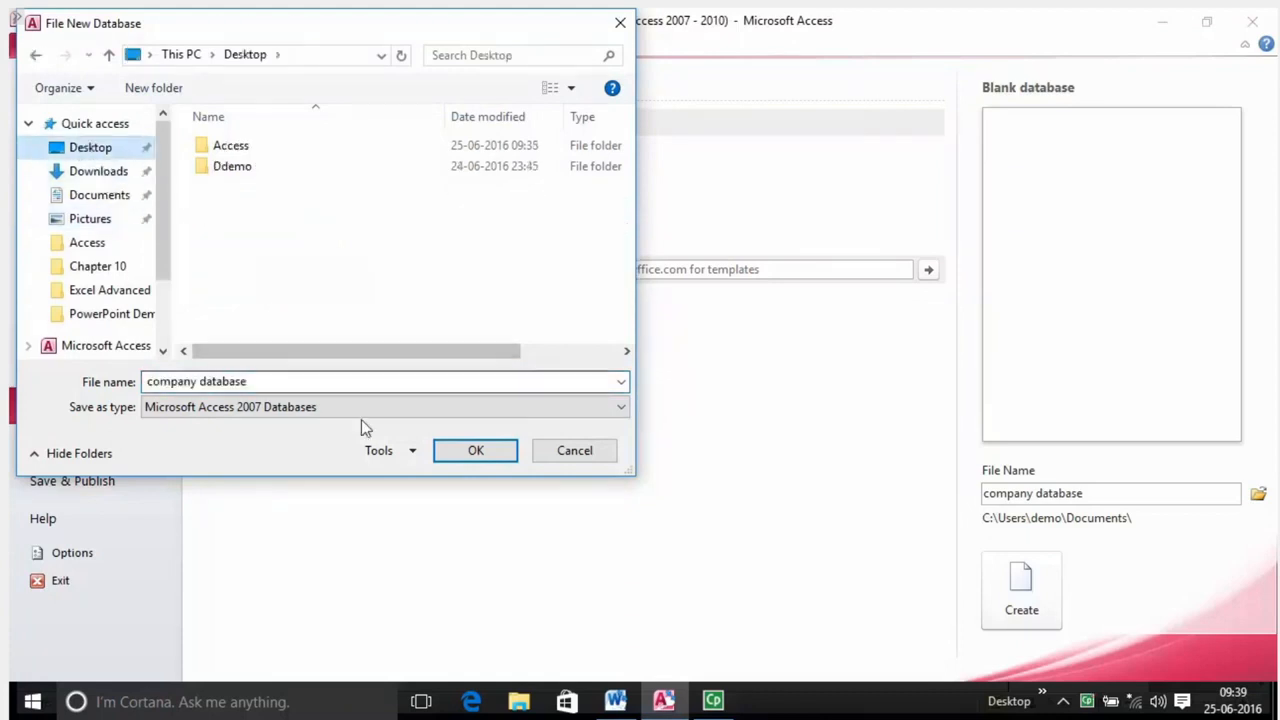
{"action": "left_click", "coordinate": [476, 451]}
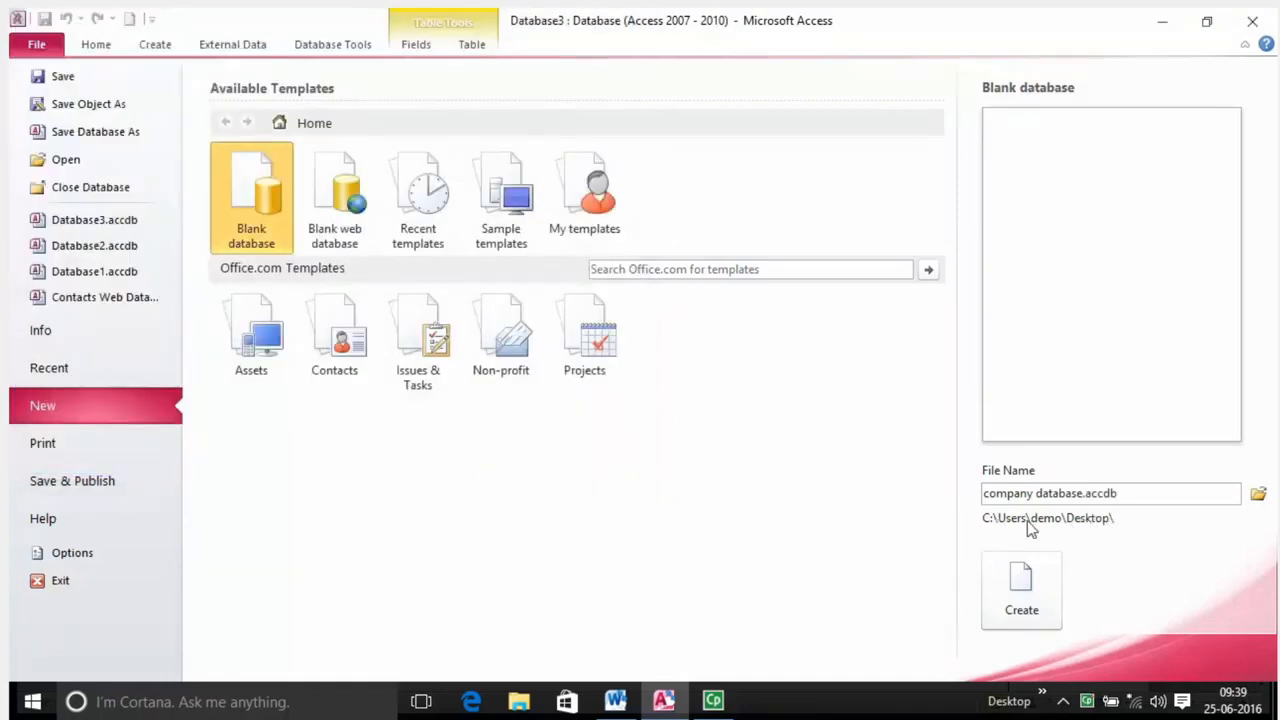
Create the company database on the Desktop, then return to the New templates page.
{"action": "left_click", "coordinate": [1018, 589]}
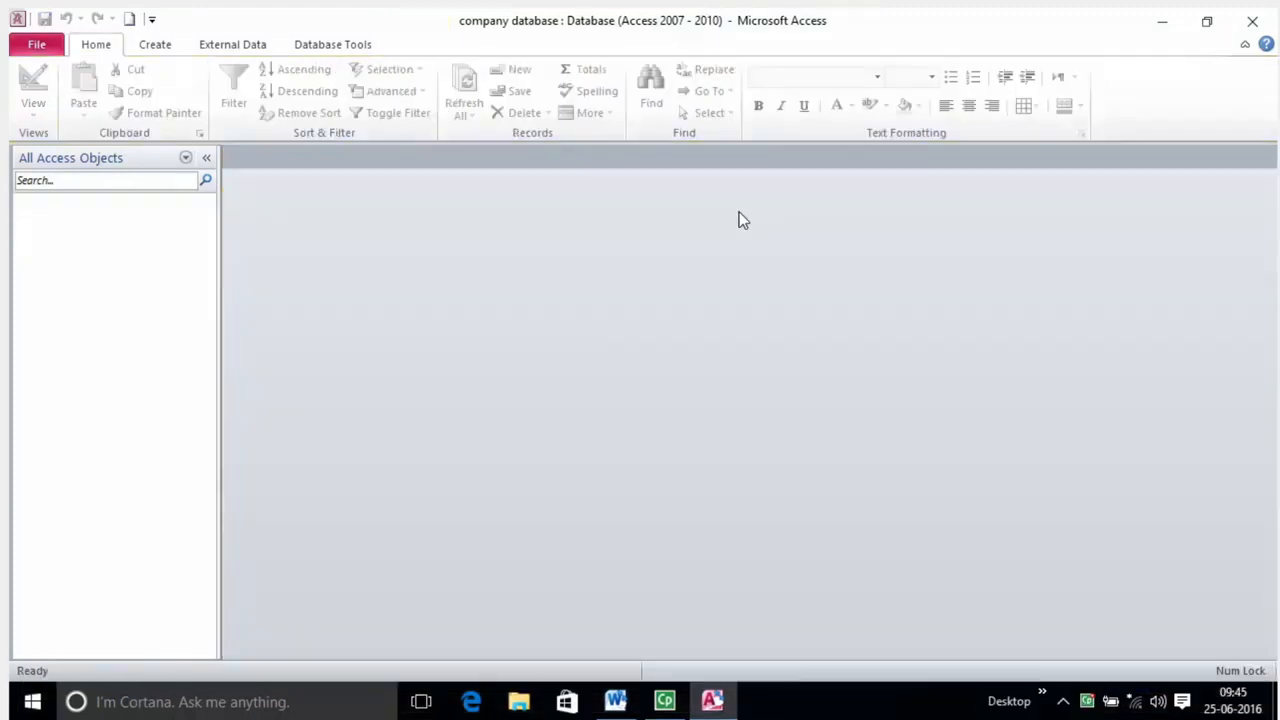
{"action": "left_click", "coordinate": [37, 48]}
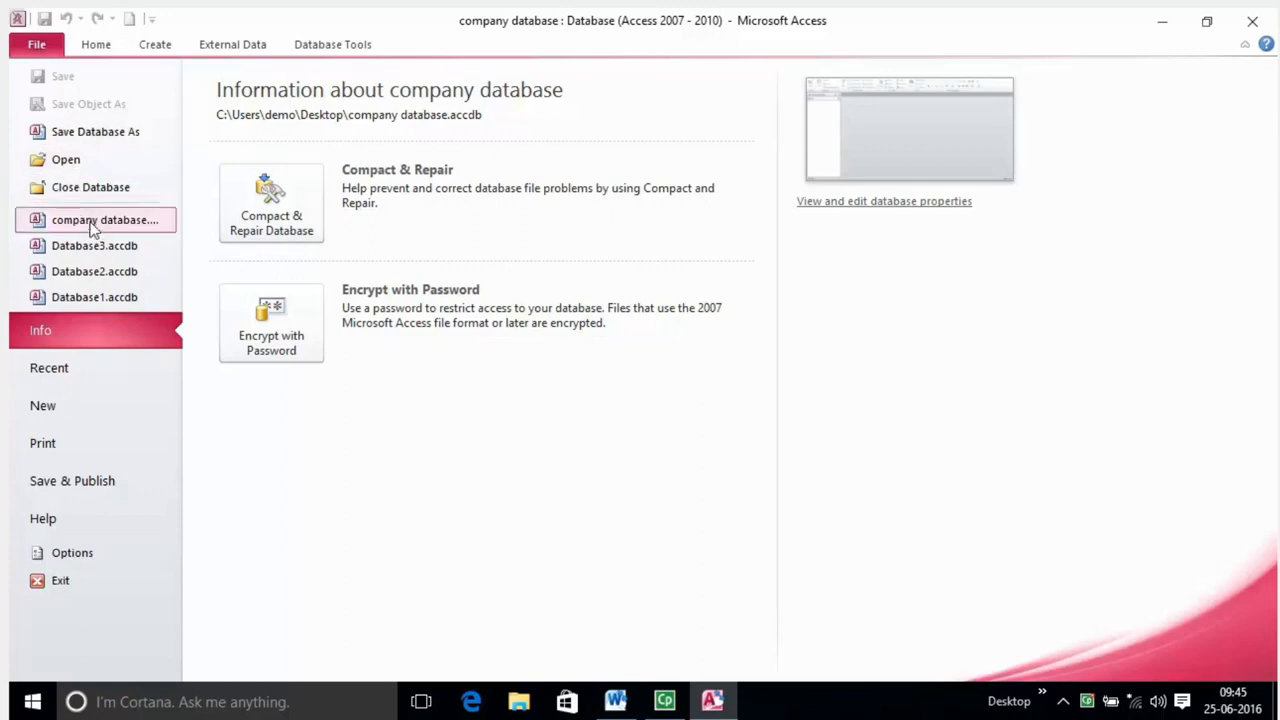
{"action": "left_click", "coordinate": [88, 414]}
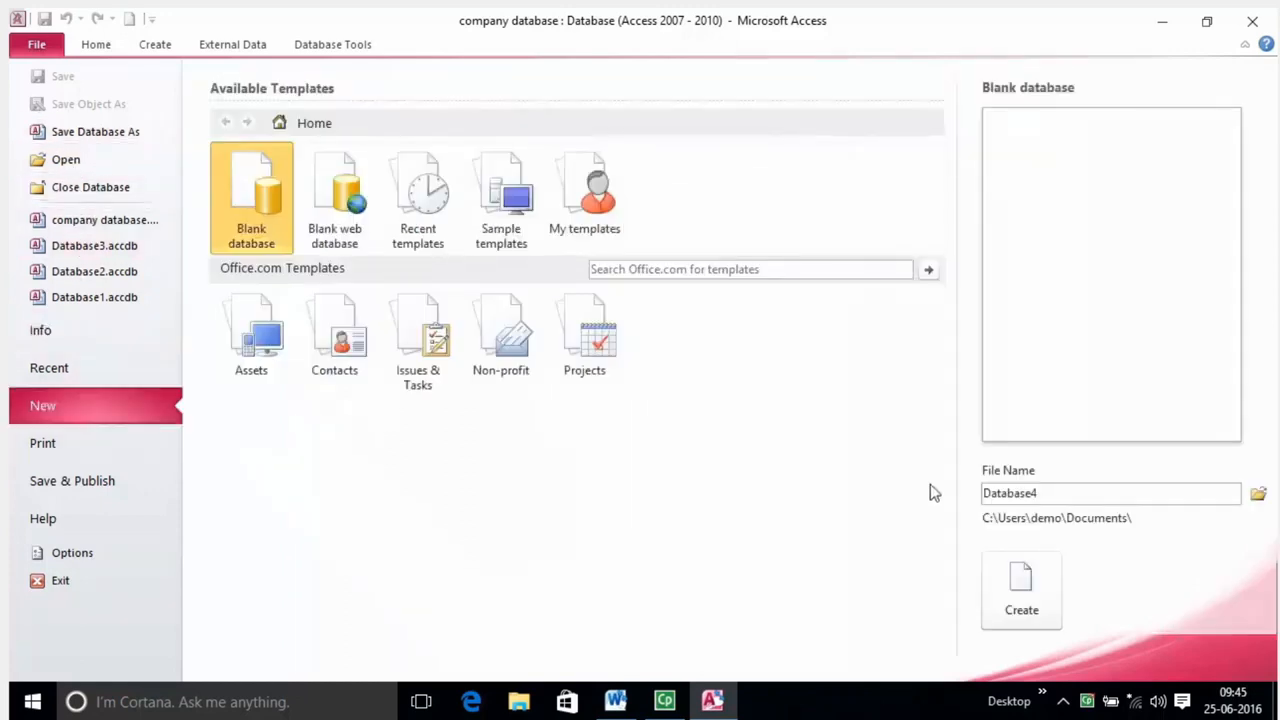
{"action": "double_click", "coordinate": [1050, 494]}
{"action": "left_click", "coordinate": [1258, 494]}
{"action": "scroll", "coordinate": [157, 166], "scroll_direction": "up", "scroll_amount": 1}
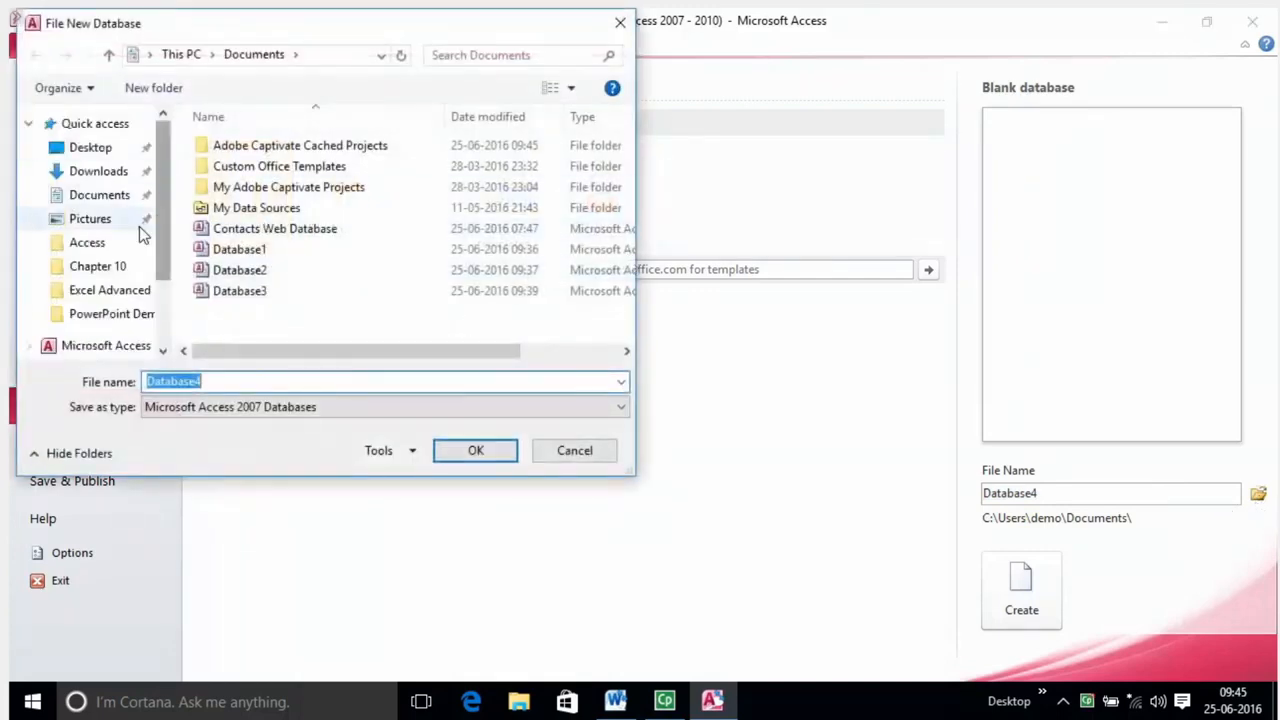
{"action": "scroll", "coordinate": [139, 226], "scroll_direction": "down", "scroll_amount": 1}
{"action": "scroll", "coordinate": [122, 252], "scroll_direction": "up", "scroll_amount": 1}
{"action": "left_click", "coordinate": [100, 196]}
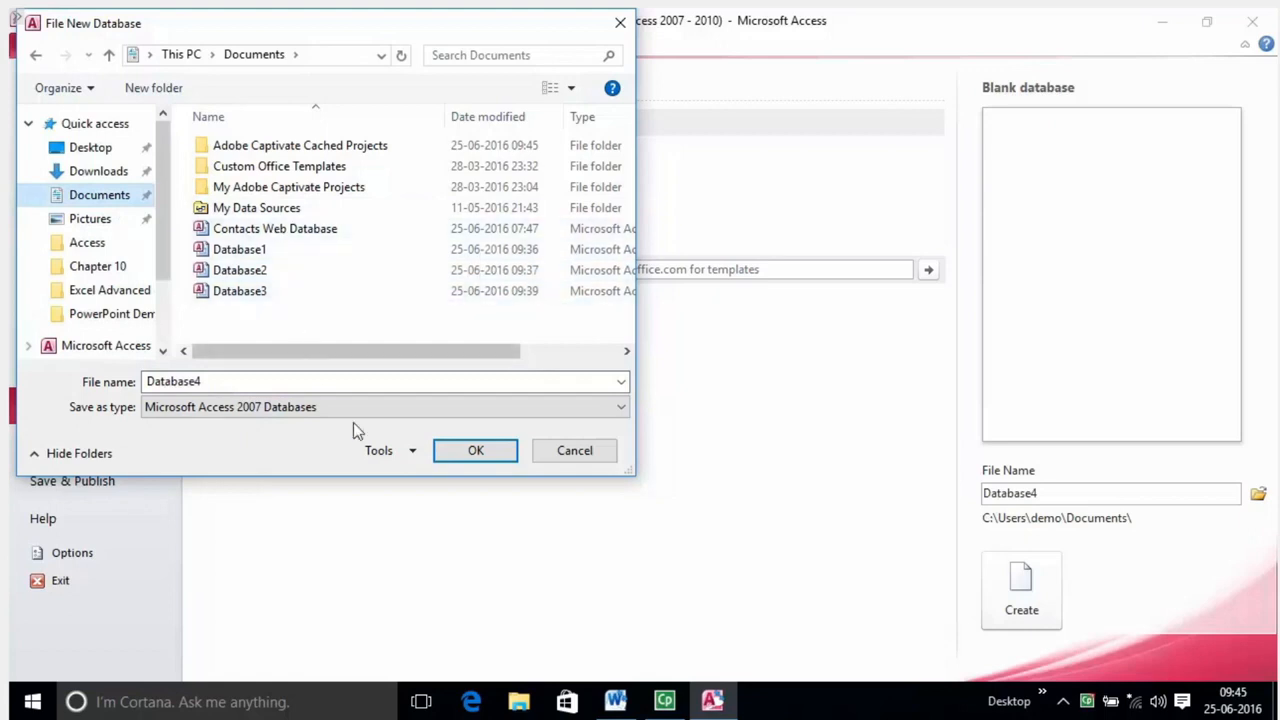
{"action": "left_click", "coordinate": [557, 452]}
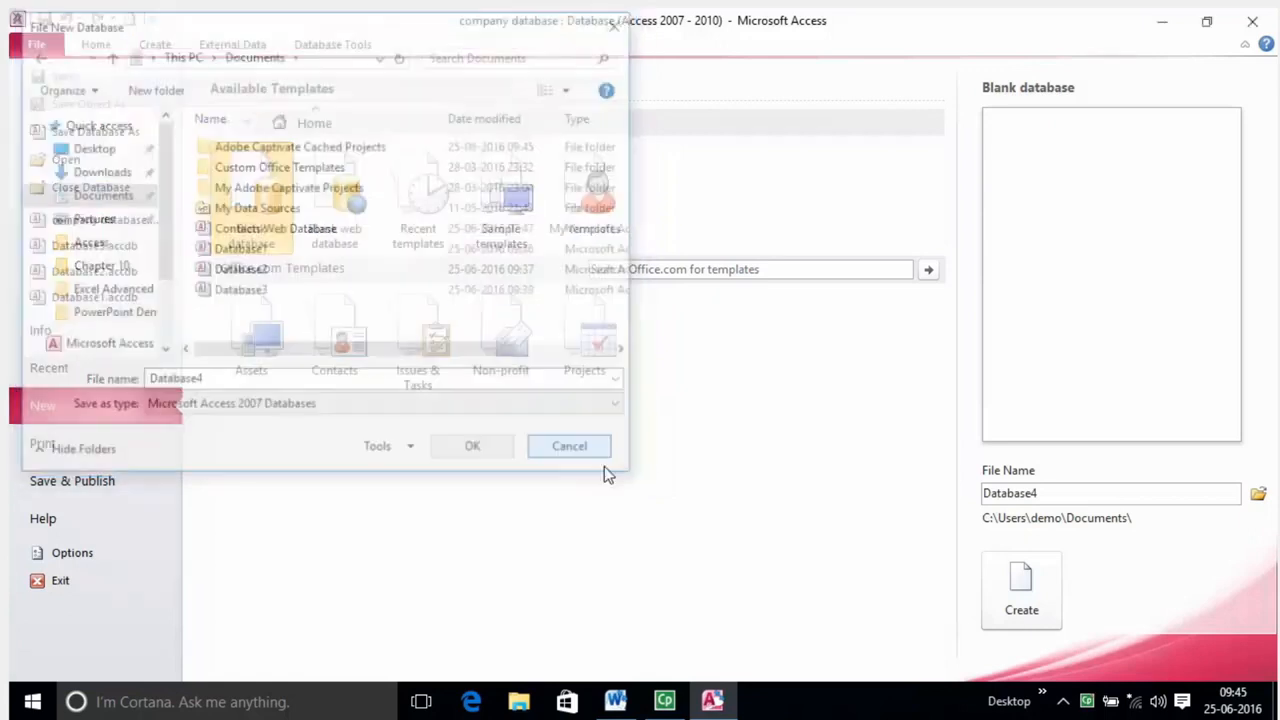
Replace the proposed name Database4 with the invalid character '>', then delete it again.
{"action": "double_click", "coordinate": [1059, 494]}
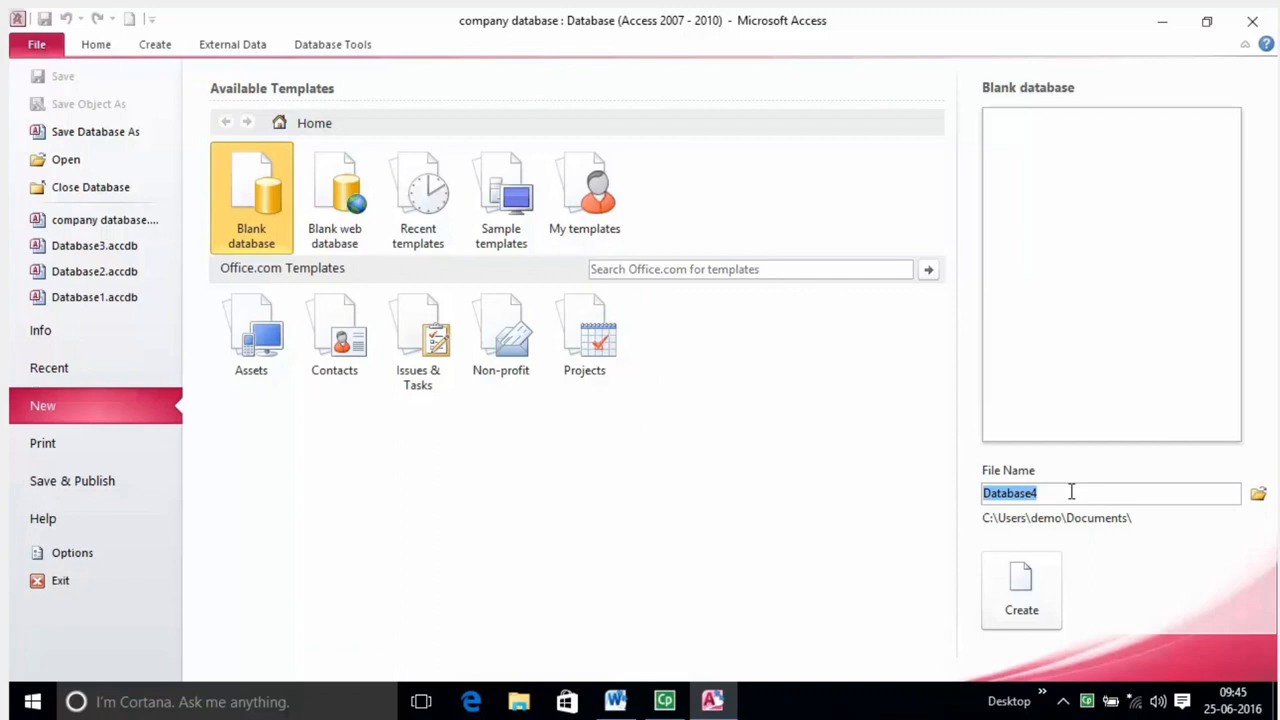
{"action": "type", "text": "><*\"/\\"}
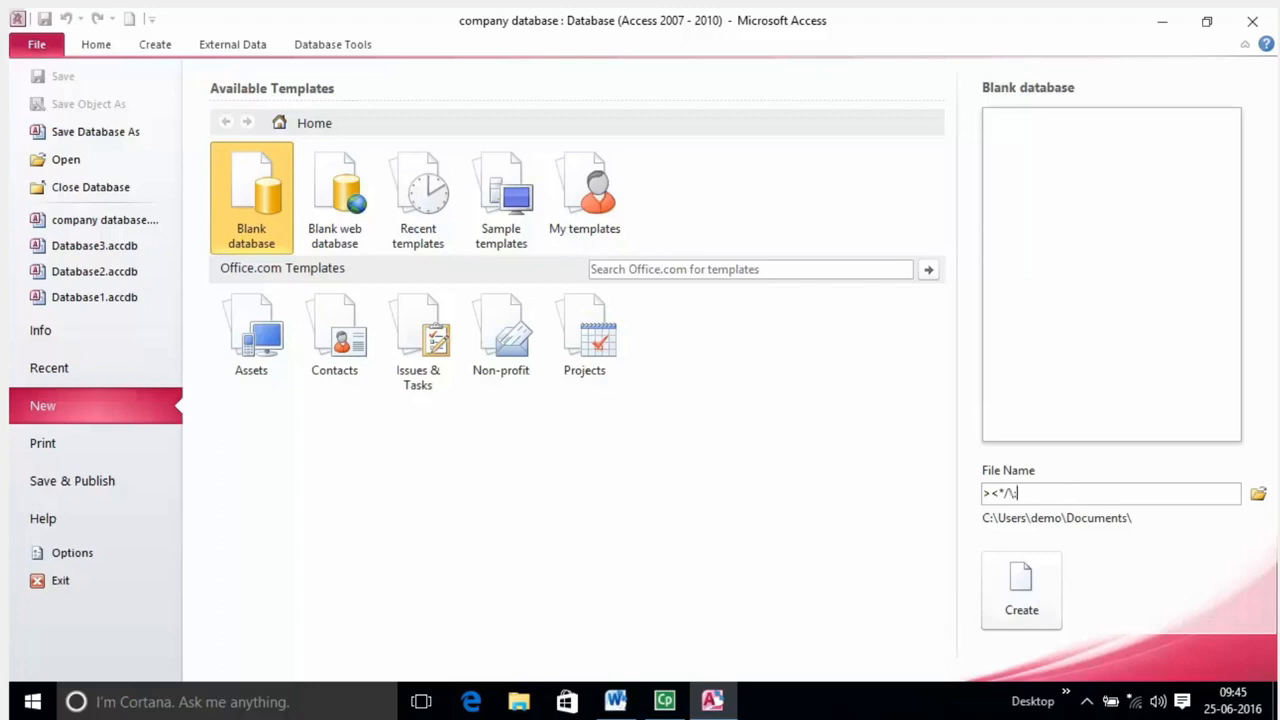
{"action": "key", "text": "BackSpace"}
{"action": "key", "text": "BackSpace"}
{"action": "key", "text": "BackSpace"}
{"action": "key", "text": "BackSpace"}
{"action": "key", "text": "BackSpace"}
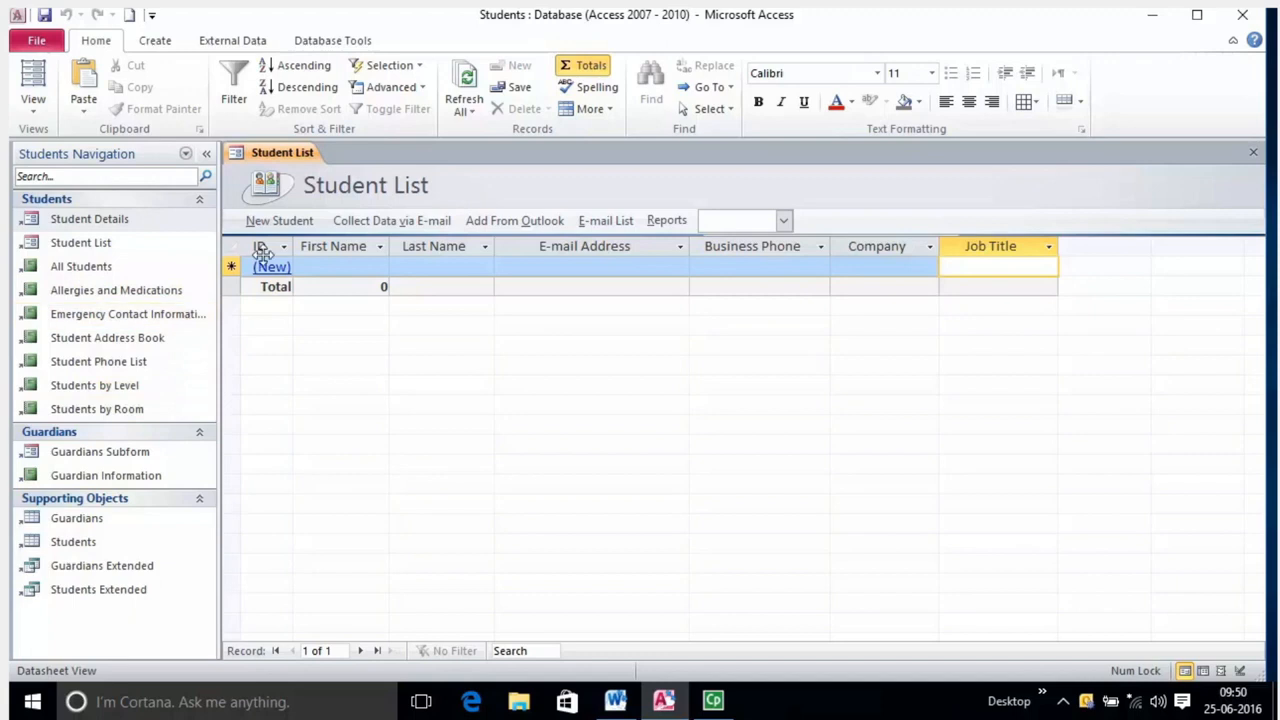
{"action": "left_click", "coordinate": [332, 267]}
{"action": "left_click", "coordinate": [423, 266]}
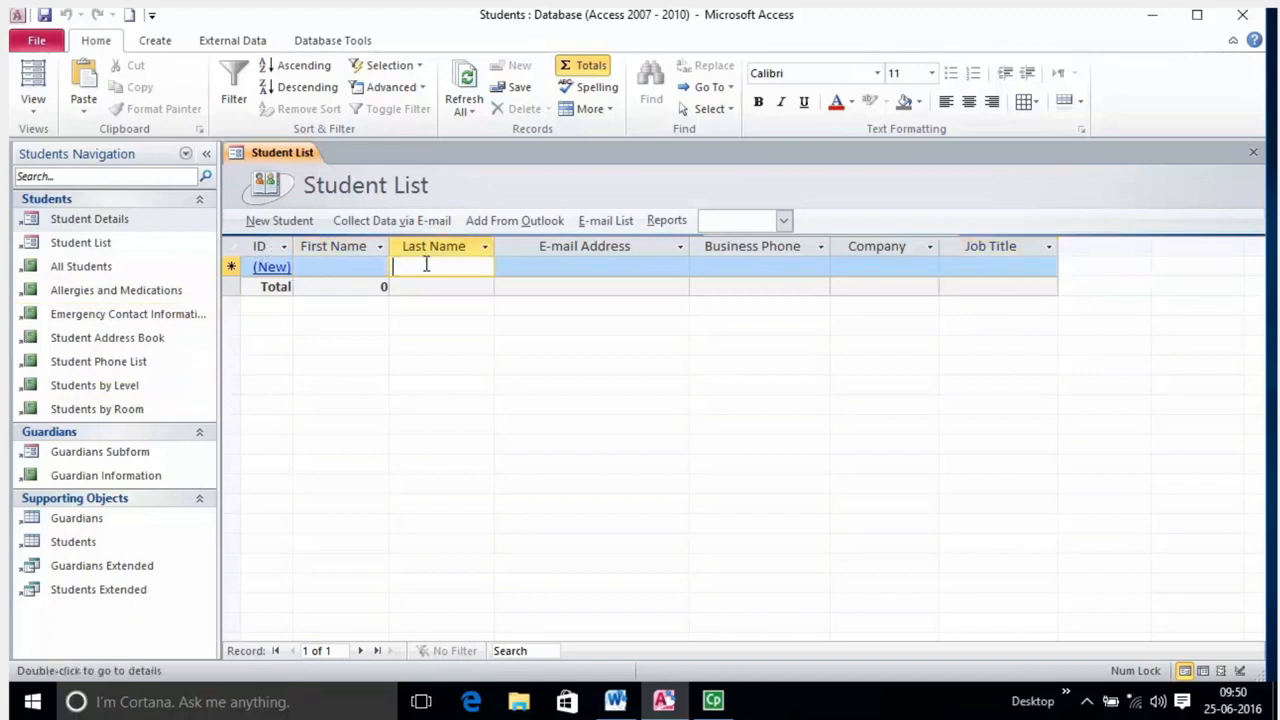
{"action": "left_click", "coordinate": [528, 265]}
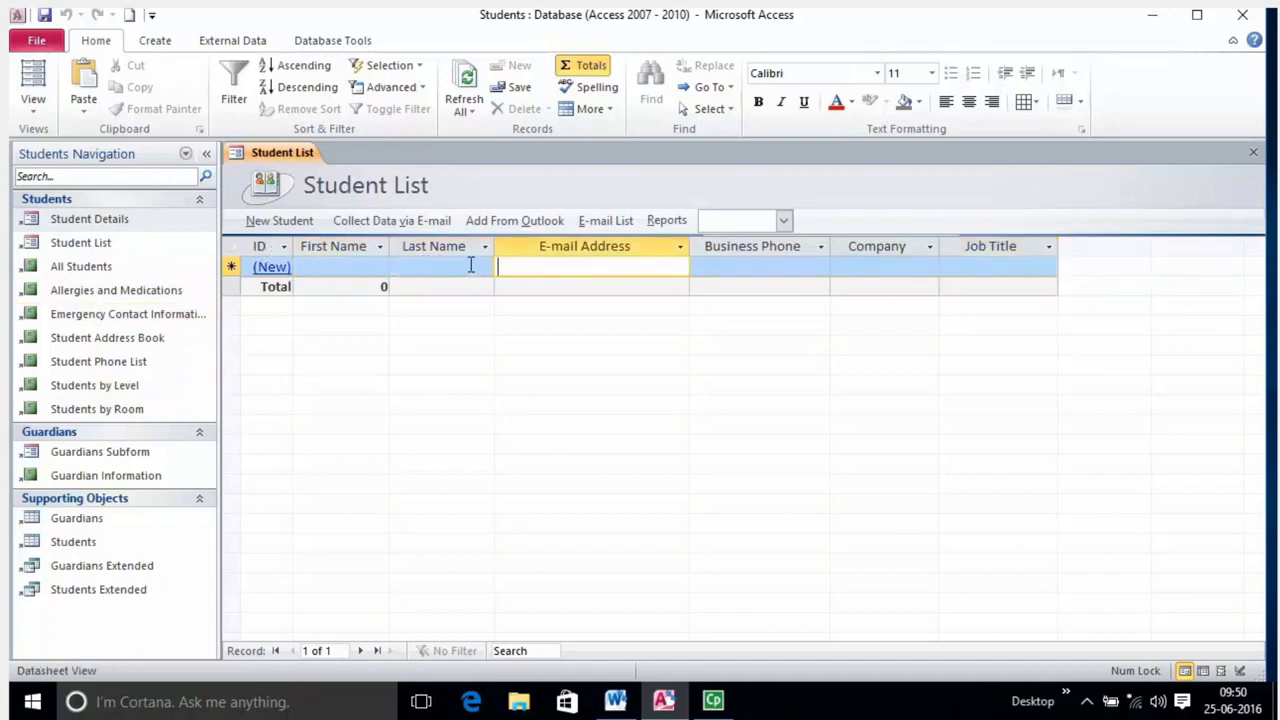
{"action": "left_click", "coordinate": [343, 266]}
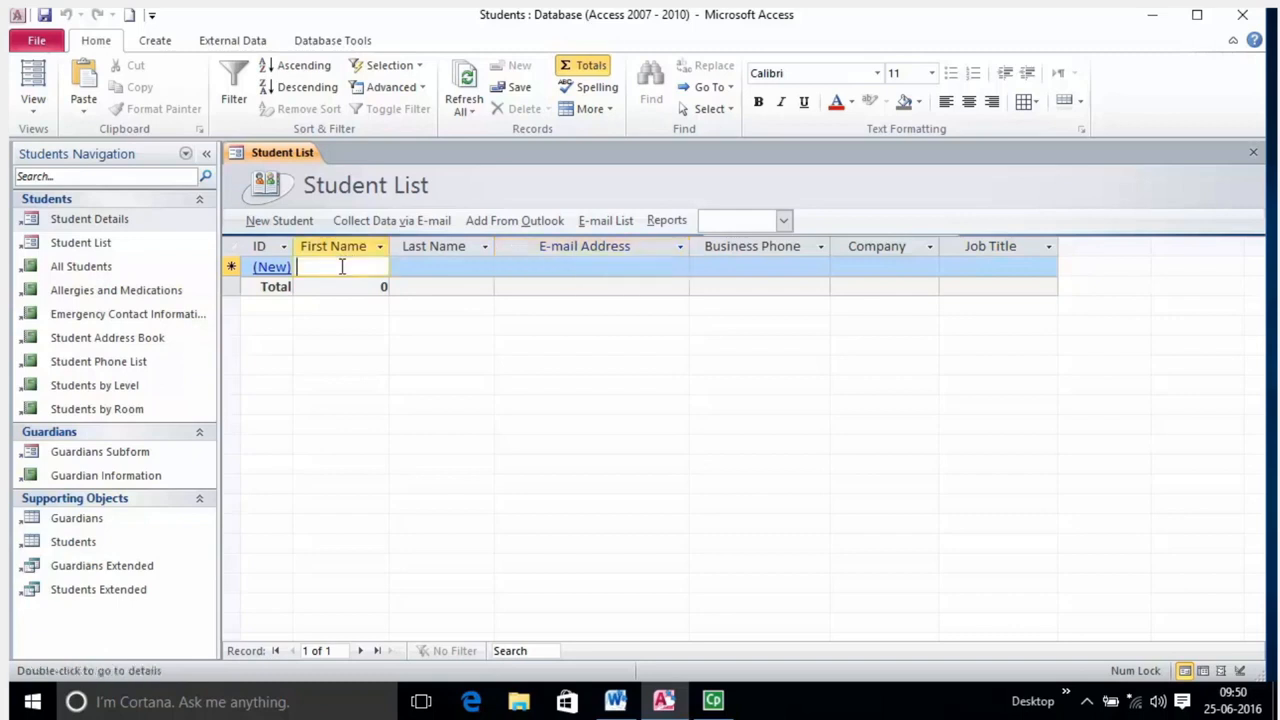
{"action": "left_click", "coordinate": [418, 263]}
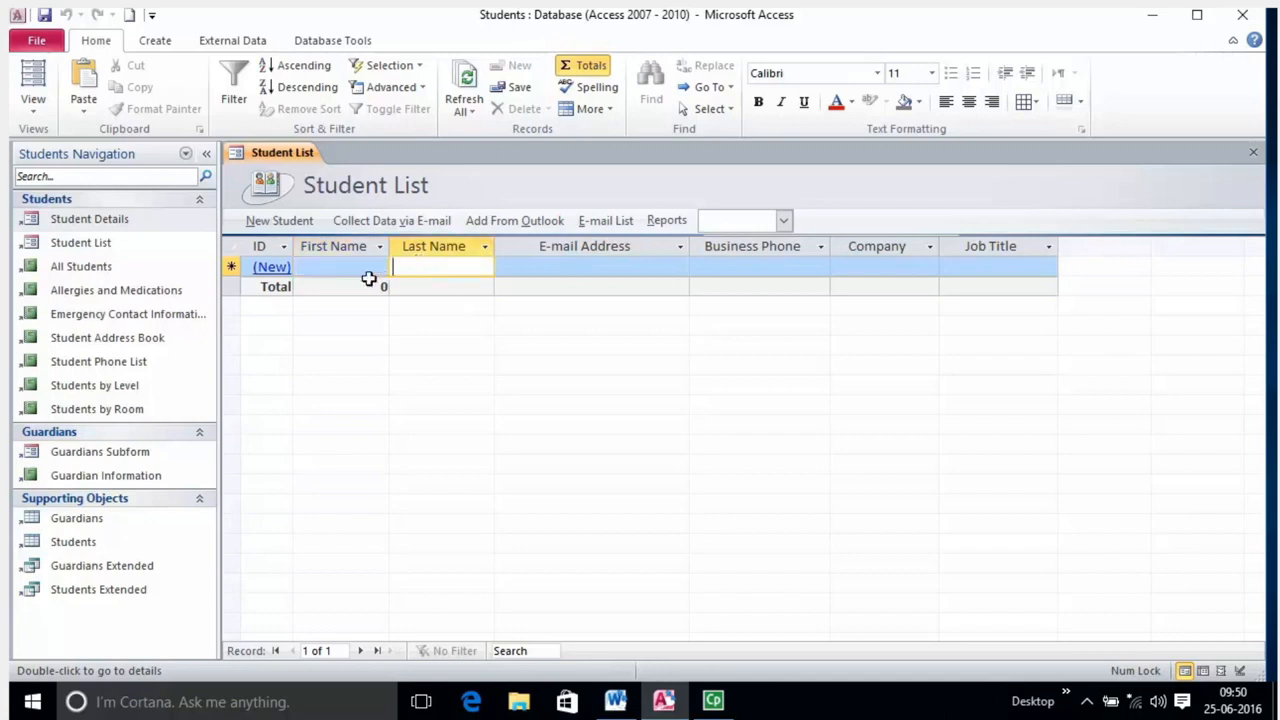
{"action": "left_click", "coordinate": [539, 267]}
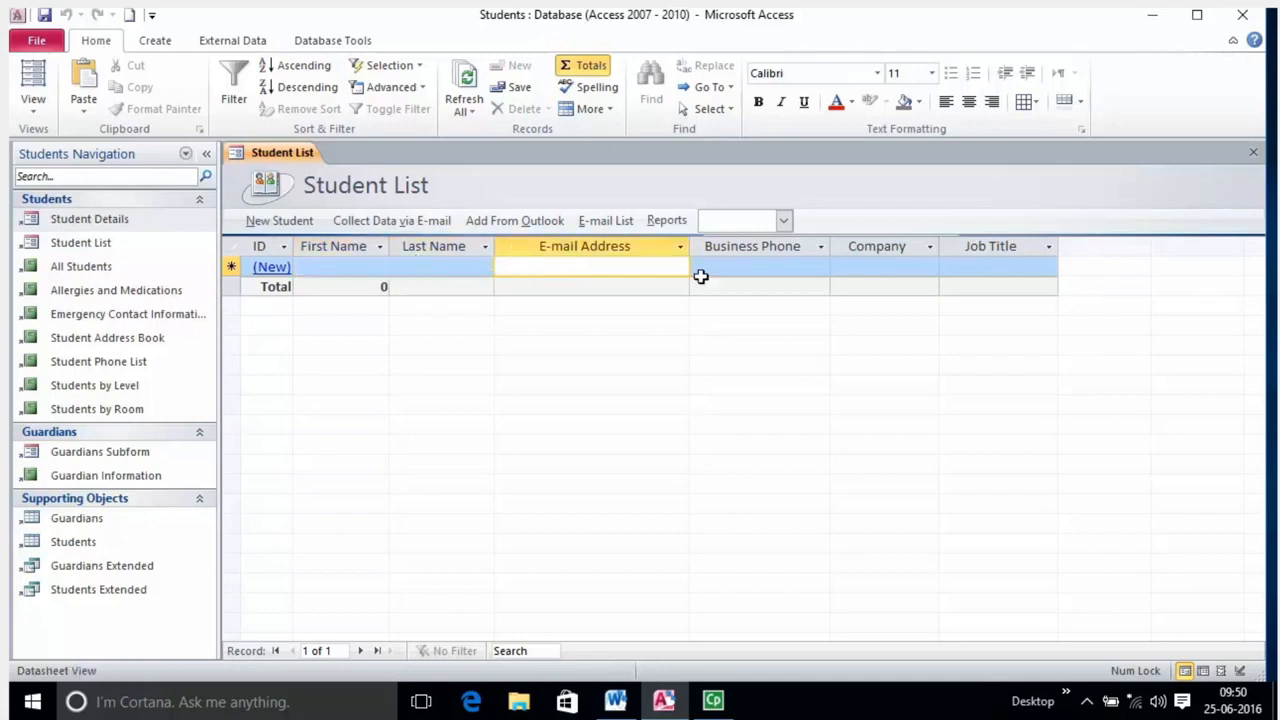
{"action": "left_click", "coordinate": [757, 270]}
{"action": "left_click", "coordinate": [884, 272]}
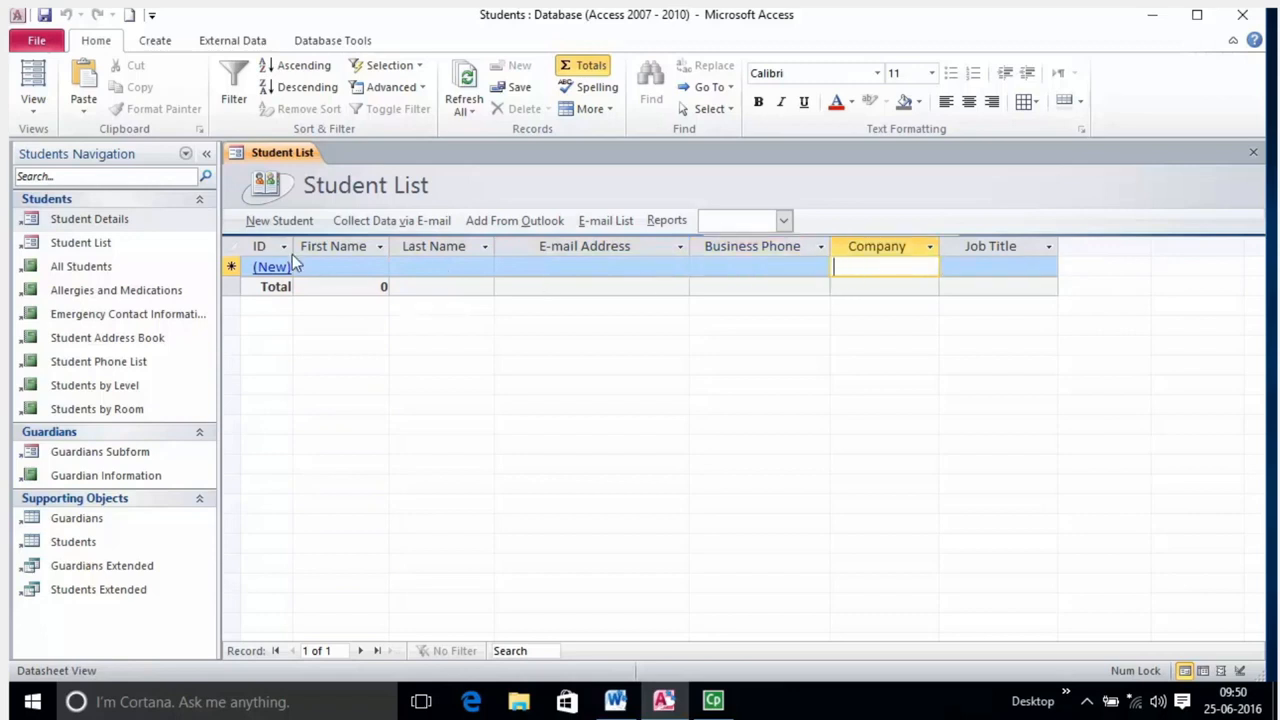
{"action": "left_click", "coordinate": [372, 267]}
{"action": "left_click", "coordinate": [550, 267]}
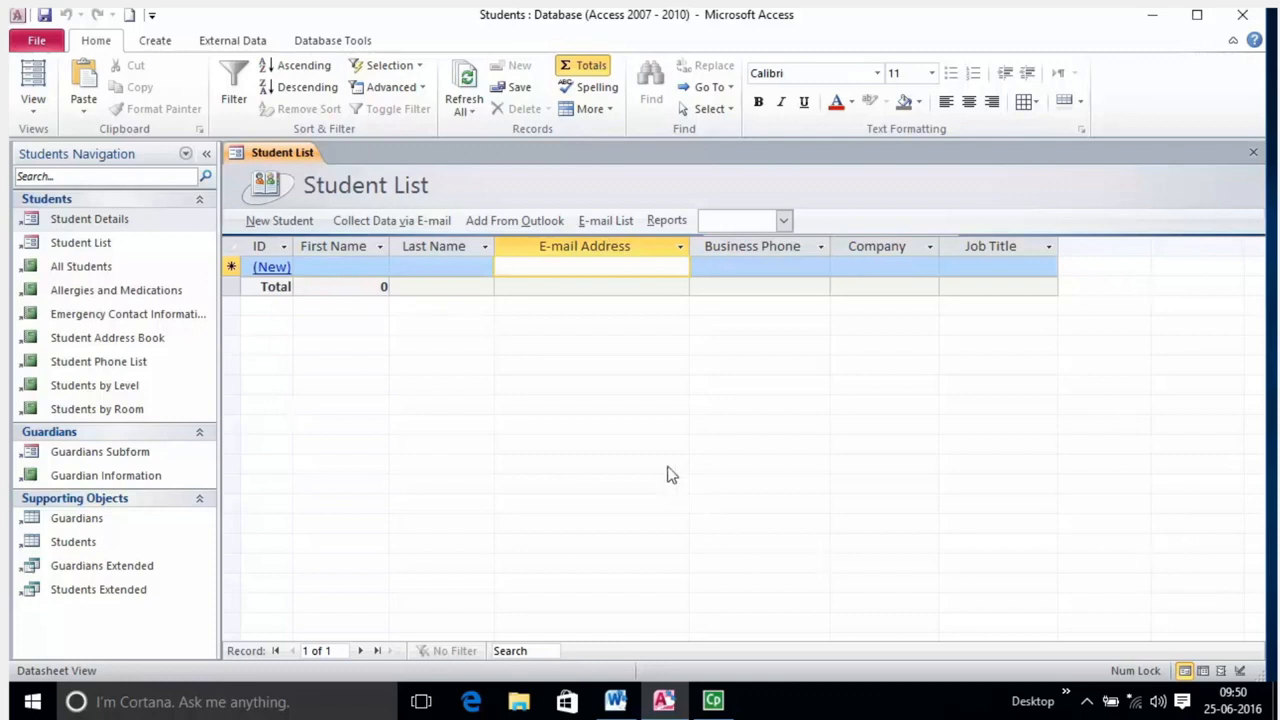
{"action": "left_click", "coordinate": [352, 269]}
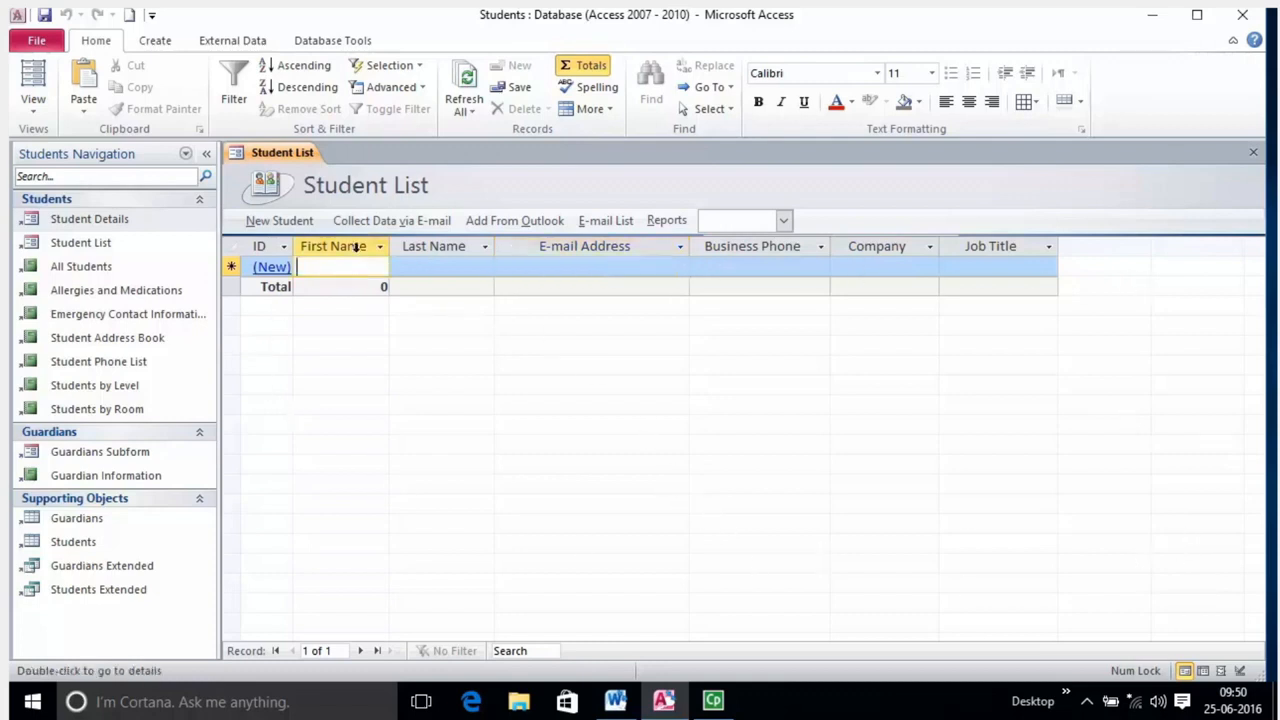
{"action": "left_click", "coordinate": [510, 246]}
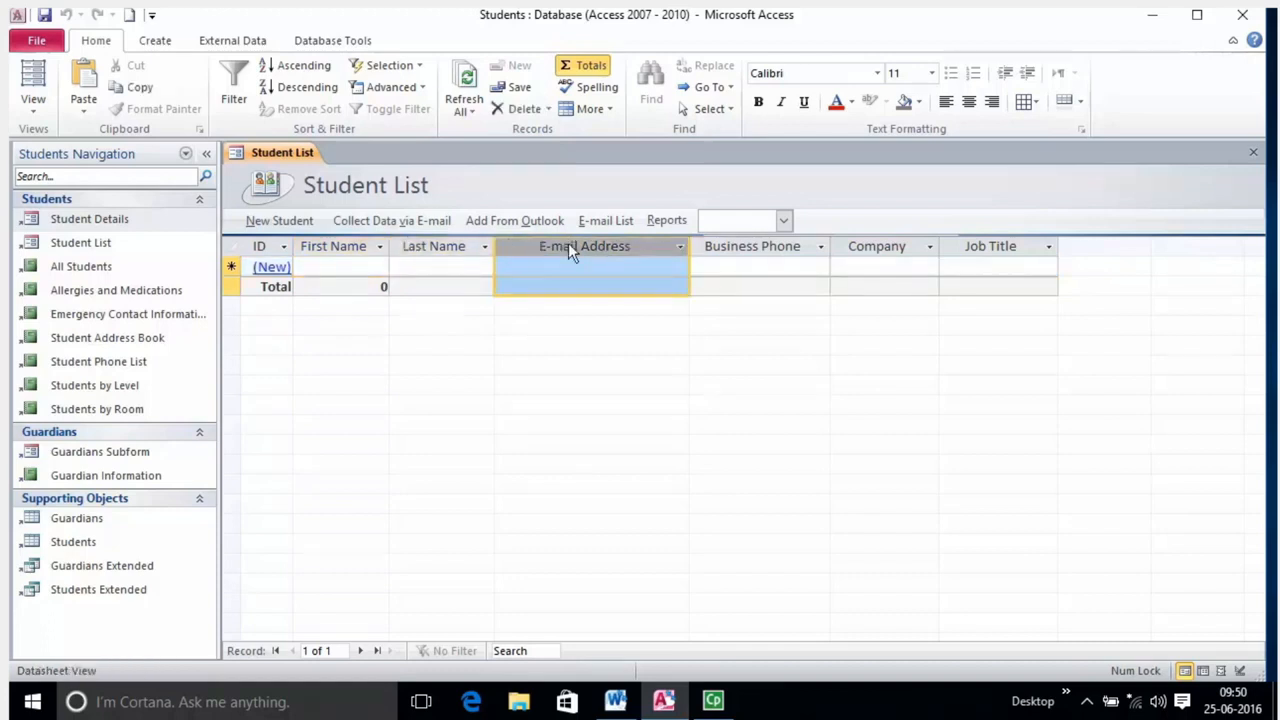
{"action": "left_click", "coordinate": [762, 248]}
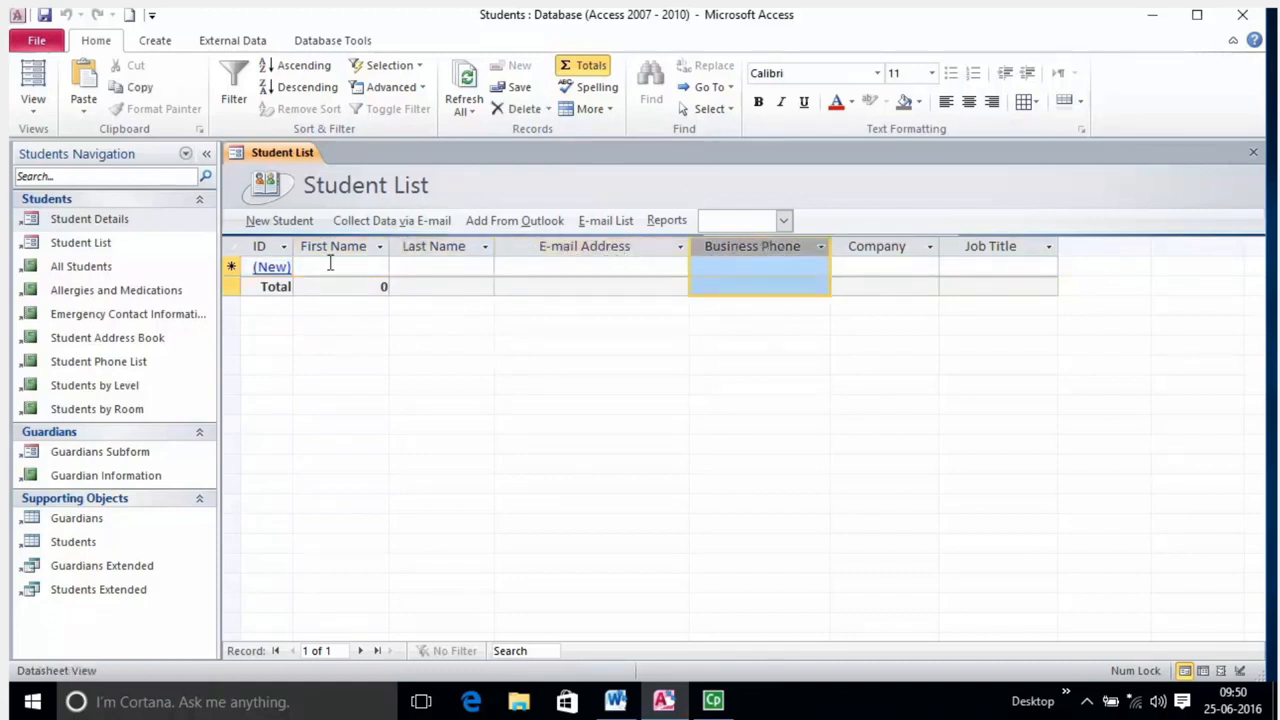
{"action": "left_click", "coordinate": [245, 266]}
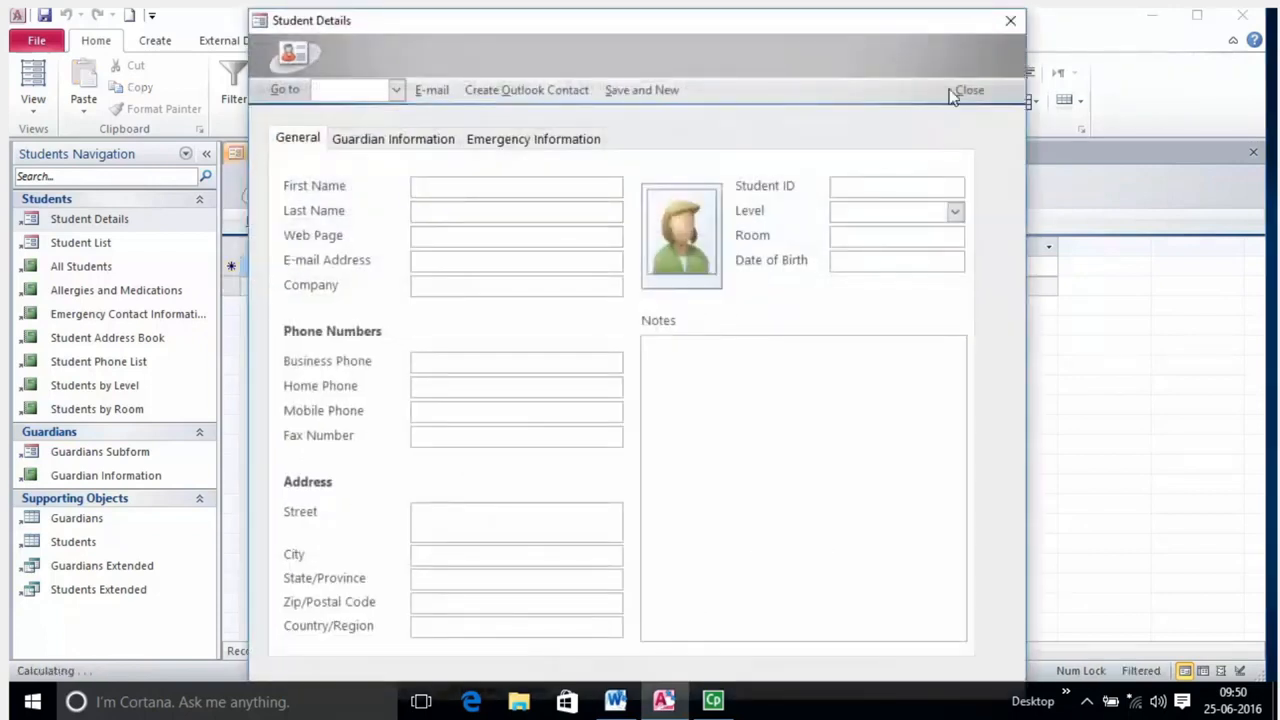
{"action": "left_click", "coordinate": [1010, 22]}
{"action": "left_click", "coordinate": [337, 267]}
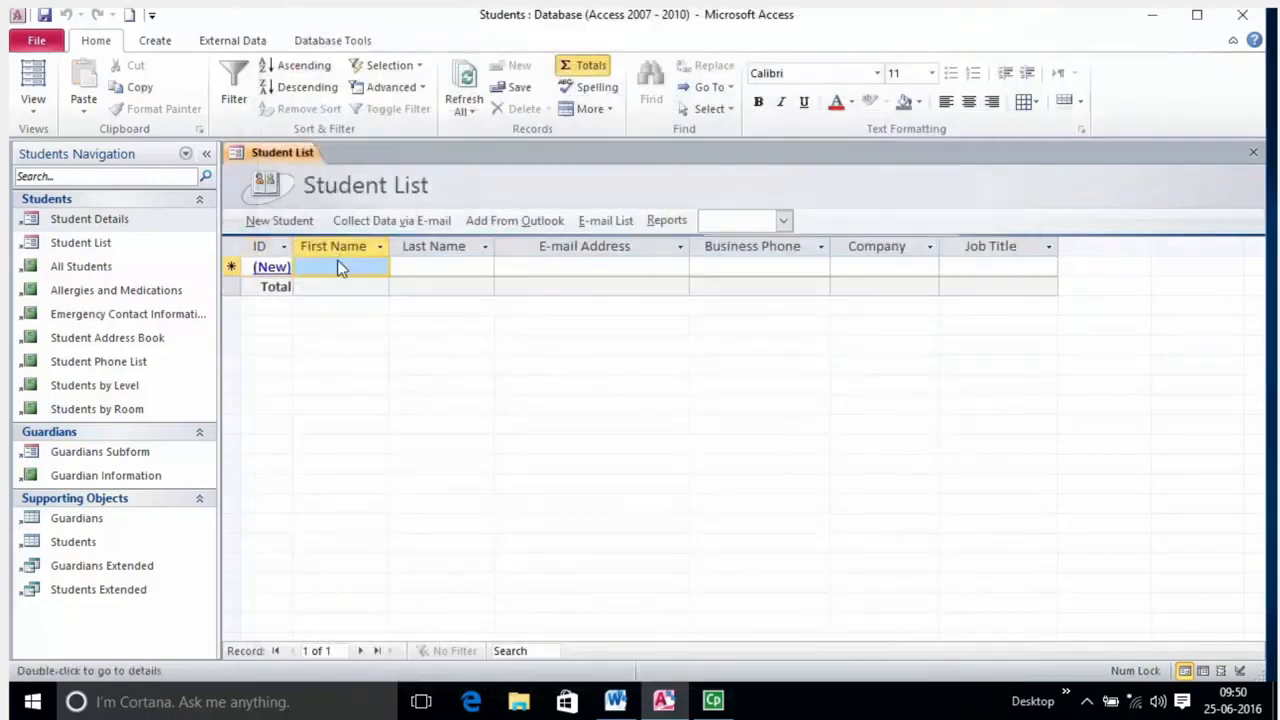
{"action": "left_click", "coordinate": [453, 268]}
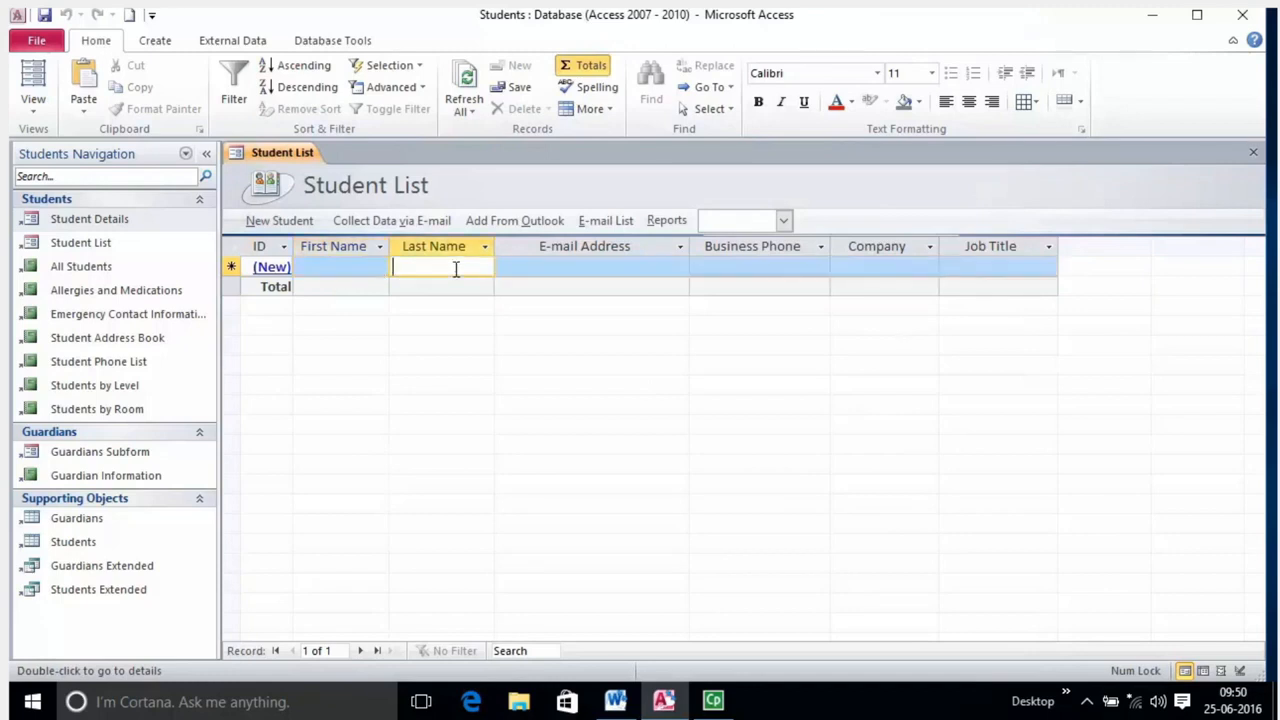
{"action": "left_click", "coordinate": [357, 267]}
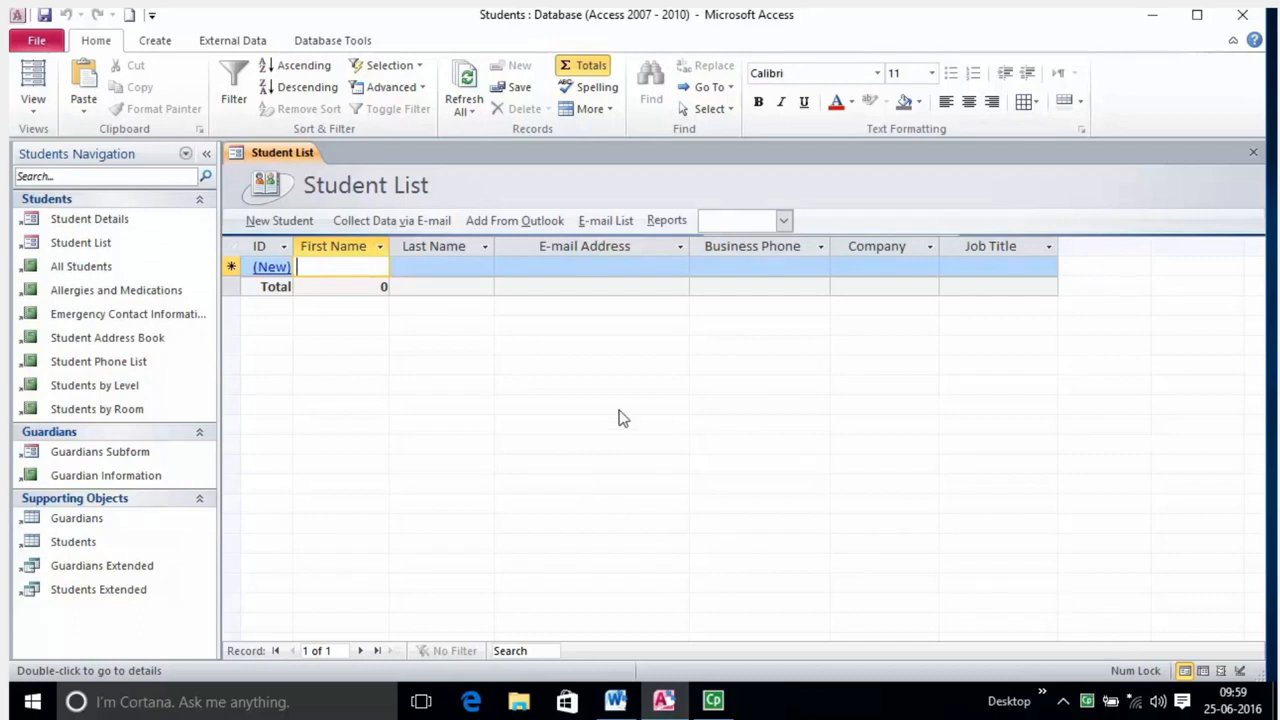
Create a new table, Table1, in Design View and step through its field name rows.
{"action": "left_click", "coordinate": [152, 46]}
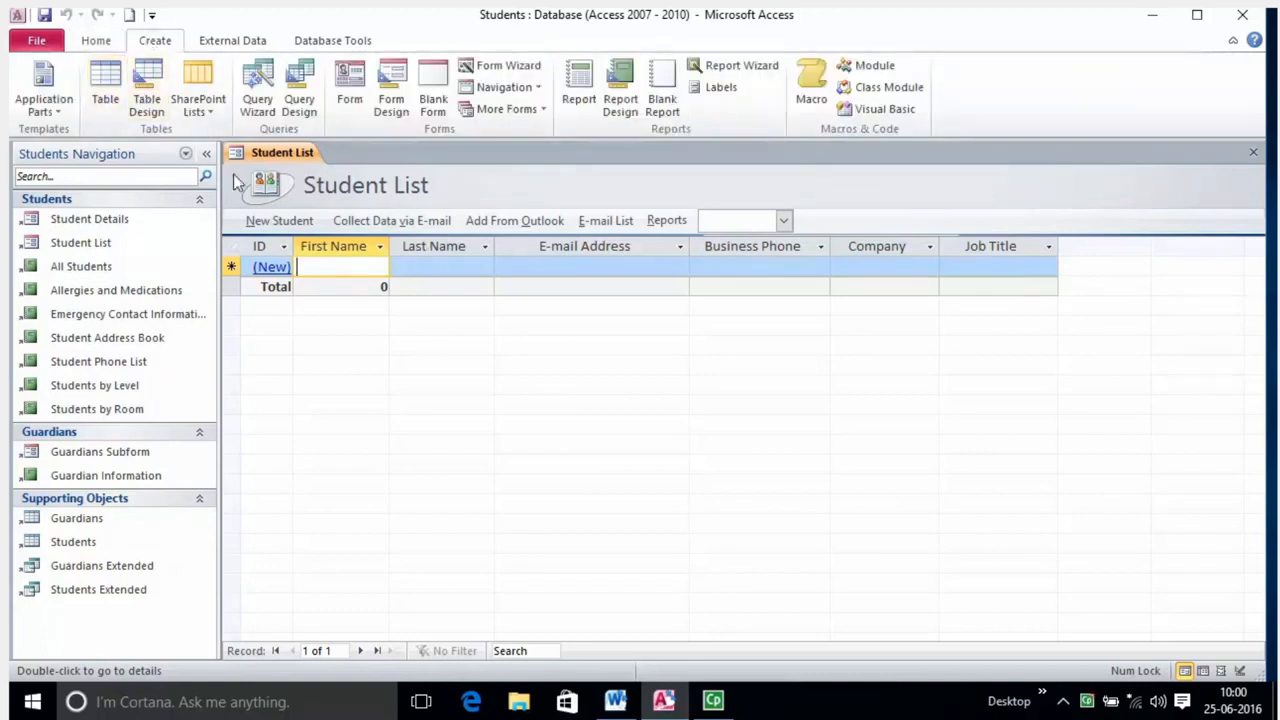
{"action": "left_click", "coordinate": [152, 107]}
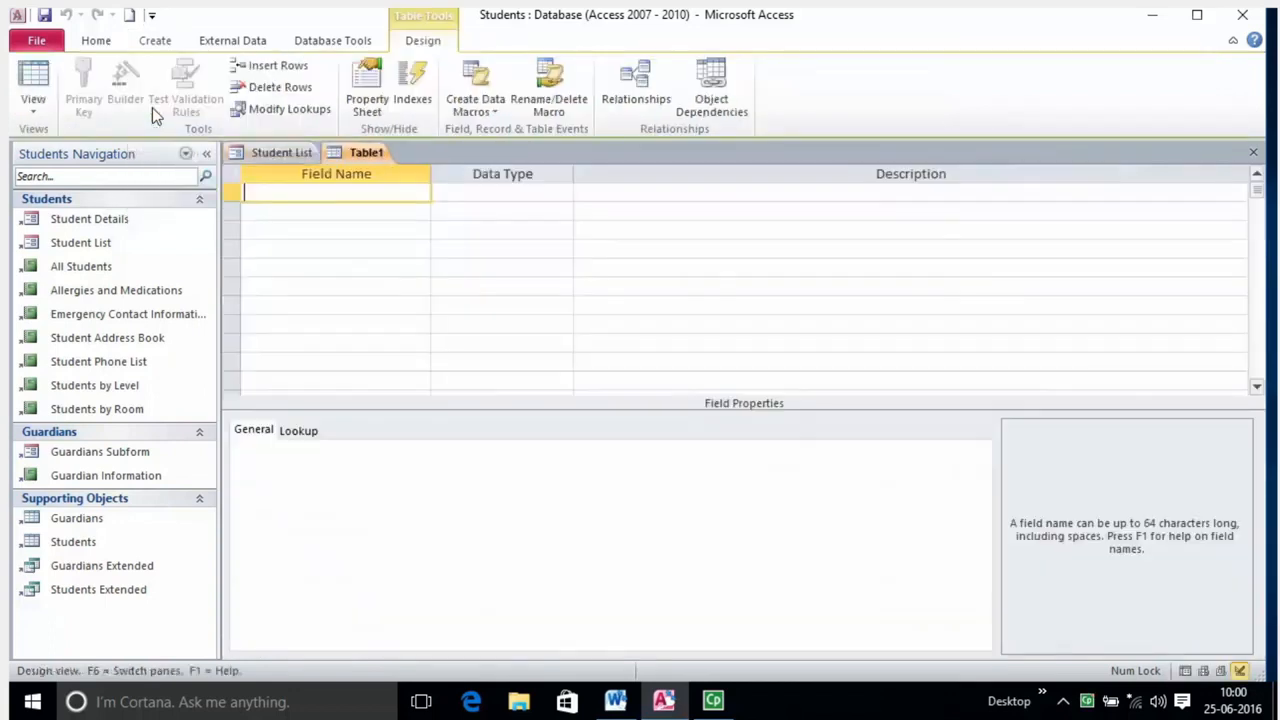
{"action": "left_click", "coordinate": [437, 194]}
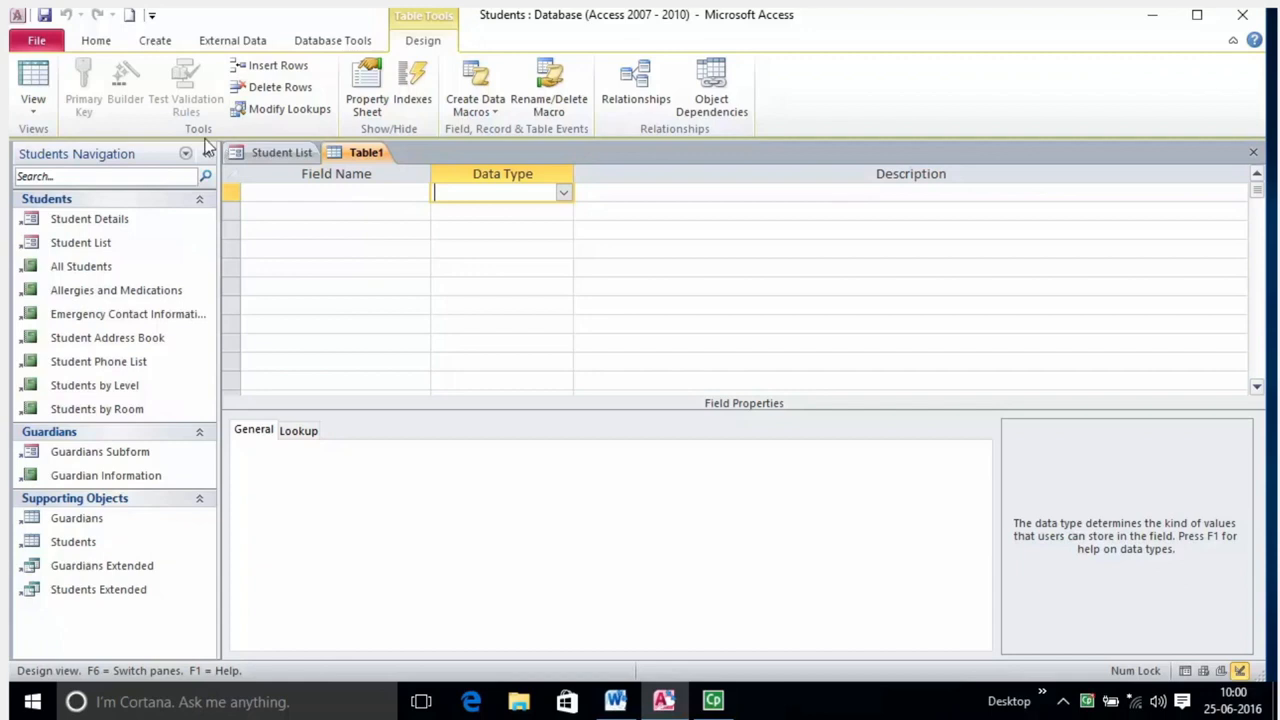
{"action": "left_click", "coordinate": [329, 191]}
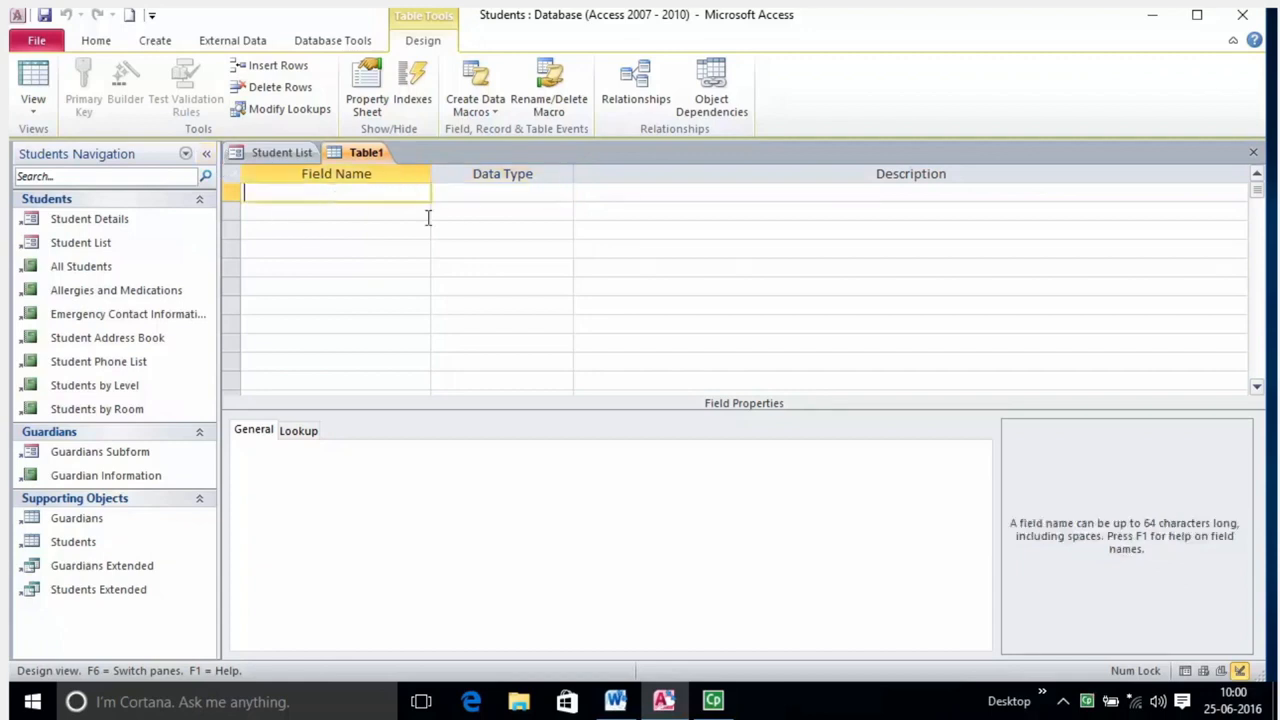
{"action": "left_click", "coordinate": [414, 215]}
{"action": "left_click", "coordinate": [398, 243]}
{"action": "left_click", "coordinate": [399, 269]}
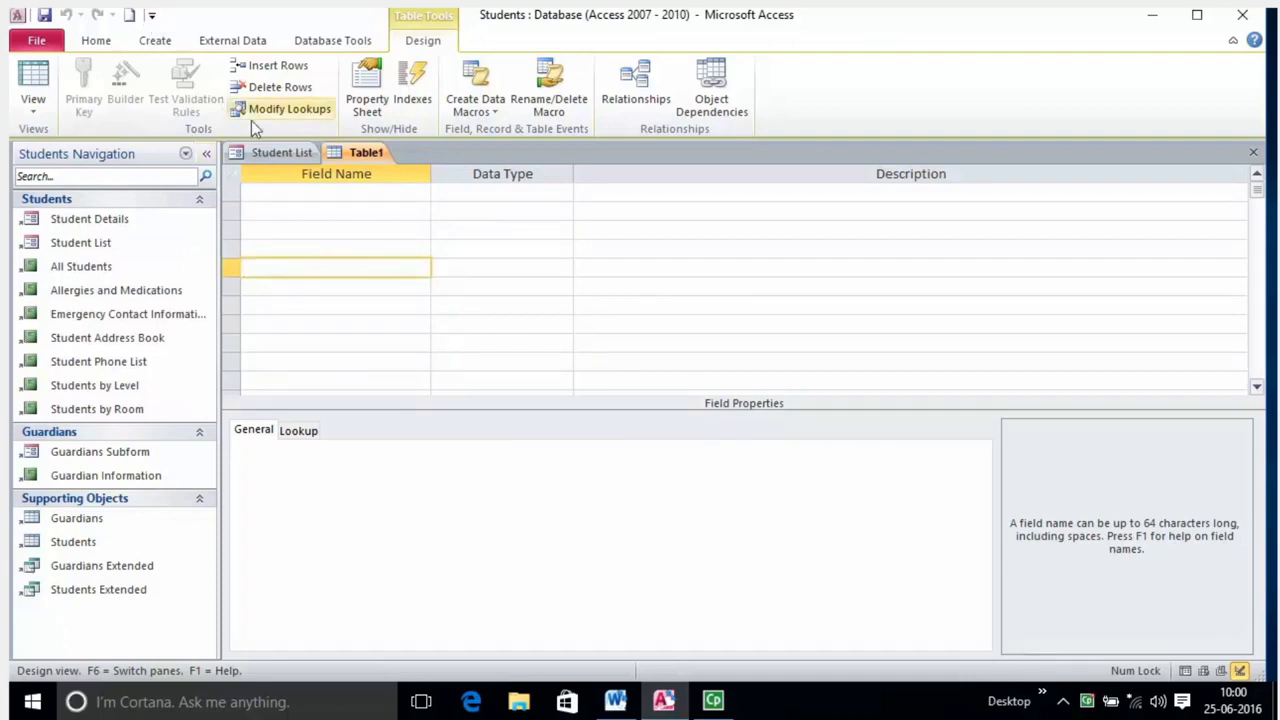
{"action": "left_click", "coordinate": [34, 108]}
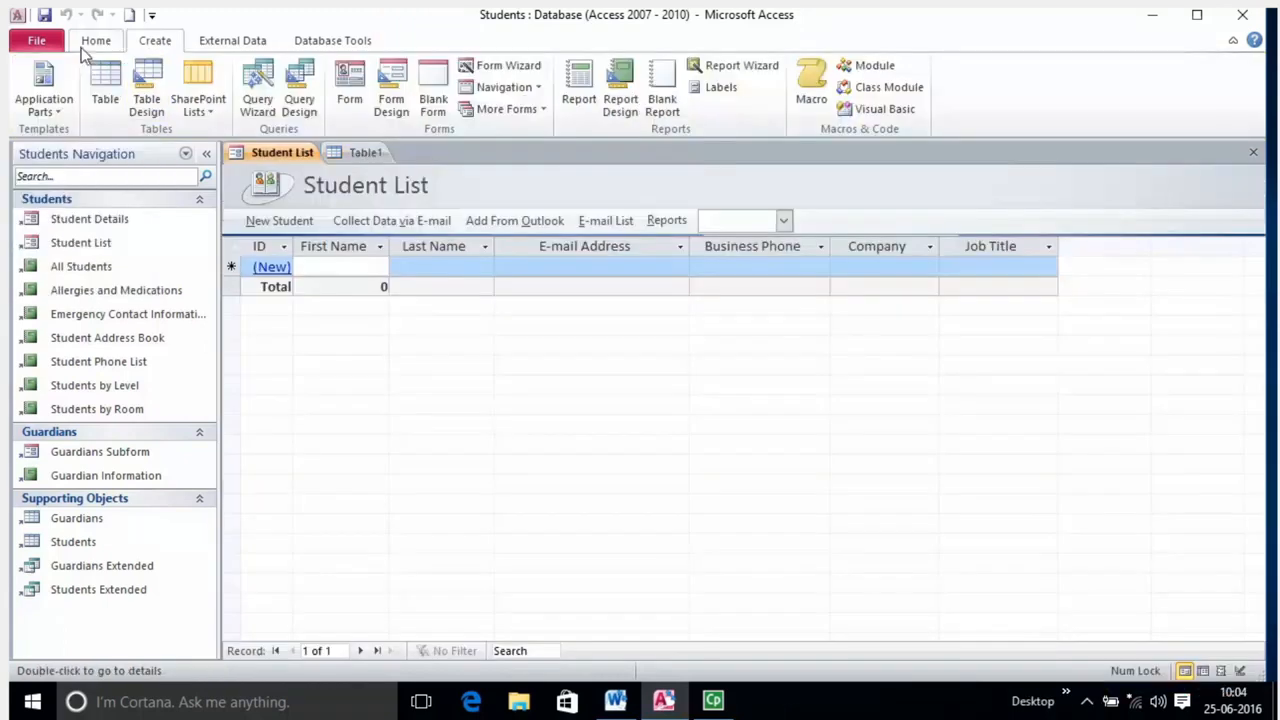
Show Student List in Datasheet View, then create a blank datasheet table, Table2.
{"action": "left_click", "coordinate": [92, 42]}
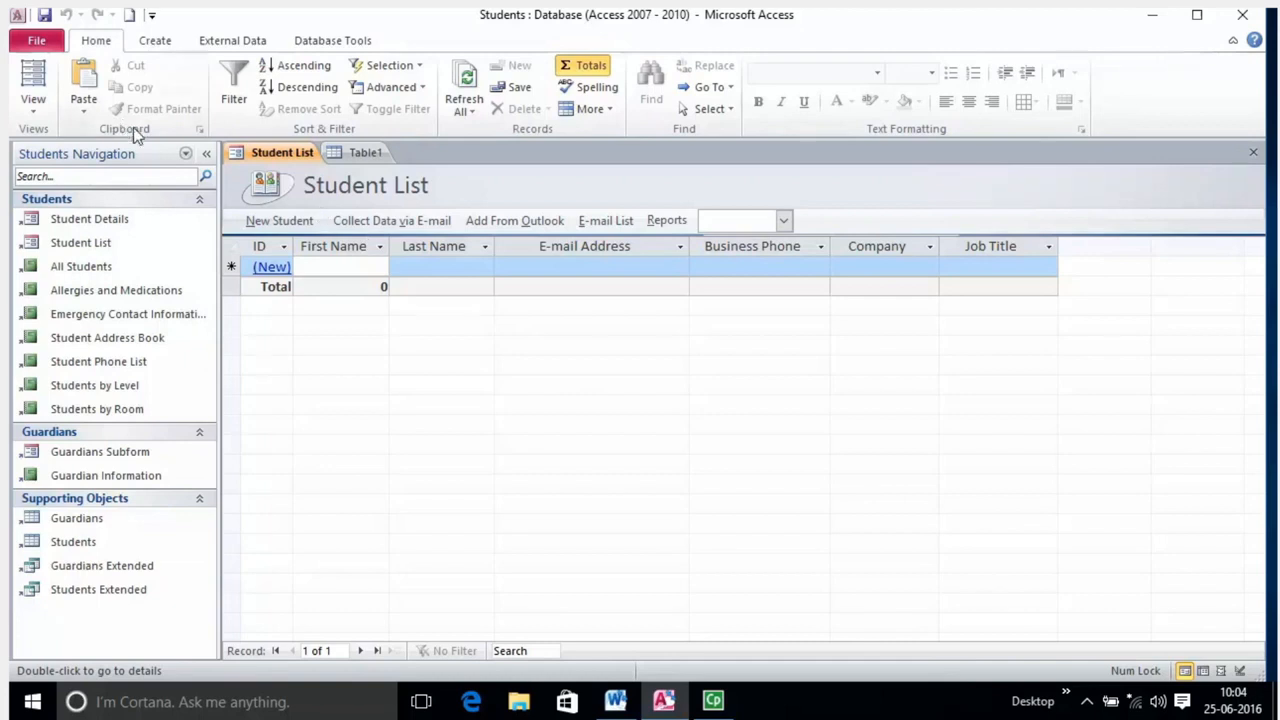
{"action": "left_click", "coordinate": [36, 108]}
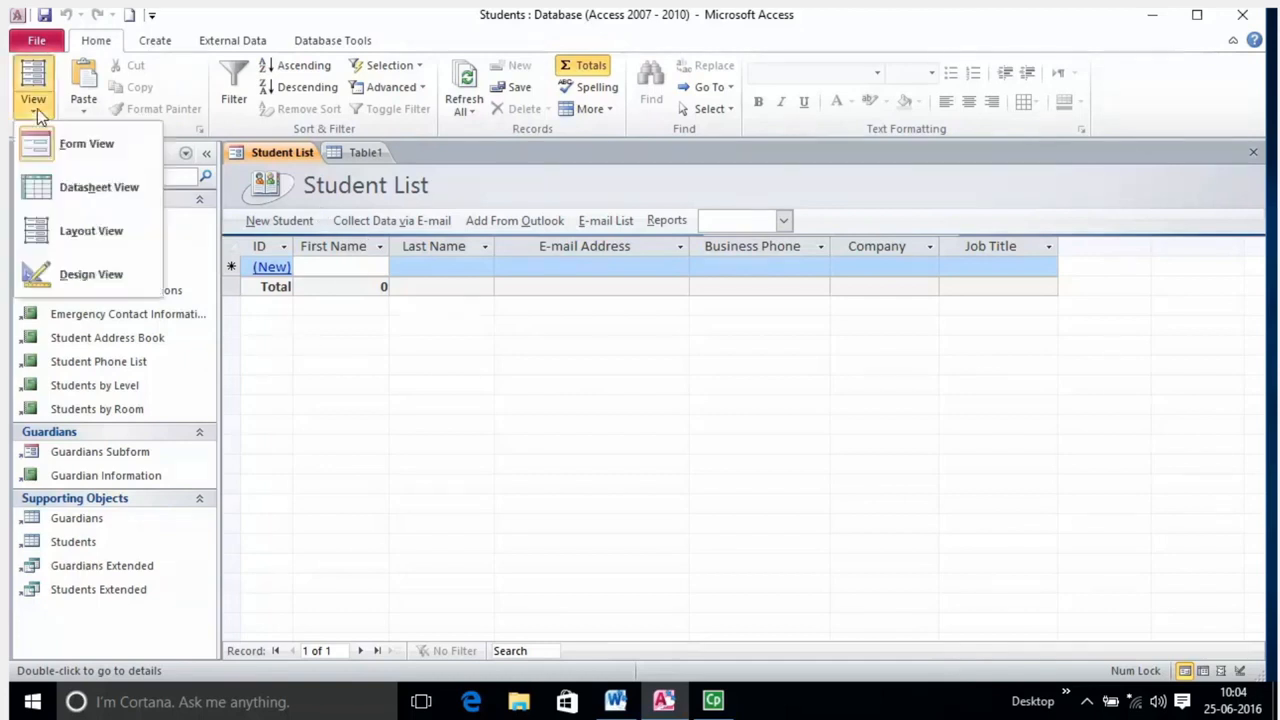
{"action": "left_click", "coordinate": [62, 200]}
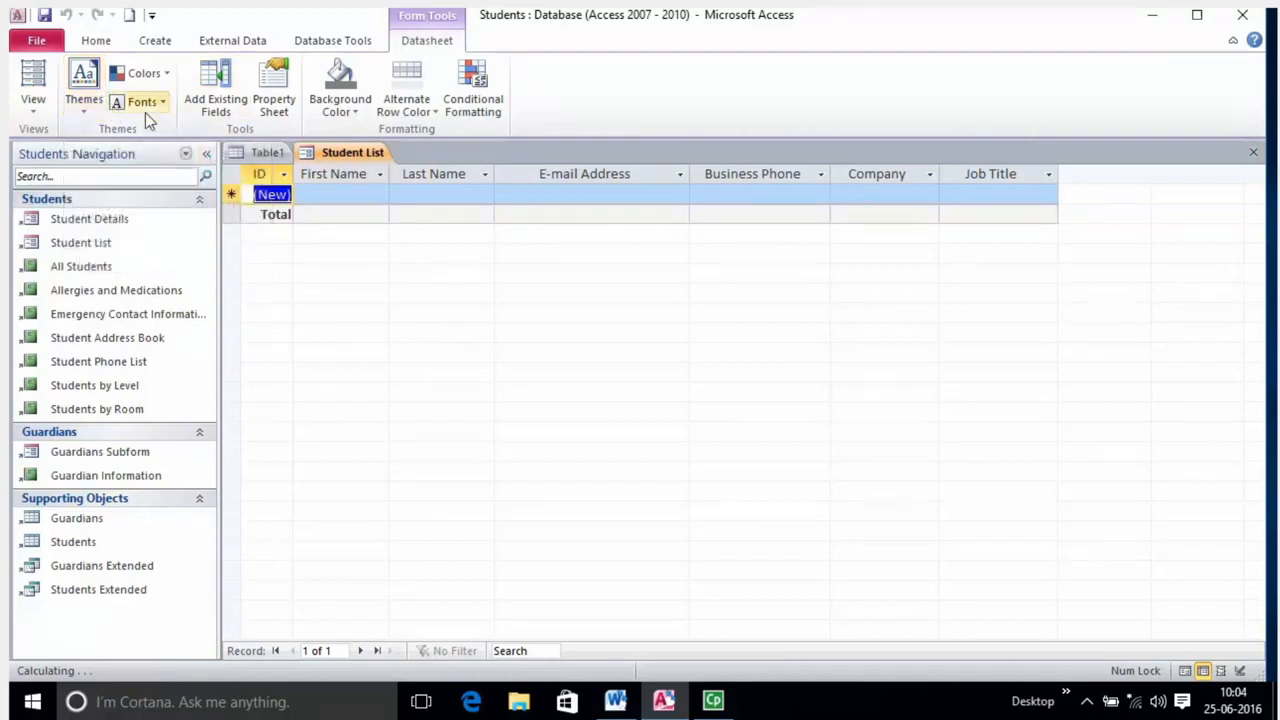
{"action": "left_click", "coordinate": [326, 192]}
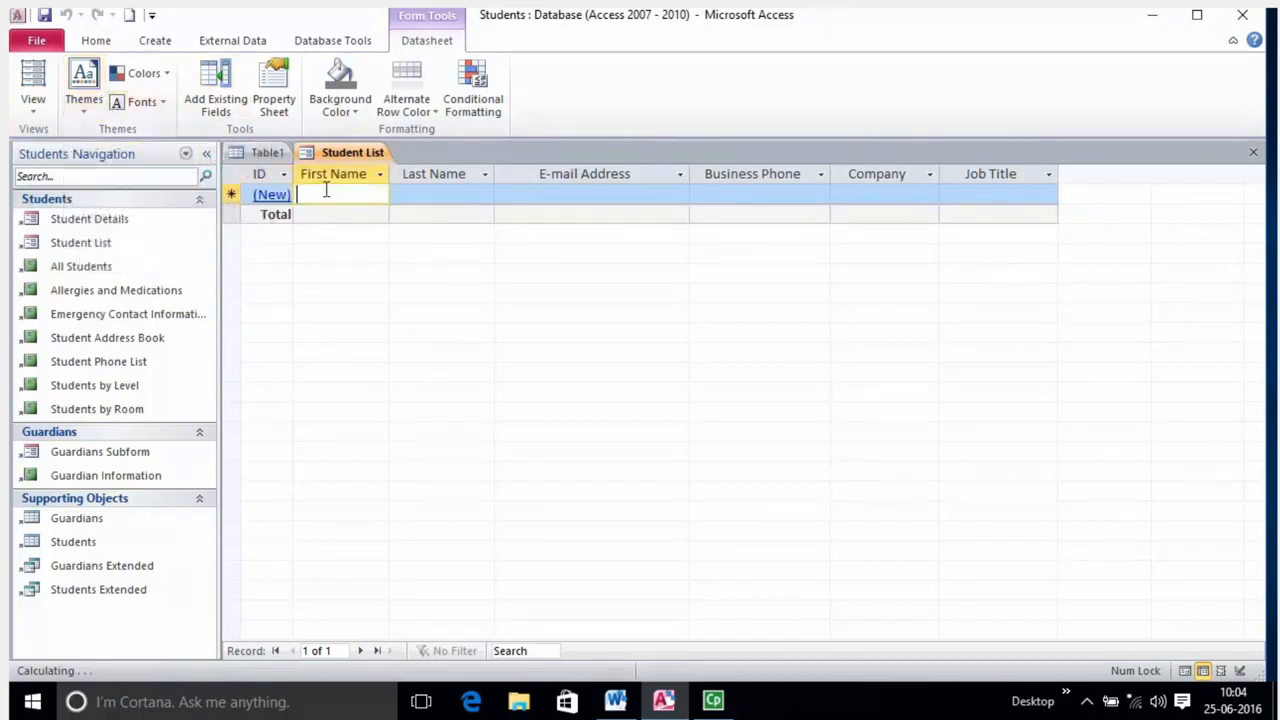
{"action": "left_click", "coordinate": [154, 41]}
{"action": "left_click", "coordinate": [104, 88]}
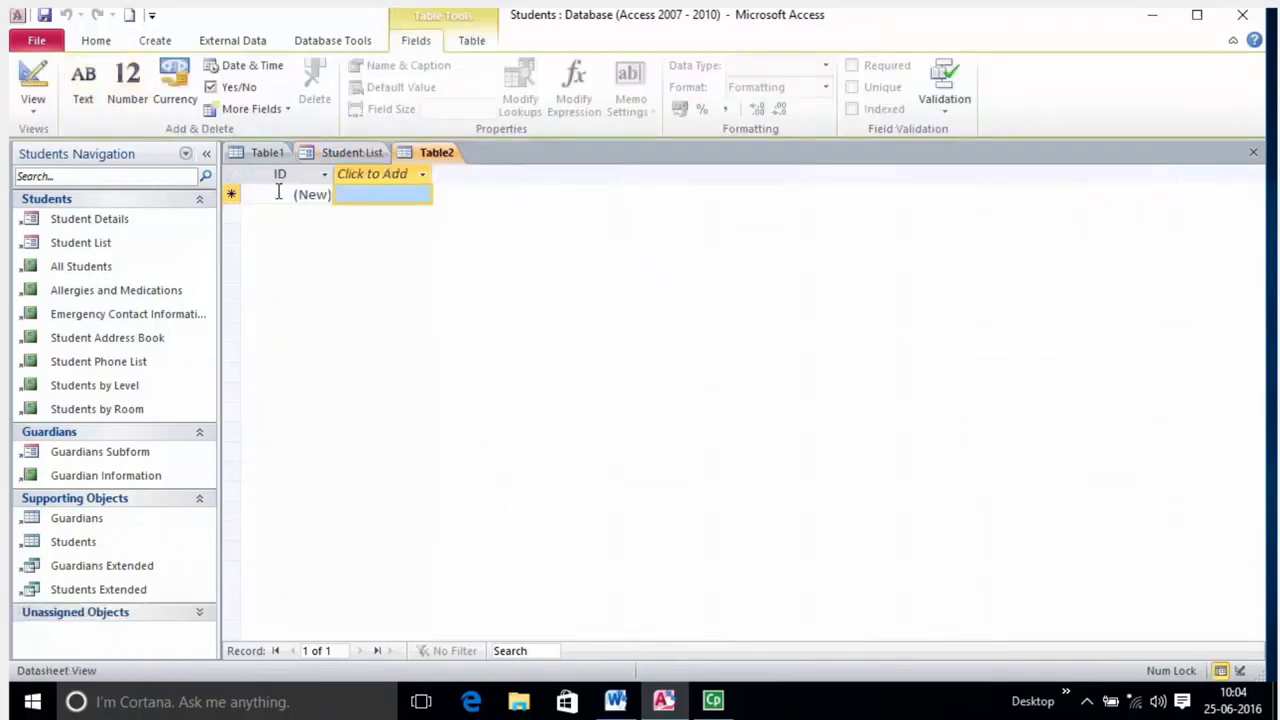
Show the Unassigned Objects tables and dismiss Table2's View list without switching.
{"action": "left_click", "coordinate": [199, 611]}
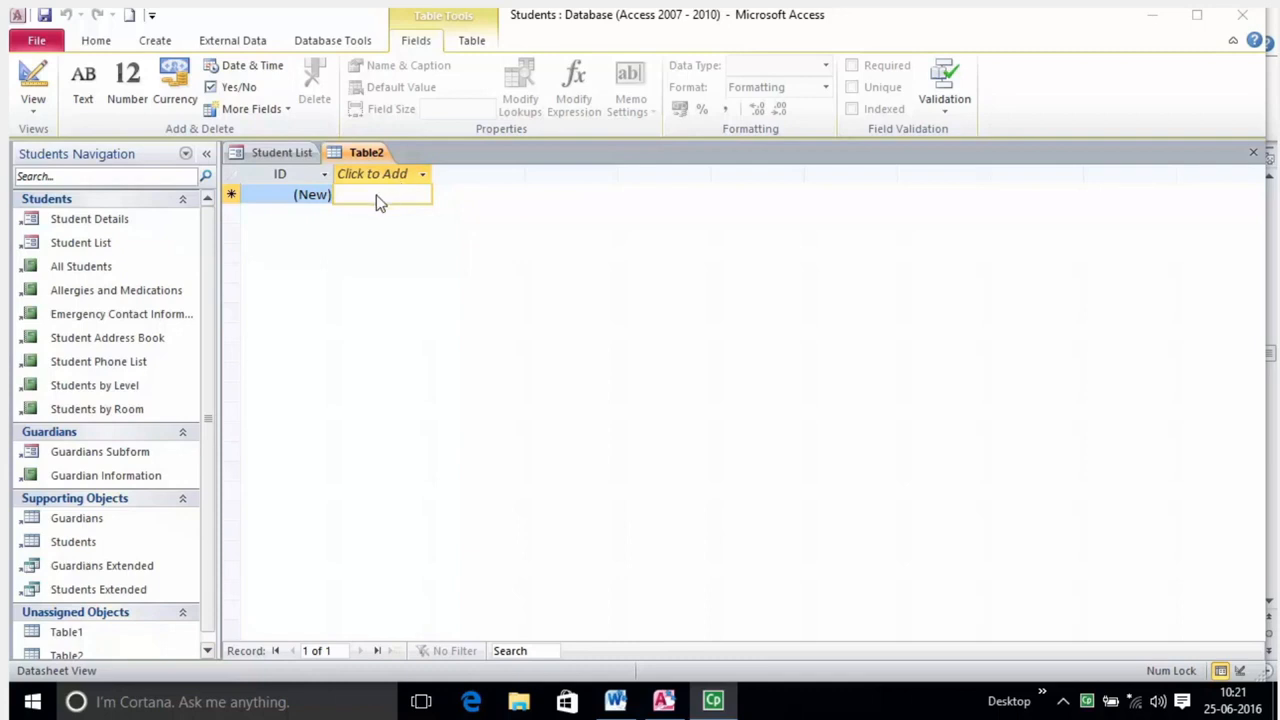
{"action": "left_click", "coordinate": [33, 105]}
{"action": "left_click", "coordinate": [95, 143]}
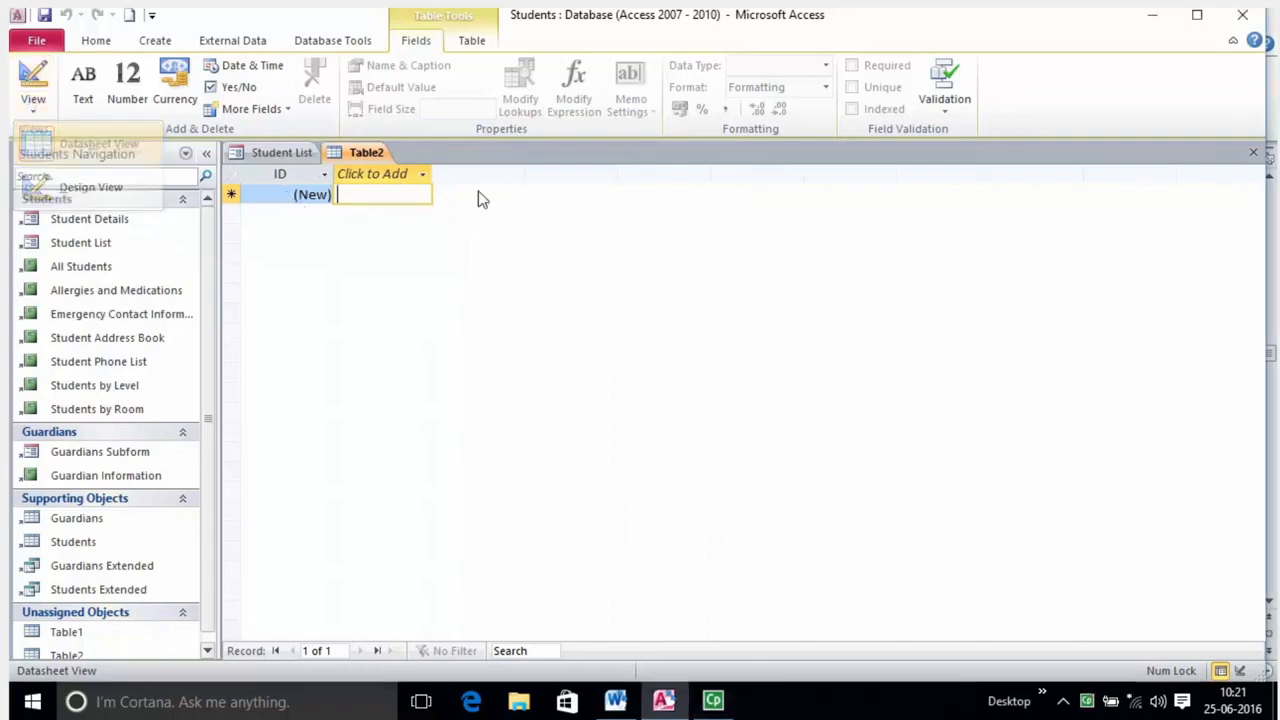
Inspect Table2's ID and Click to Add cells, ending in the new-field cell.
{"action": "left_click", "coordinate": [403, 203]}
{"action": "left_click", "coordinate": [391, 198]}
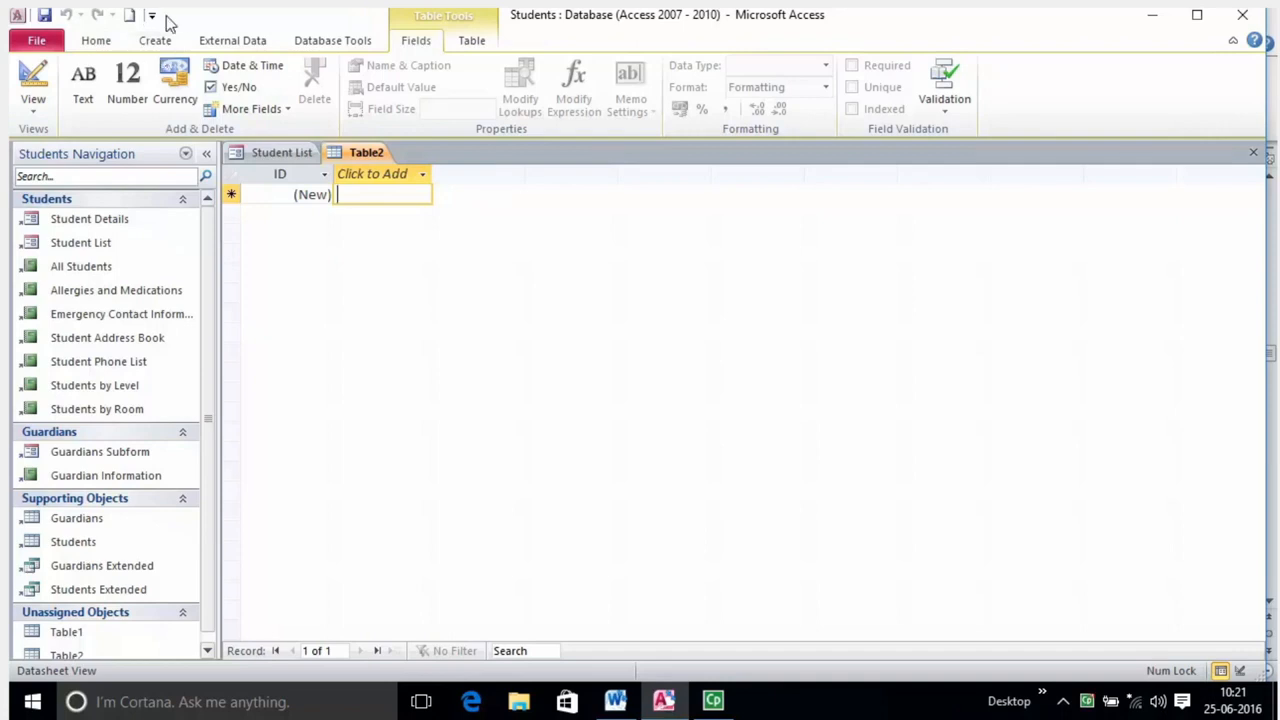
{"action": "left_click", "coordinate": [280, 174]}
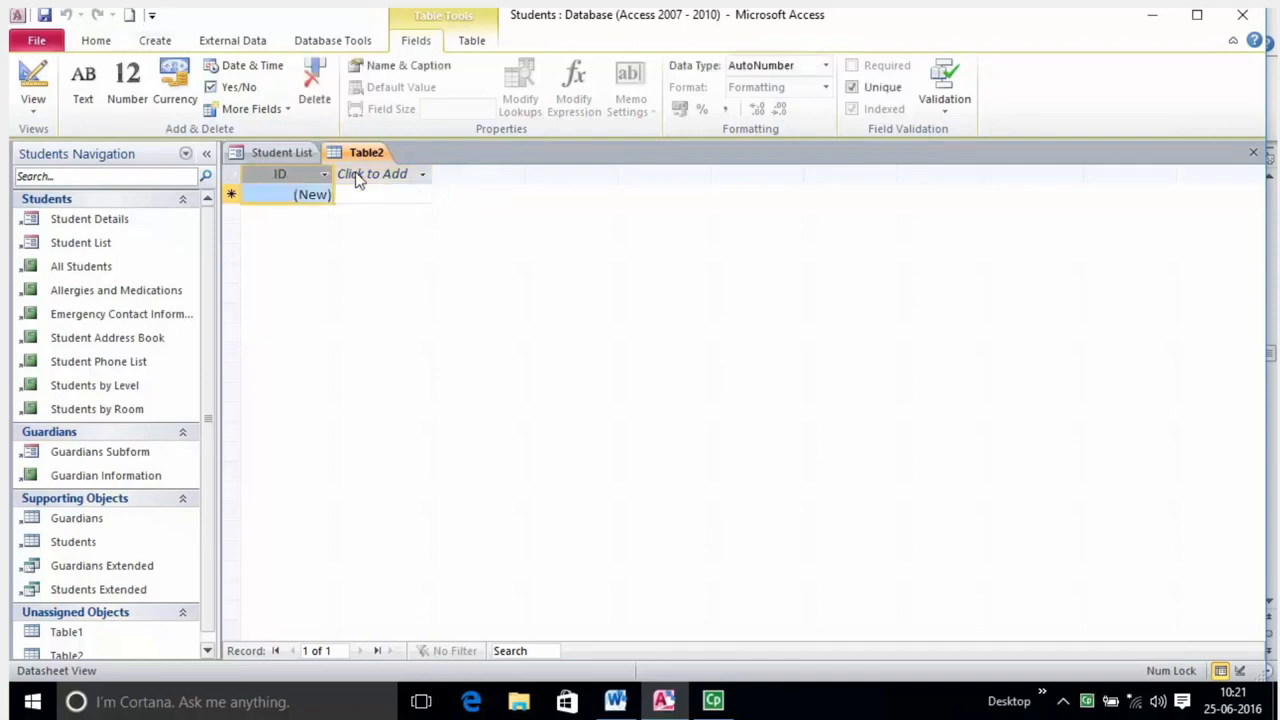
{"action": "left_click", "coordinate": [289, 192]}
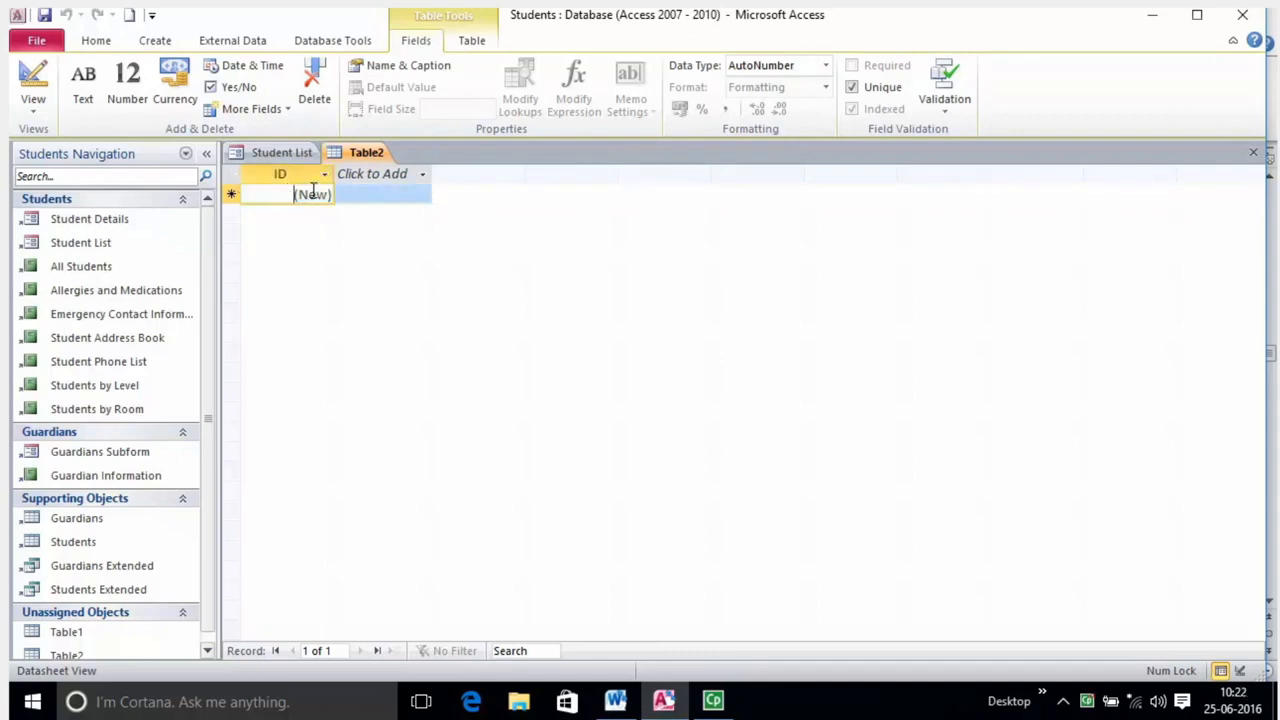
{"action": "left_click", "coordinate": [352, 193]}
{"action": "left_click", "coordinate": [312, 193]}
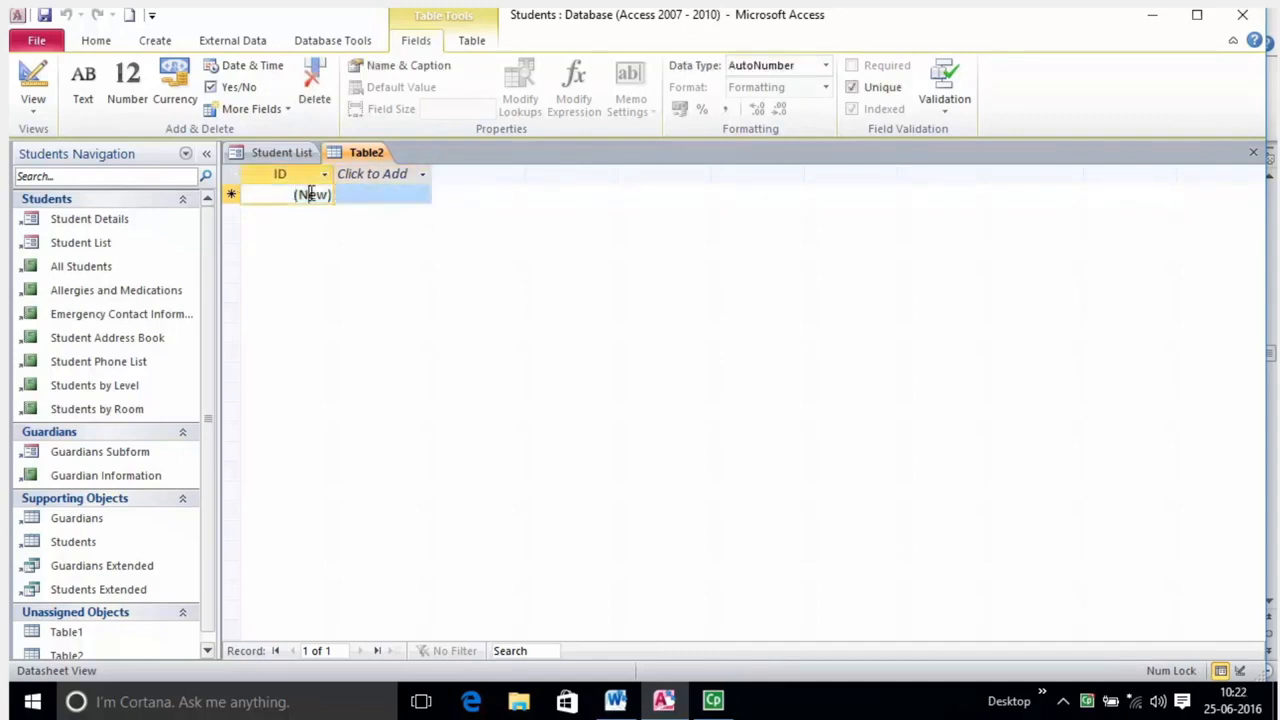
{"action": "left_click", "coordinate": [367, 195]}
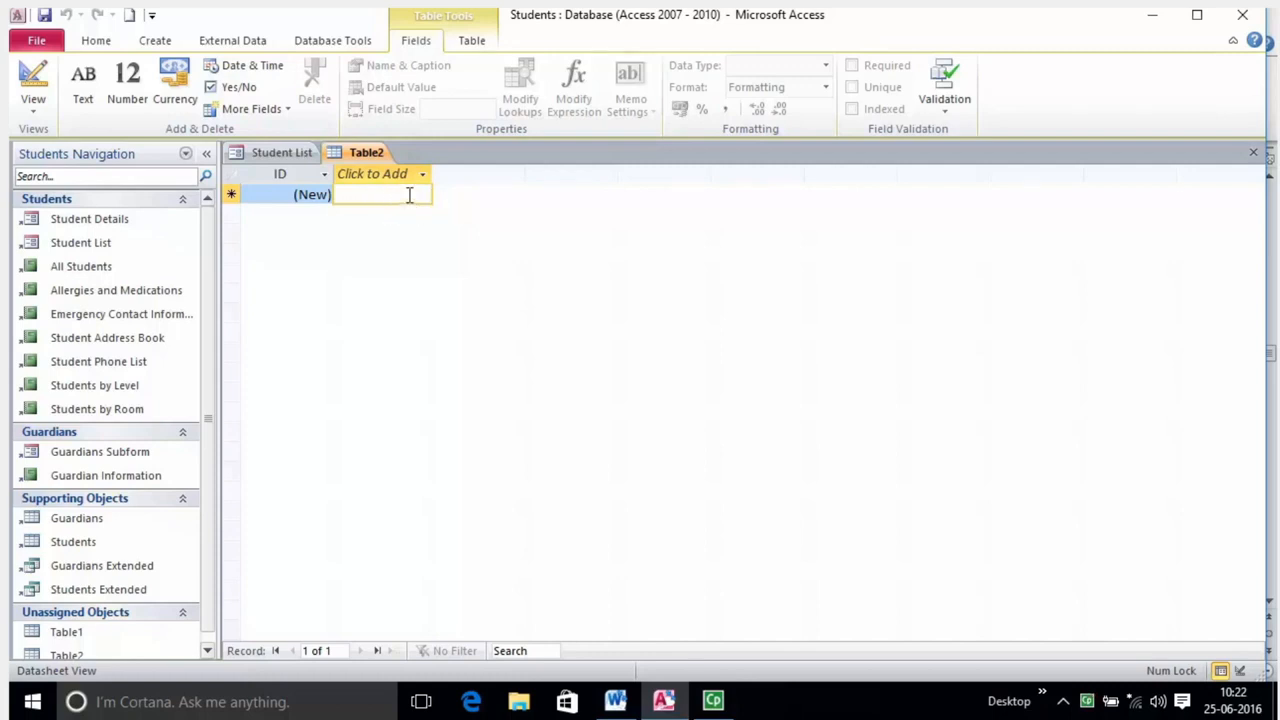
Enter a student's first name as record 1 in new column Field1, then check the ID and Field1 types.
{"action": "type", "text": "Nikita"}
{"action": "key", "text": "Tab"}
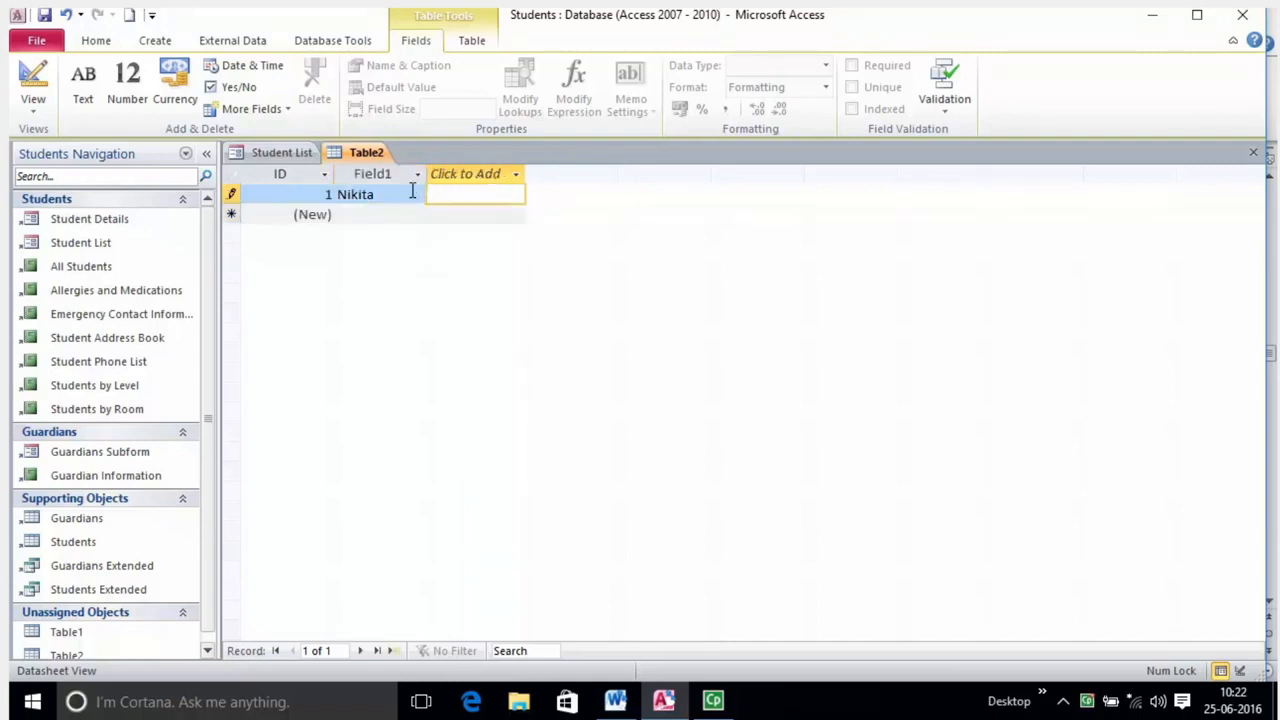
{"action": "left_click", "coordinate": [331, 194]}
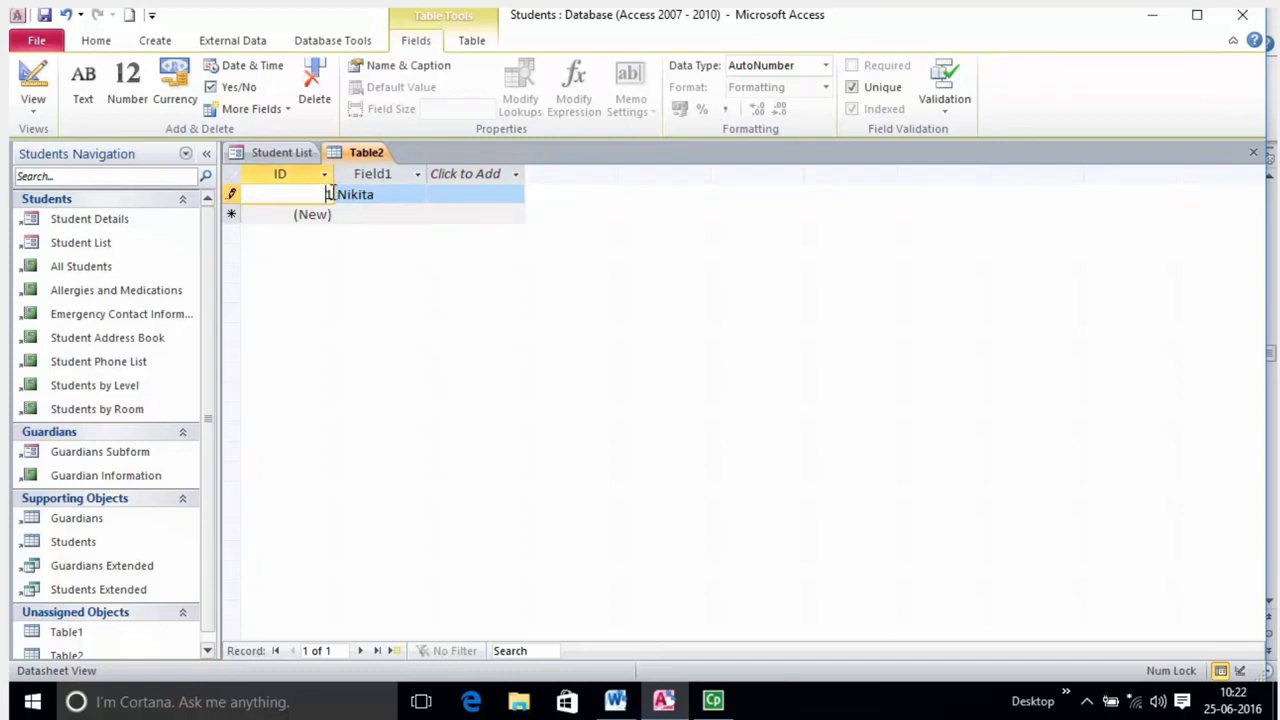
{"action": "left_click", "coordinate": [392, 196]}
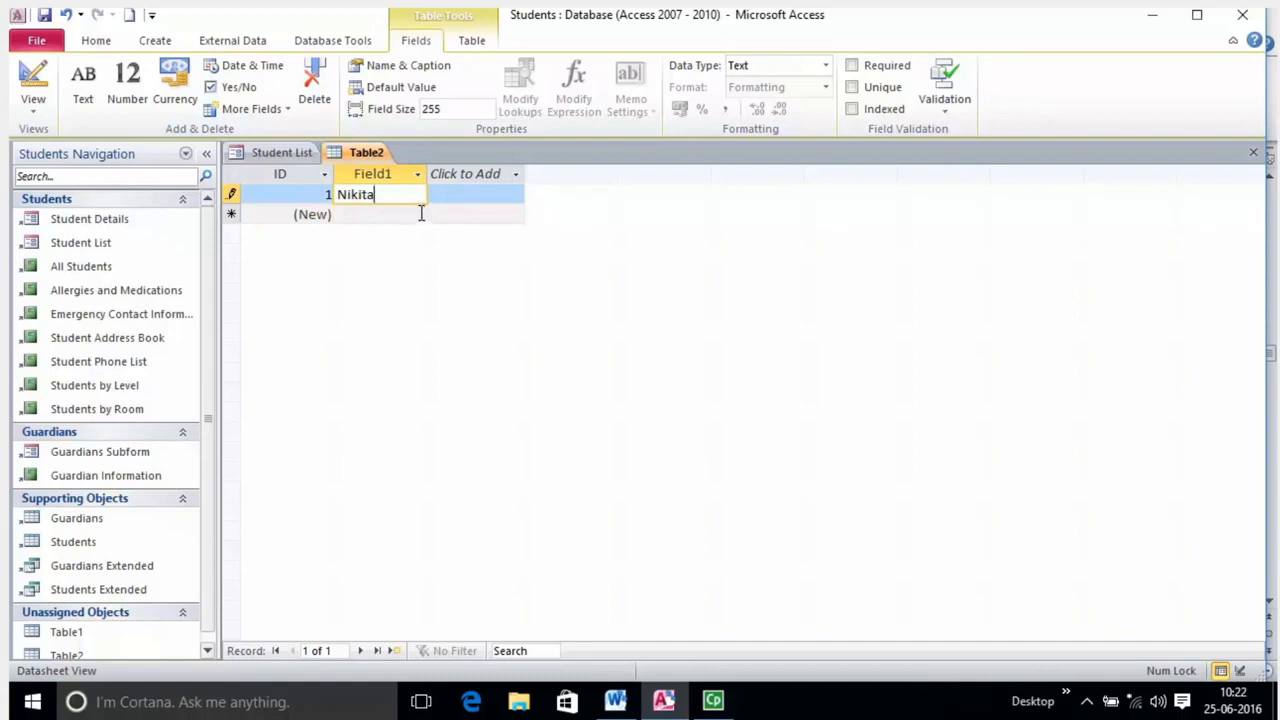
{"action": "left_click", "coordinate": [322, 195]}
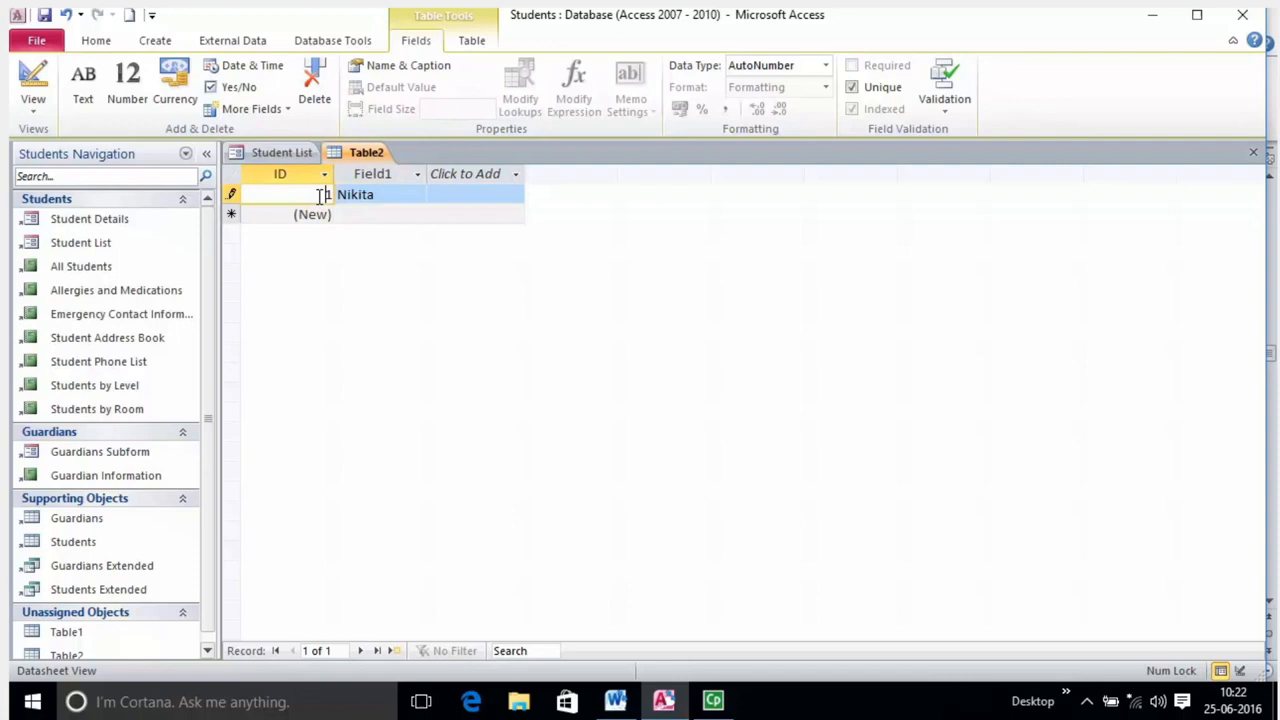
{"action": "left_click", "coordinate": [361, 194]}
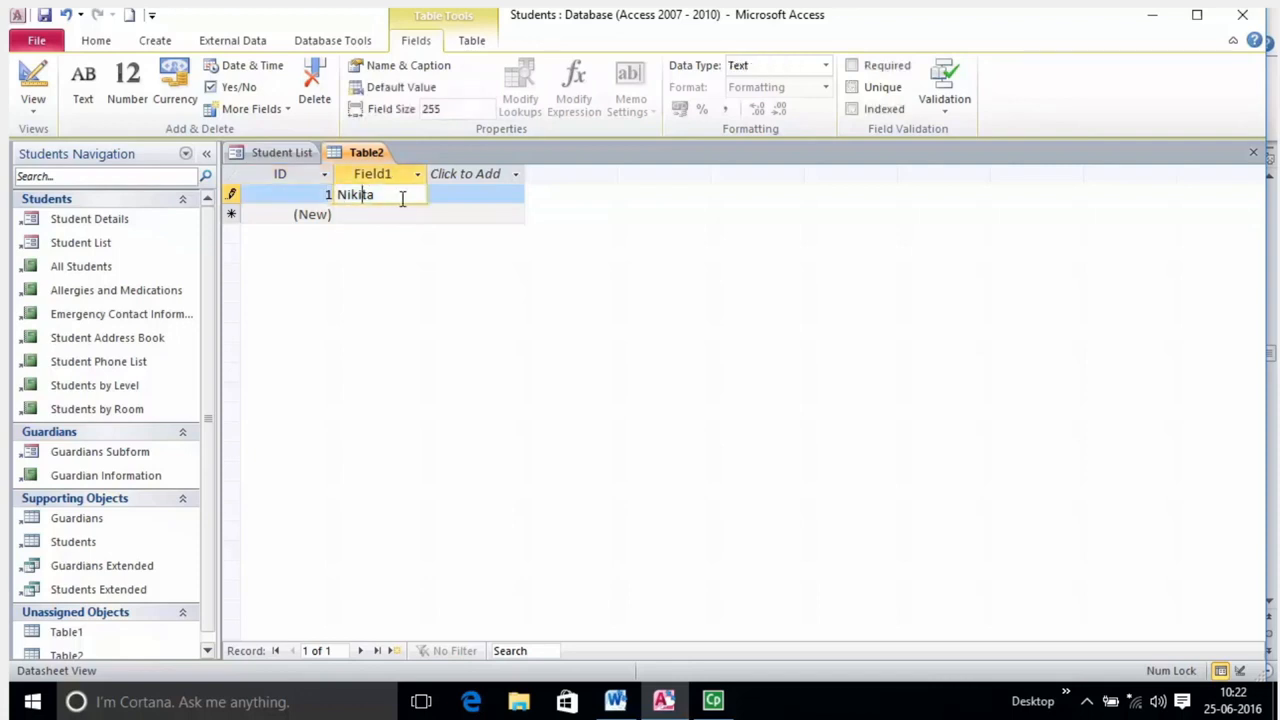
{"action": "left_click", "coordinate": [324, 196]}
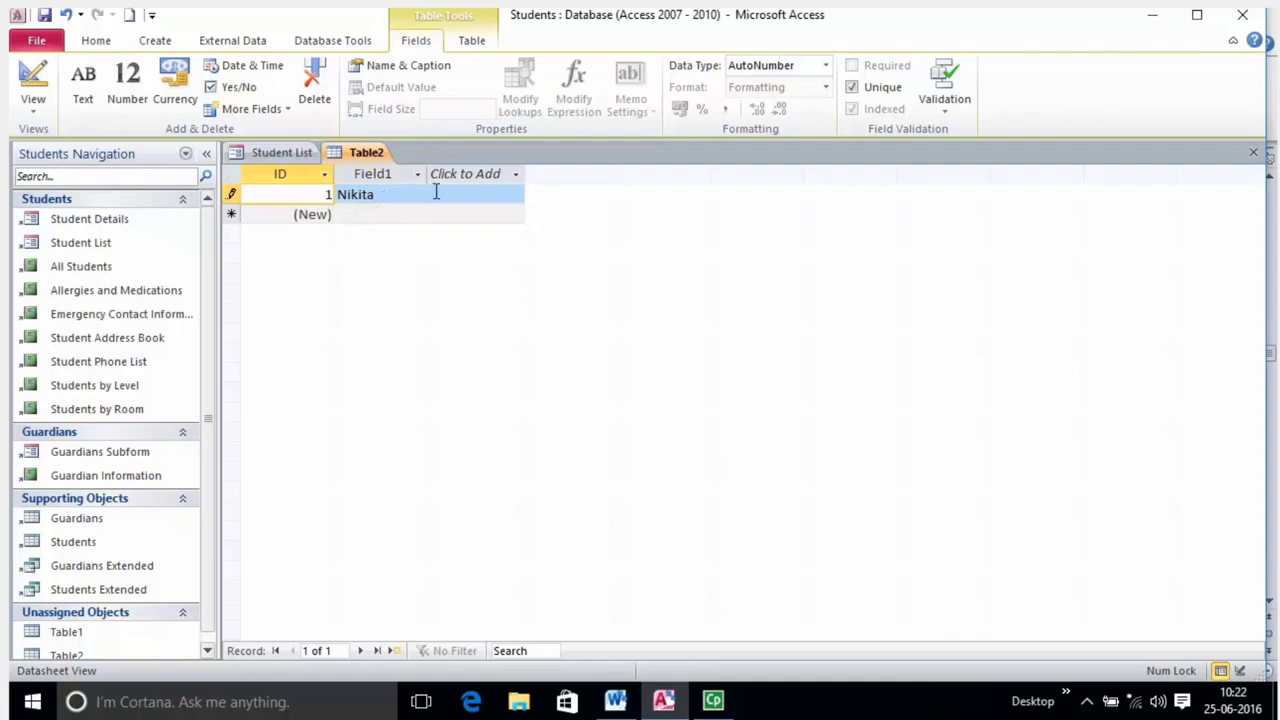
Add a Text field to Table2 with the default name Field2.
{"action": "left_click", "coordinate": [516, 175]}
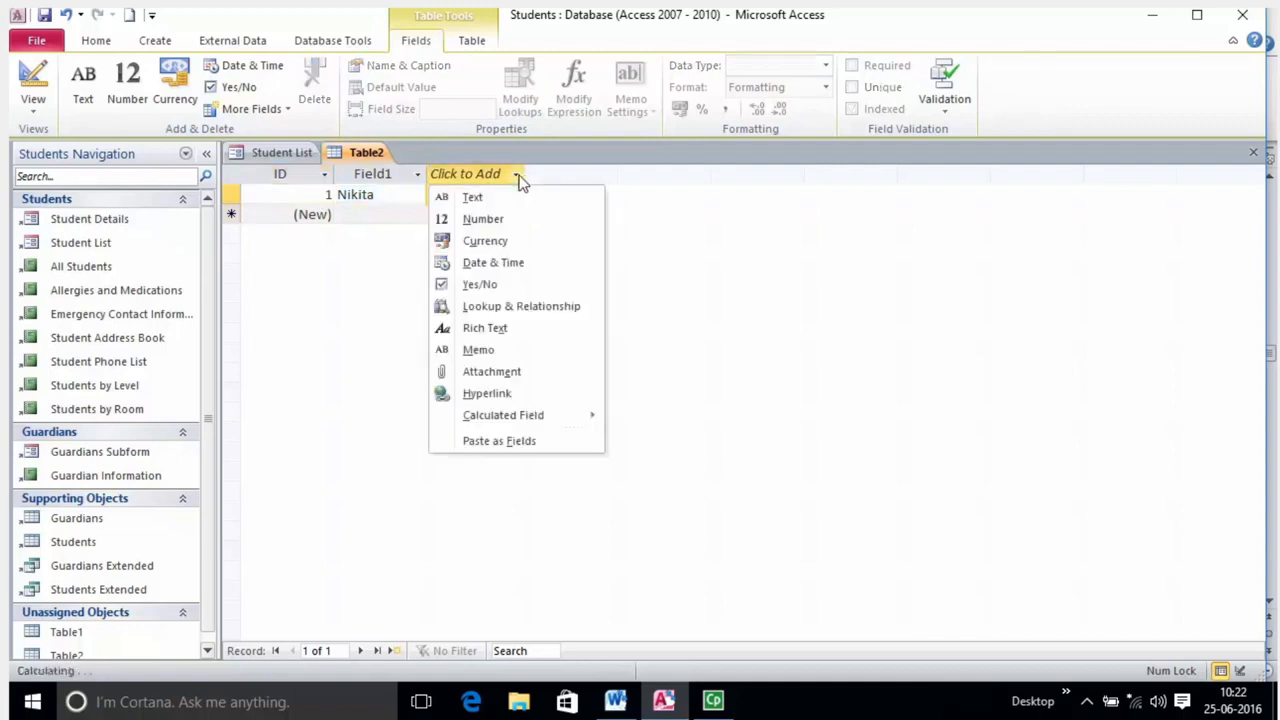
{"action": "left_click", "coordinate": [493, 197]}
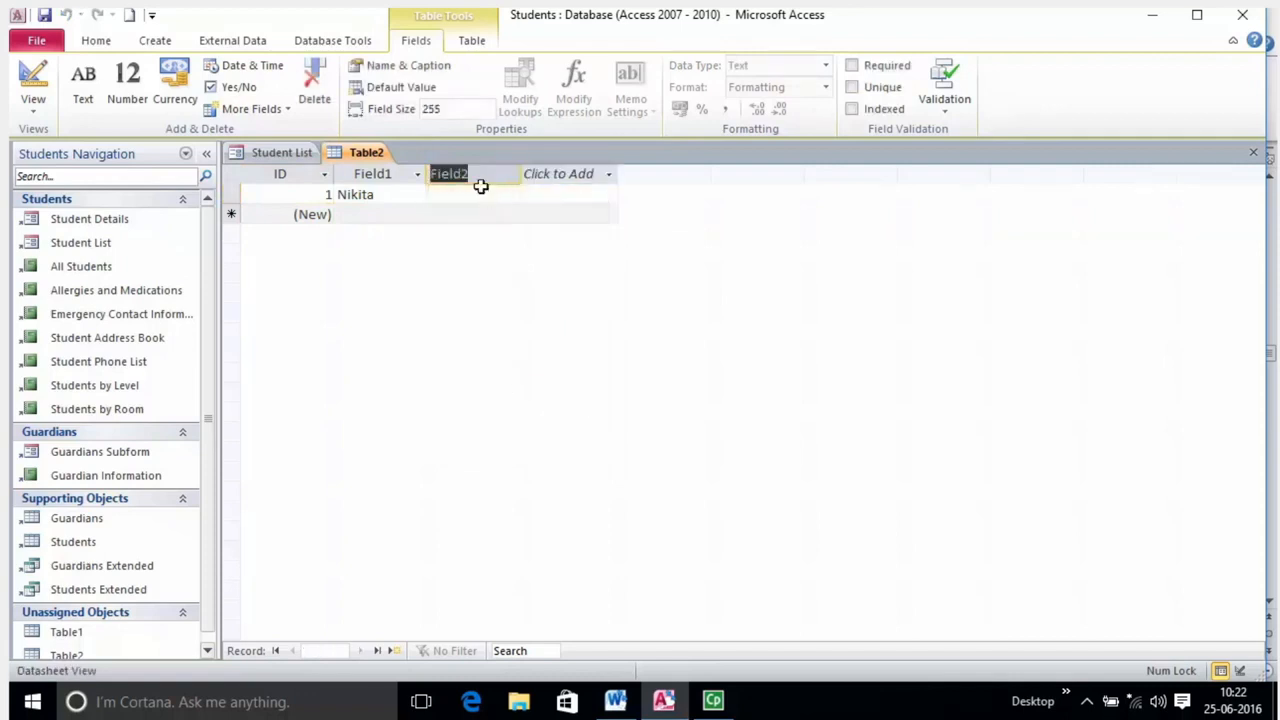
{"action": "key", "text": "Return"}
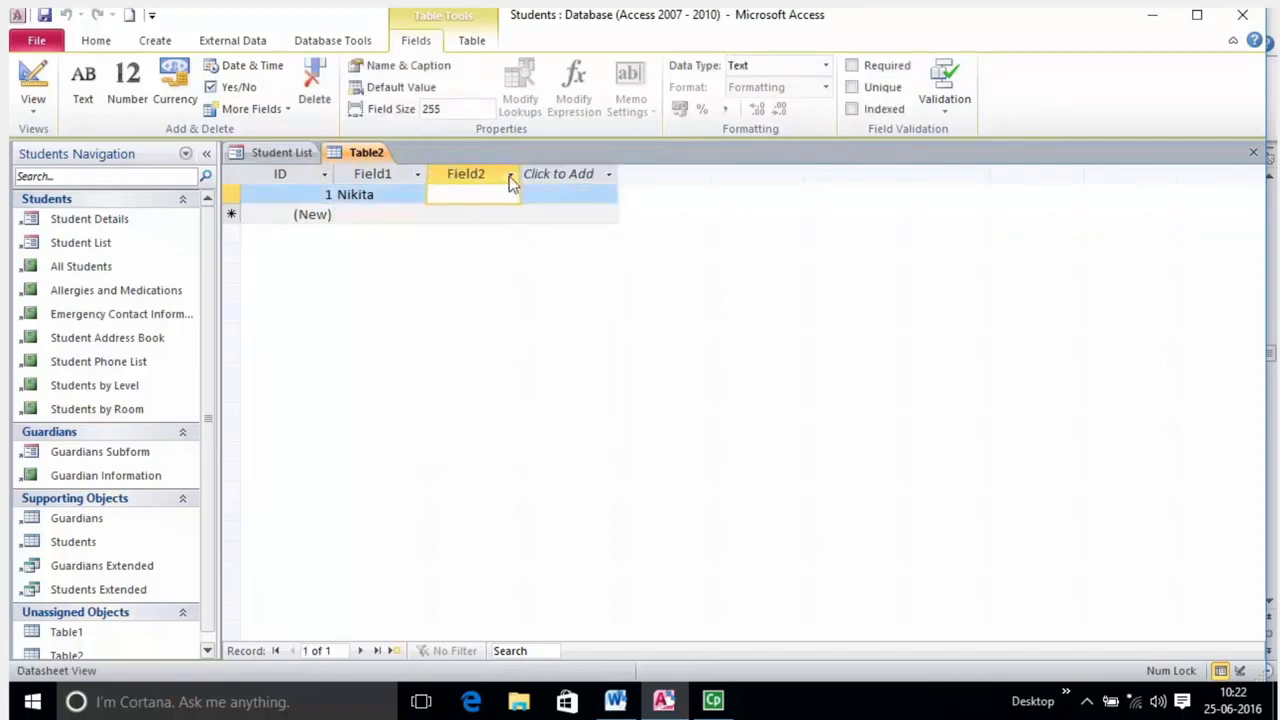
{"action": "left_click", "coordinate": [510, 175]}
{"action": "left_click", "coordinate": [485, 188]}
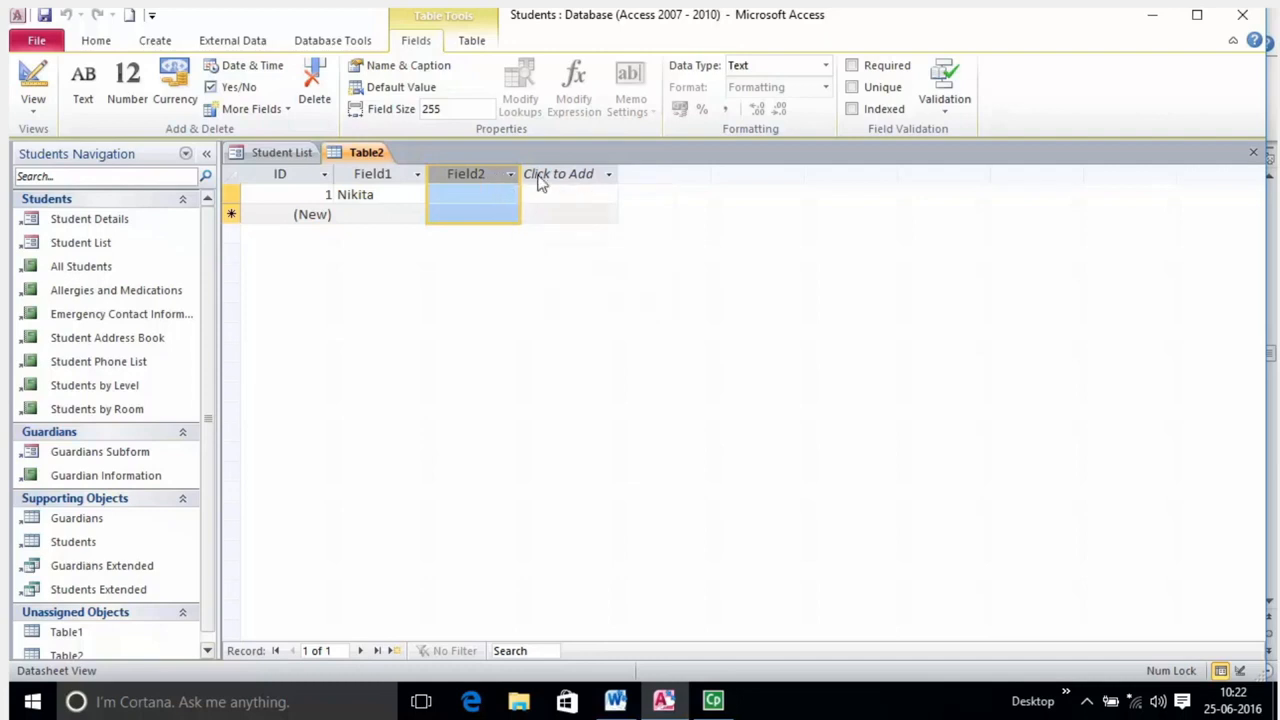
{"action": "left_click", "coordinate": [605, 174]}
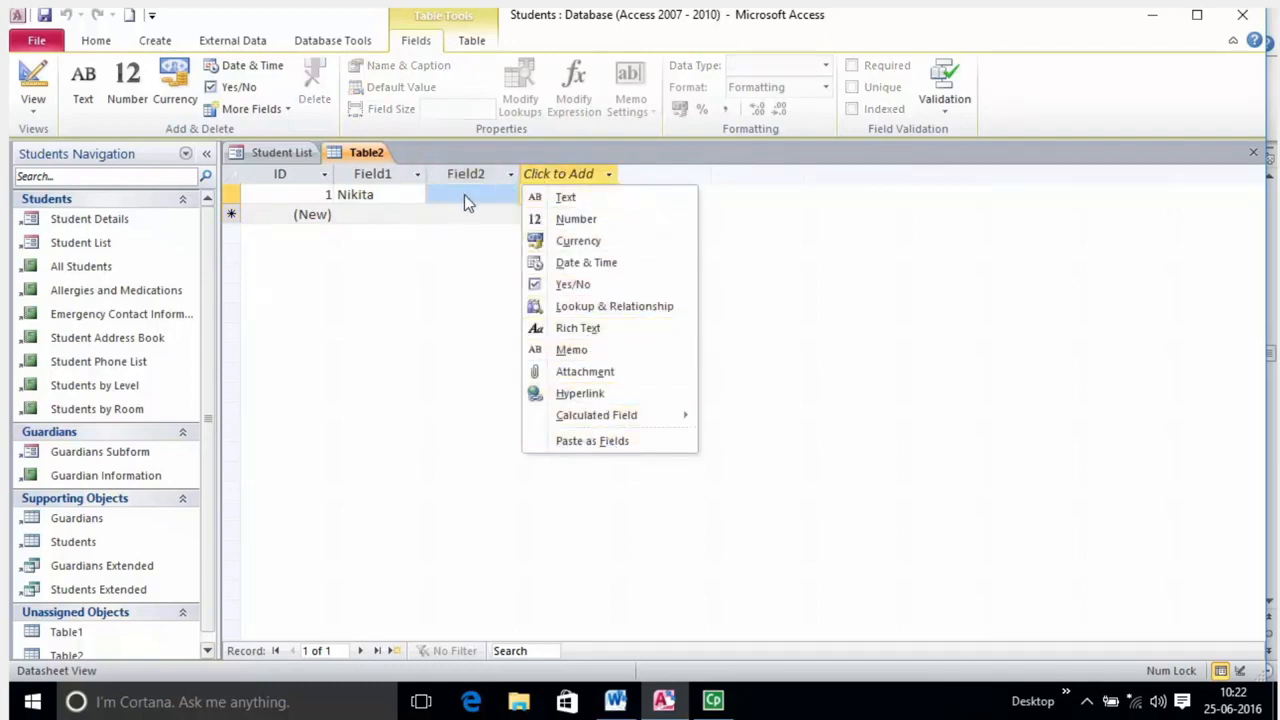
{"action": "key", "text": "Escape"}
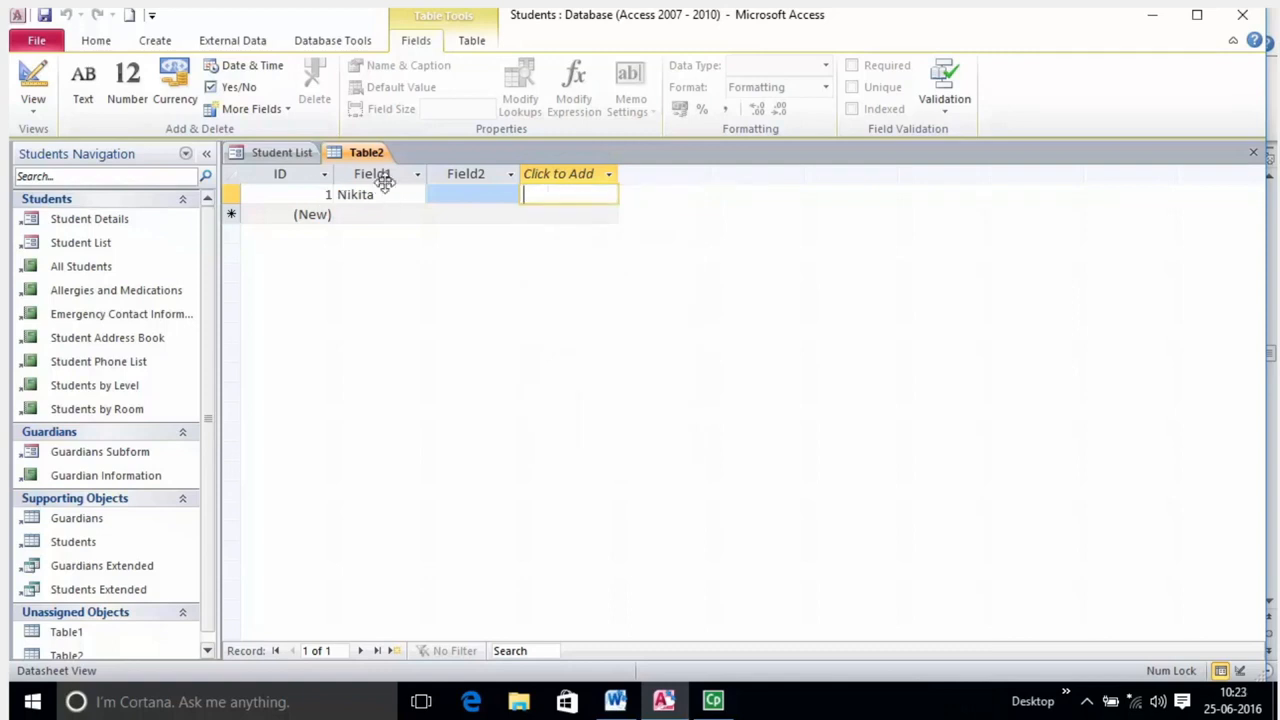
Add another Text field, Field3, and tab through record 1's cells.
{"action": "right_click", "coordinate": [423, 178]}
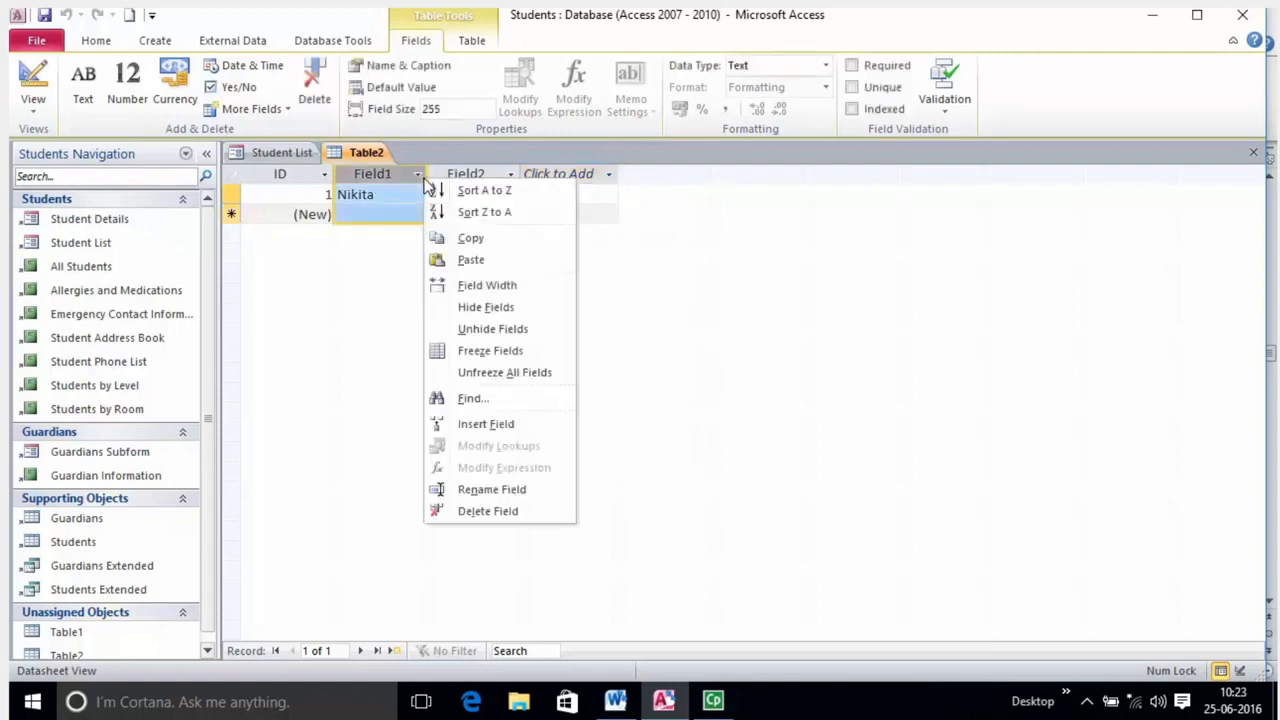
{"action": "key", "text": "Escape"}
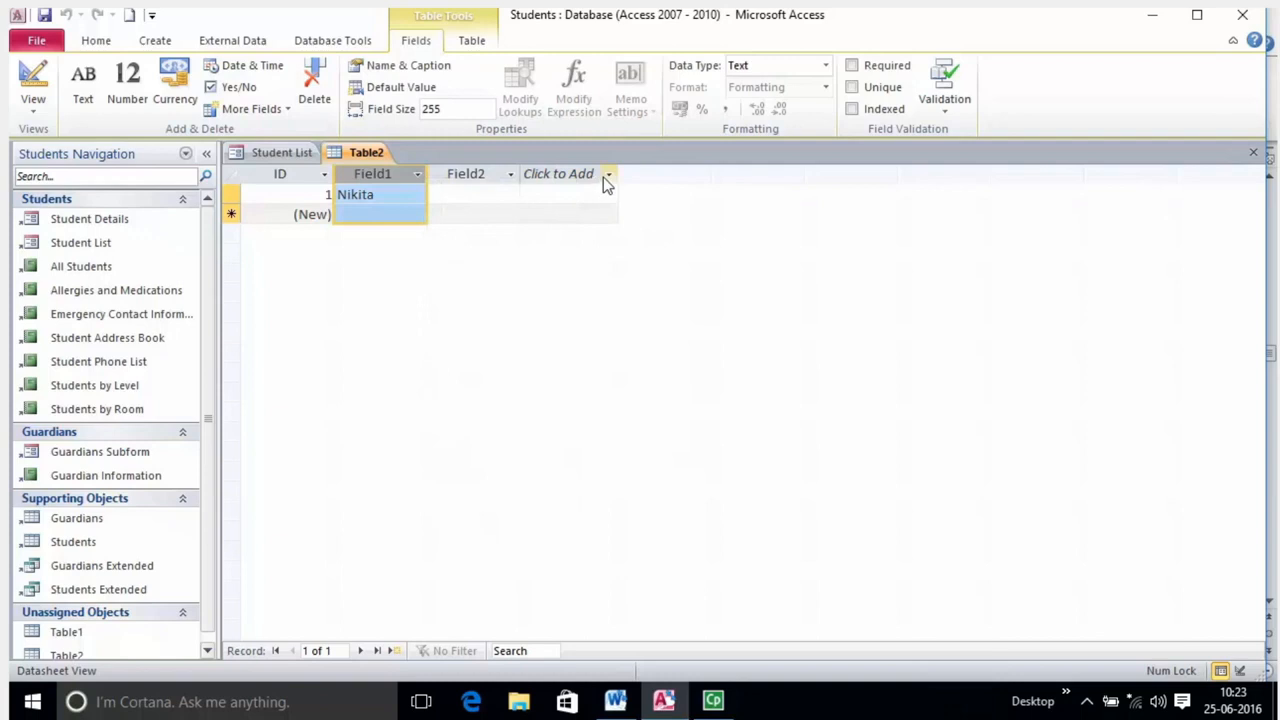
{"action": "left_click", "coordinate": [606, 176]}
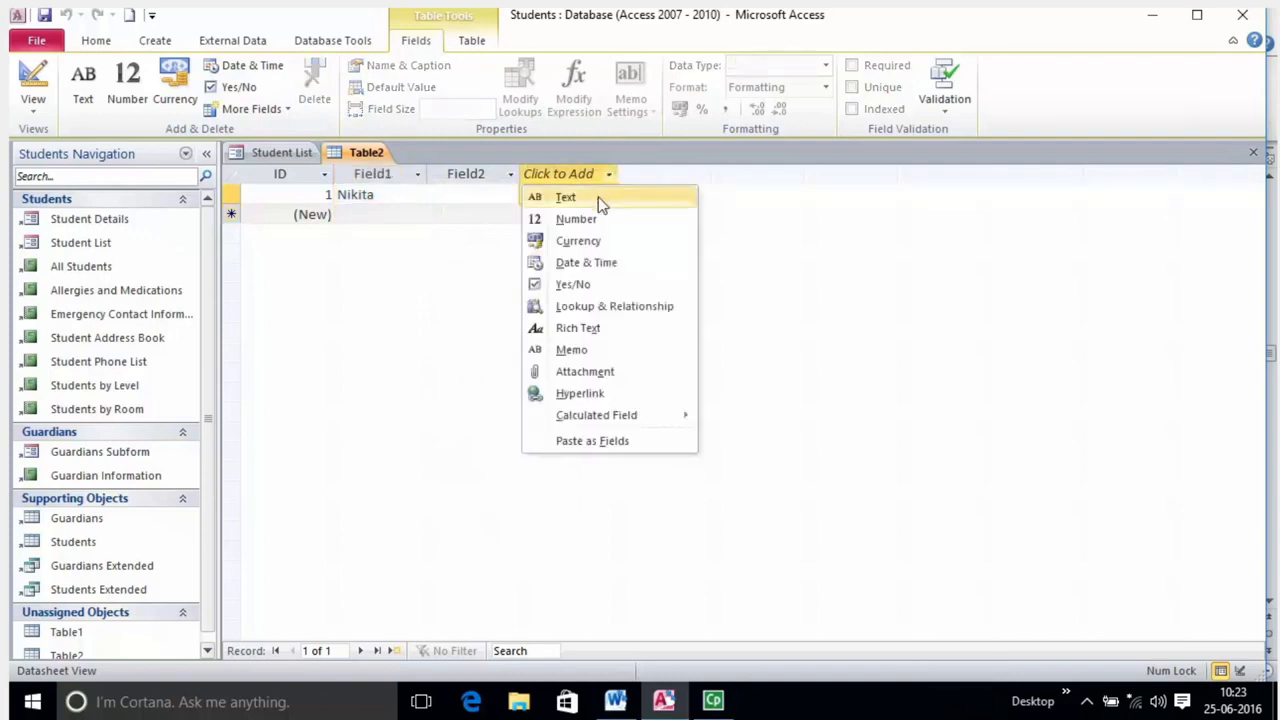
{"action": "left_click", "coordinate": [565, 197]}
{"action": "left_click", "coordinate": [465, 197]}
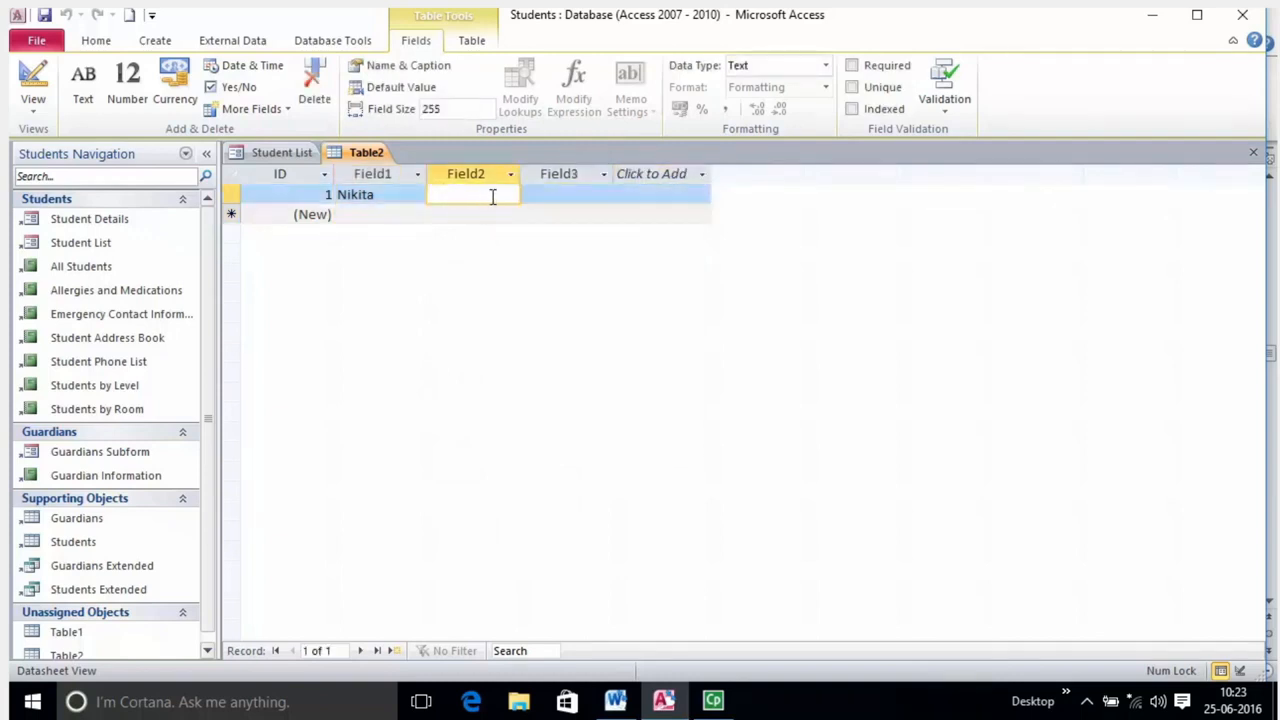
{"action": "key", "text": "Tab"}
{"action": "key", "text": "Tab"}
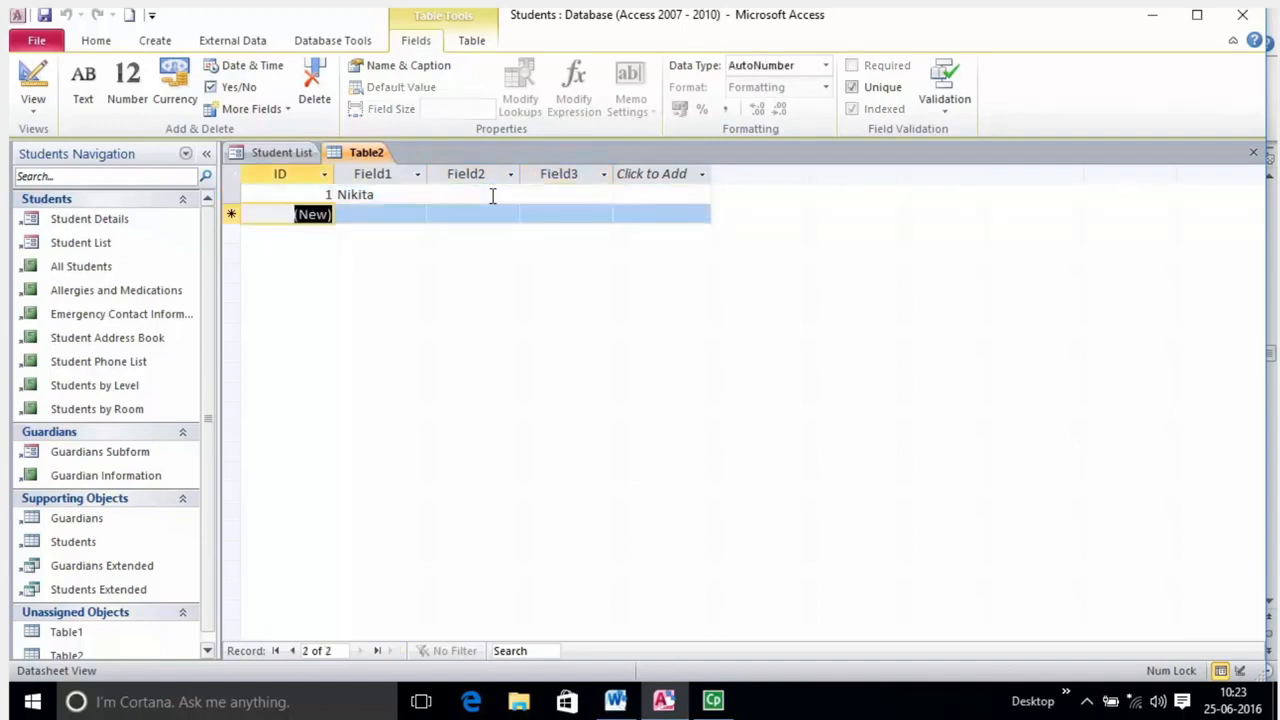
{"action": "left_click", "coordinate": [506, 194]}
{"action": "key", "text": "Tab"}
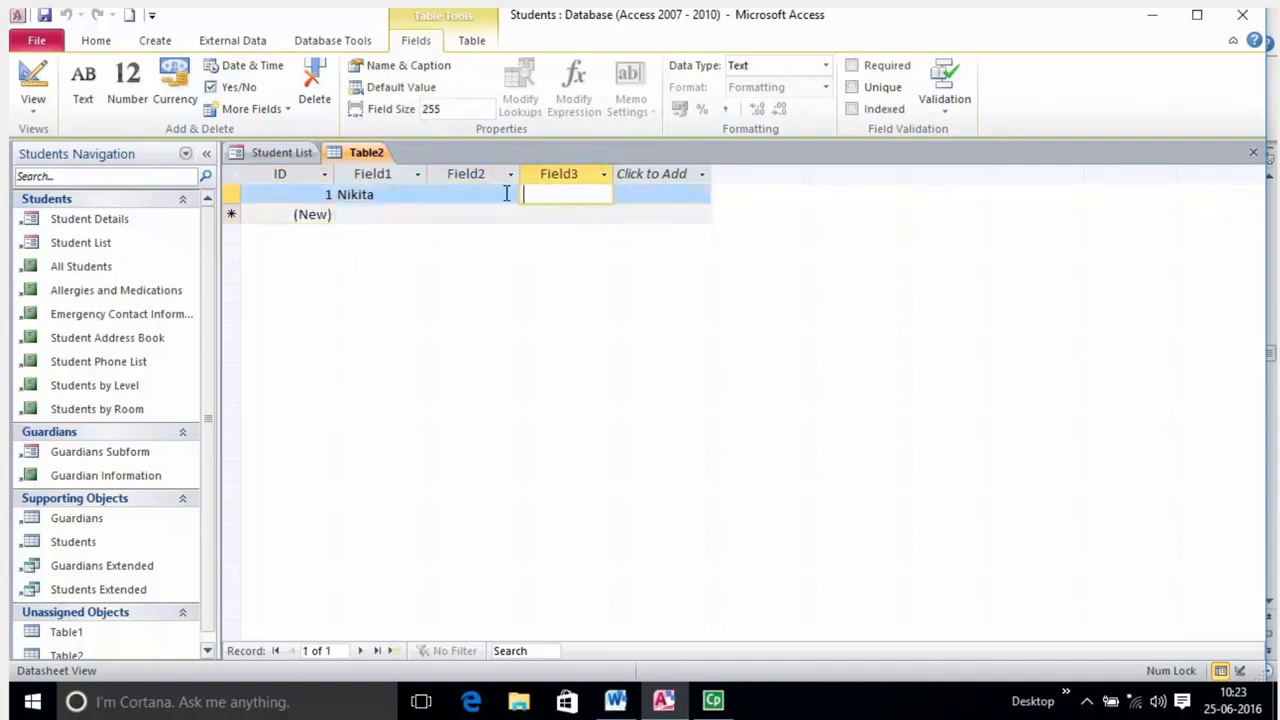
{"action": "key", "text": "Tab"}
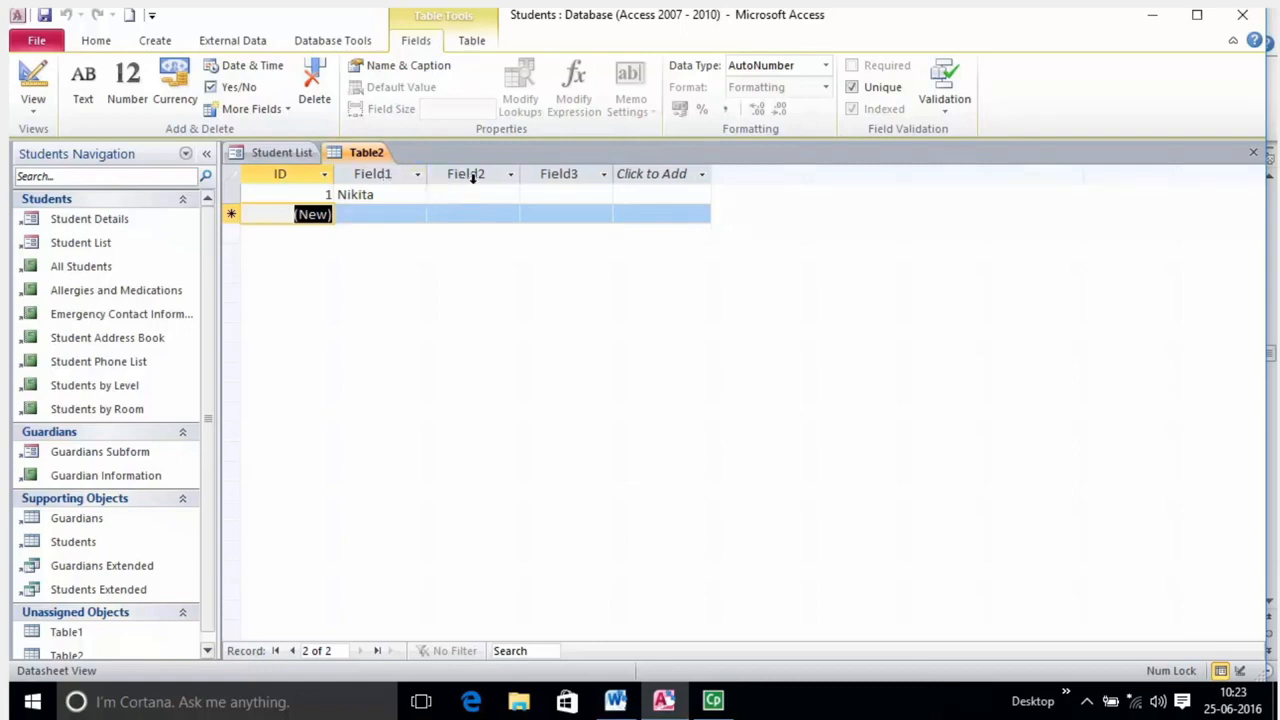
Select the Field3 column and record 1, ending in the new record's Field1 cell.
{"action": "left_click", "coordinate": [556, 177]}
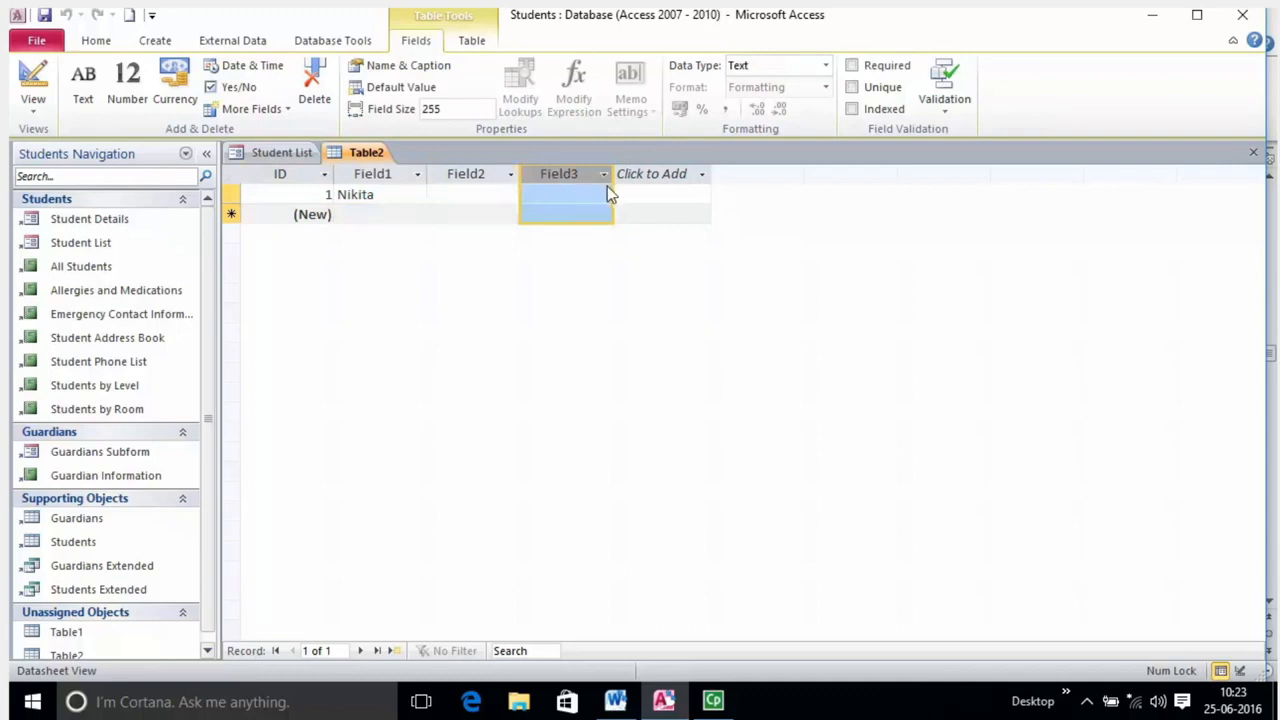
{"action": "left_click", "coordinate": [556, 194]}
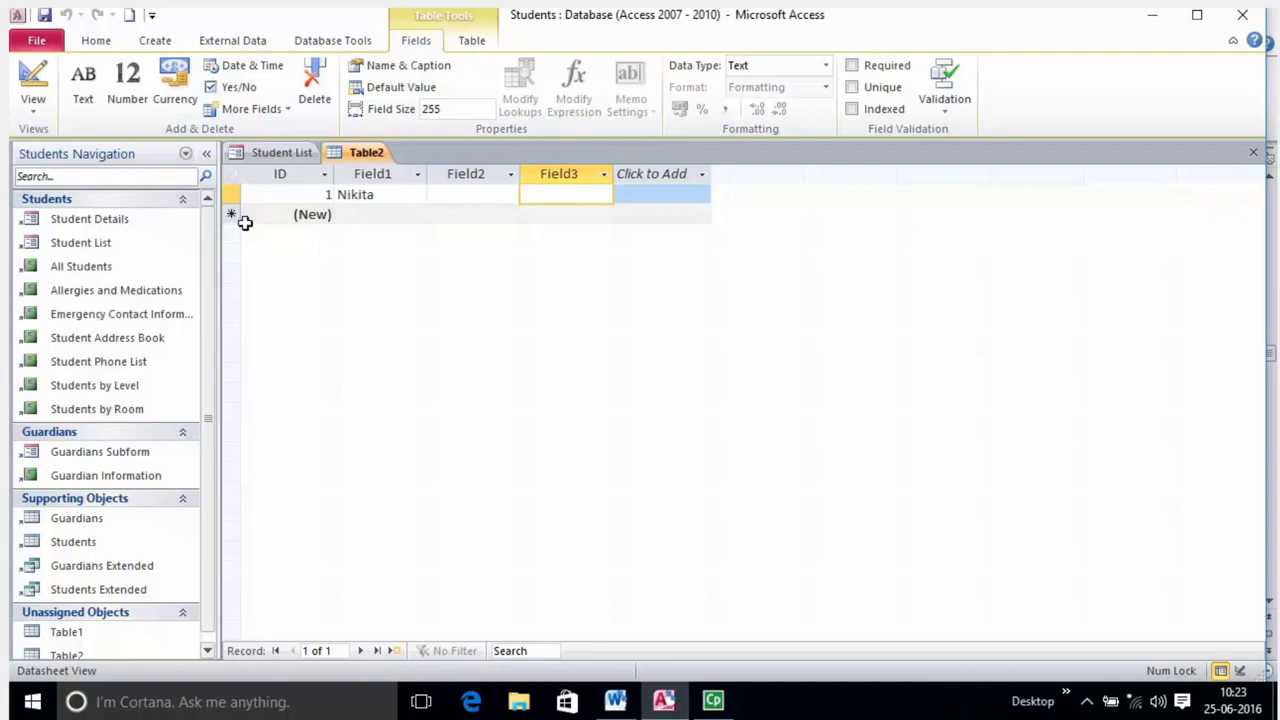
{"action": "left_click", "coordinate": [231, 194]}
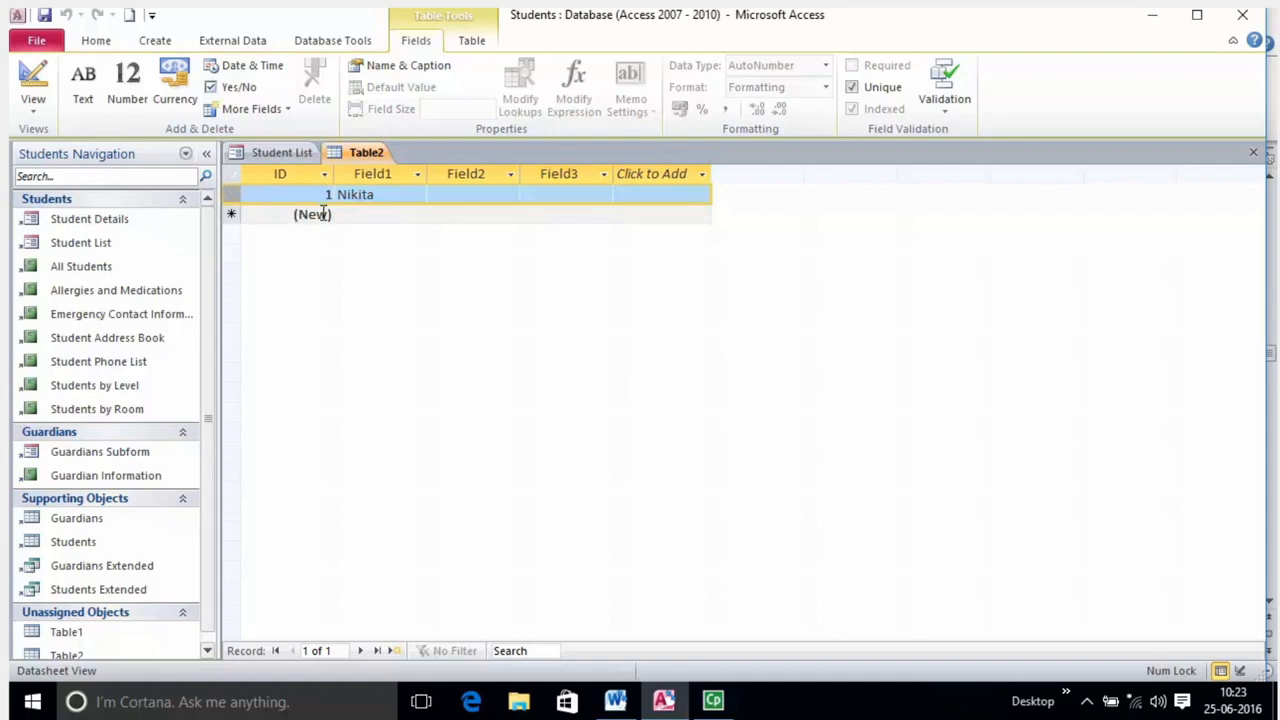
{"action": "left_click", "coordinate": [655, 195]}
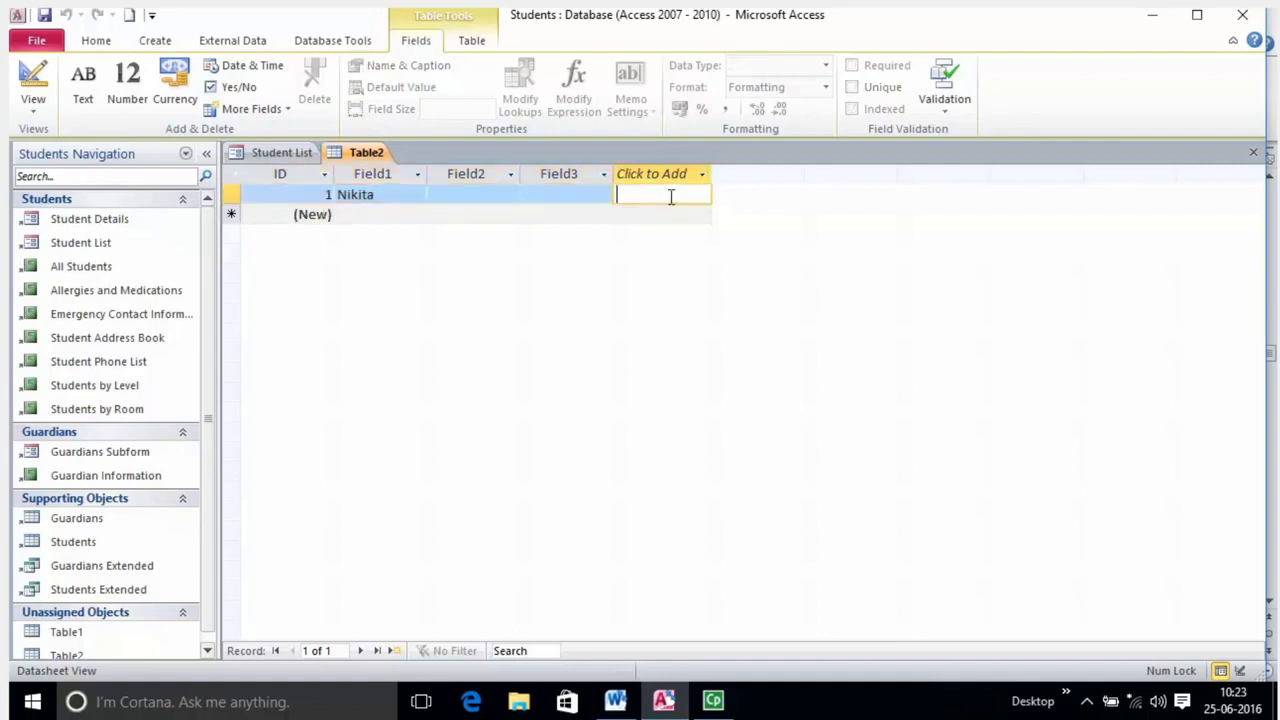
{"action": "key", "text": "Tab"}
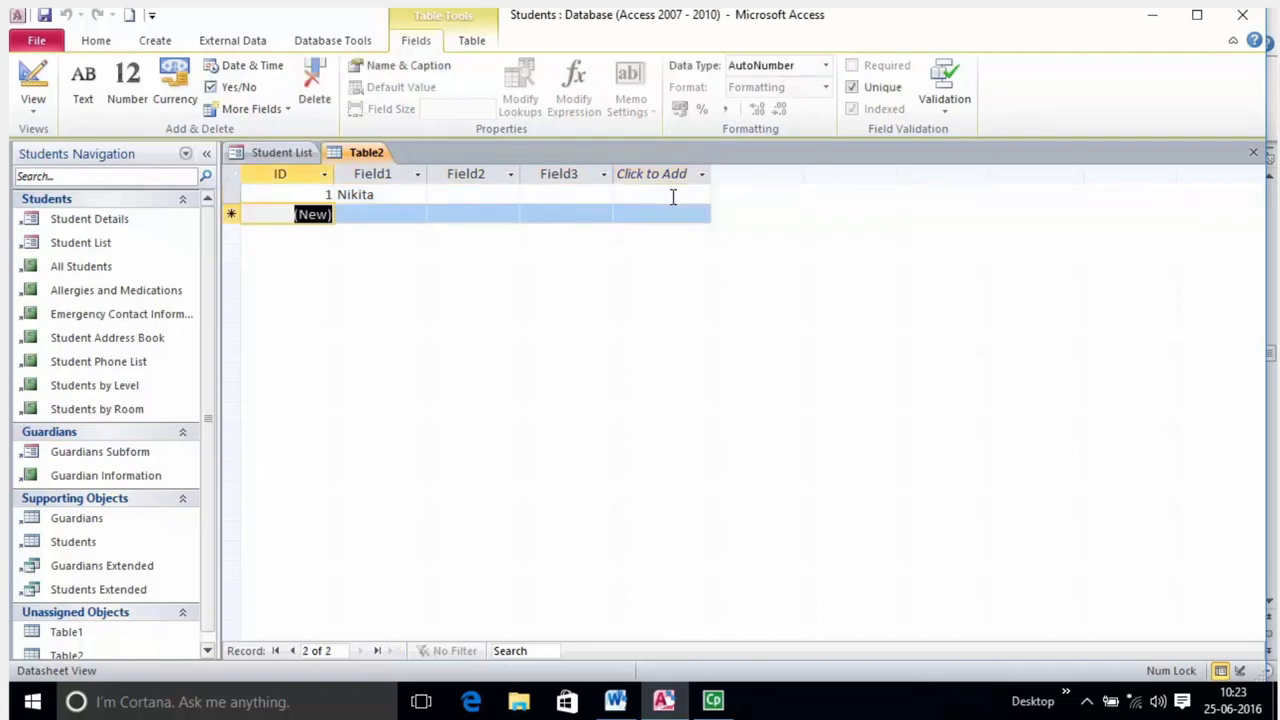
{"action": "key", "text": "Tab"}
{"action": "key", "text": "Tab"}
{"action": "key", "text": "Tab"}
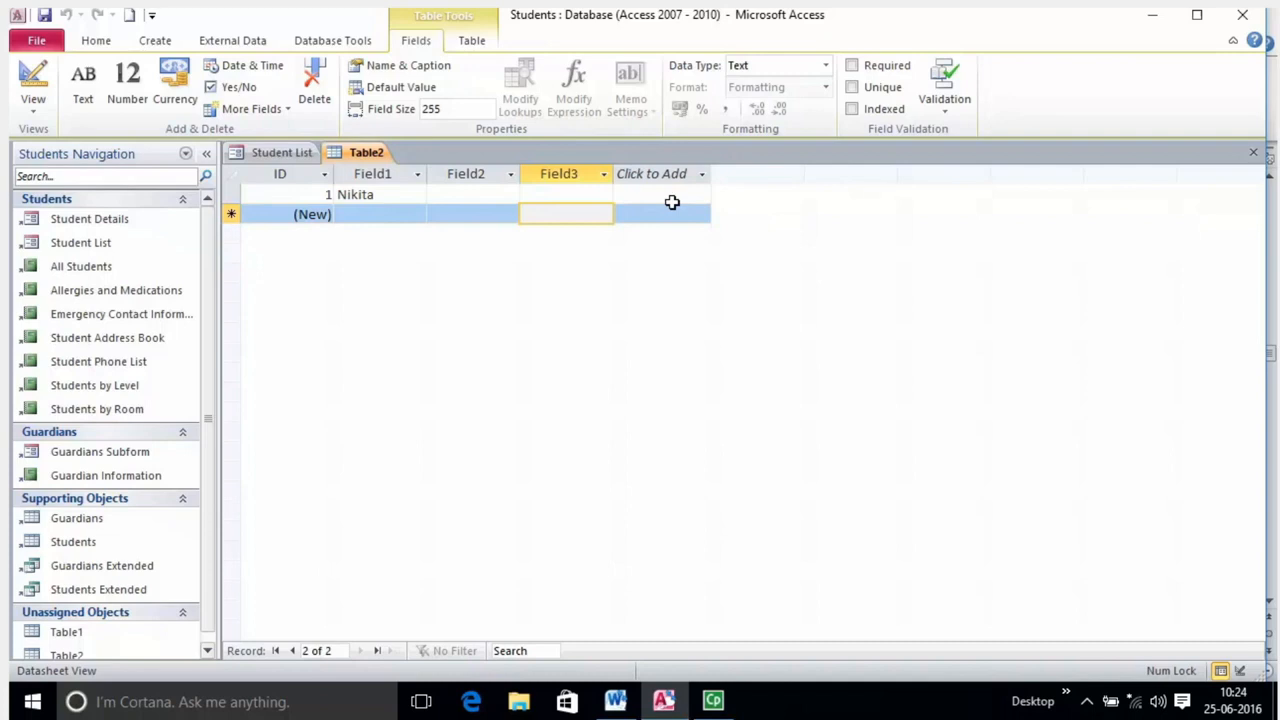
{"action": "left_click", "coordinate": [672, 209]}
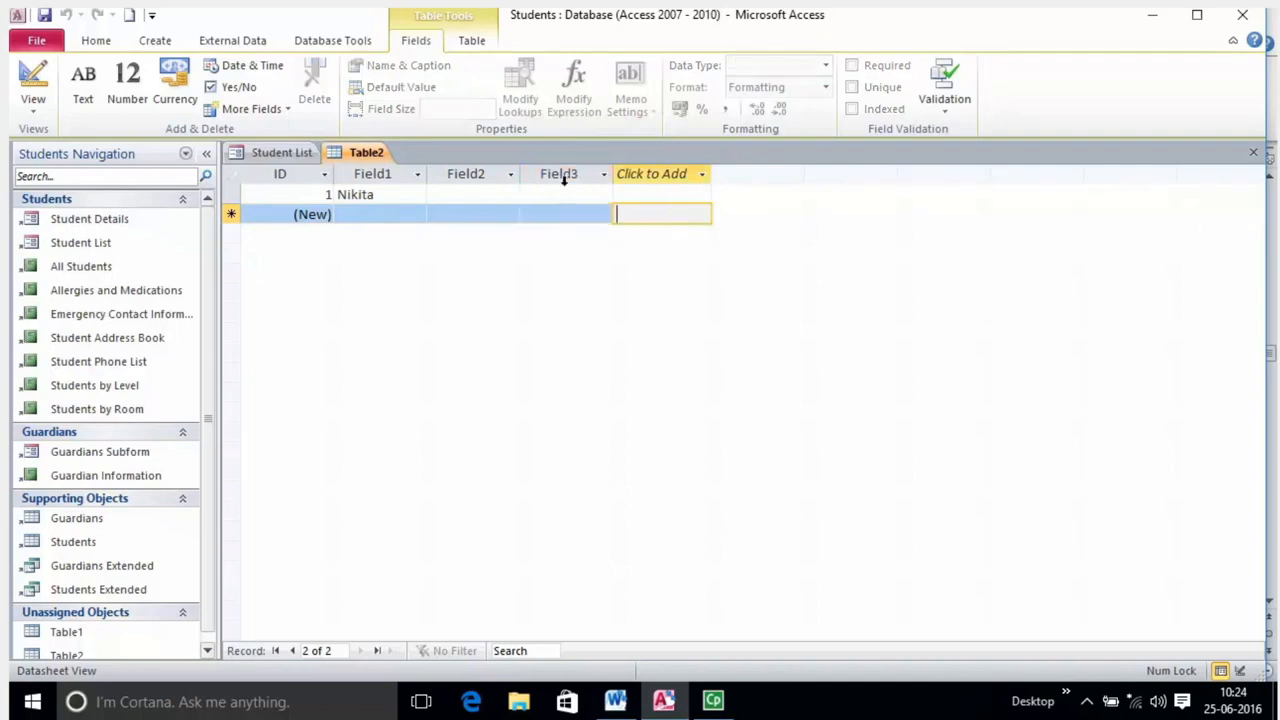
{"action": "left_click", "coordinate": [397, 194]}
{"action": "left_click", "coordinate": [473, 196]}
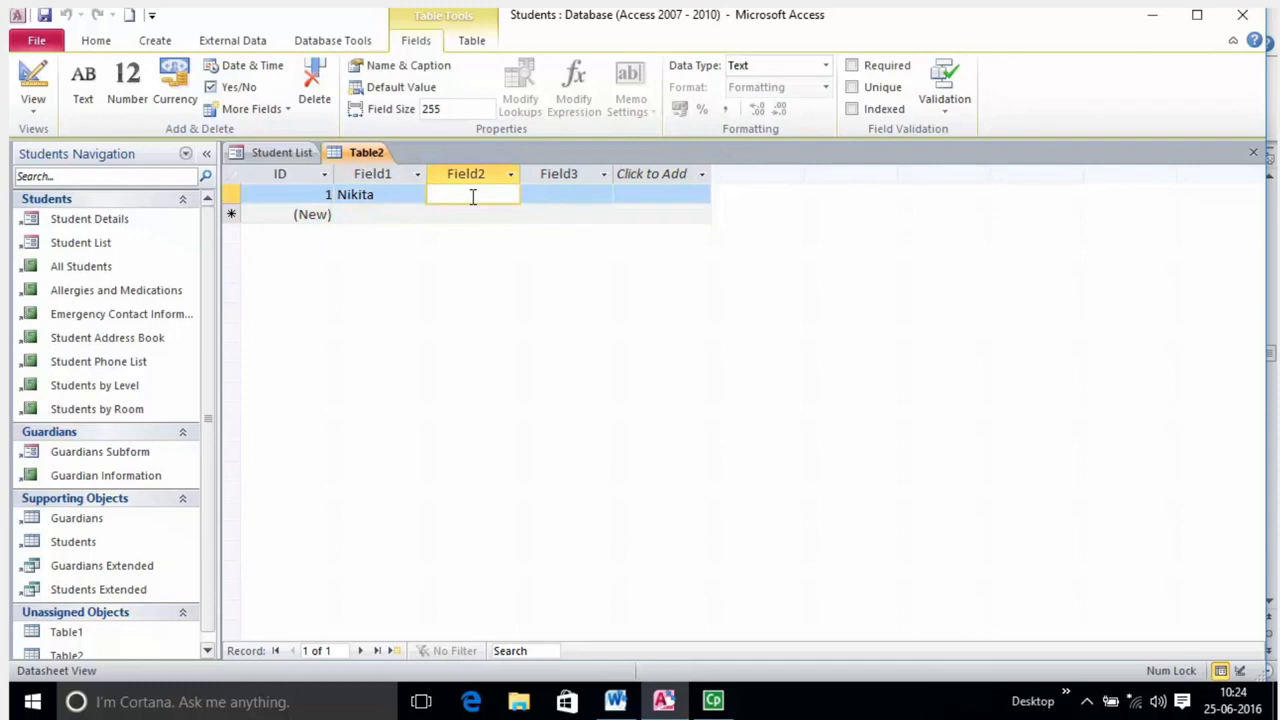
{"action": "left_click", "coordinate": [365, 214]}
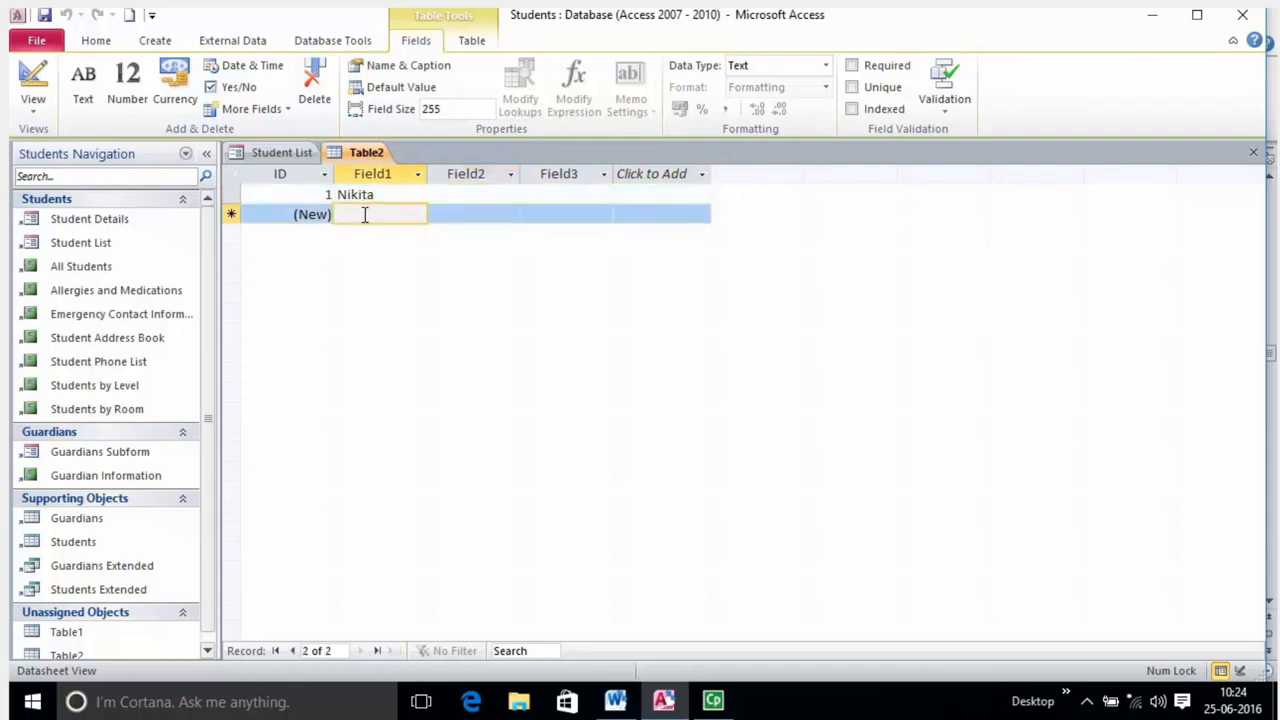
Enter a second student's first name in Field1 of the new record.
{"action": "type", "text": "Suresh"}
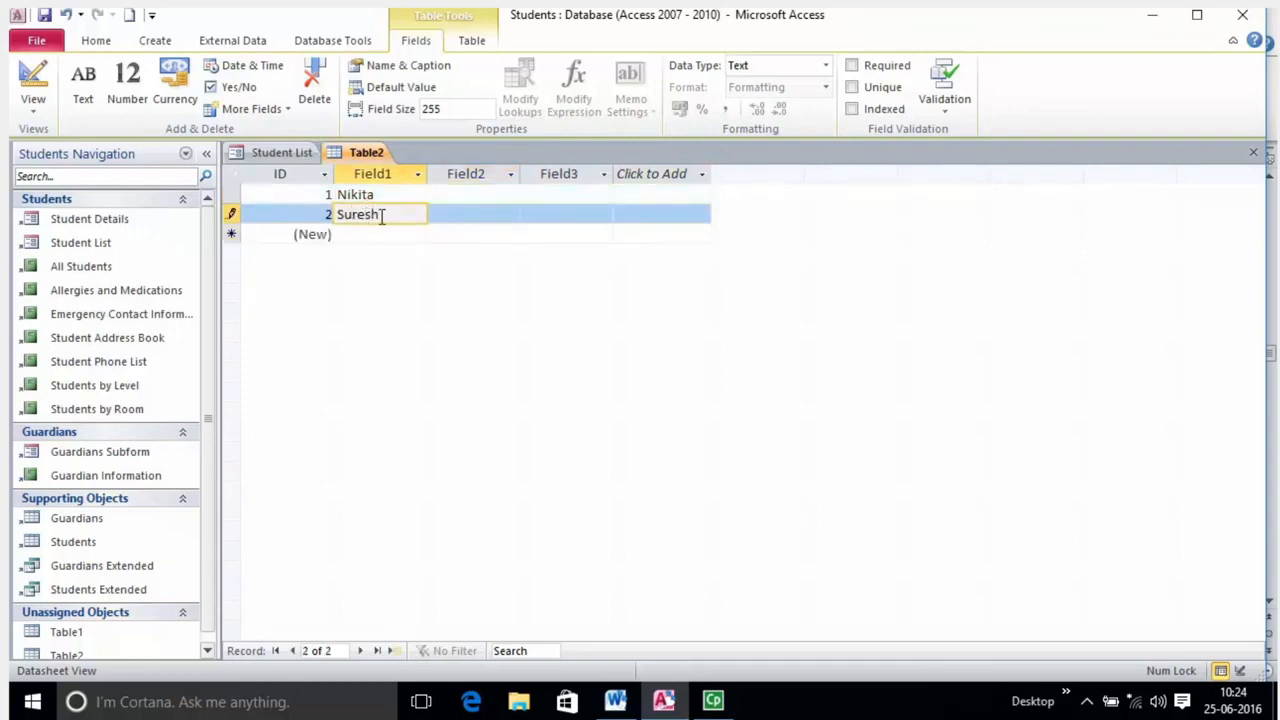
{"action": "left_click", "coordinate": [460, 212]}
{"action": "left_click", "coordinate": [391, 234]}
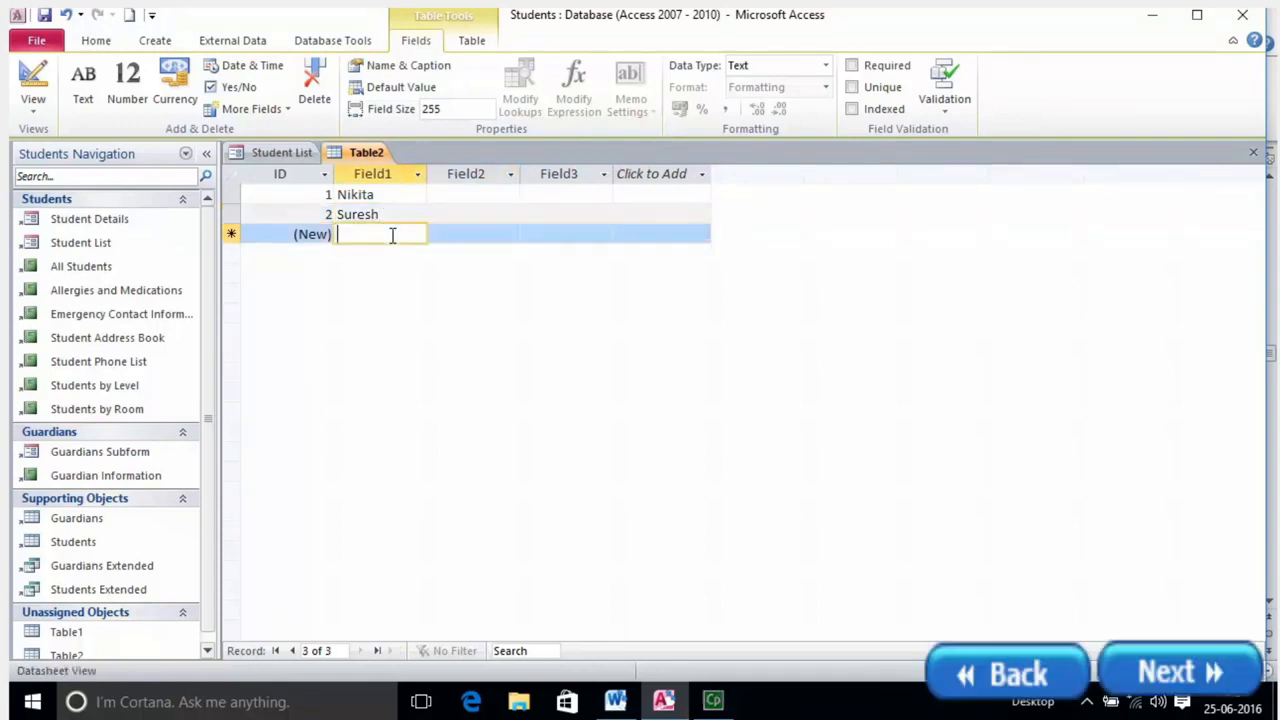
{"action": "key", "text": "Tab"}
{"action": "key", "text": "Tab"}
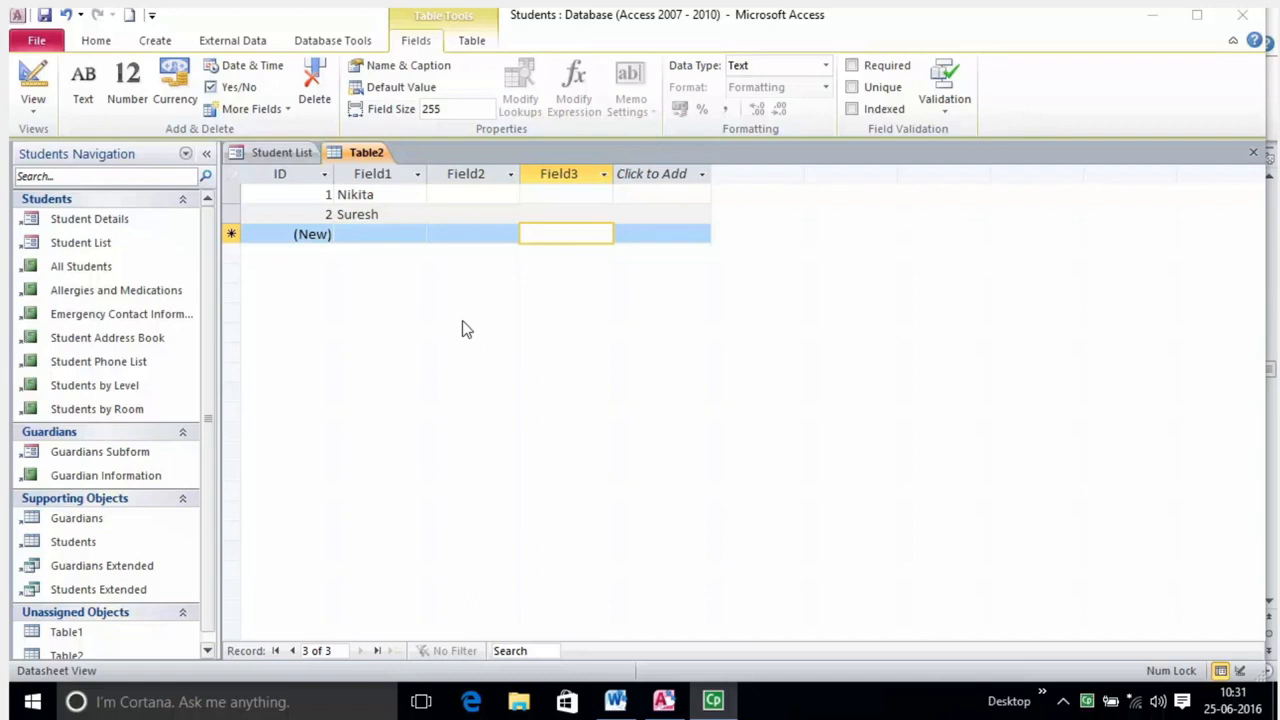
{"action": "left_click", "coordinate": [398, 196]}
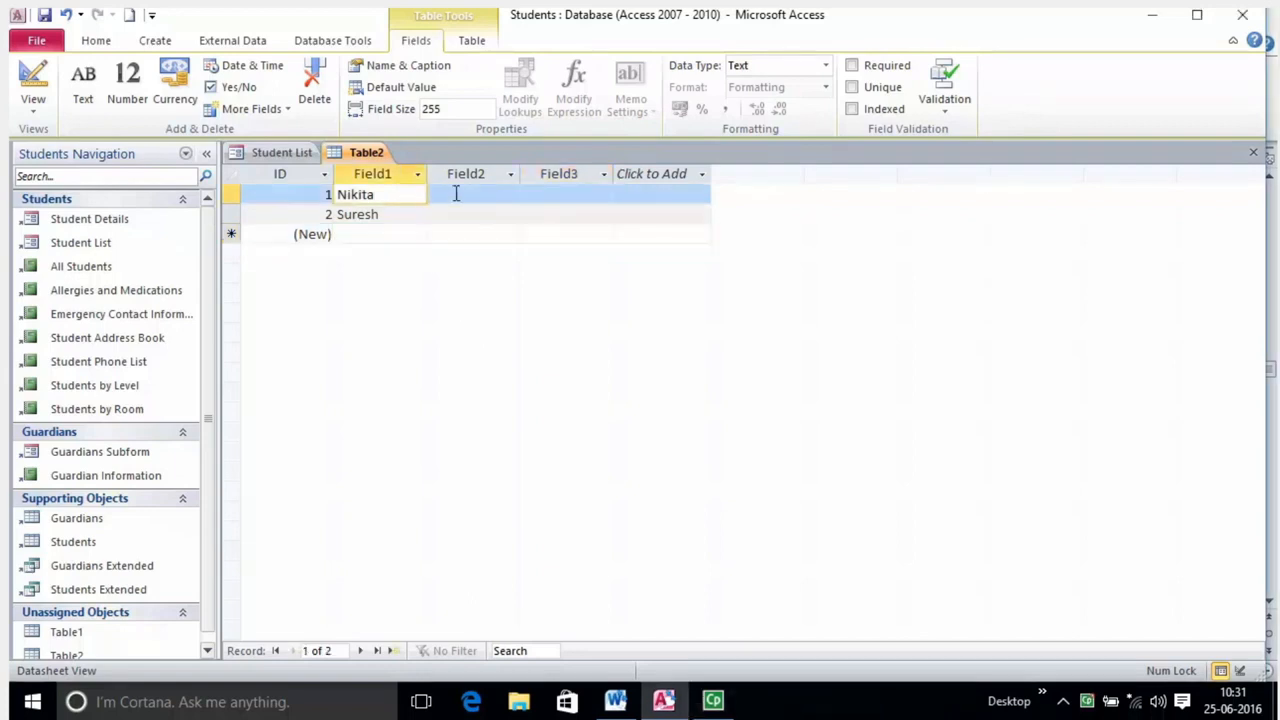
{"action": "left_click", "coordinate": [452, 200]}
{"action": "left_click", "coordinate": [386, 200]}
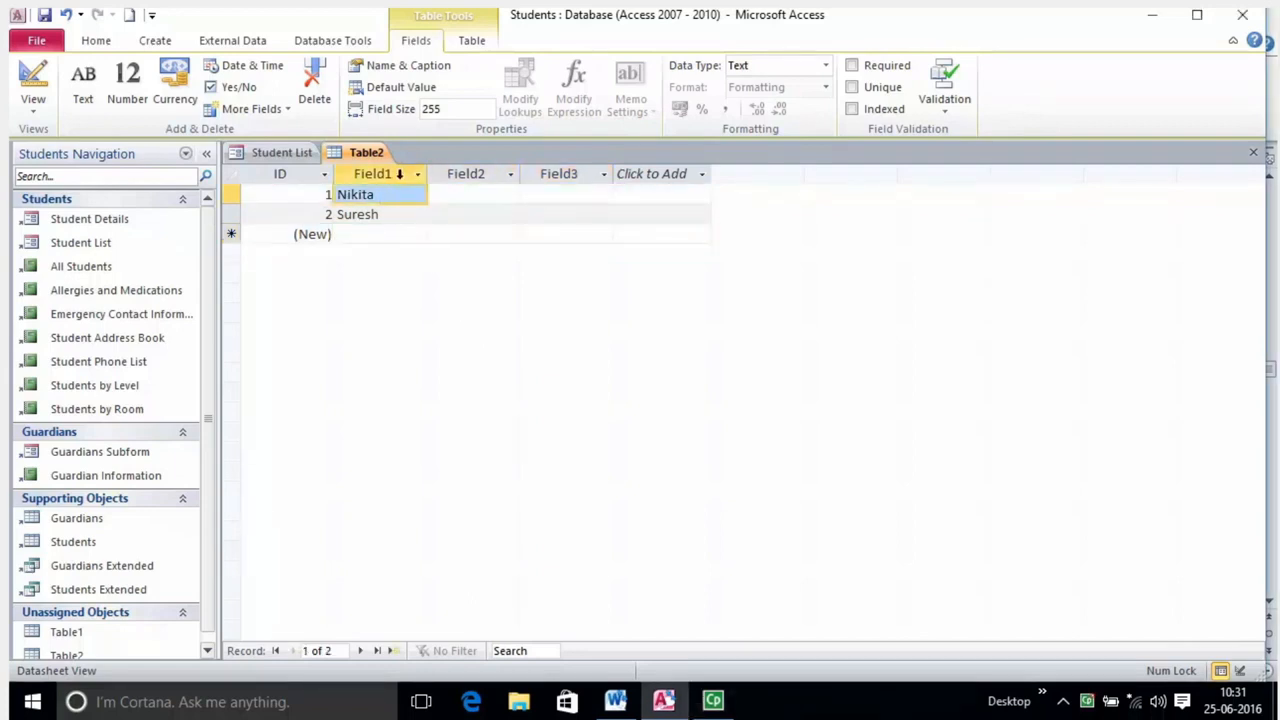
{"action": "left_click", "coordinate": [401, 175]}
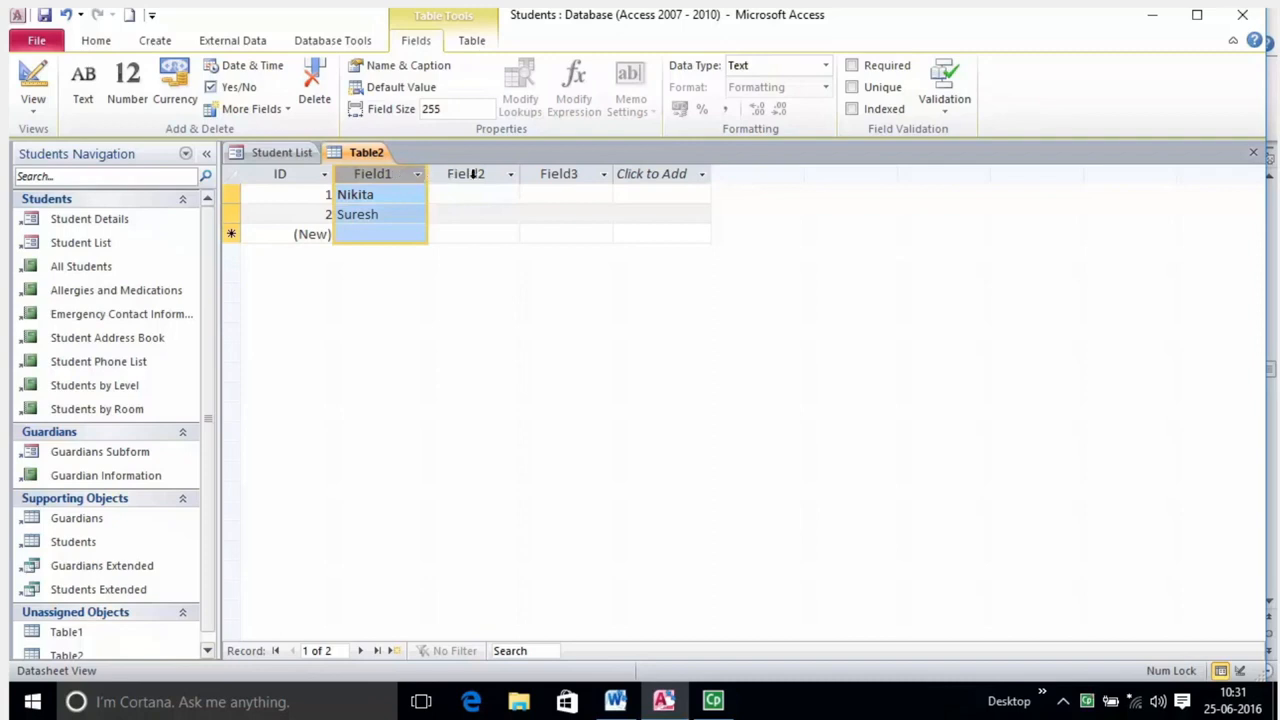
Rename the Field1 column to Name.
{"action": "double_click", "coordinate": [387, 173]}
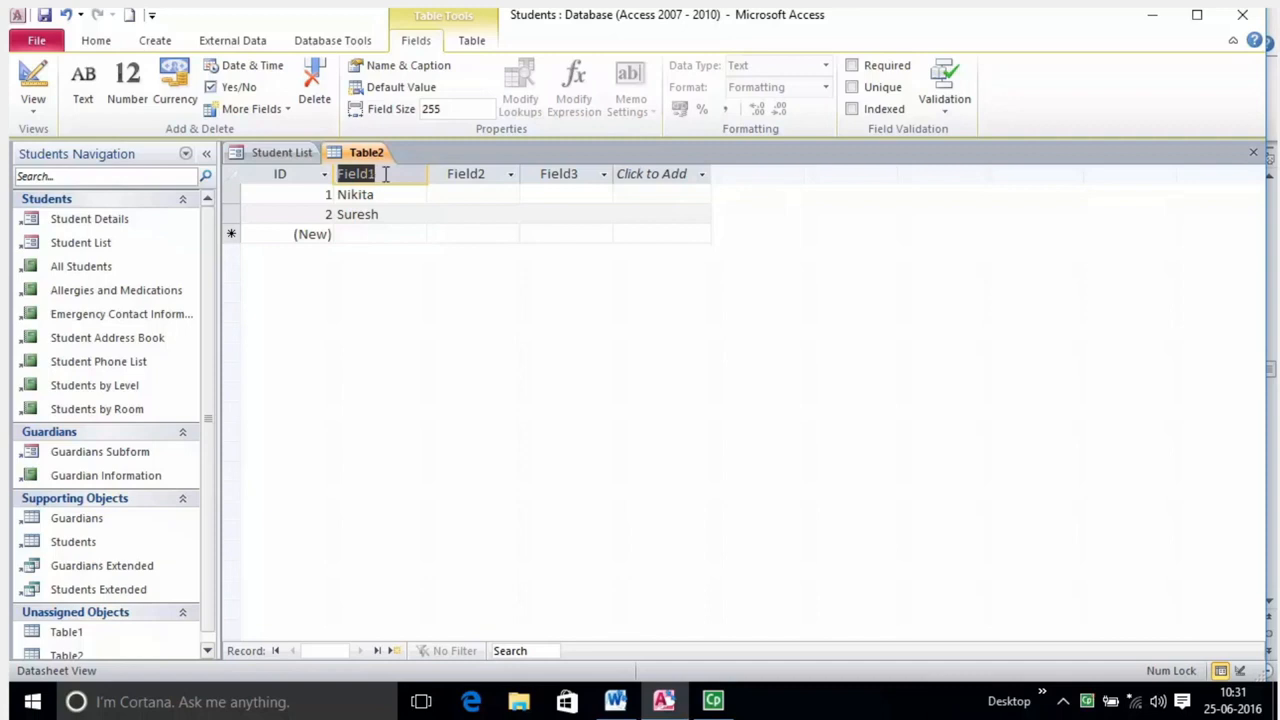
{"action": "double_click", "coordinate": [455, 173]}
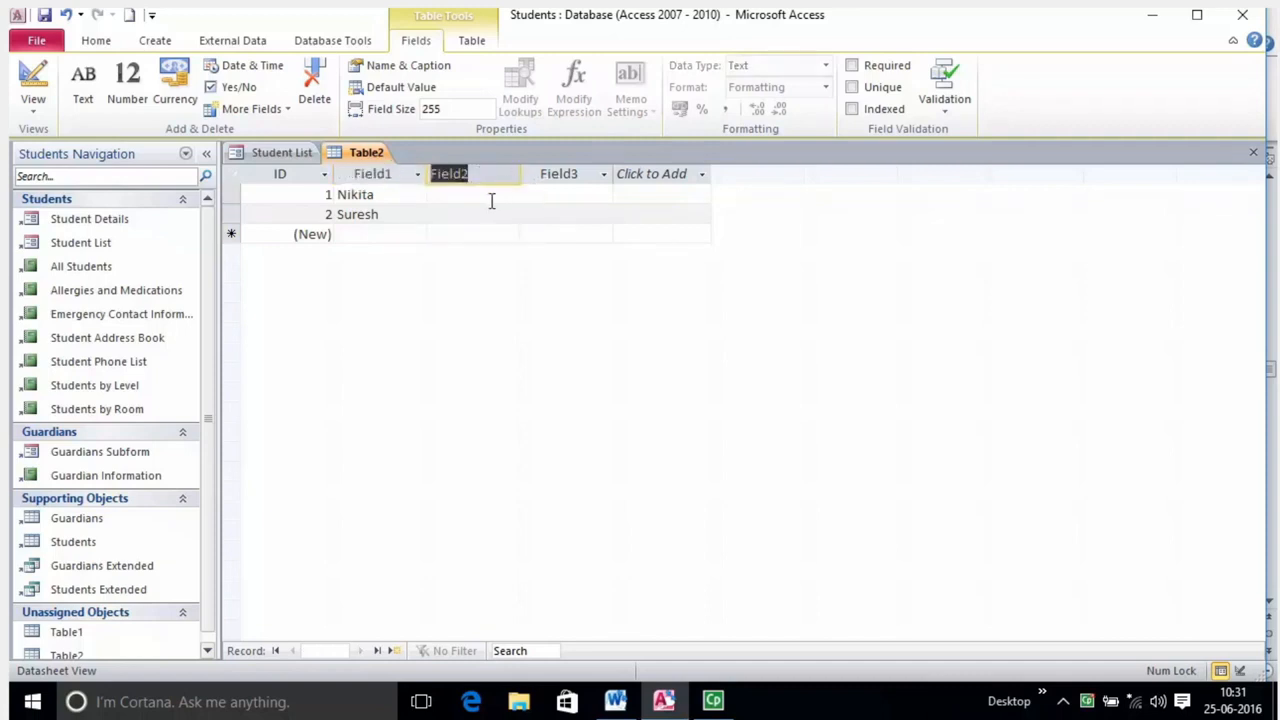
{"action": "double_click", "coordinate": [572, 172]}
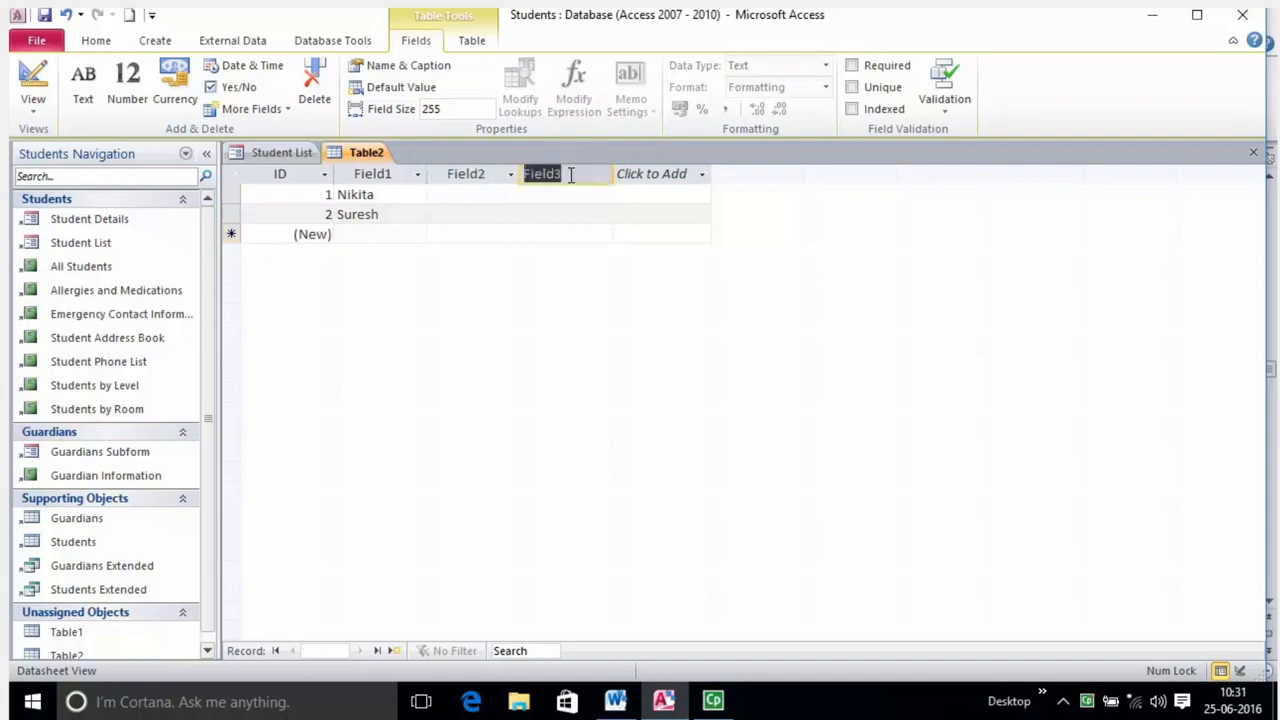
{"action": "left_click", "coordinate": [568, 207]}
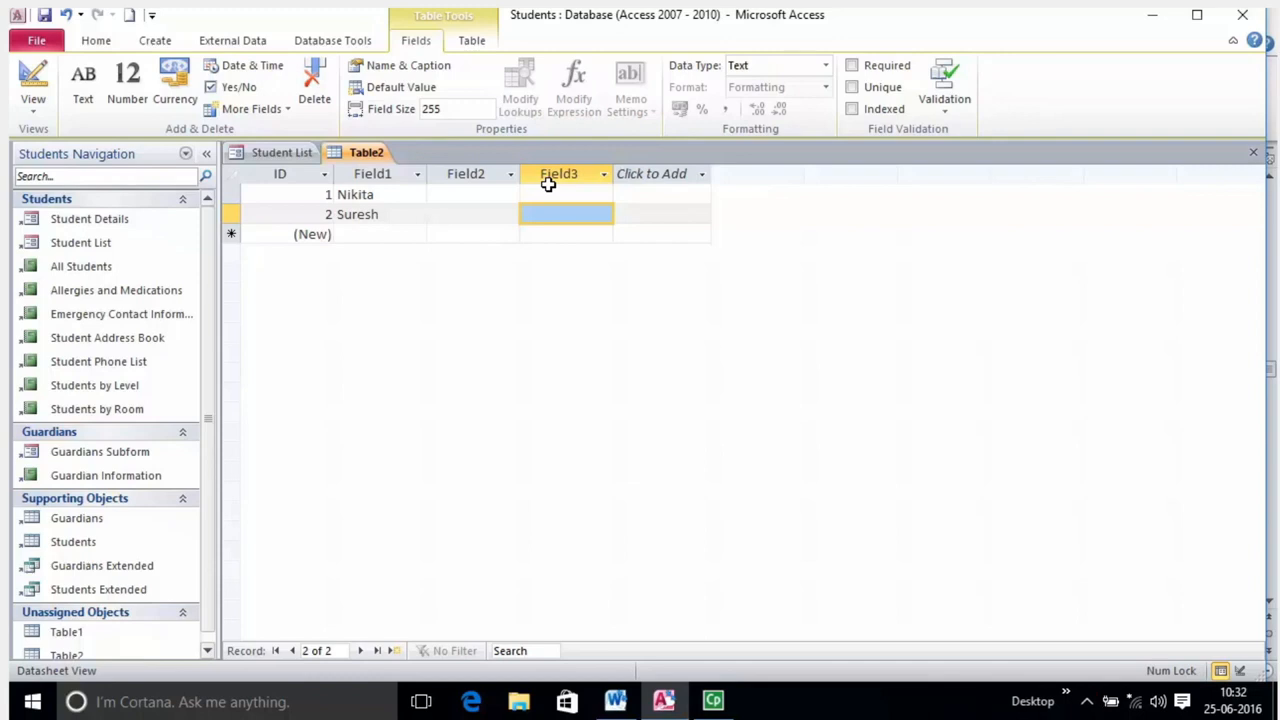
{"action": "double_click", "coordinate": [378, 172]}
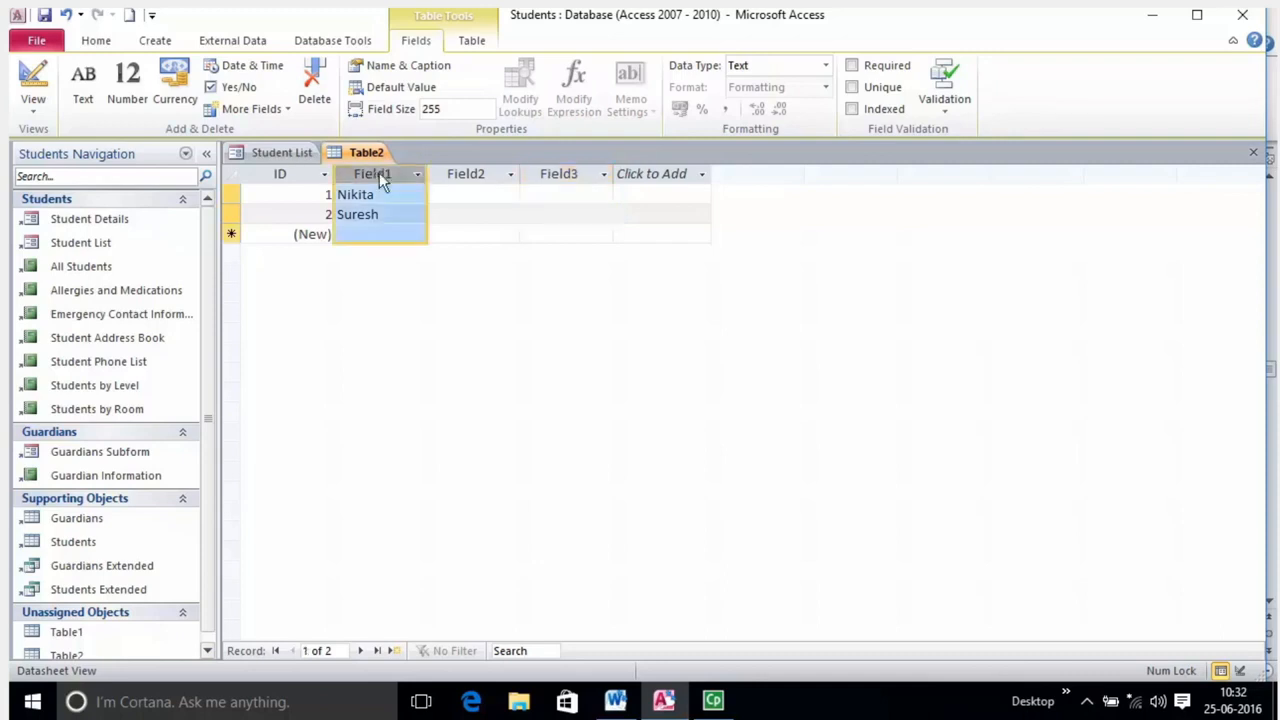
{"action": "type", "text": "Name"}
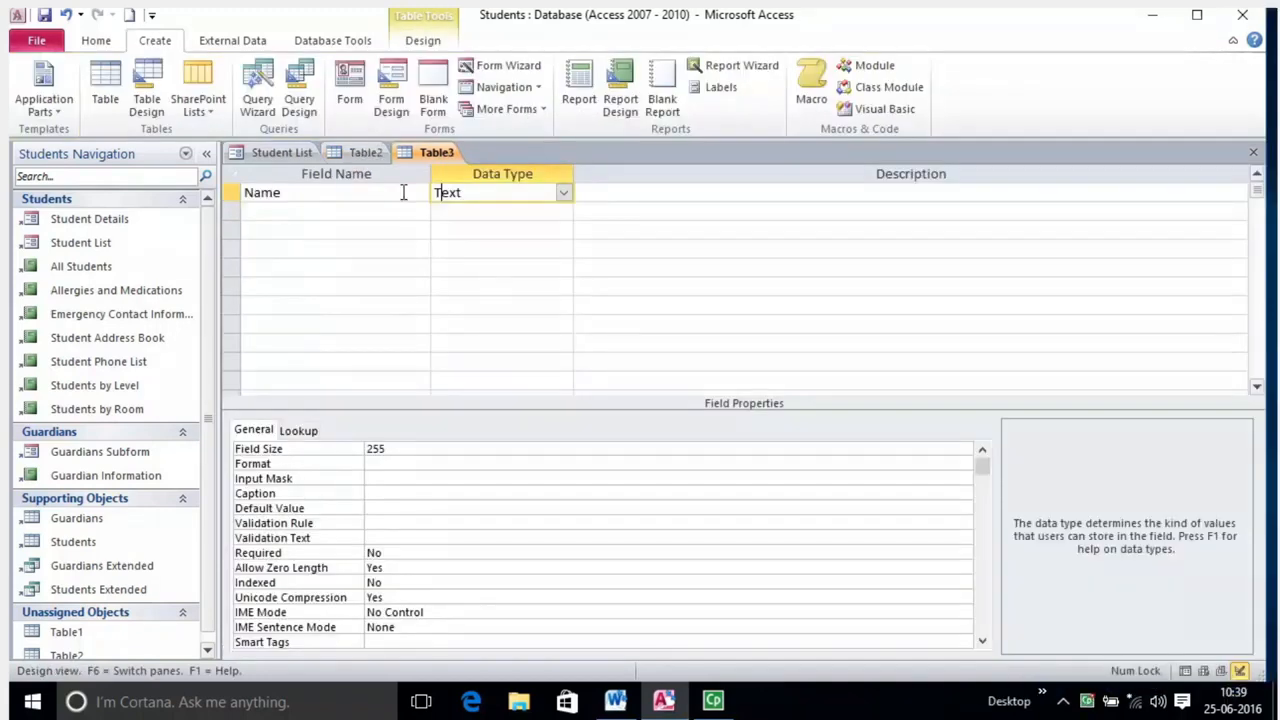
{"action": "left_click", "coordinate": [401, 192]}
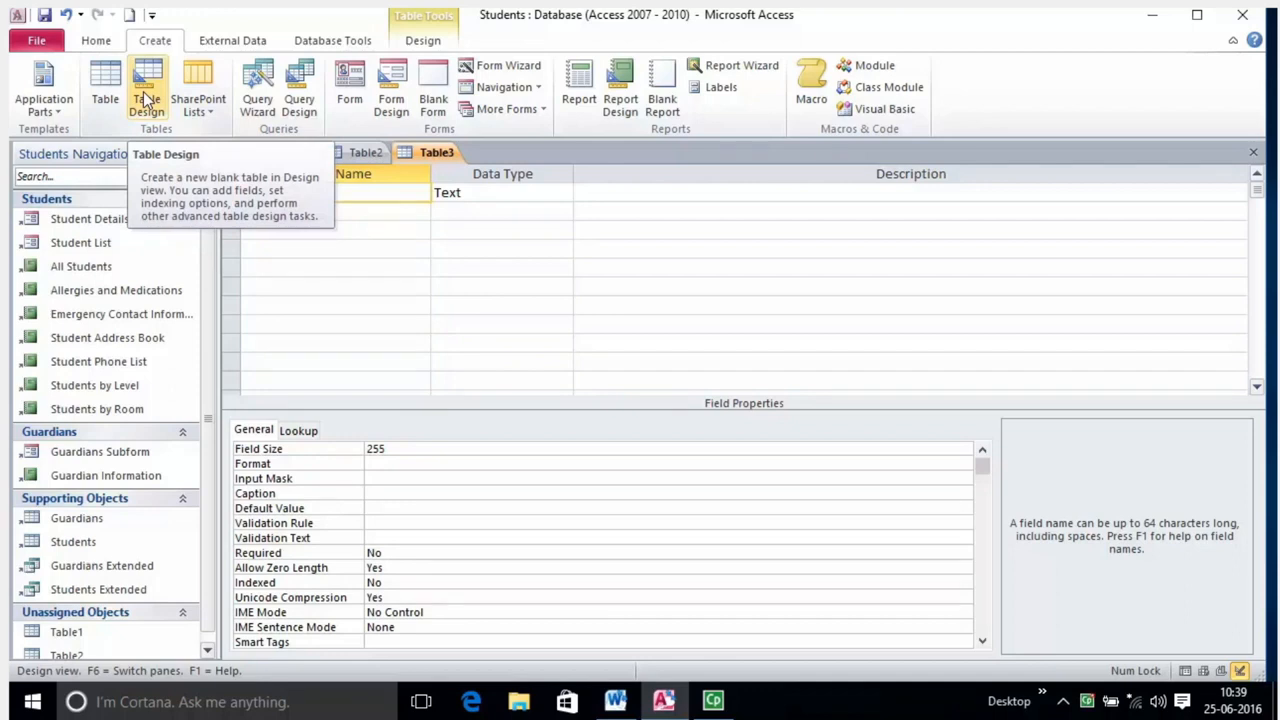
Go through the Name field's name, Text data type and description cells in Table3's design.
{"action": "left_click", "coordinate": [477, 195]}
{"action": "left_click", "coordinate": [626, 197]}
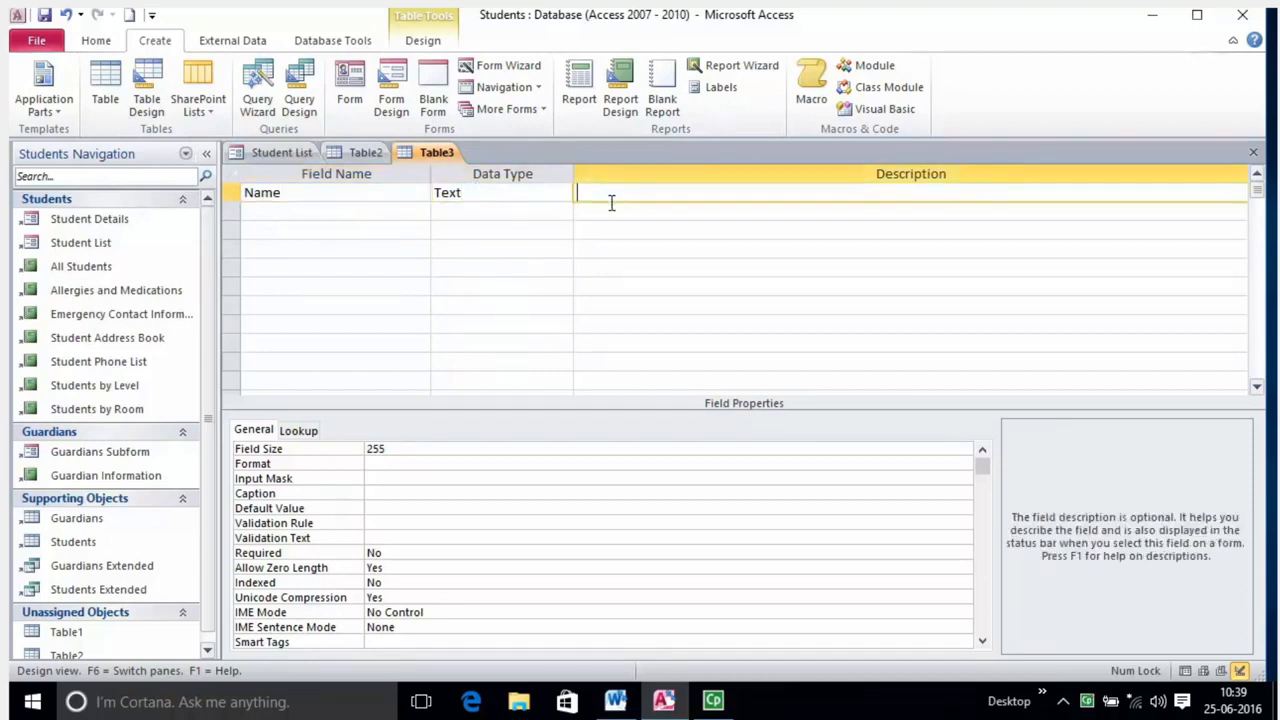
{"action": "left_click", "coordinate": [345, 190]}
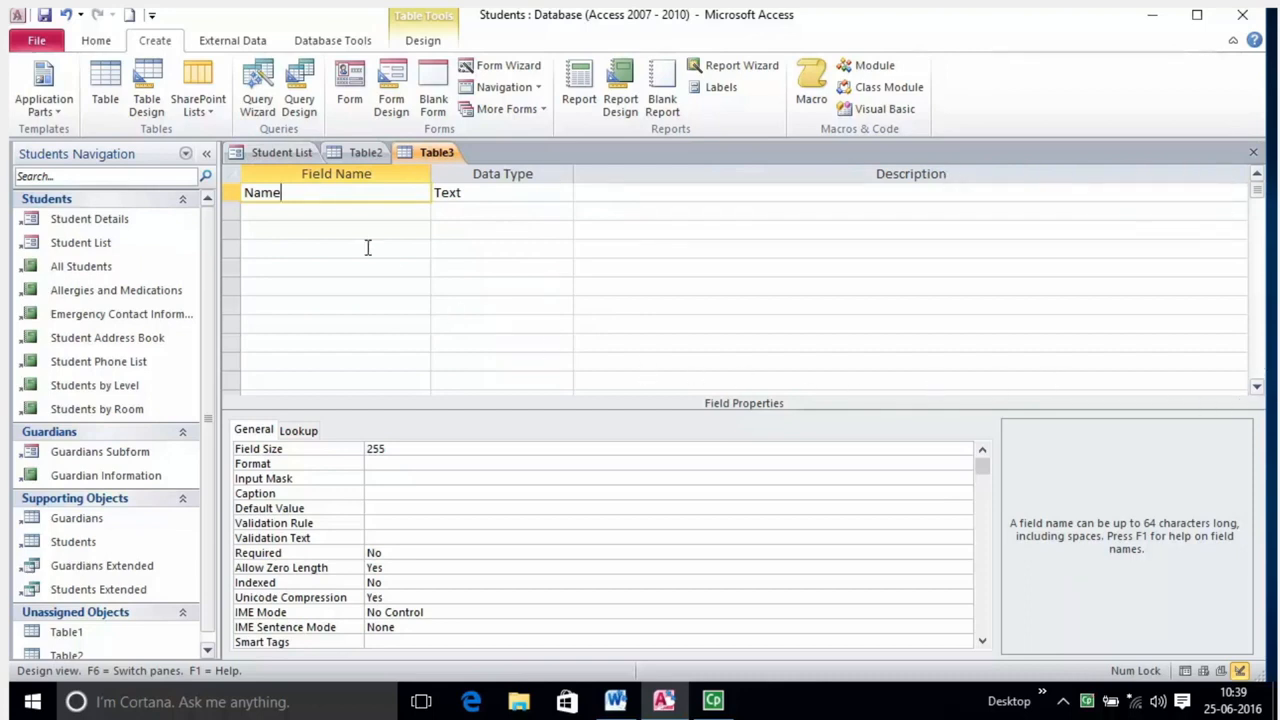
{"action": "left_click", "coordinate": [311, 228]}
{"action": "left_click", "coordinate": [306, 252]}
{"action": "left_click", "coordinate": [309, 210]}
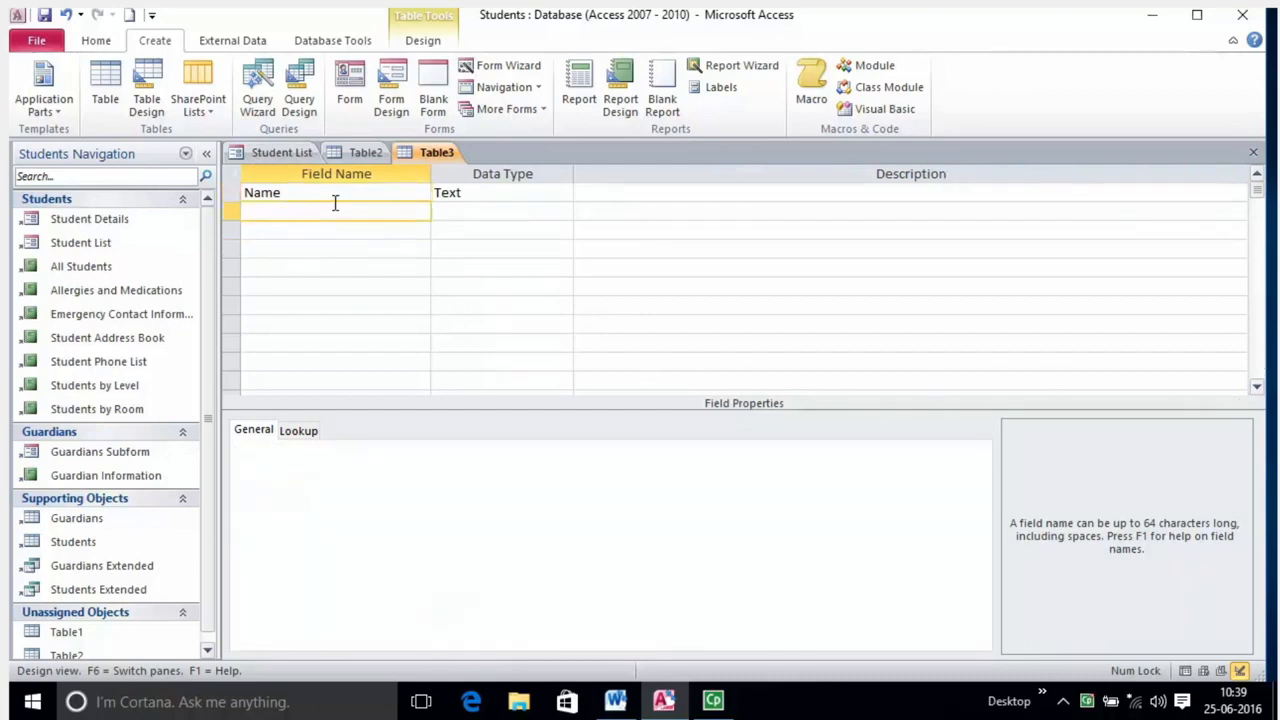
{"action": "left_click", "coordinate": [339, 195]}
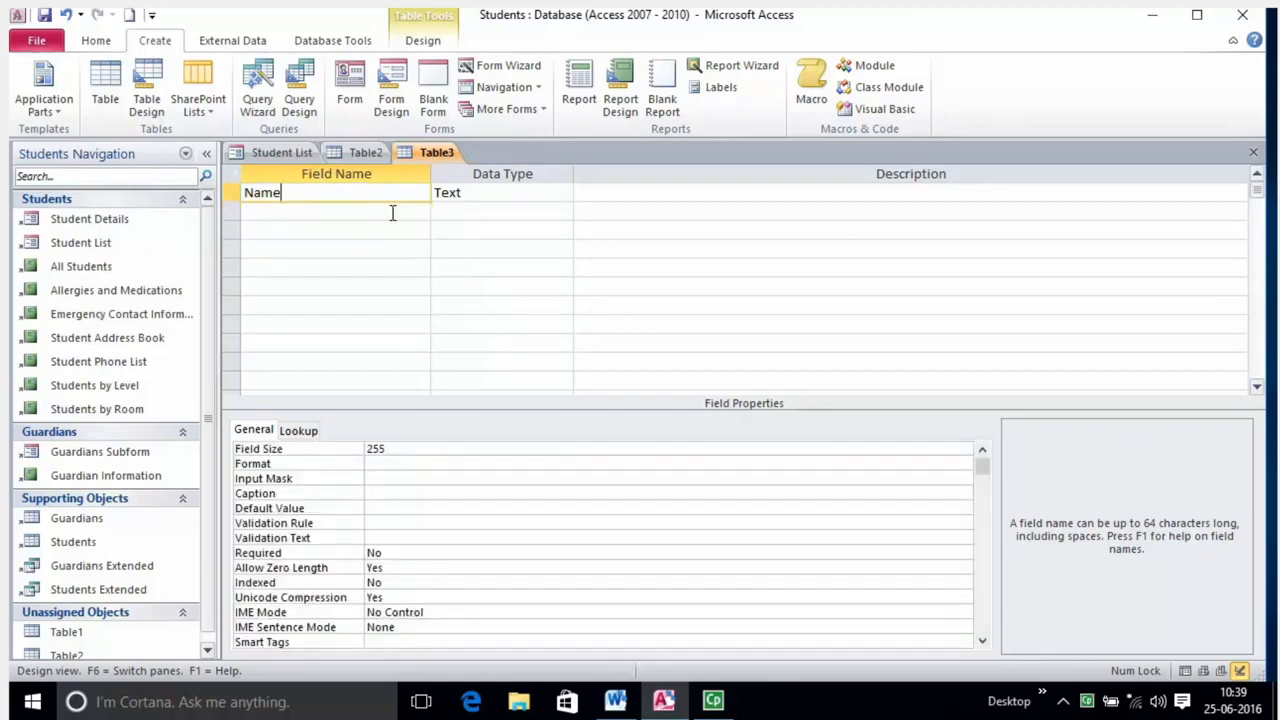
{"action": "left_click_drag", "start_coordinate": [247, 193], "coordinate": [320, 191]}
{"action": "left_click", "coordinate": [440, 193]}
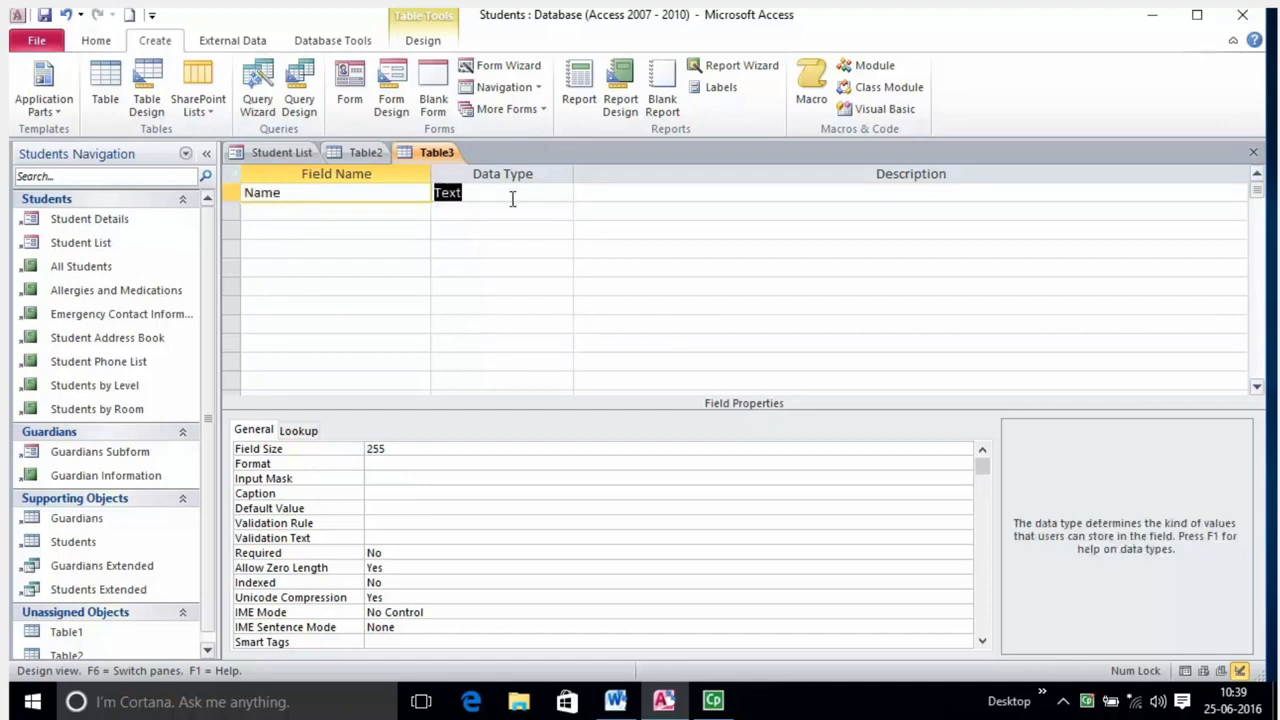
{"action": "left_click", "coordinate": [689, 192]}
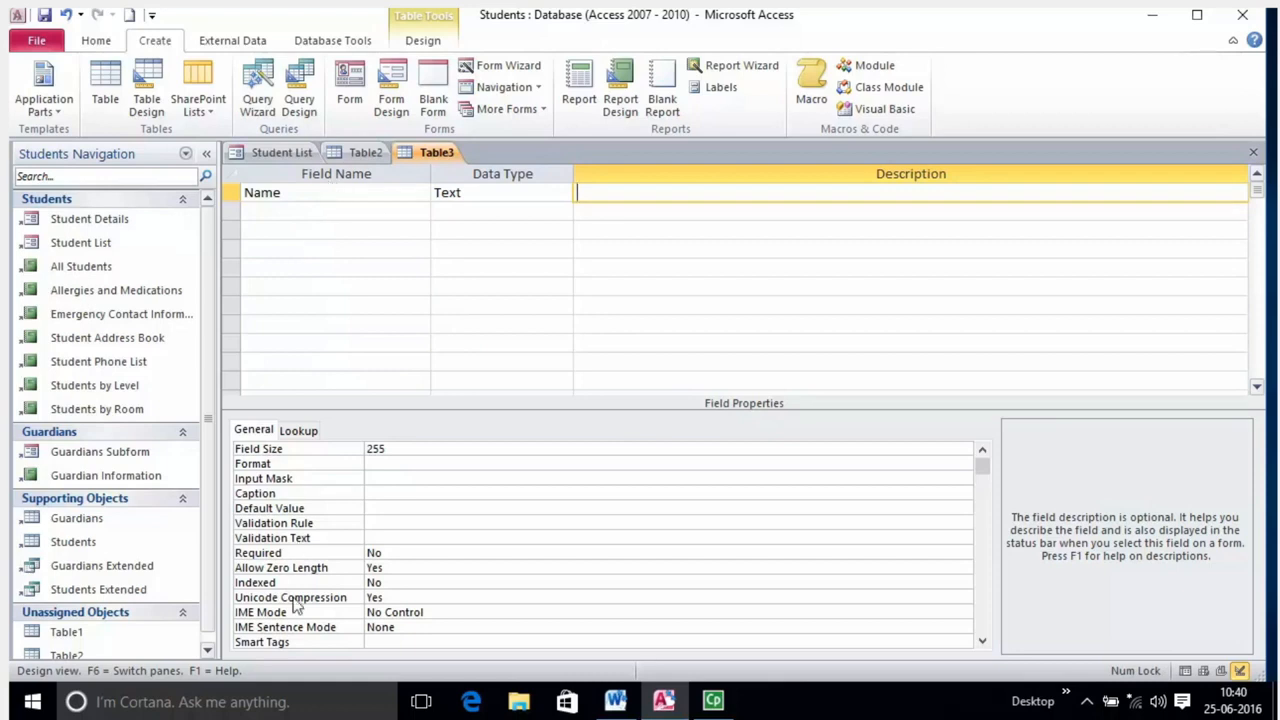
Review Name's Input Mask, Format, Default Value and 255 Field Size properties.
{"action": "left_click", "coordinate": [298, 480]}
{"action": "left_click", "coordinate": [299, 464]}
{"action": "left_click", "coordinate": [377, 512]}
{"action": "left_click", "coordinate": [426, 466]}
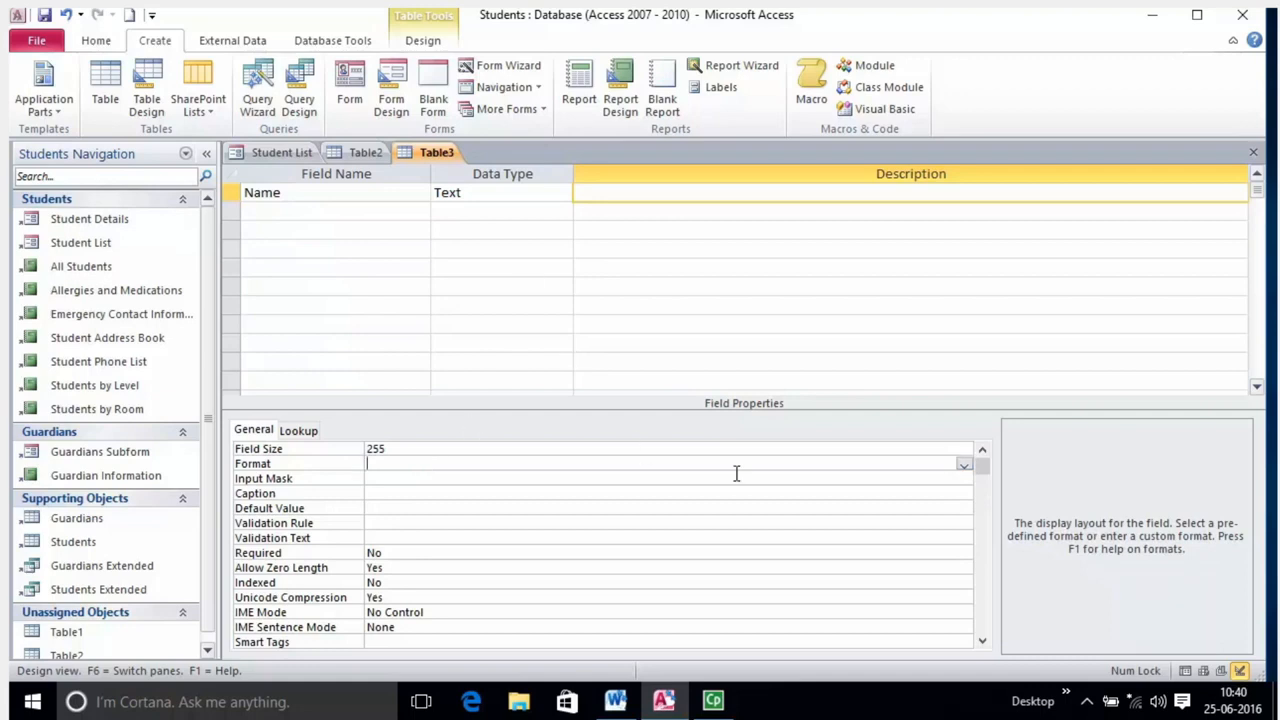
{"action": "left_click", "coordinate": [943, 451]}
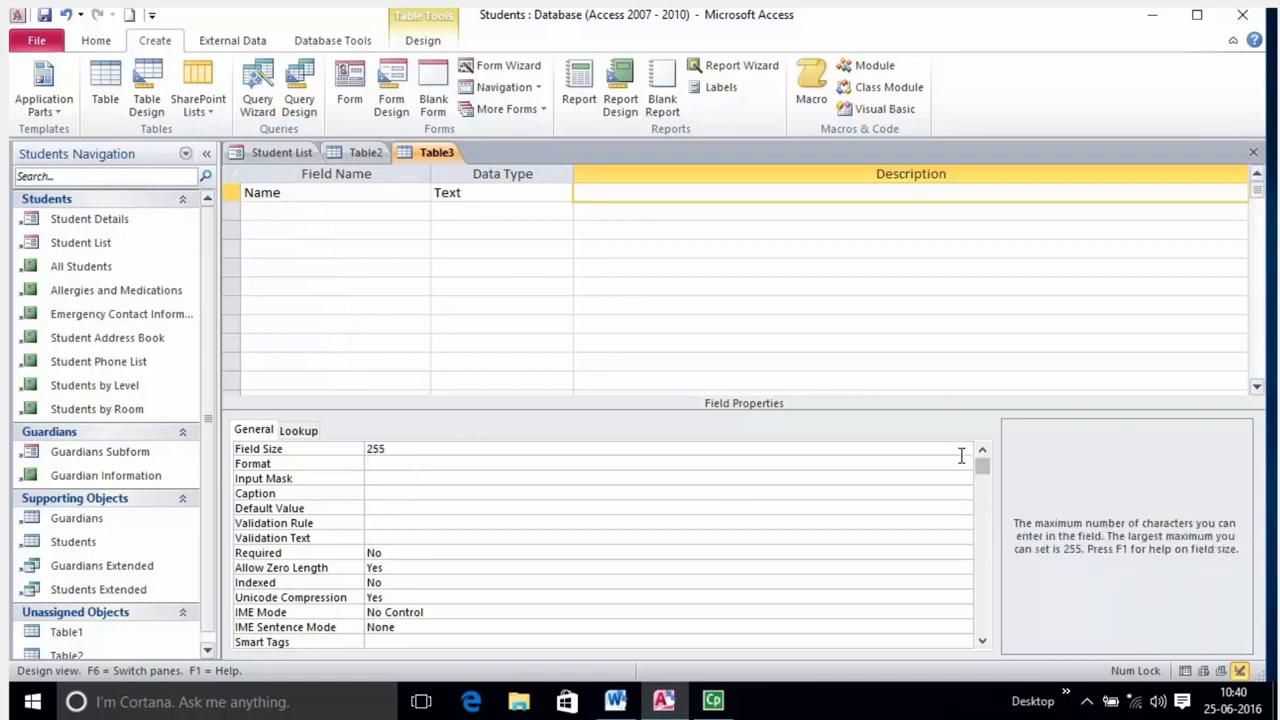
{"action": "left_click", "coordinate": [958, 465]}
{"action": "left_click", "coordinate": [931, 506]}
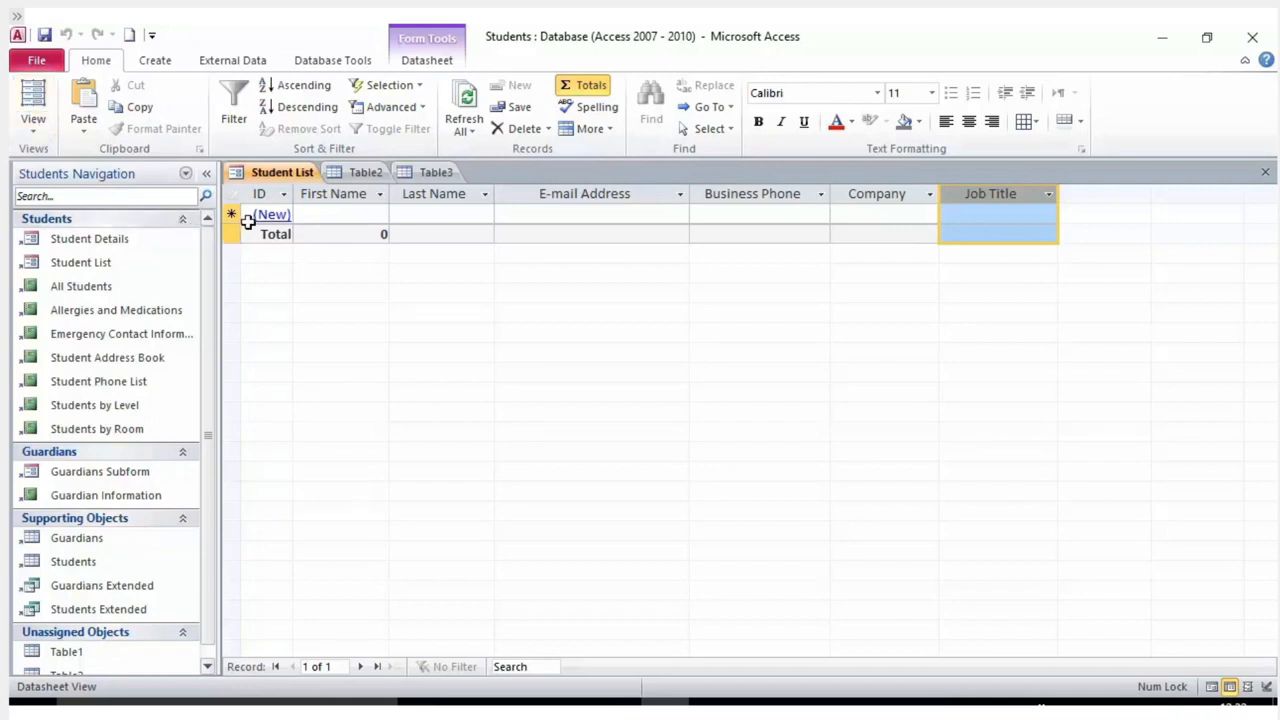
Create a new table in Design View and look through the first row's data type list.
{"action": "left_click", "coordinate": [154, 62]}
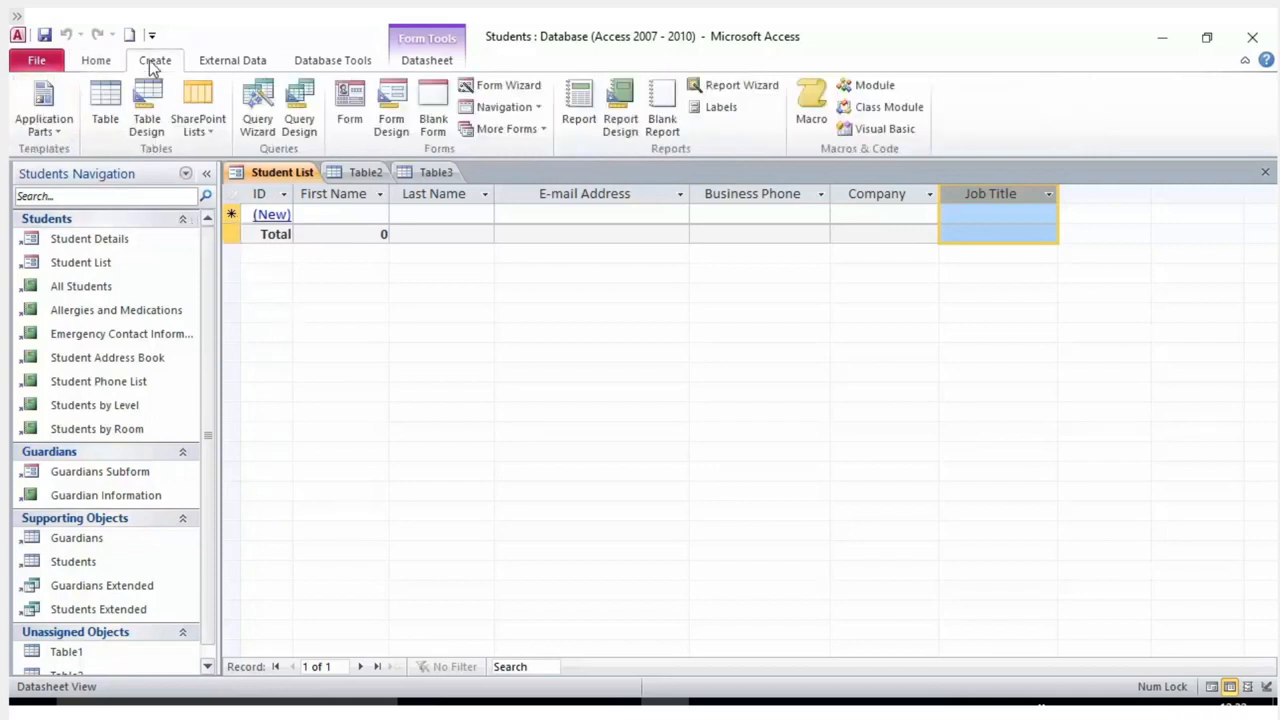
{"action": "left_click", "coordinate": [142, 120]}
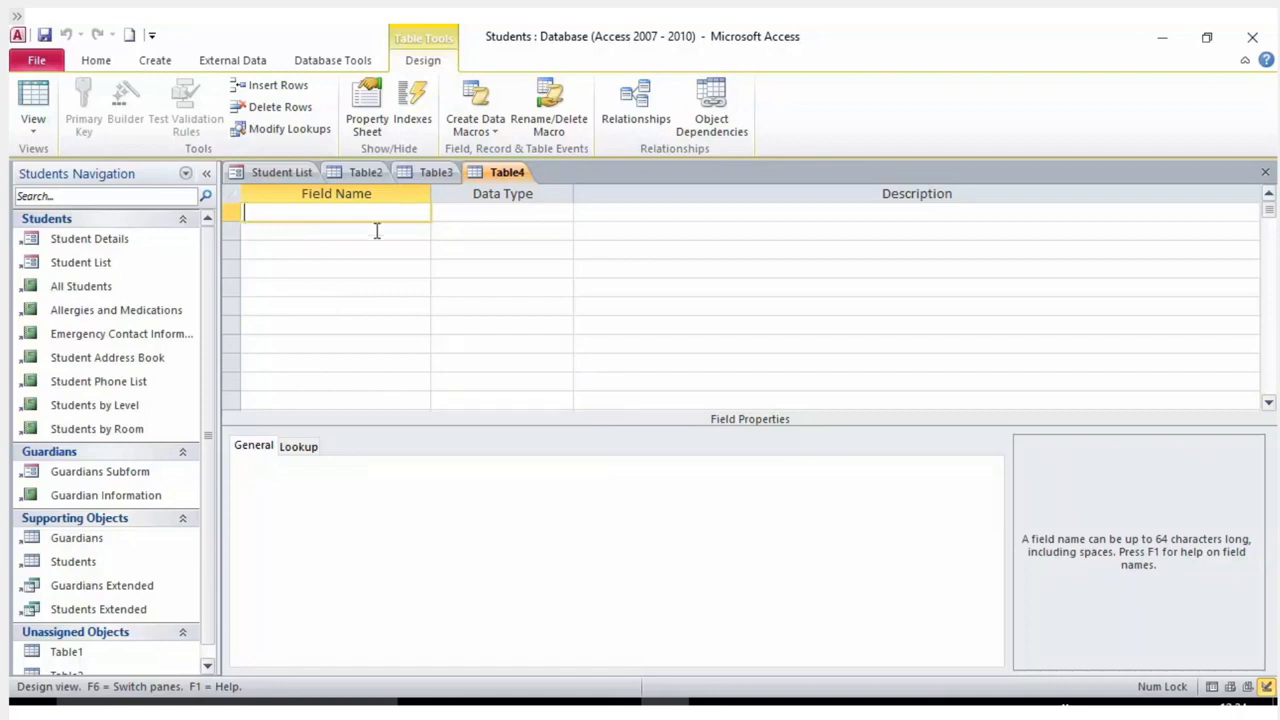
{"action": "left_click", "coordinate": [470, 210]}
{"action": "left_click", "coordinate": [395, 210]}
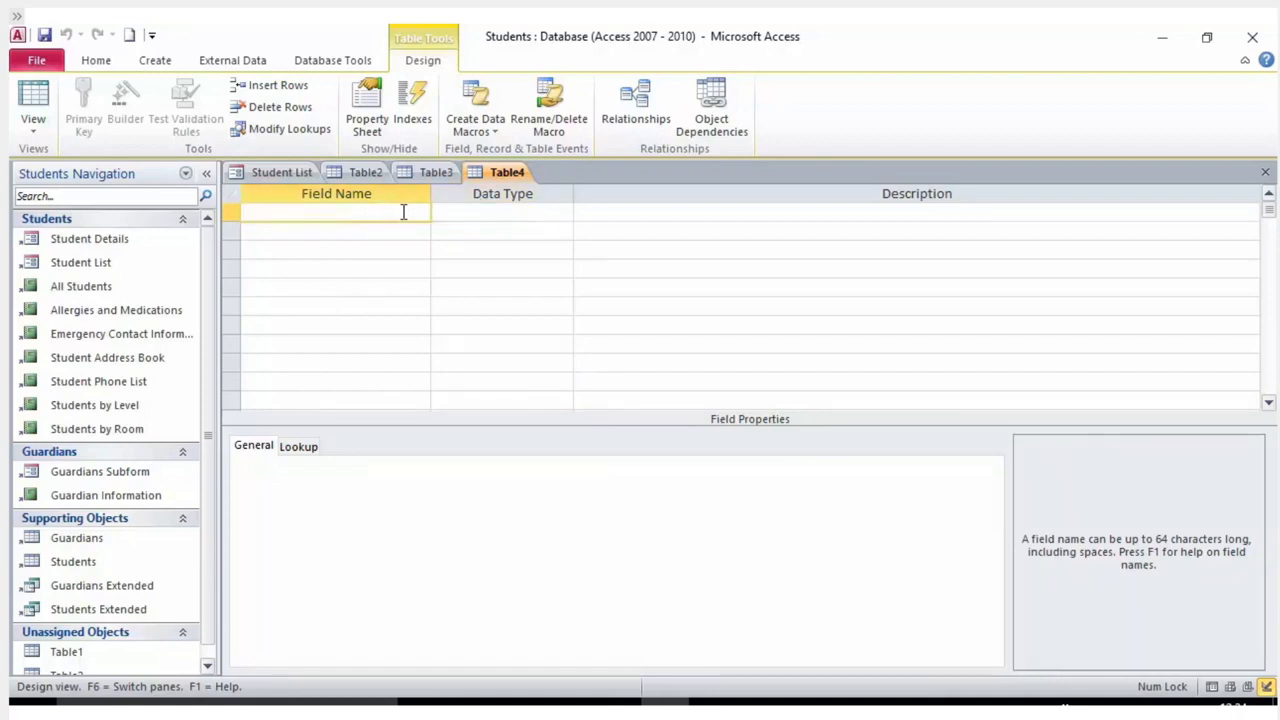
{"action": "left_click", "coordinate": [495, 211]}
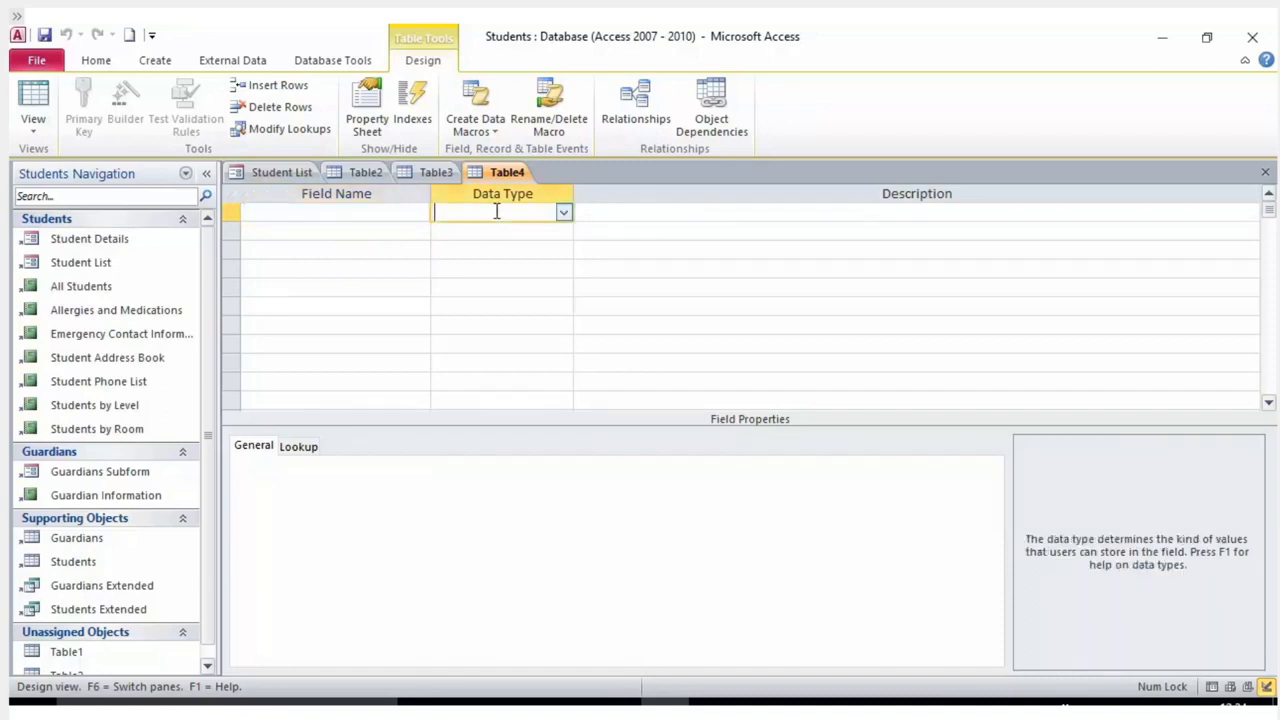
{"action": "left_click", "coordinate": [565, 216]}
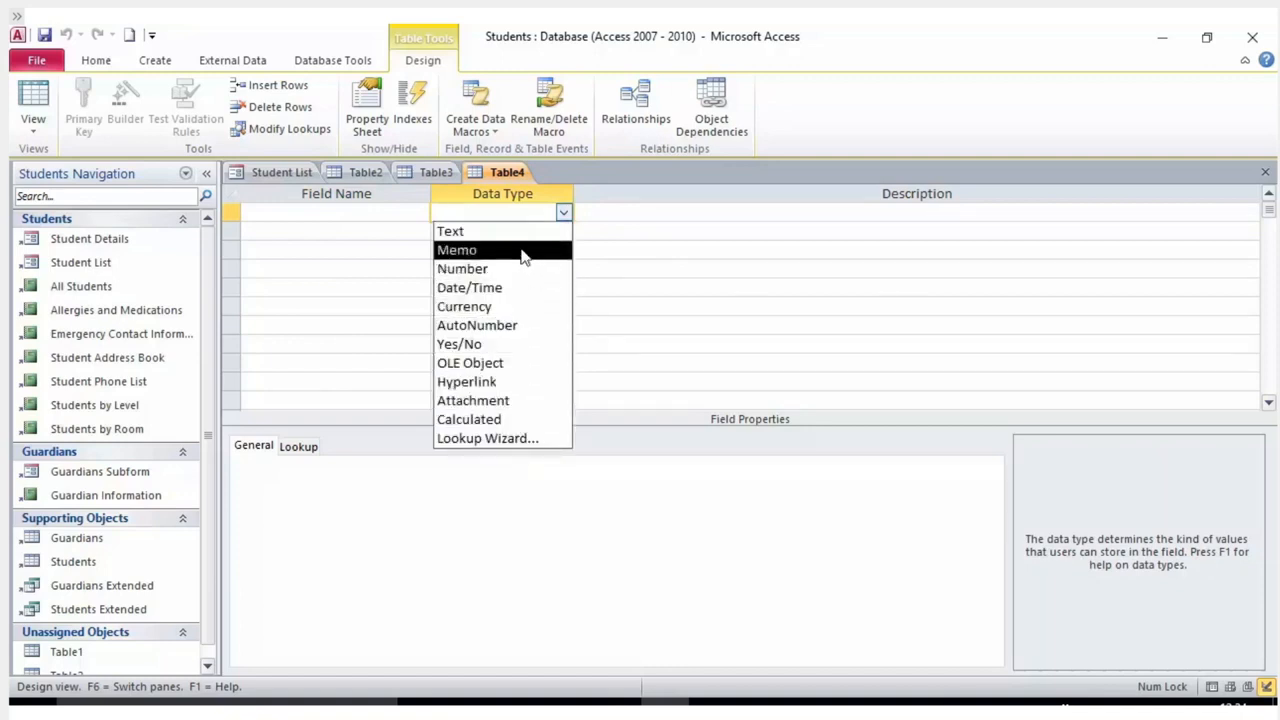
{"action": "left_click", "coordinate": [627, 232]}
{"action": "left_click", "coordinate": [622, 214]}
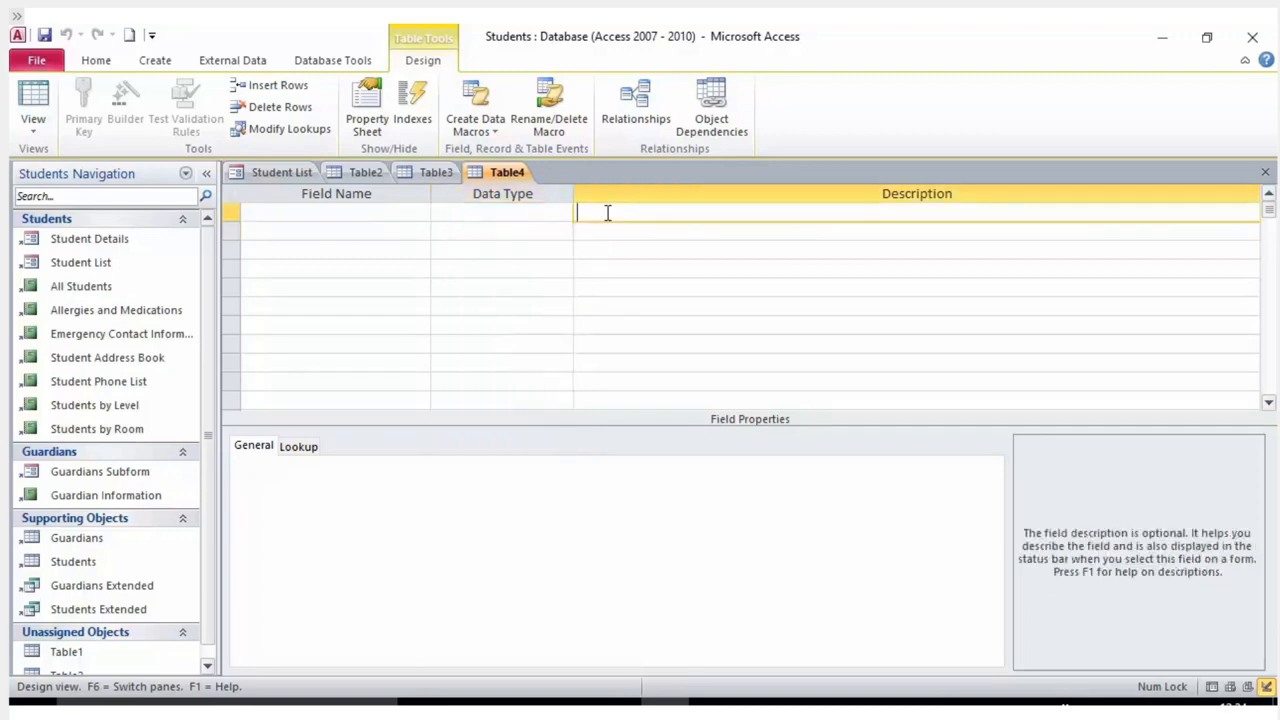
{"action": "left_click", "coordinate": [544, 216]}
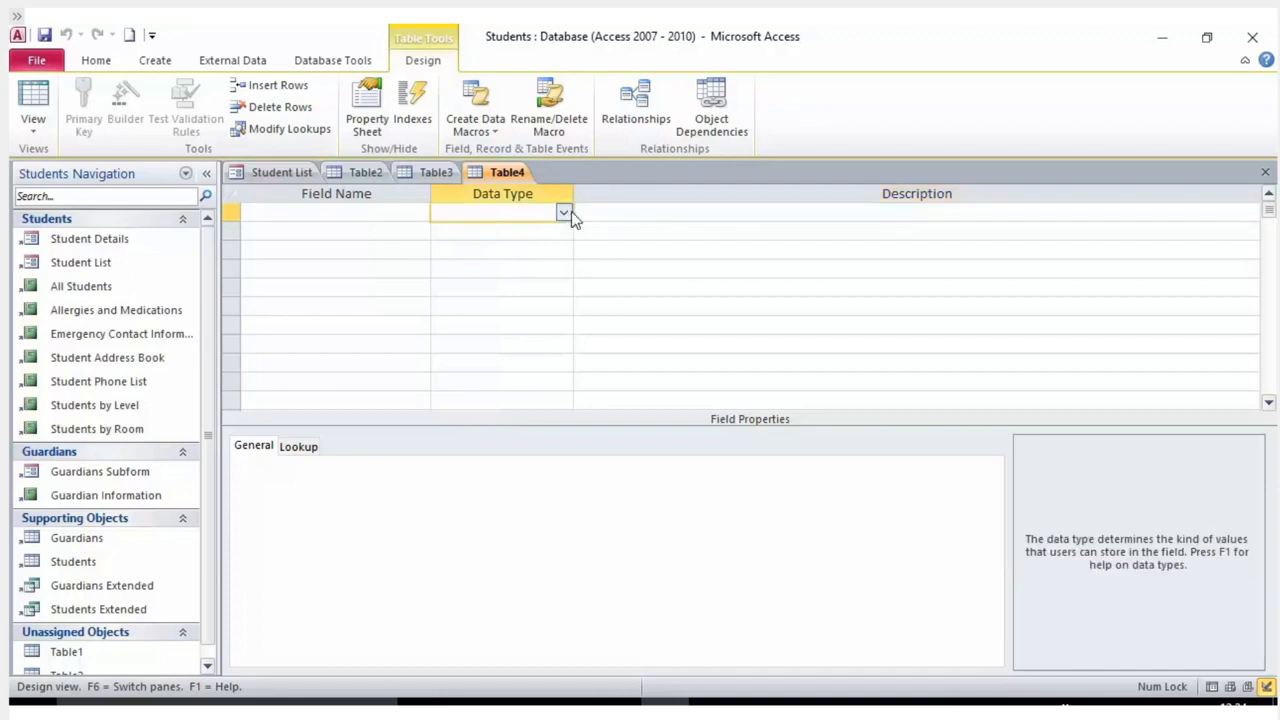
{"action": "left_click", "coordinate": [564, 213]}
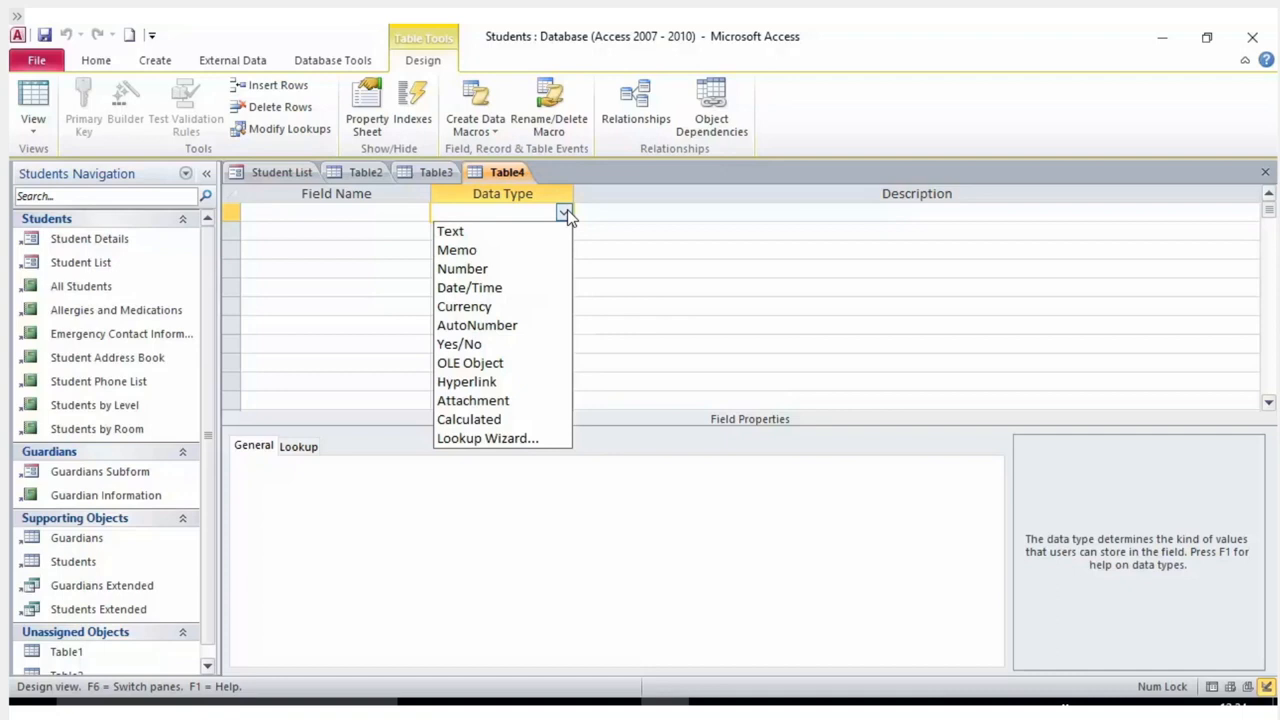
{"action": "left_click", "coordinate": [637, 218]}
Define field Name as Text with description 'Name of student', accepting the reserved-word warning.
{"action": "left_click", "coordinate": [398, 218]}
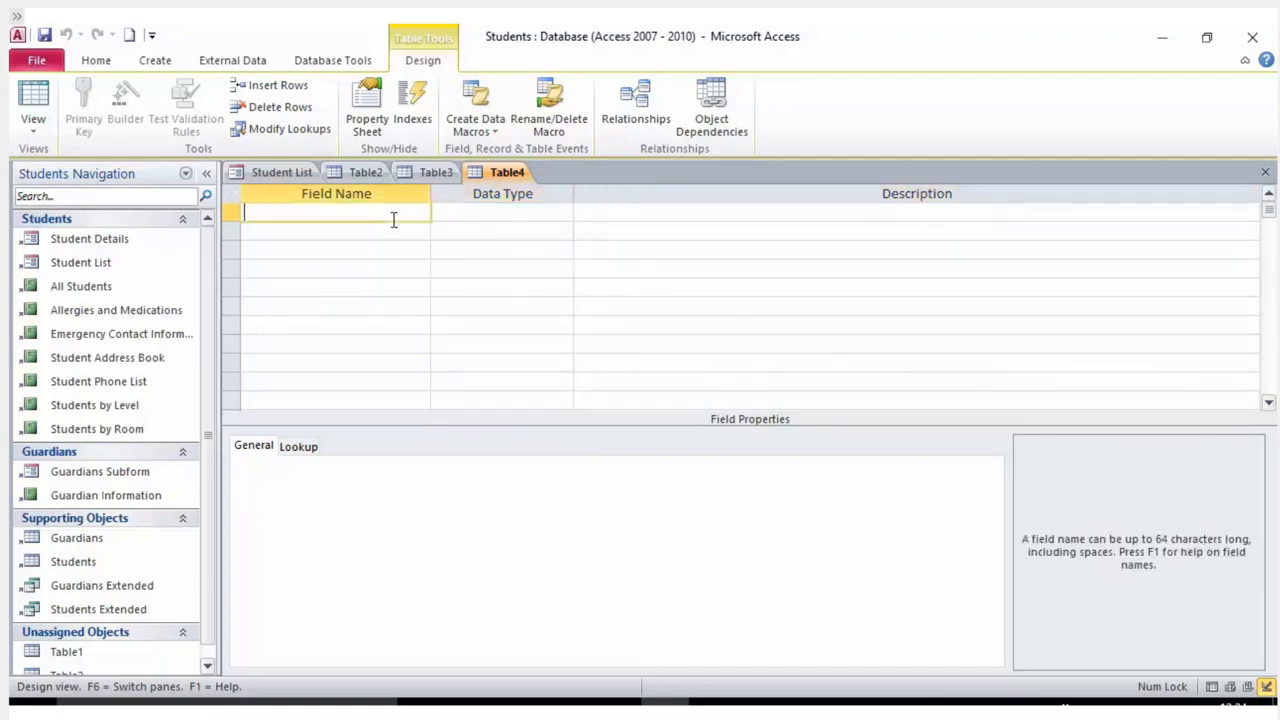
{"action": "type", "text": "Name"}
{"action": "left_click", "coordinate": [486, 216]}
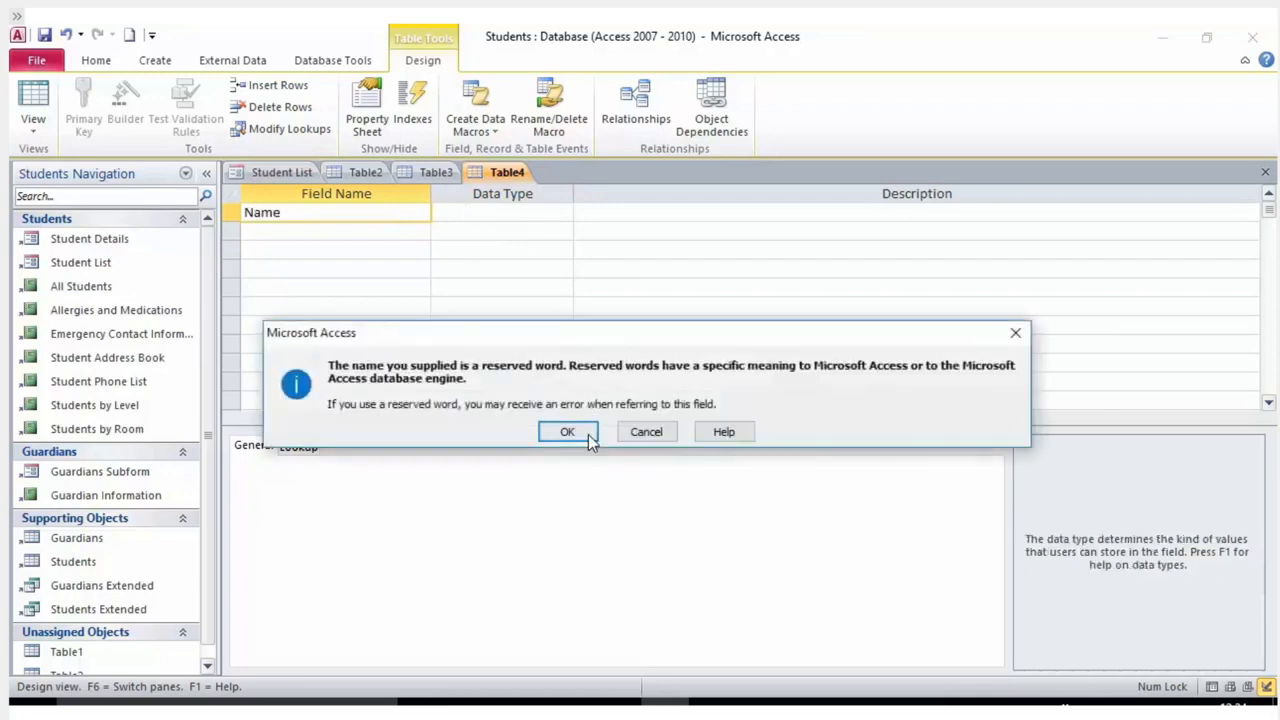
{"action": "left_click", "coordinate": [569, 431]}
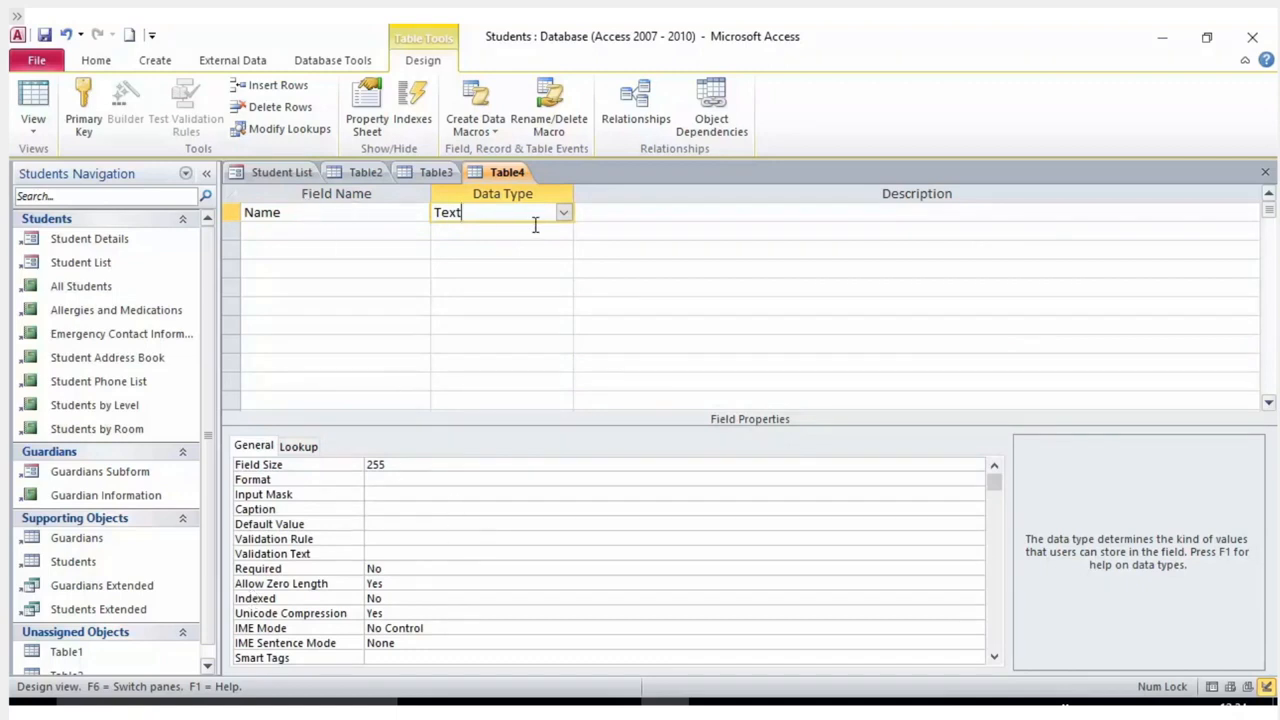
{"action": "left_click", "coordinate": [708, 221]}
{"action": "type", "text": "Name of"}
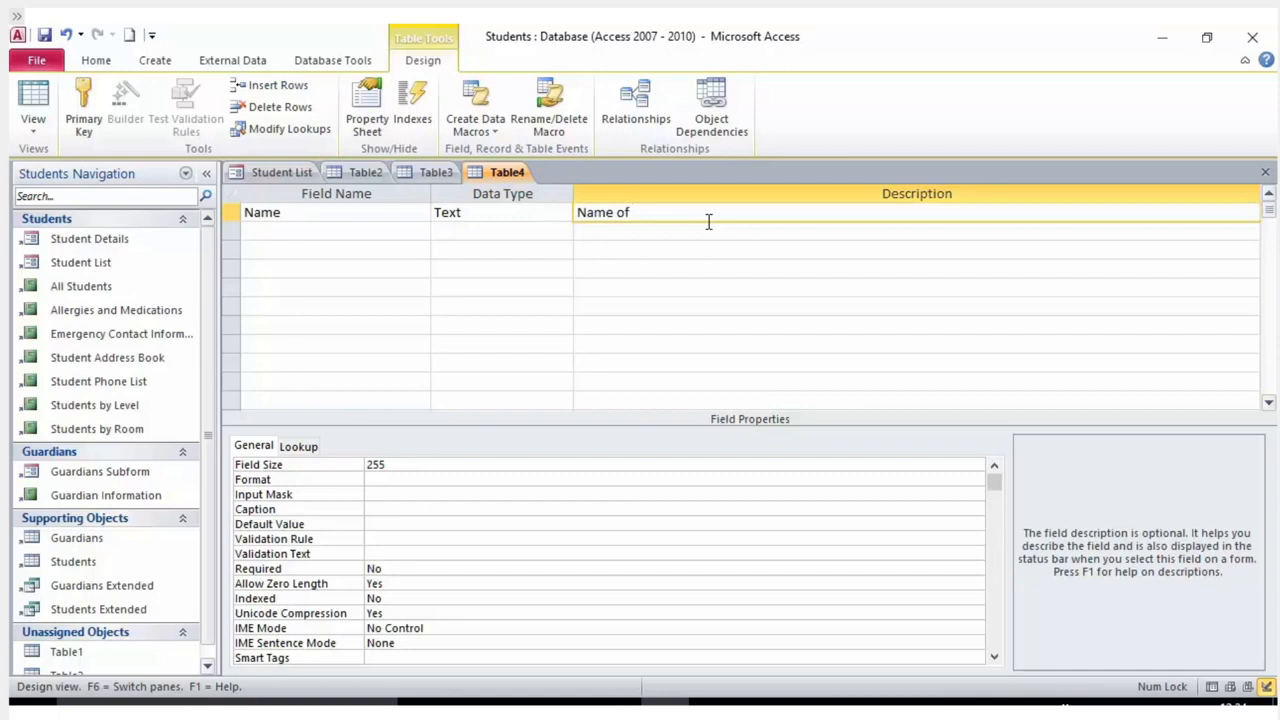
{"action": "type", "text": " student"}
{"action": "left_click", "coordinate": [691, 229]}
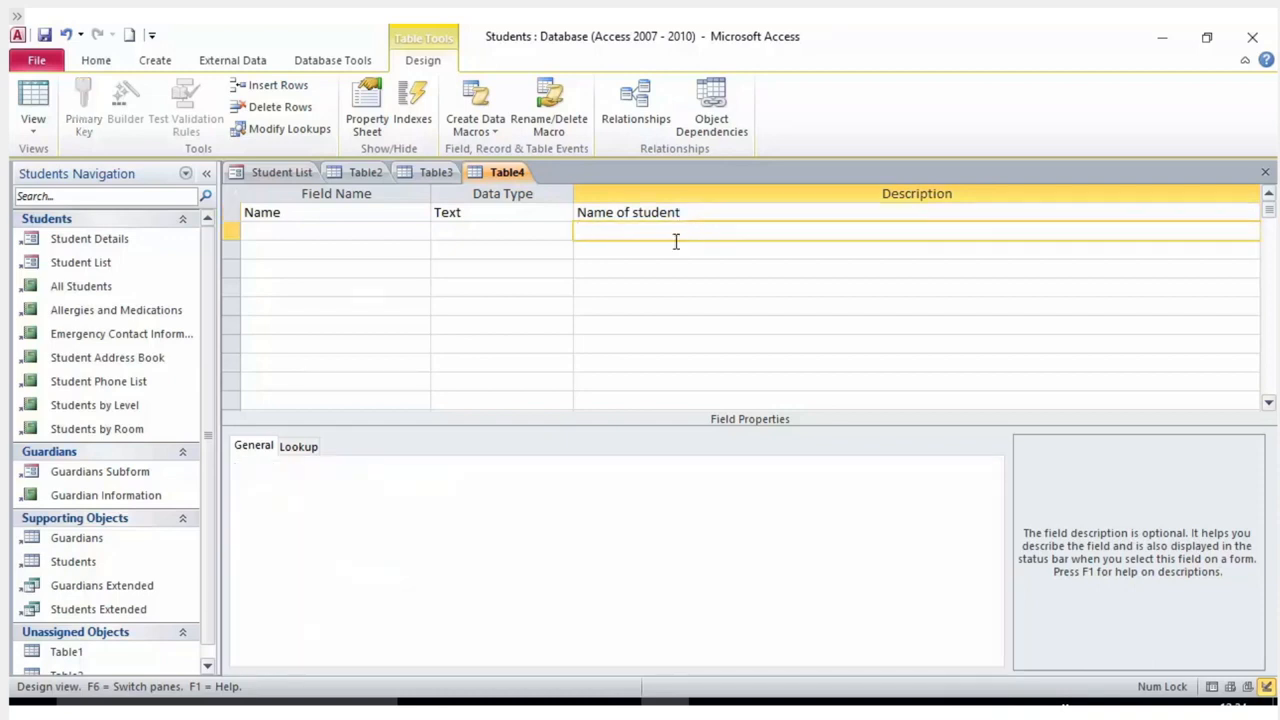
{"action": "left_click", "coordinate": [484, 218]}
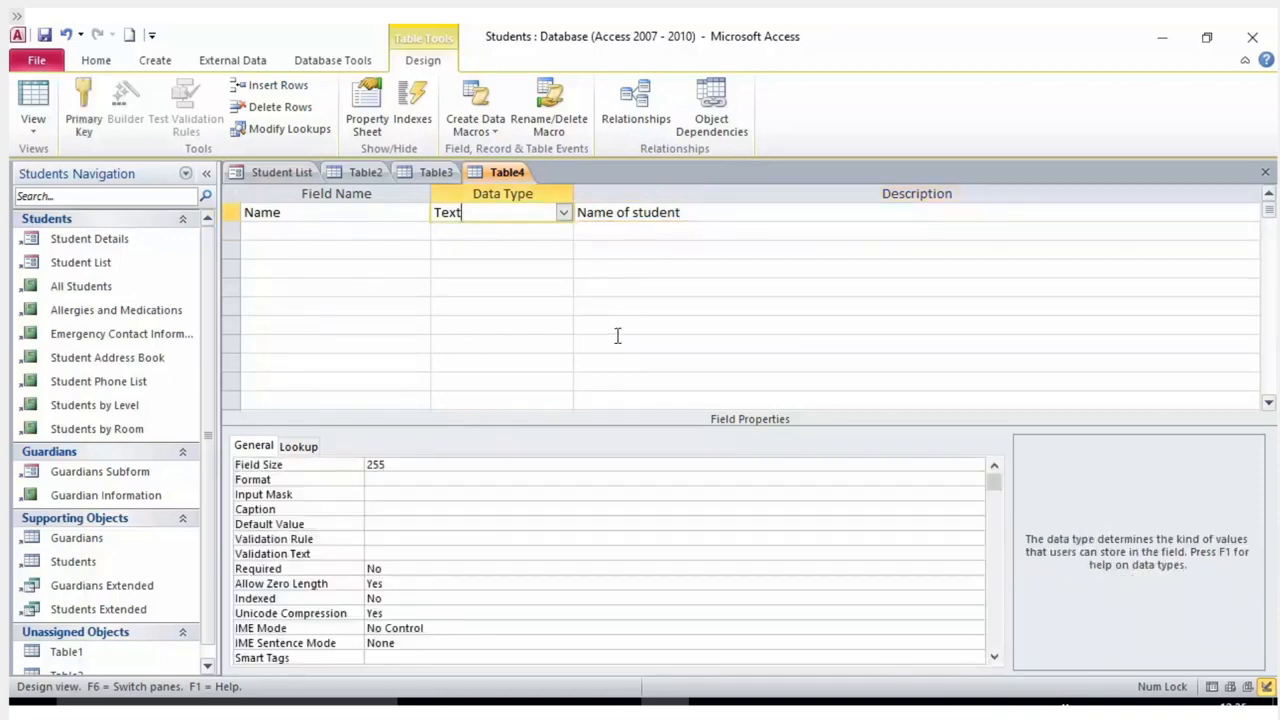
{"action": "scroll", "coordinate": [594, 543], "scroll_direction": "down", "scroll_amount": 1}
{"action": "scroll", "coordinate": [595, 544], "scroll_direction": "up", "scroll_amount": 1}
{"action": "left_click", "coordinate": [325, 227]}
Keep the Name field as Text and check its field size of 255.
{"action": "left_click", "coordinate": [346, 214]}
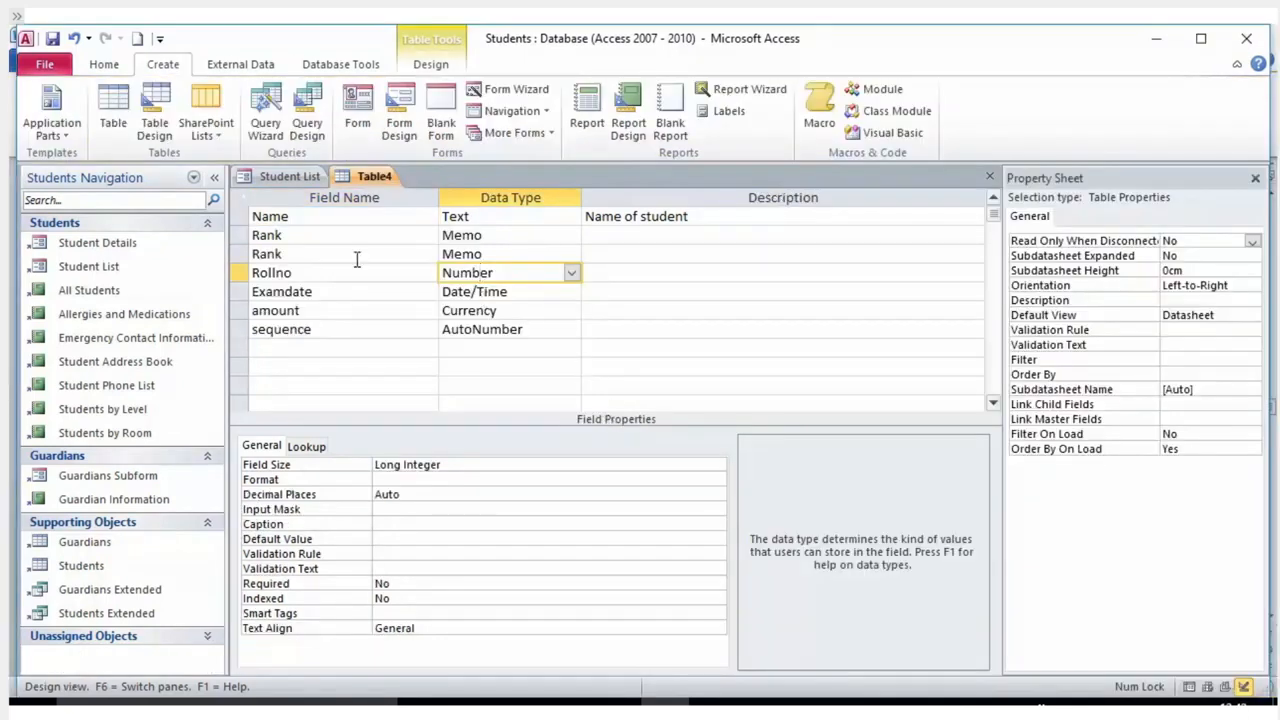
{"action": "left_click", "coordinate": [537, 214]}
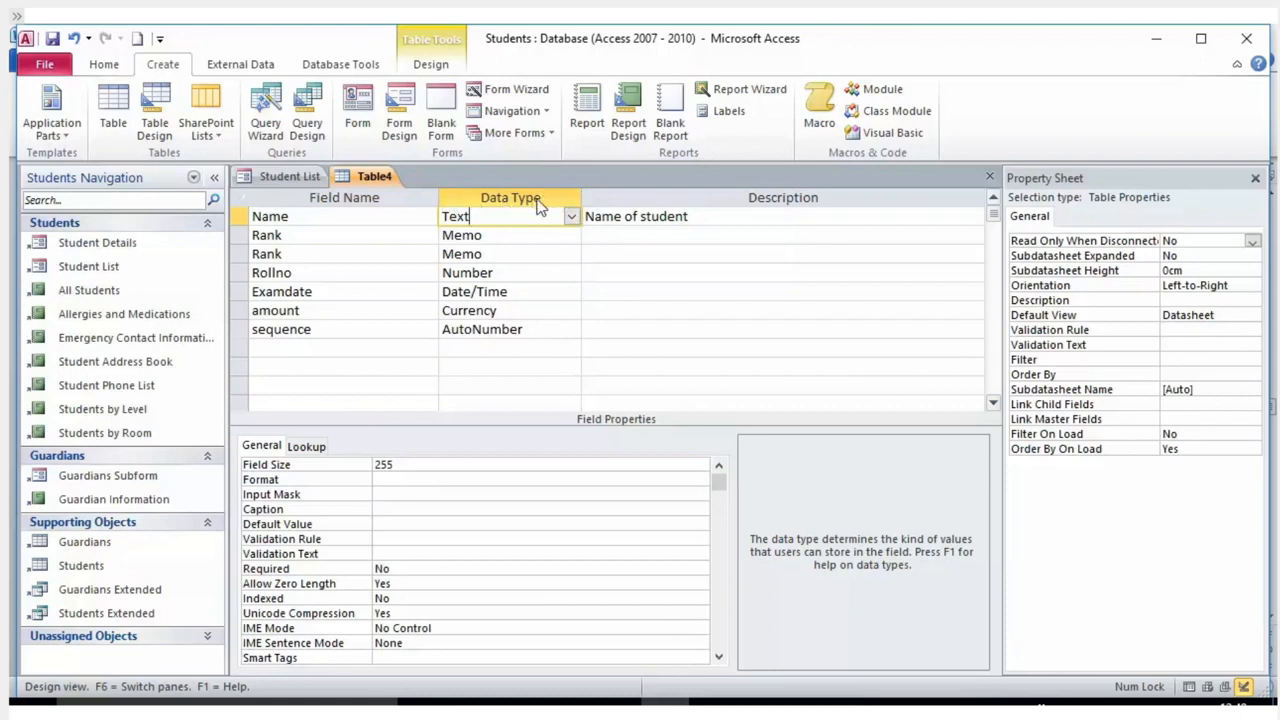
{"action": "left_click", "coordinate": [571, 217]}
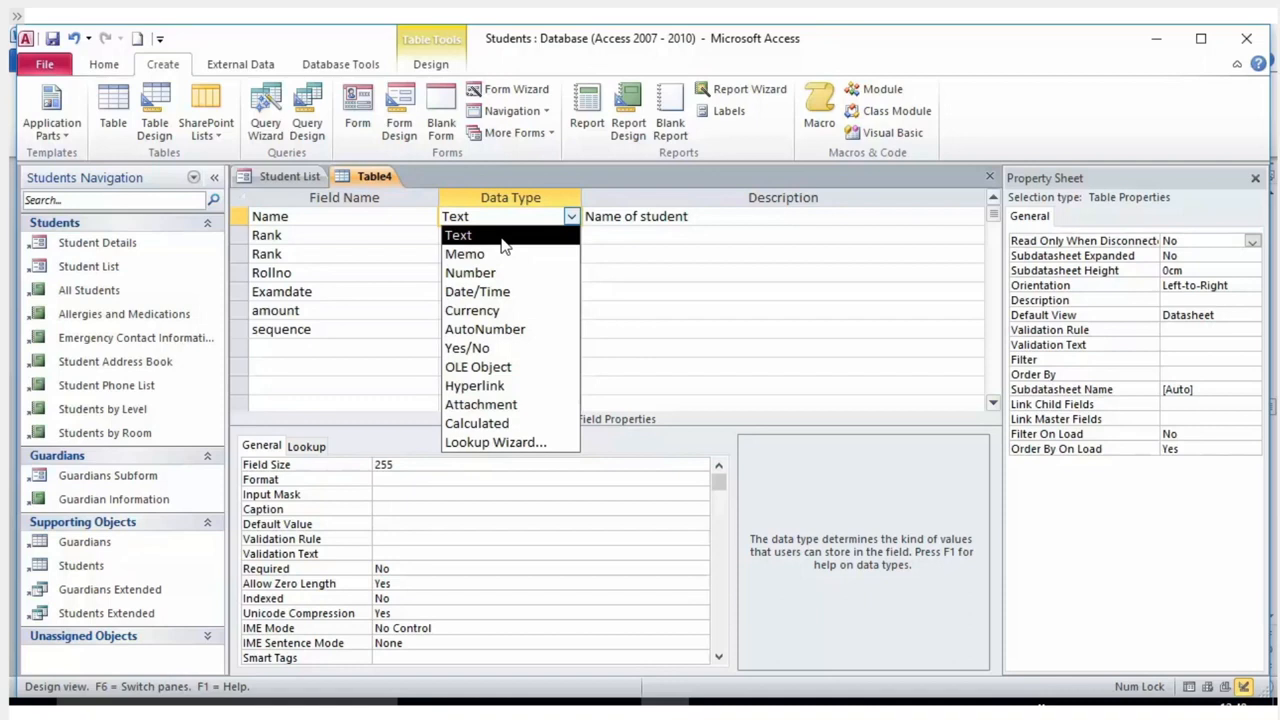
{"action": "left_click", "coordinate": [503, 237]}
{"action": "left_click", "coordinate": [517, 220]}
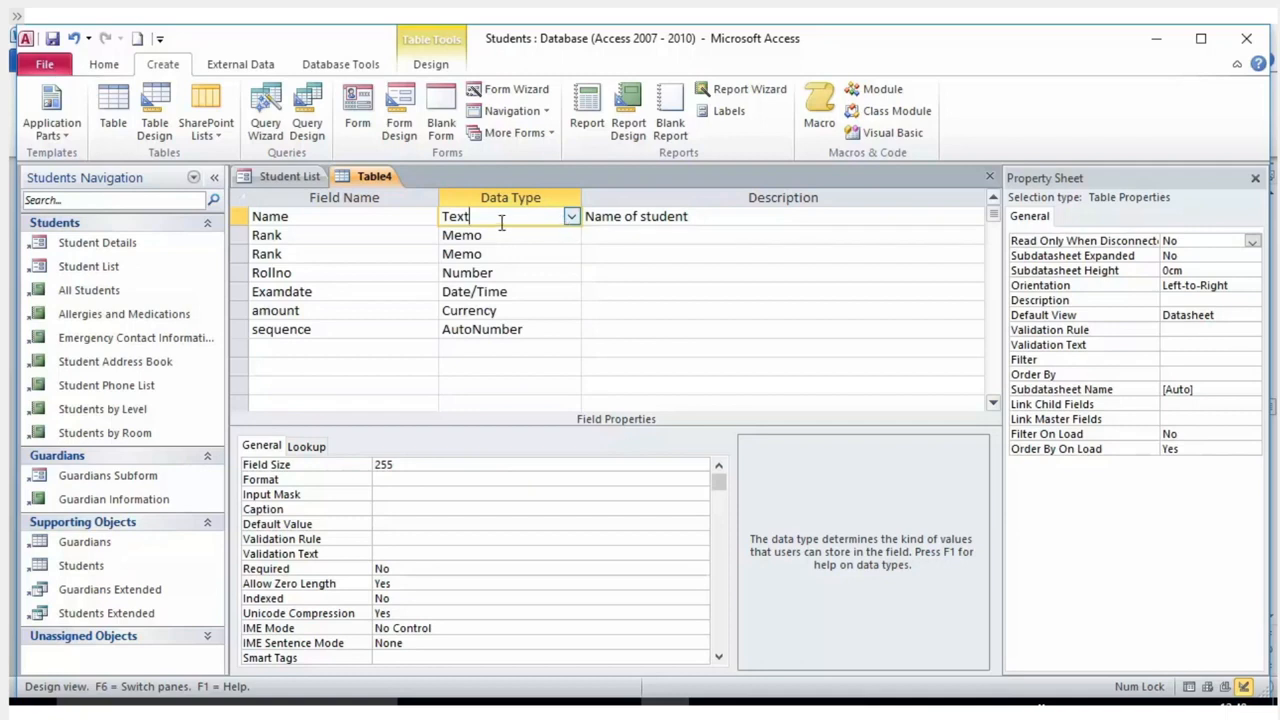
{"action": "left_click", "coordinate": [645, 228]}
{"action": "left_click", "coordinate": [543, 217]}
{"action": "left_click", "coordinate": [375, 466]}
{"action": "left_click", "coordinate": [345, 460]}
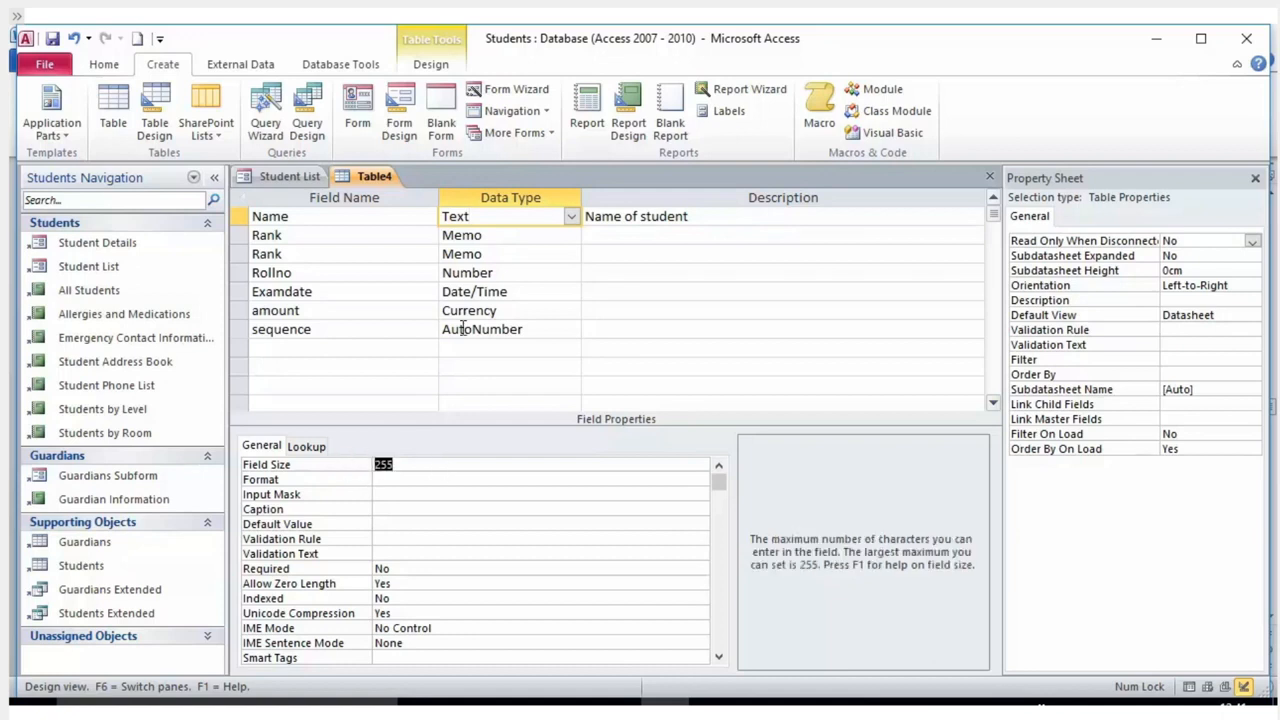
Give the first Rank memo field default value 65538, then view the second Rank and Rollno fields.
{"action": "left_click", "coordinate": [505, 238]}
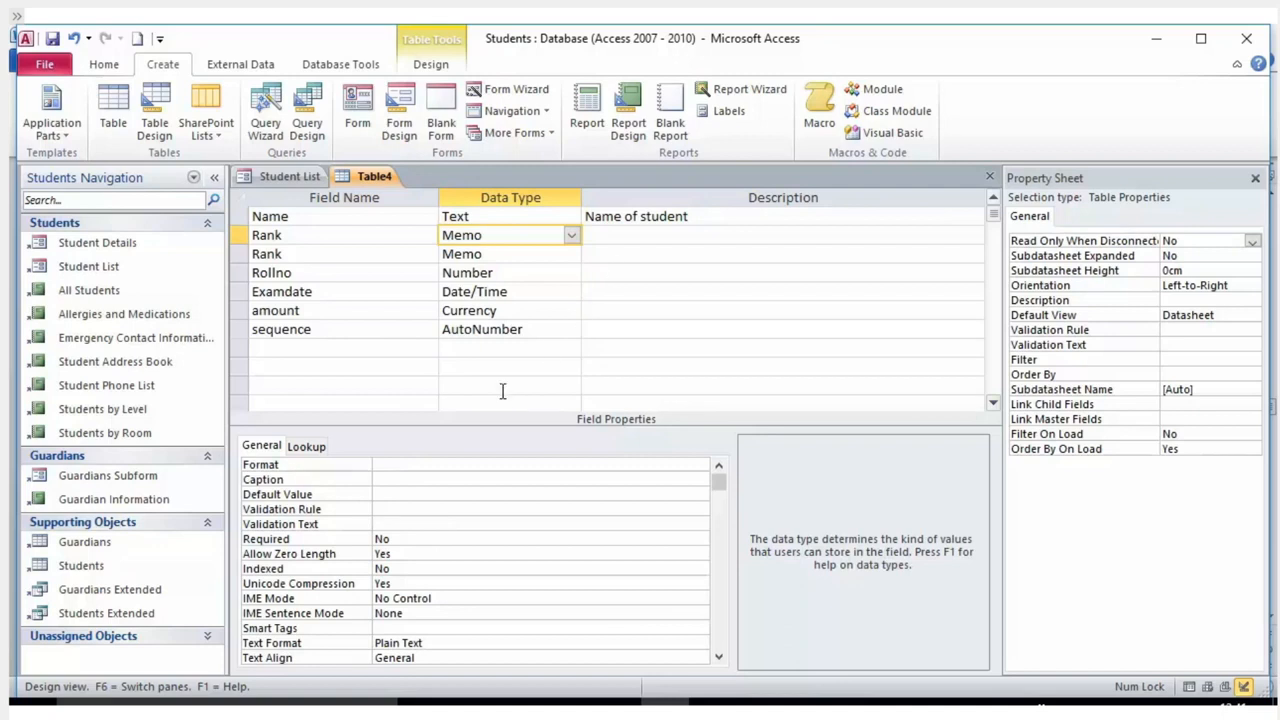
{"action": "left_click", "coordinate": [429, 493]}
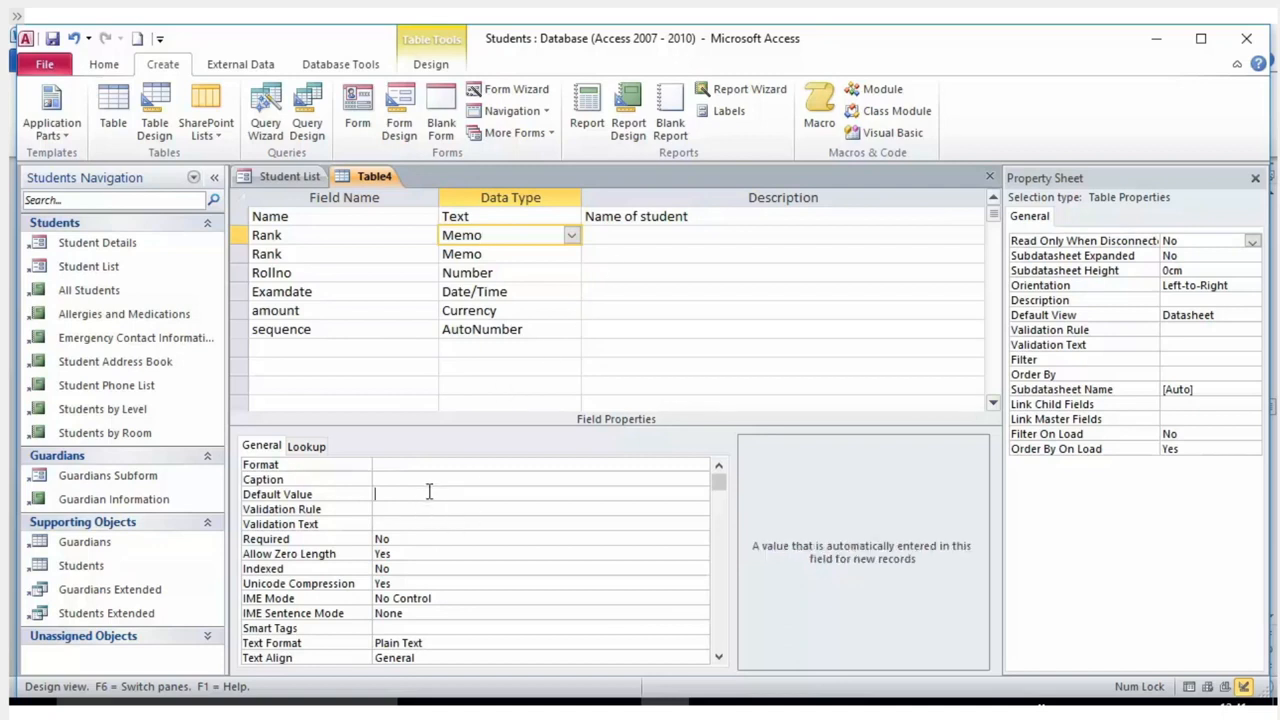
{"action": "left_click", "coordinate": [502, 510]}
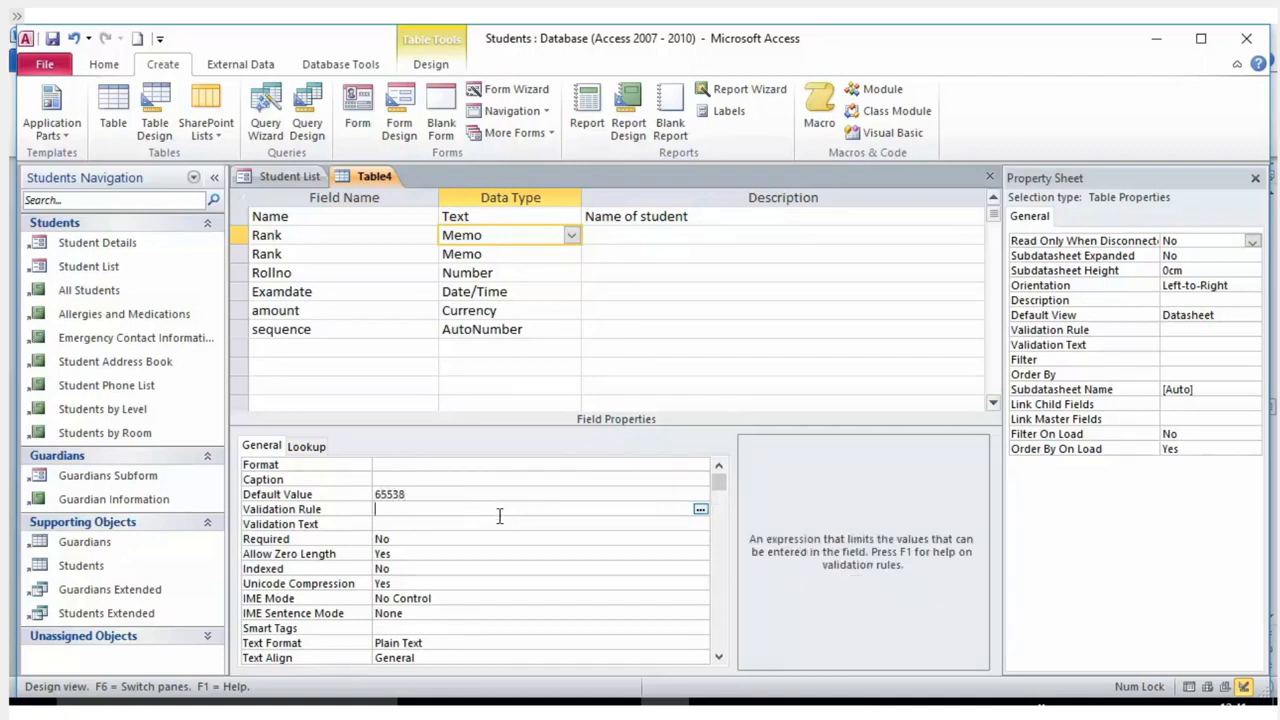
{"action": "left_click", "coordinate": [502, 482]}
{"action": "left_click", "coordinate": [490, 491]}
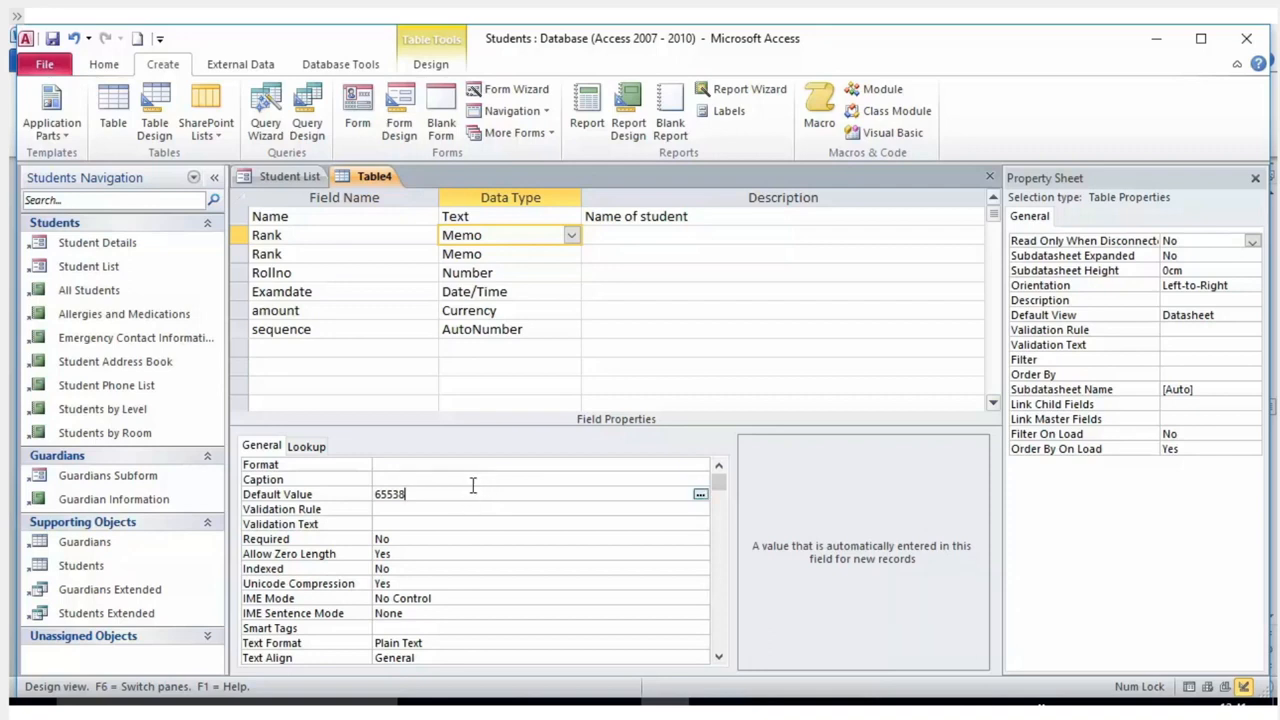
{"action": "left_click", "coordinate": [530, 257]}
{"action": "left_click", "coordinate": [531, 272]}
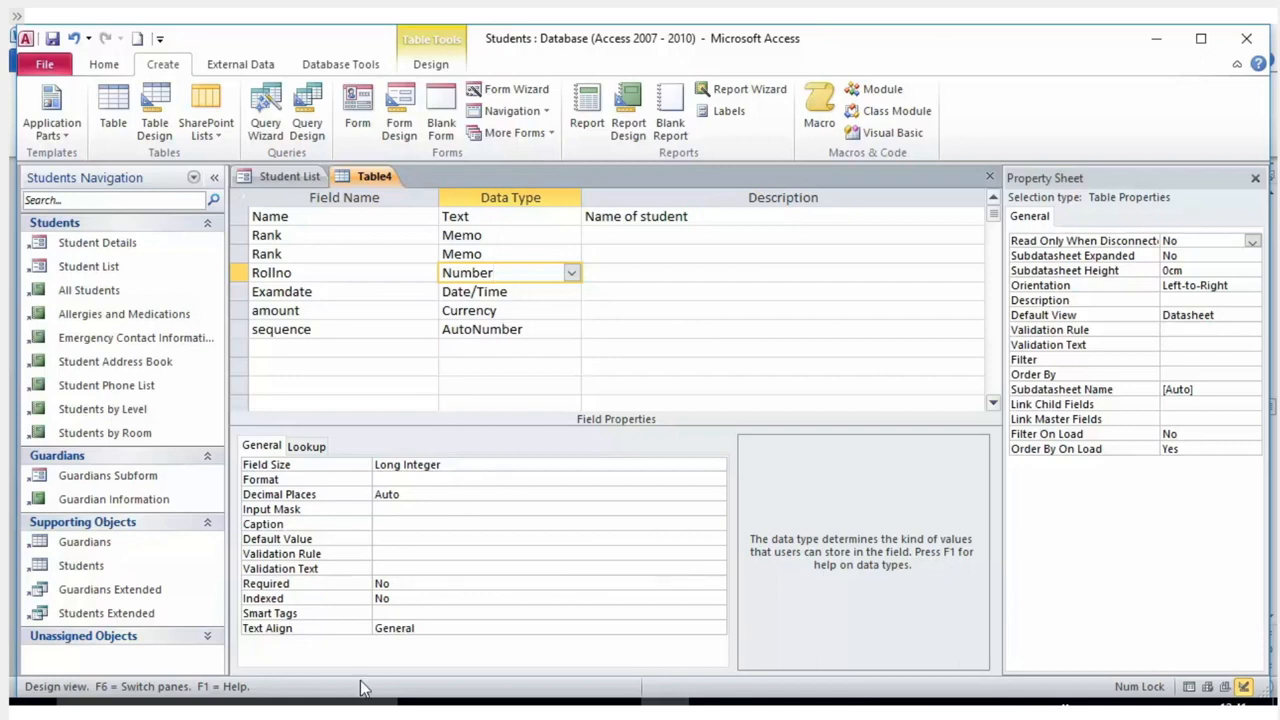
Make the sequence field AutoNumber with New Values set to Increment, after viewing Examdate and amount.
{"action": "left_click", "coordinate": [563, 297]}
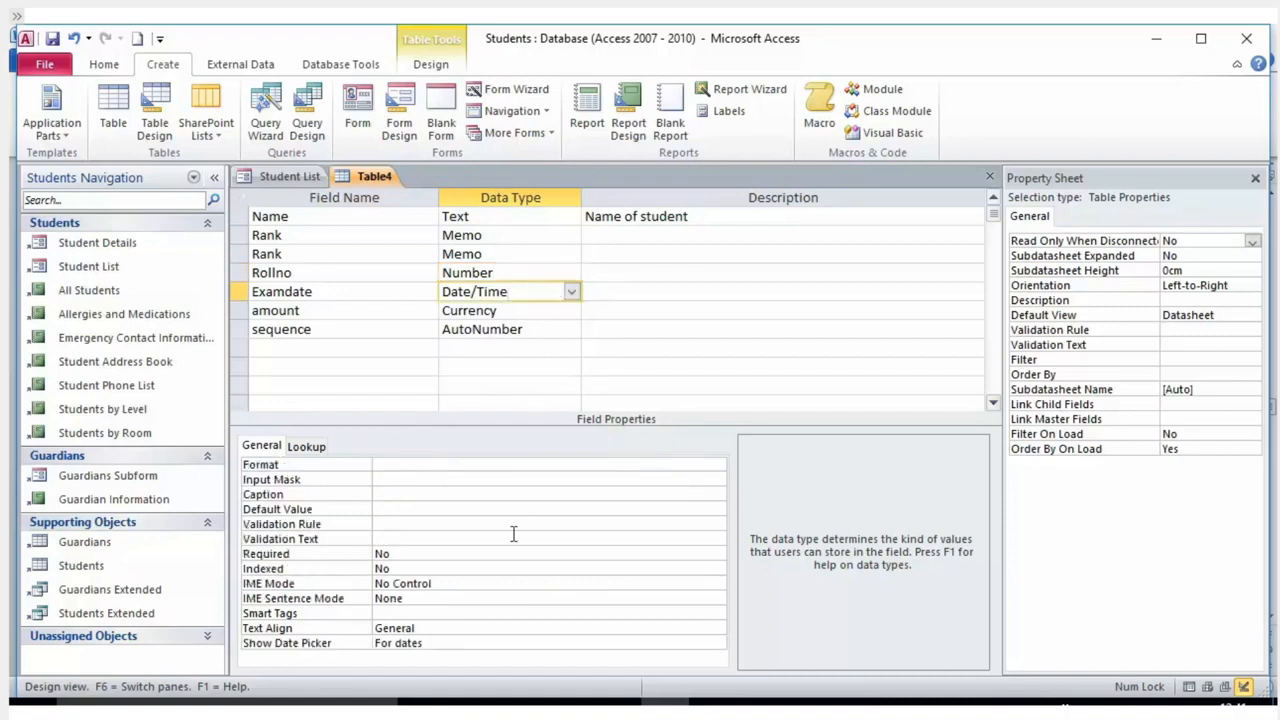
{"action": "left_click", "coordinate": [564, 312]}
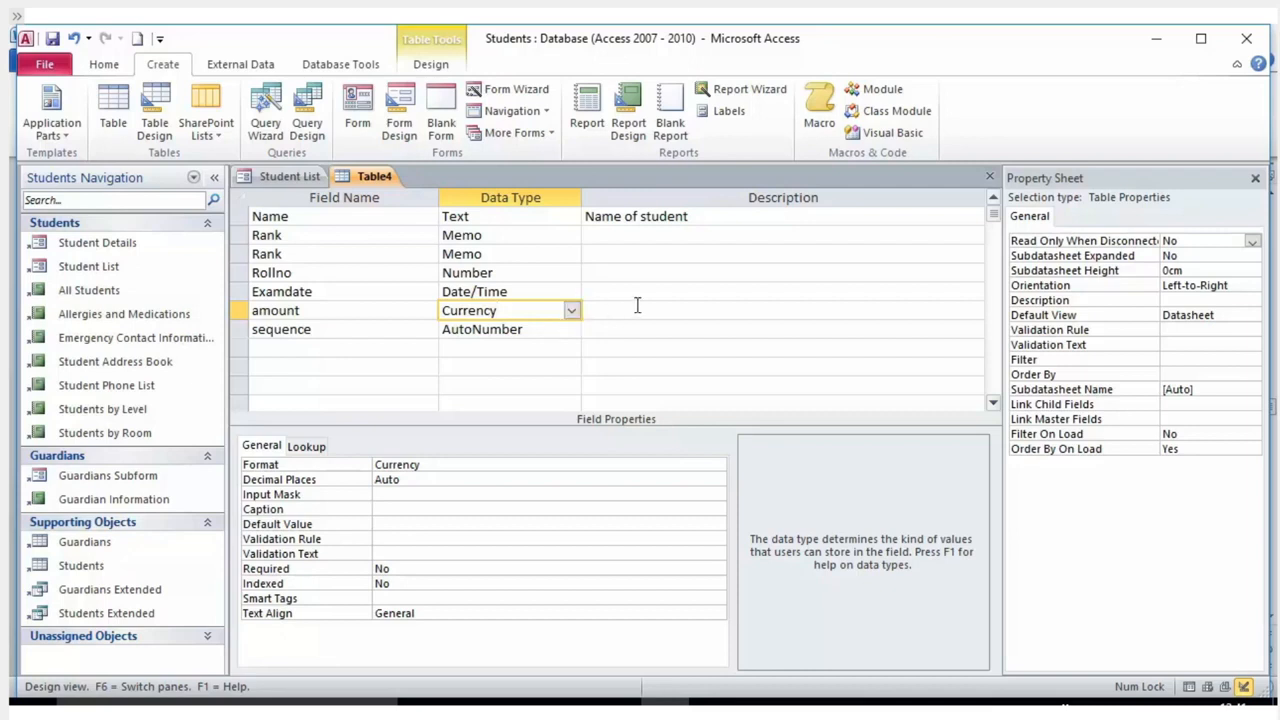
{"action": "left_click", "coordinate": [571, 330]}
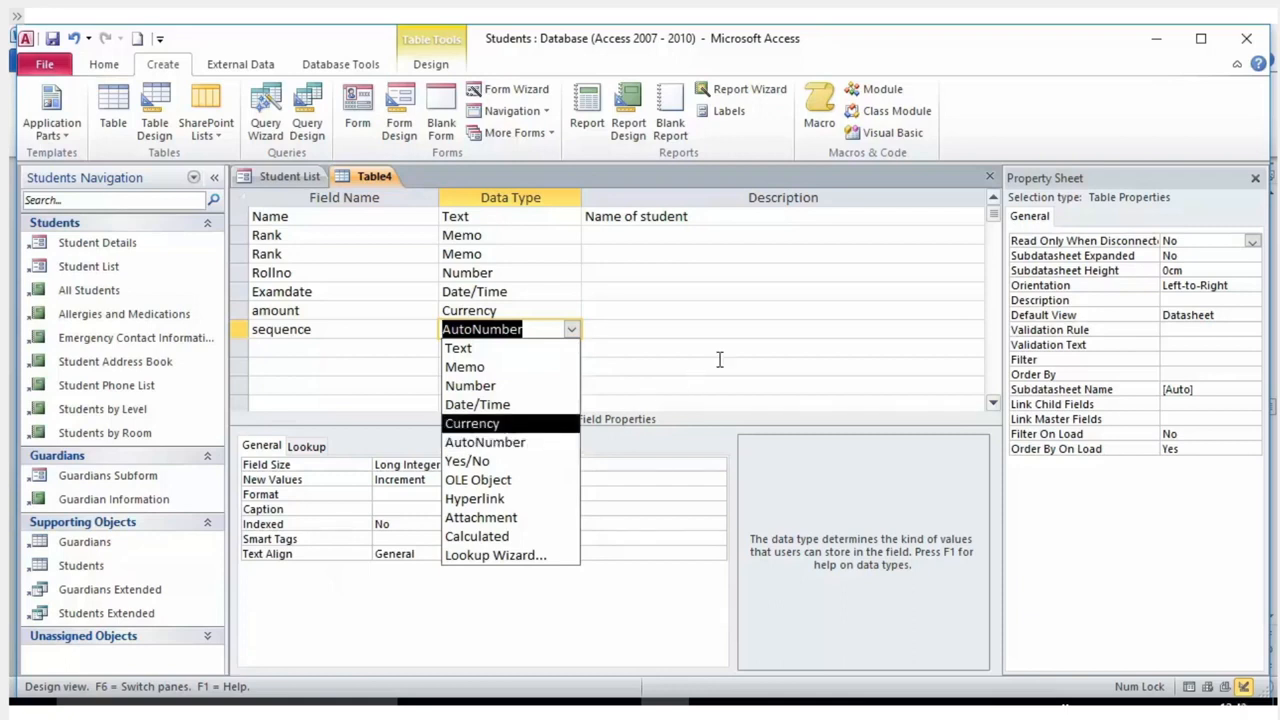
{"action": "left_click", "coordinate": [662, 364]}
{"action": "left_click", "coordinate": [540, 330]}
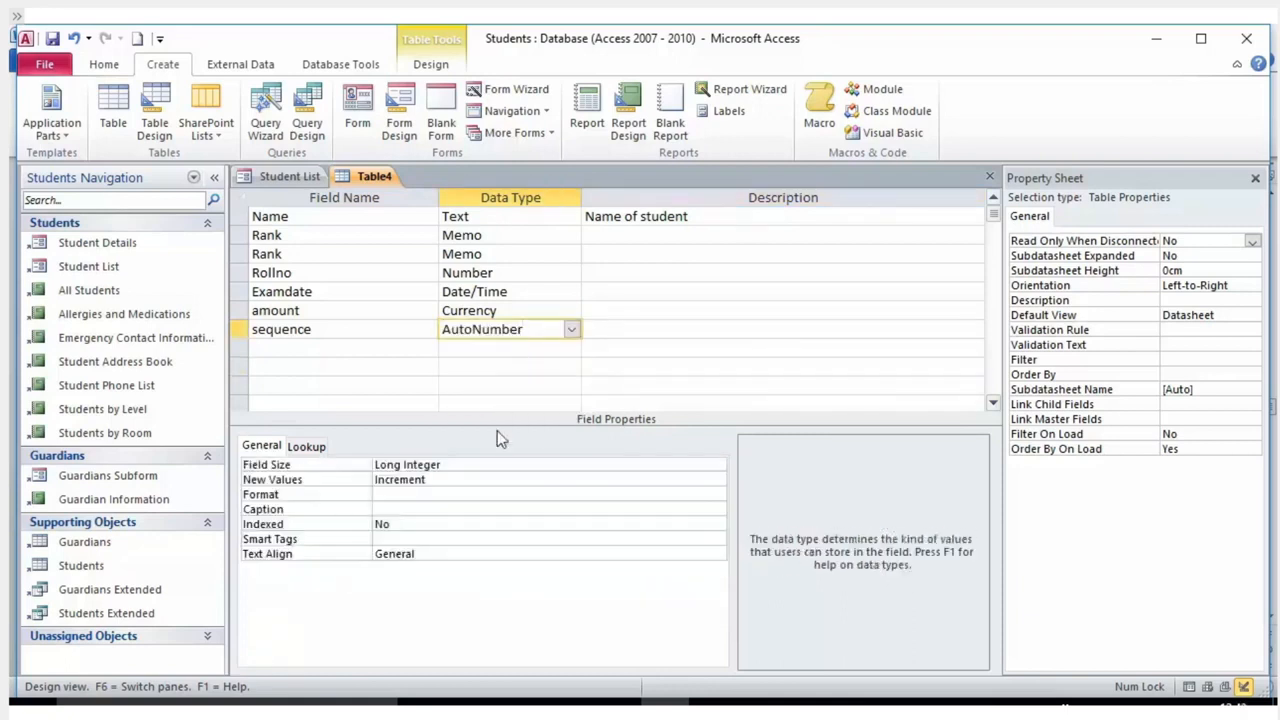
{"action": "left_click_drag", "start_coordinate": [432, 479], "coordinate": [348, 474]}
{"action": "left_click", "coordinate": [464, 476]}
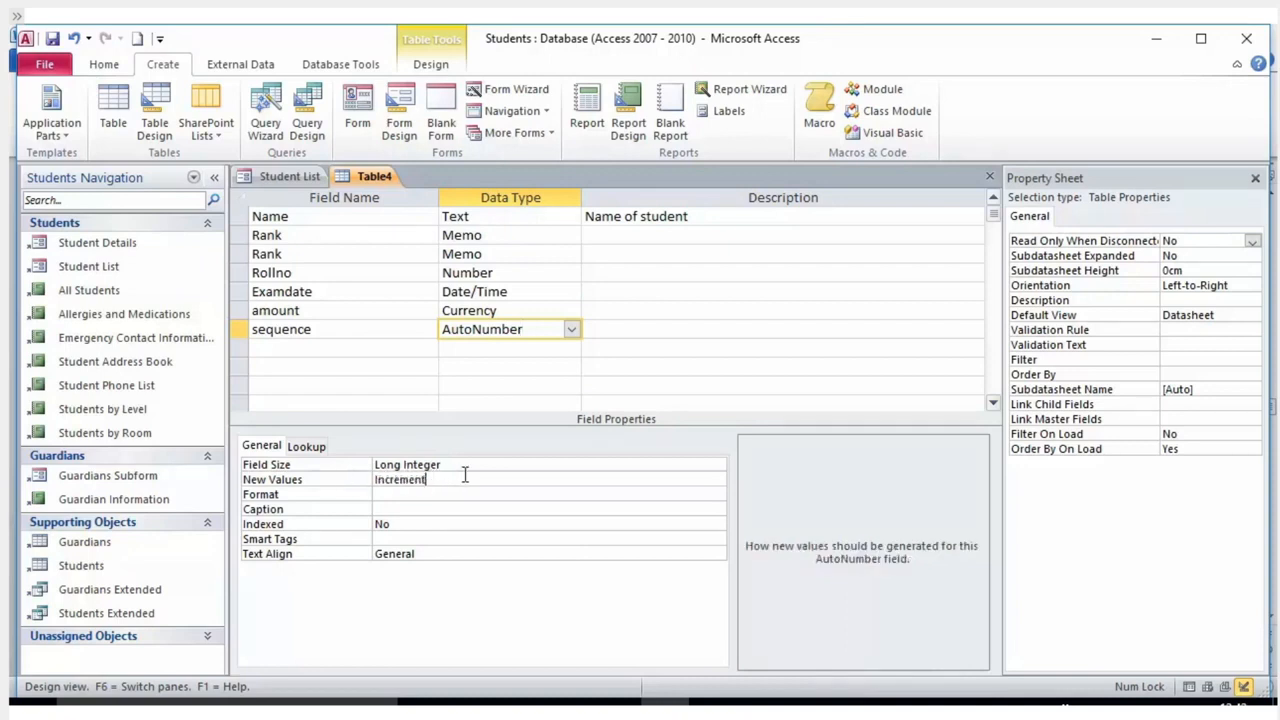
{"action": "left_click", "coordinate": [282, 482]}
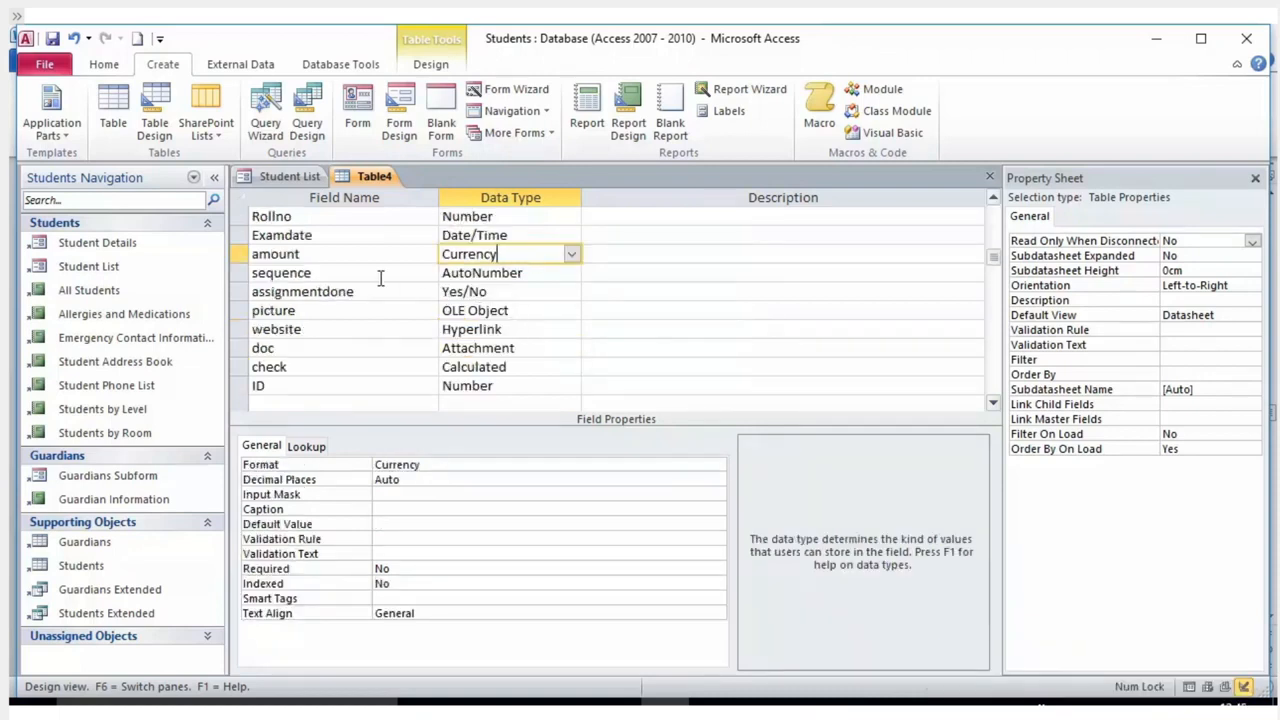
{"action": "scroll", "coordinate": [545, 200], "scroll_direction": "up", "scroll_amount": 1}
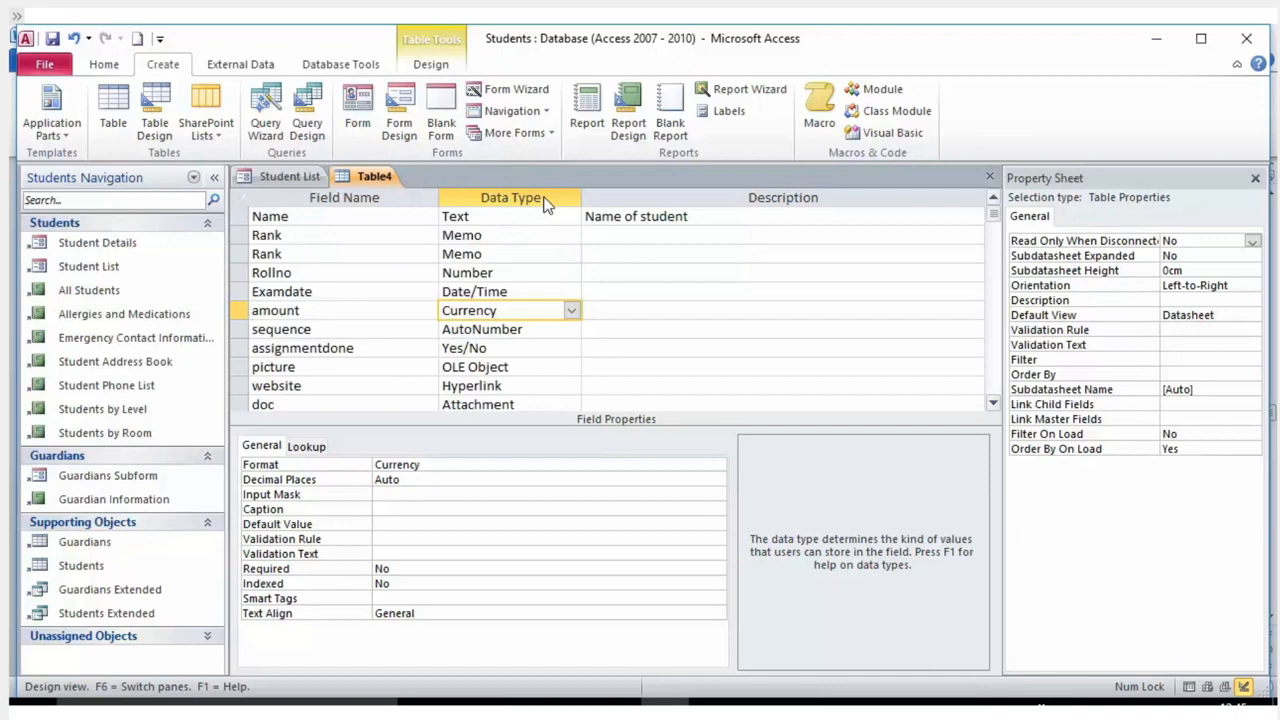
{"action": "scroll", "coordinate": [312, 368], "scroll_direction": "down", "scroll_amount": 1}
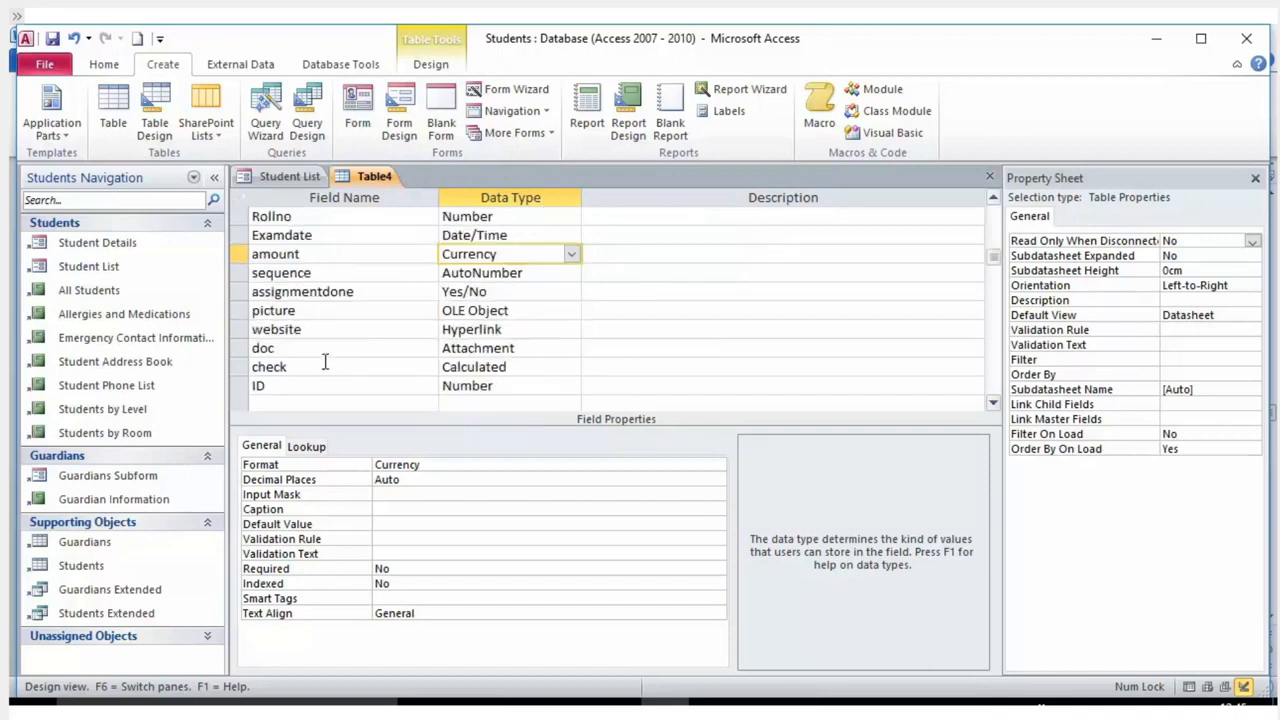
{"action": "left_click", "coordinate": [477, 291]}
{"action": "left_click", "coordinate": [571, 291]}
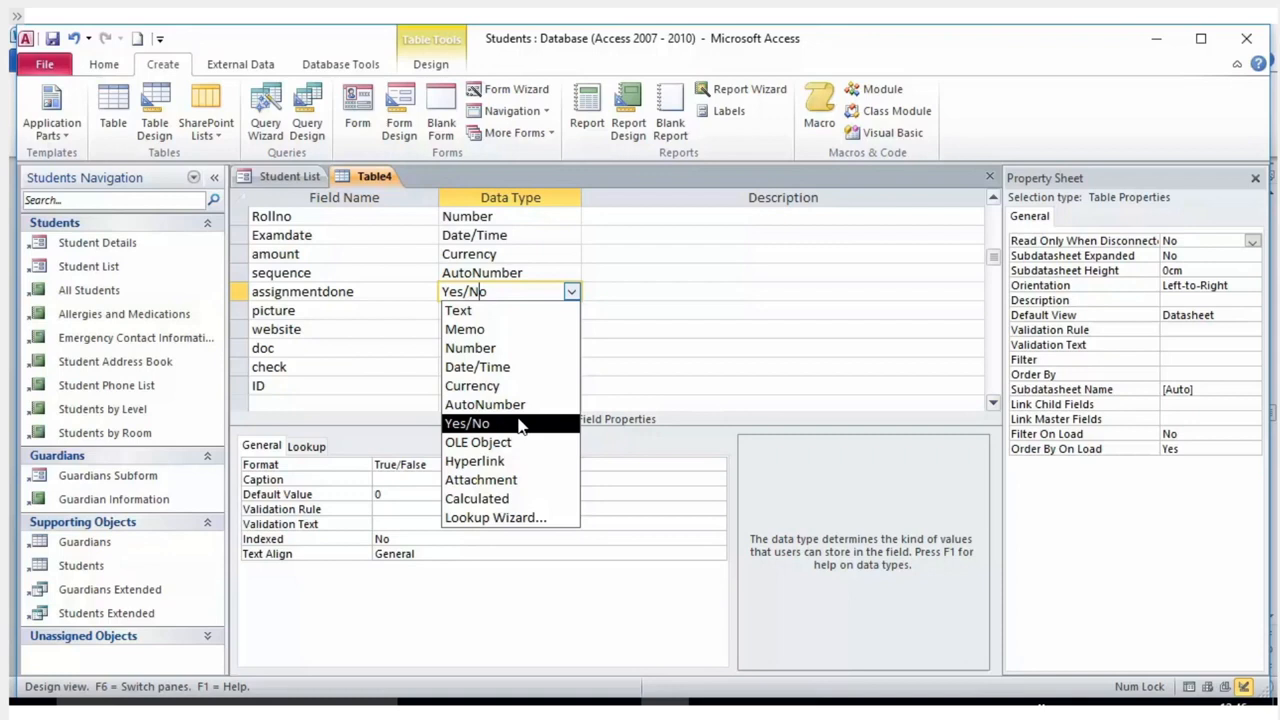
{"action": "left_click", "coordinate": [519, 423]}
{"action": "left_click", "coordinate": [428, 464]}
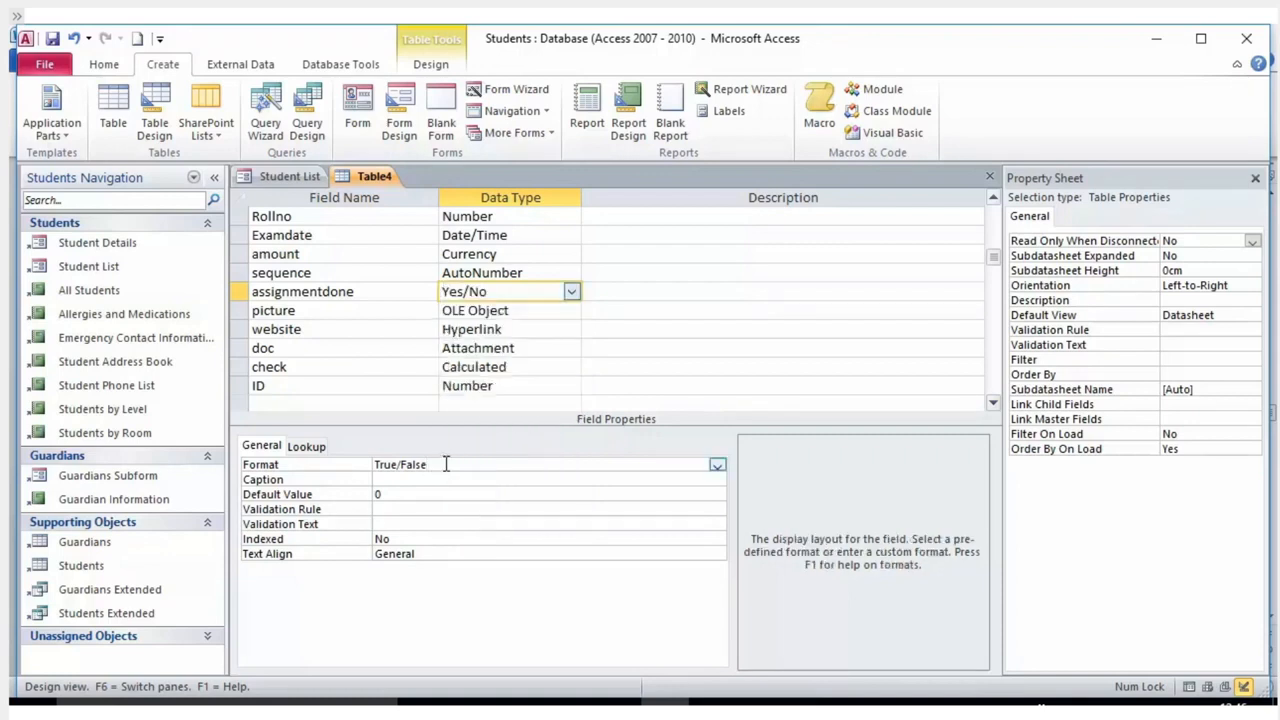
{"action": "left_click_drag", "start_coordinate": [428, 464], "coordinate": [358, 460]}
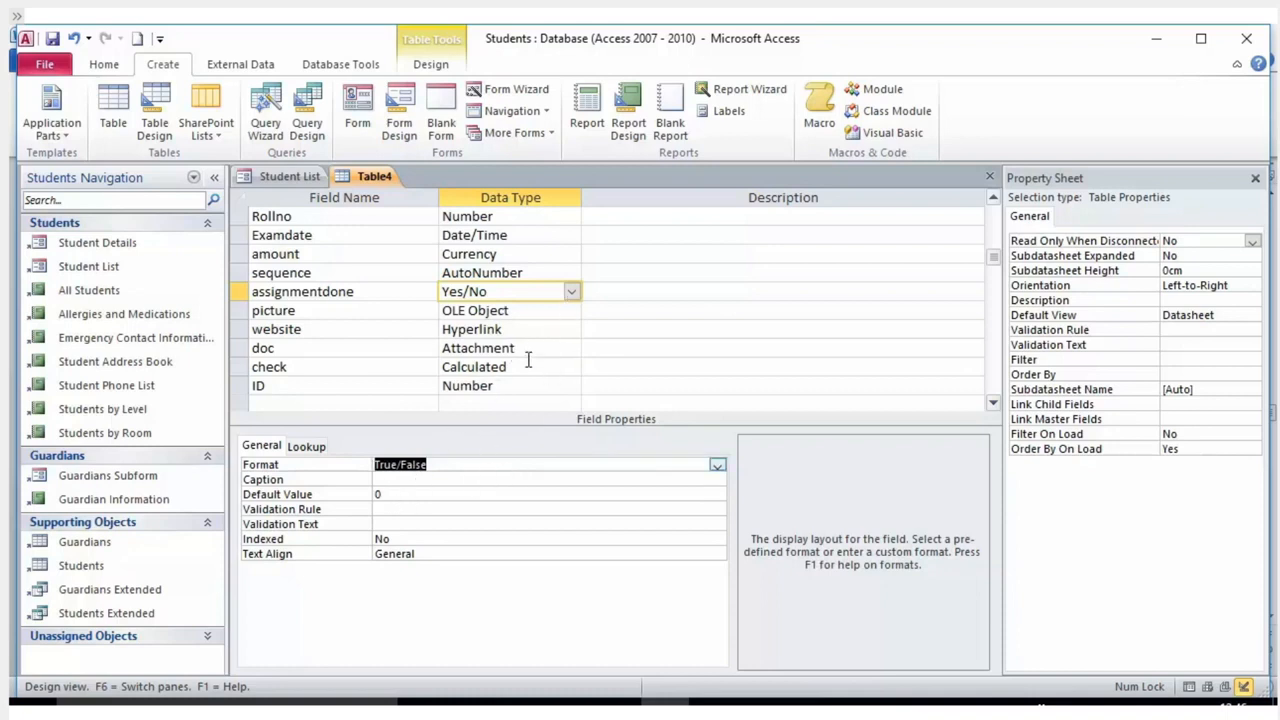
{"action": "left_click", "coordinate": [558, 312]}
{"action": "left_click", "coordinate": [571, 310]}
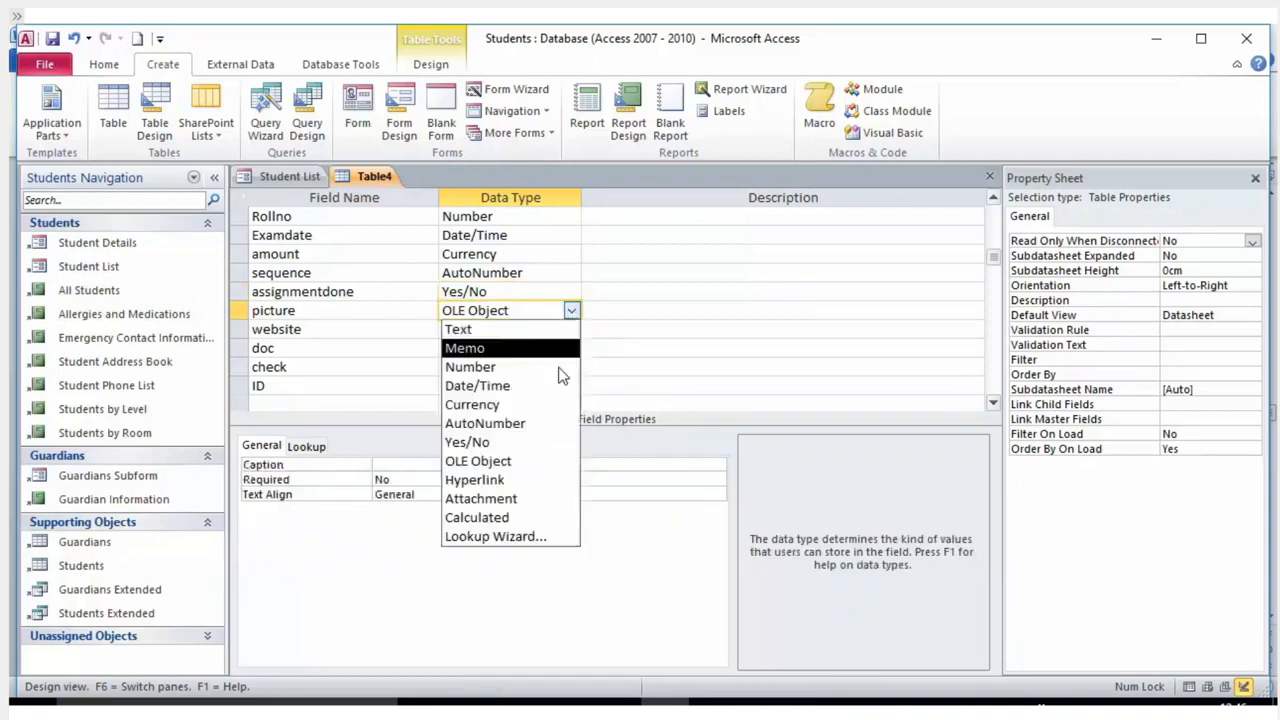
{"action": "left_click", "coordinate": [505, 468]}
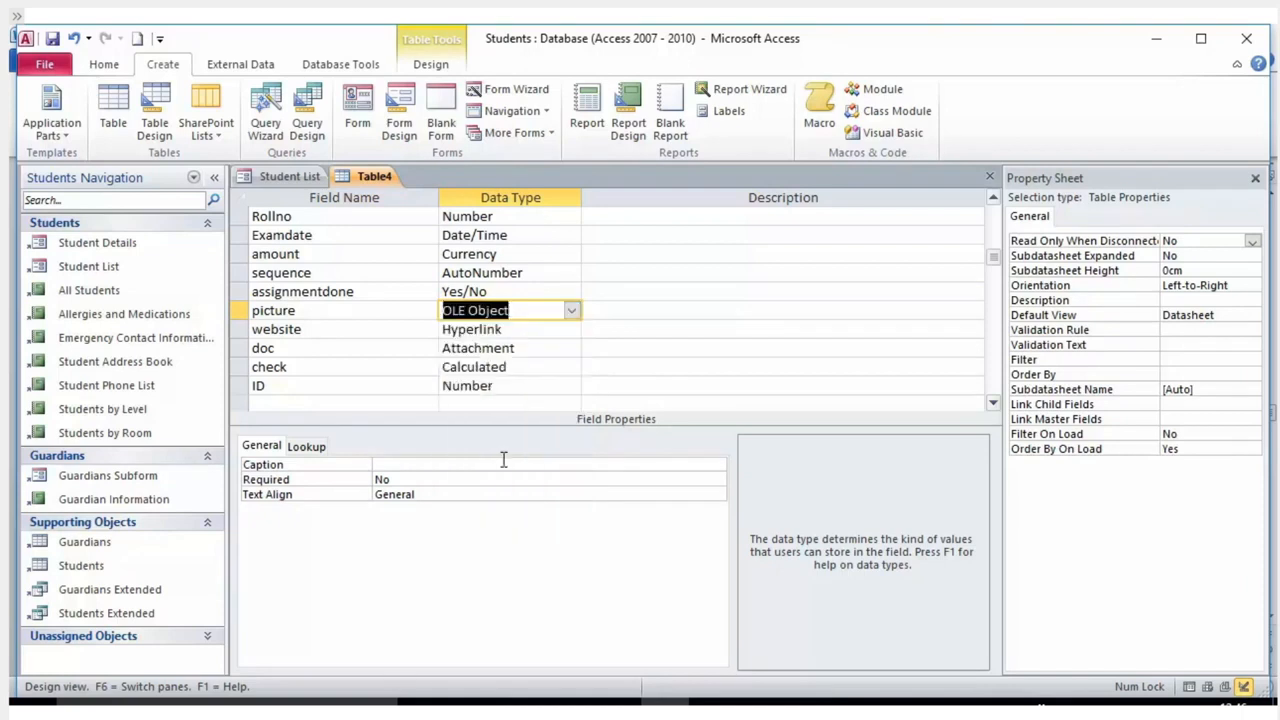
{"action": "left_click", "coordinate": [547, 336]}
{"action": "left_click", "coordinate": [569, 332]}
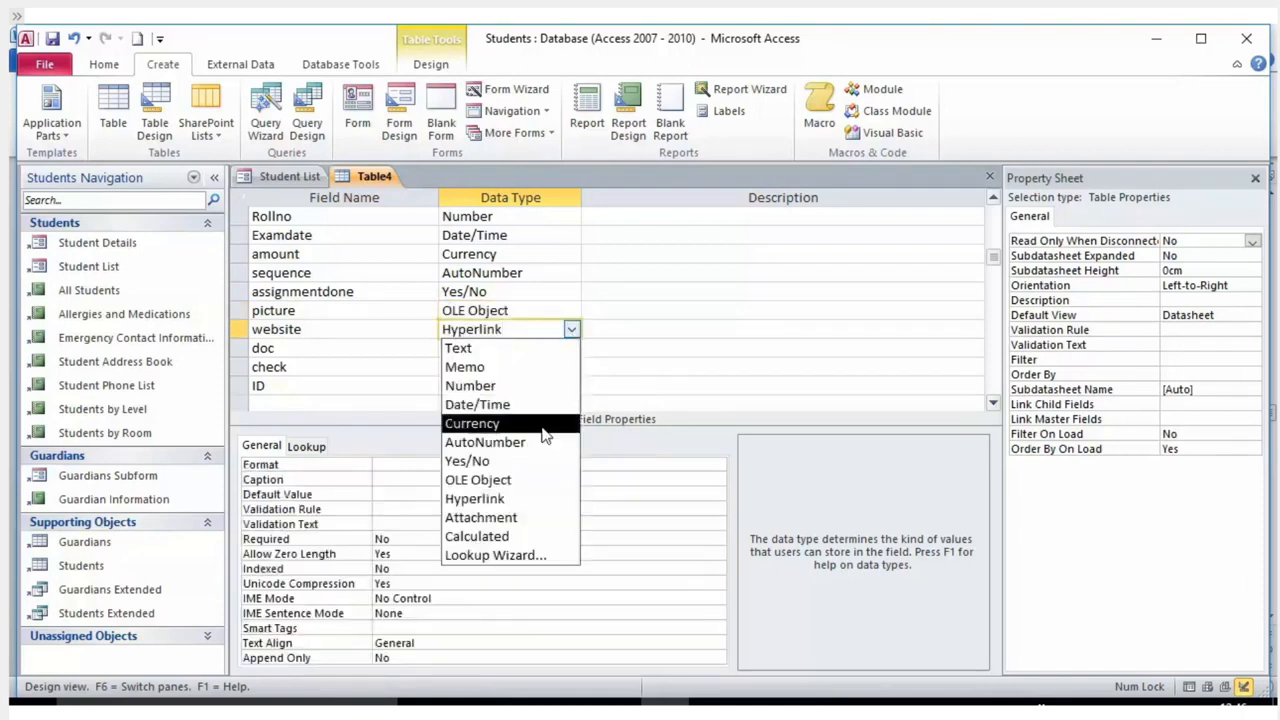
Keep website as Hyperlink, doc as Attachment and check as Calculated, then open ID's data type list.
{"action": "left_click", "coordinate": [520, 505]}
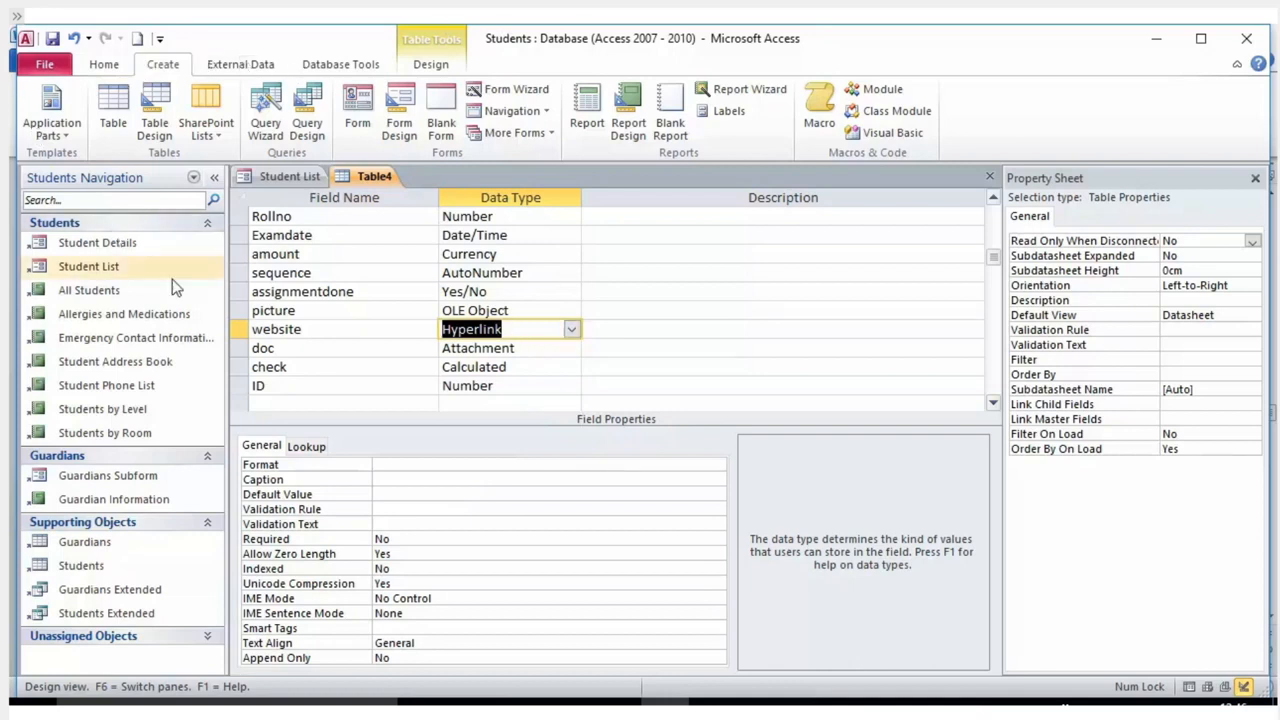
{"action": "left_click", "coordinate": [542, 350]}
{"action": "left_click", "coordinate": [572, 350]}
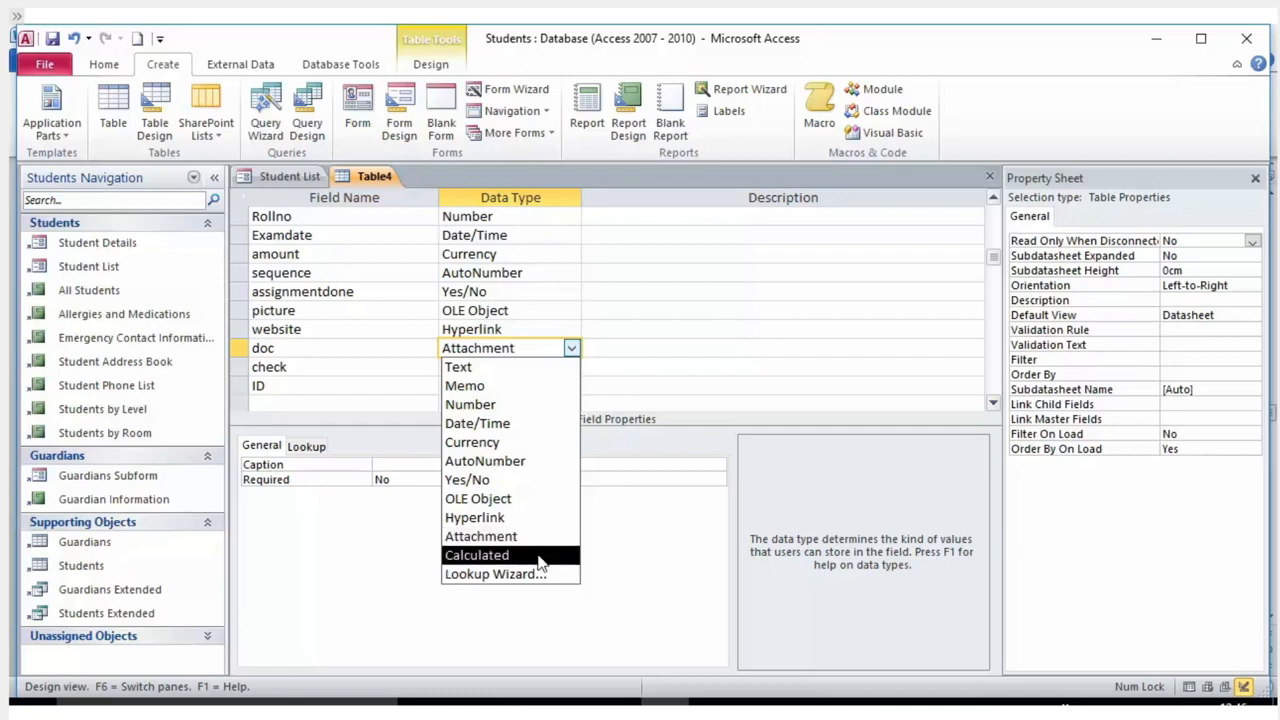
{"action": "left_click", "coordinate": [490, 536]}
{"action": "left_click", "coordinate": [571, 367]}
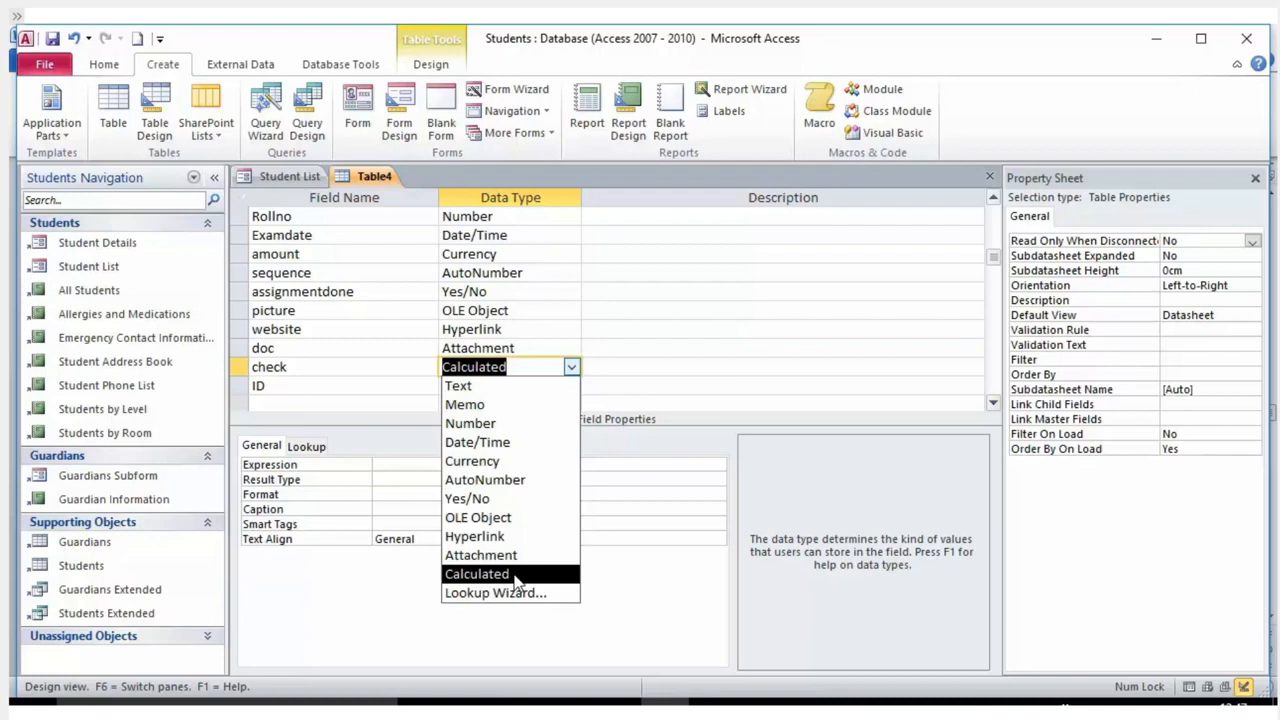
{"action": "left_click", "coordinate": [715, 360]}
{"action": "left_click", "coordinate": [542, 390]}
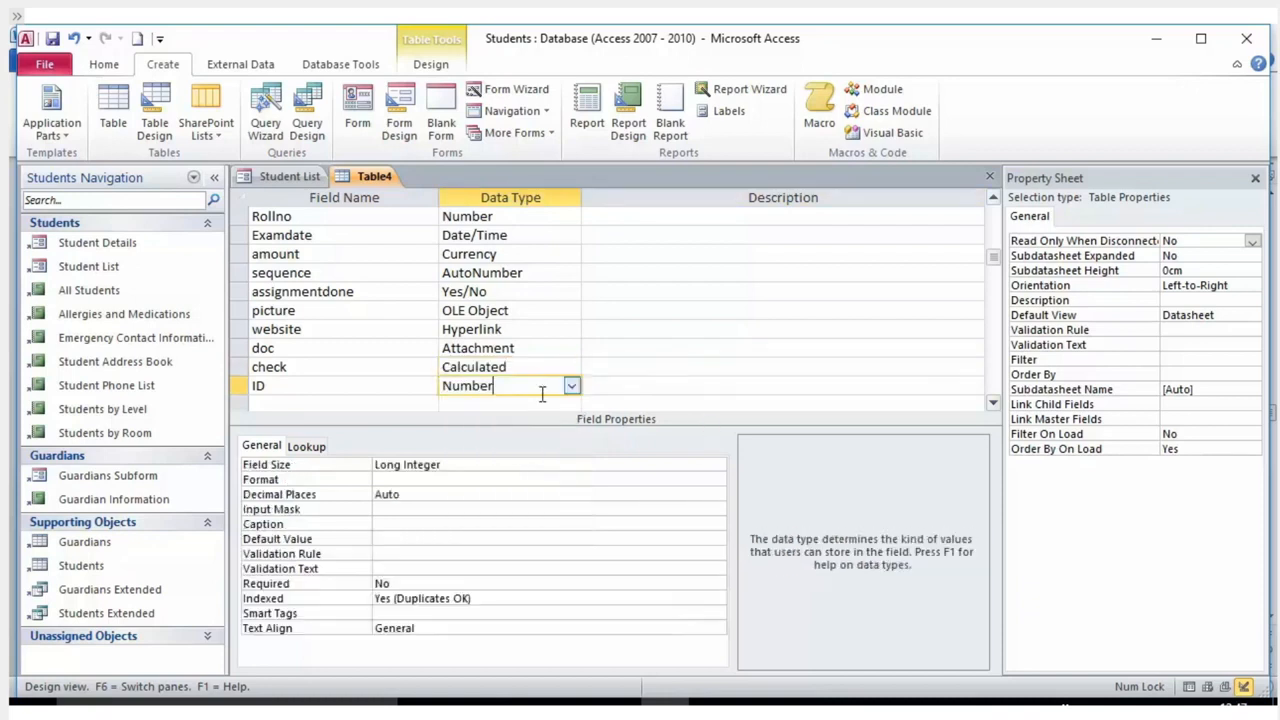
{"action": "left_click", "coordinate": [572, 386]}
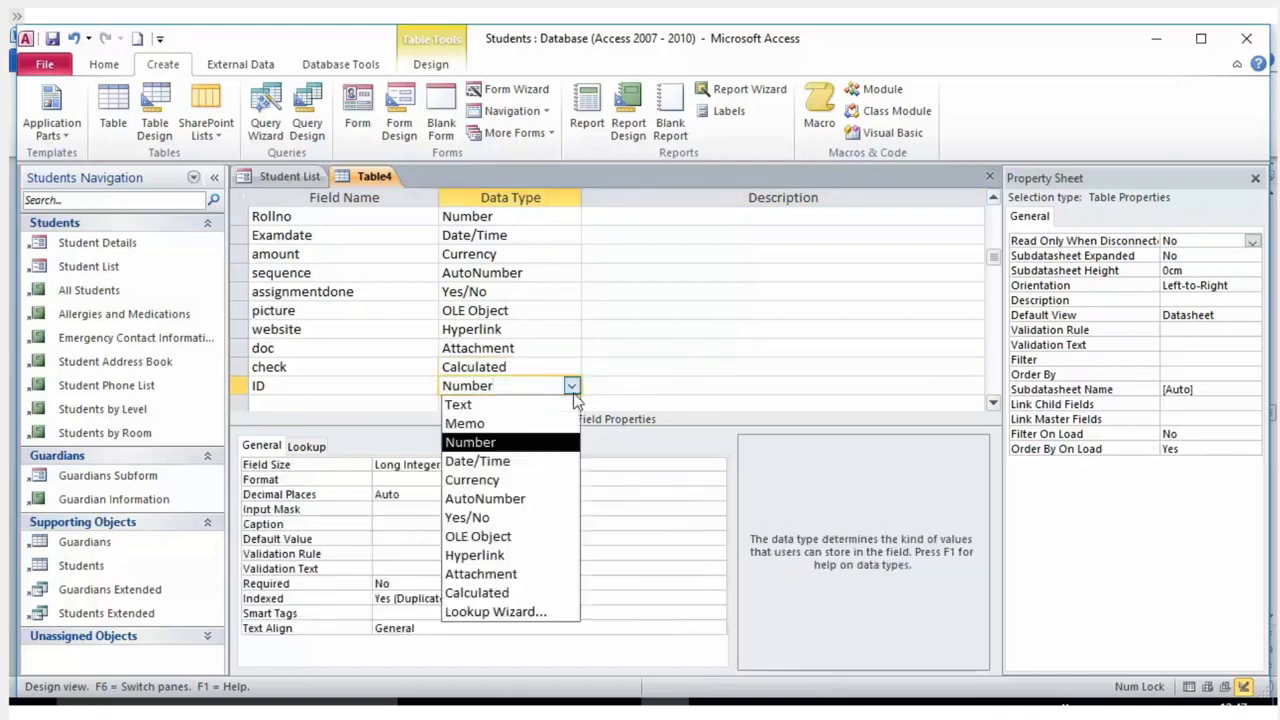
Run the Lookup Wizard on ID, taking values from another table with Table1 as the source.
{"action": "left_click", "coordinate": [496, 612]}
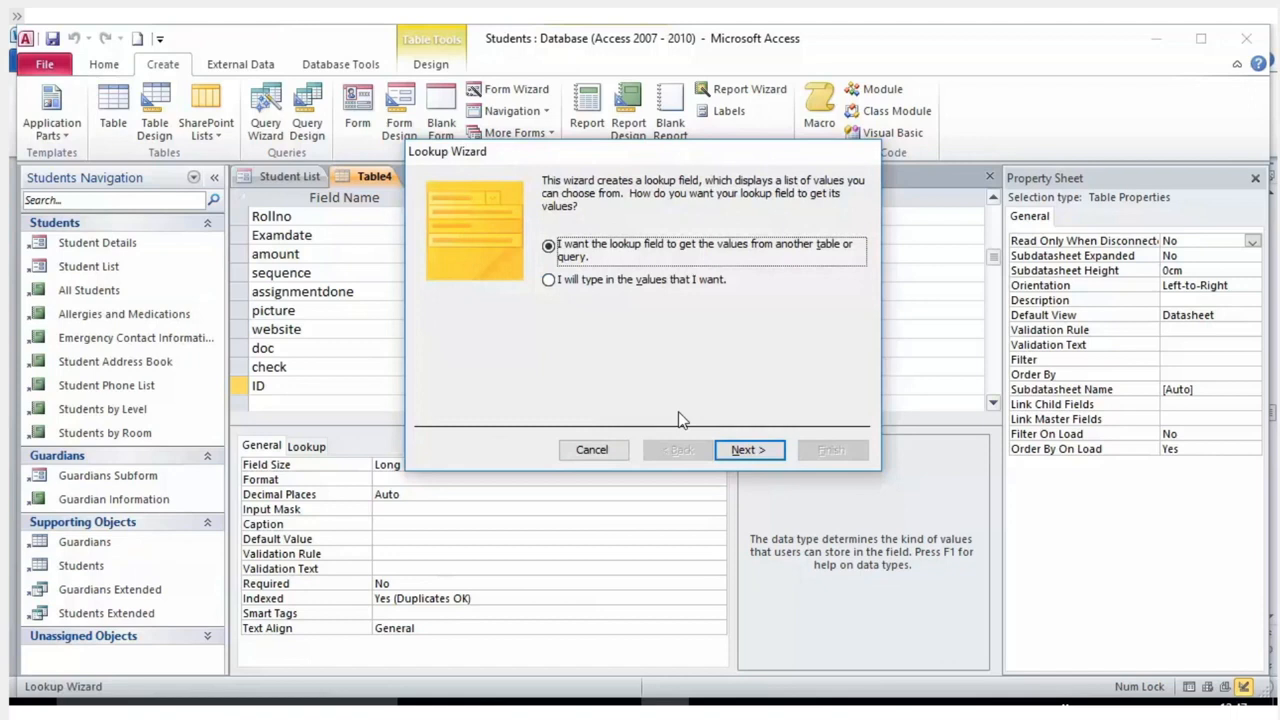
{"action": "left_click", "coordinate": [738, 452]}
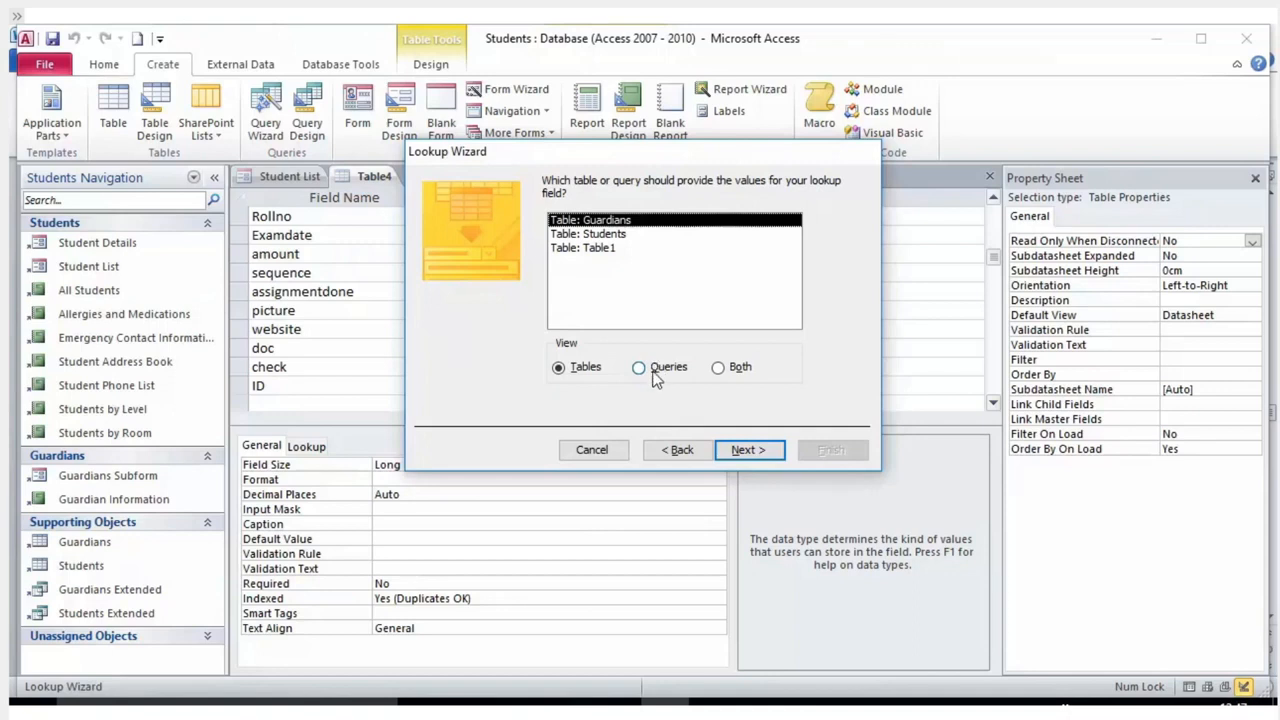
{"action": "left_click", "coordinate": [594, 235]}
{"action": "left_click", "coordinate": [592, 250]}
{"action": "left_click", "coordinate": [592, 220]}
{"action": "left_click", "coordinate": [594, 234]}
{"action": "left_click", "coordinate": [594, 248]}
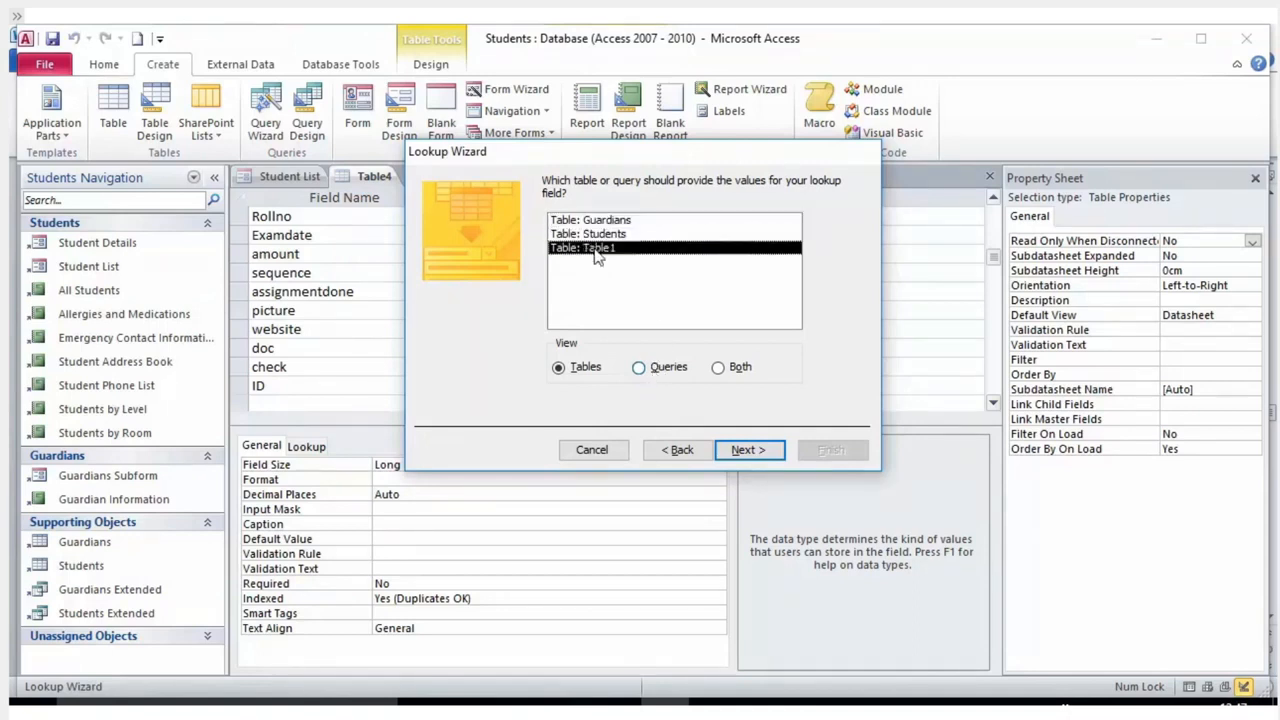
{"action": "left_click", "coordinate": [741, 459]}
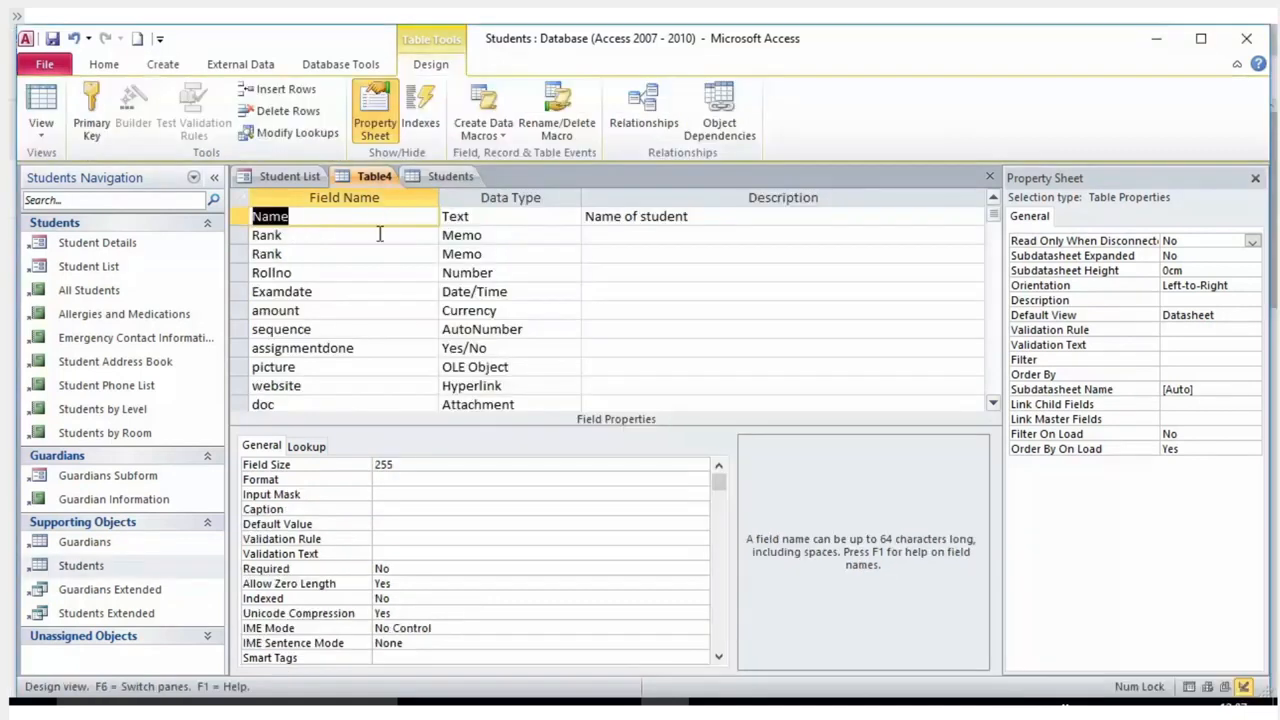
{"action": "left_click", "coordinate": [369, 240]}
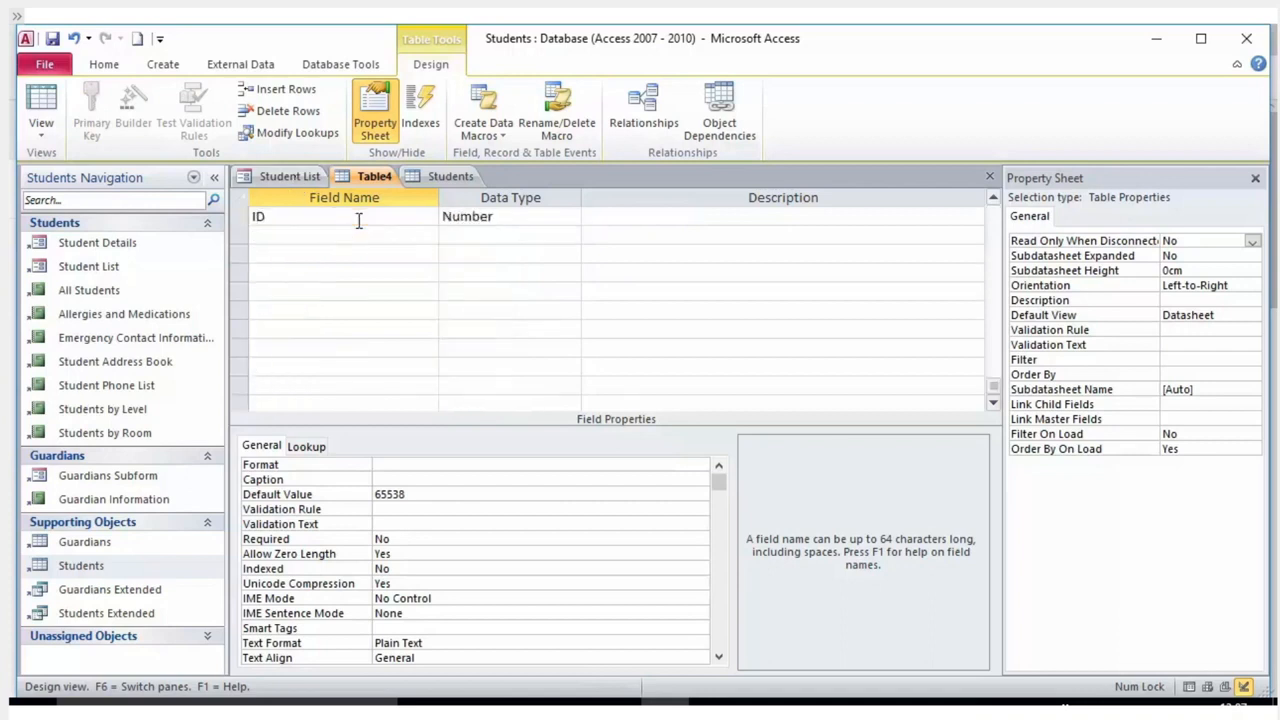
{"action": "scroll", "coordinate": [358, 221], "scroll_direction": "up", "scroll_amount": 4}
{"action": "scroll", "coordinate": [358, 221], "scroll_direction": "down", "scroll_amount": 2}
{"action": "left_click", "coordinate": [340, 329]}
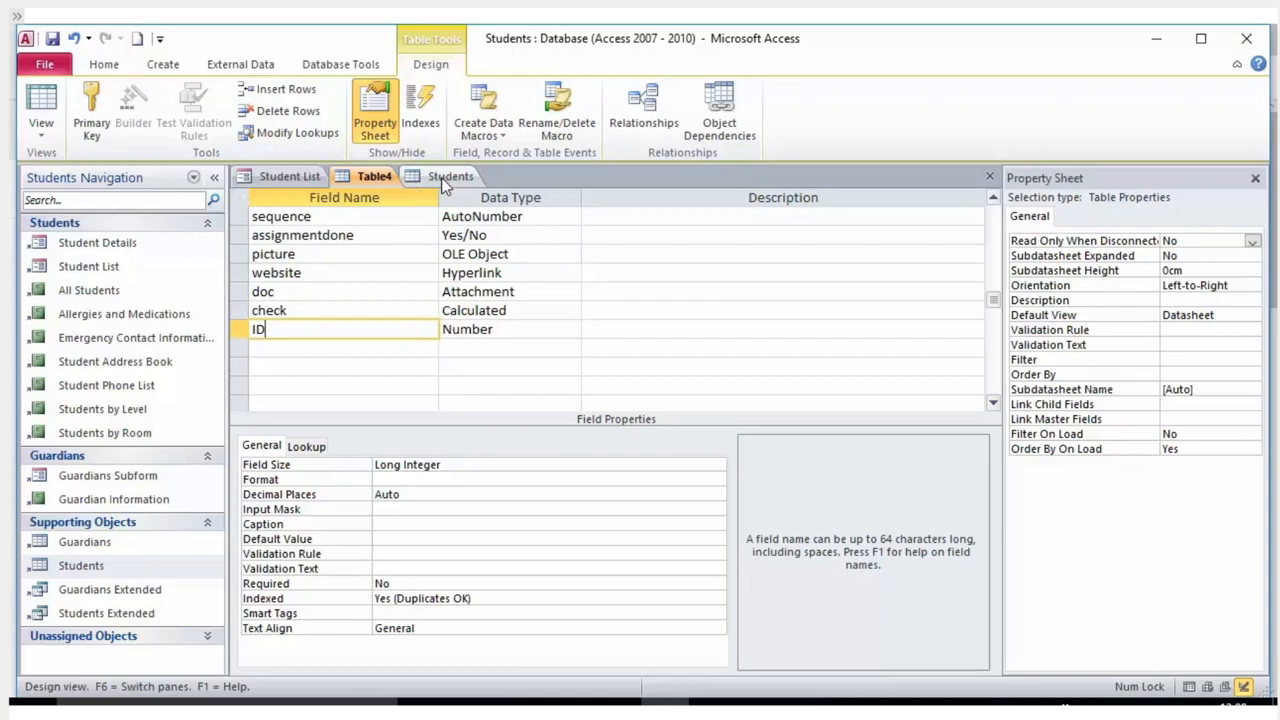
{"action": "scroll", "coordinate": [472, 258], "scroll_direction": "up", "scroll_amount": 2}
{"action": "scroll", "coordinate": [472, 258], "scroll_direction": "down", "scroll_amount": 2}
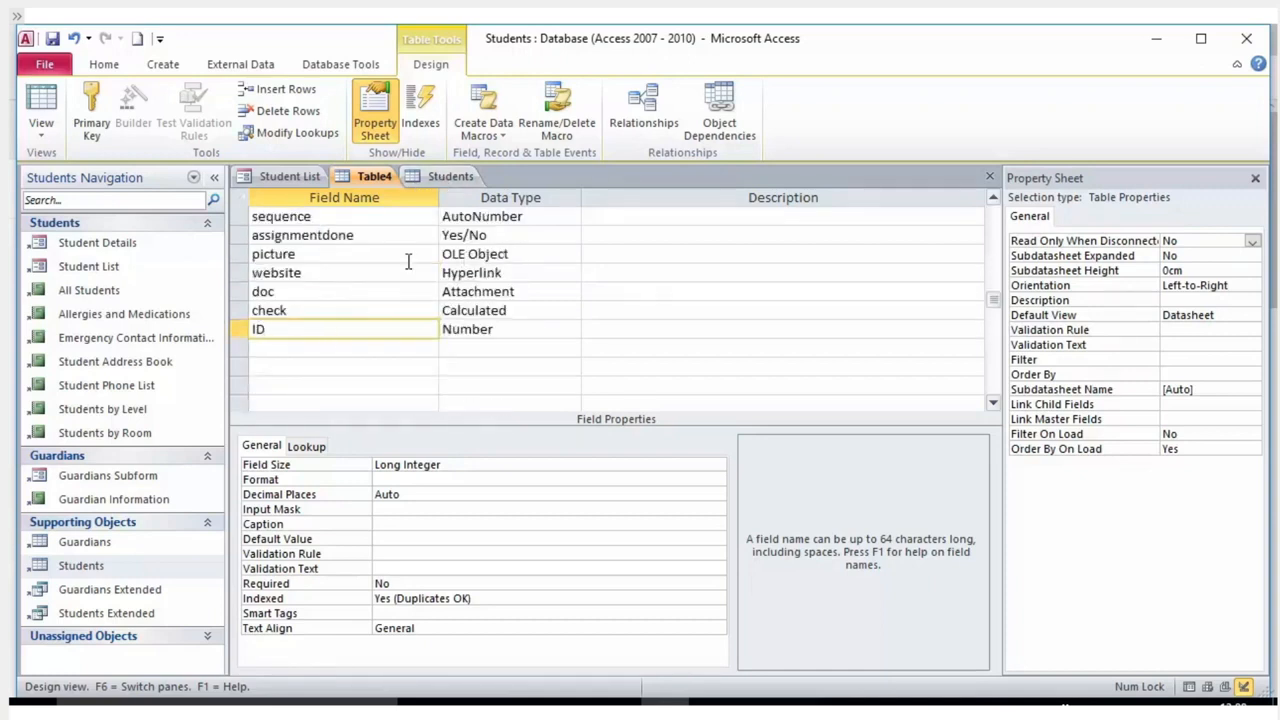
{"action": "mouse_move", "coordinate": [281, 327]}
{"action": "left_mouse_down"}
{"action": "mouse_move", "coordinate": [237, 328]}
{"action": "mouse_move", "coordinate": [355, 329]}
{"action": "mouse_move", "coordinate": [209, 327]}
{"action": "mouse_move", "coordinate": [256, 328]}
{"action": "left_mouse_up"}
{"action": "left_click", "coordinate": [495, 333]}
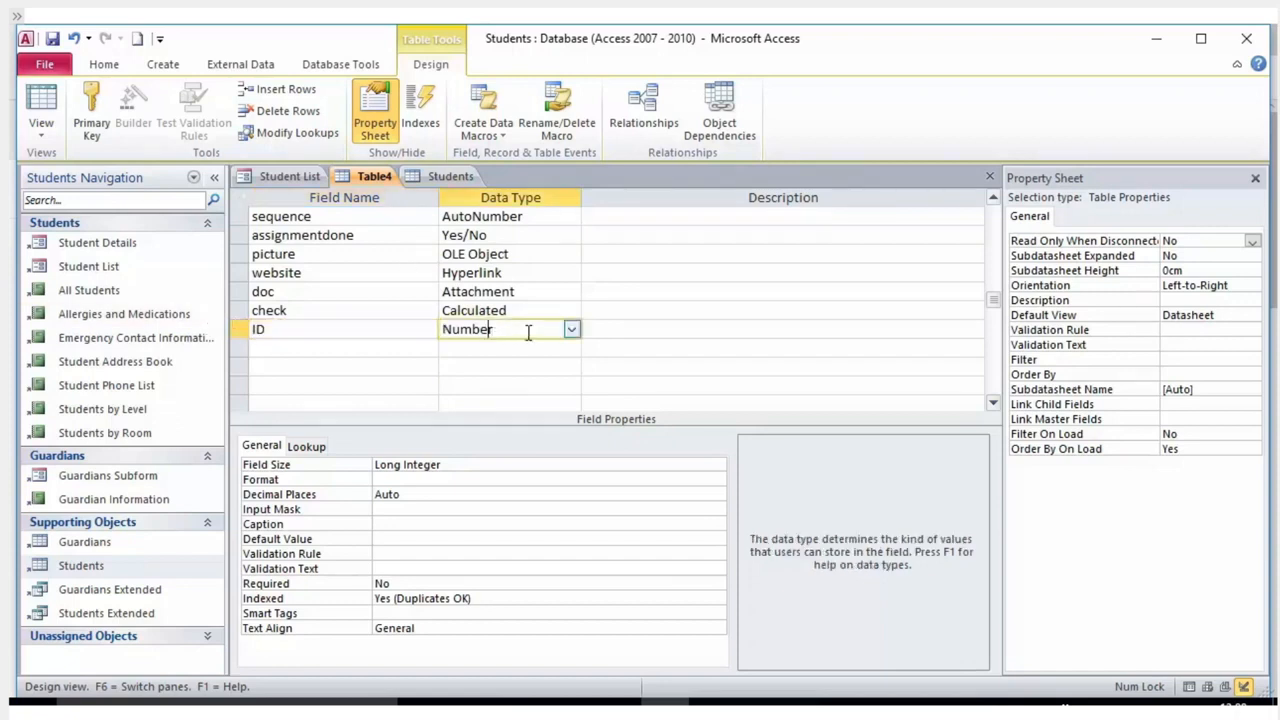
{"action": "left_click_drag", "start_coordinate": [514, 331], "coordinate": [396, 327]}
{"action": "left_click", "coordinate": [346, 333]}
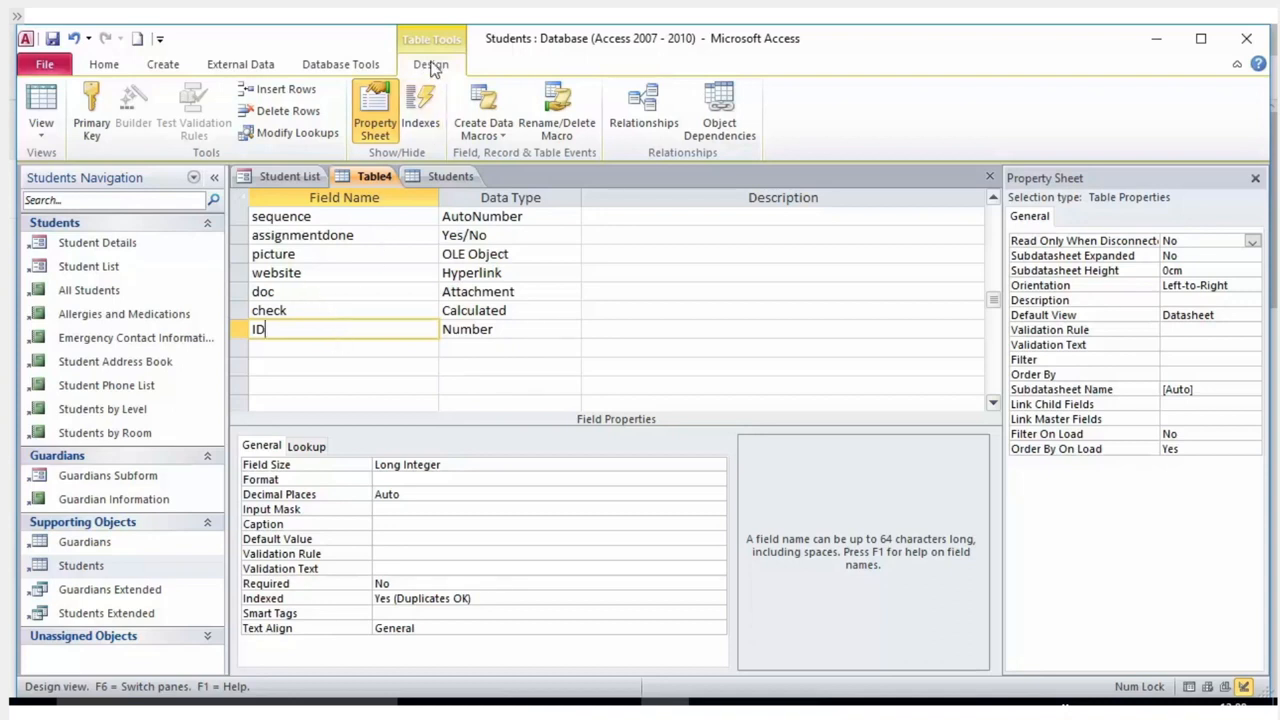
Set the ID field as Table4's primary key.
{"action": "left_click", "coordinate": [238, 328]}
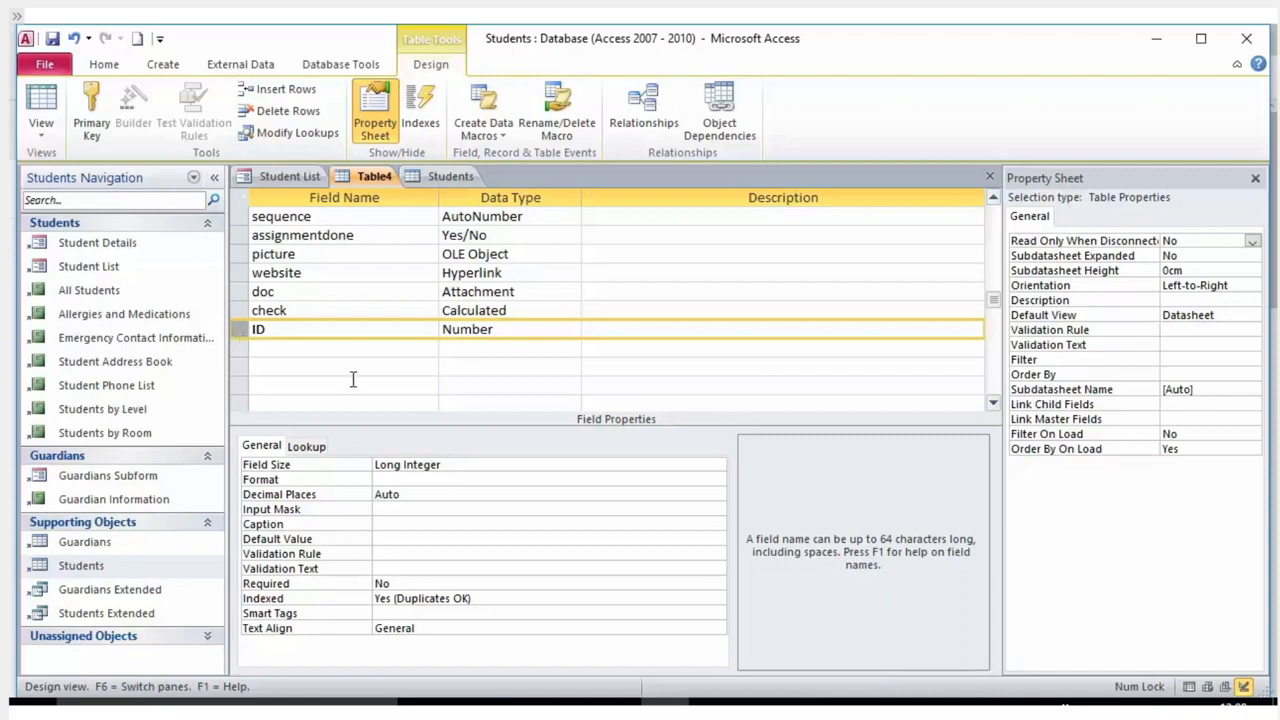
{"action": "left_click", "coordinate": [91, 112]}
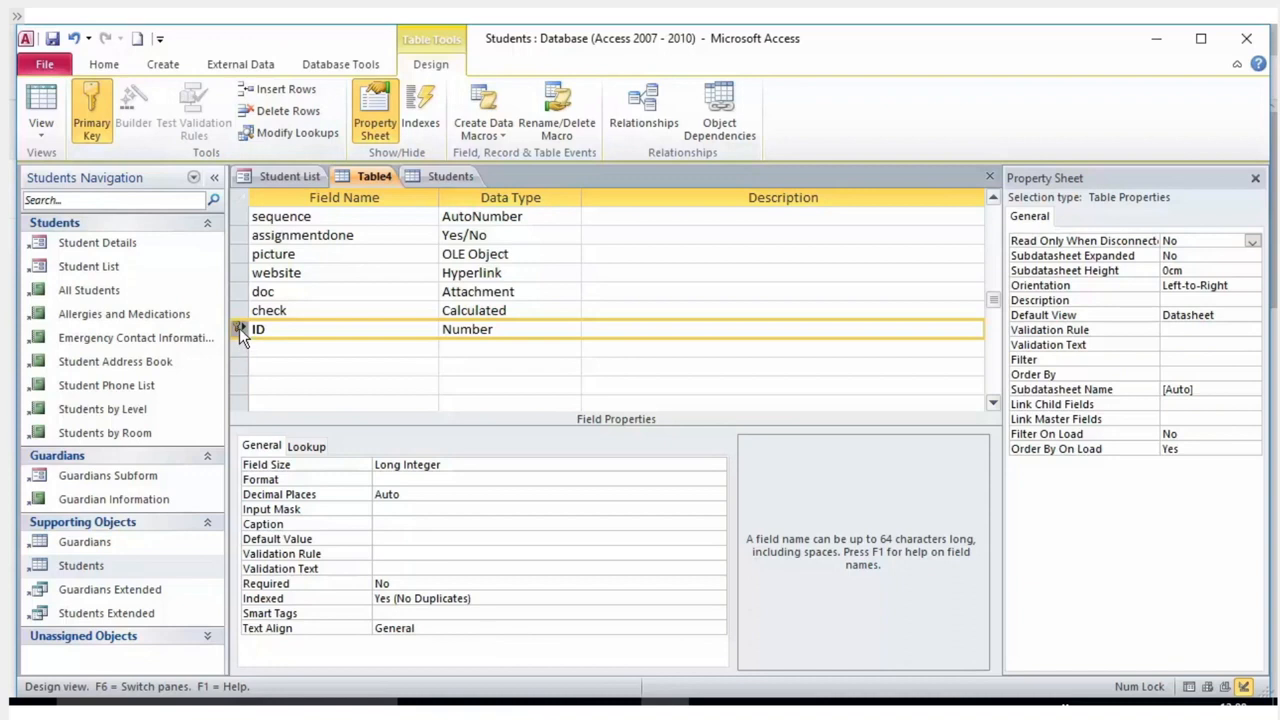
{"action": "left_click", "coordinate": [284, 332]}
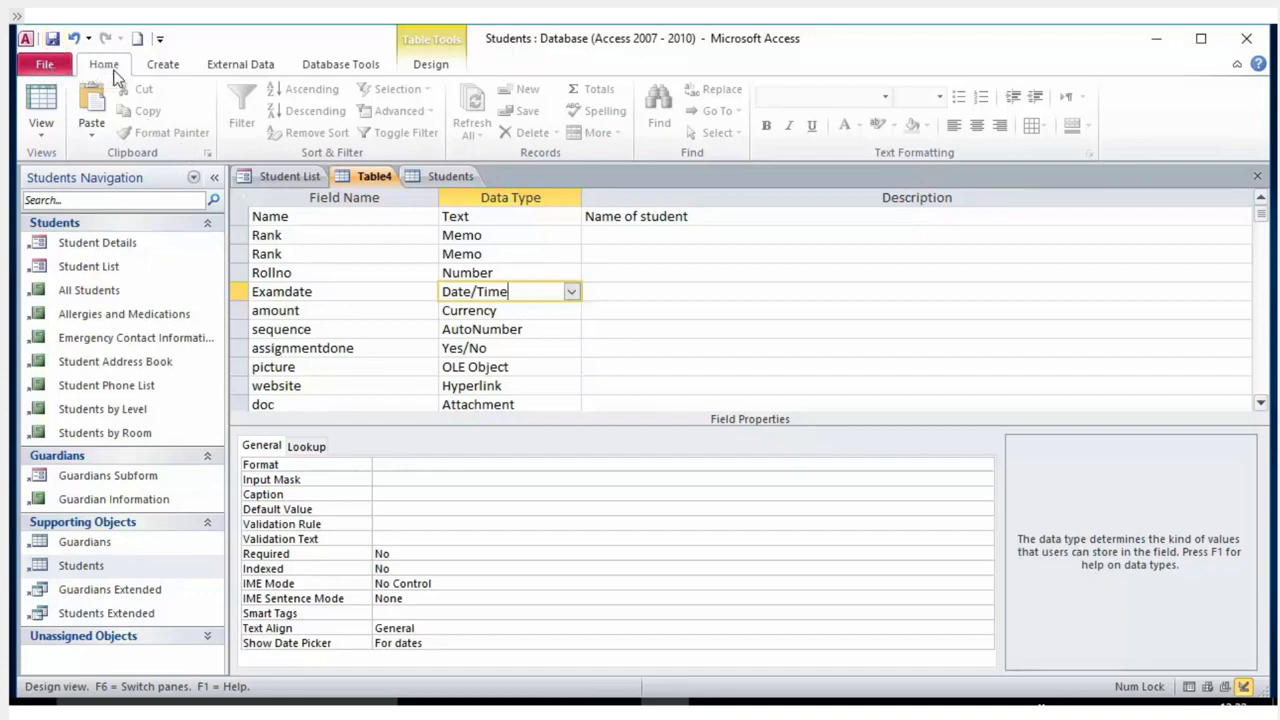
Restore Save on the Quick Access Toolbar.
{"action": "left_click", "coordinate": [159, 38]}
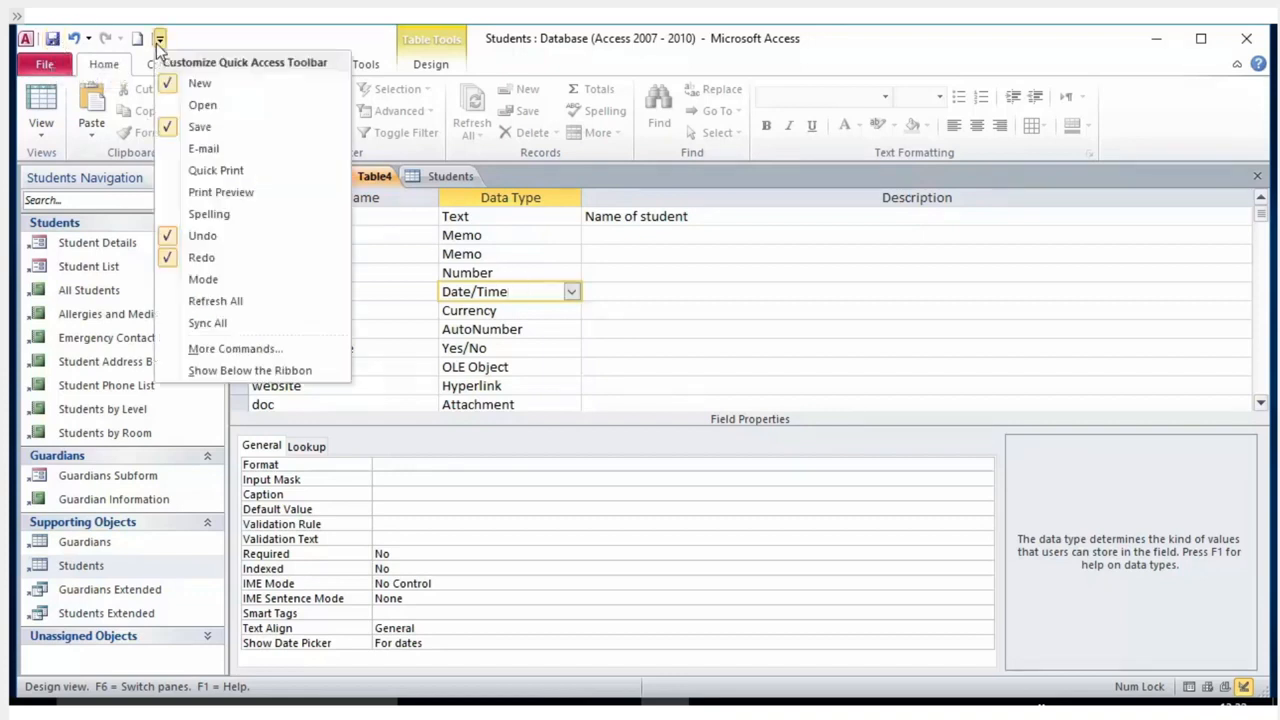
{"action": "left_click", "coordinate": [210, 128]}
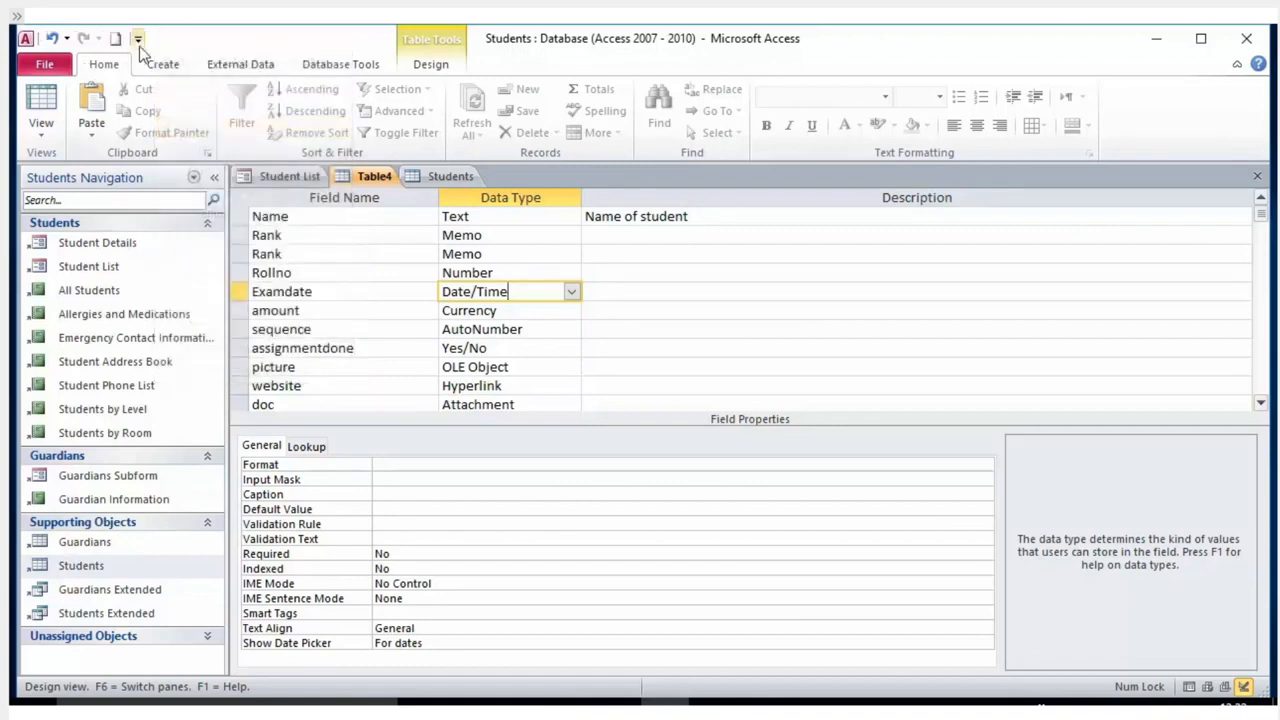
{"action": "left_click", "coordinate": [138, 38]}
{"action": "left_click", "coordinate": [185, 126]}
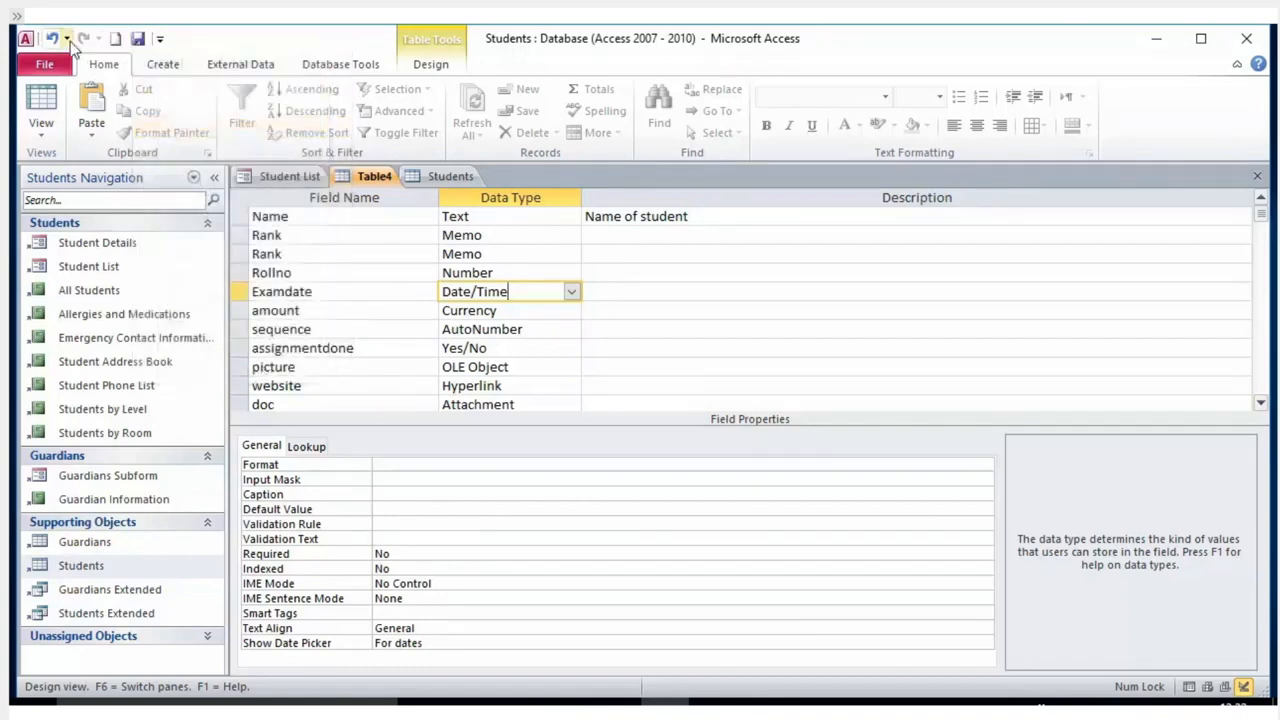
Save the table design as 'student' and dismiss the duplicate Rank field warning.
{"action": "left_click", "coordinate": [137, 38]}
{"action": "type", "text": "student"}
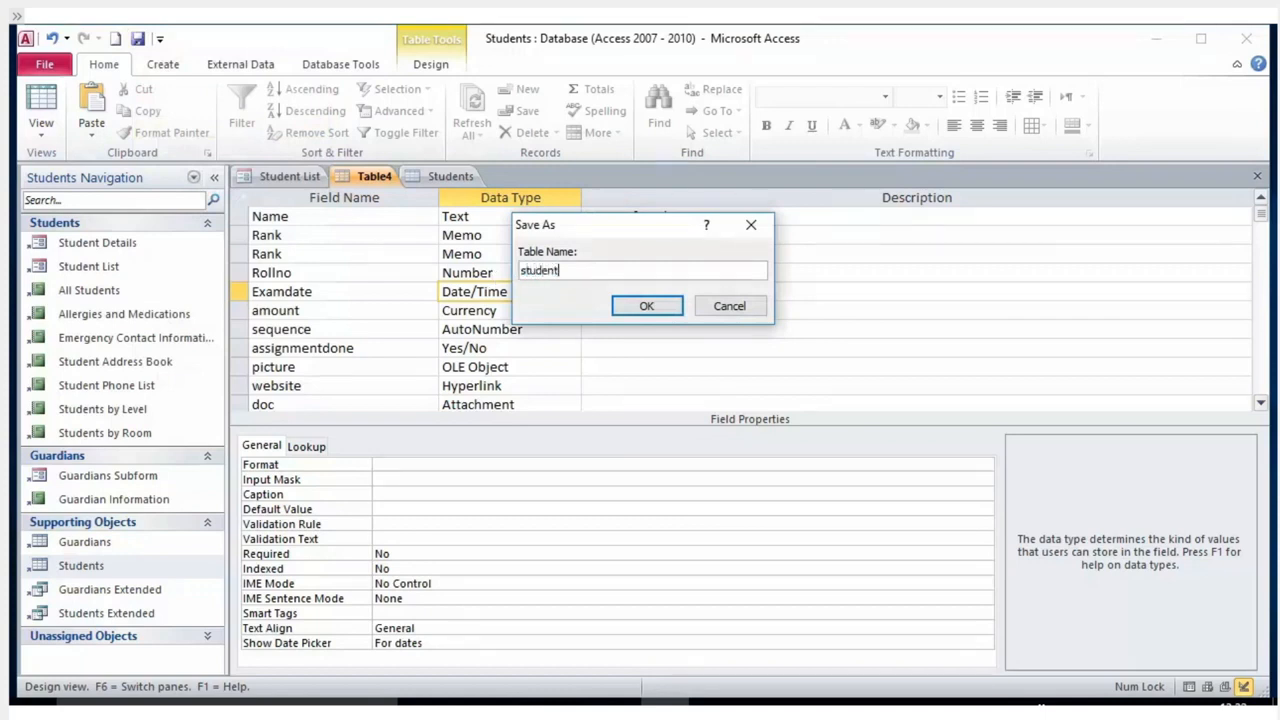
{"action": "left_click", "coordinate": [663, 313]}
{"action": "left_click", "coordinate": [660, 421]}
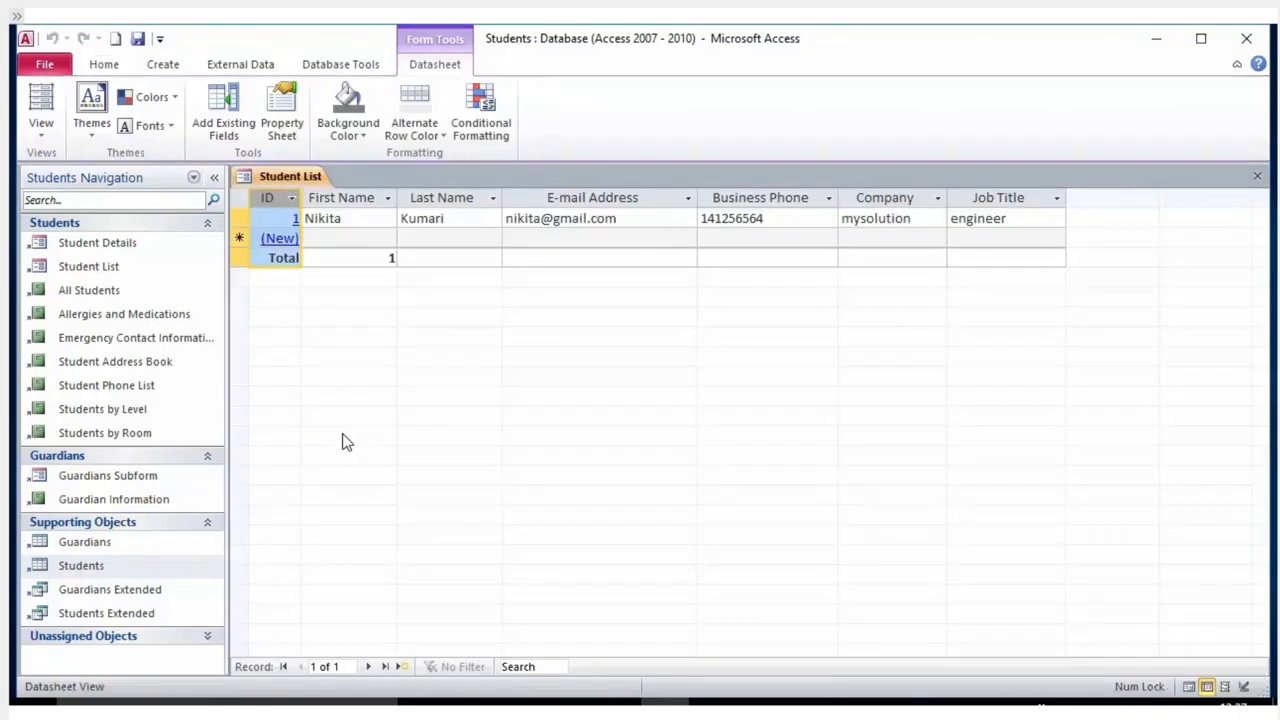
Open the Students table datasheet and click into its new-record row.
{"action": "left_click", "coordinate": [95, 568]}
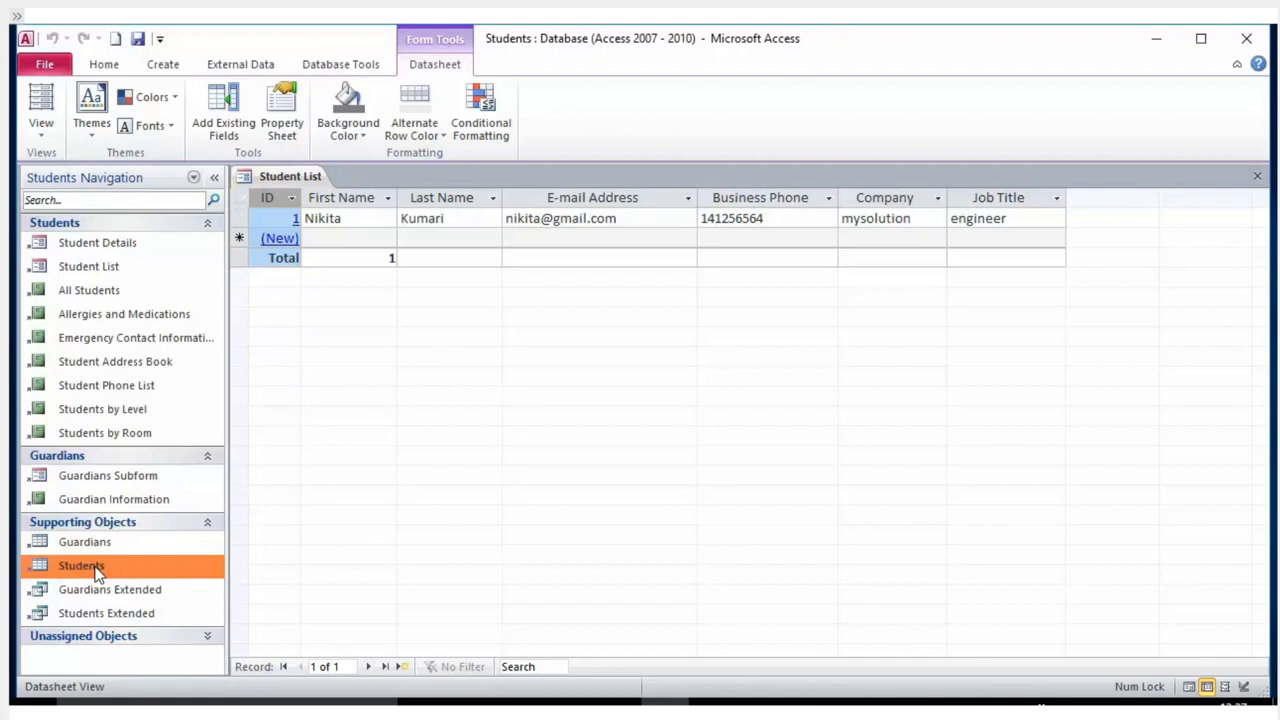
{"action": "double_click", "coordinate": [95, 568]}
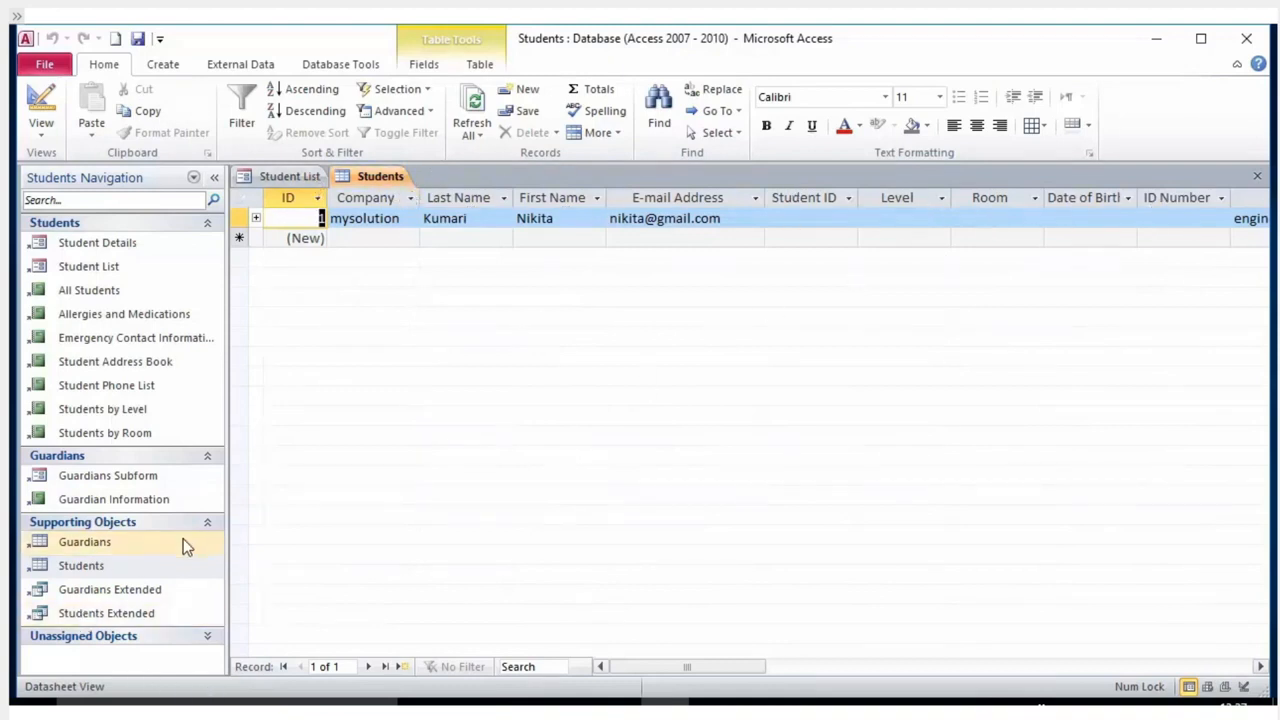
{"action": "left_click", "coordinate": [370, 237]}
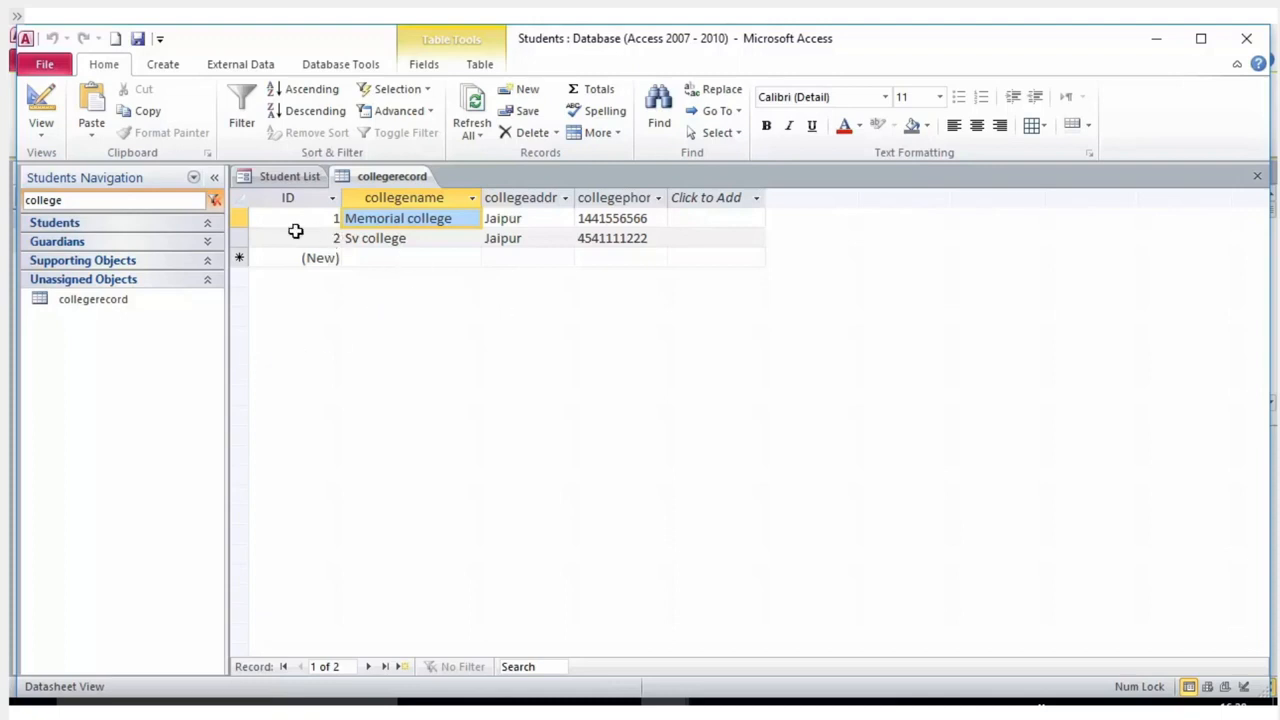
Open the collegerecord table in Design View.
{"action": "left_click", "coordinate": [285, 175]}
{"action": "left_click", "coordinate": [369, 178]}
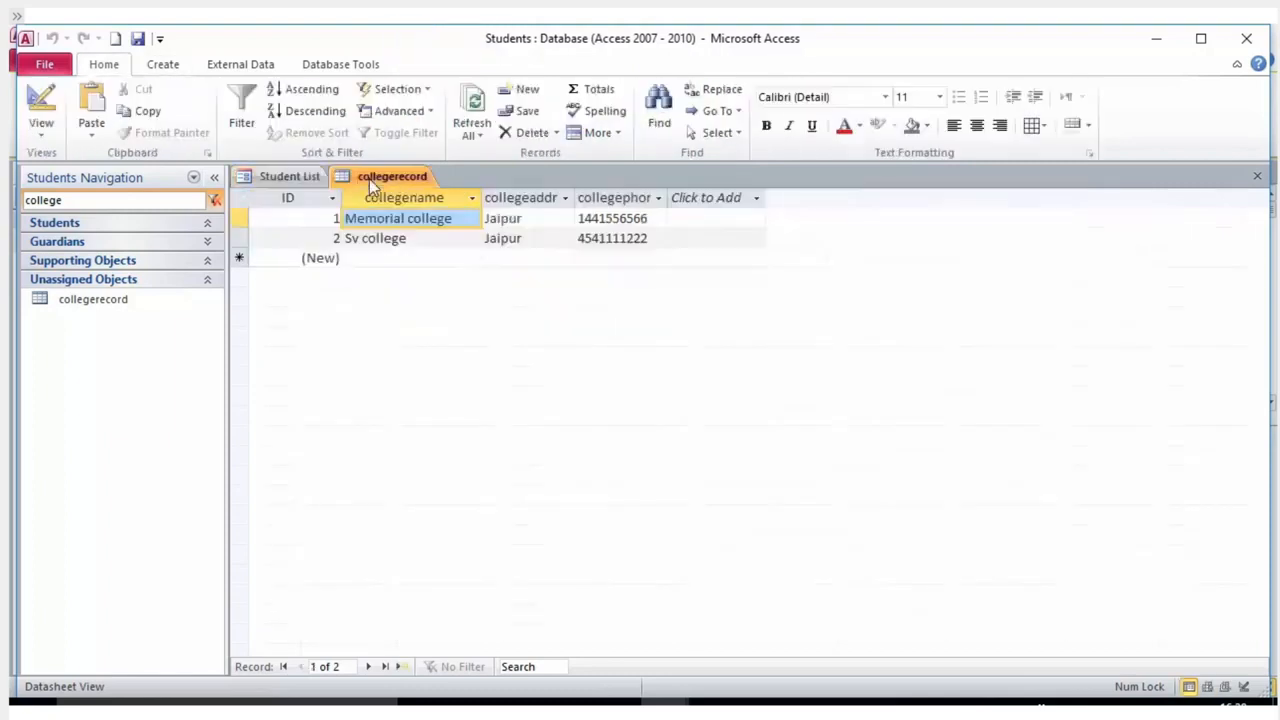
{"action": "right_click", "coordinate": [42, 300]}
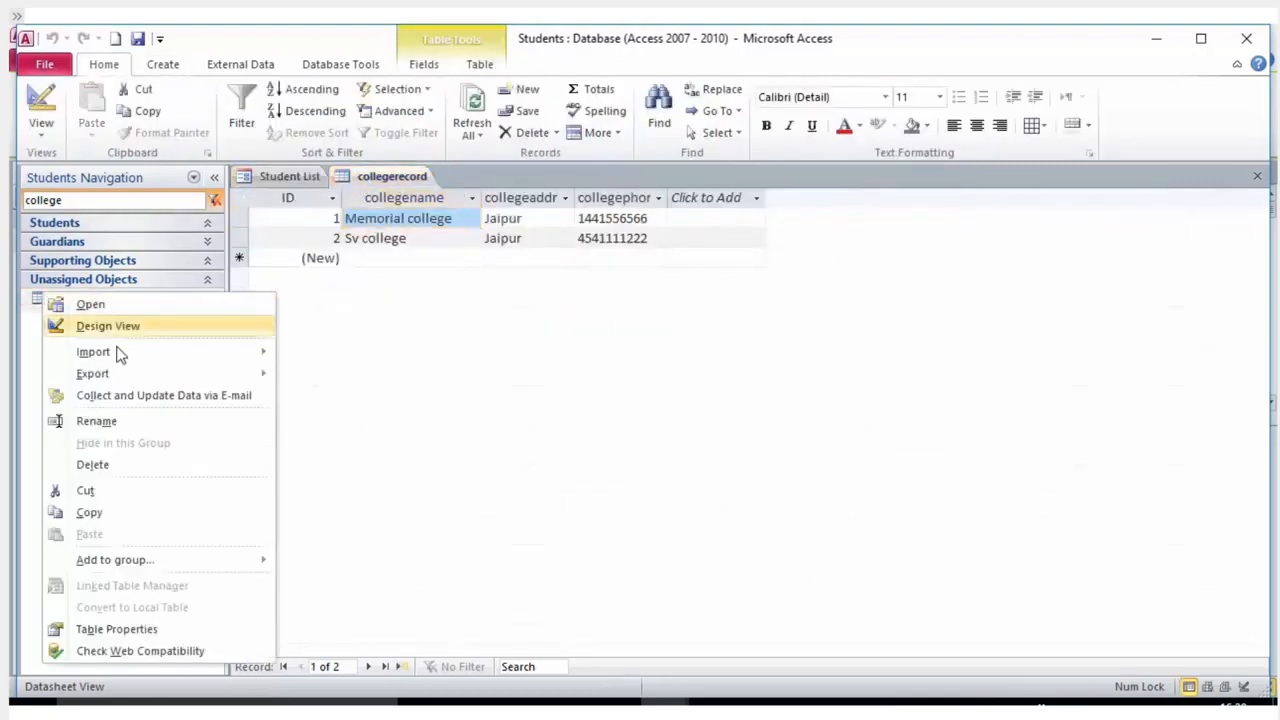
{"action": "left_click", "coordinate": [155, 323]}
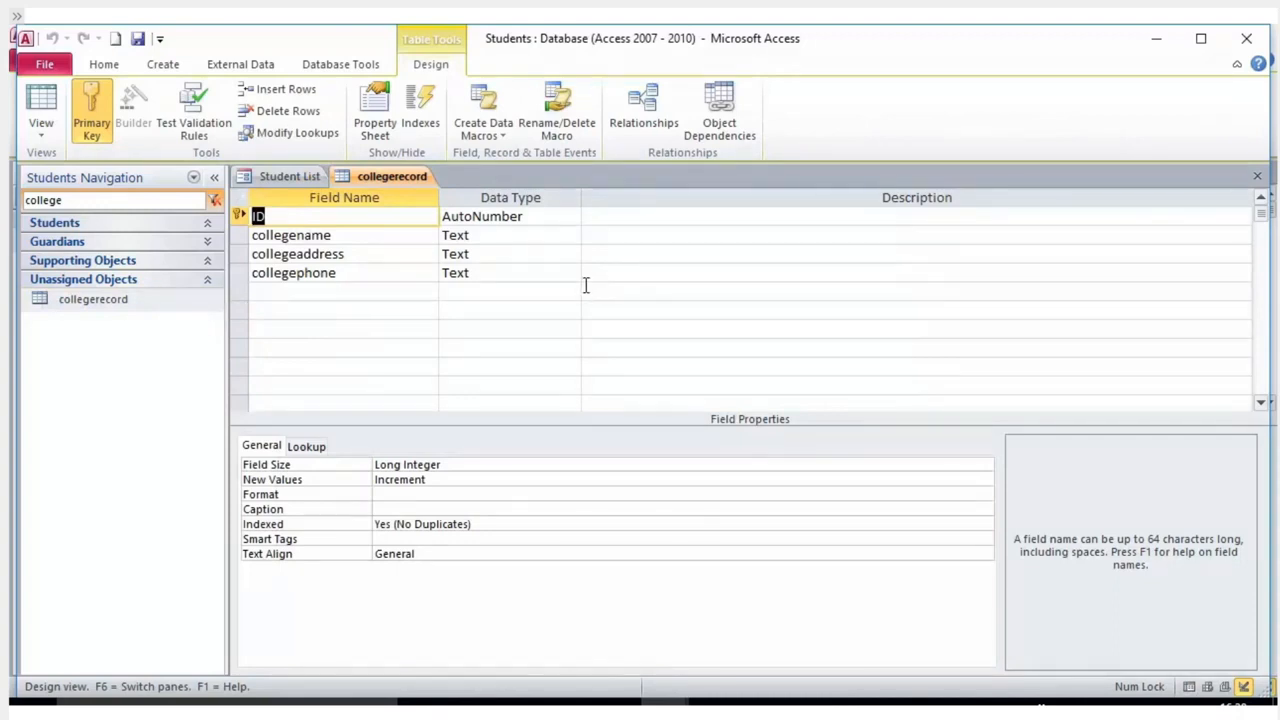
Insert a Number field named collegemobile above collegeaddress.
{"action": "left_click", "coordinate": [324, 257]}
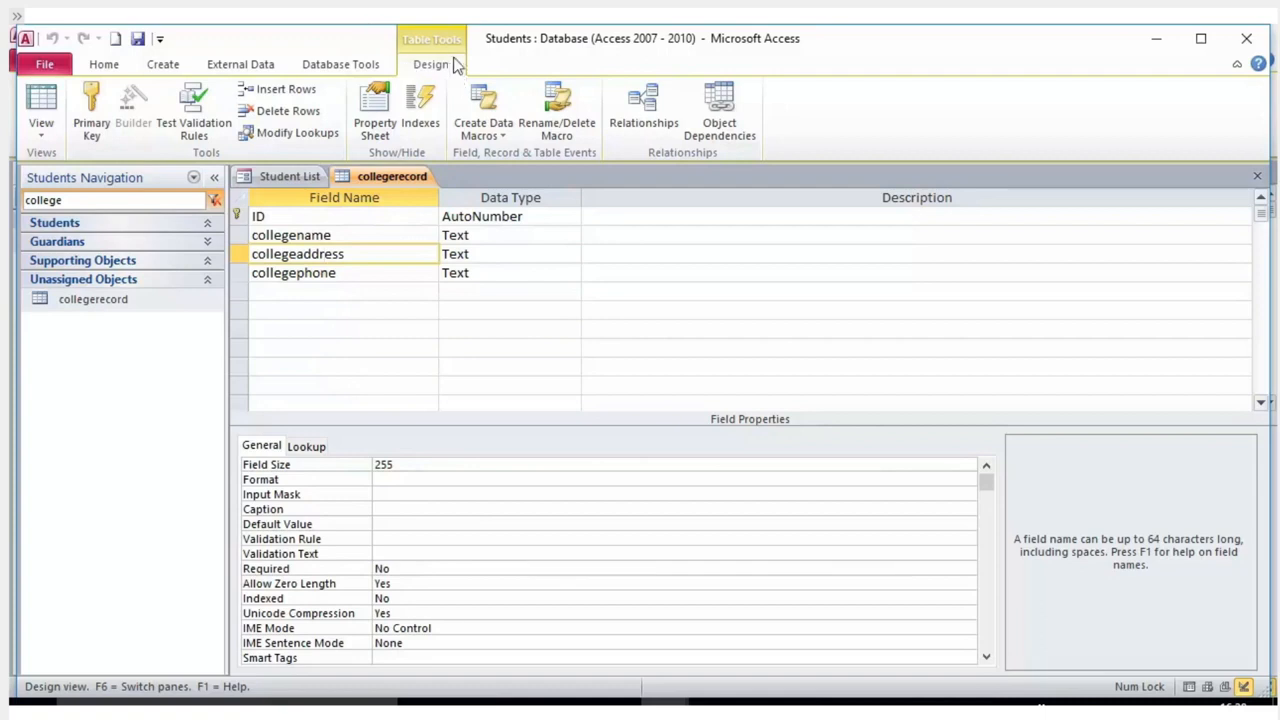
{"action": "left_click", "coordinate": [285, 89]}
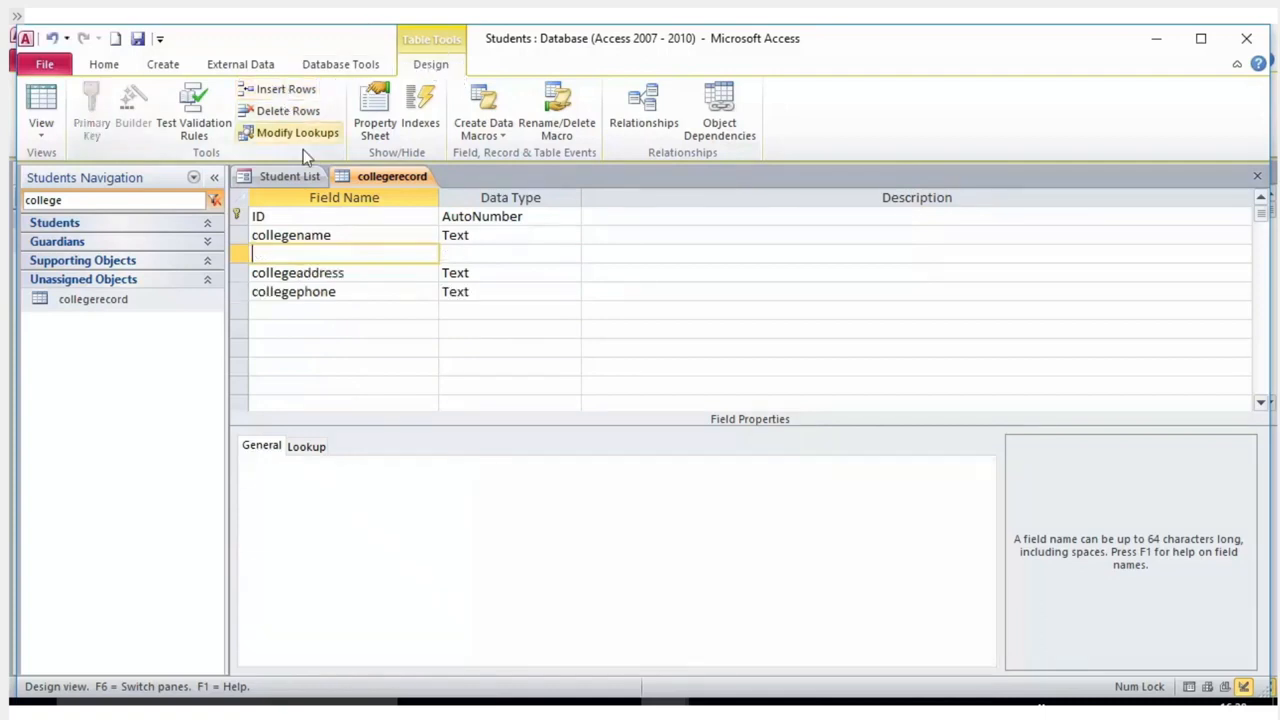
{"action": "type", "text": "college"}
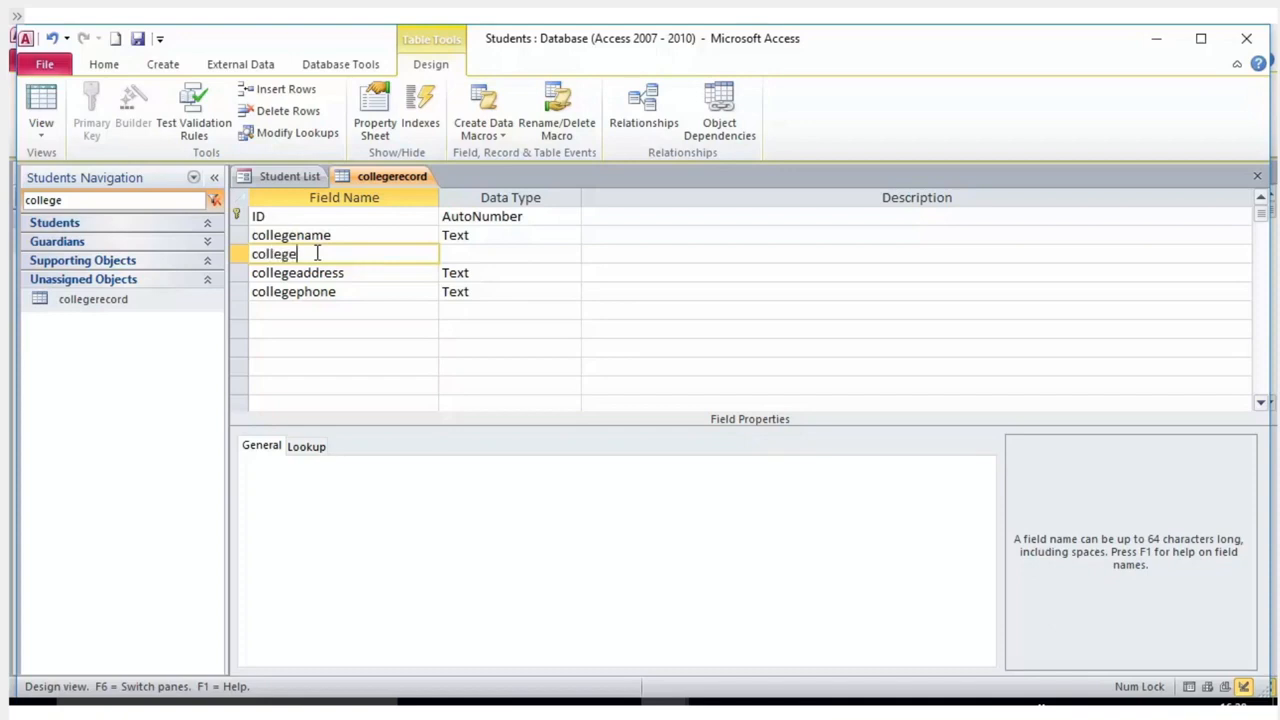
{"action": "type", "text": "mobile"}
{"action": "key", "text": "Tab"}
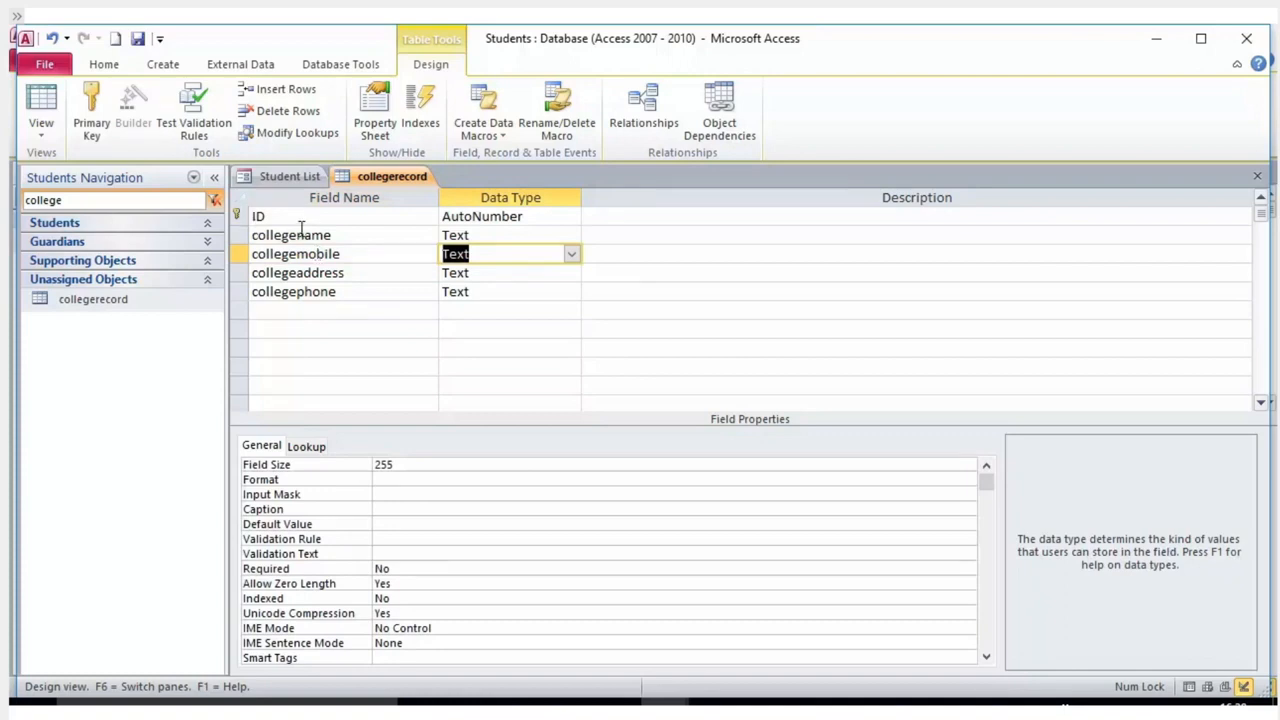
{"action": "type", "text": "number"}
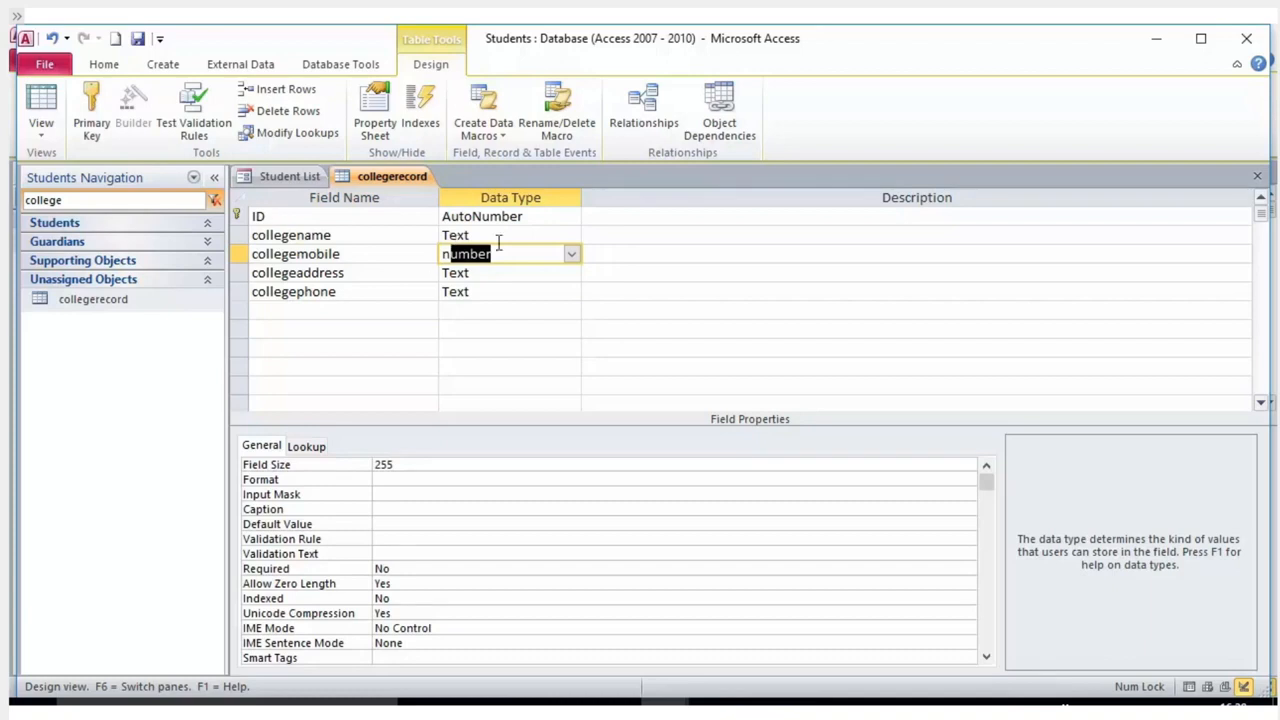
{"action": "left_click", "coordinate": [562, 272]}
{"action": "left_click", "coordinate": [526, 235]}
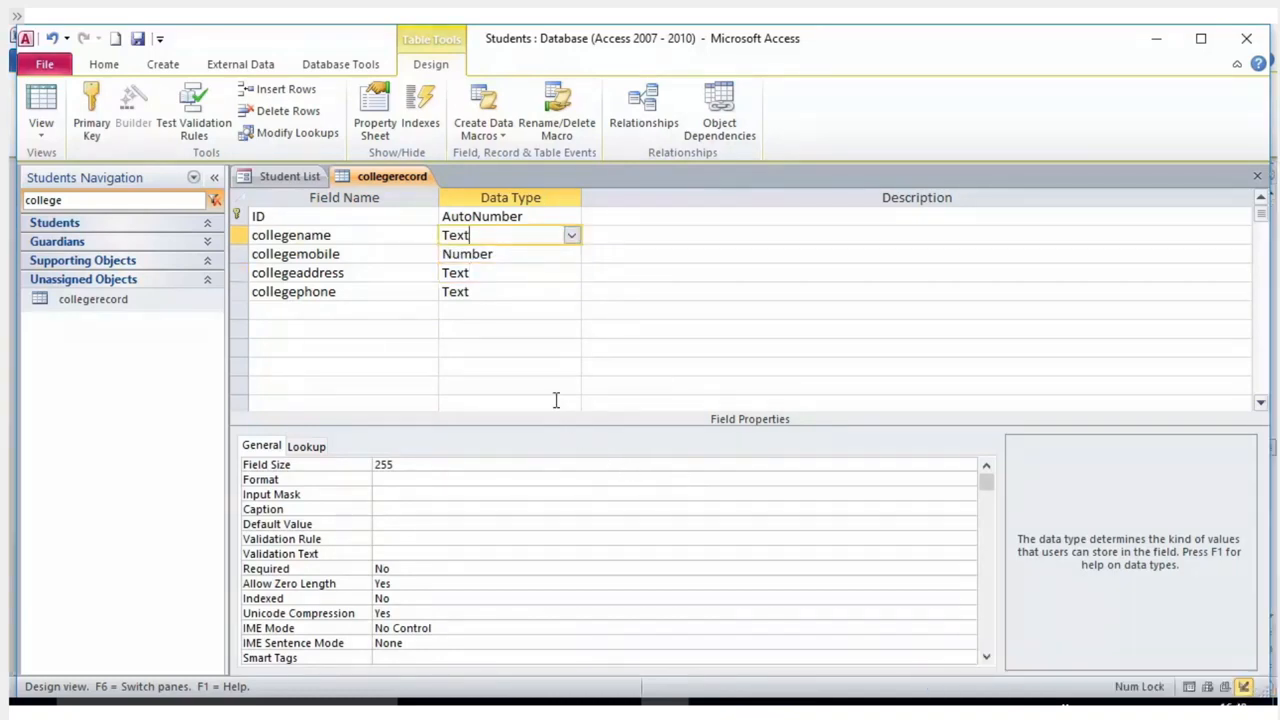
{"action": "left_click", "coordinate": [362, 272]}
{"action": "left_click", "coordinate": [330, 258]}
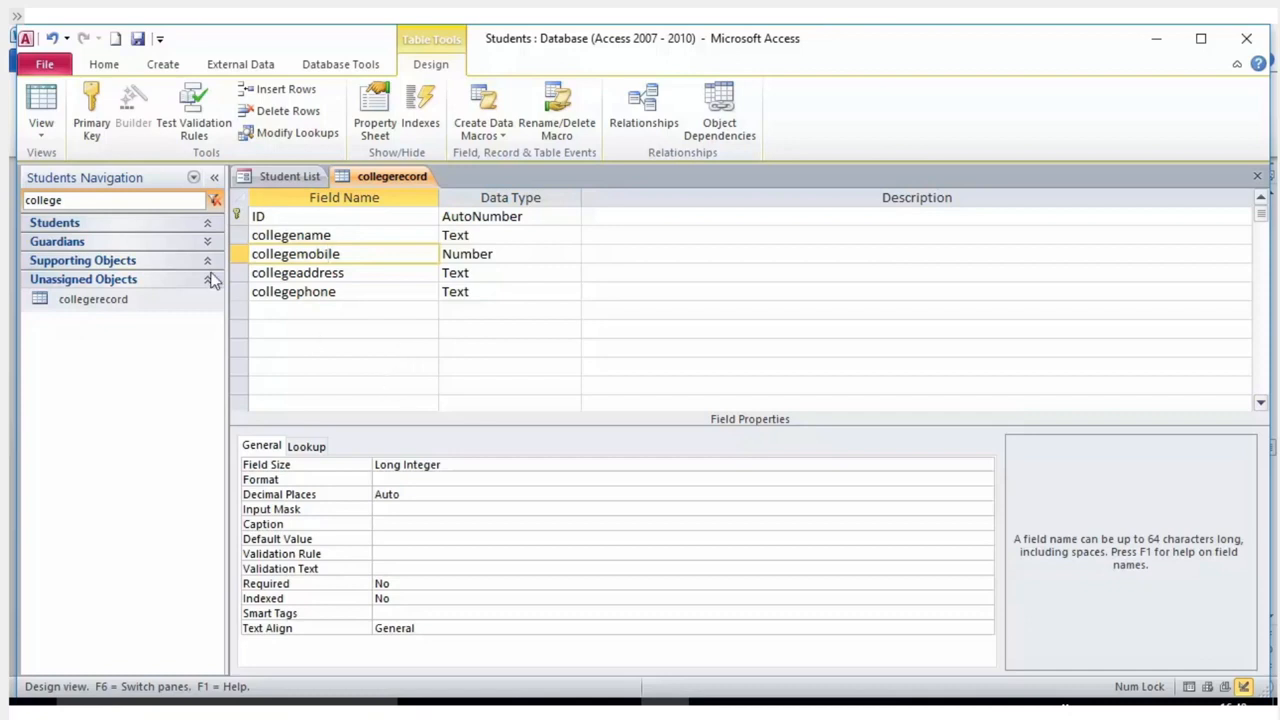
Open collegerecord's design and delete the collegemobile field.
{"action": "left_click", "coordinate": [94, 300]}
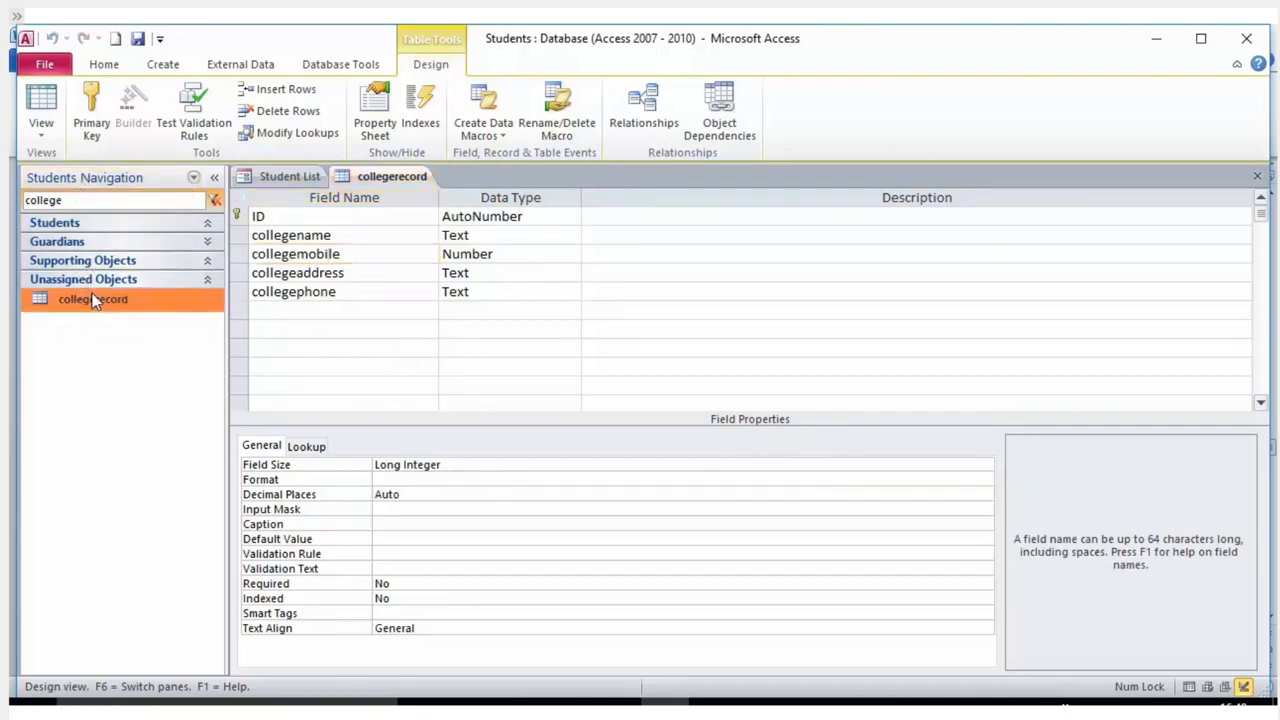
{"action": "right_click", "coordinate": [96, 306]}
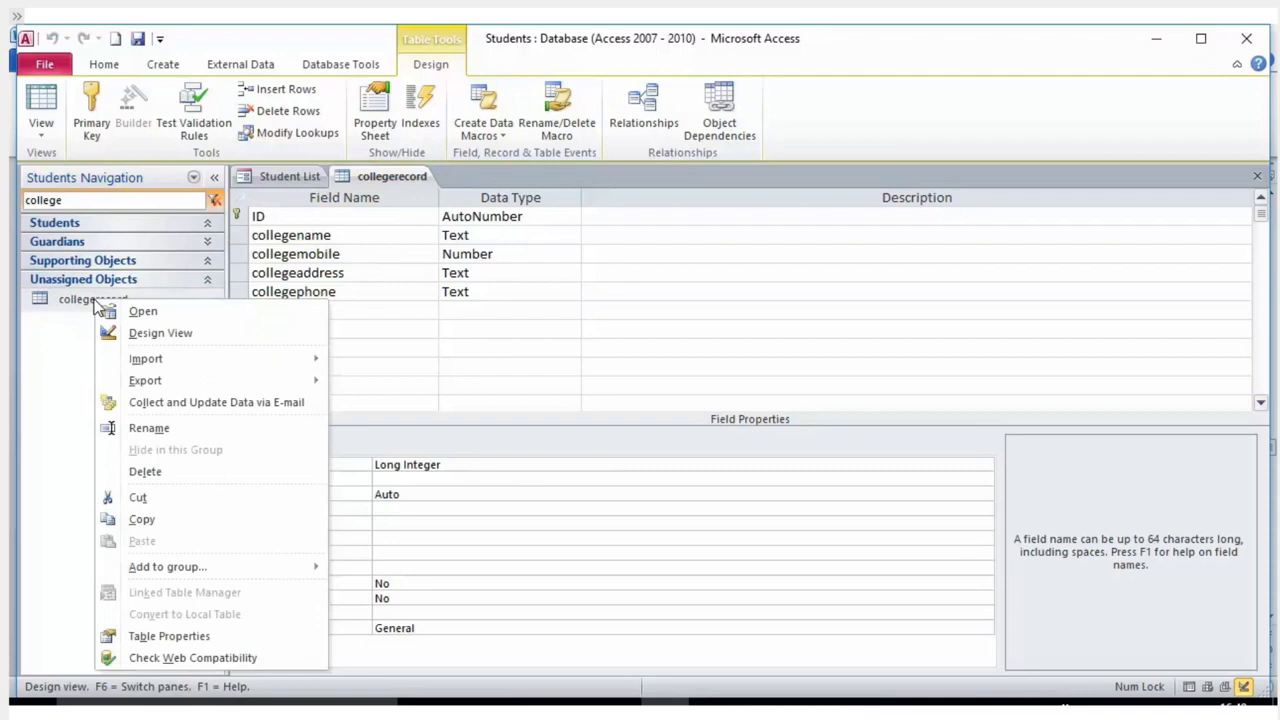
{"action": "left_click", "coordinate": [149, 339]}
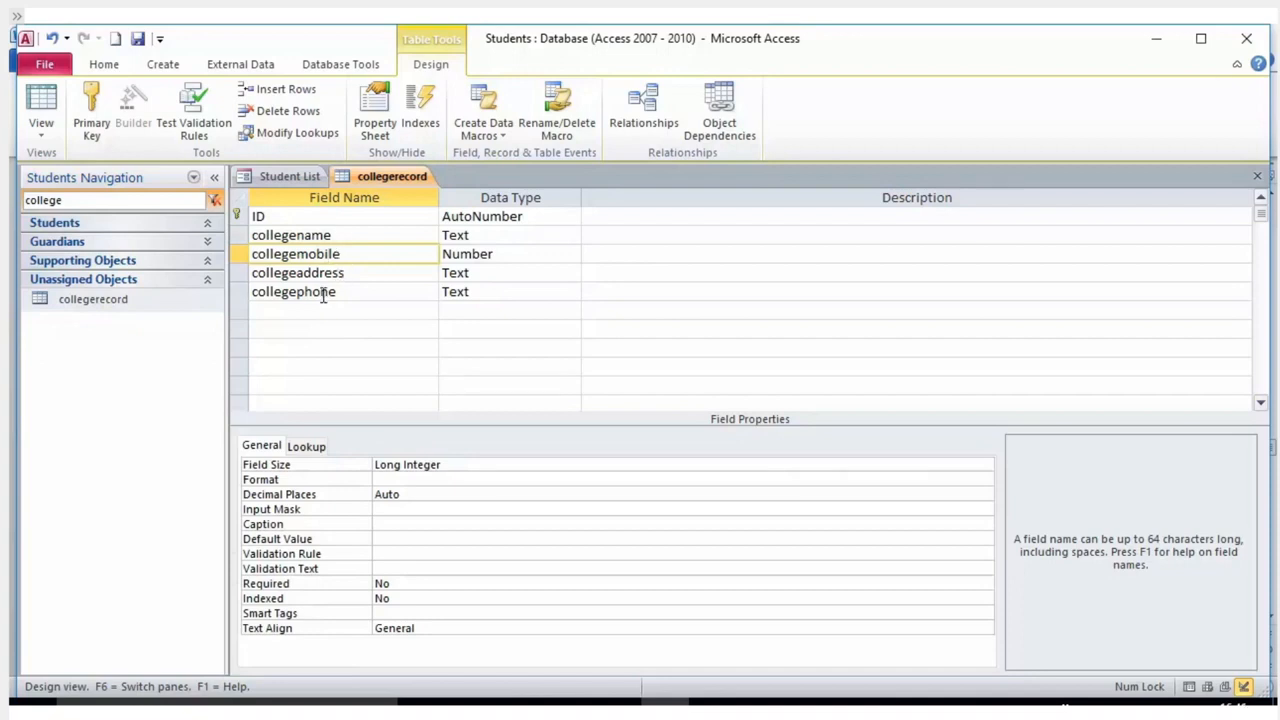
{"action": "left_click", "coordinate": [236, 254]}
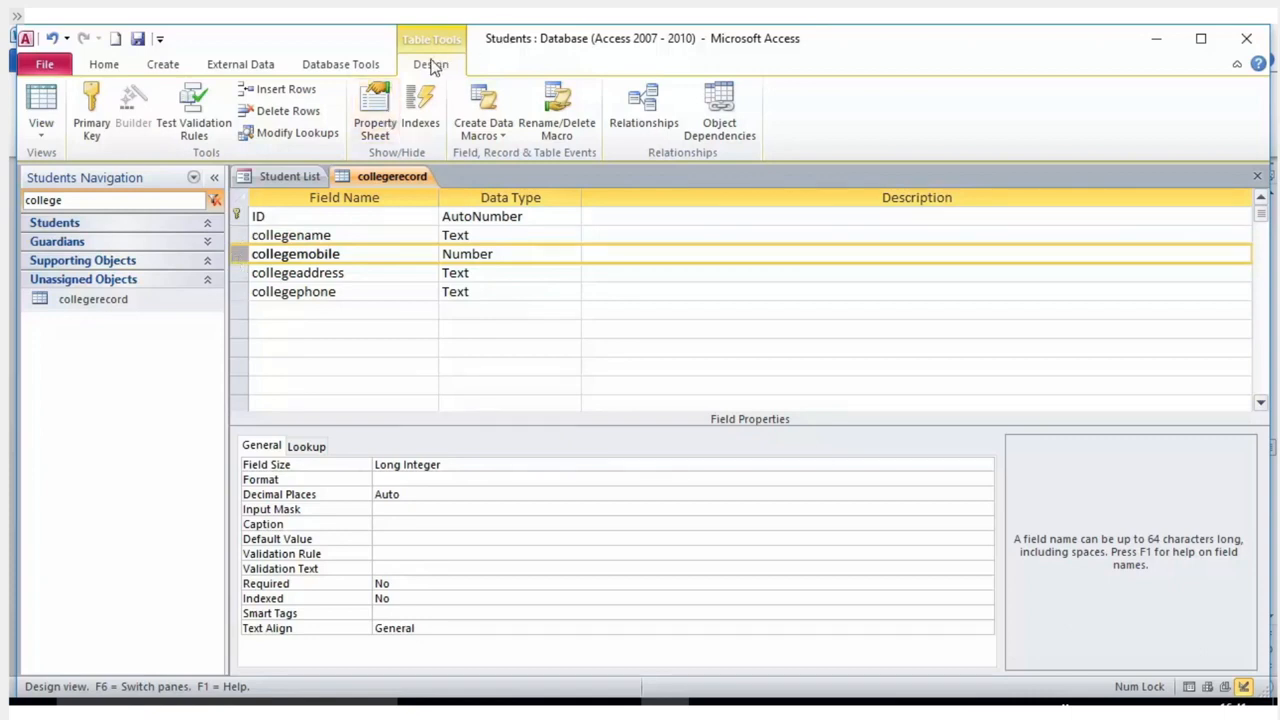
{"action": "left_click", "coordinate": [280, 110]}
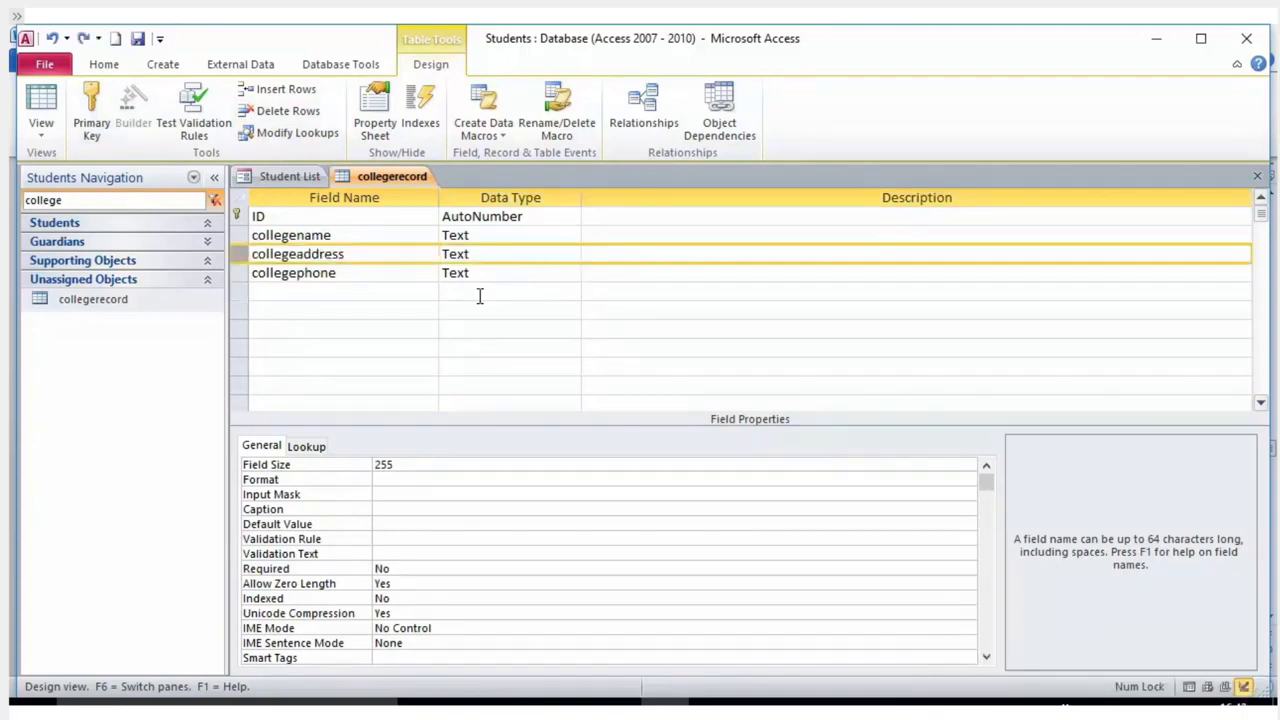
Reselect the ID and collegename fields and reopen the collegerecord table.
{"action": "left_click", "coordinate": [240, 238]}
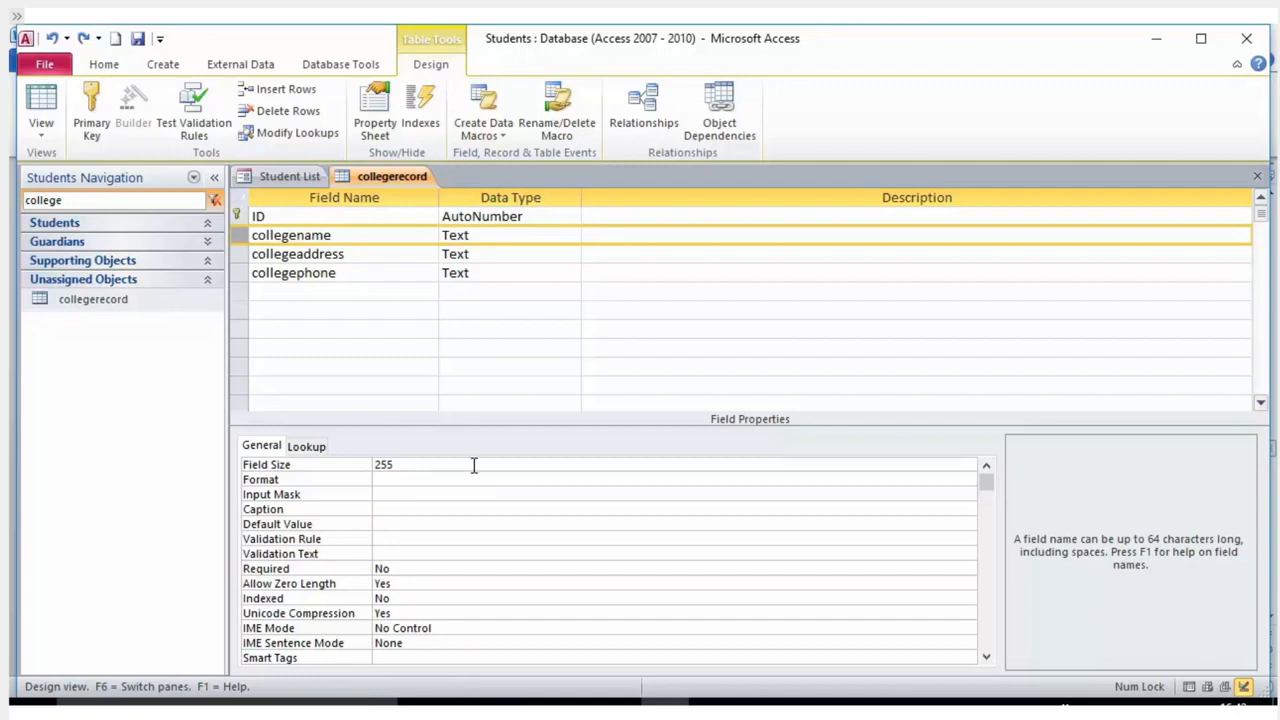
{"action": "left_click", "coordinate": [237, 216]}
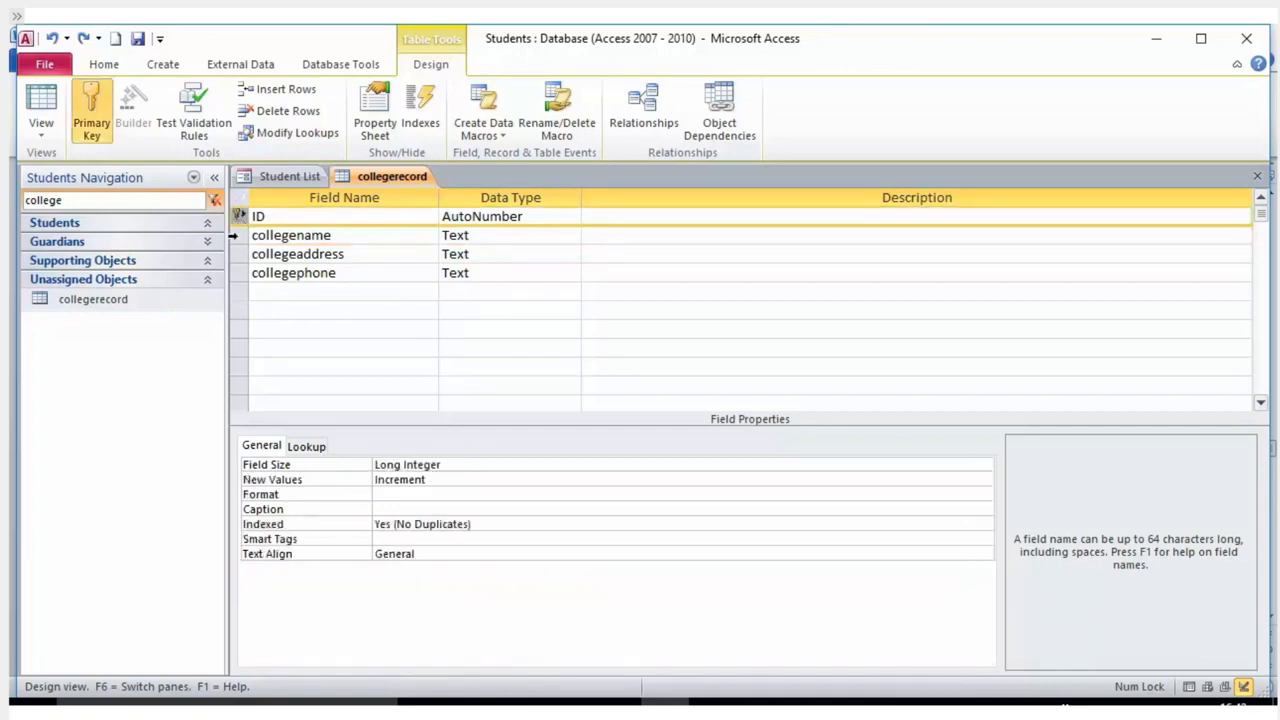
{"action": "left_click", "coordinate": [235, 240]}
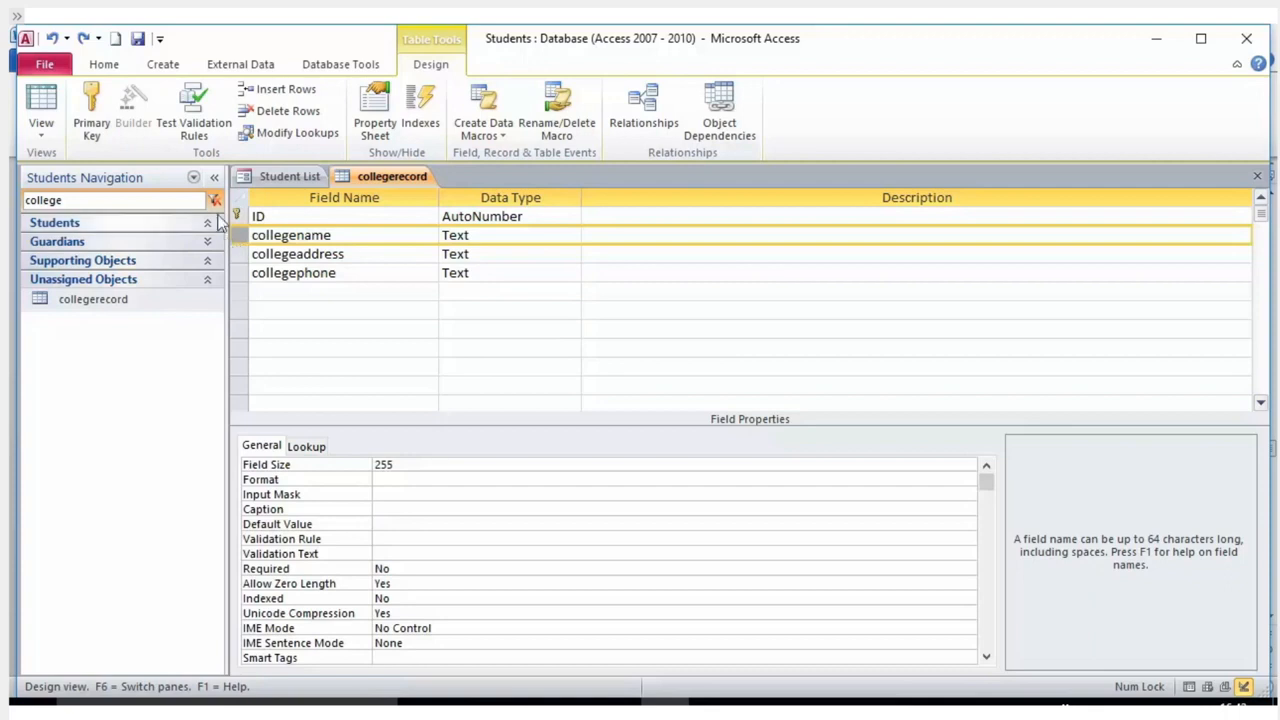
{"action": "right_click", "coordinate": [115, 300]}
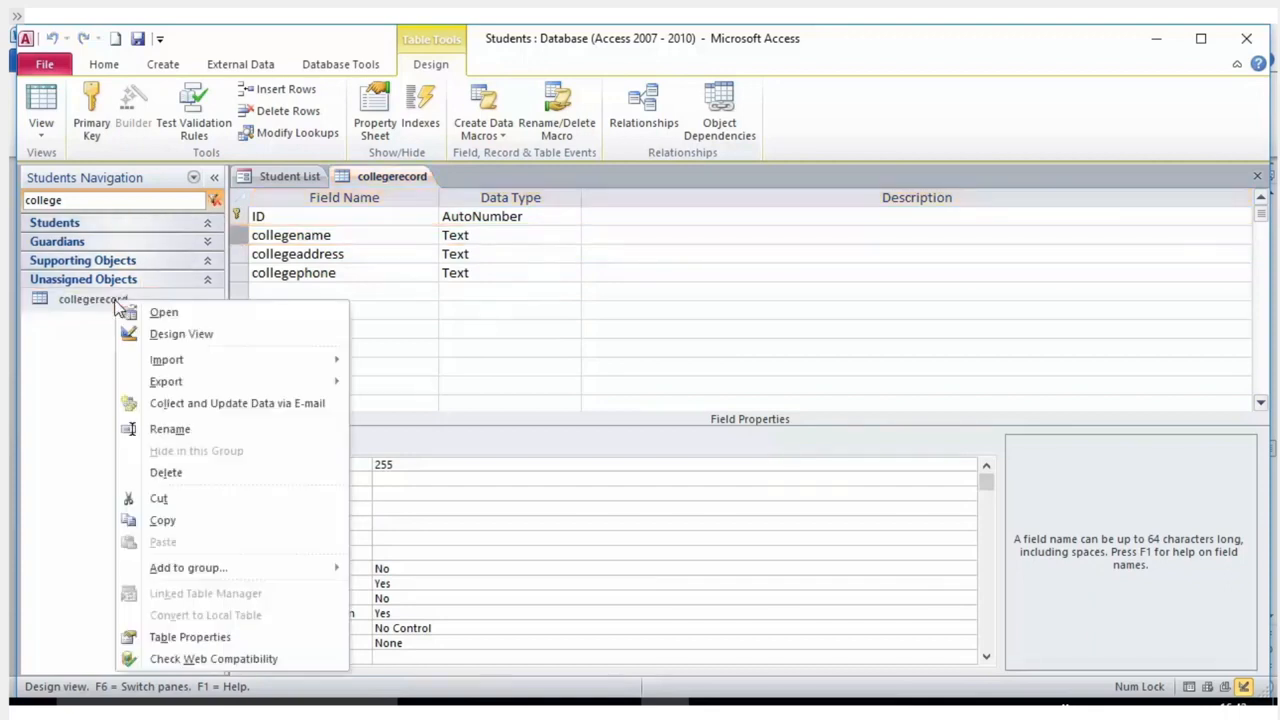
{"action": "left_click", "coordinate": [170, 336]}
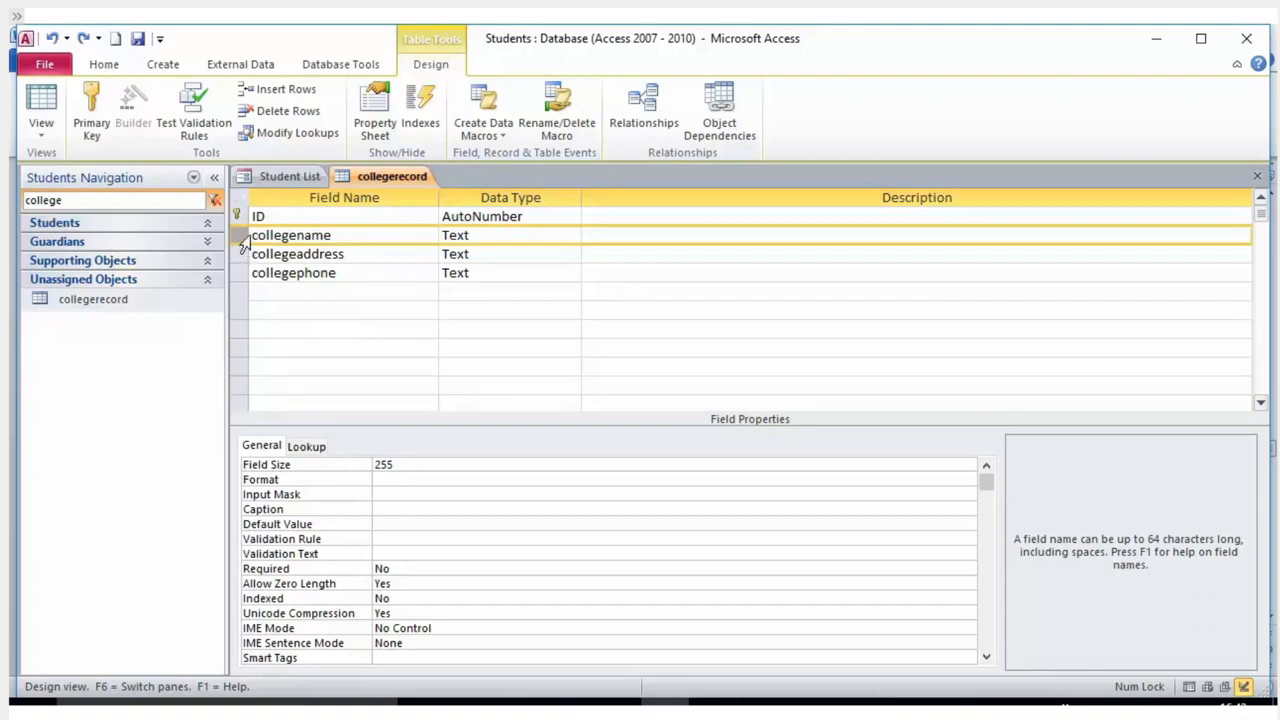
{"action": "left_click_drag", "start_coordinate": [239, 236], "coordinate": [245, 300]}
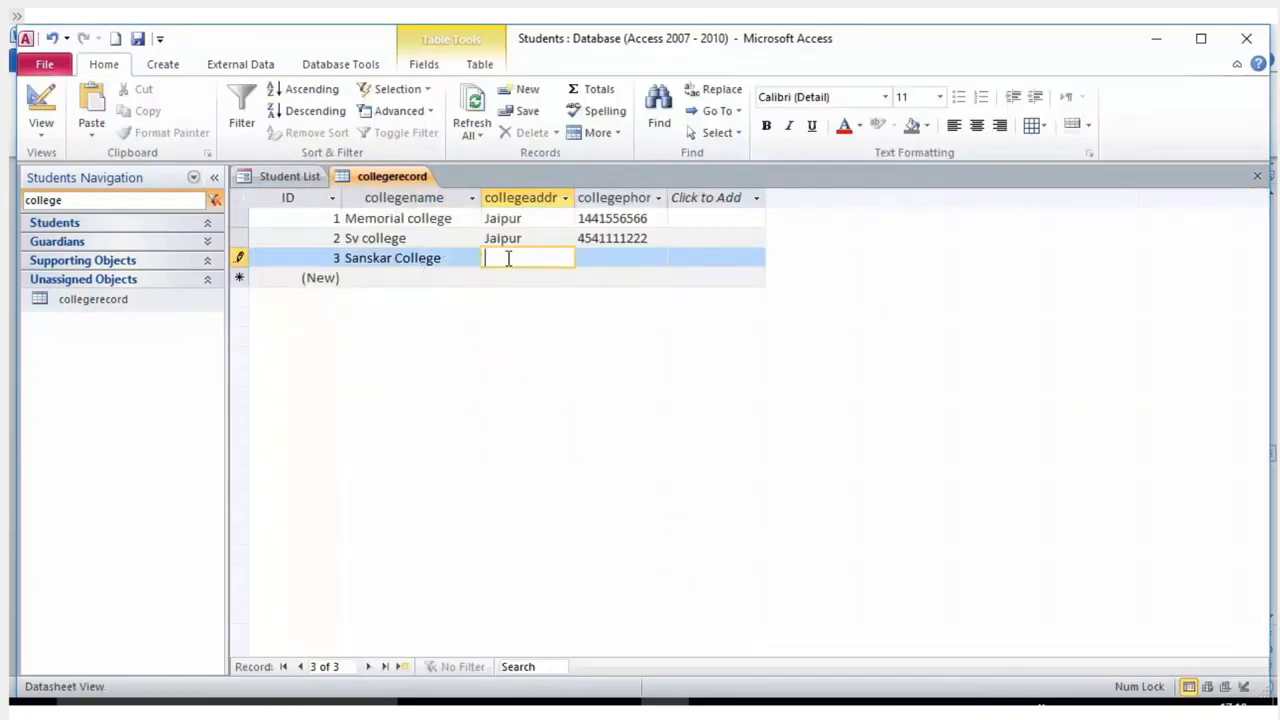
Correct the name to 'Sanskar College', enter Jaipur as its address, and fill in its phone number.
{"action": "left_click", "coordinate": [398, 257]}
{"action": "key", "text": "BackSpace"}
{"action": "type", "text": "C"}
{"action": "left_click_drag", "start_coordinate": [454, 257], "coordinate": [318, 257]}
{"action": "left_click", "coordinate": [534, 261]}
{"action": "type", "text": "Jaipur"}
{"action": "left_click", "coordinate": [611, 258]}
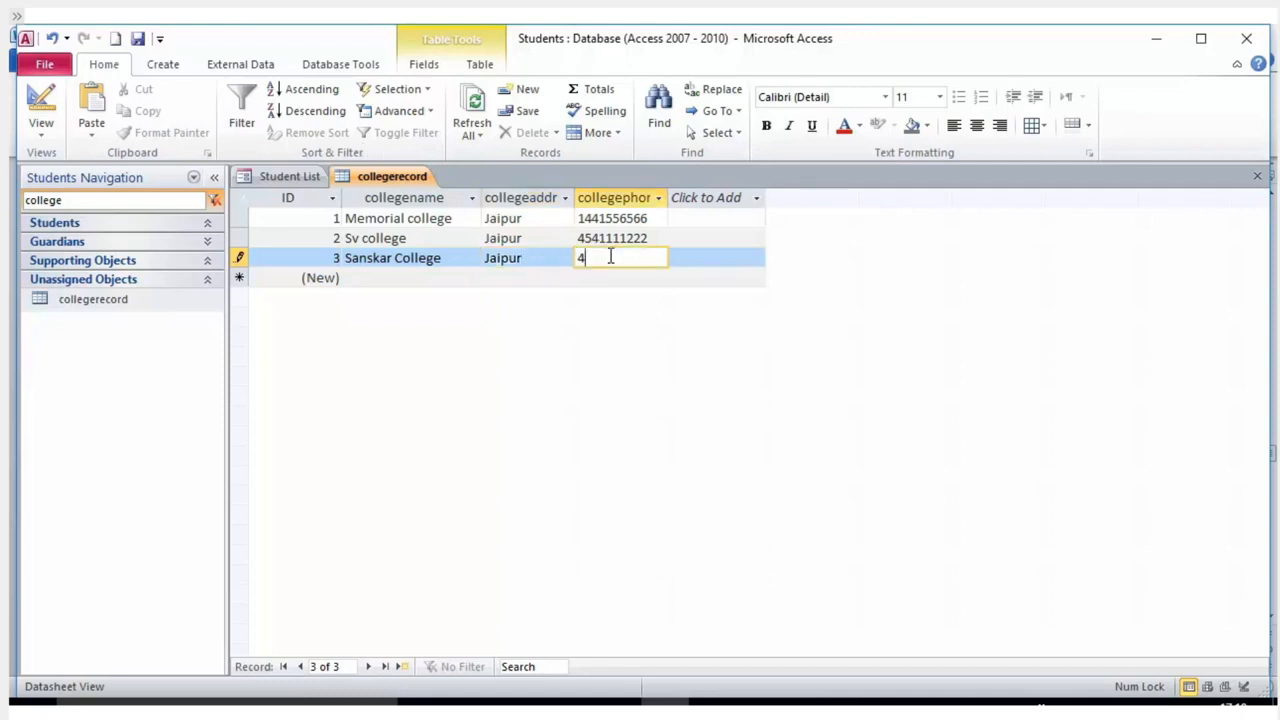
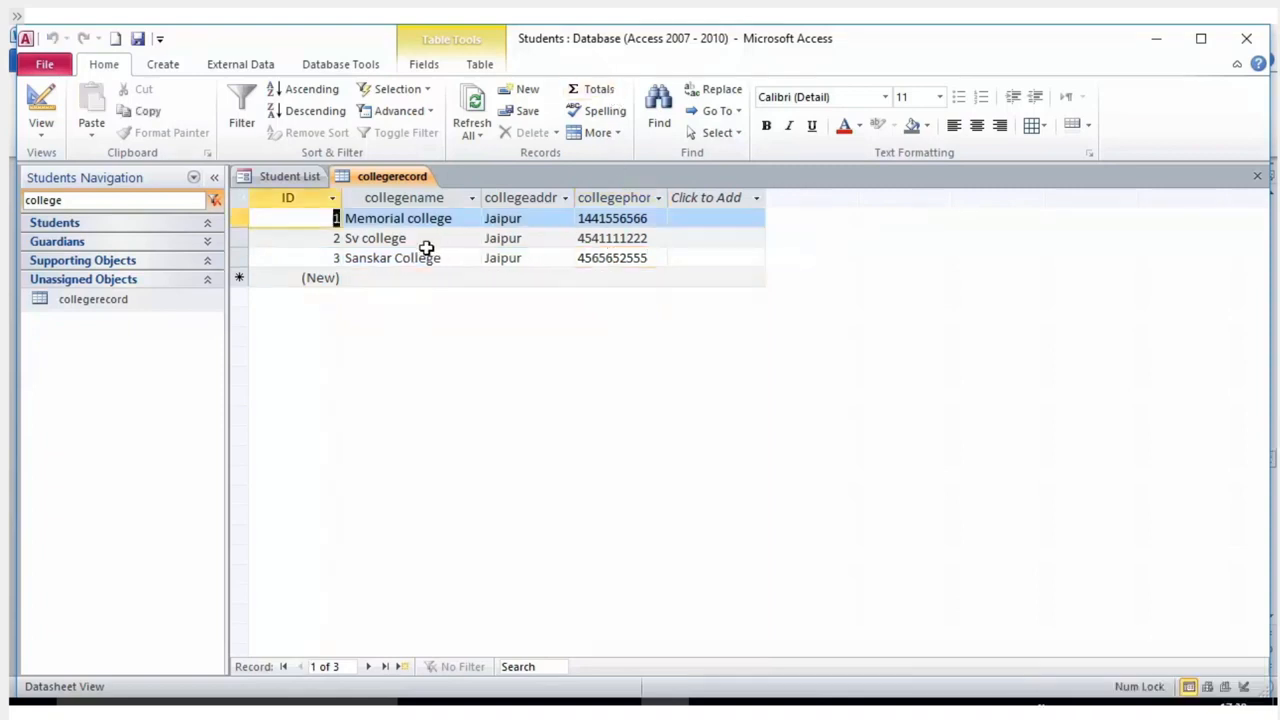
{"action": "left_click", "coordinate": [325, 277]}
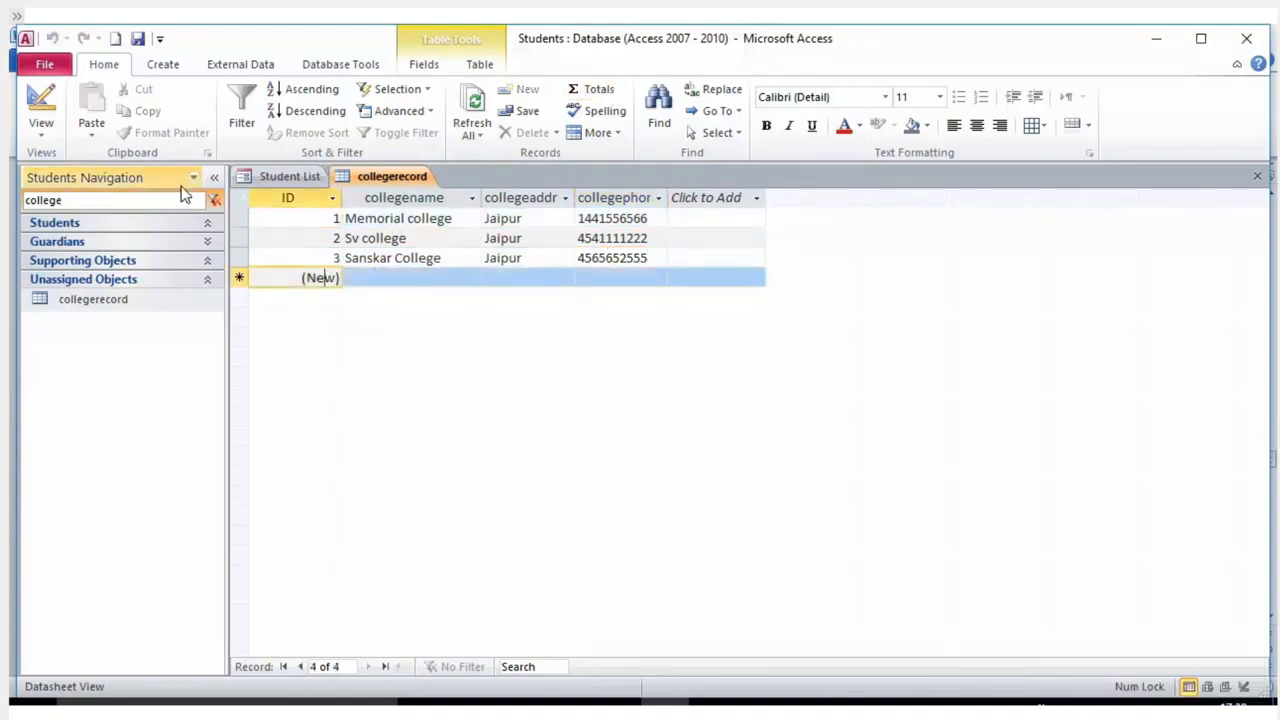
Switch the collegerecord table to Datasheet View.
{"action": "right_click", "coordinate": [150, 303]}
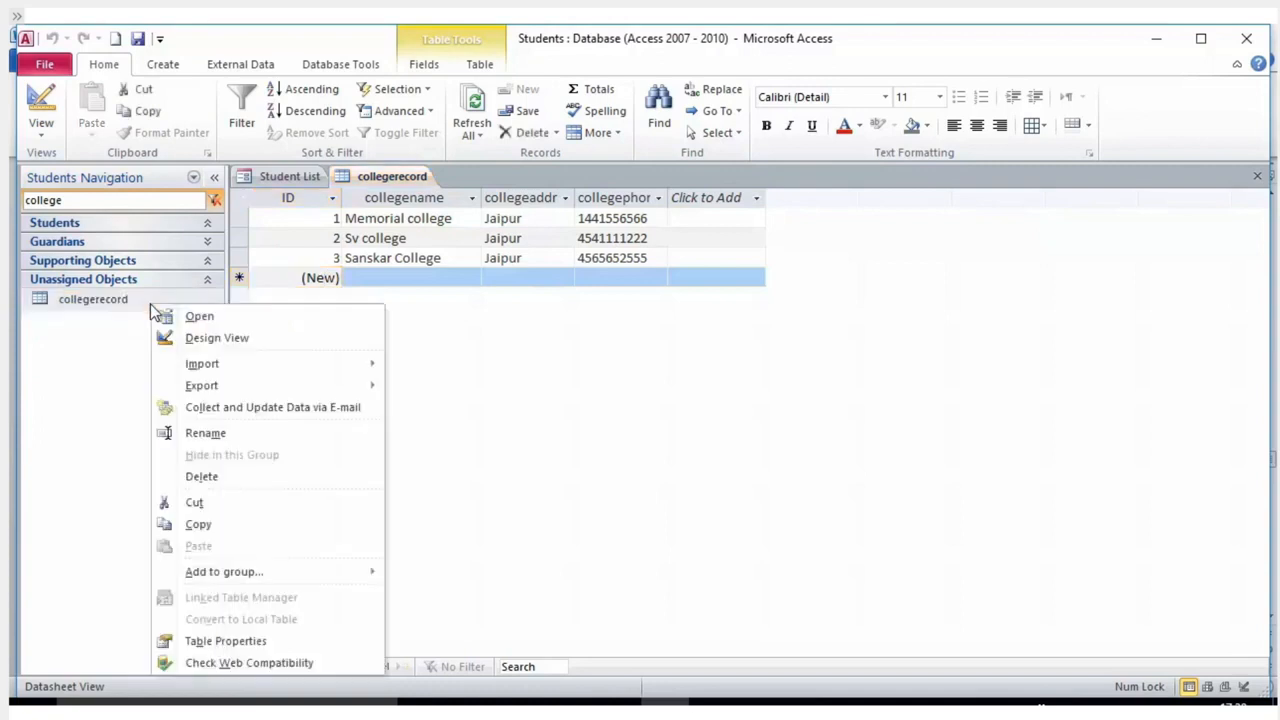
{"action": "left_click", "coordinate": [200, 338]}
{"action": "left_click", "coordinate": [41, 130]}
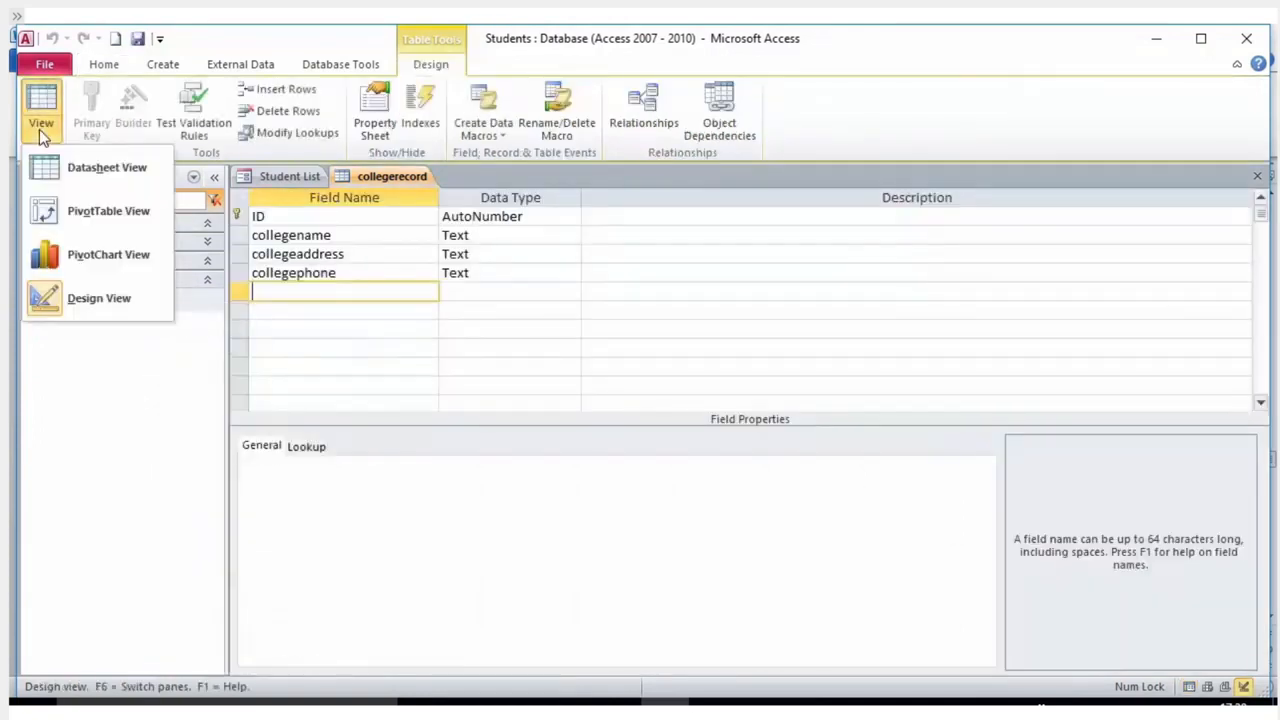
{"action": "left_click", "coordinate": [78, 171]}
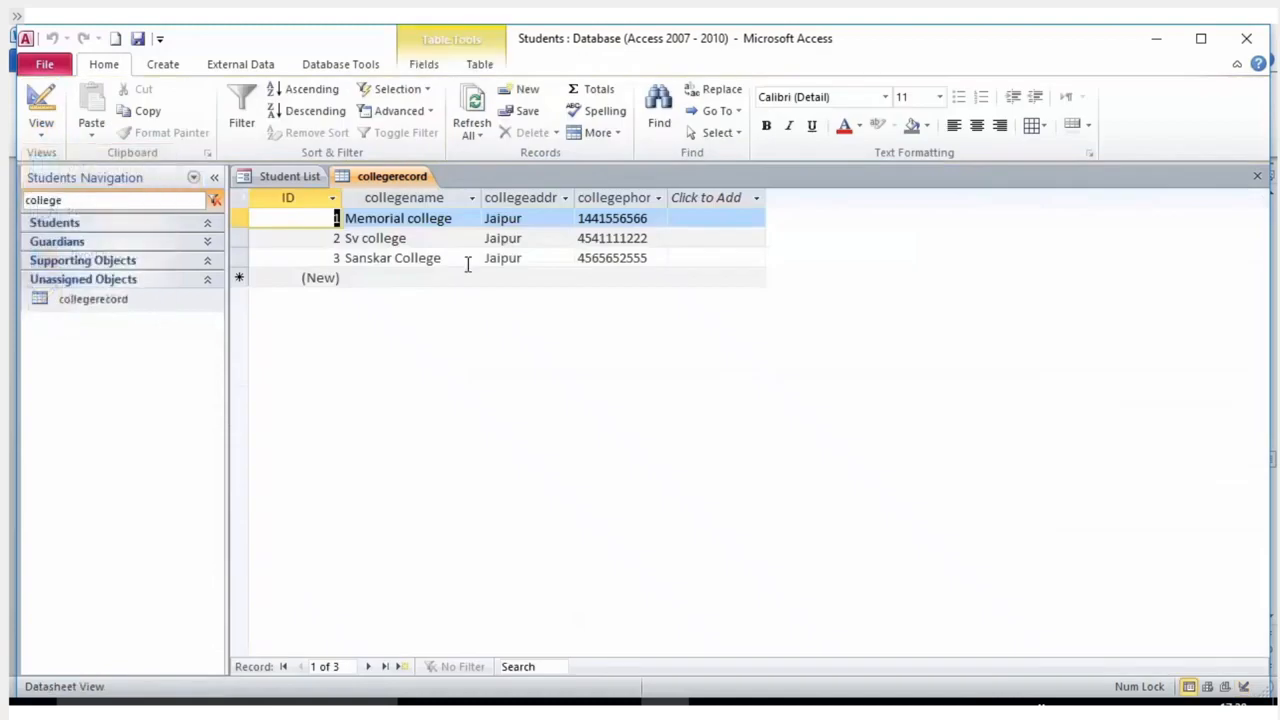
Add a New College record with address Jaipur and its phone number.
{"action": "left_click", "coordinate": [682, 260]}
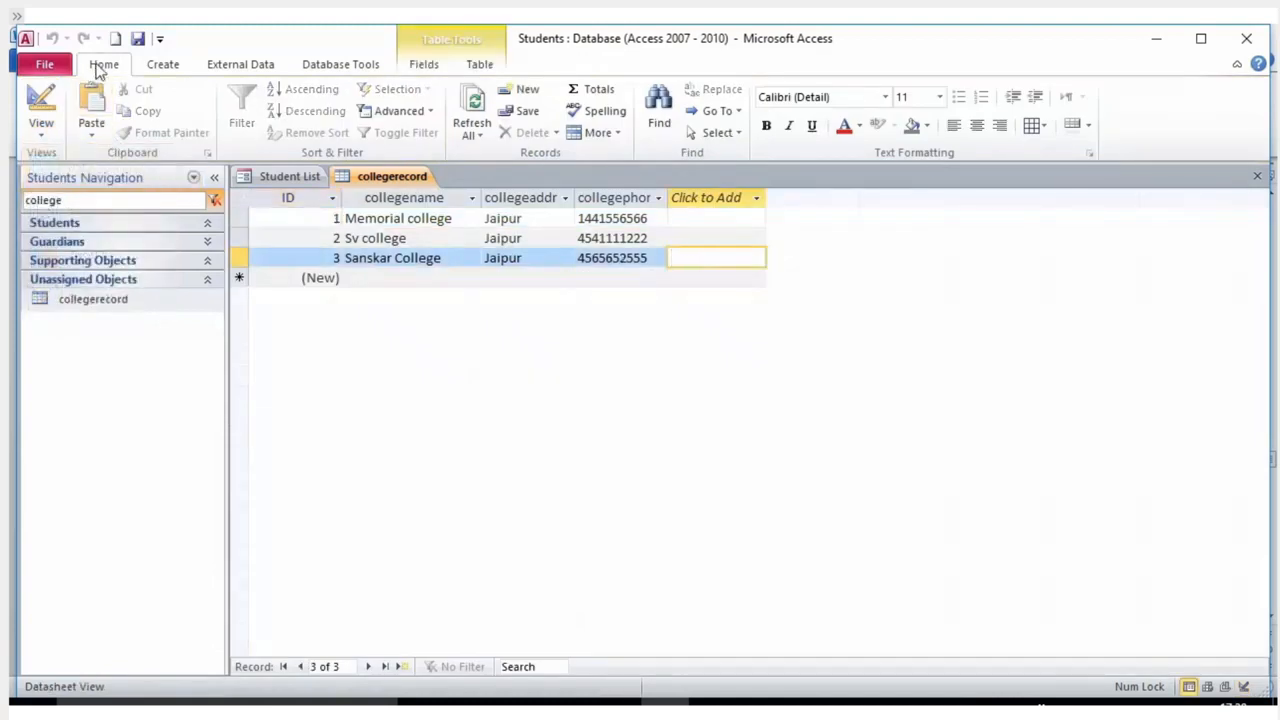
{"action": "left_click", "coordinate": [338, 277]}
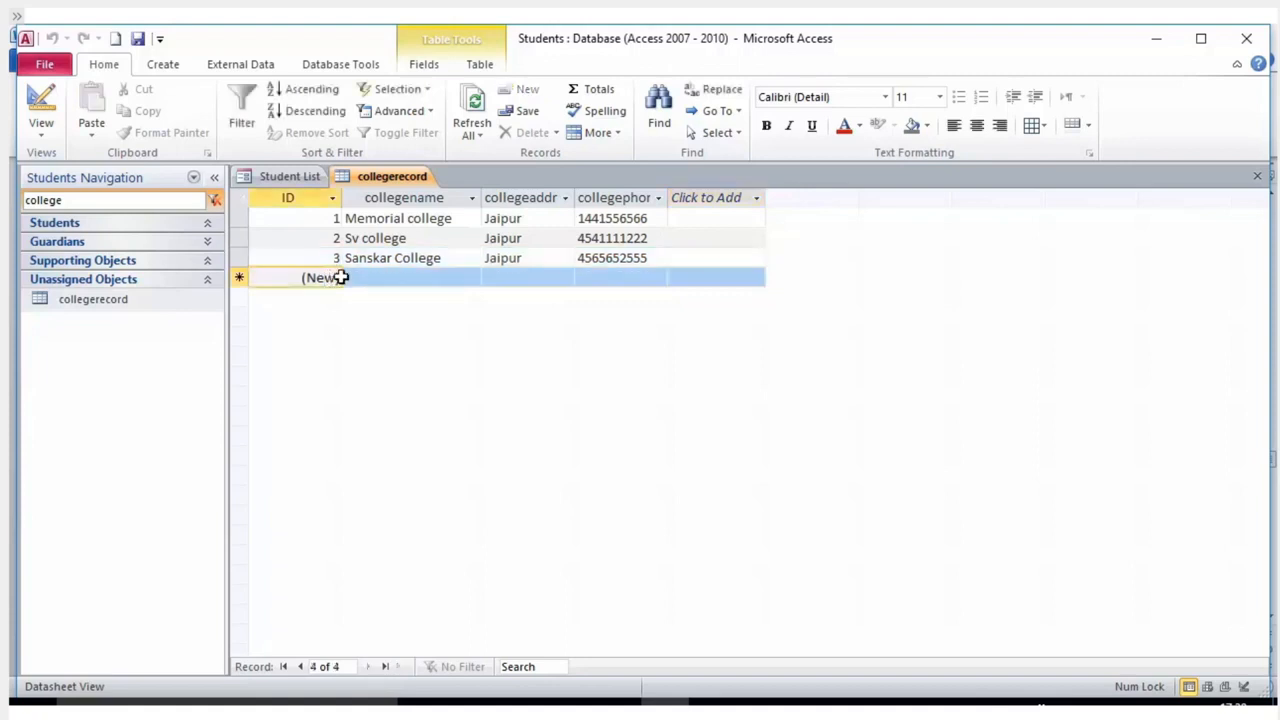
{"action": "left_click", "coordinate": [404, 280]}
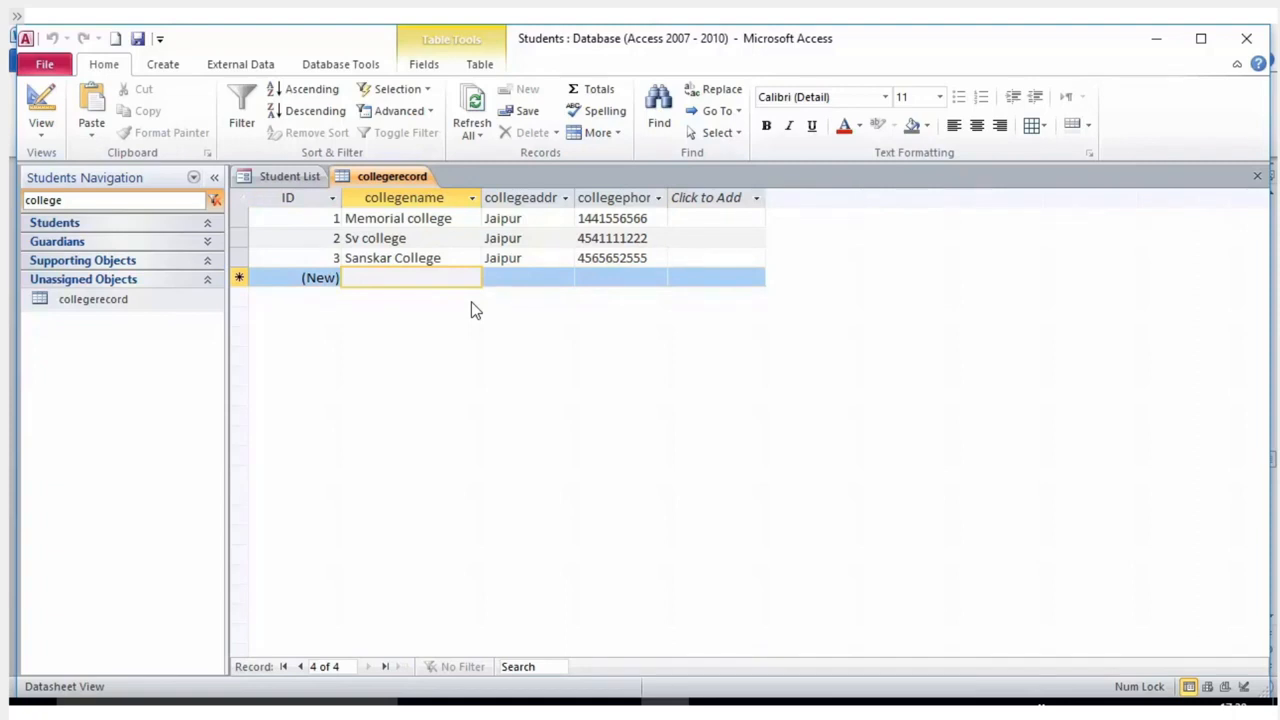
{"action": "type", "text": "New College"}
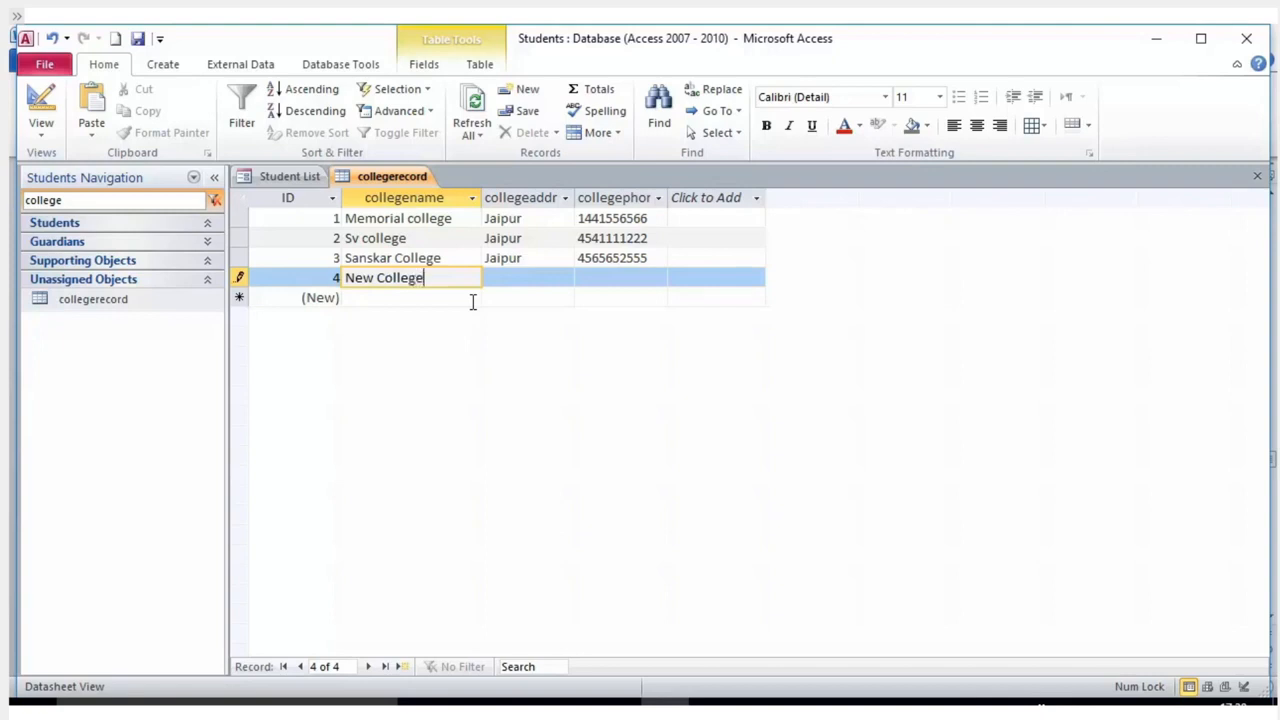
{"action": "key", "text": "Tab"}
{"action": "type", "text": "Jaipur"}
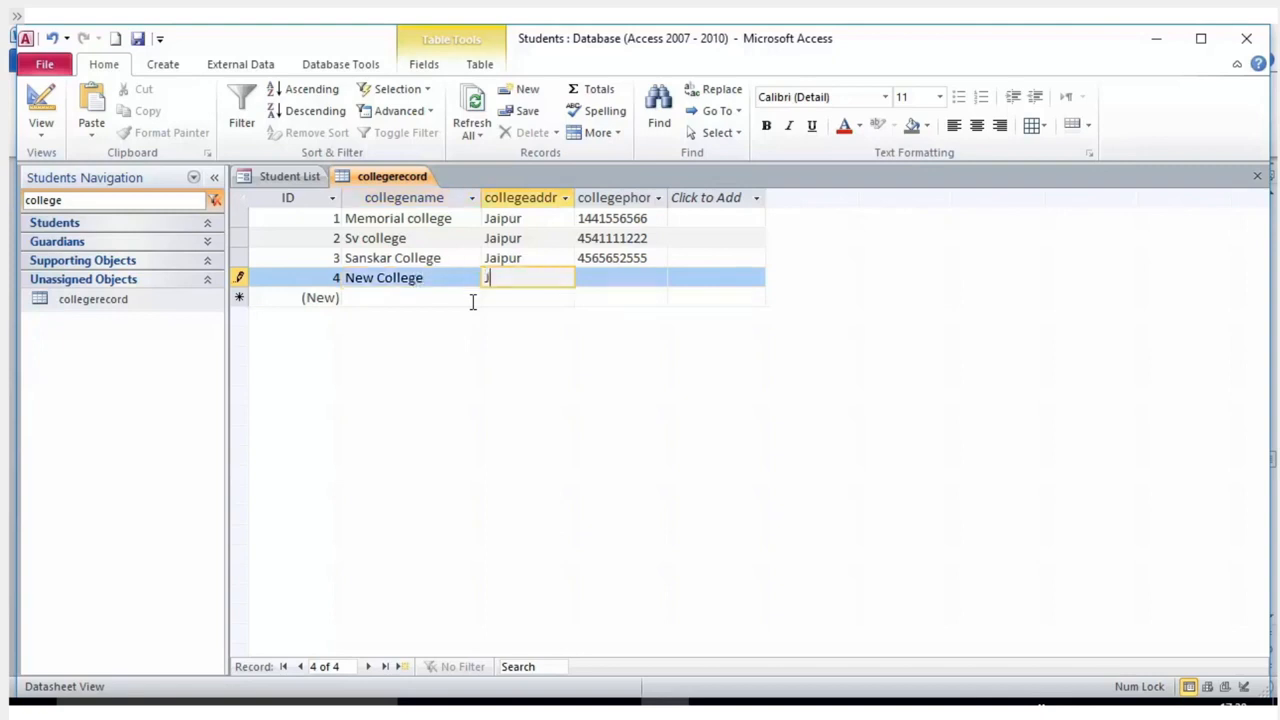
{"action": "key", "text": "Tab"}
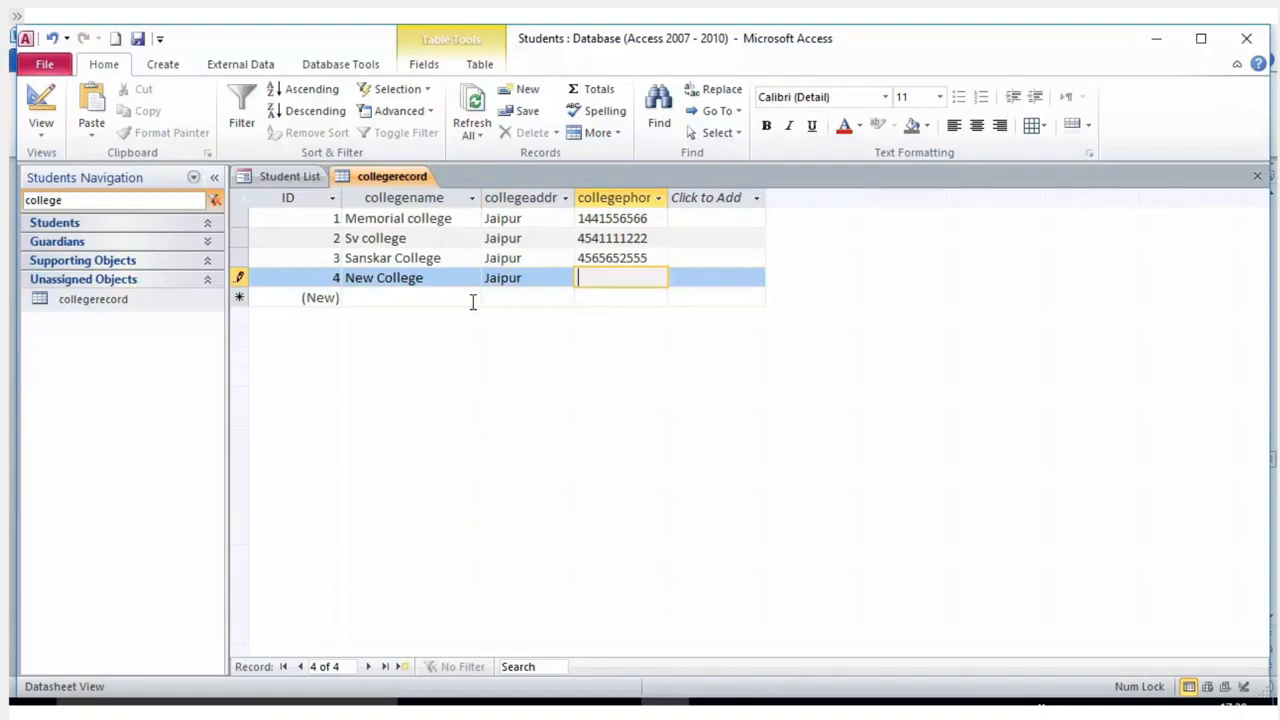
{"action": "type", "text": "454545454"}
{"action": "key", "text": "Tab"}
{"action": "key", "text": "Tab"}
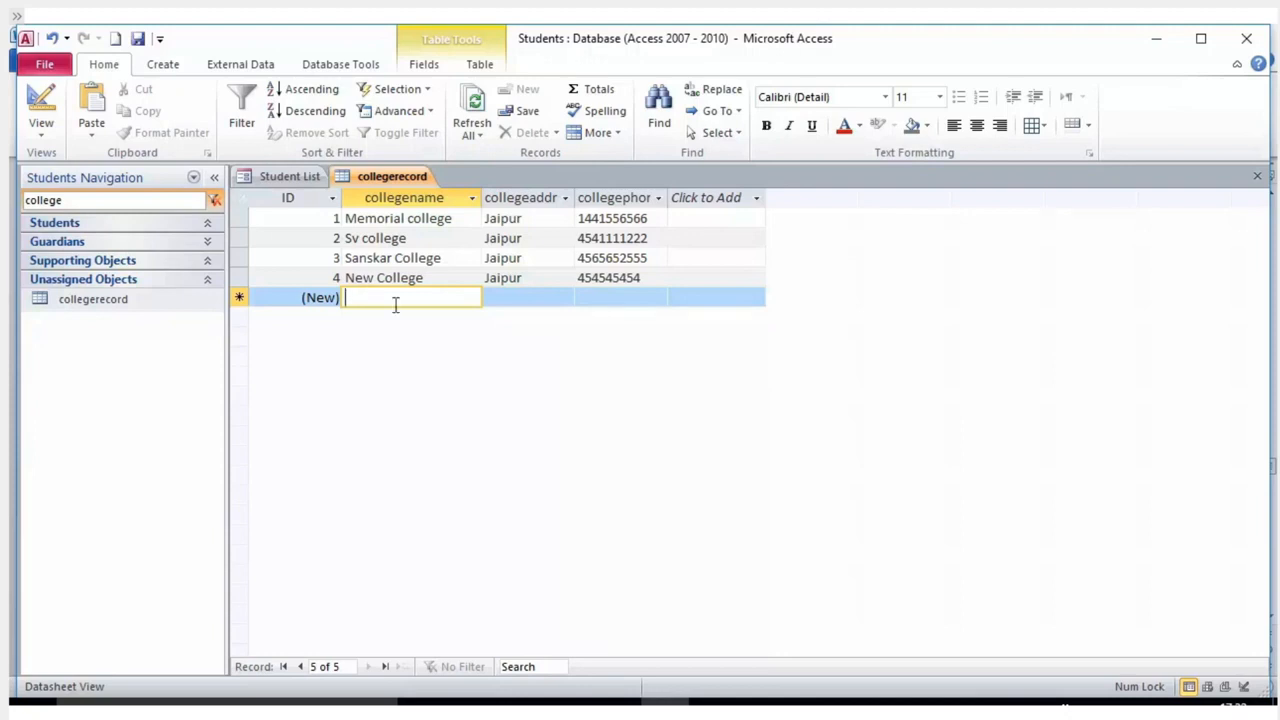
Return to the New College record and step across its fields.
{"action": "left_click", "coordinate": [440, 279]}
{"action": "left_click", "coordinate": [683, 284]}
{"action": "left_click", "coordinate": [410, 278]}
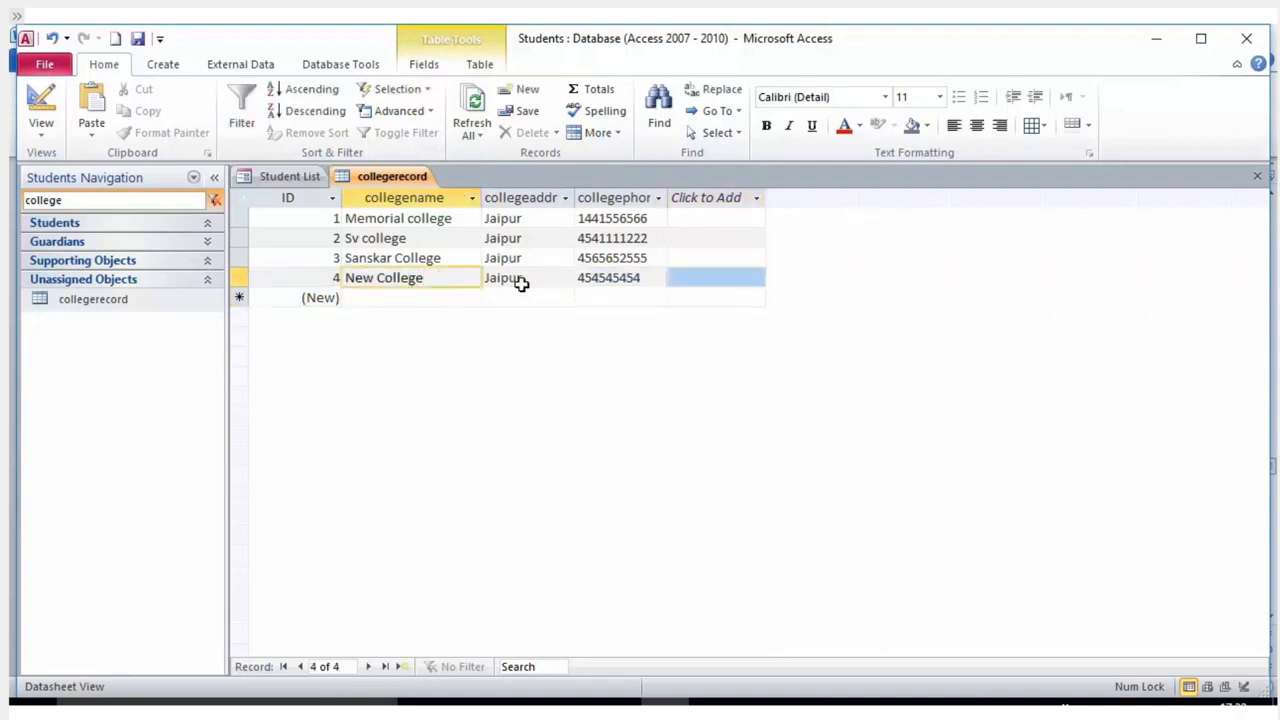
{"action": "key", "text": "Tab"}
{"action": "key", "text": "Tab"}
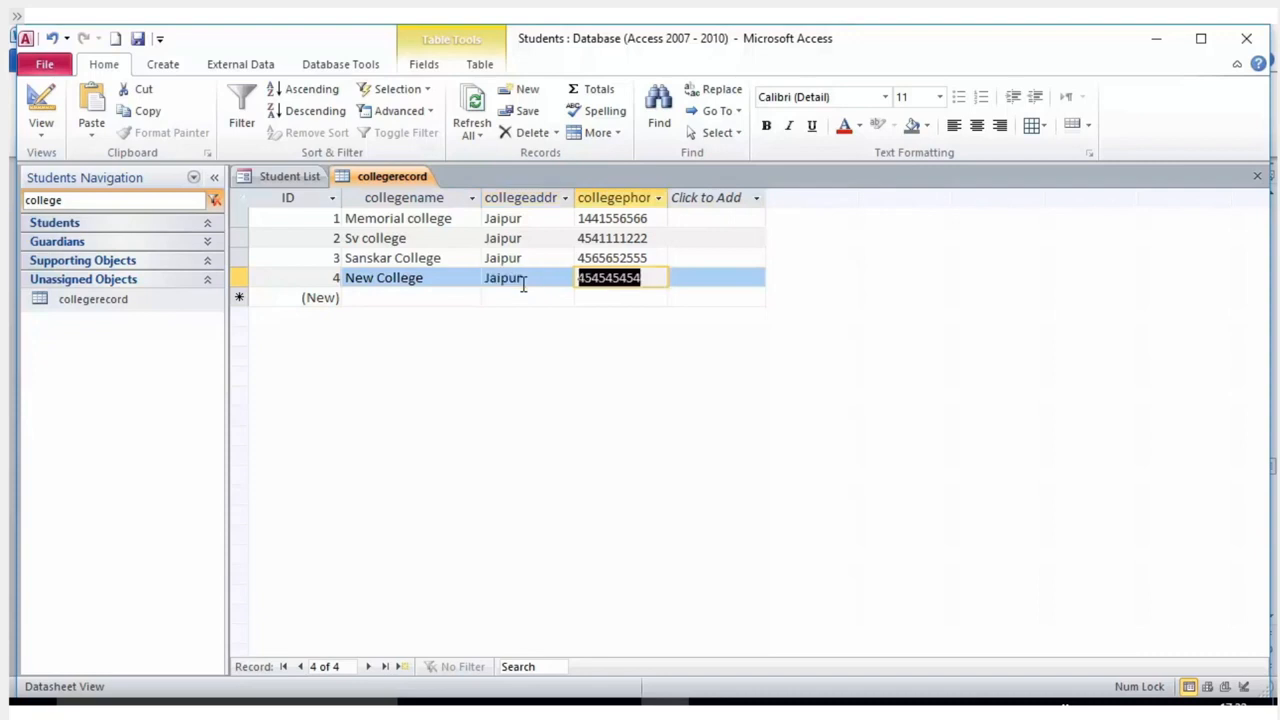
{"action": "key", "text": "Tab"}
{"action": "left_click", "coordinate": [437, 300]}
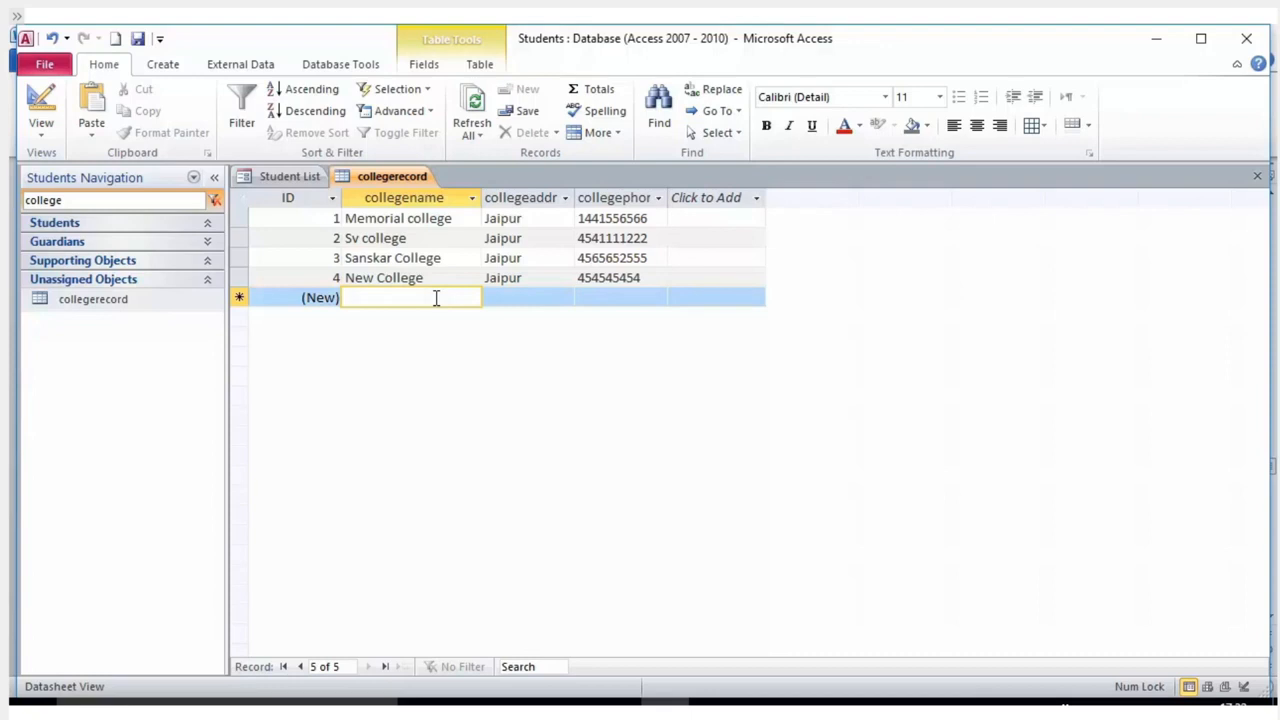
{"action": "left_click", "coordinate": [518, 278]}
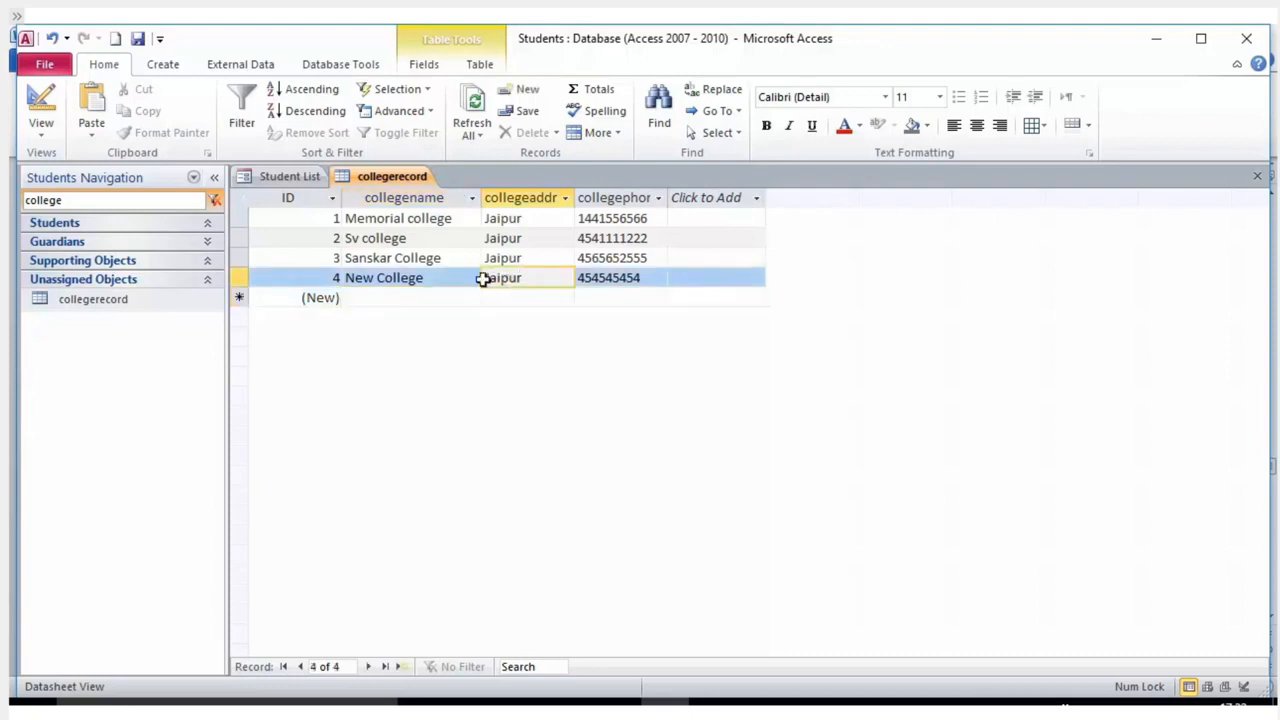
{"action": "left_click", "coordinate": [435, 279]}
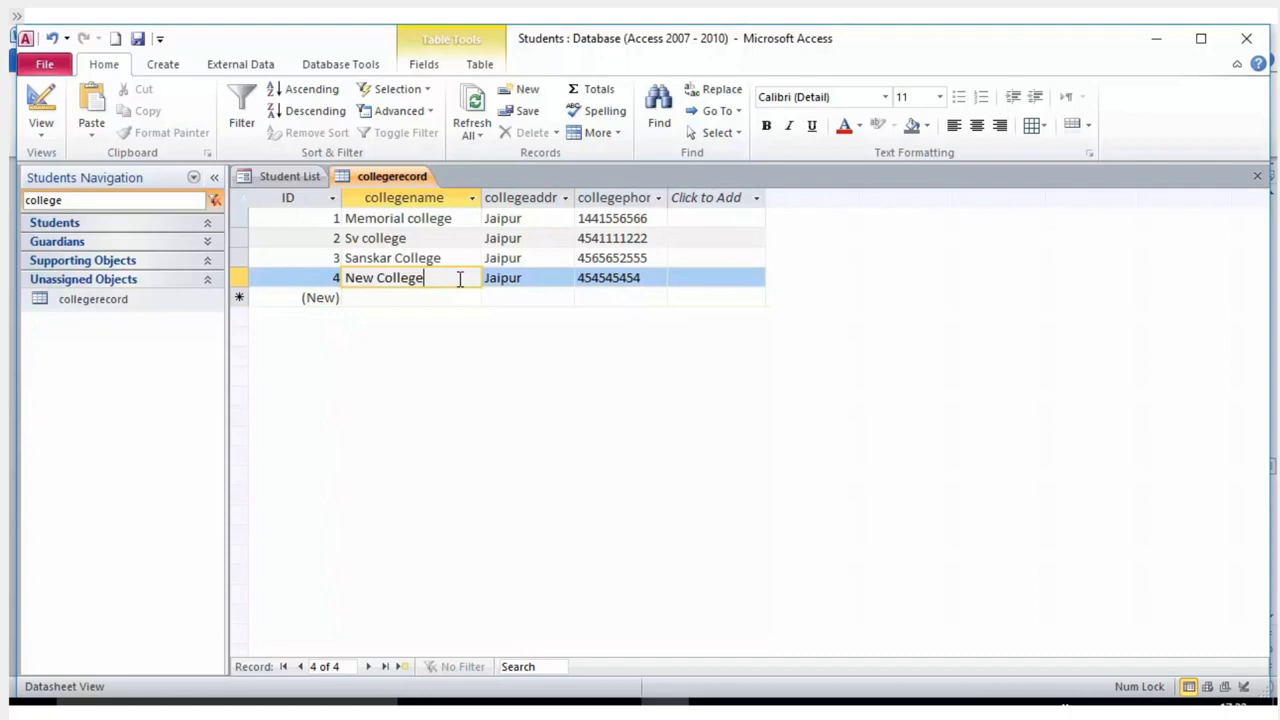
Delete the New College record and confirm the deletion.
{"action": "left_click_drag", "start_coordinate": [460, 279], "coordinate": [340, 279]}
{"action": "left_click", "coordinate": [507, 286]}
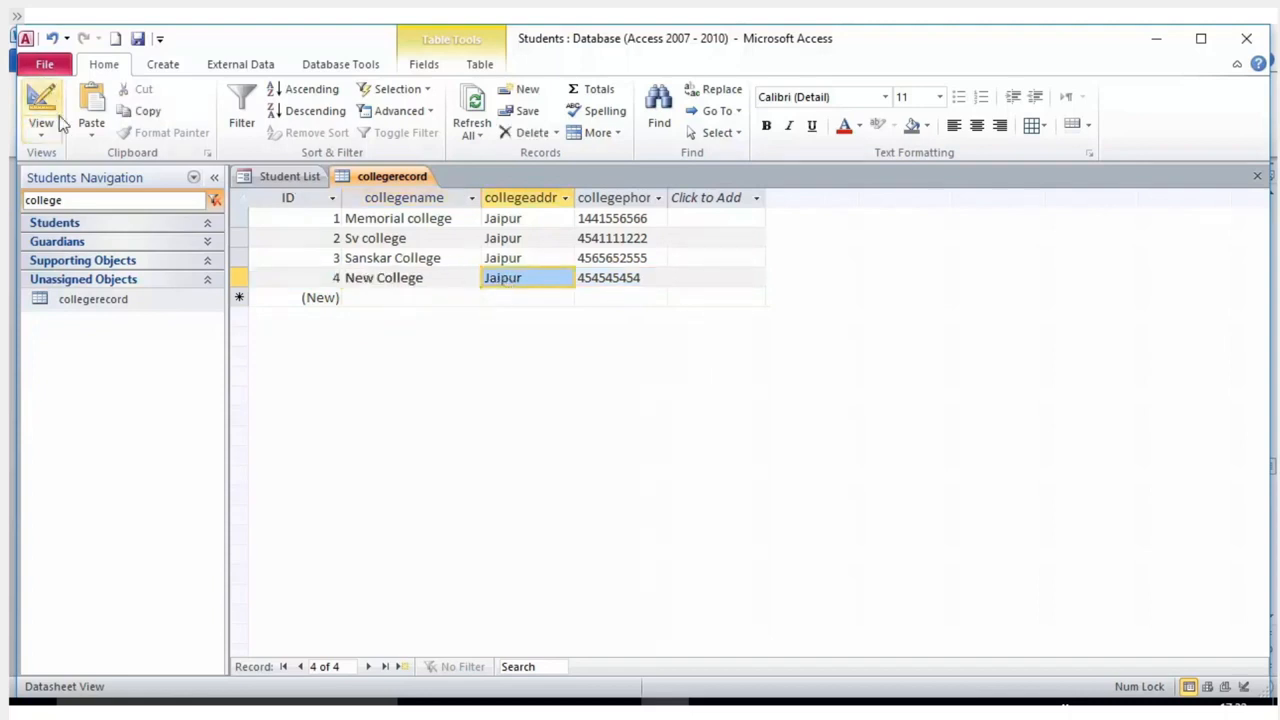
{"action": "left_click", "coordinate": [158, 40]}
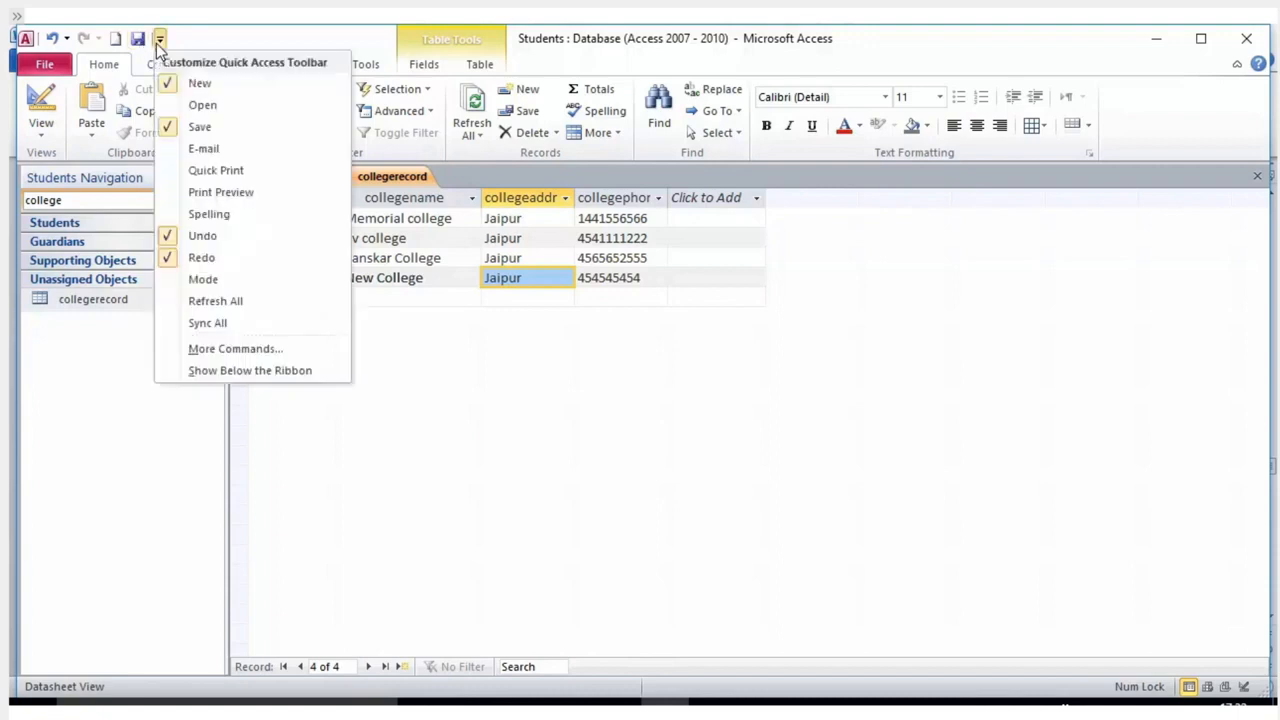
{"action": "left_click", "coordinate": [53, 40]}
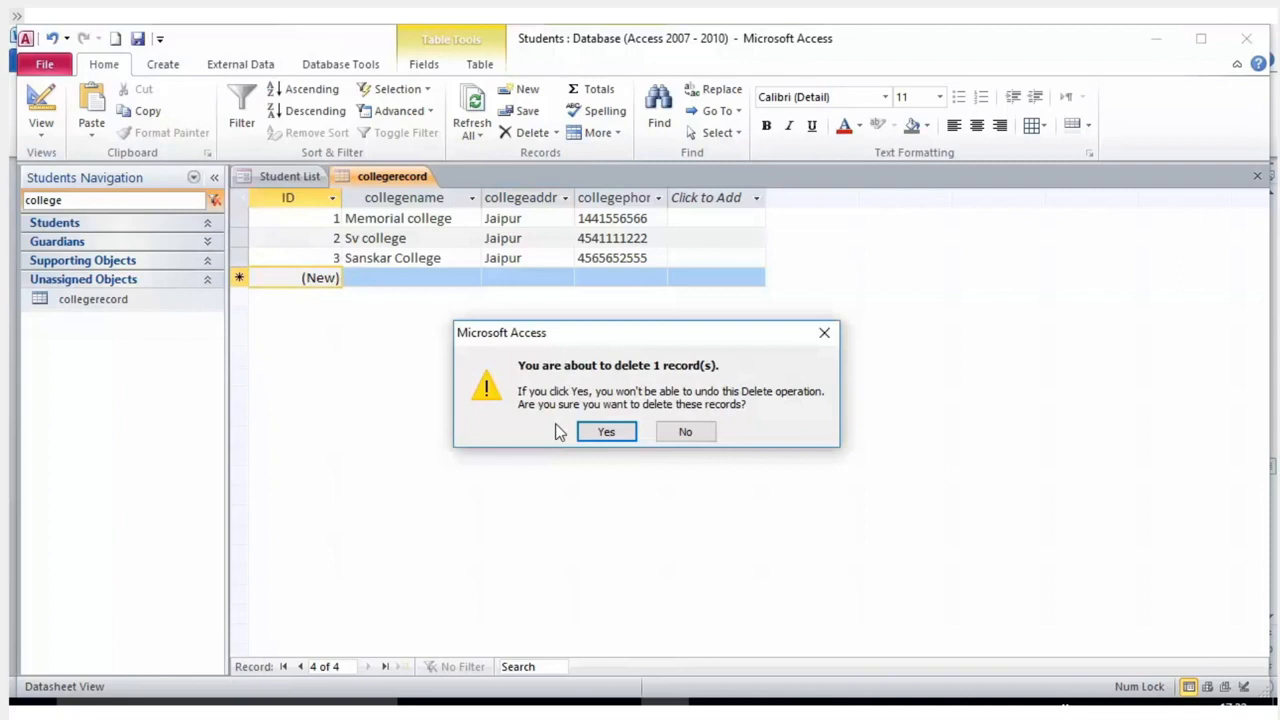
{"action": "left_click", "coordinate": [604, 432]}
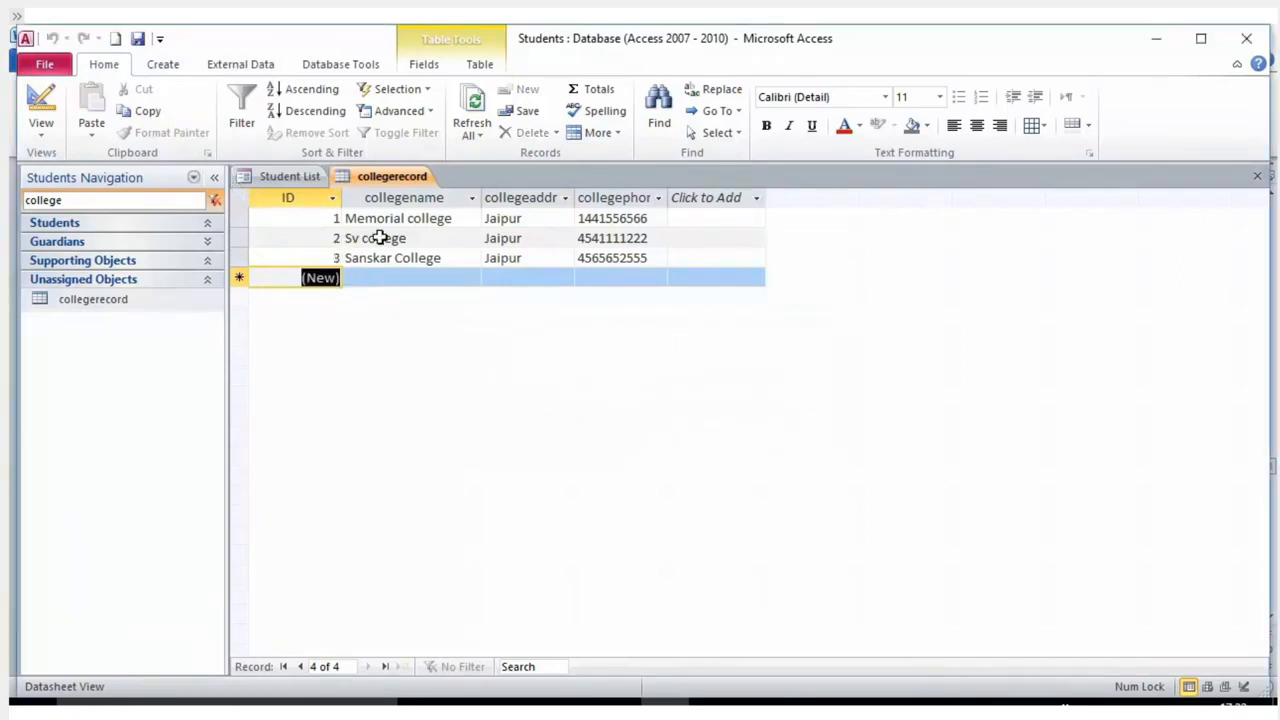
Re-enter 'New College' as a new record's collegename, leaving address and phone blank.
{"action": "left_click", "coordinate": [433, 258]}
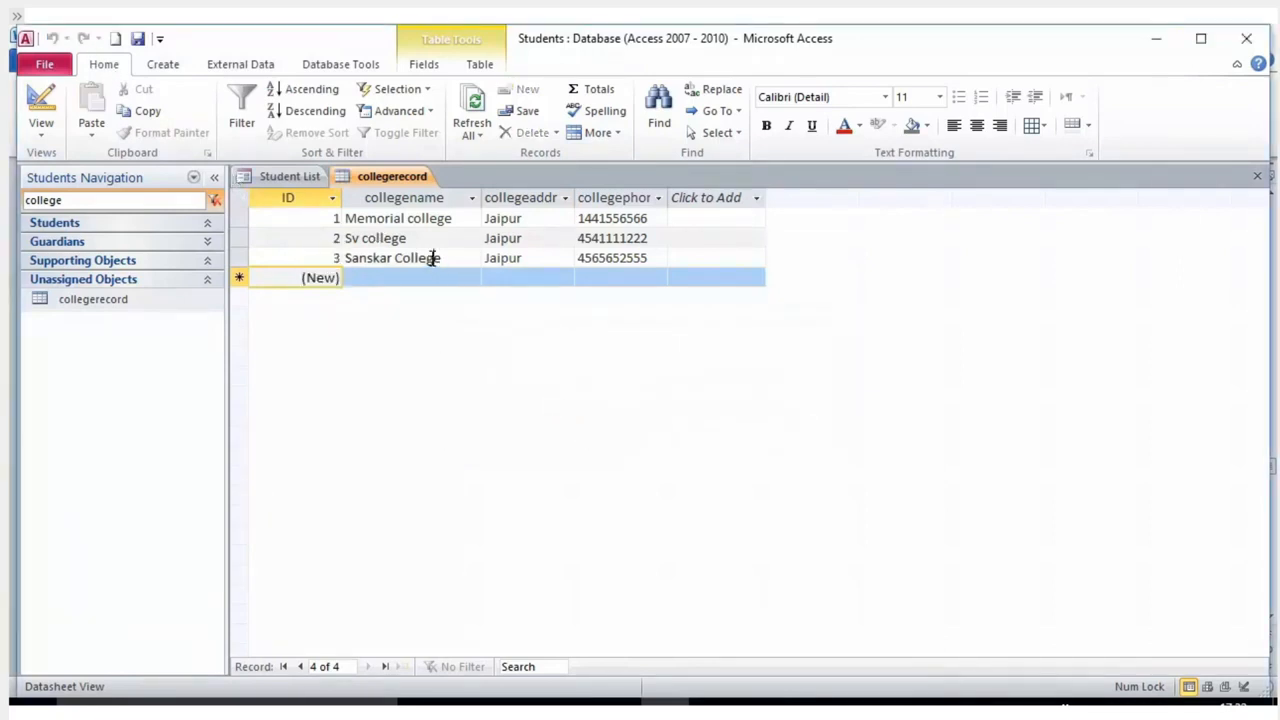
{"action": "left_click", "coordinate": [555, 255]}
{"action": "left_click", "coordinate": [393, 278]}
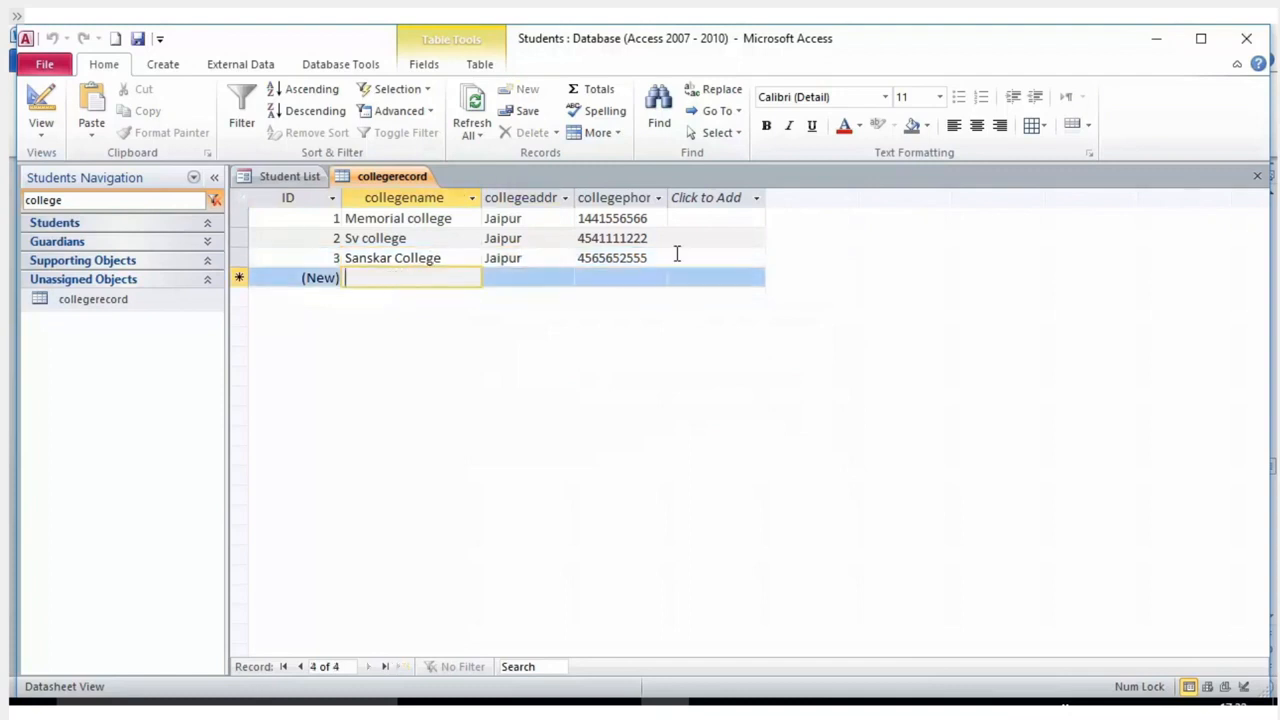
{"action": "left_click", "coordinate": [671, 254]}
{"action": "key", "text": "Tab"}
{"action": "left_click", "coordinate": [385, 280]}
{"action": "type", "text": "New College"}
{"action": "key", "text": "Tab"}
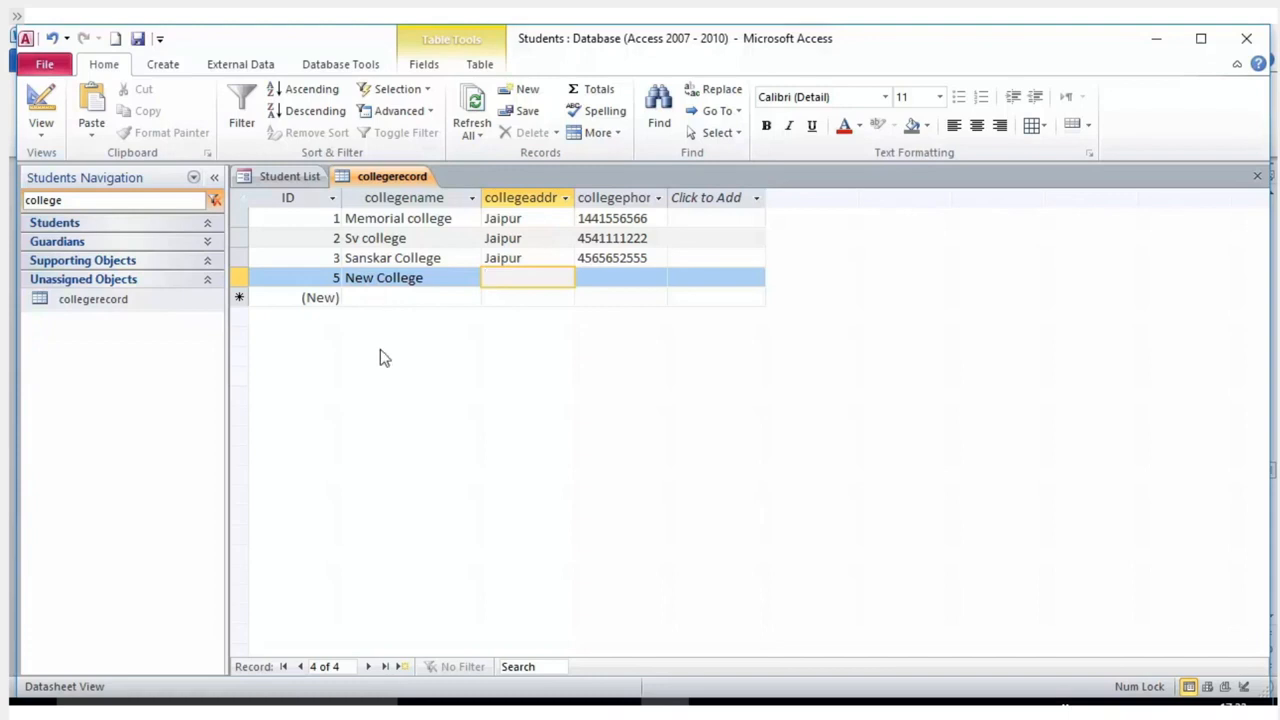
Select the Sanskar College record and place the caret in its name.
{"action": "left_click", "coordinate": [317, 252]}
{"action": "left_click", "coordinate": [317, 240]}
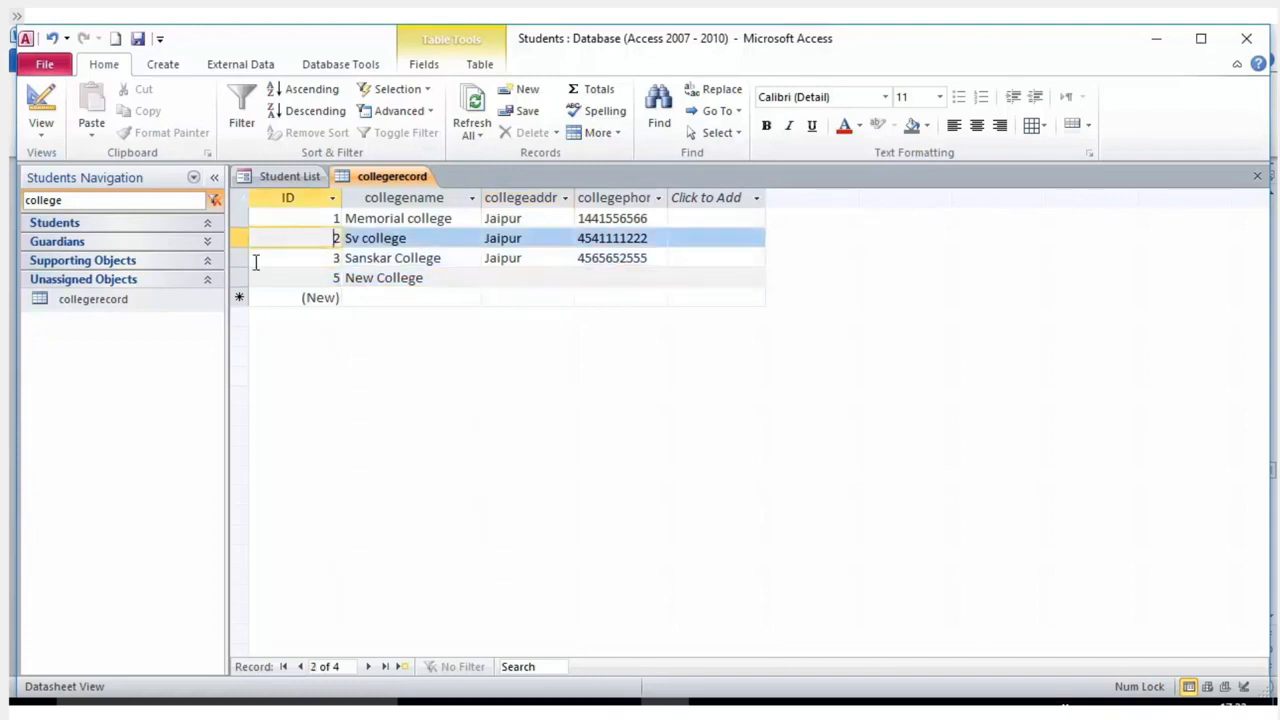
{"action": "left_click", "coordinate": [252, 261]}
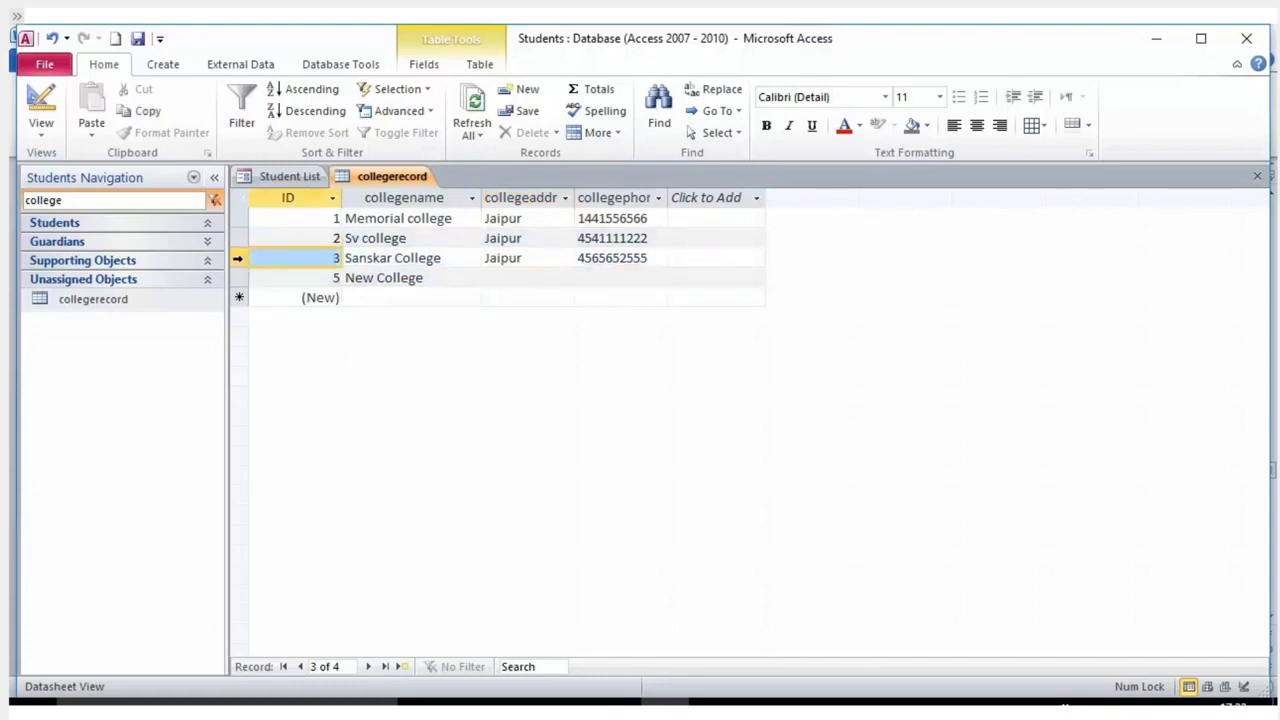
{"action": "left_click", "coordinate": [383, 263]}
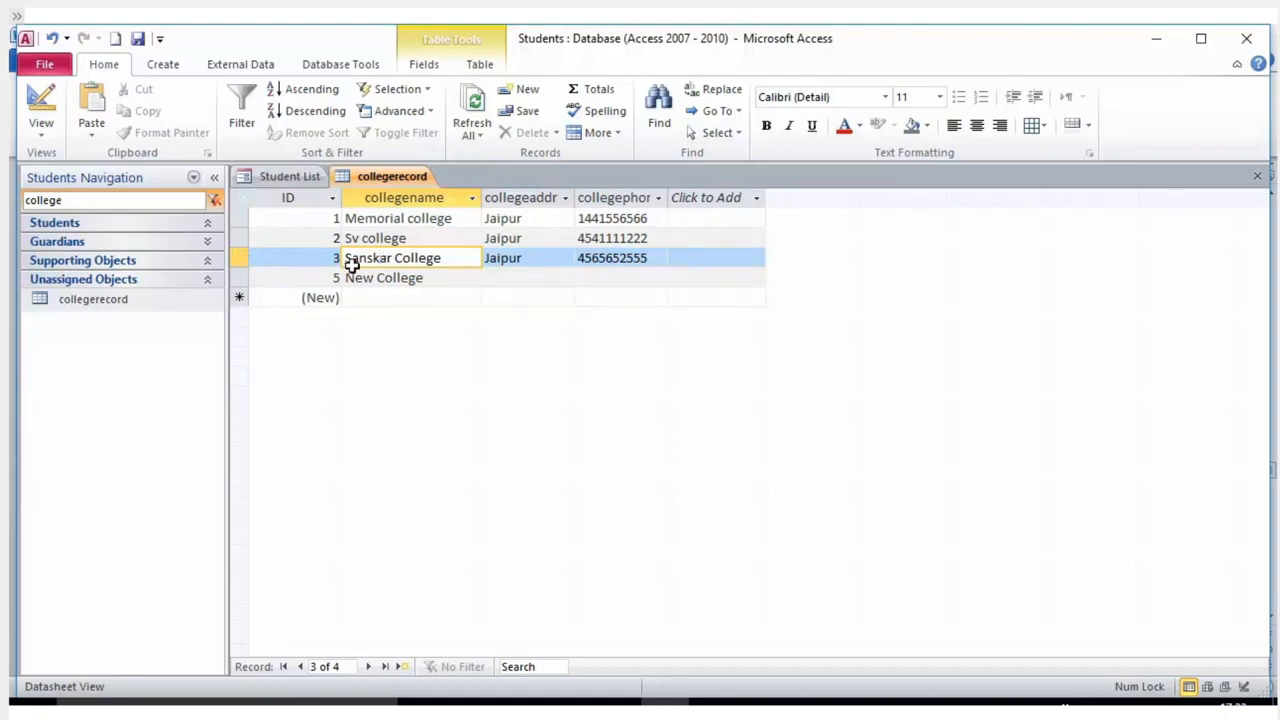
Delete the collegeaddress field from the collegerecord table's design and confirm the deletion.
{"action": "right_click", "coordinate": [95, 304]}
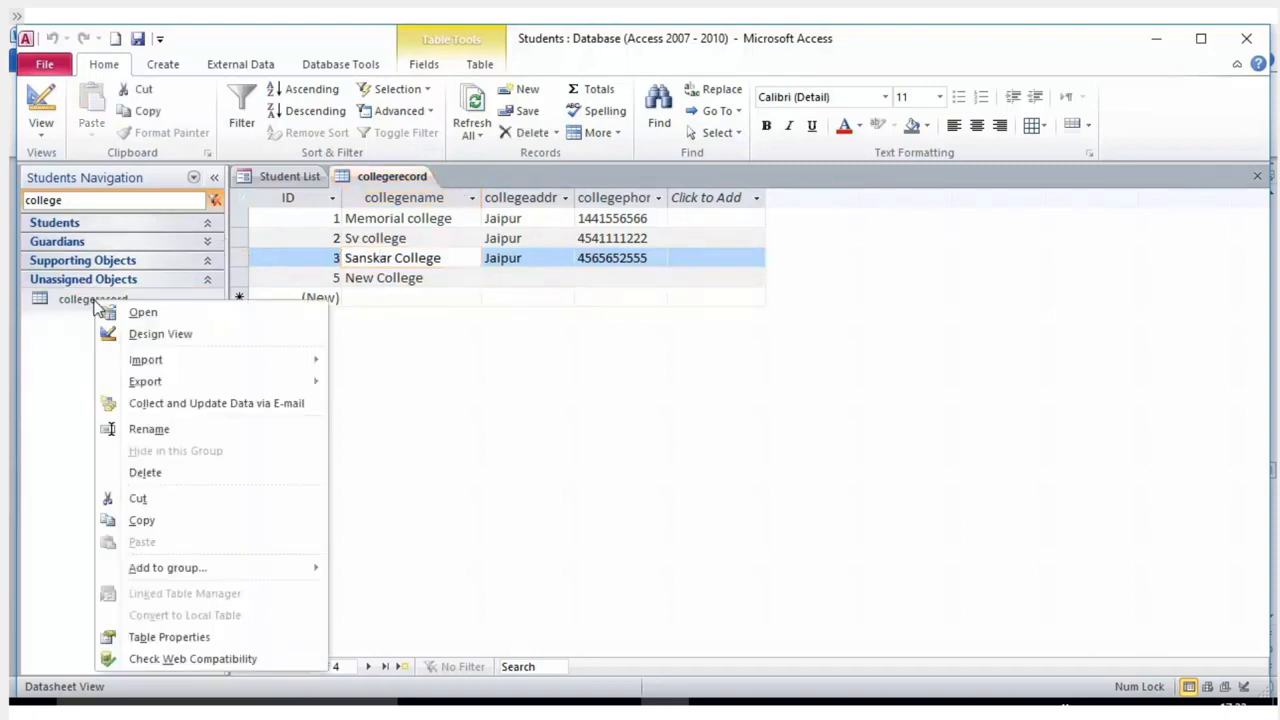
{"action": "left_click", "coordinate": [137, 334]}
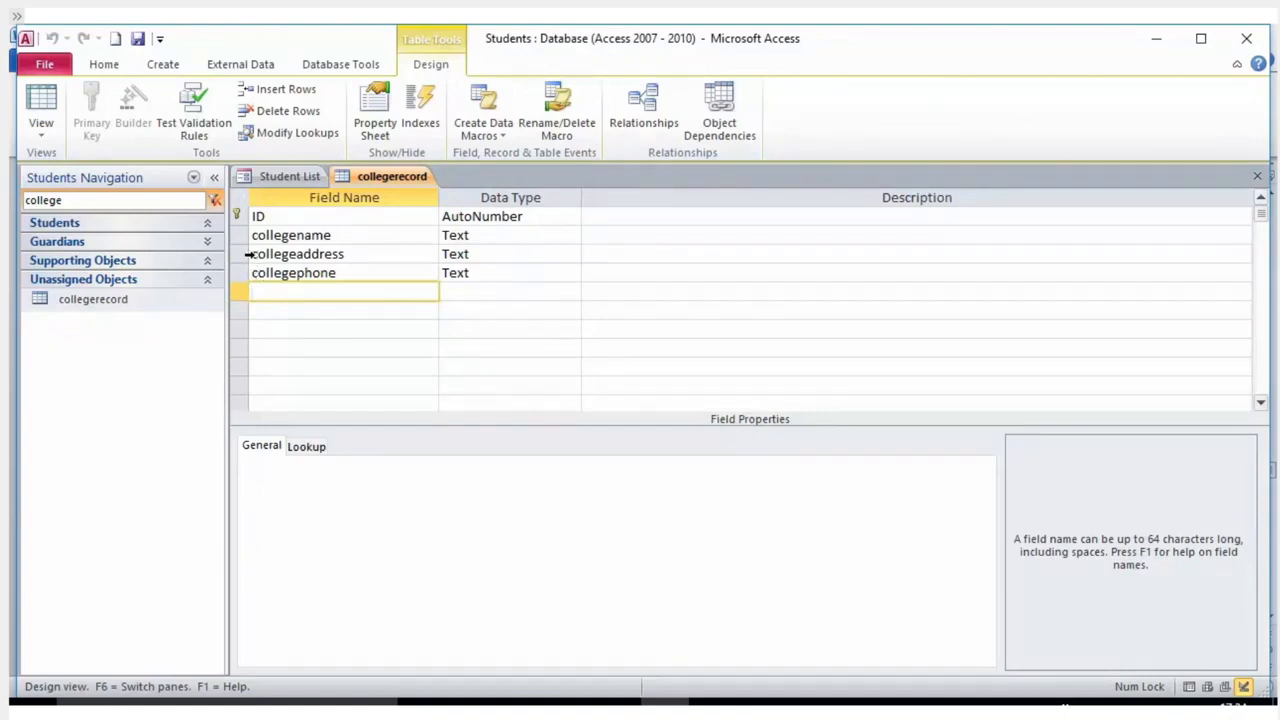
{"action": "left_click", "coordinate": [247, 254]}
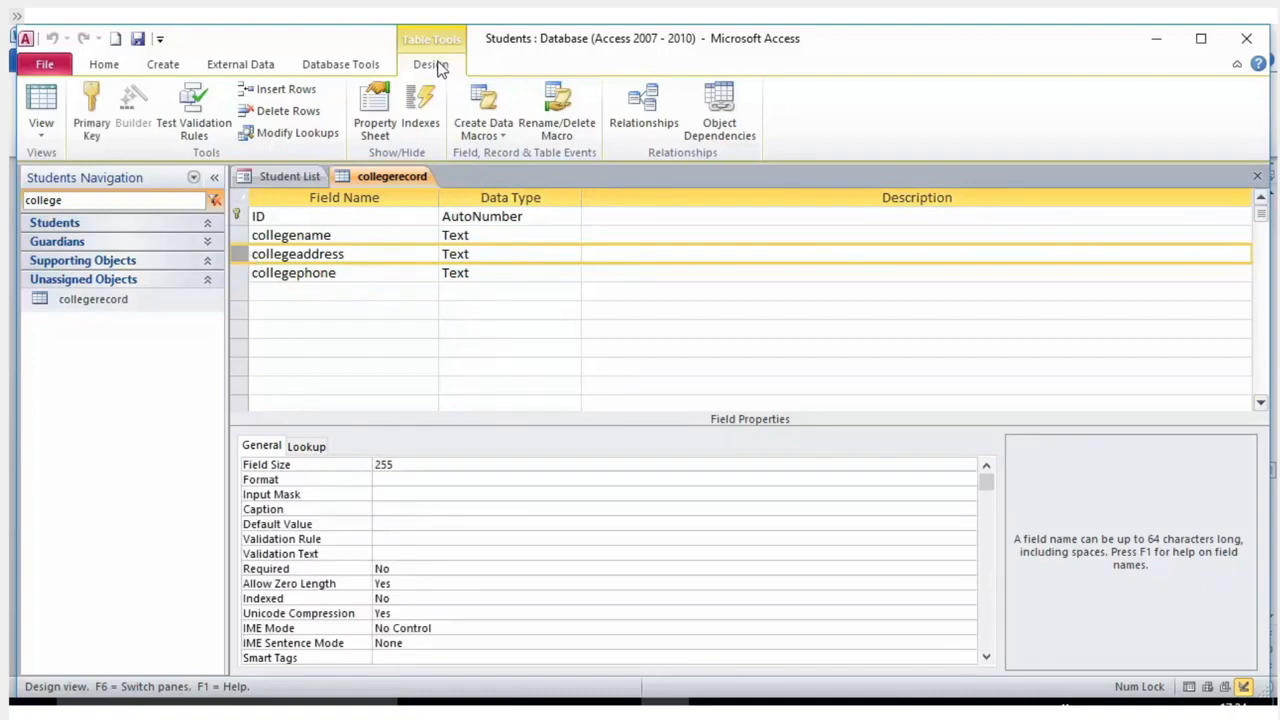
{"action": "left_click", "coordinate": [275, 107]}
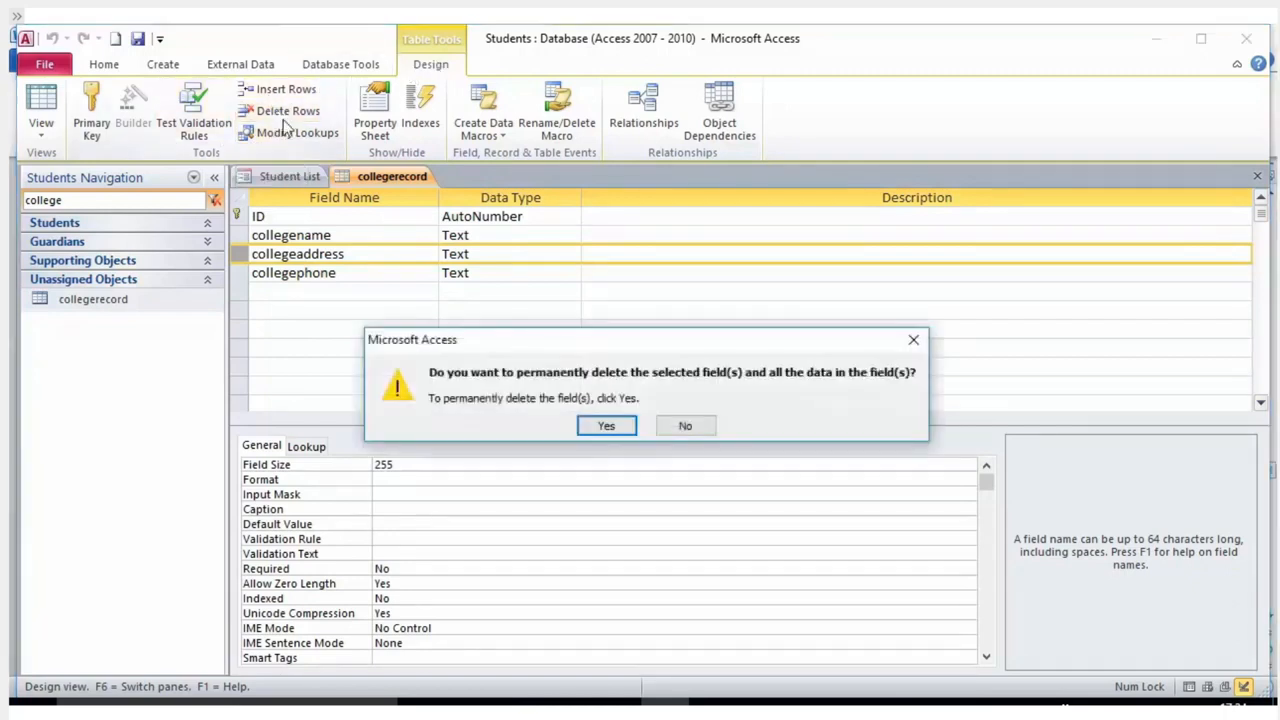
{"action": "left_click", "coordinate": [594, 432]}
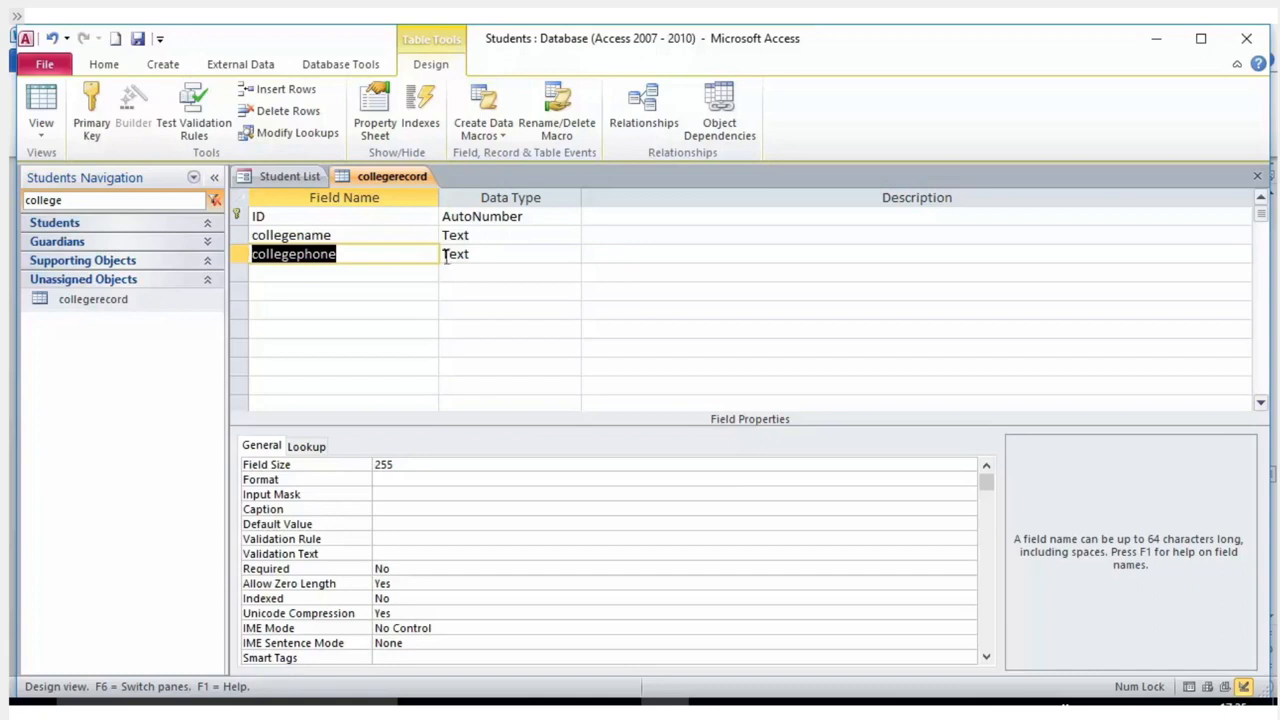
Reopen collegerecord in Design View, then show the Students database's Info page.
{"action": "left_click", "coordinate": [478, 261]}
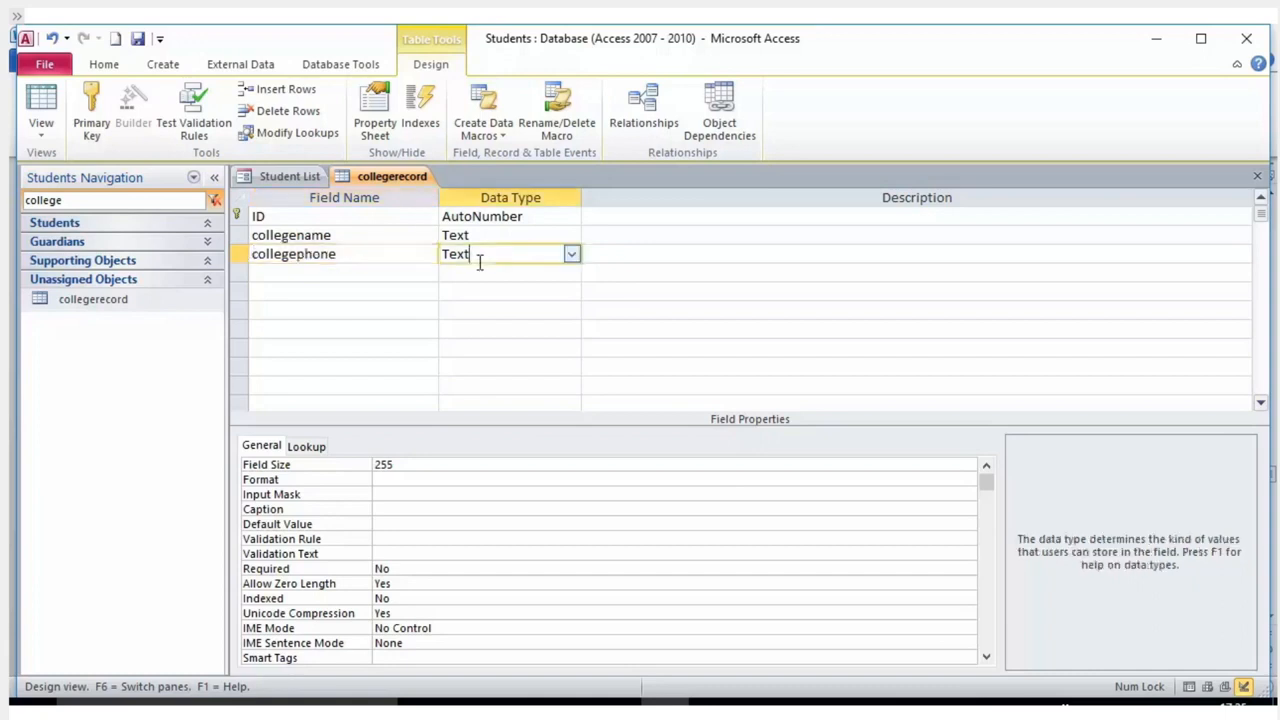
{"action": "right_click", "coordinate": [91, 301]}
{"action": "left_click", "coordinate": [155, 336]}
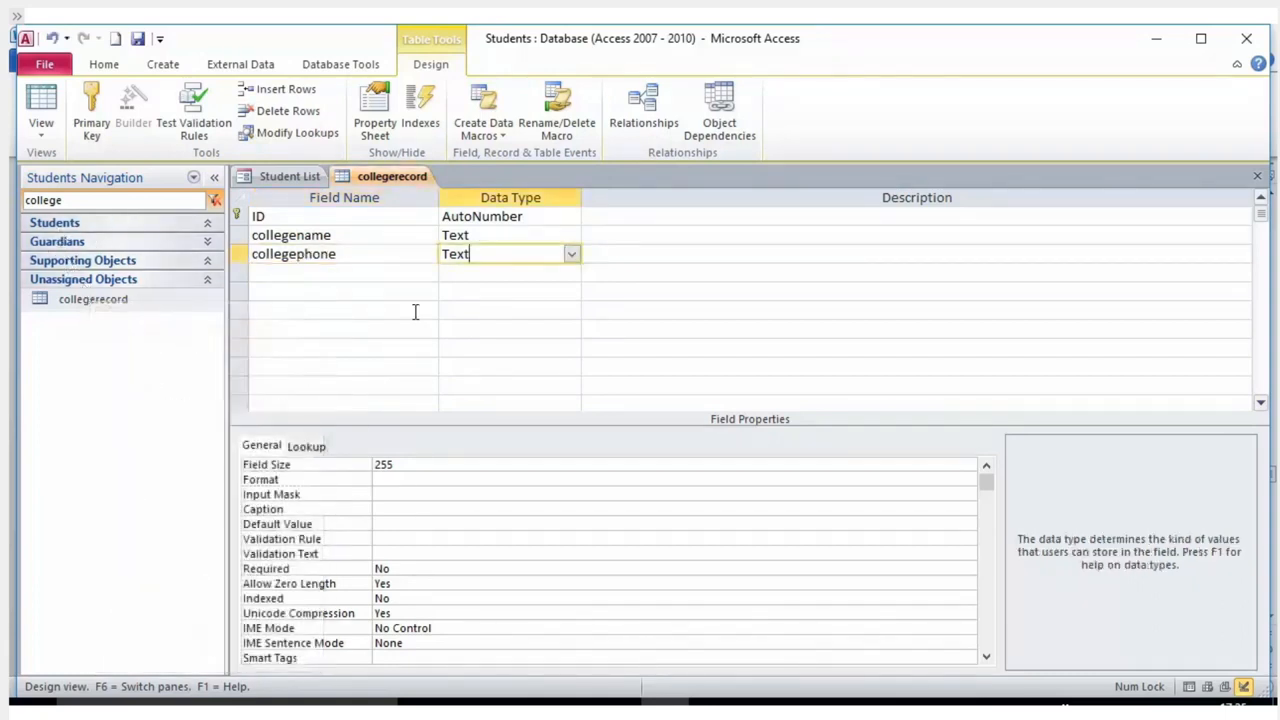
{"action": "left_click", "coordinate": [34, 70]}
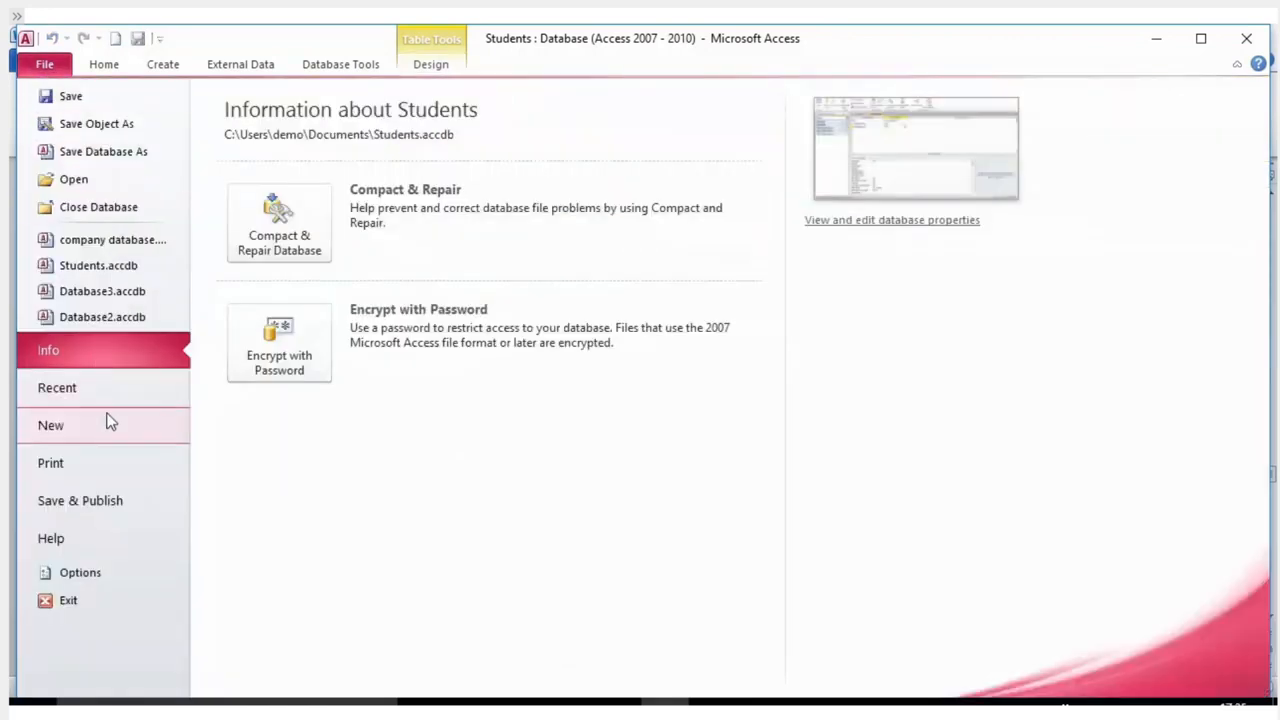
Close the Students database and locate the company database on the Desktop.
{"action": "left_click", "coordinate": [82, 603]}
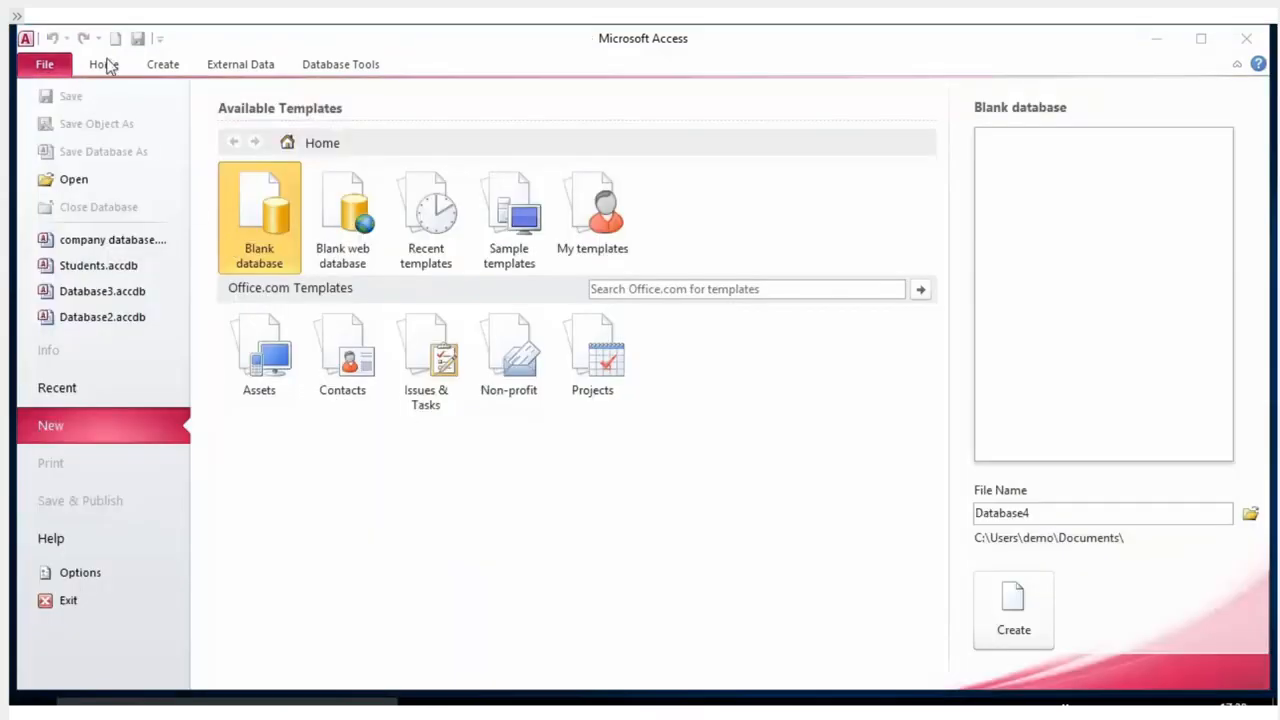
{"action": "left_click", "coordinate": [80, 181]}
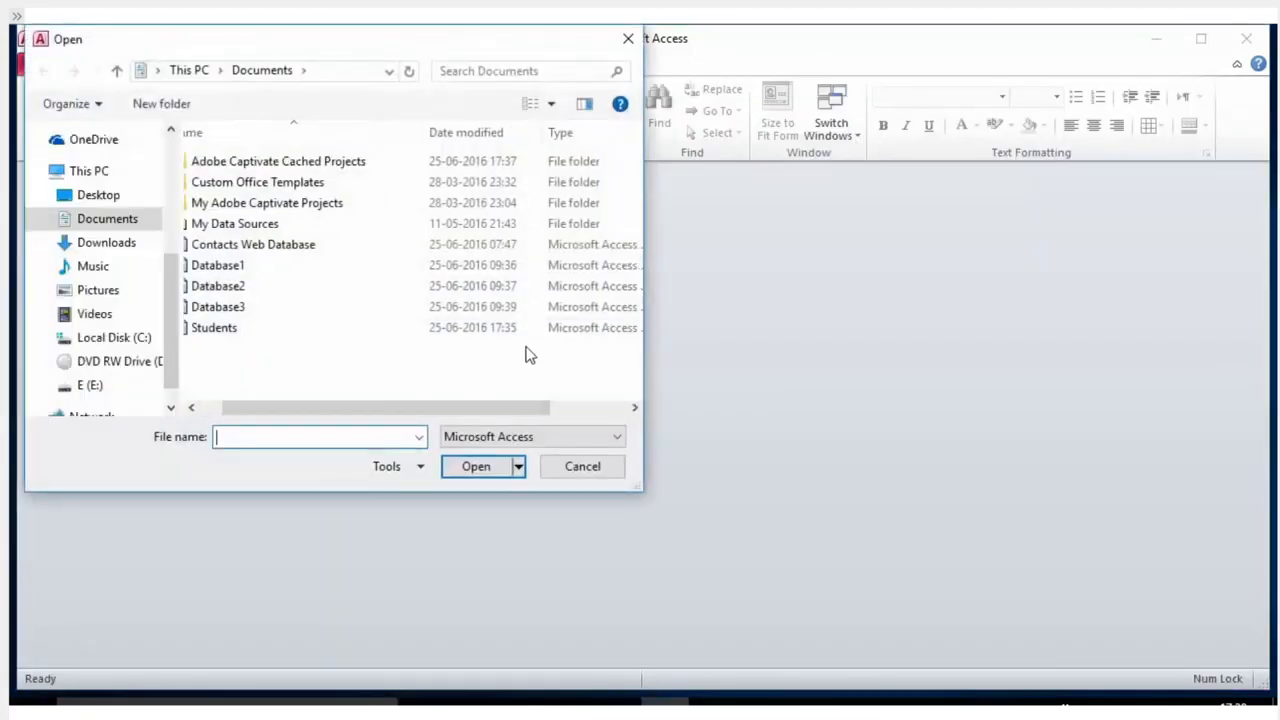
{"action": "left_click", "coordinate": [87, 197]}
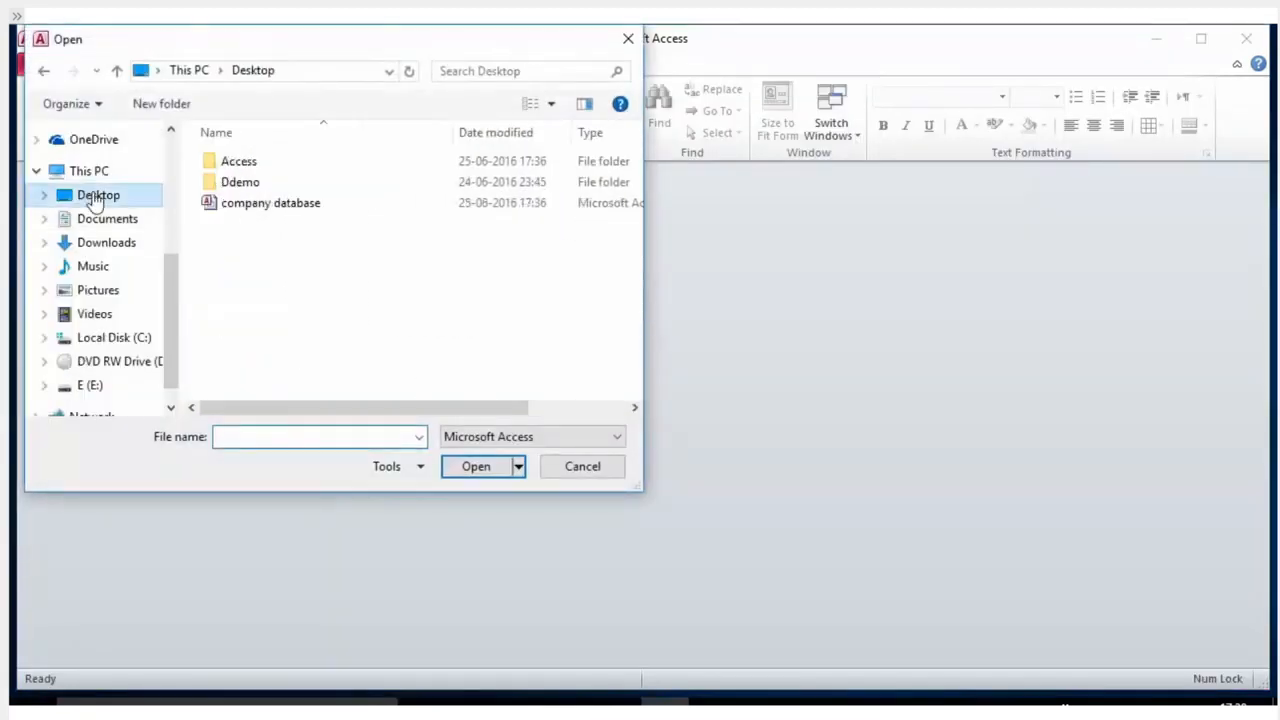
{"action": "left_click", "coordinate": [278, 210]}
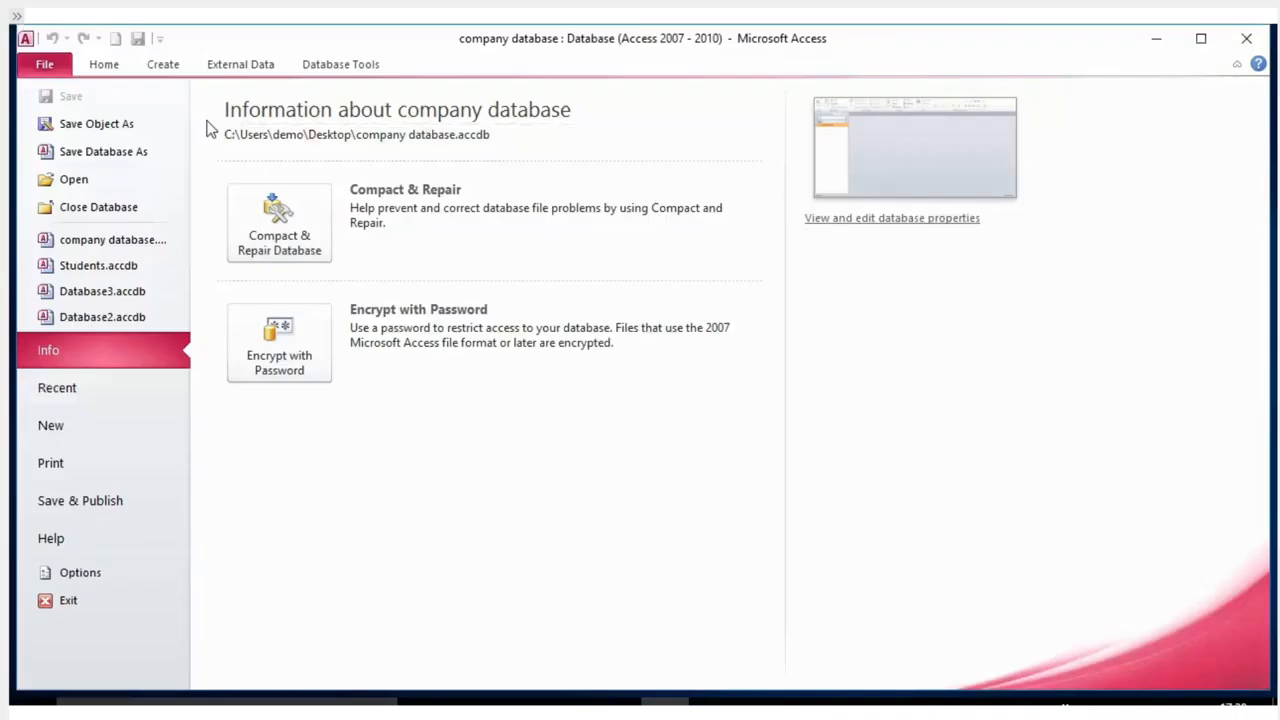
Open the company database from the Desktop and select its collegerecords table.
{"action": "left_click", "coordinate": [42, 62]}
{"action": "left_click", "coordinate": [41, 60]}
{"action": "left_click", "coordinate": [75, 179]}
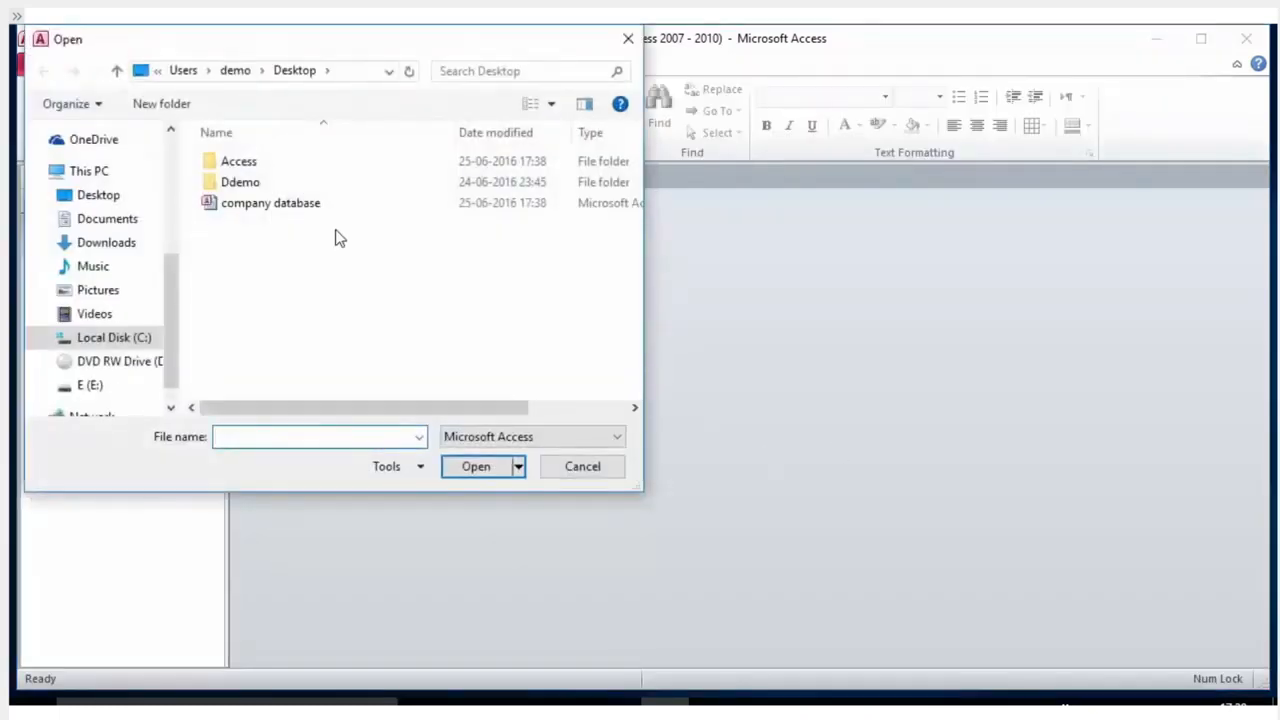
{"action": "left_click", "coordinate": [234, 205]}
{"action": "left_click", "coordinate": [484, 472]}
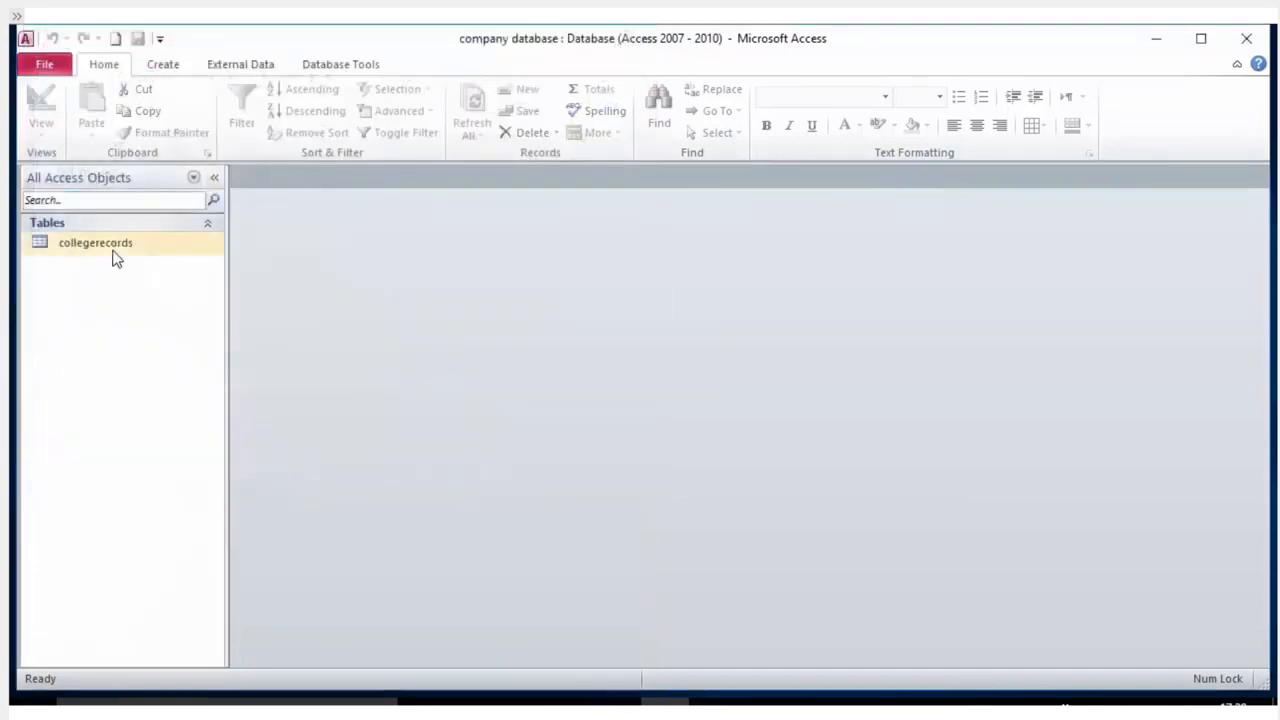
{"action": "left_click", "coordinate": [103, 249]}
Open the collegerecords datasheet, looking over the Create and External Data options.
{"action": "double_click", "coordinate": [103, 249]}
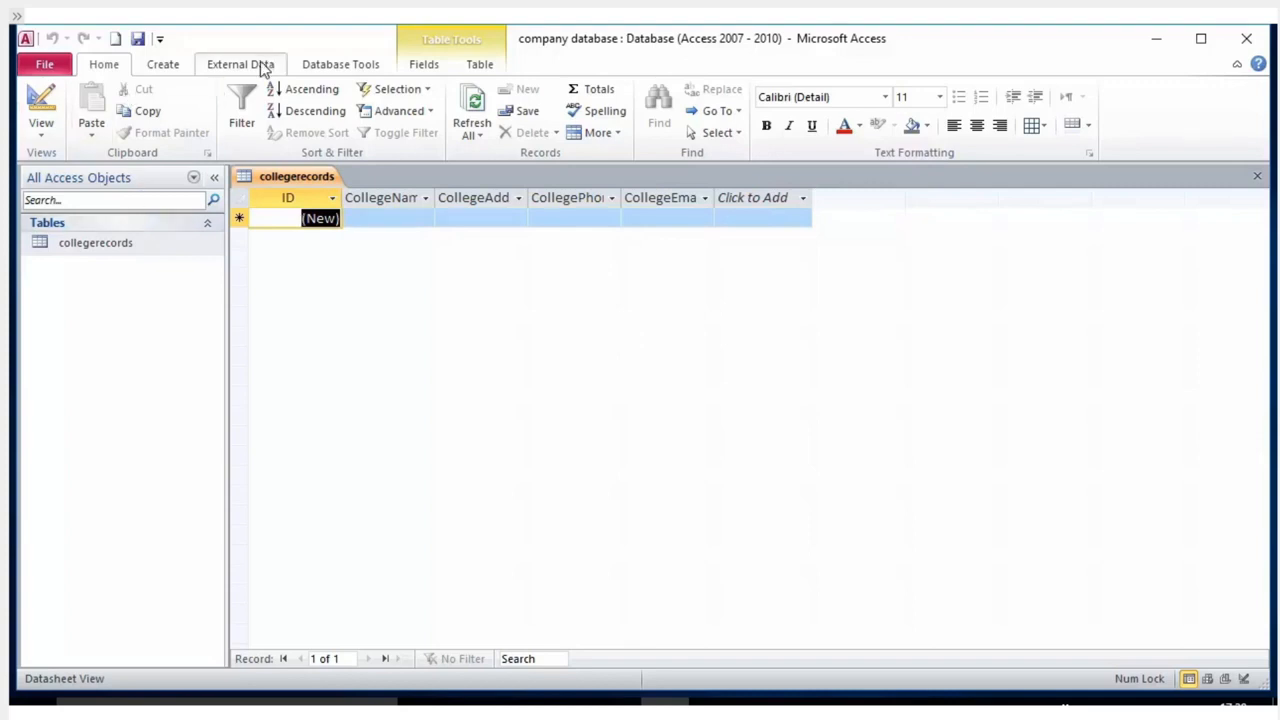
{"action": "left_click", "coordinate": [186, 67]}
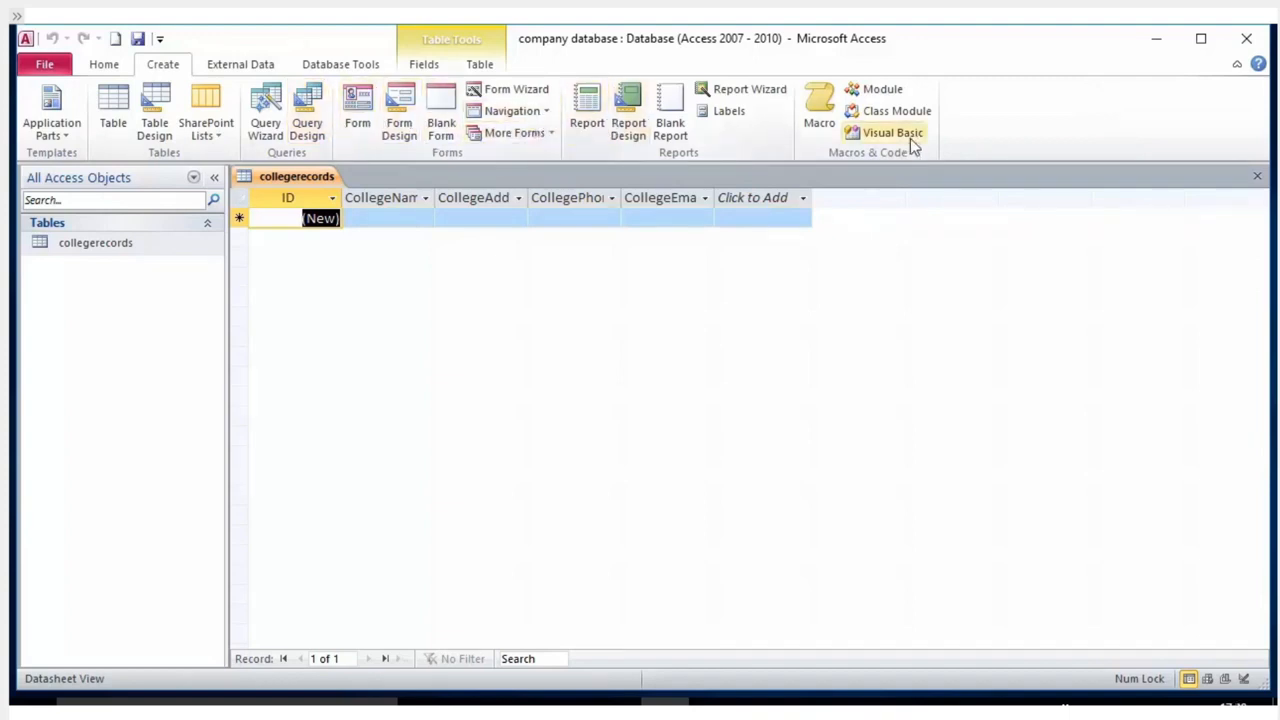
{"action": "left_click", "coordinate": [256, 67]}
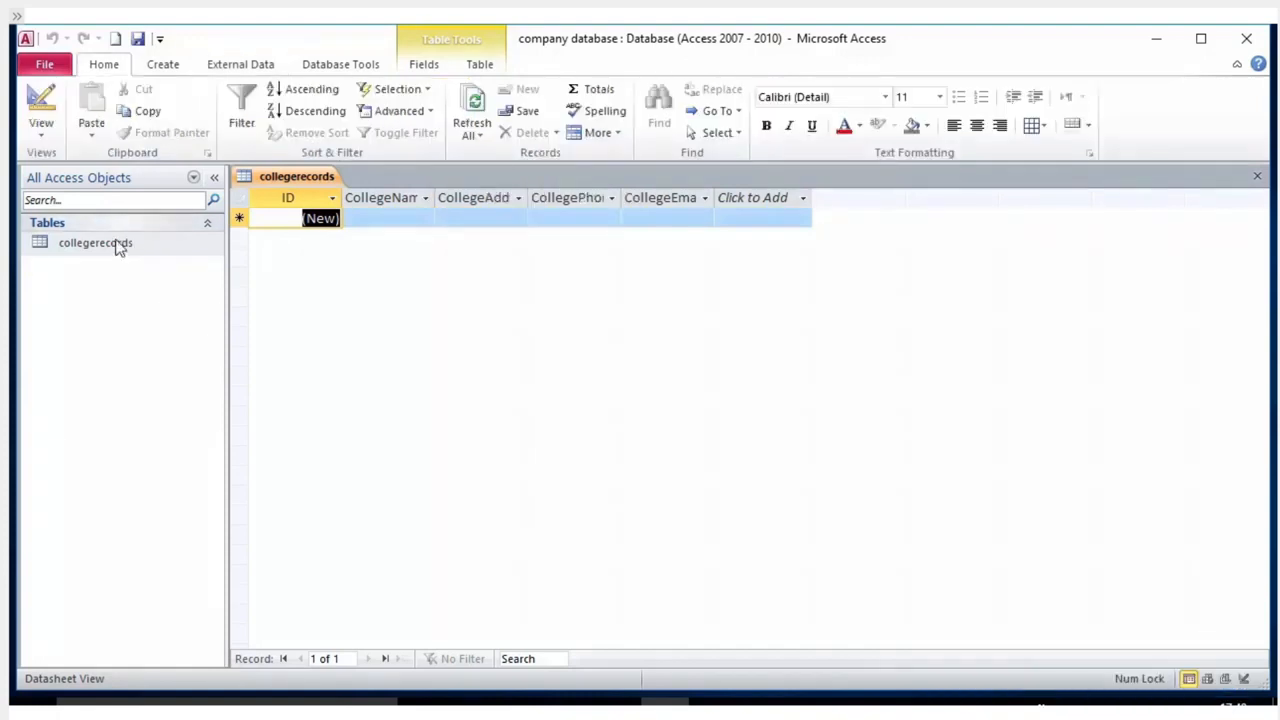
{"action": "left_click", "coordinate": [116, 246]}
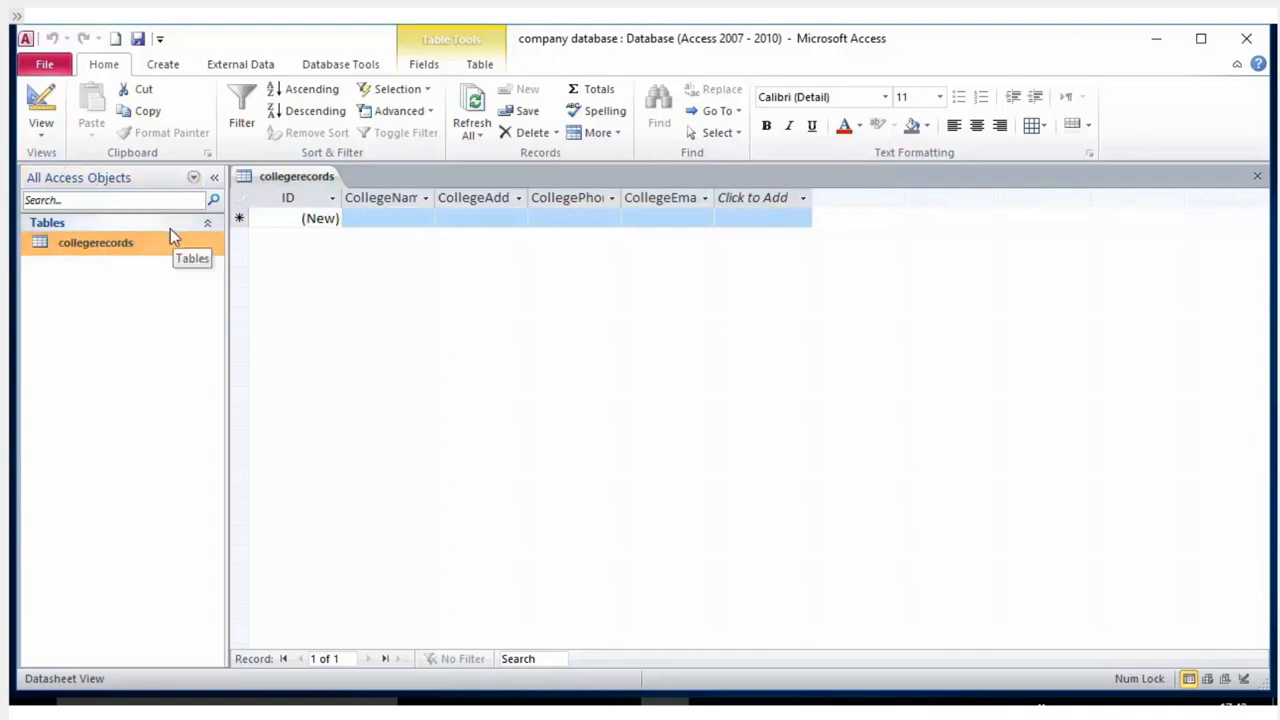
{"action": "double_click", "coordinate": [114, 251]}
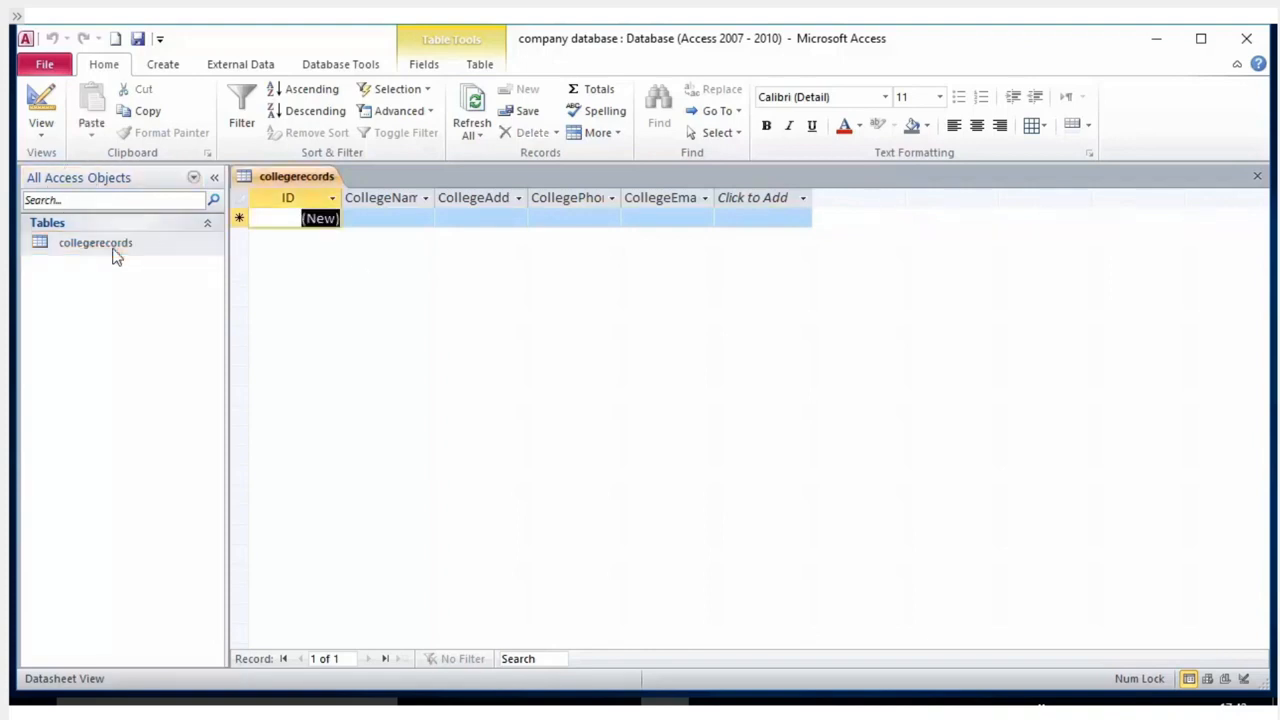
Widen the CollegeName, CollegeAddress and CollegePhone columns so their names show fully.
{"action": "left_click", "coordinate": [407, 219]}
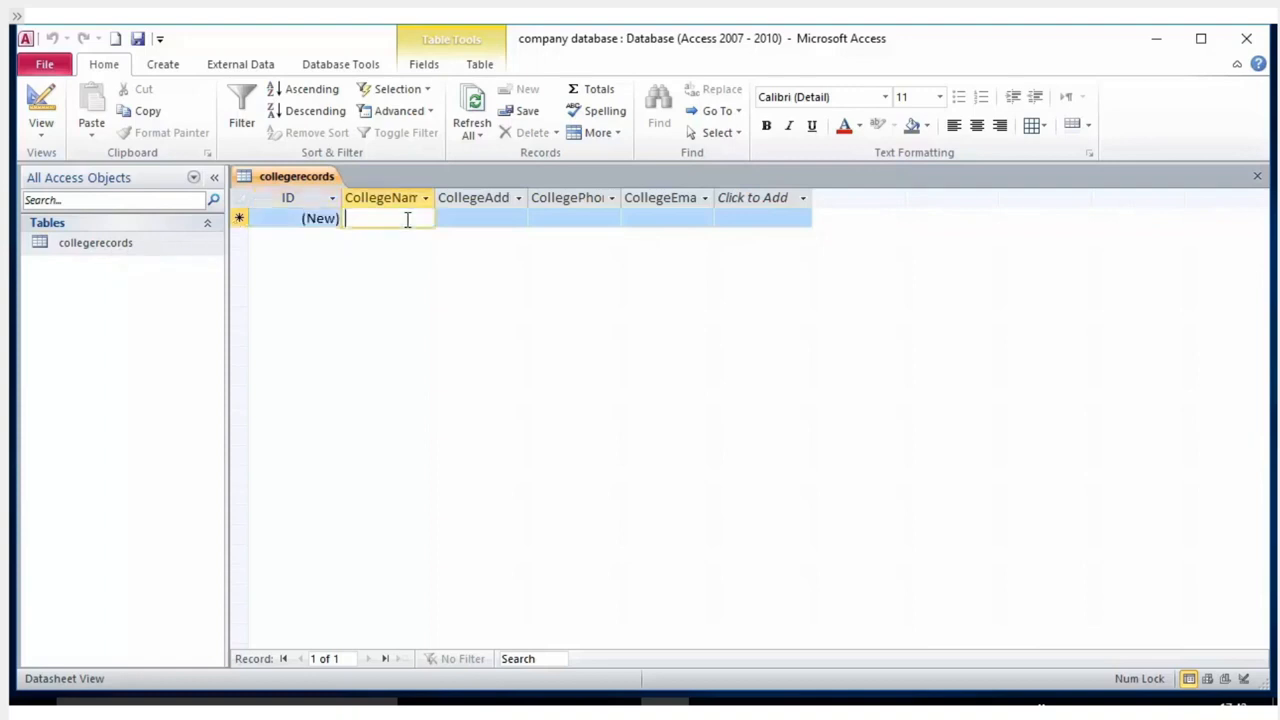
{"action": "left_click_drag", "start_coordinate": [436, 197], "coordinate": [460, 198]}
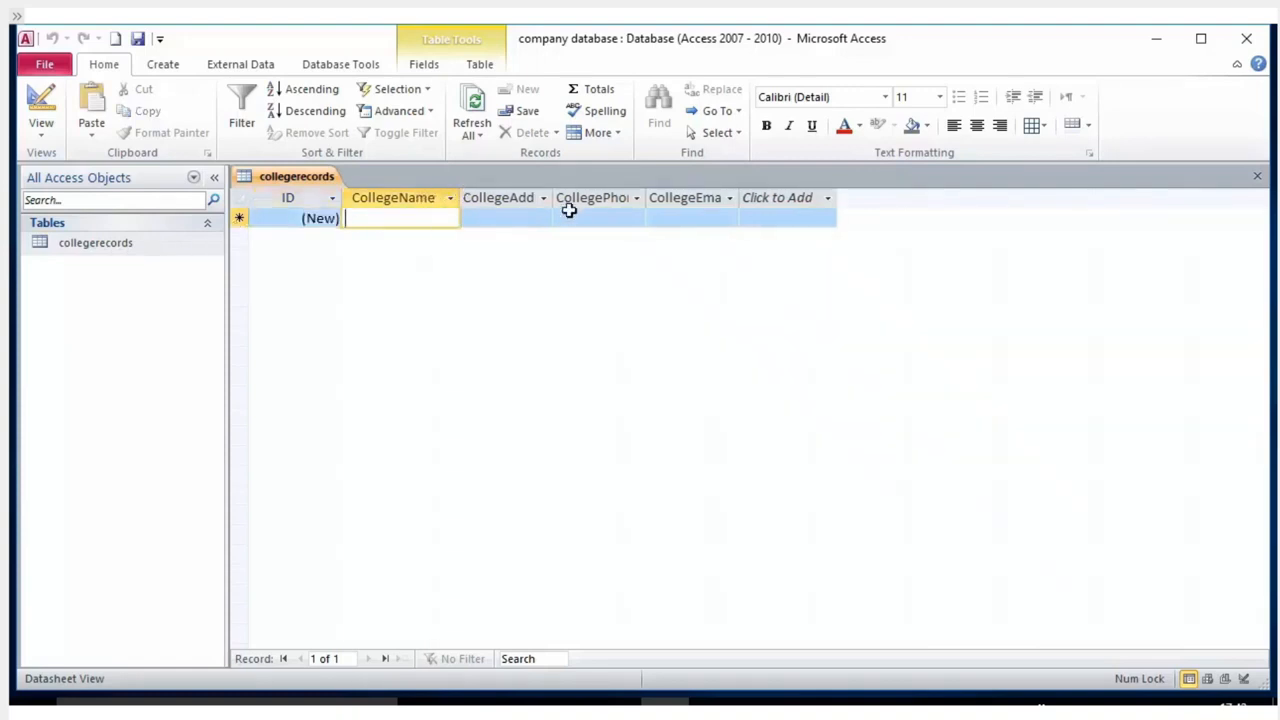
{"action": "left_click", "coordinate": [547, 198]}
{"action": "left_click", "coordinate": [555, 192]}
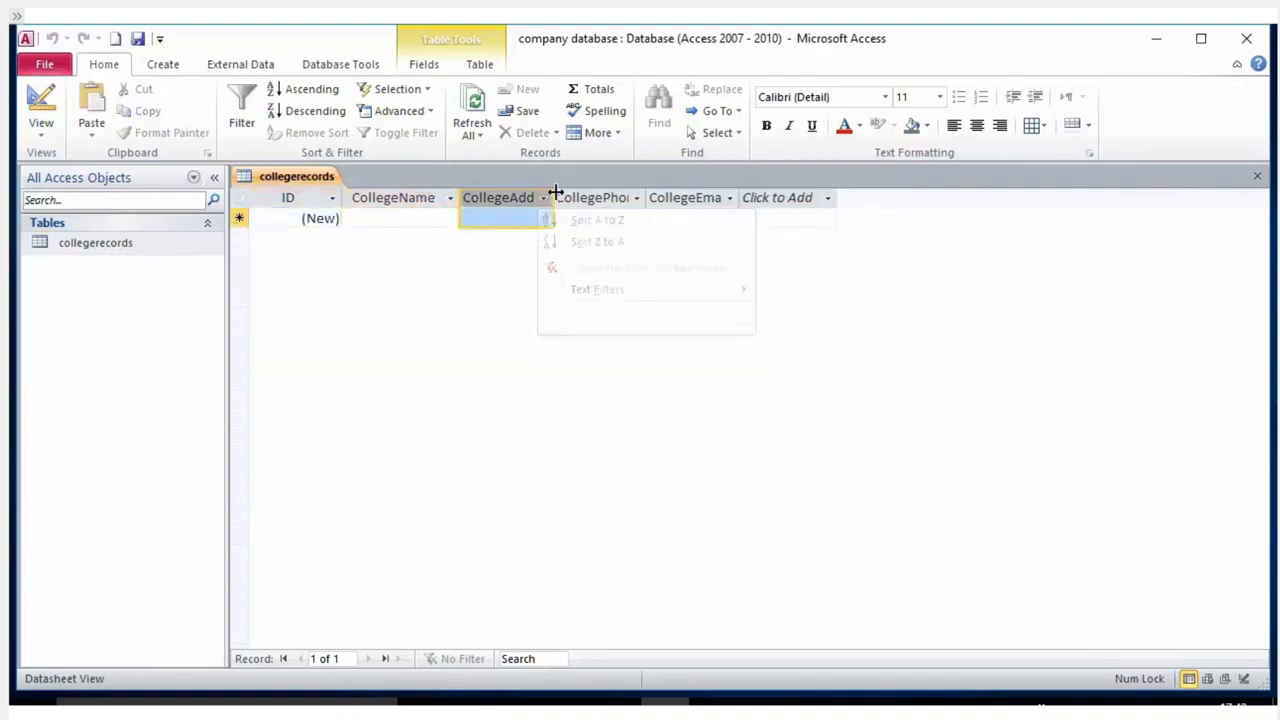
{"action": "left_click_drag", "start_coordinate": [555, 192], "coordinate": [575, 197]}
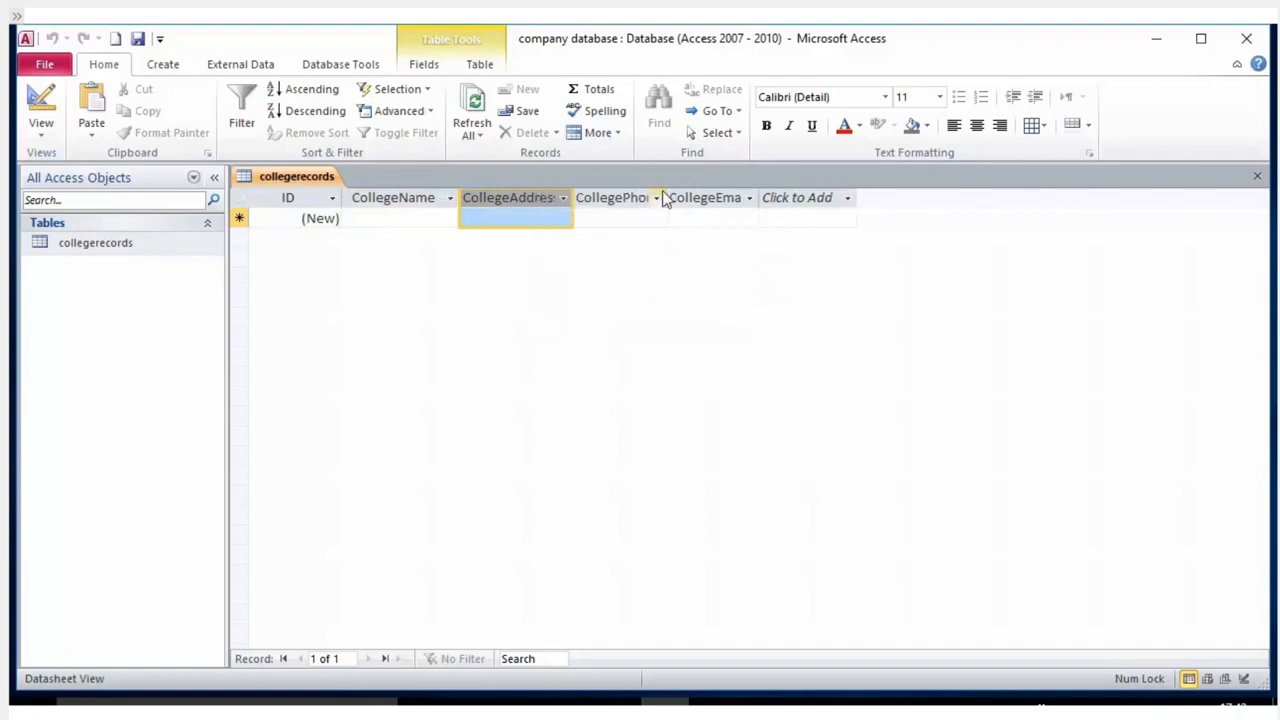
{"action": "left_click_drag", "start_coordinate": [666, 197], "coordinate": [703, 198]}
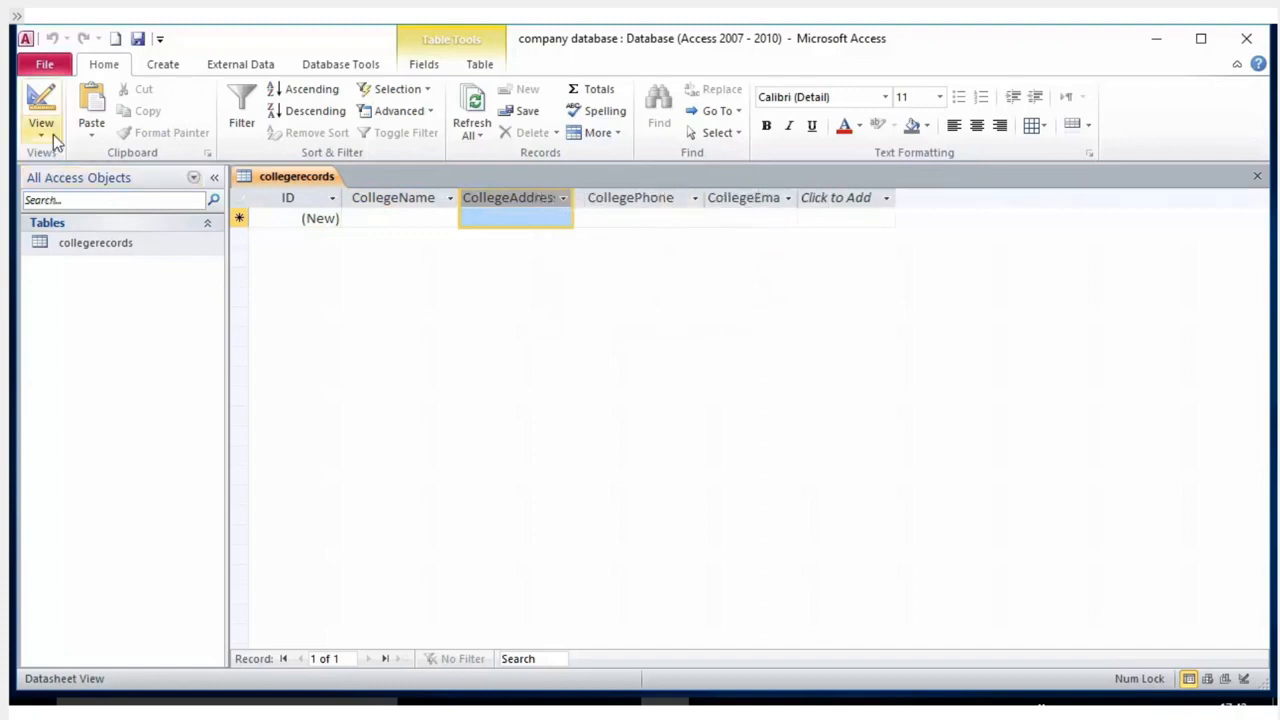
Keep collegerecords in Datasheet View and bring up the Database Tools.
{"action": "left_click", "coordinate": [51, 134]}
{"action": "left_click", "coordinate": [66, 171]}
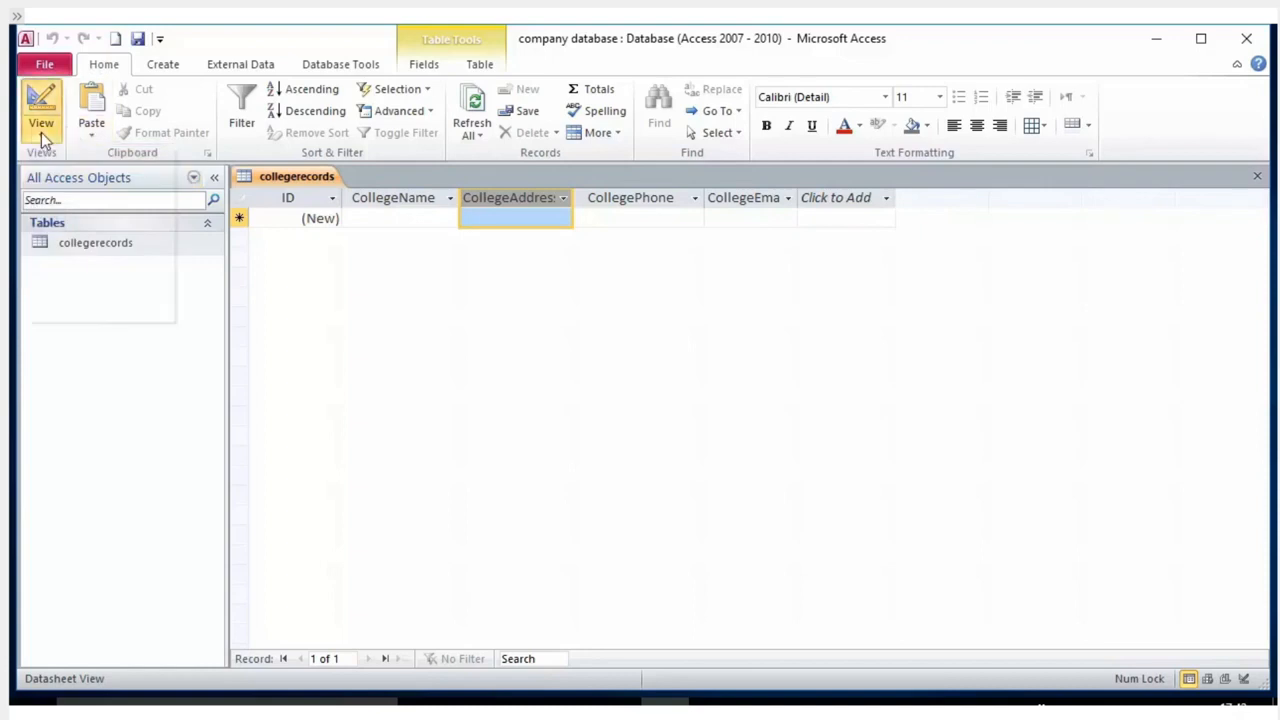
{"action": "left_click", "coordinate": [41, 132]}
{"action": "left_click", "coordinate": [337, 330]}
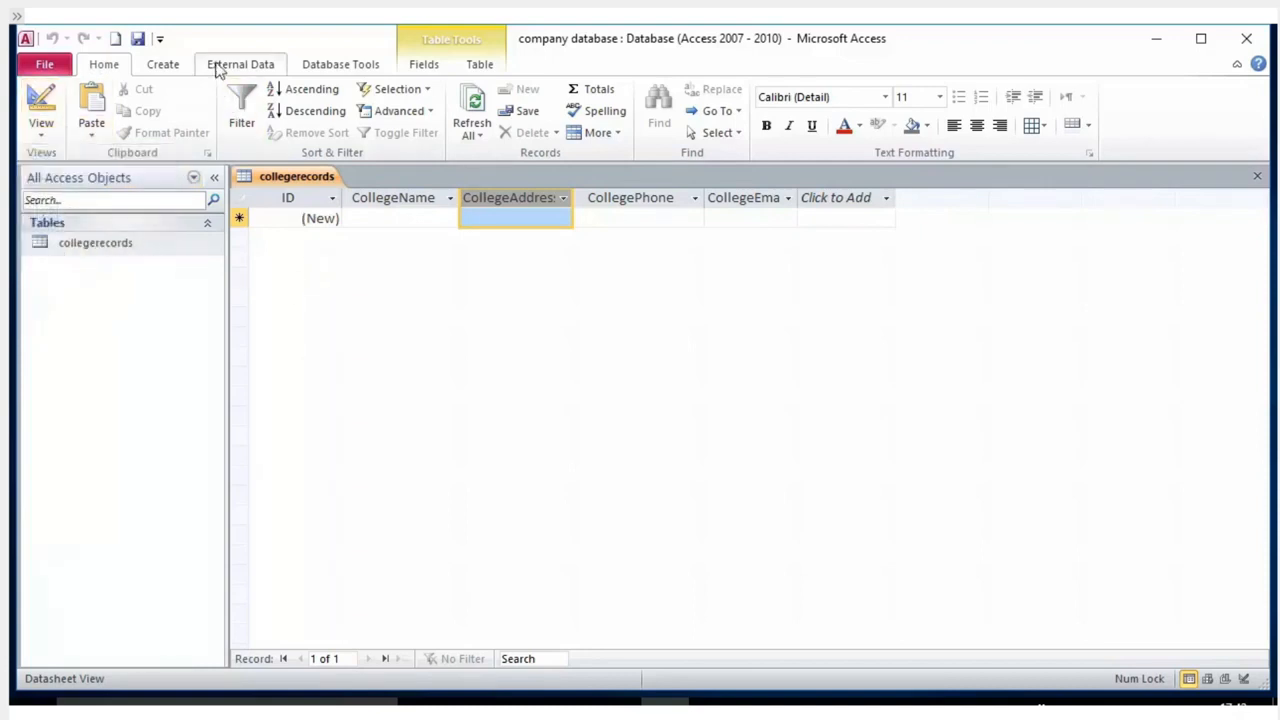
{"action": "left_click", "coordinate": [340, 64]}
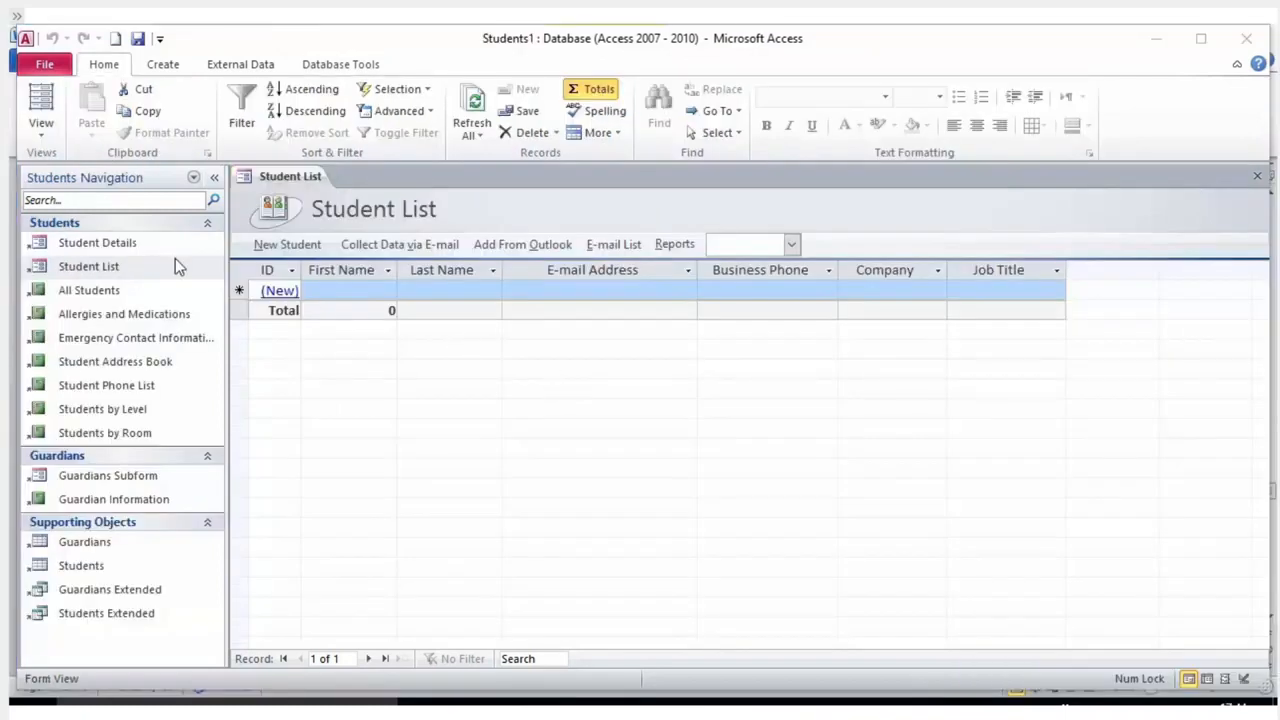
Switch Student List to Datasheet View and select the new record's First Name cell.
{"action": "left_click", "coordinate": [42, 130]}
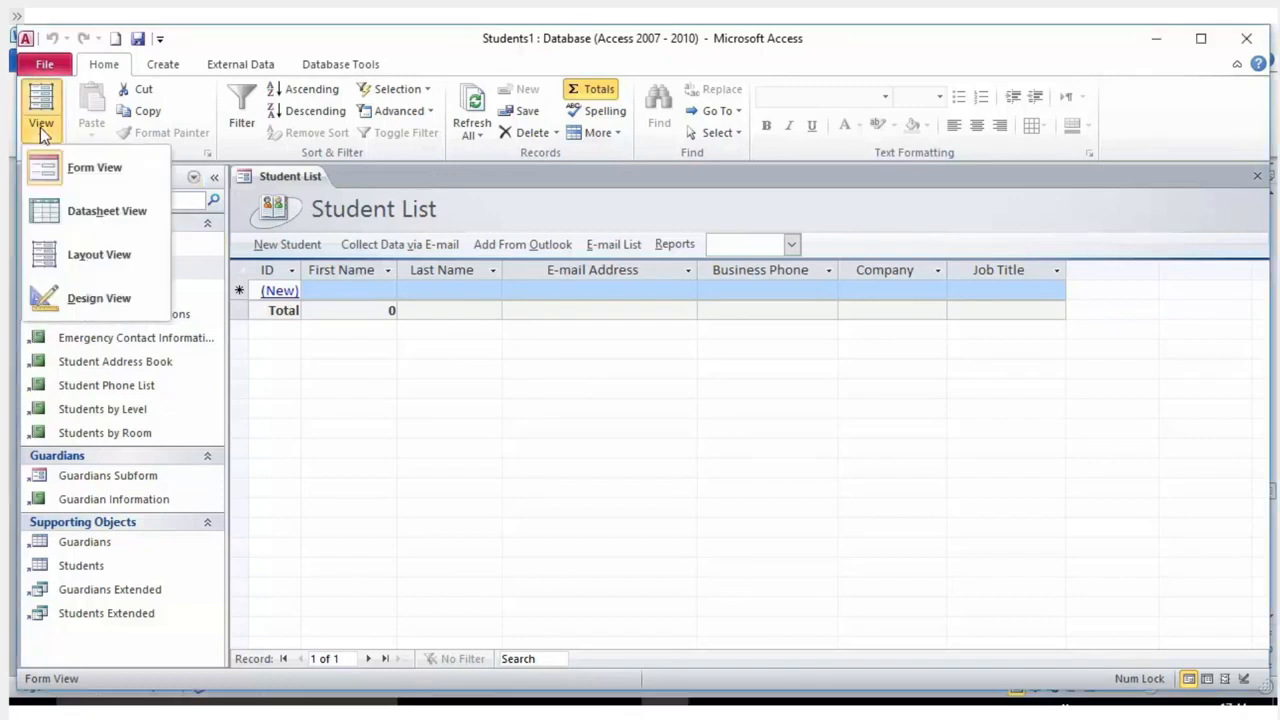
{"action": "left_click", "coordinate": [142, 212]}
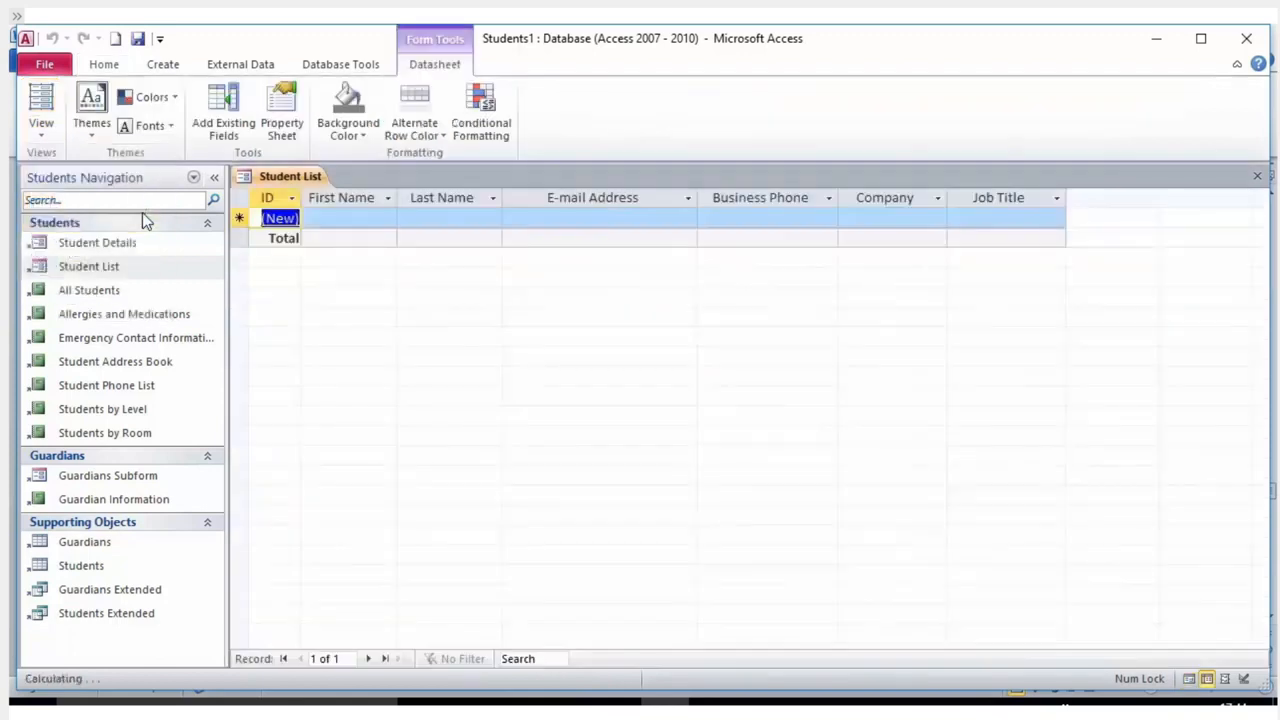
{"action": "left_click", "coordinate": [343, 222]}
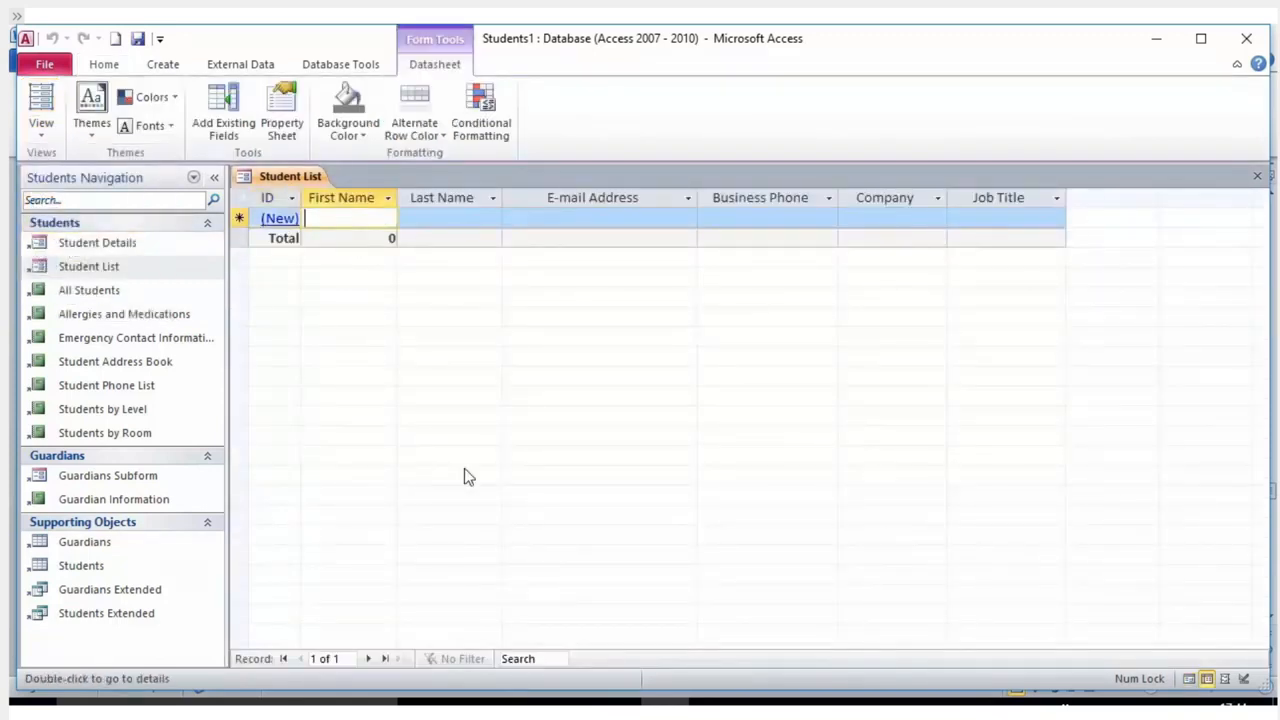
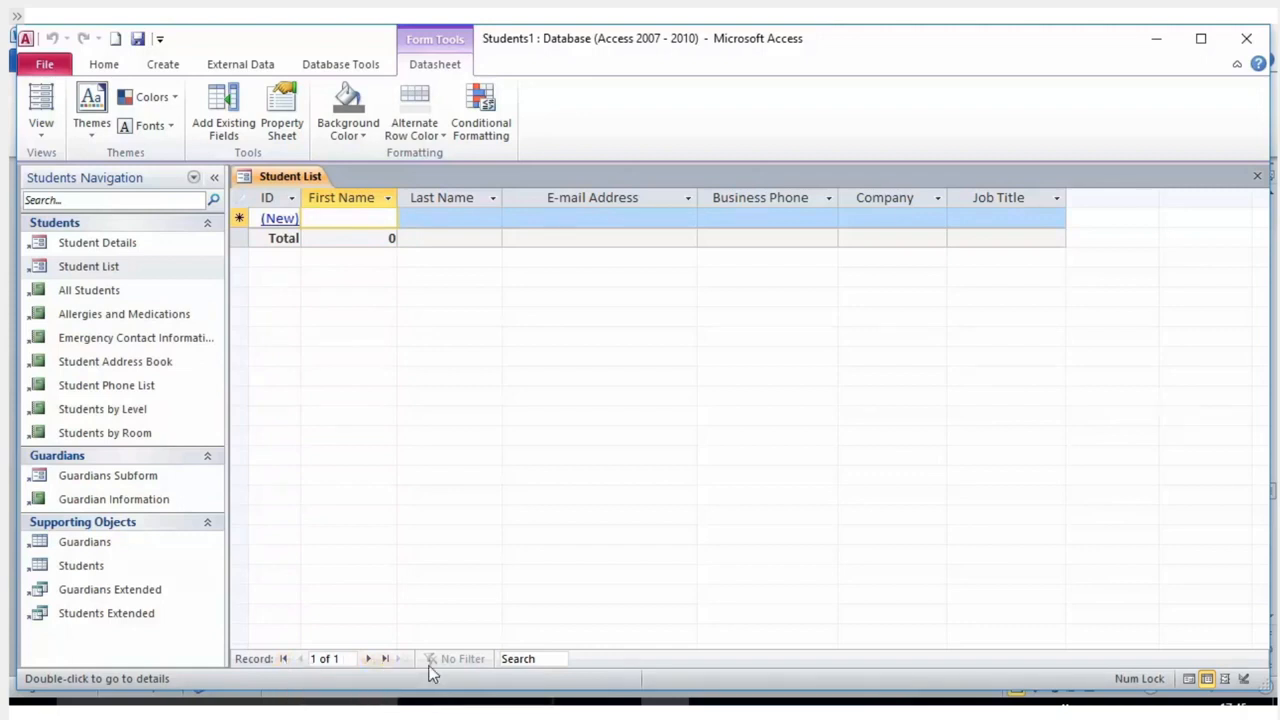
Use the record navigator to jump to record 2, then move to the new record row.
{"action": "left_click", "coordinate": [347, 658]}
{"action": "type", "text": "2"}
{"action": "key", "text": "Return"}
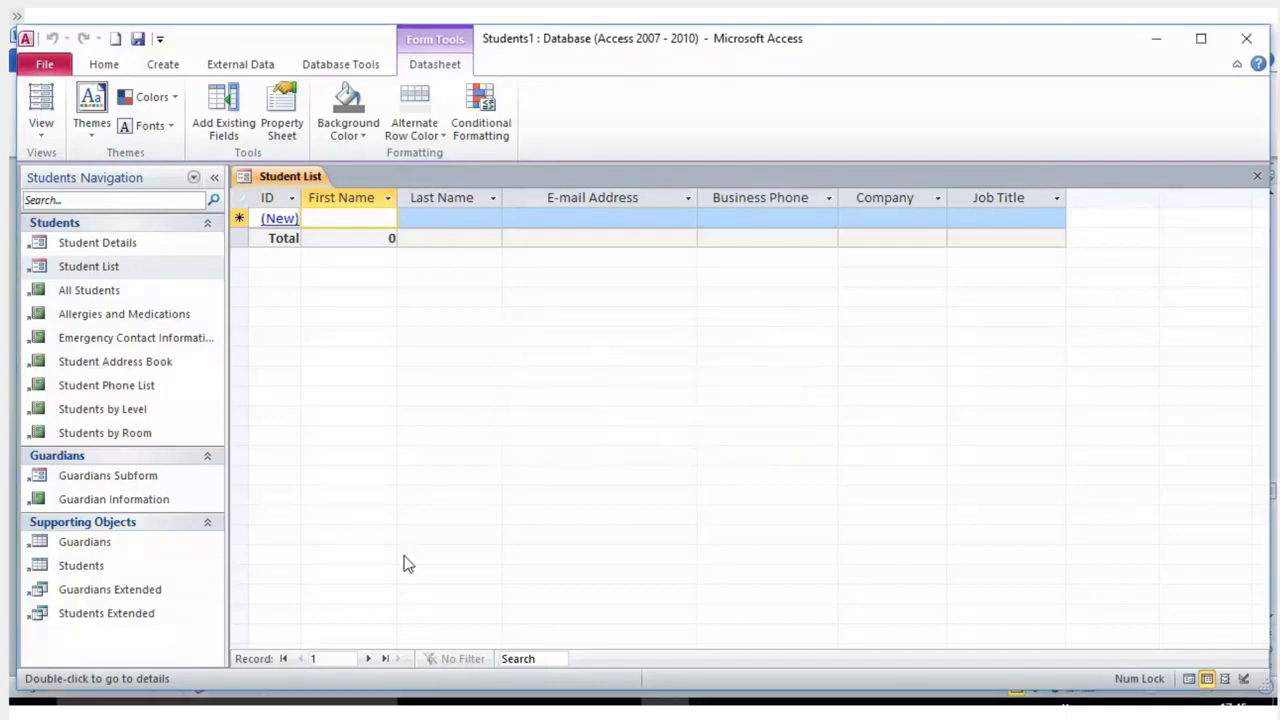
{"action": "left_click", "coordinate": [368, 658]}
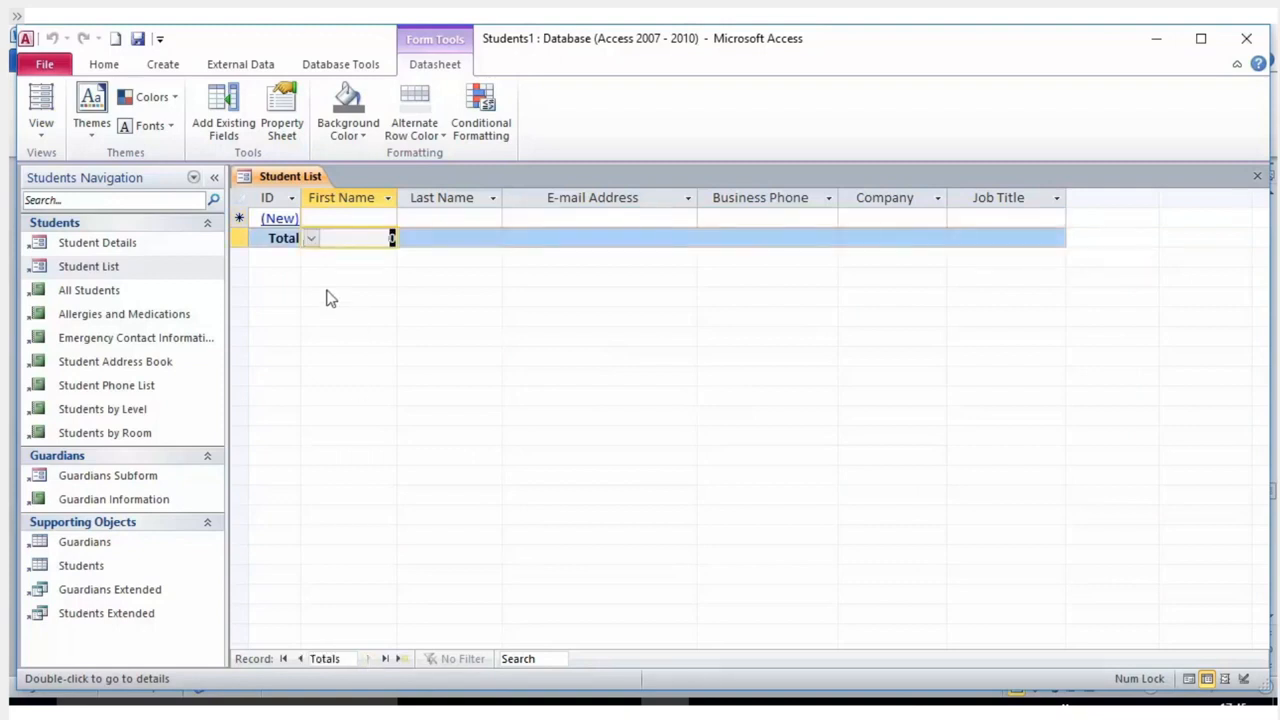
{"action": "left_click", "coordinate": [399, 660]}
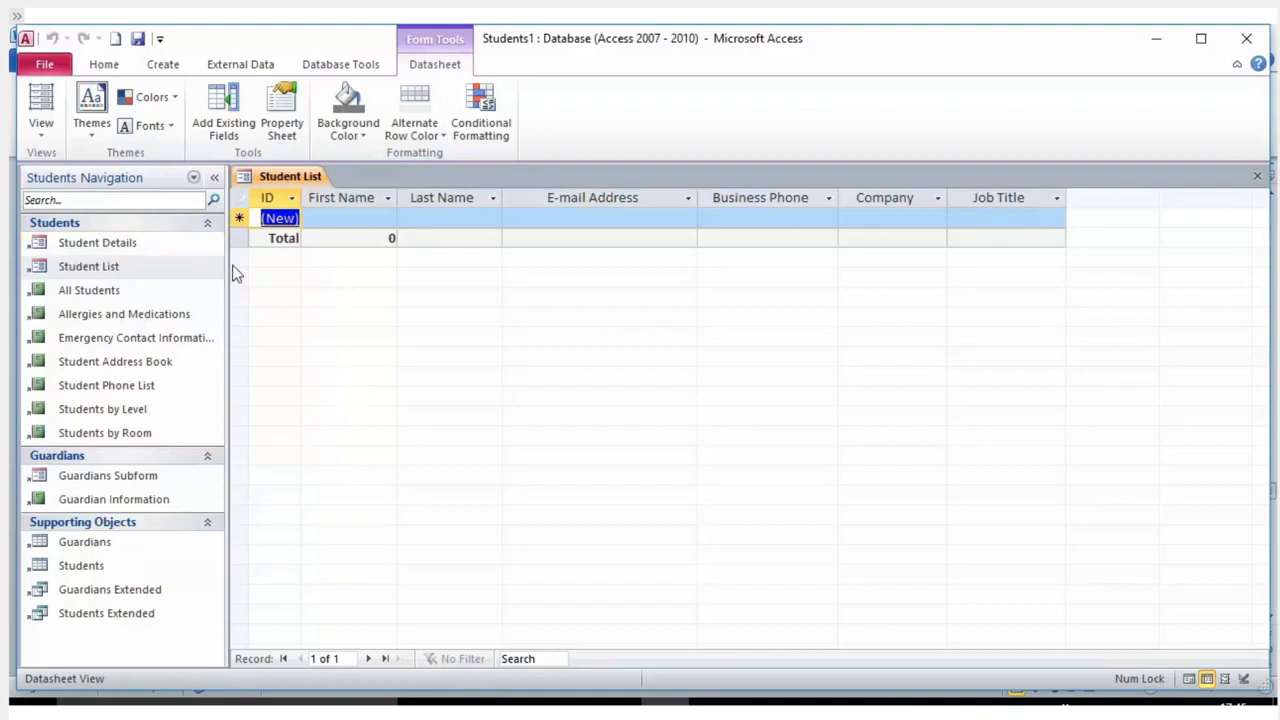
Open the new record in the Student Details form, close it, and select its First Name cell.
{"action": "left_click", "coordinate": [279, 223]}
{"action": "left_click", "coordinate": [279, 222]}
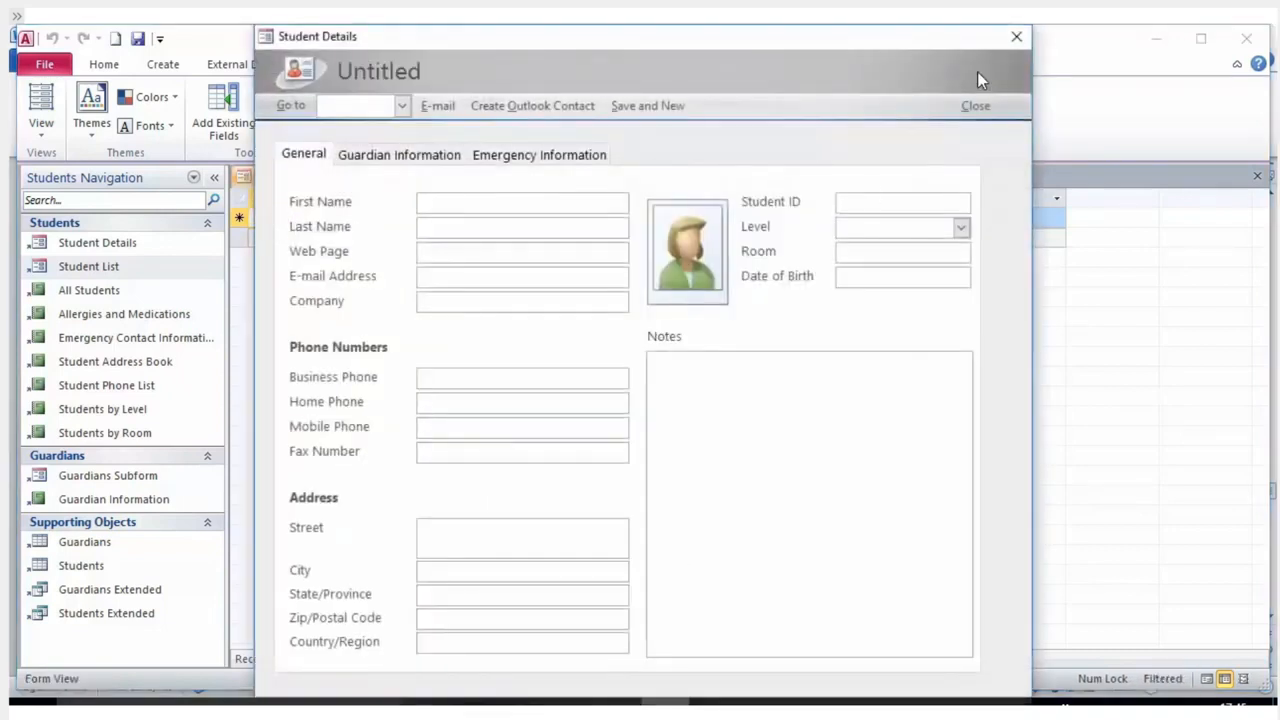
{"action": "left_click", "coordinate": [1016, 36]}
{"action": "left_click", "coordinate": [349, 222]}
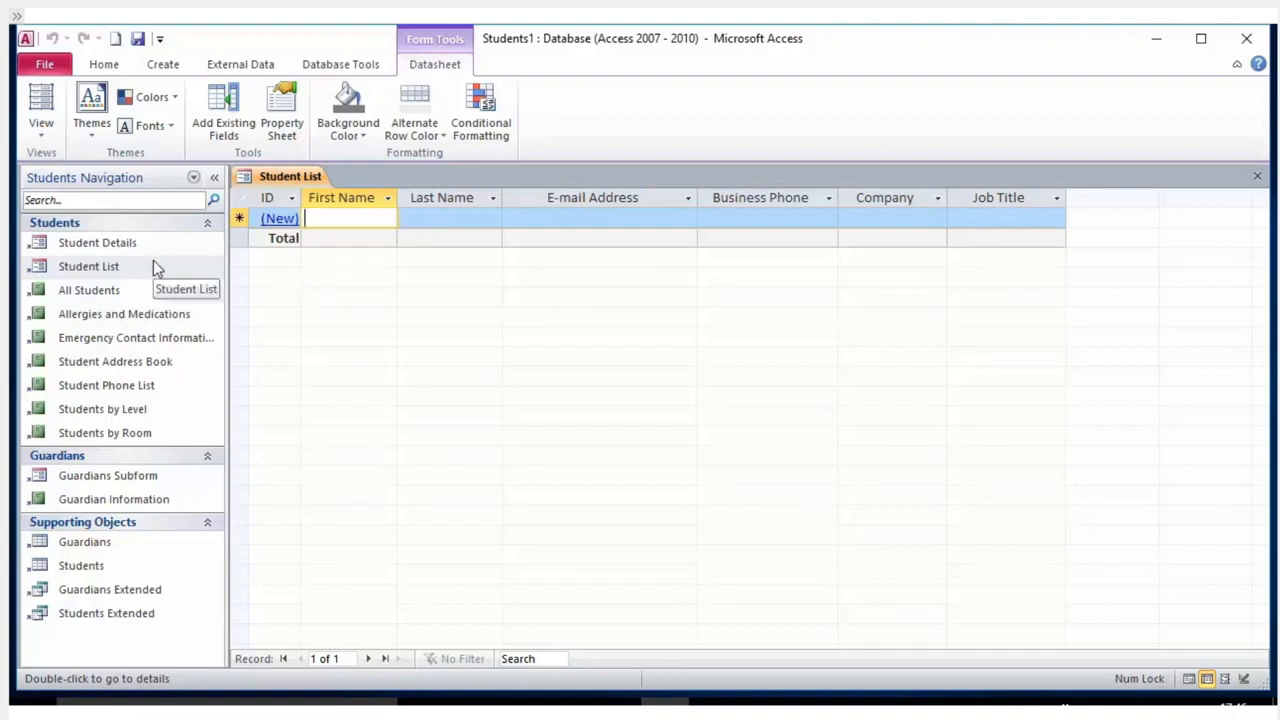
Open the Guardians table from the object list, keeping it in Datasheet view.
{"action": "left_click", "coordinate": [68, 292]}
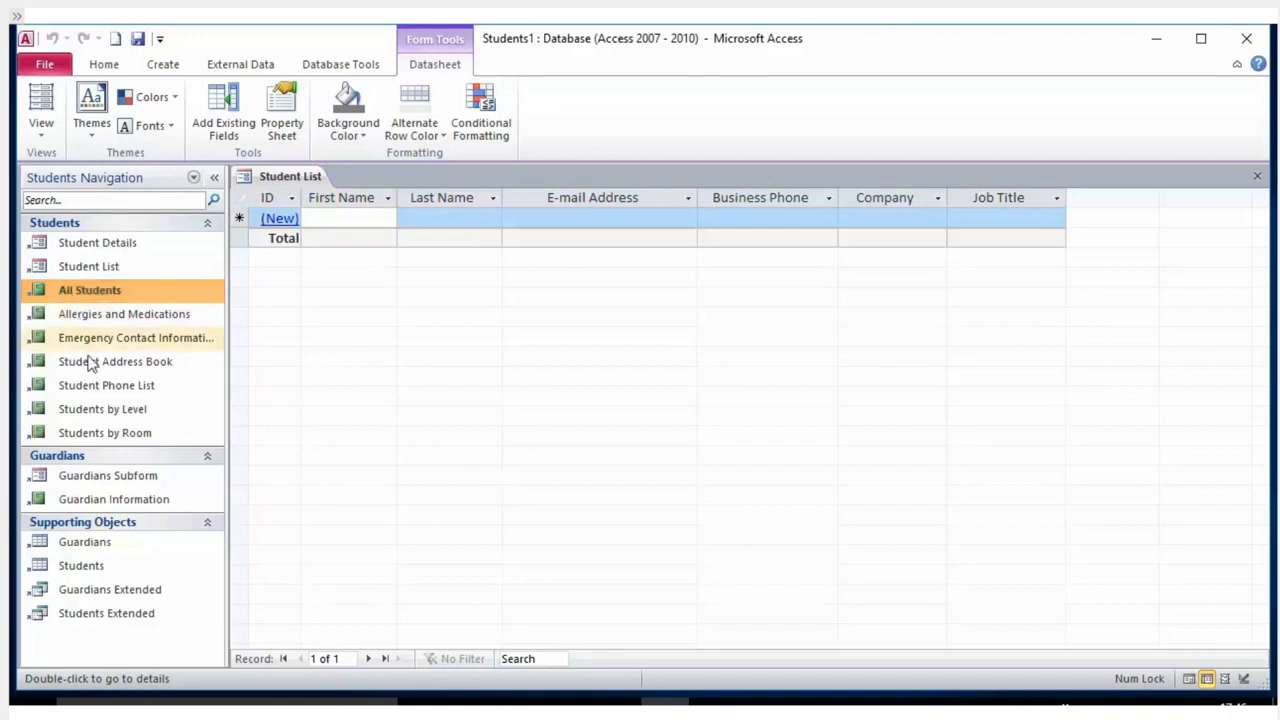
{"action": "double_click", "coordinate": [100, 545]}
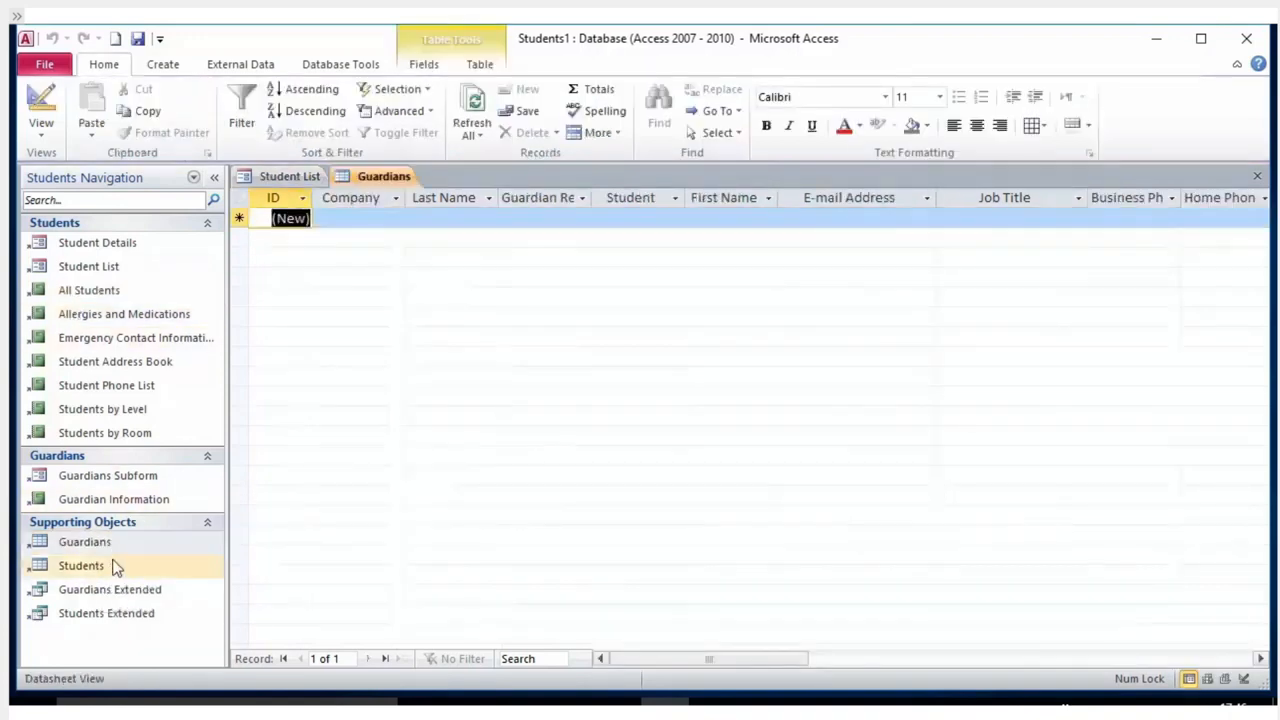
{"action": "left_click", "coordinate": [116, 572]}
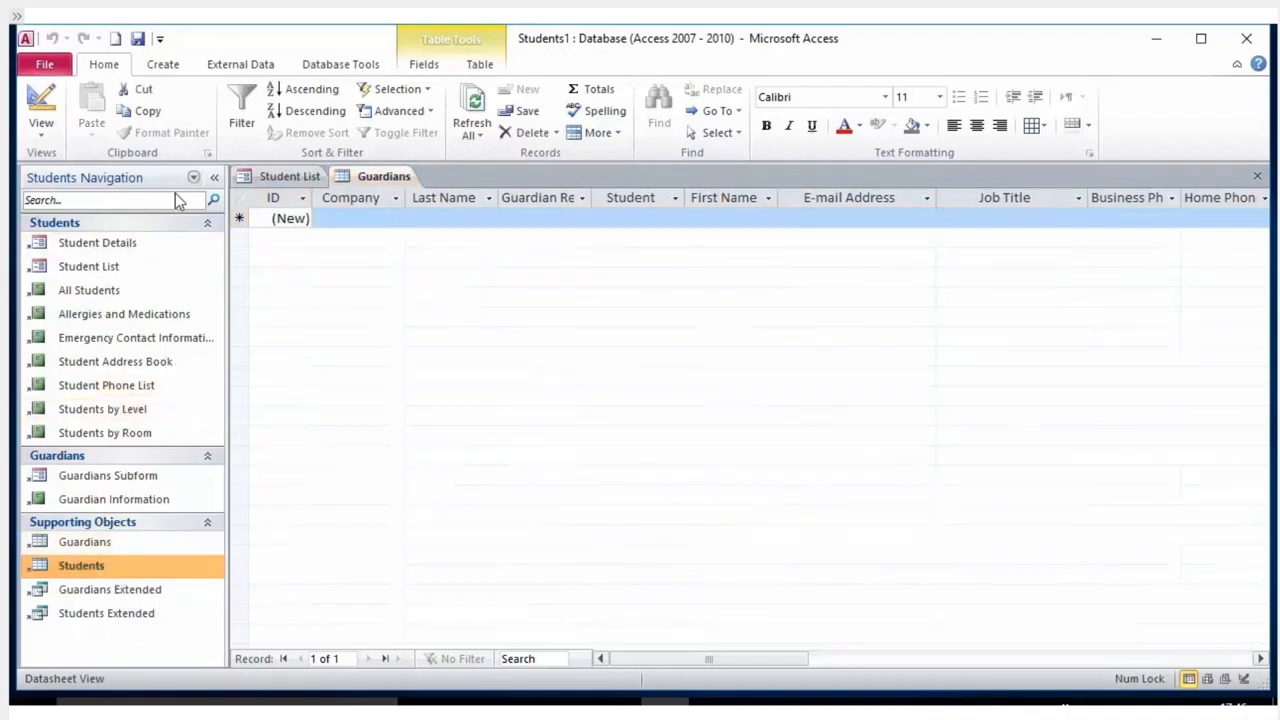
{"action": "left_click", "coordinate": [36, 132]}
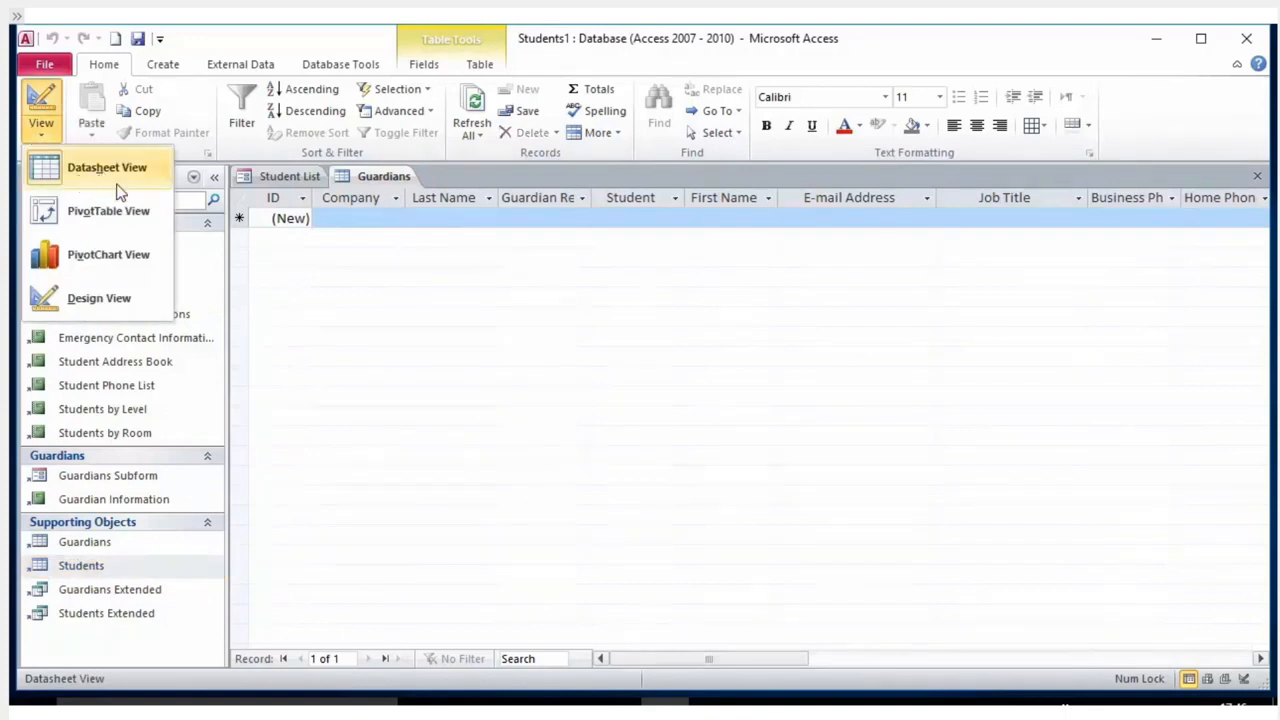
{"action": "left_click", "coordinate": [104, 175]}
Switch the Guardians table to Design view and scroll through its field list.
{"action": "left_click", "coordinate": [42, 143]}
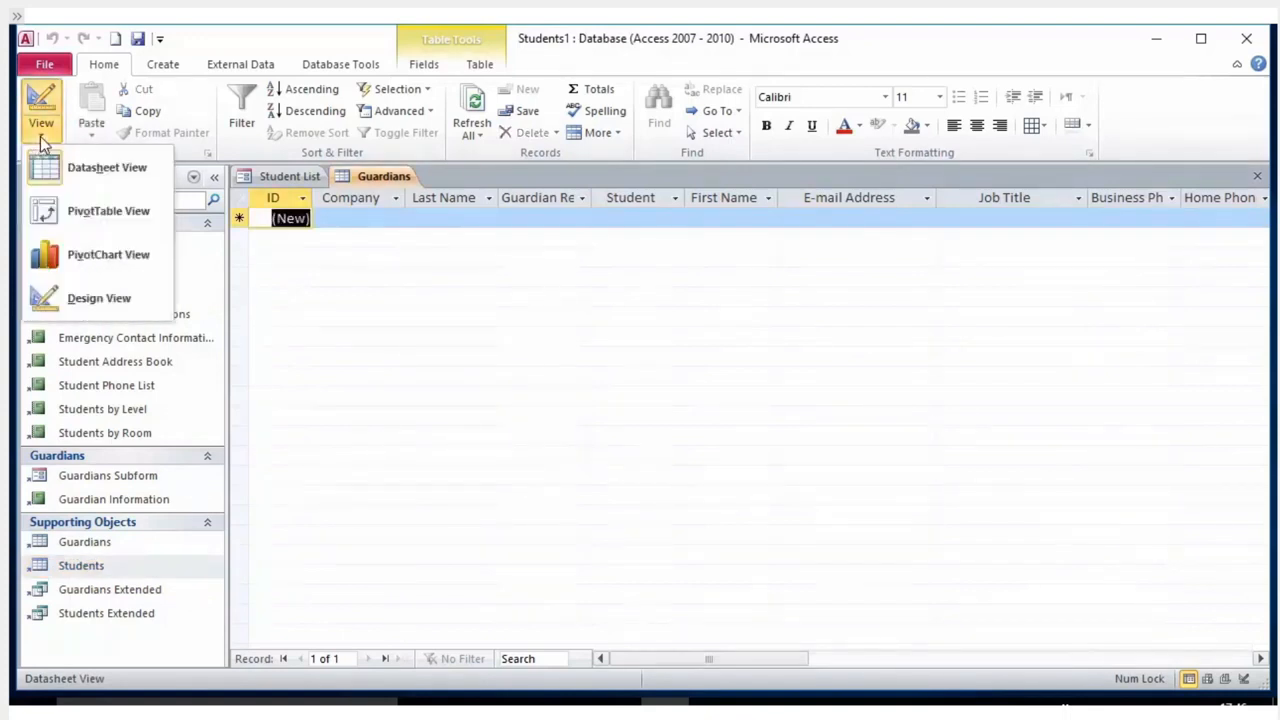
{"action": "left_click", "coordinate": [70, 297]}
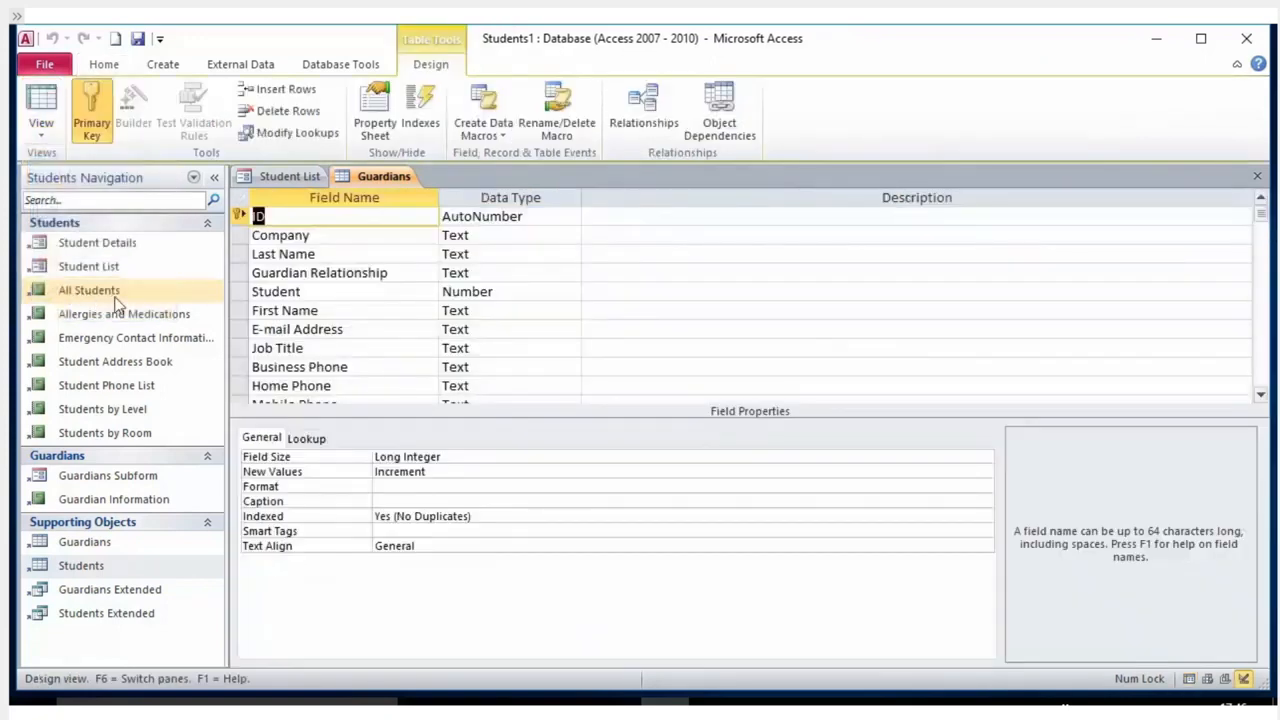
{"action": "scroll", "coordinate": [325, 293], "scroll_direction": "down", "scroll_amount": 3}
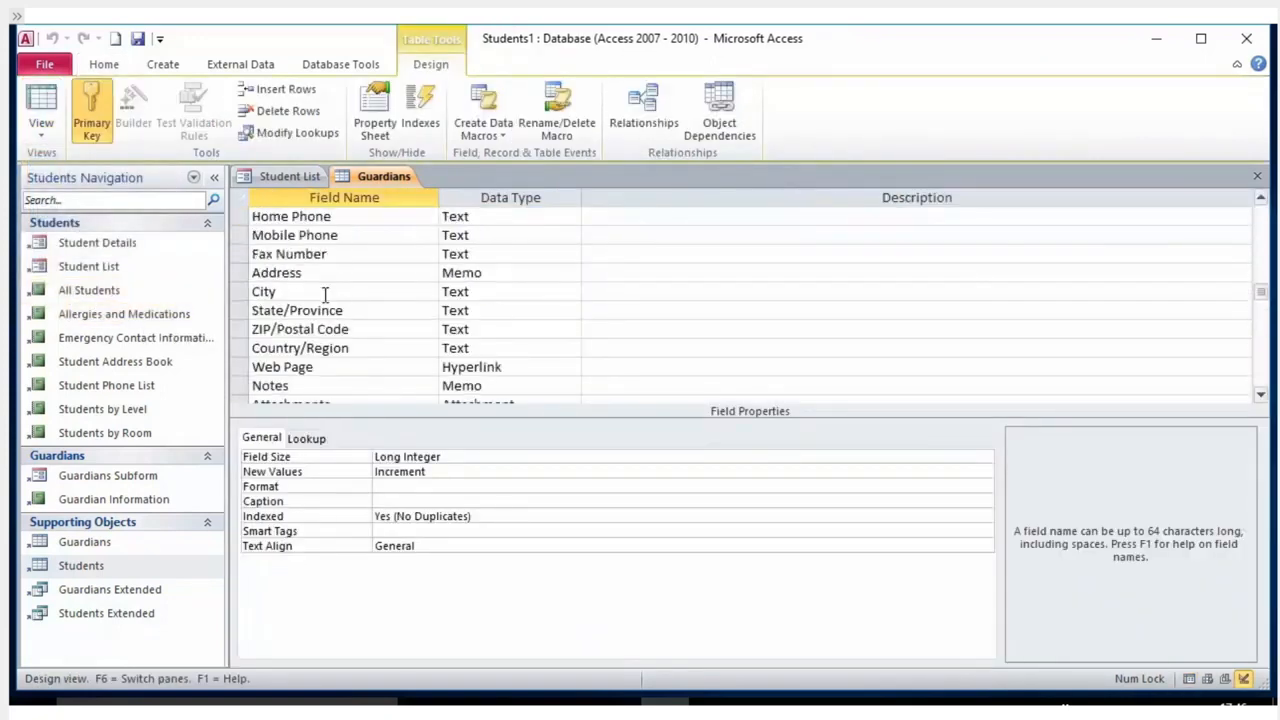
{"action": "scroll", "coordinate": [325, 293], "scroll_direction": "up", "scroll_amount": 3}
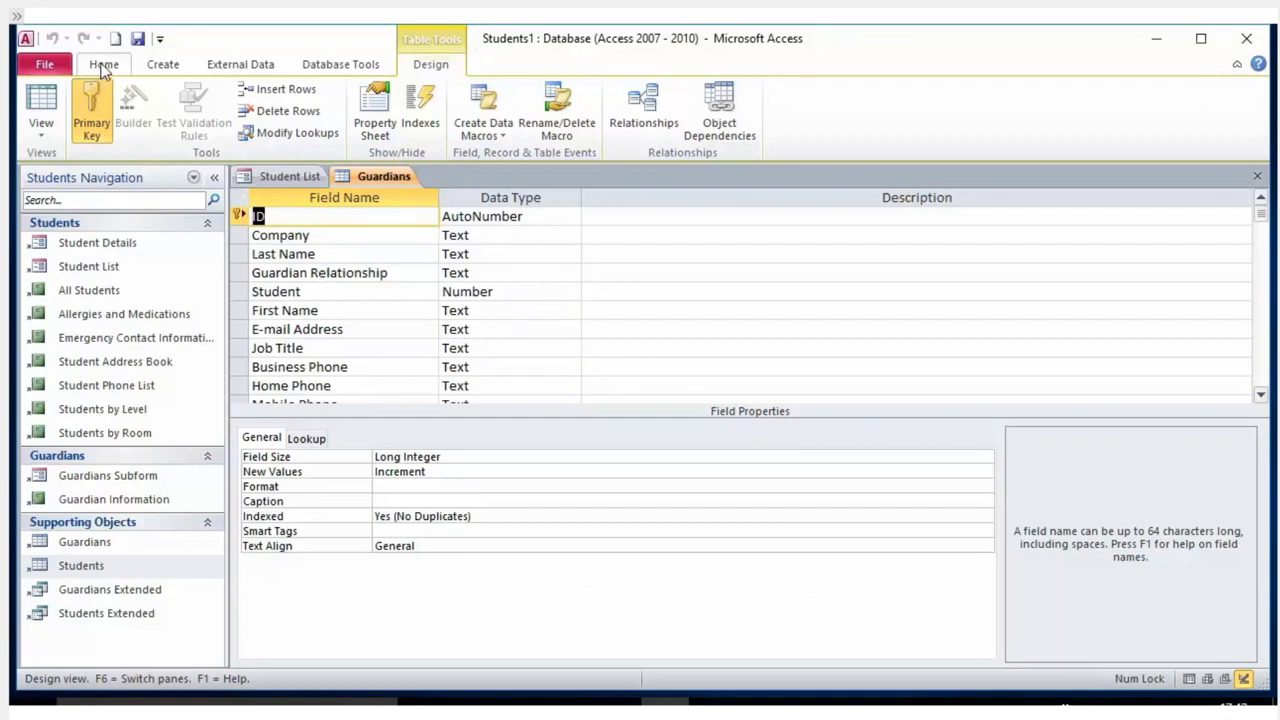
{"action": "left_click", "coordinate": [49, 142]}
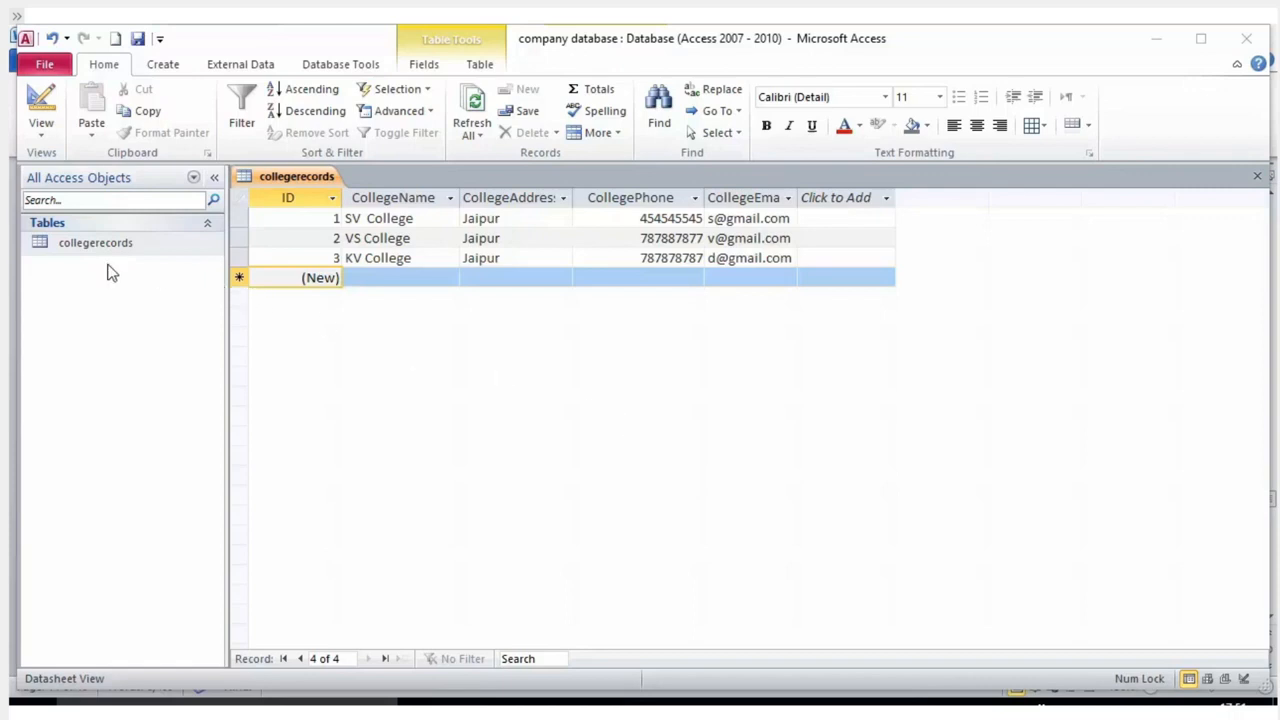
Collapse and re-expand the table list, and maximise the Access window.
{"action": "left_click", "coordinate": [206, 223]}
{"action": "left_click", "coordinate": [206, 223]}
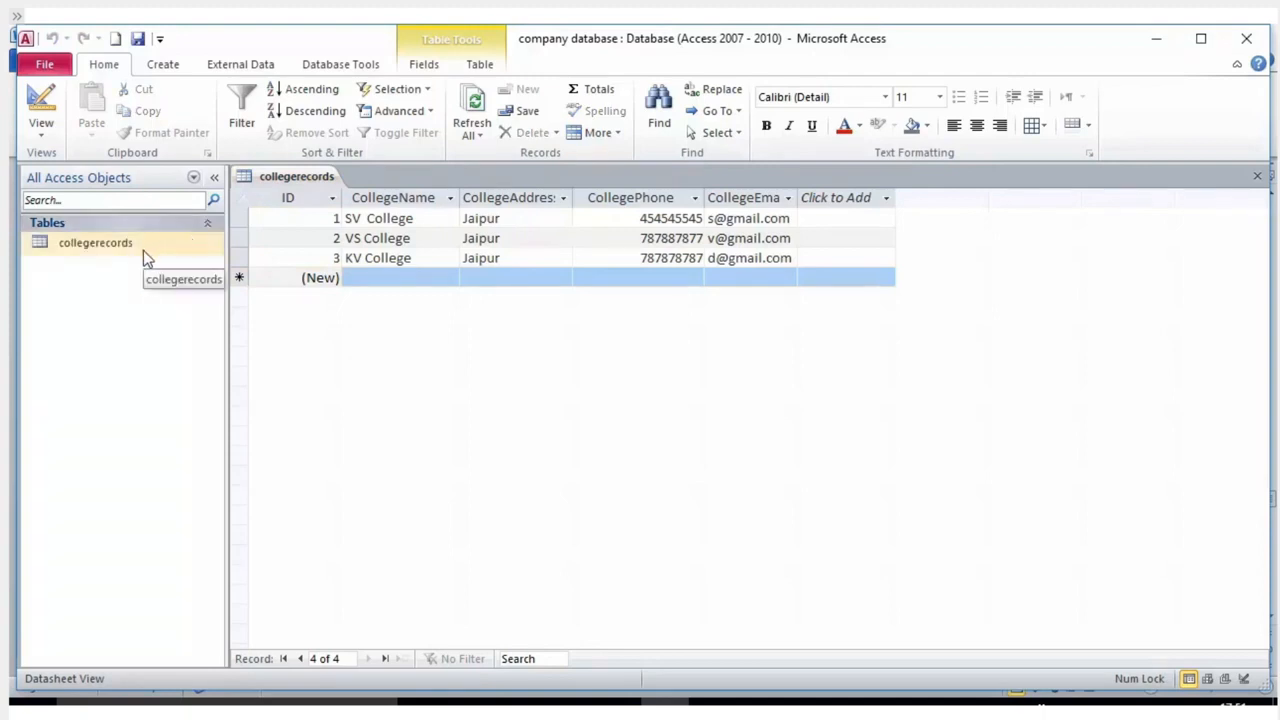
{"action": "double_click", "coordinate": [1017, 36]}
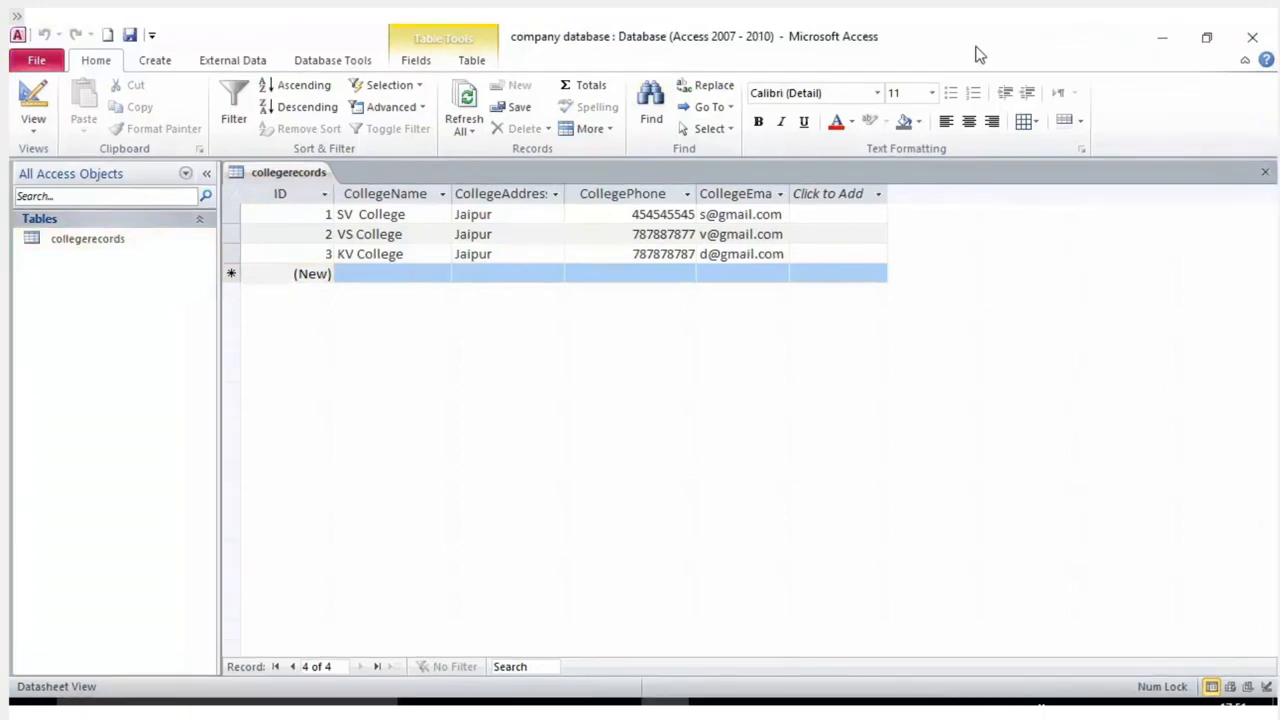
{"action": "right_click", "coordinate": [175, 243]}
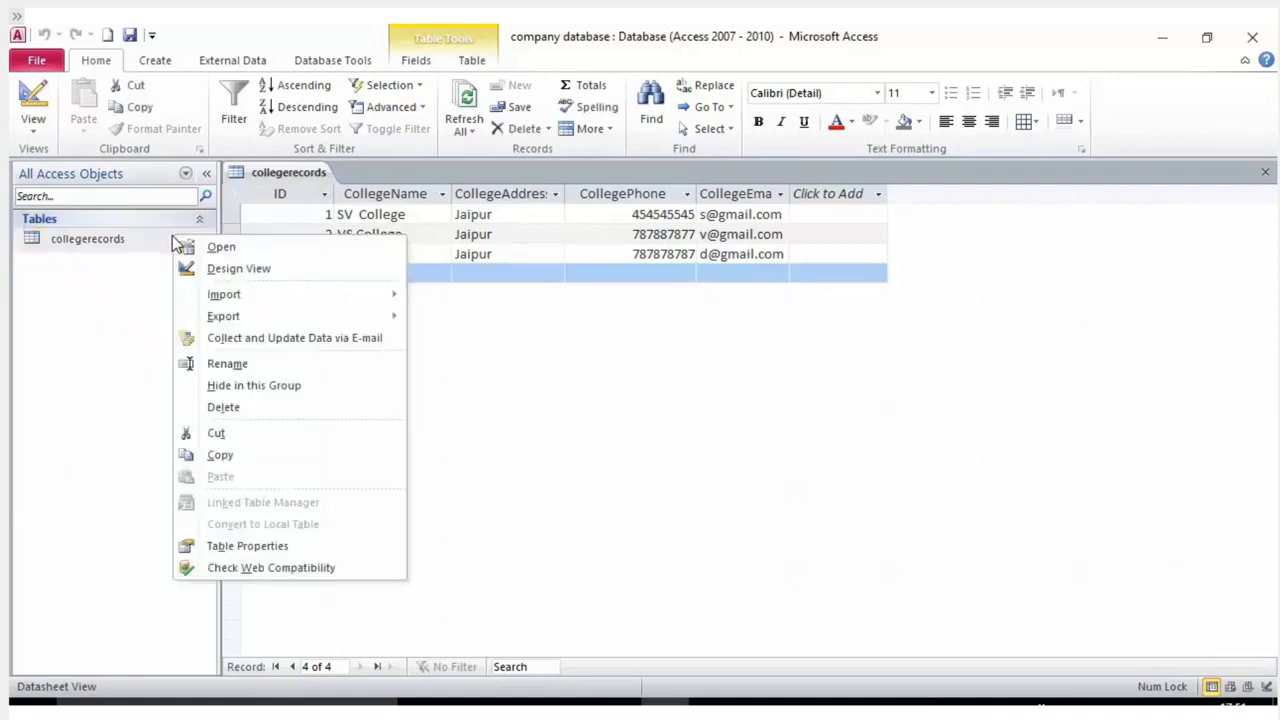
{"action": "left_click", "coordinate": [769, 413]}
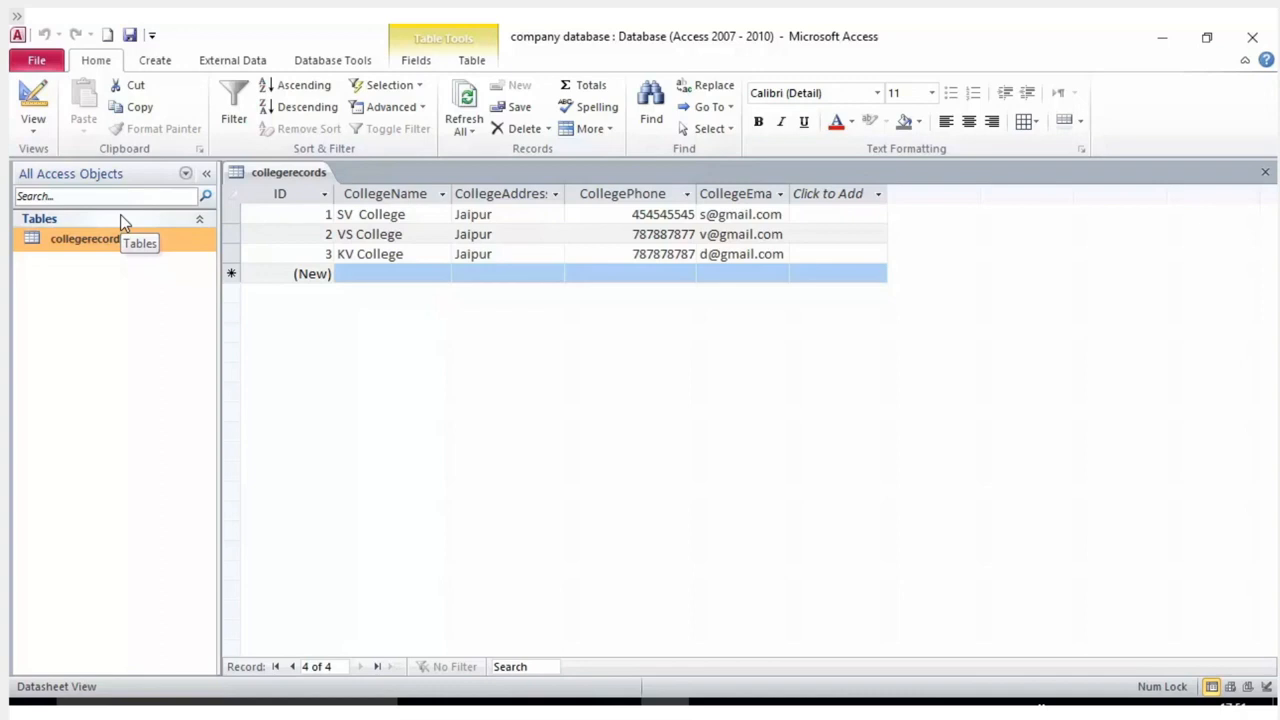
Close the collegerecords table from its tab, reopen it, and close it again.
{"action": "right_click", "coordinate": [264, 173]}
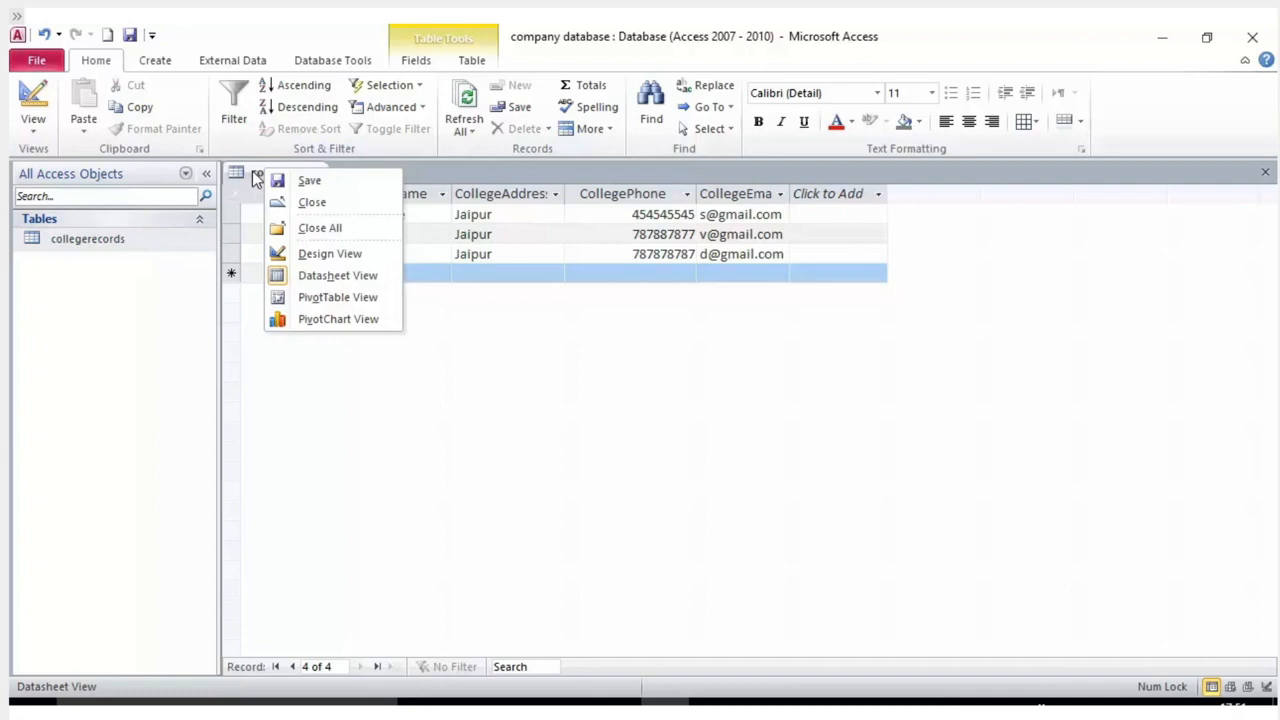
{"action": "left_click", "coordinate": [309, 206]}
{"action": "double_click", "coordinate": [110, 241]}
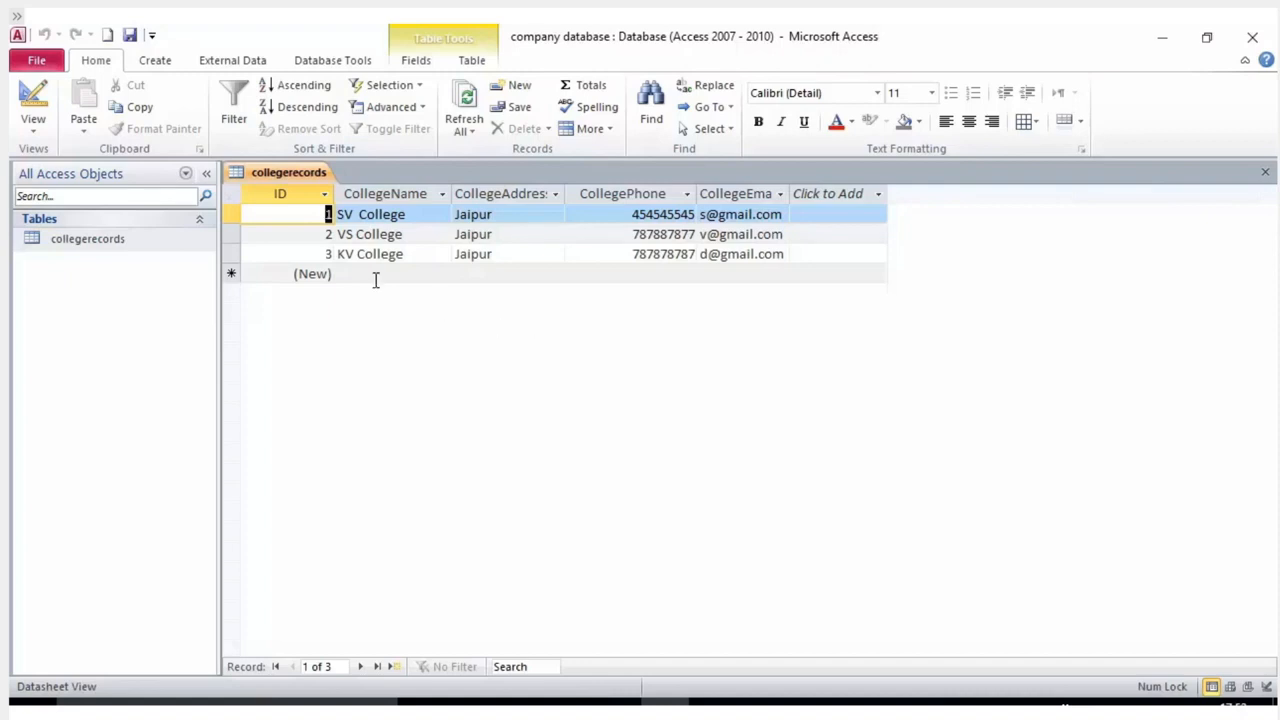
{"action": "right_click", "coordinate": [271, 173]}
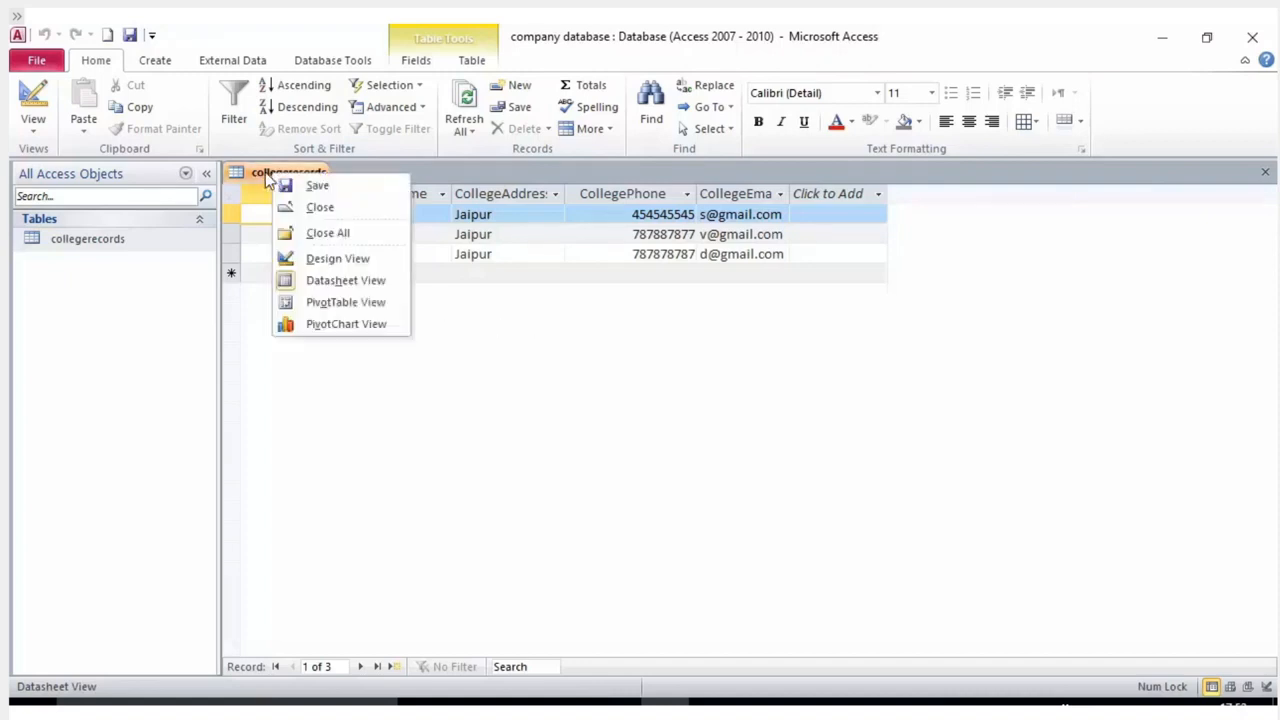
{"action": "left_click", "coordinate": [318, 208]}
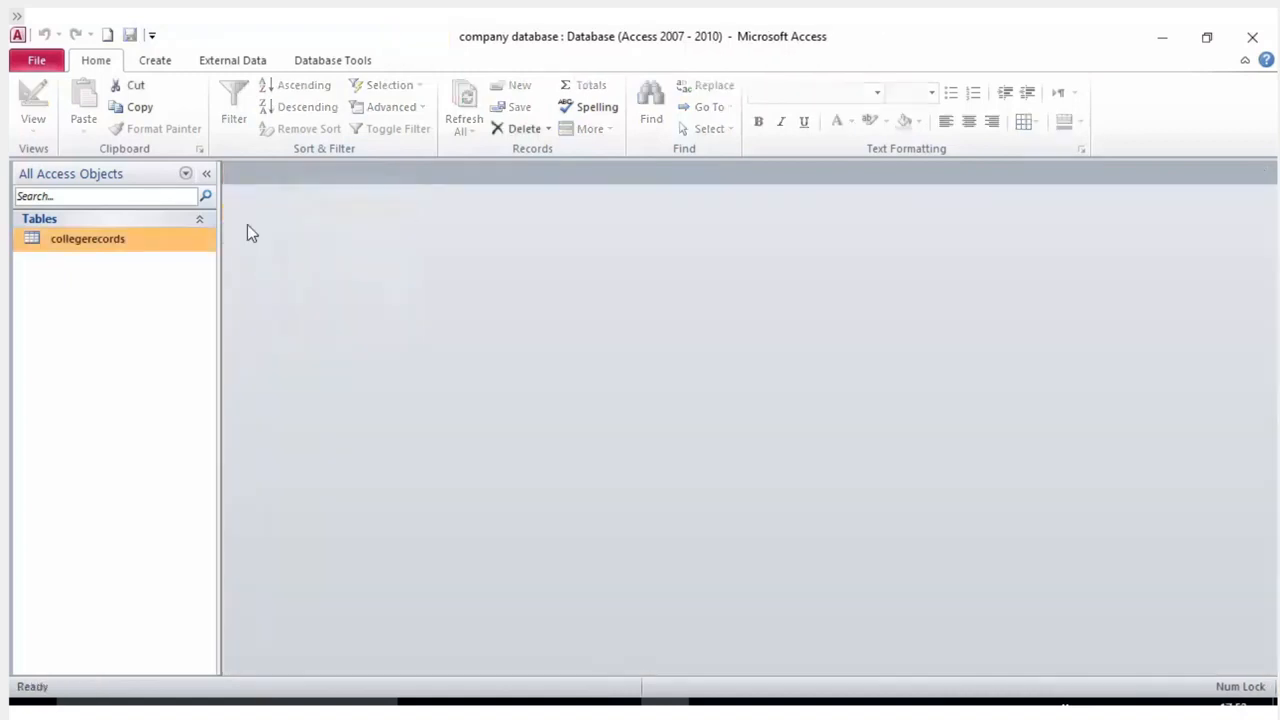
Rename collegerecords to collegerecordsnew by appending 'new', then open the renamed table.
{"action": "right_click", "coordinate": [114, 245]}
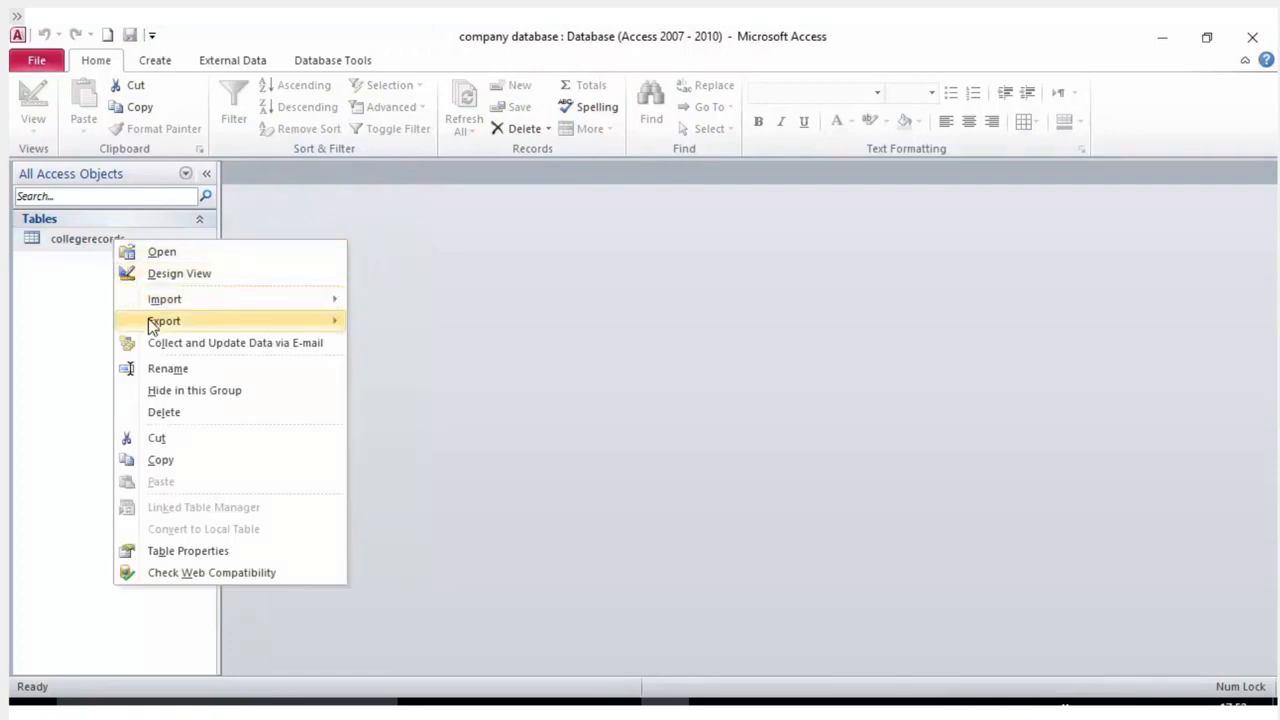
{"action": "left_click", "coordinate": [168, 369]}
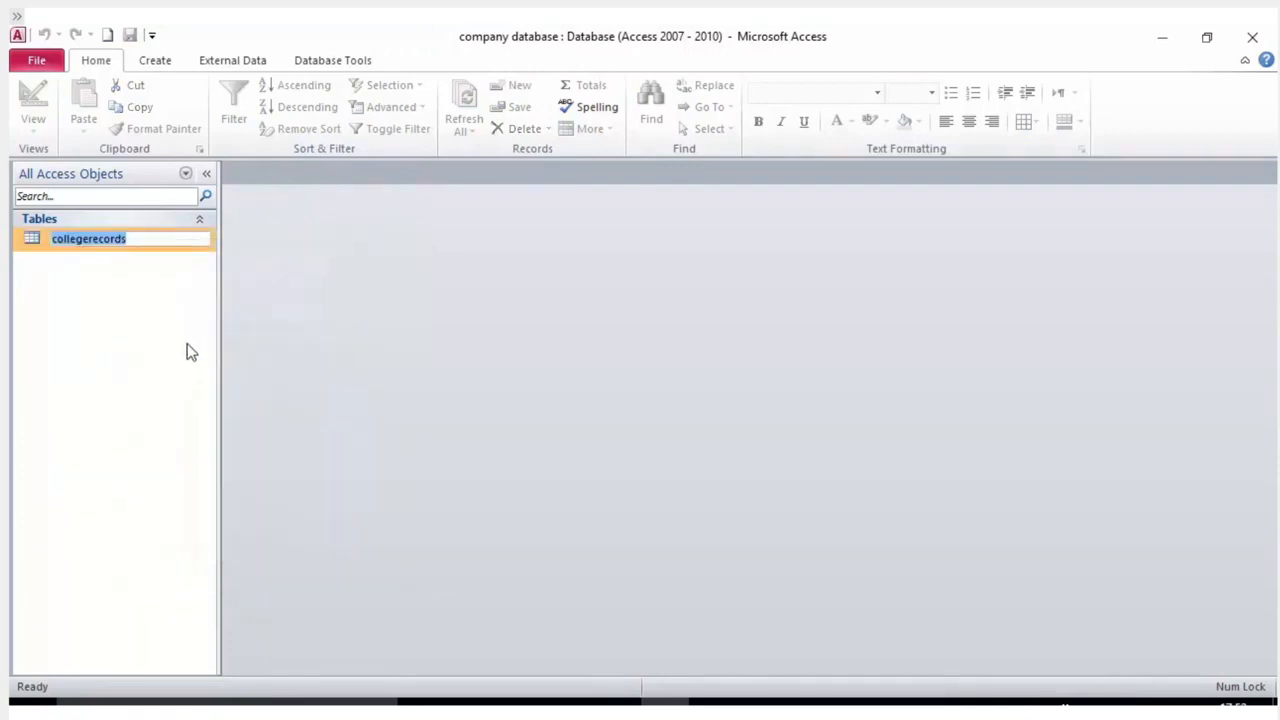
{"action": "key", "text": "End"}
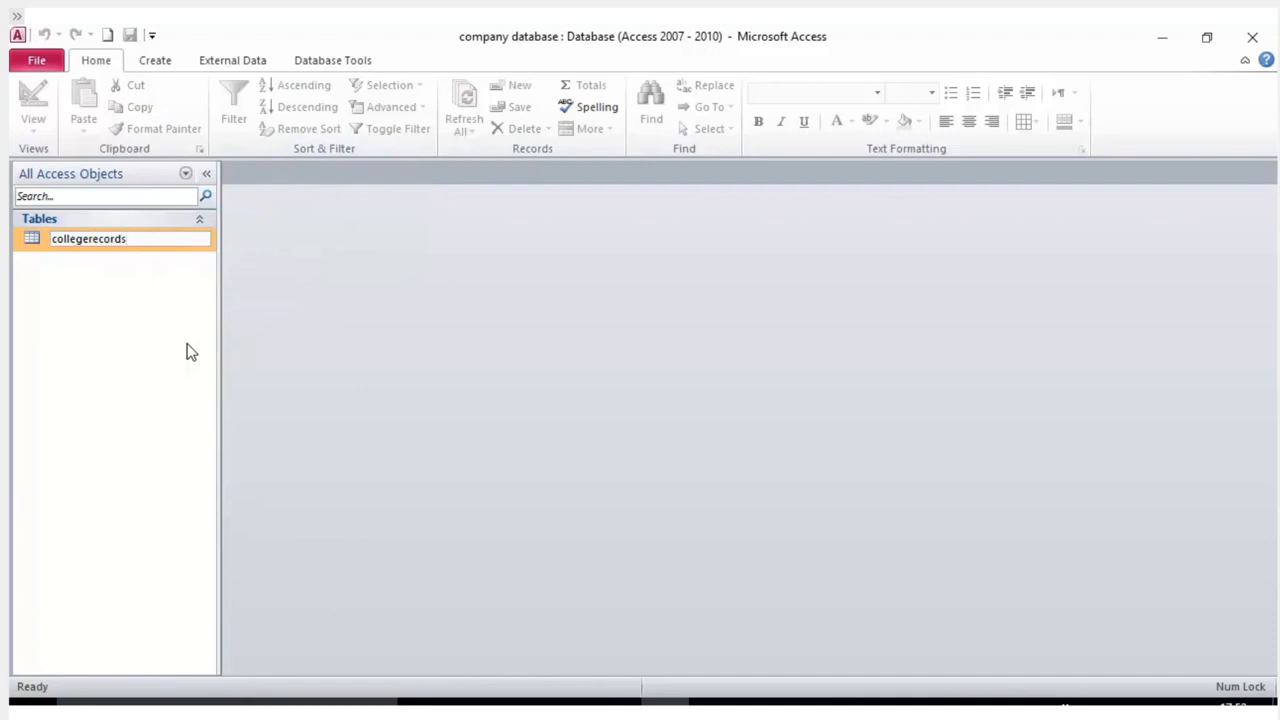
{"action": "type", "text": "new"}
{"action": "key", "text": "Return"}
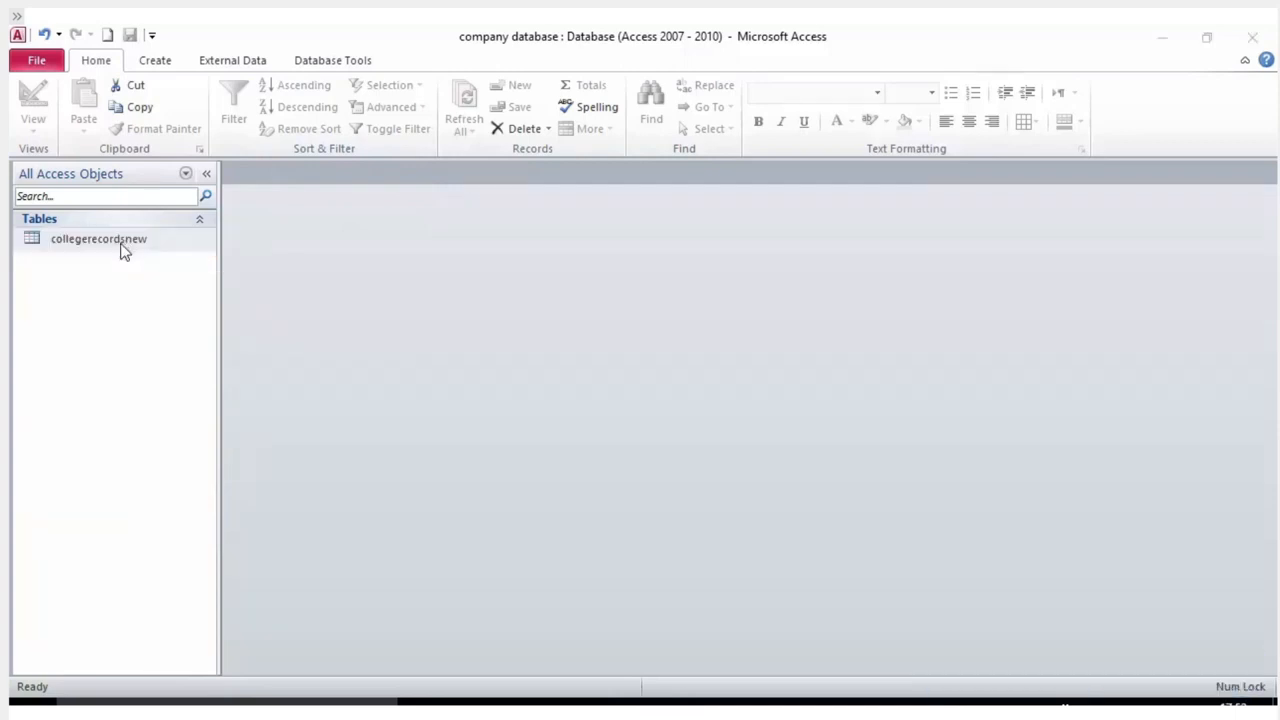
{"action": "double_click", "coordinate": [120, 250]}
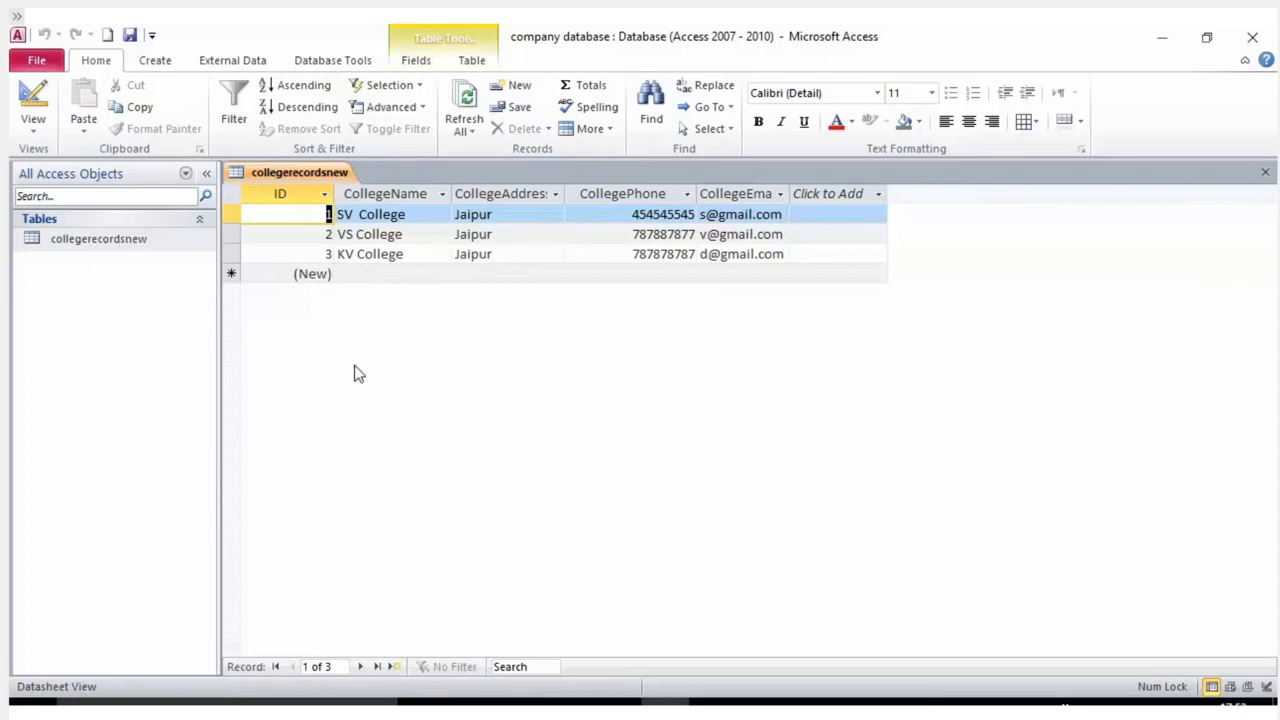
Close the open collegerecordsnew table and begin, then abandon, renaming it.
{"action": "right_click", "coordinate": [294, 177]}
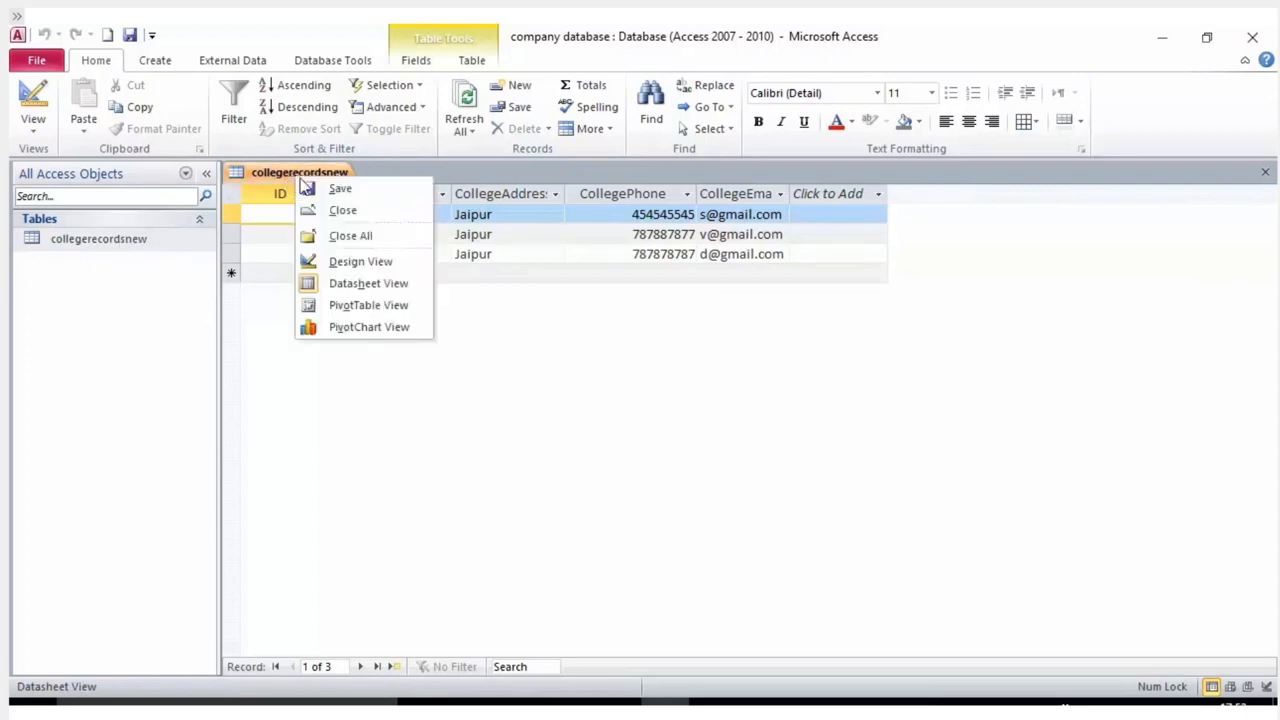
{"action": "left_click", "coordinate": [344, 211]}
{"action": "right_click", "coordinate": [114, 255]}
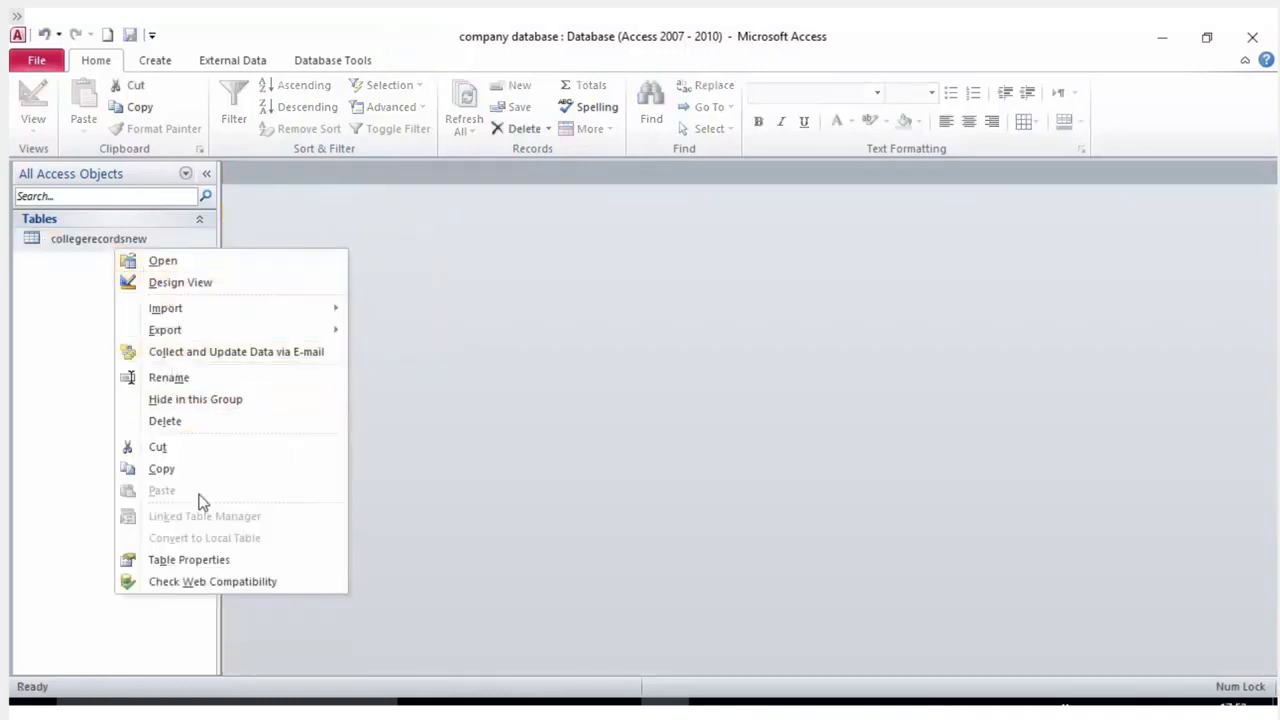
{"action": "right_click", "coordinate": [79, 240]}
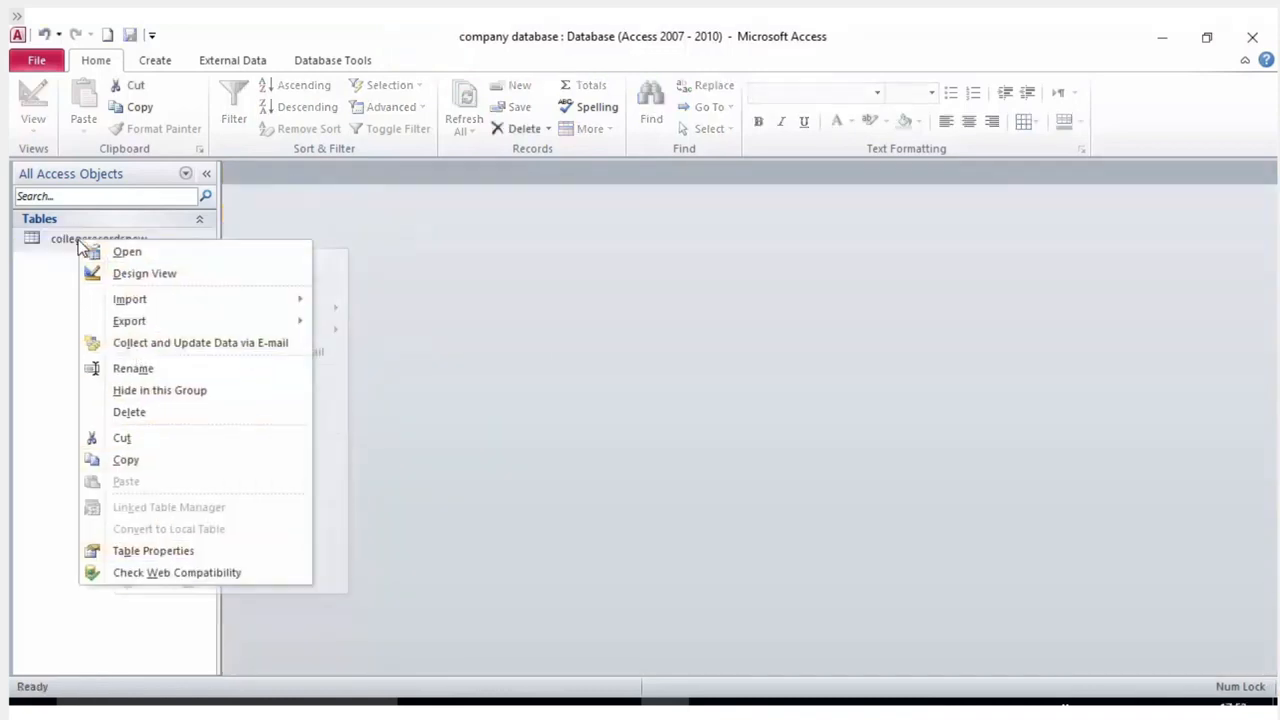
{"action": "left_click", "coordinate": [143, 370]}
{"action": "left_click", "coordinate": [183, 243]}
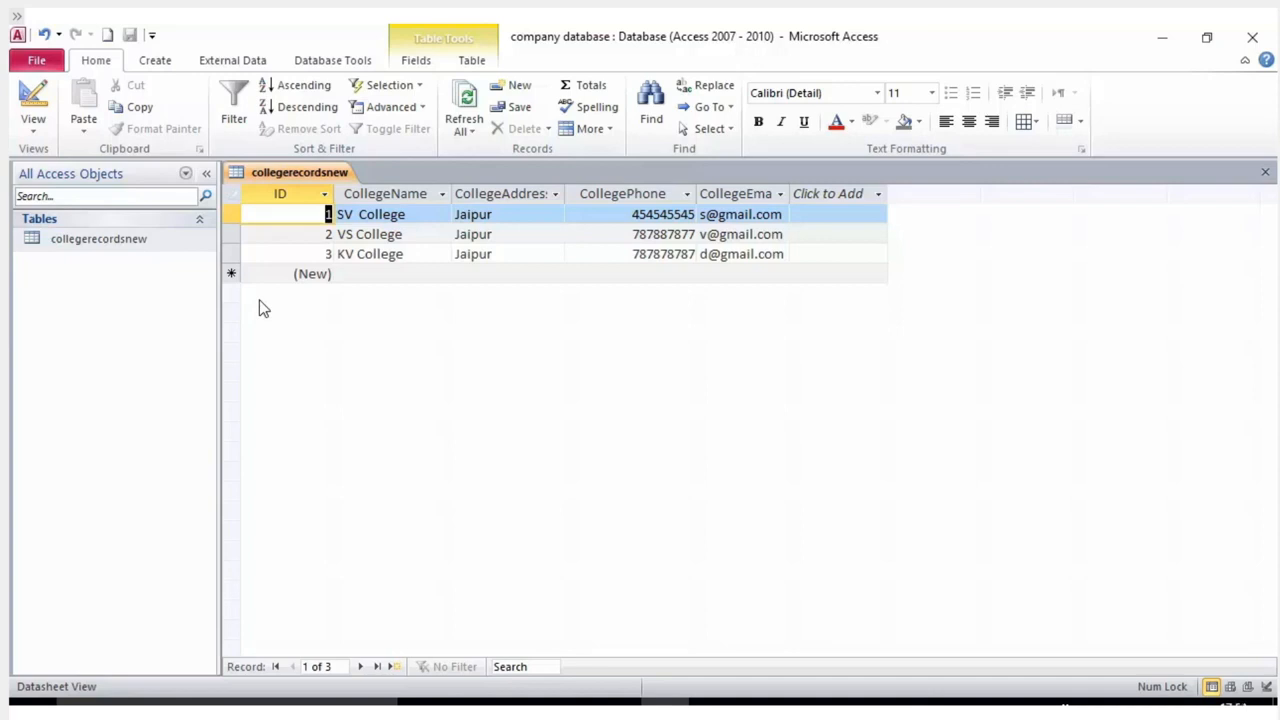
Close the table again and delete collegerecordsnew, confirming with Yes.
{"action": "right_click", "coordinate": [270, 176]}
{"action": "left_click", "coordinate": [305, 204]}
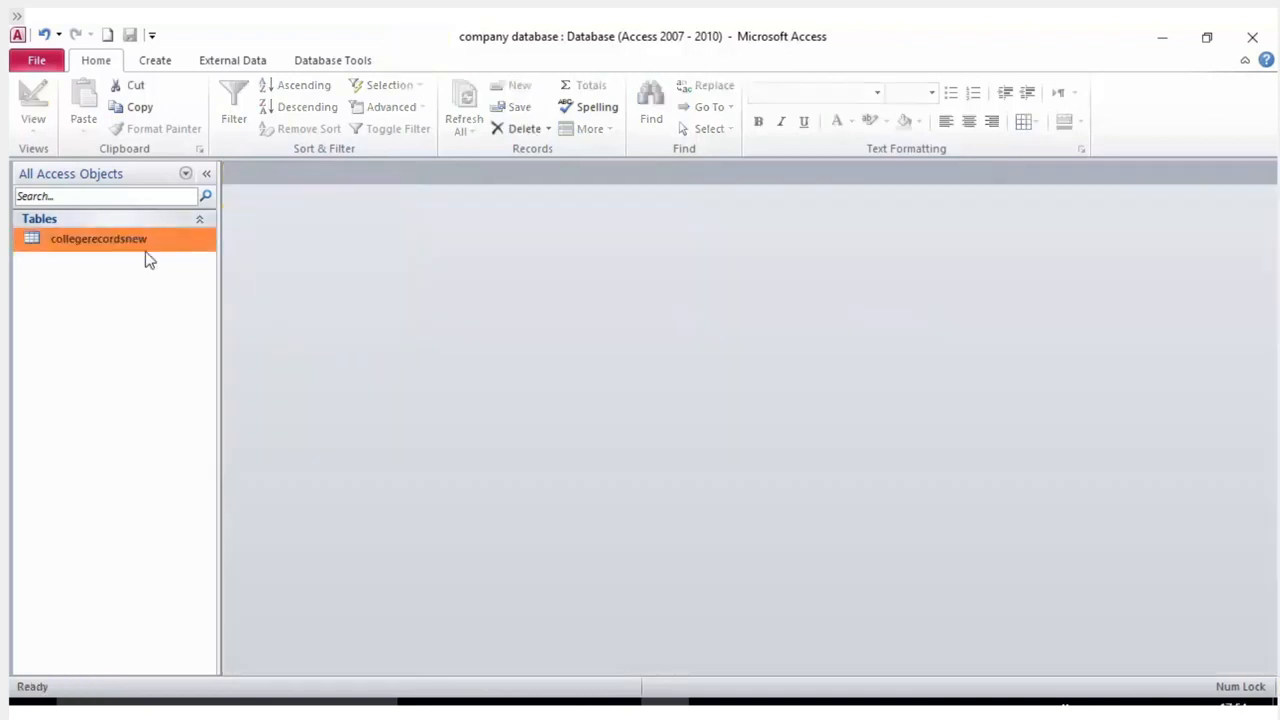
{"action": "right_click", "coordinate": [139, 242]}
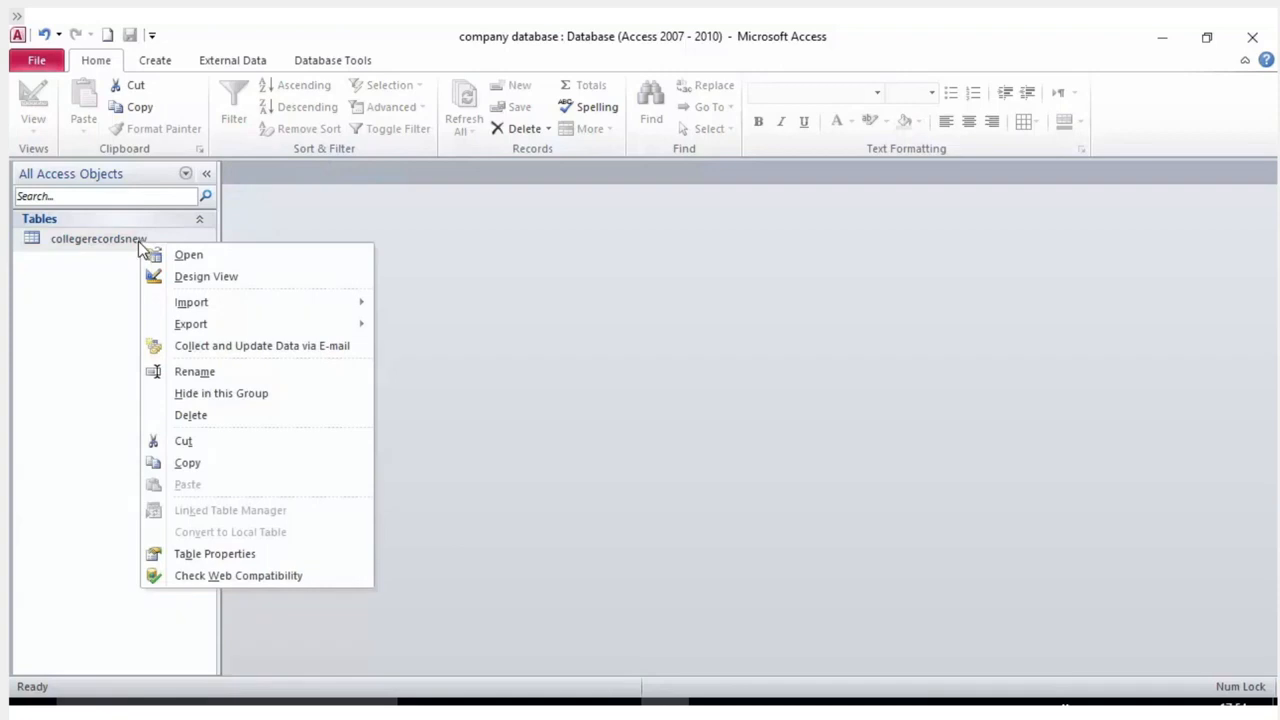
{"action": "left_click", "coordinate": [194, 418]}
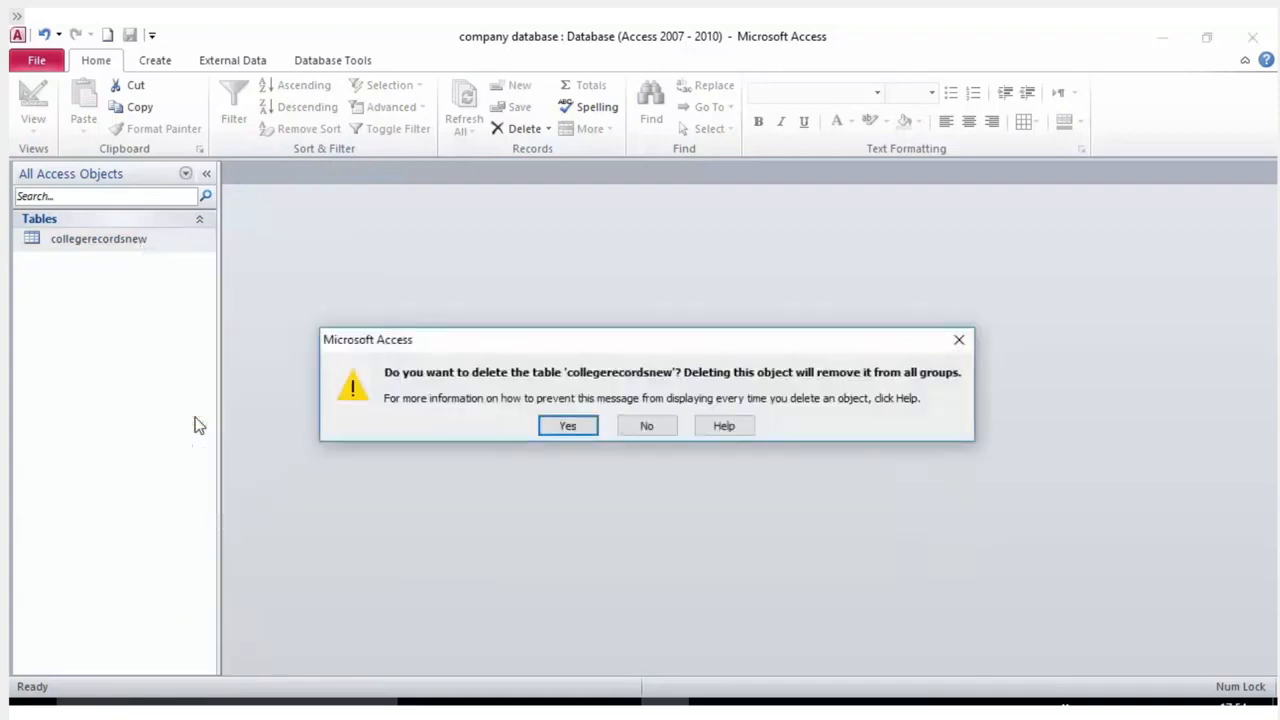
{"action": "left_click", "coordinate": [568, 426]}
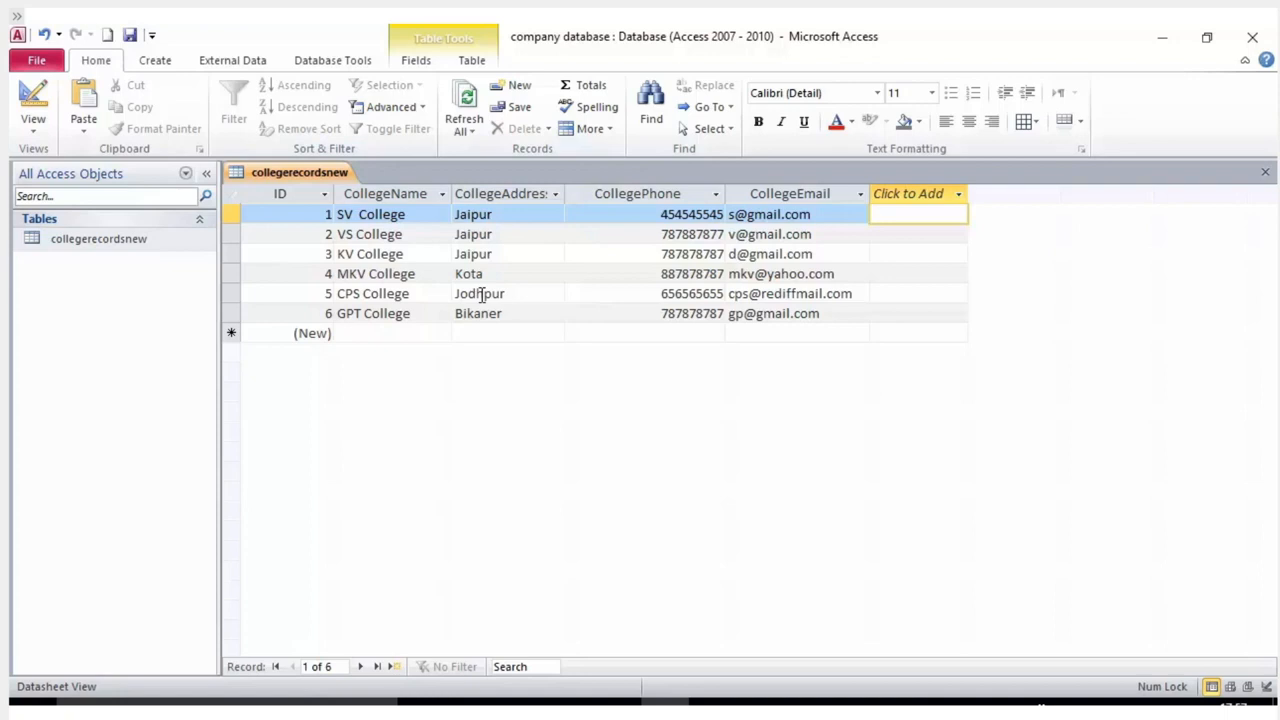
{"action": "left_click", "coordinate": [398, 217]}
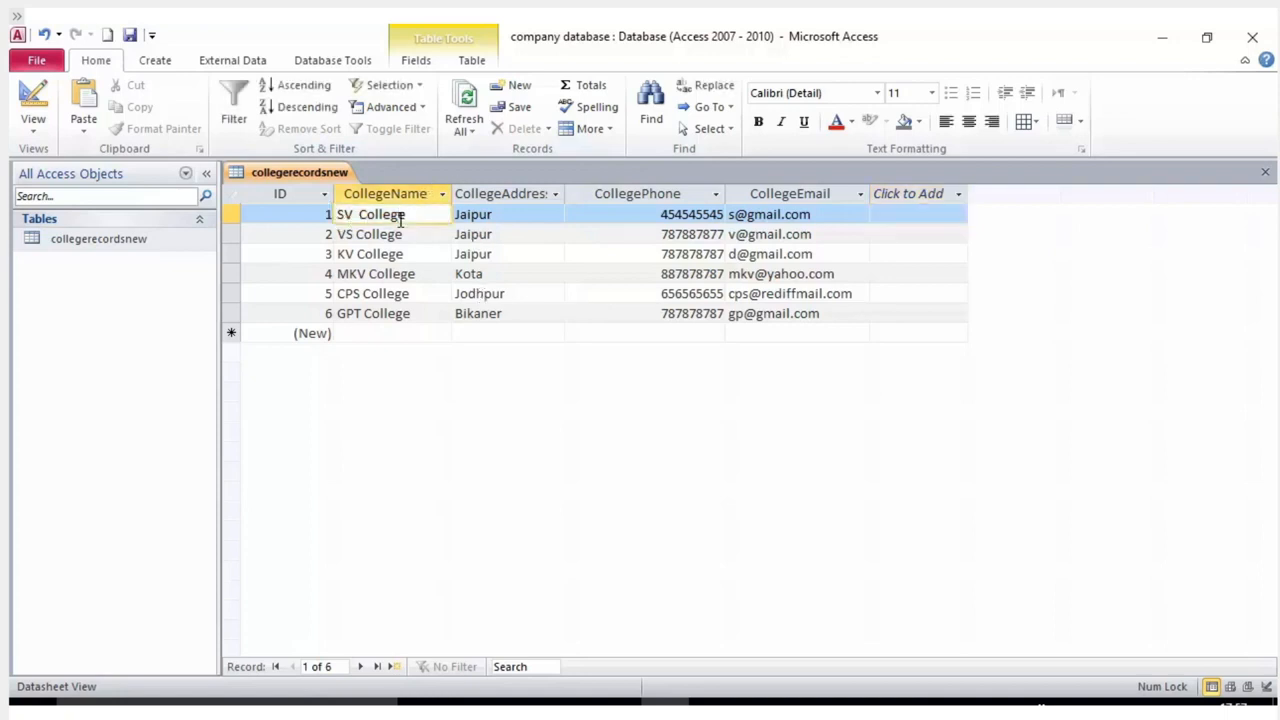
{"action": "right_click", "coordinate": [434, 217]}
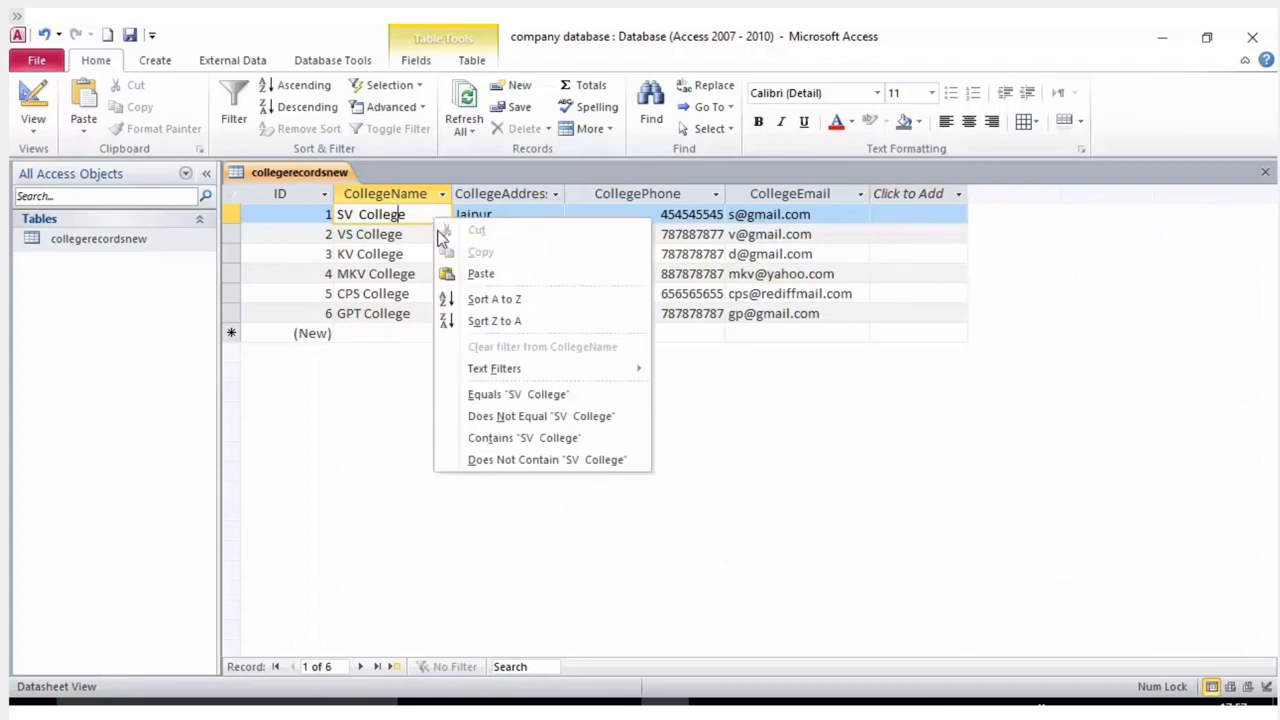
{"action": "left_click", "coordinate": [487, 298]}
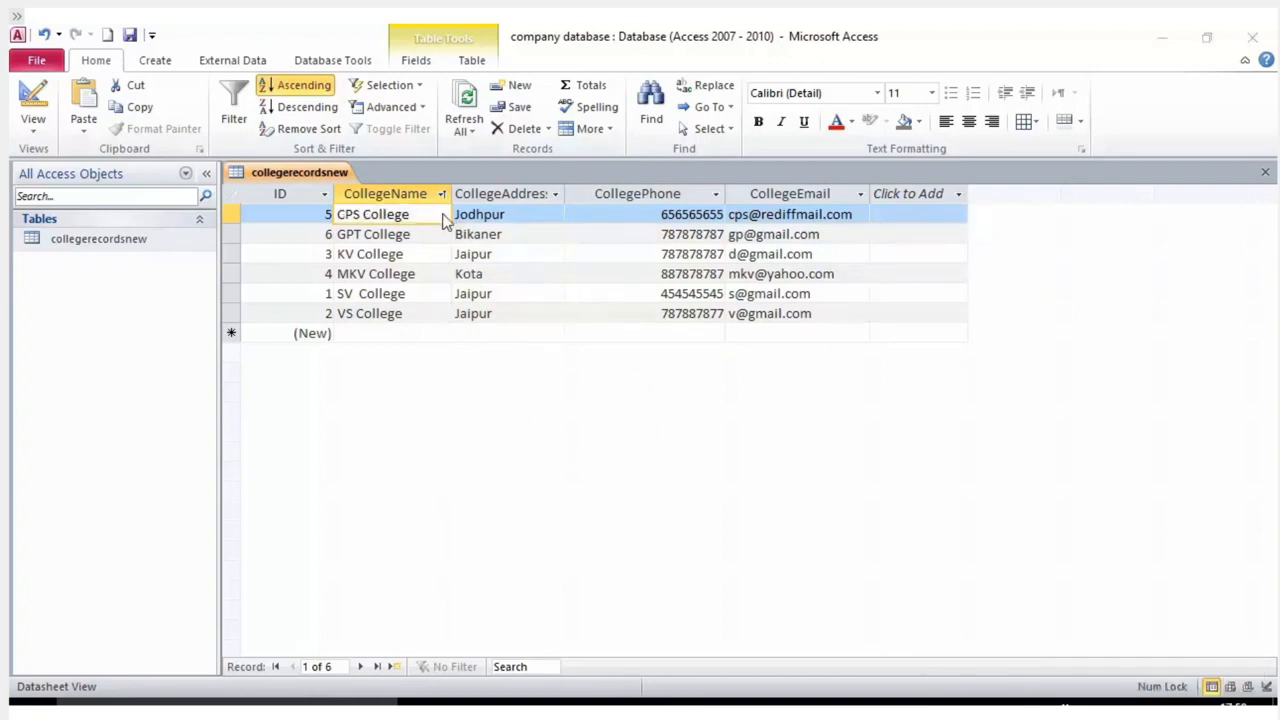
{"action": "right_click", "coordinate": [509, 200]}
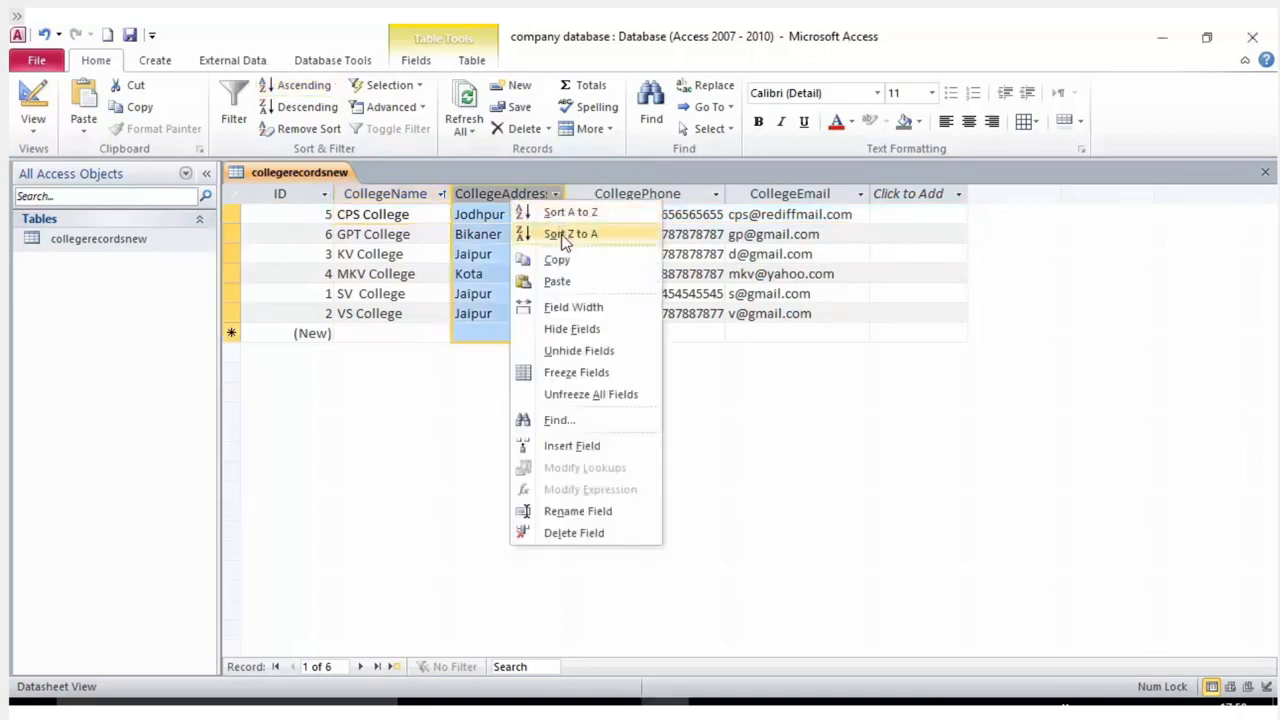
{"action": "left_click", "coordinate": [486, 201]}
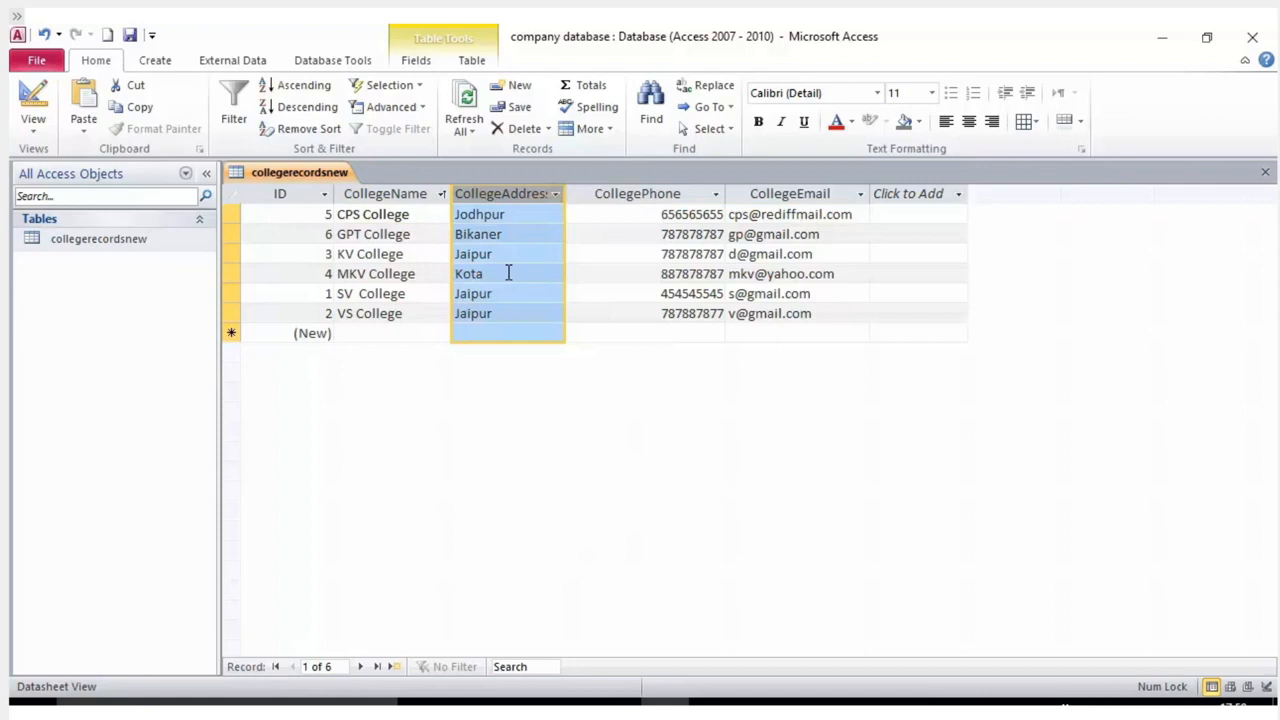
{"action": "left_click", "coordinate": [393, 196]}
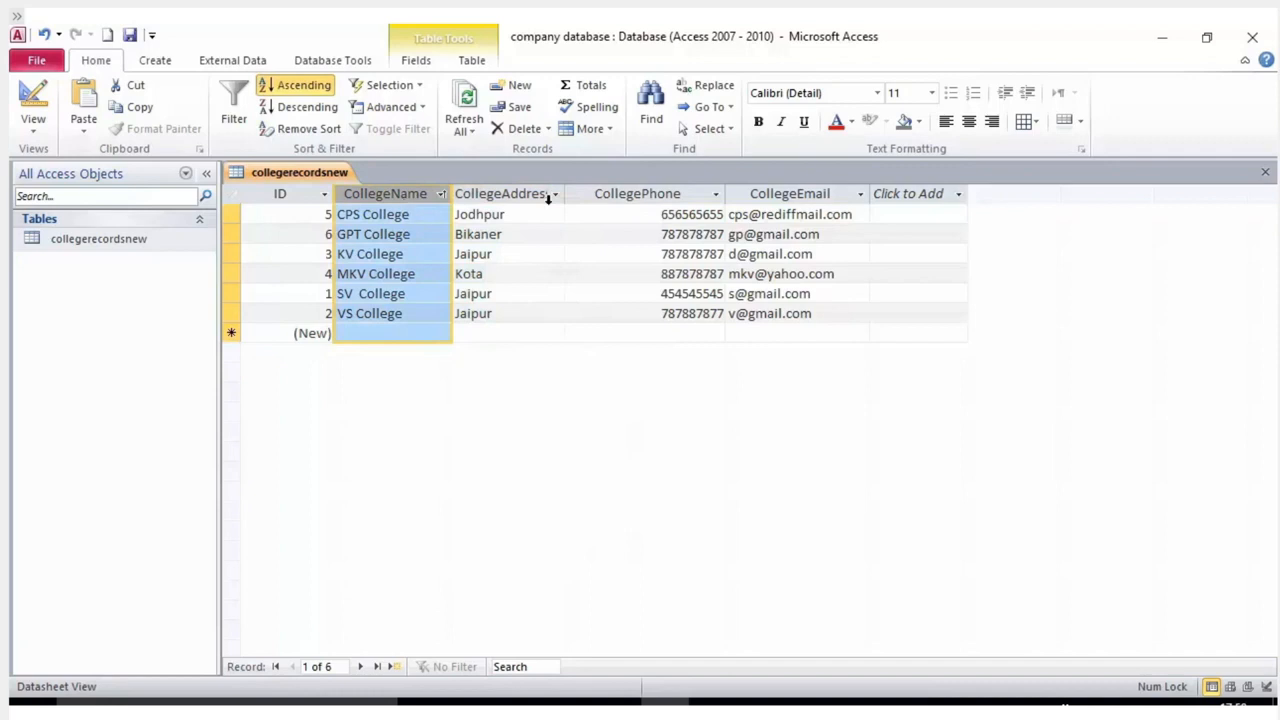
{"action": "left_click", "coordinate": [622, 194]}
{"action": "left_click", "coordinate": [802, 196]}
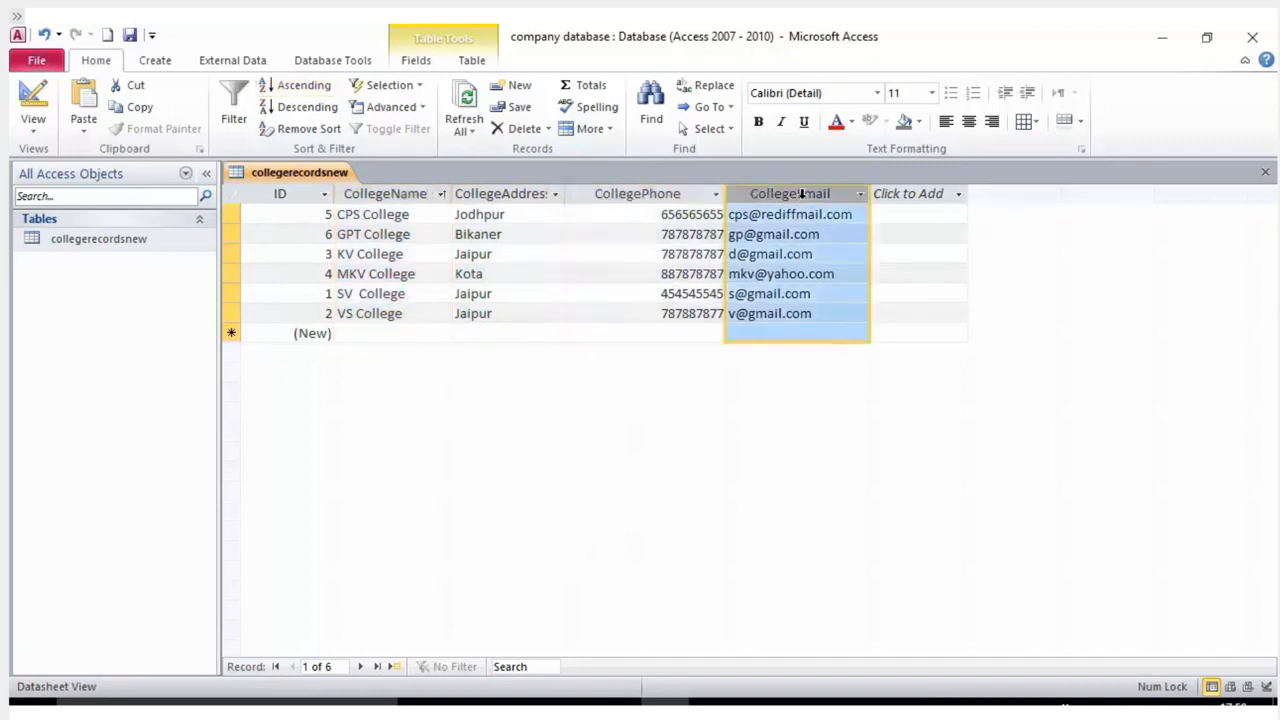
{"action": "left_click", "coordinate": [479, 192]}
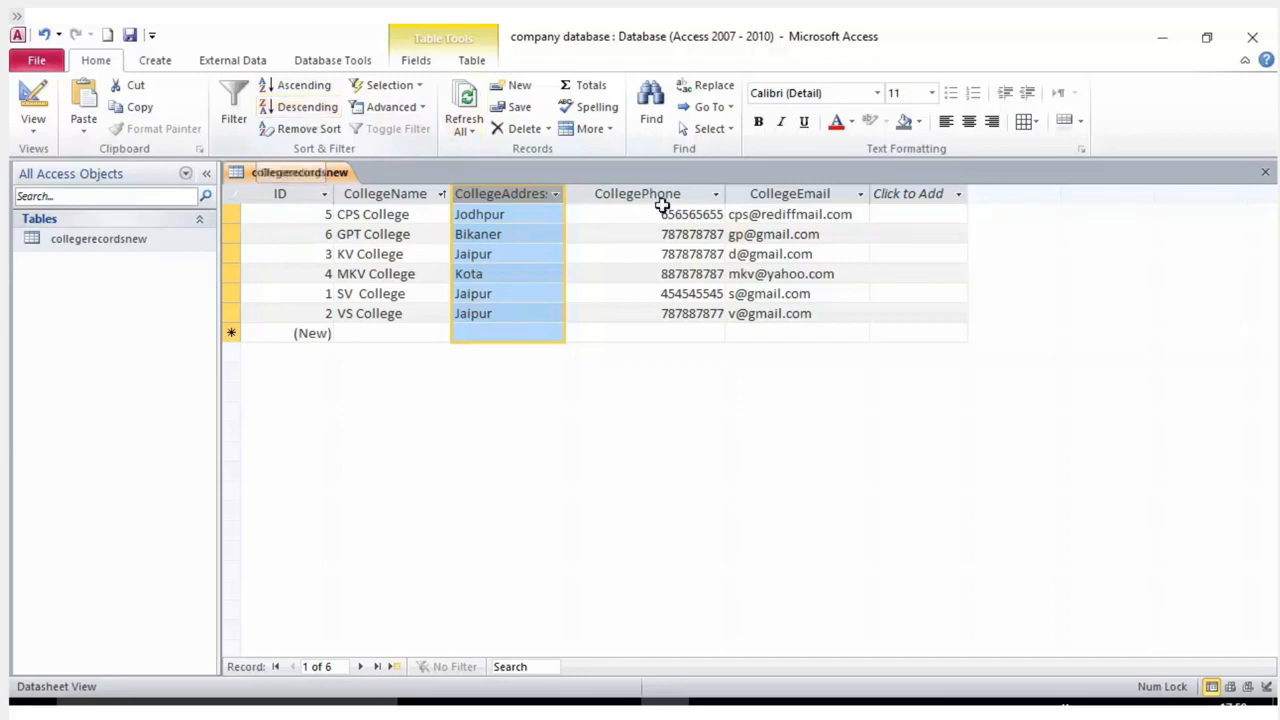
{"action": "left_click", "coordinate": [693, 212]}
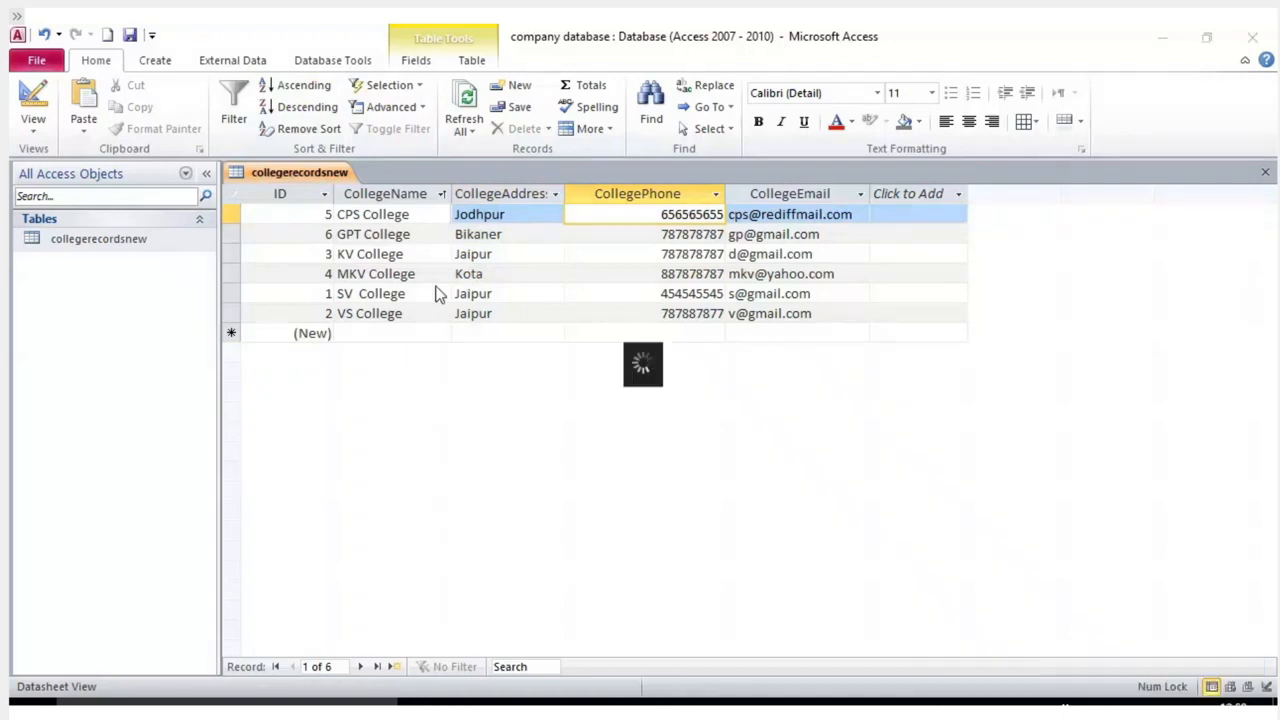
{"action": "left_click", "coordinate": [407, 195]}
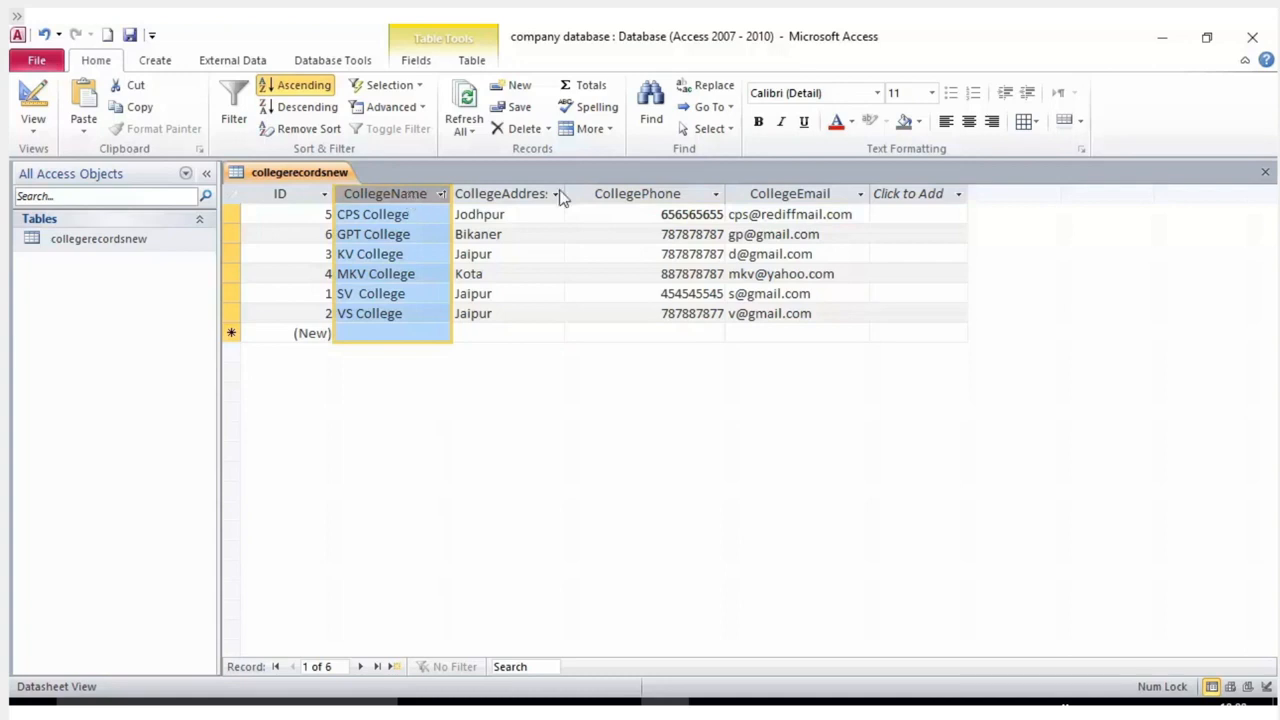
{"action": "left_click", "coordinate": [517, 190]}
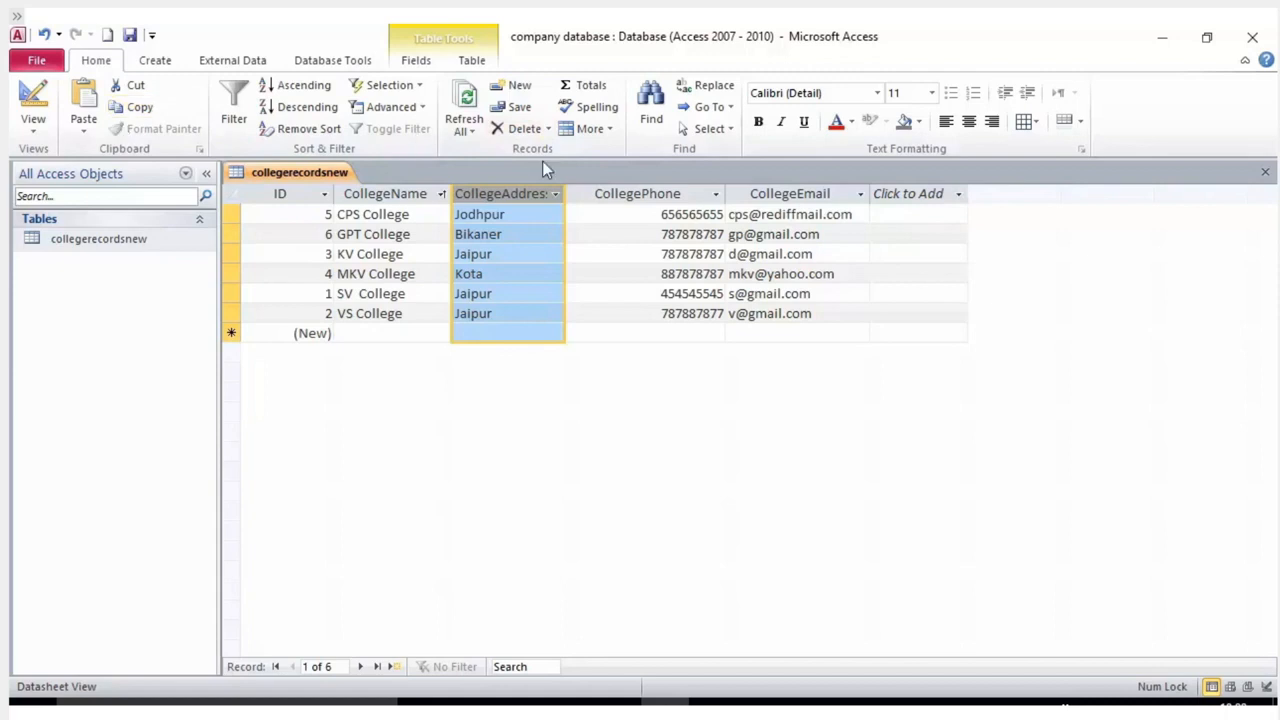
{"action": "left_click", "coordinate": [316, 87]}
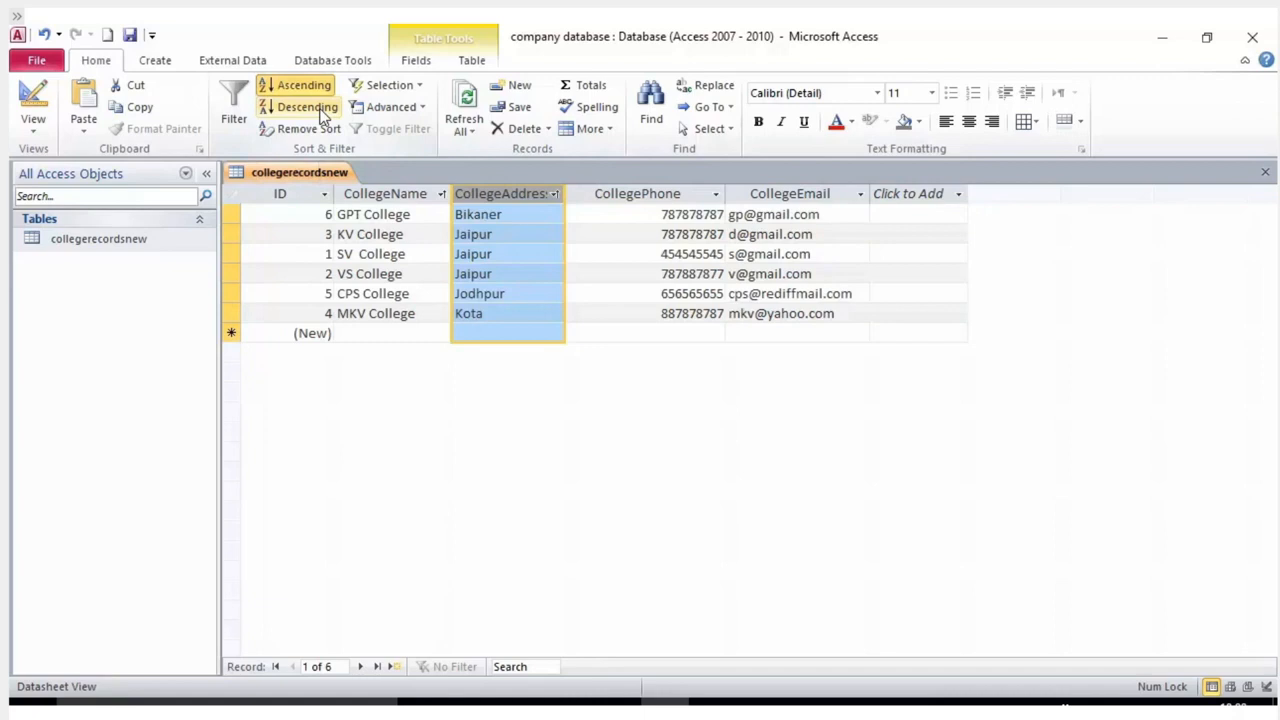
{"action": "left_click", "coordinate": [322, 110]}
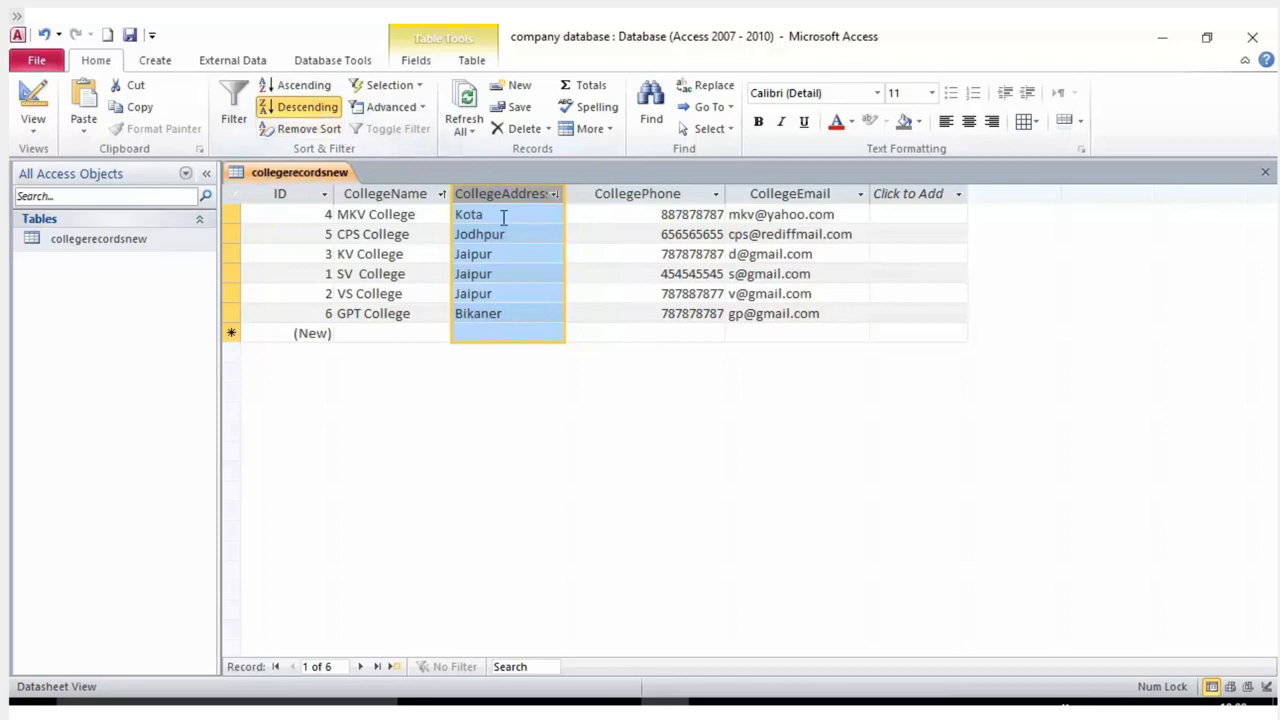
{"action": "left_click", "coordinate": [128, 40]}
{"action": "left_click", "coordinate": [505, 215]}
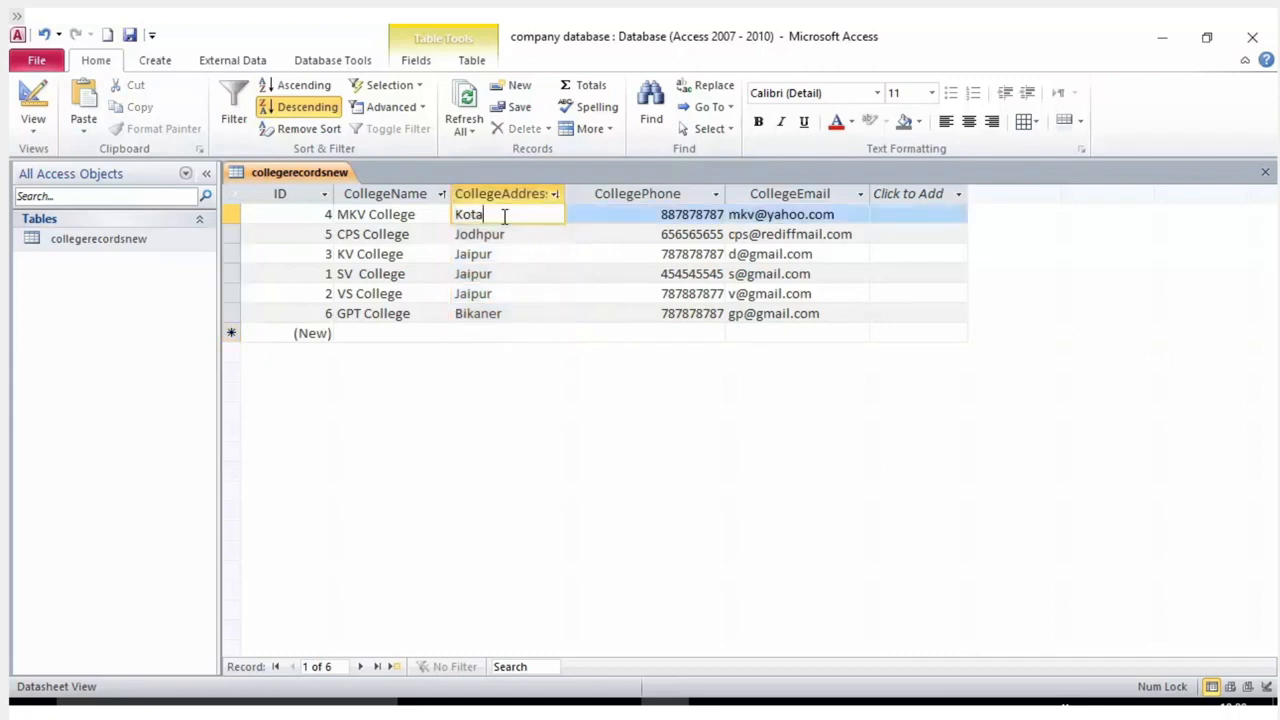
{"action": "left_click", "coordinate": [510, 235]}
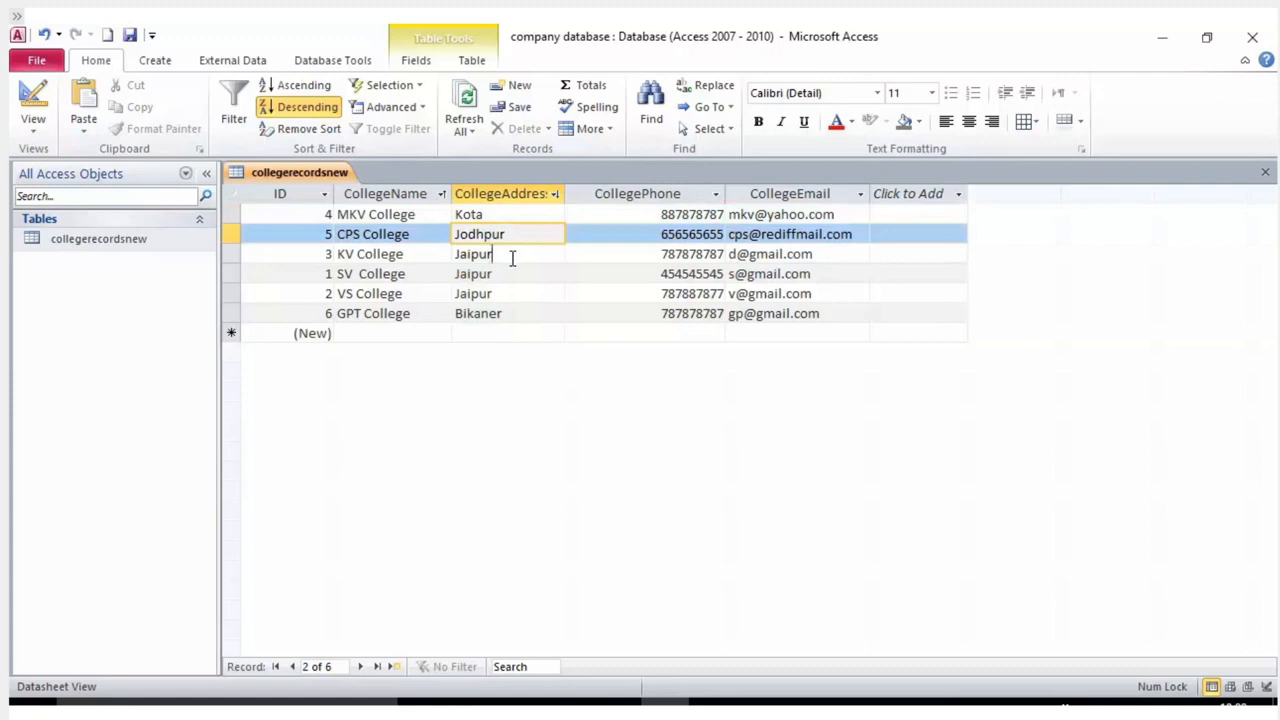
{"action": "left_click", "coordinate": [511, 258]}
{"action": "left_click", "coordinate": [510, 274]}
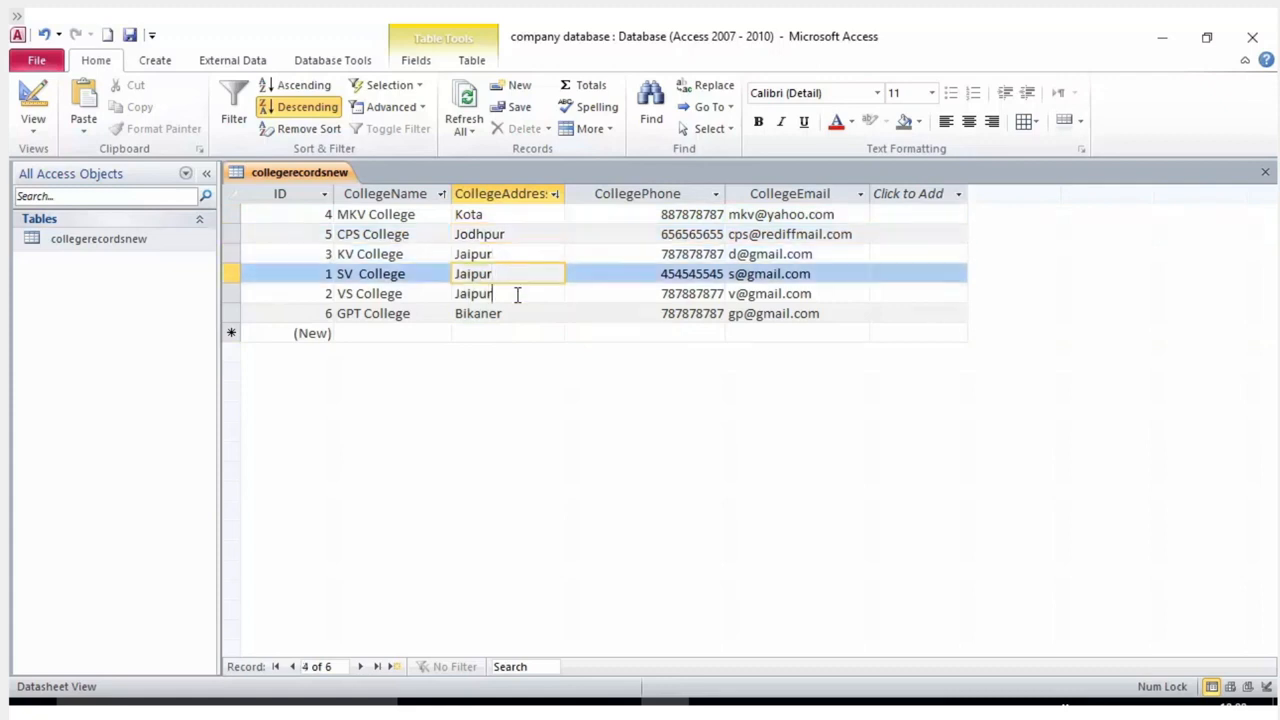
{"action": "left_click", "coordinate": [517, 294]}
{"action": "left_click", "coordinate": [517, 313]}
{"action": "left_click", "coordinate": [493, 214]}
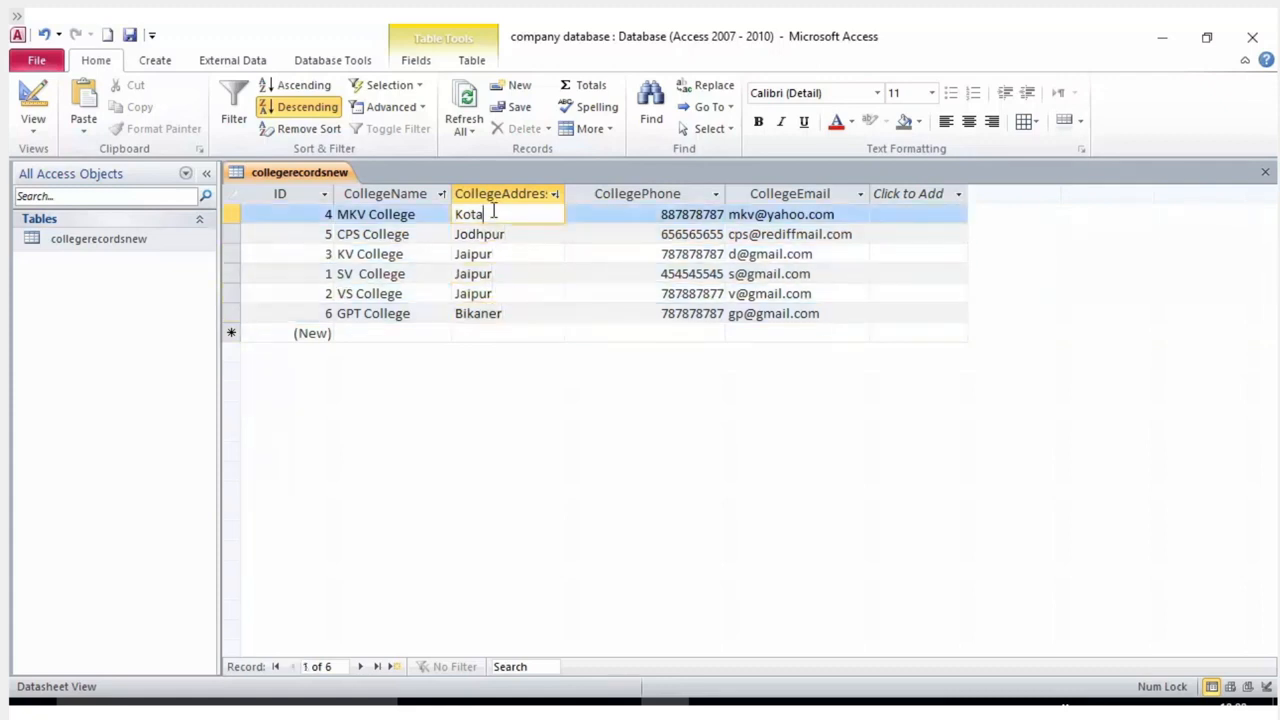
{"action": "left_click", "coordinate": [300, 128]}
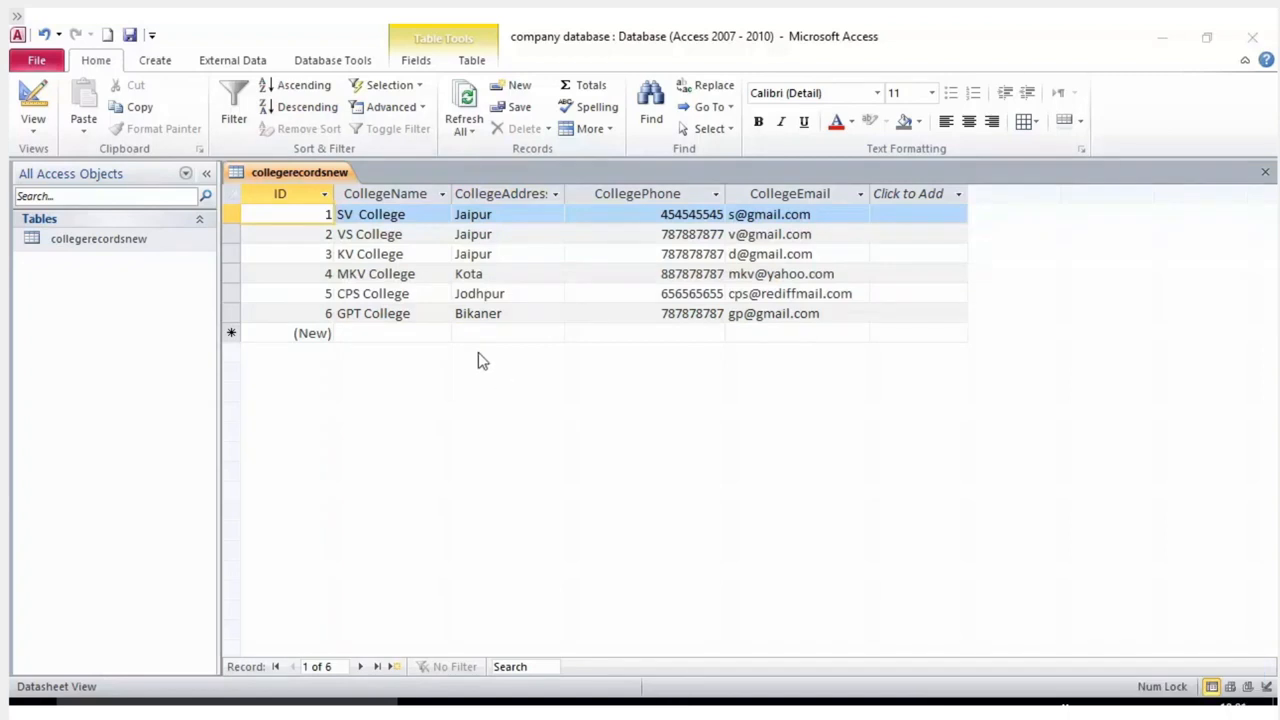
Select the CollegeName, then CollegeAddress column, and open the CollegeAddress value filter list.
{"action": "left_click", "coordinate": [393, 234]}
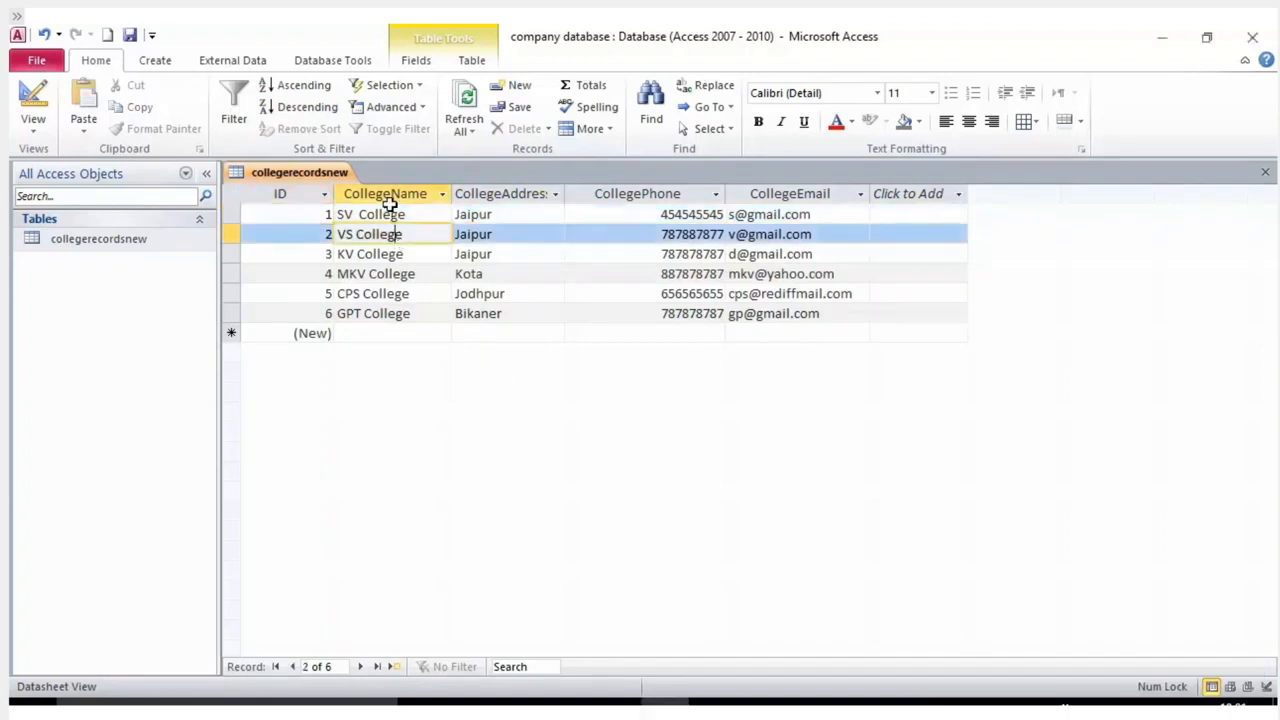
{"action": "left_click", "coordinate": [387, 193]}
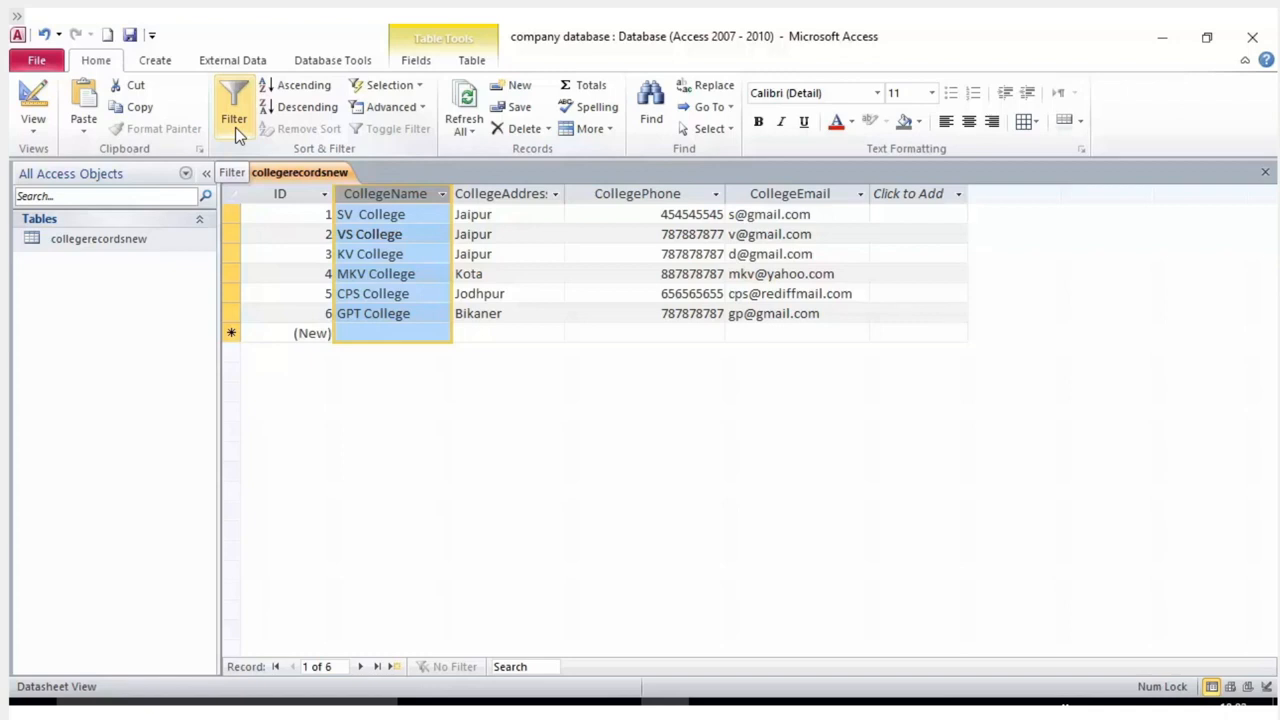
{"action": "left_click", "coordinate": [519, 221]}
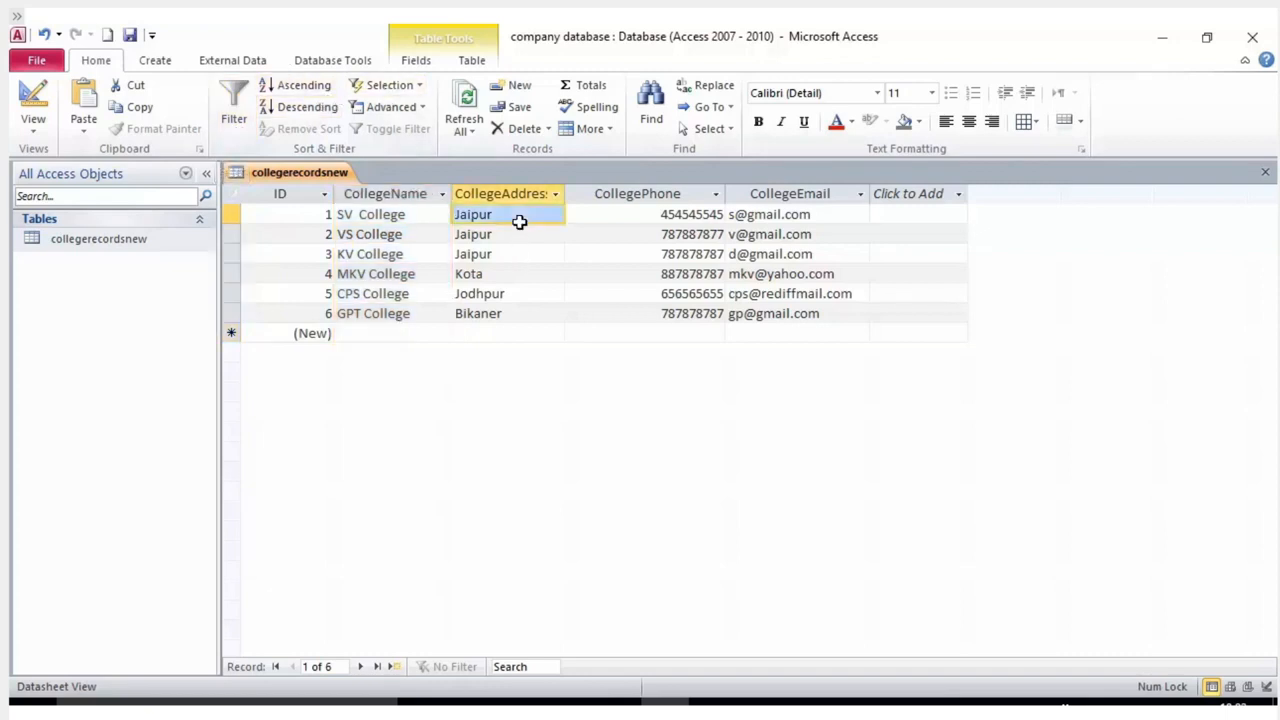
{"action": "left_click", "coordinate": [512, 196]}
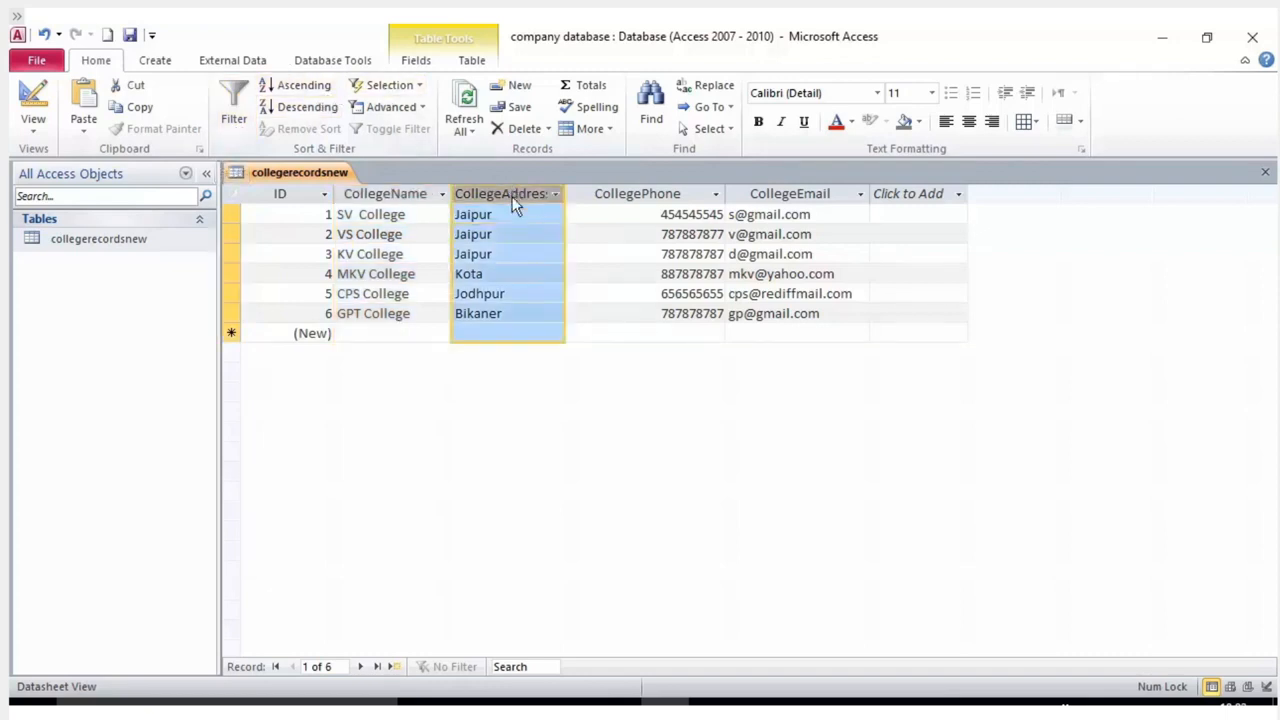
{"action": "left_click", "coordinate": [555, 194]}
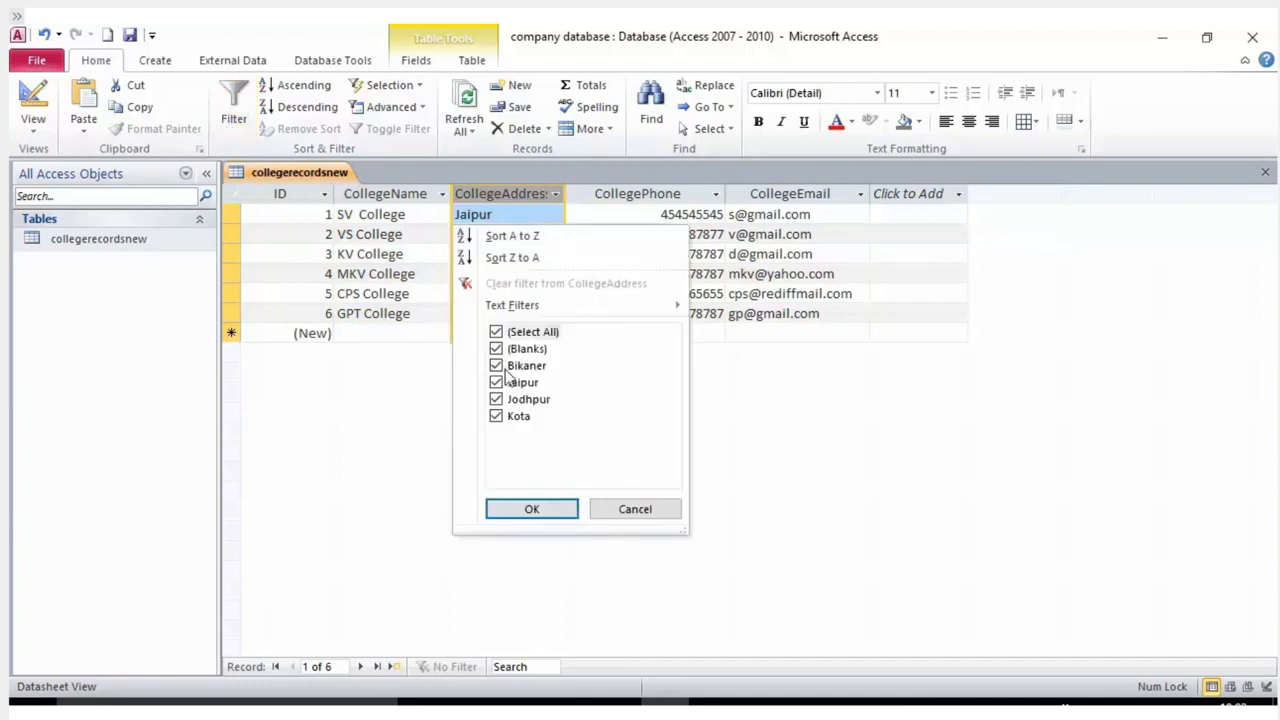
Briefly filter CollegeAddress to Jaipur, restore all values, then select the CollegeAddress column.
{"action": "left_click", "coordinate": [496, 332]}
{"action": "left_click", "coordinate": [510, 383]}
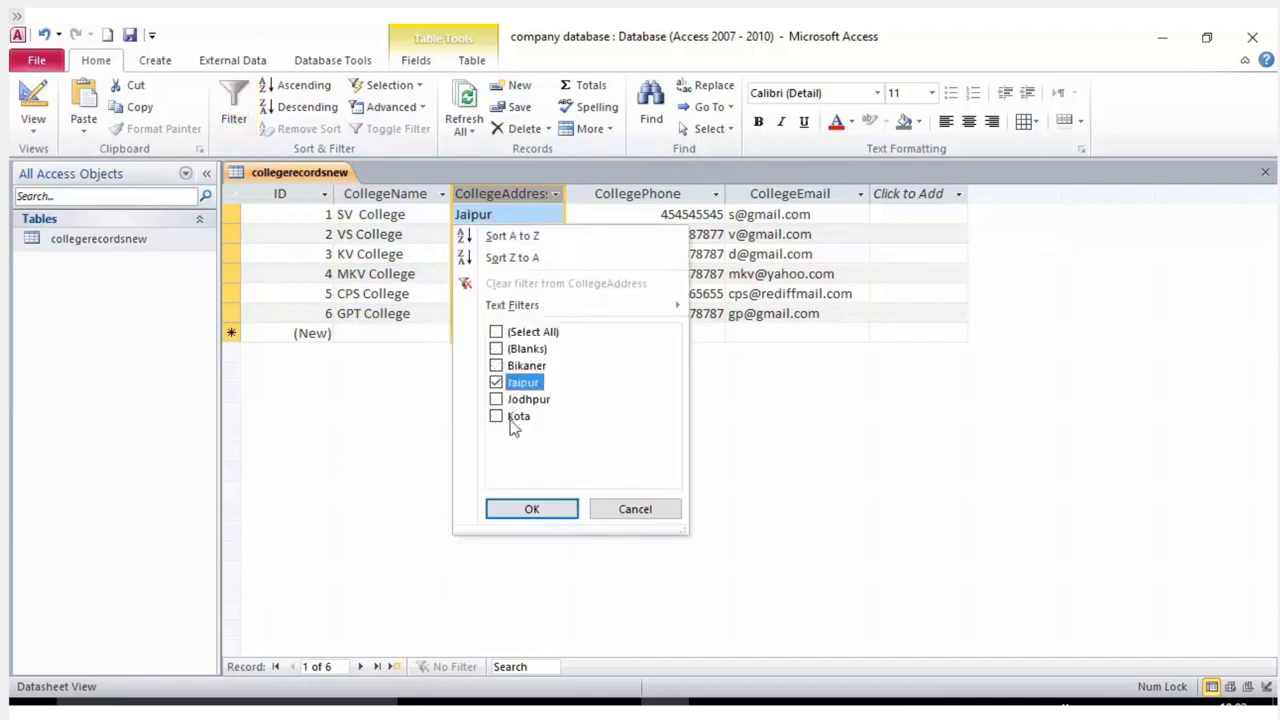
{"action": "left_click", "coordinate": [531, 509]}
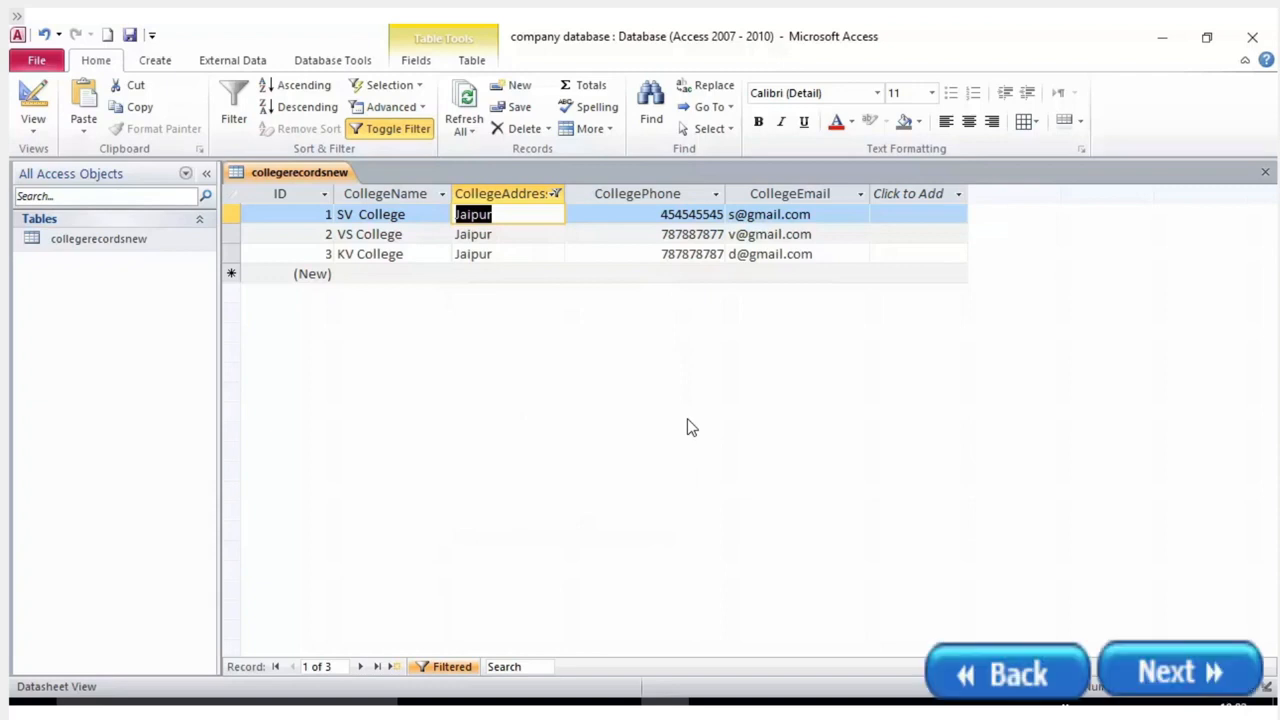
{"action": "left_click", "coordinate": [555, 195]}
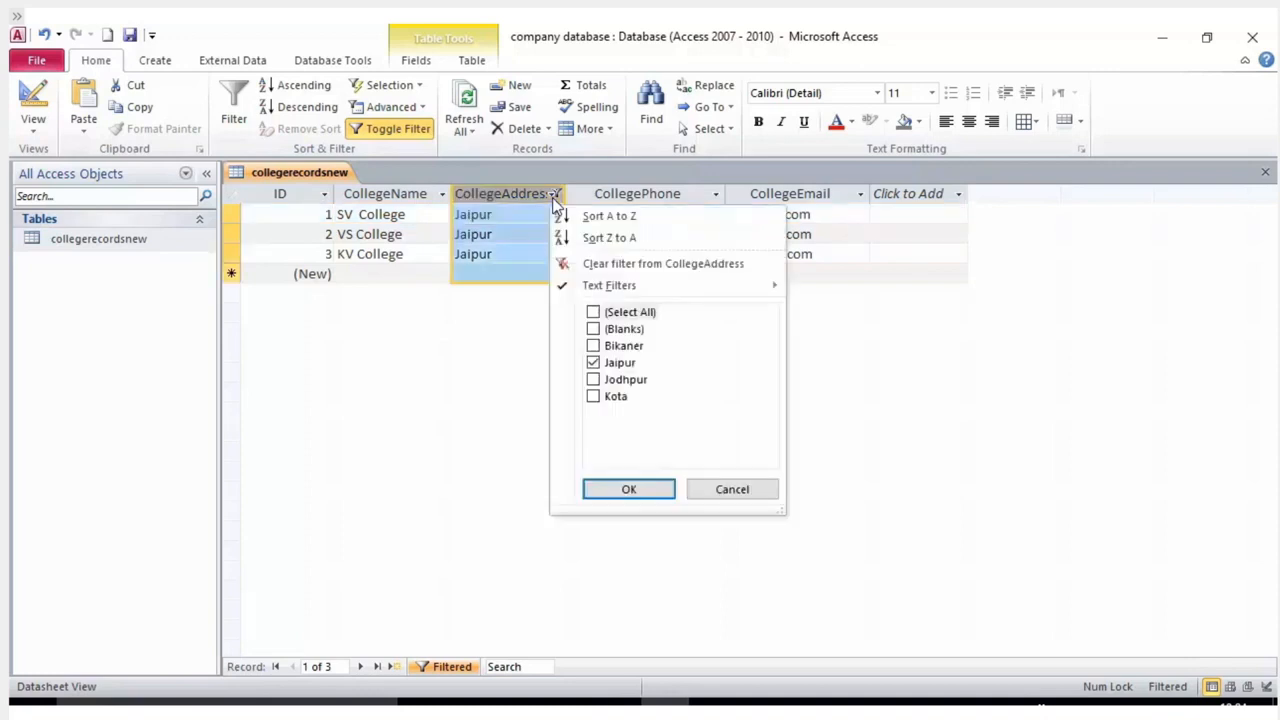
{"action": "left_click", "coordinate": [593, 312]}
{"action": "left_click", "coordinate": [628, 488]}
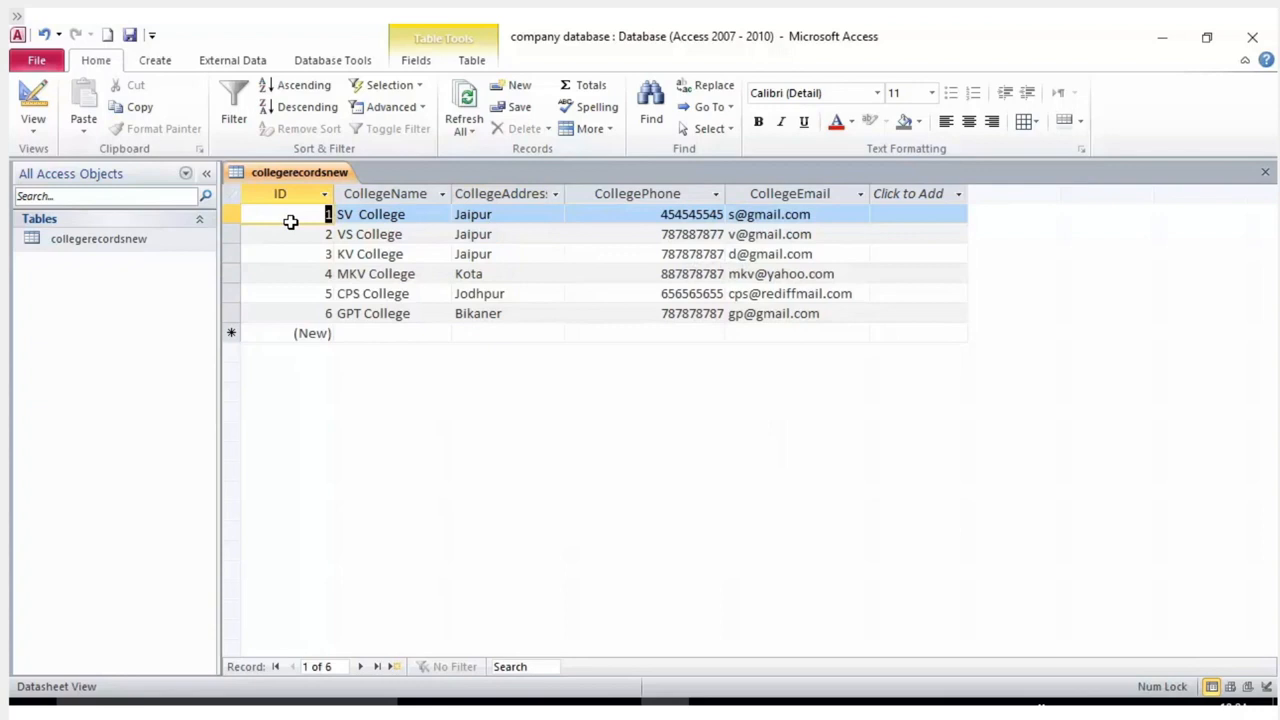
{"action": "left_click", "coordinate": [522, 190]}
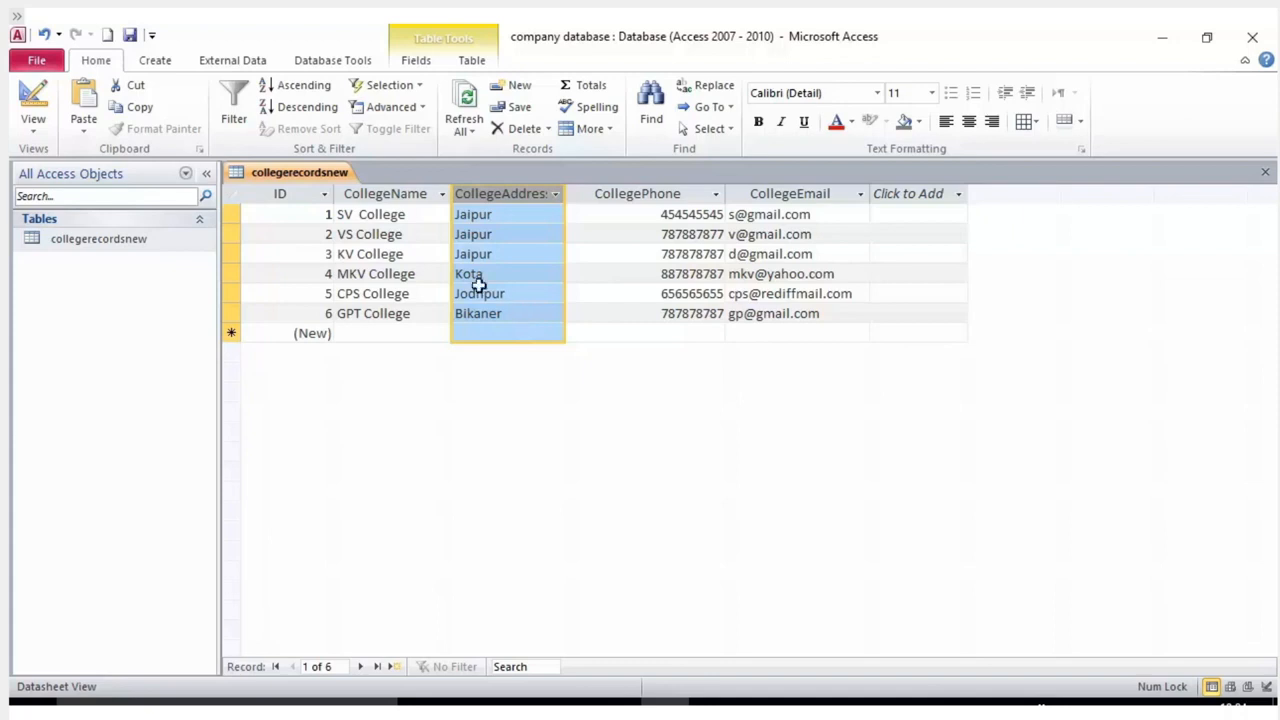
Toggle the Select All, Jaipur and (Blanks) checkboxes in the CollegeAddress filter list.
{"action": "left_click", "coordinate": [554, 194]}
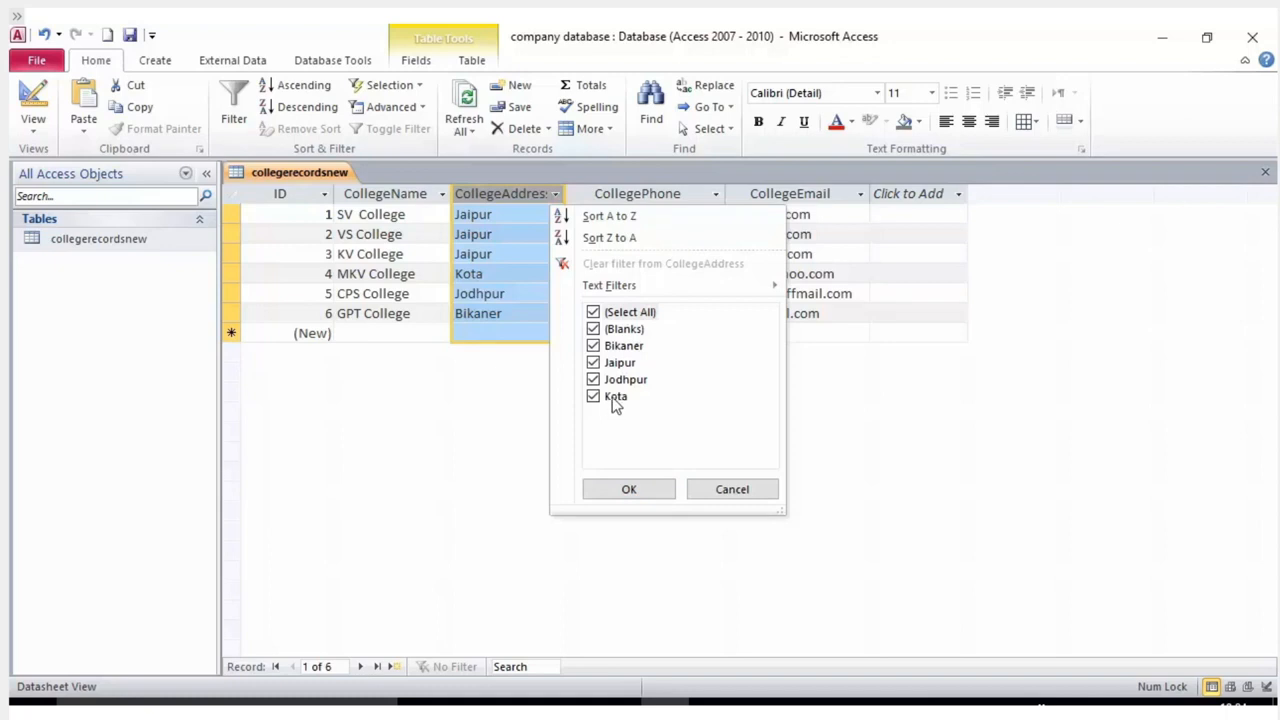
{"action": "left_click", "coordinate": [596, 313]}
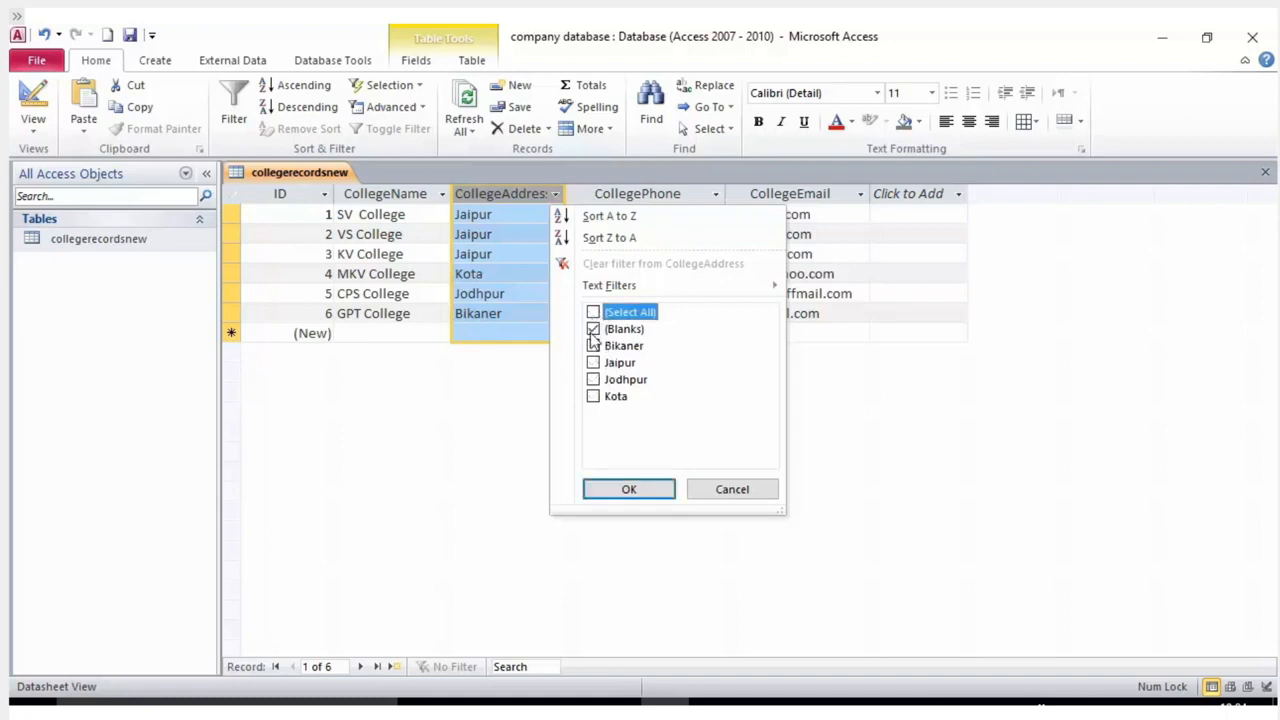
{"action": "left_click", "coordinate": [593, 329]}
{"action": "left_click", "coordinate": [593, 363]}
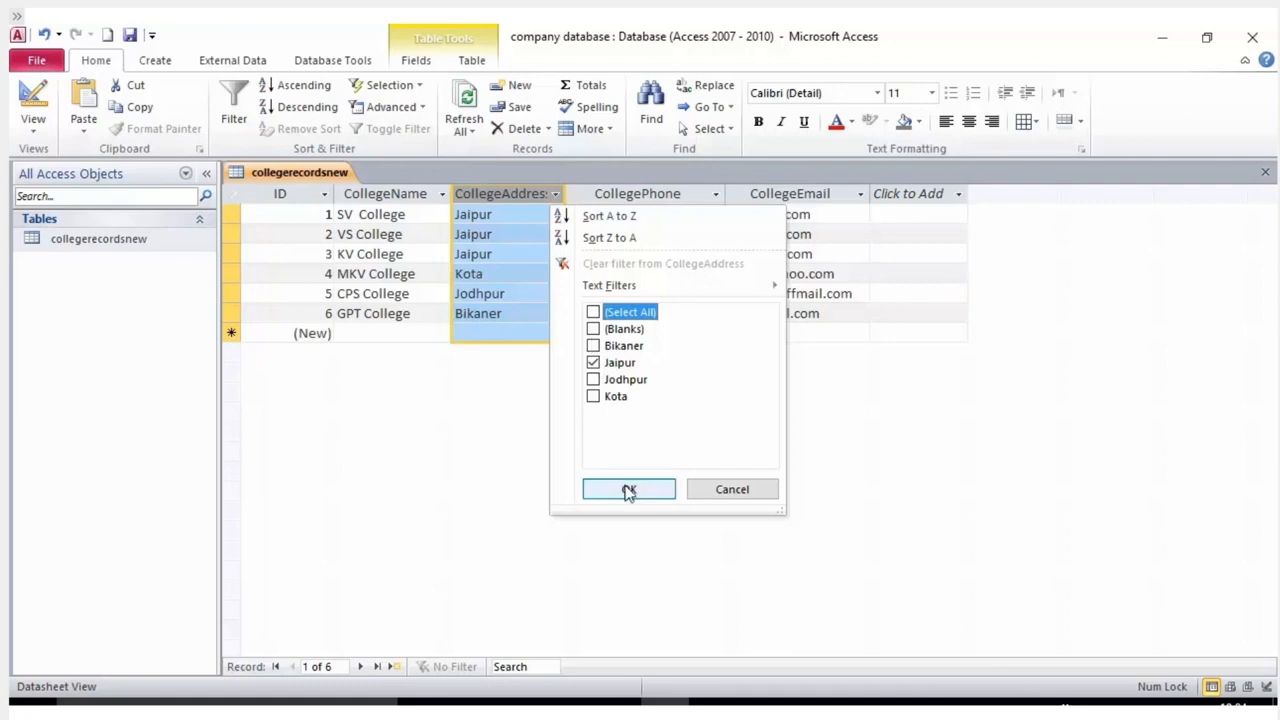
{"action": "left_click", "coordinate": [594, 313]}
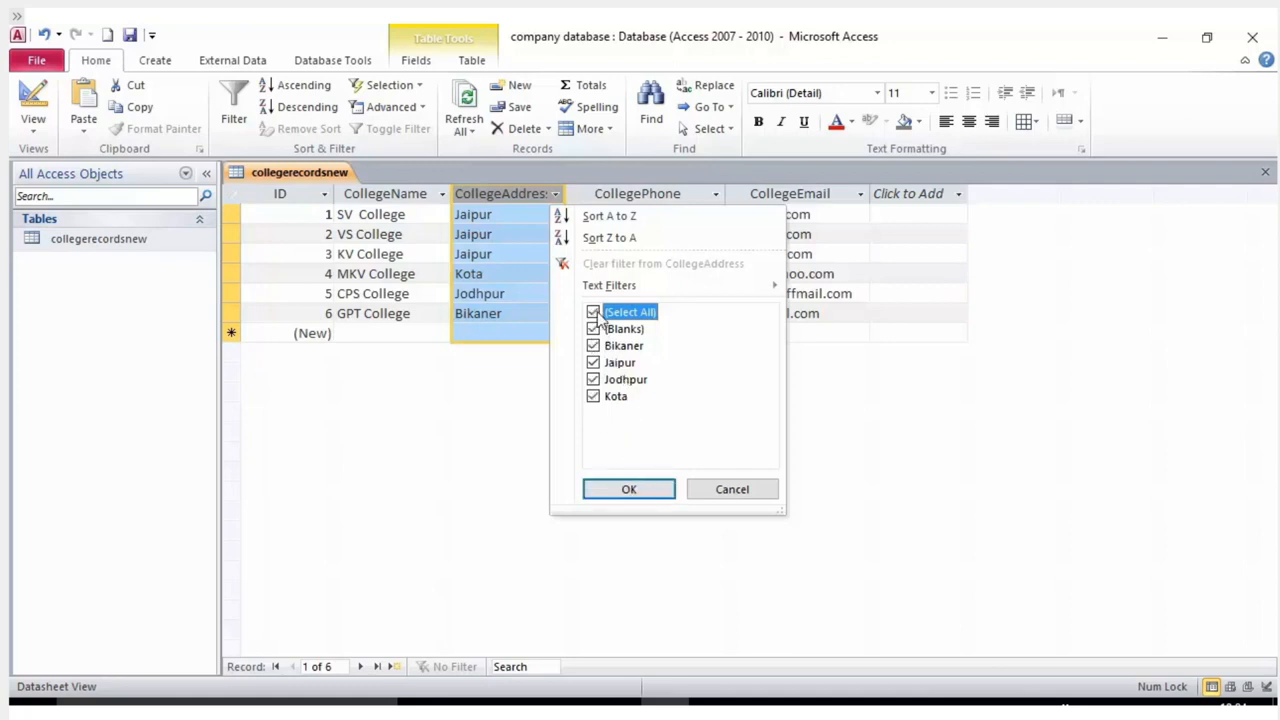
{"action": "left_click", "coordinate": [594, 313]}
{"action": "left_click", "coordinate": [593, 329]}
{"action": "left_click", "coordinate": [599, 487]}
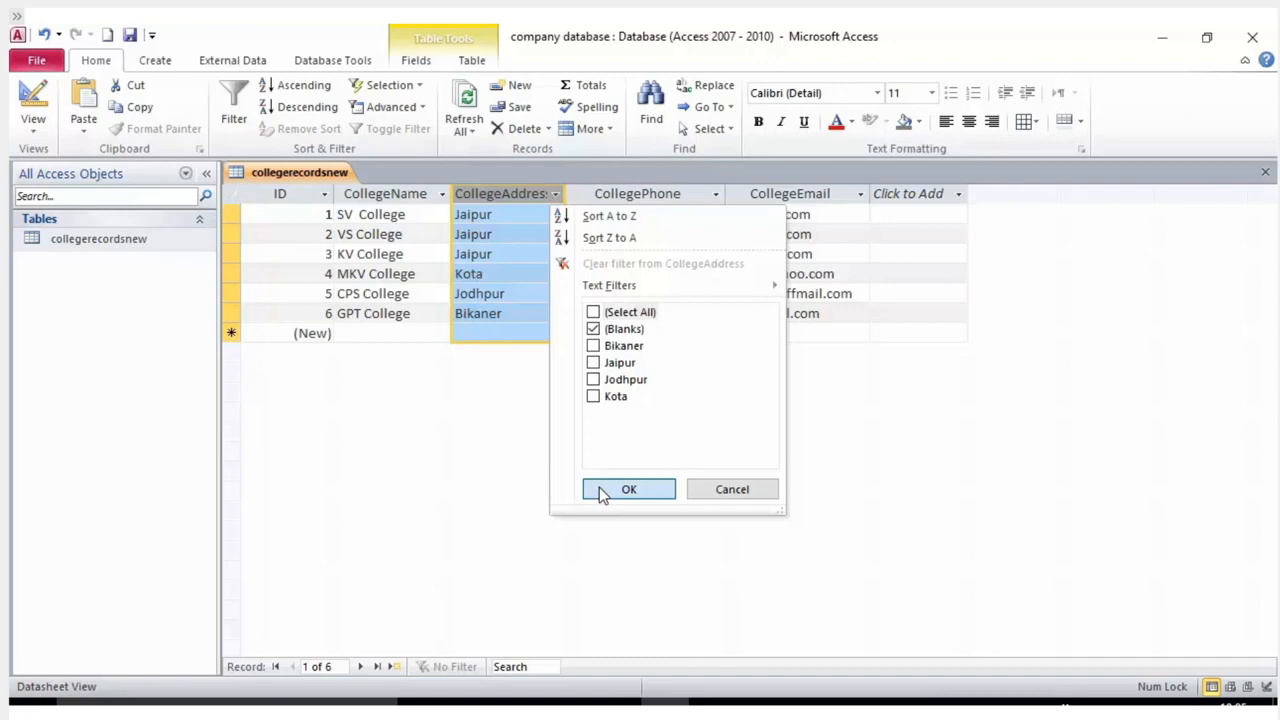
Apply a Jaipur-only CollegeAddress filter showing SV, VS and KV College.
{"action": "left_click", "coordinate": [594, 363]}
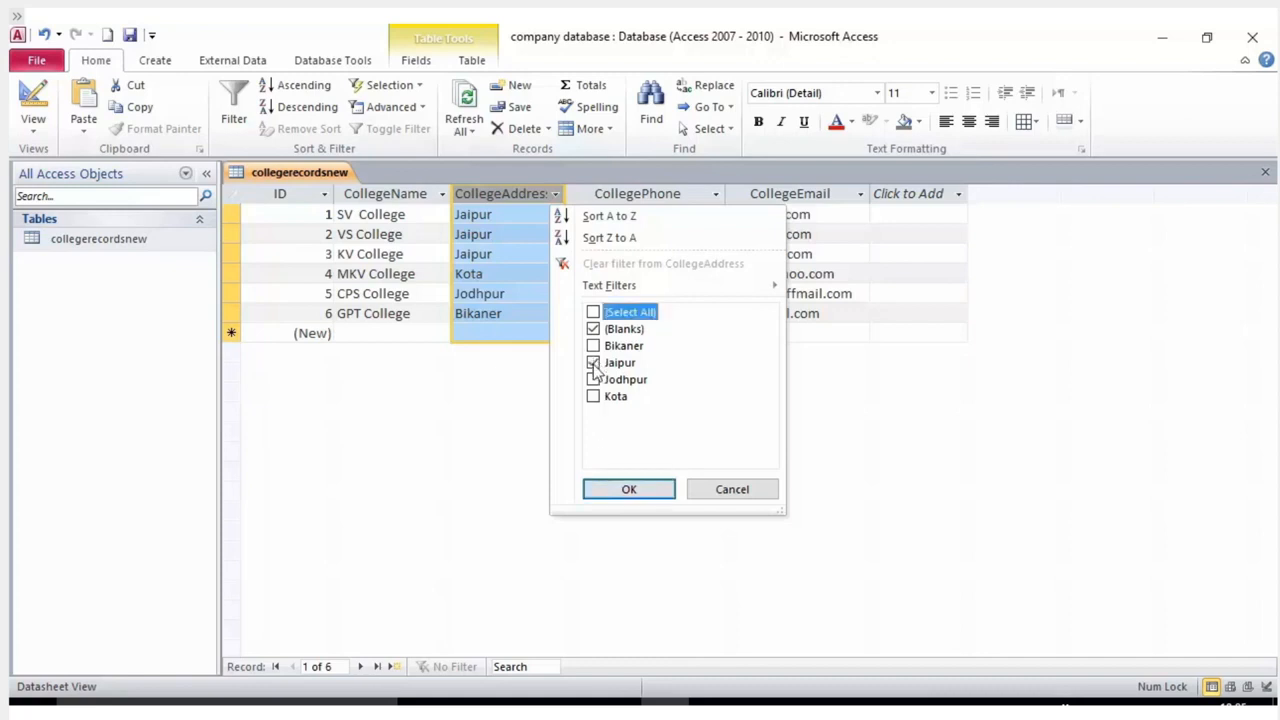
{"action": "left_click", "coordinate": [593, 329]}
{"action": "left_click", "coordinate": [622, 487]}
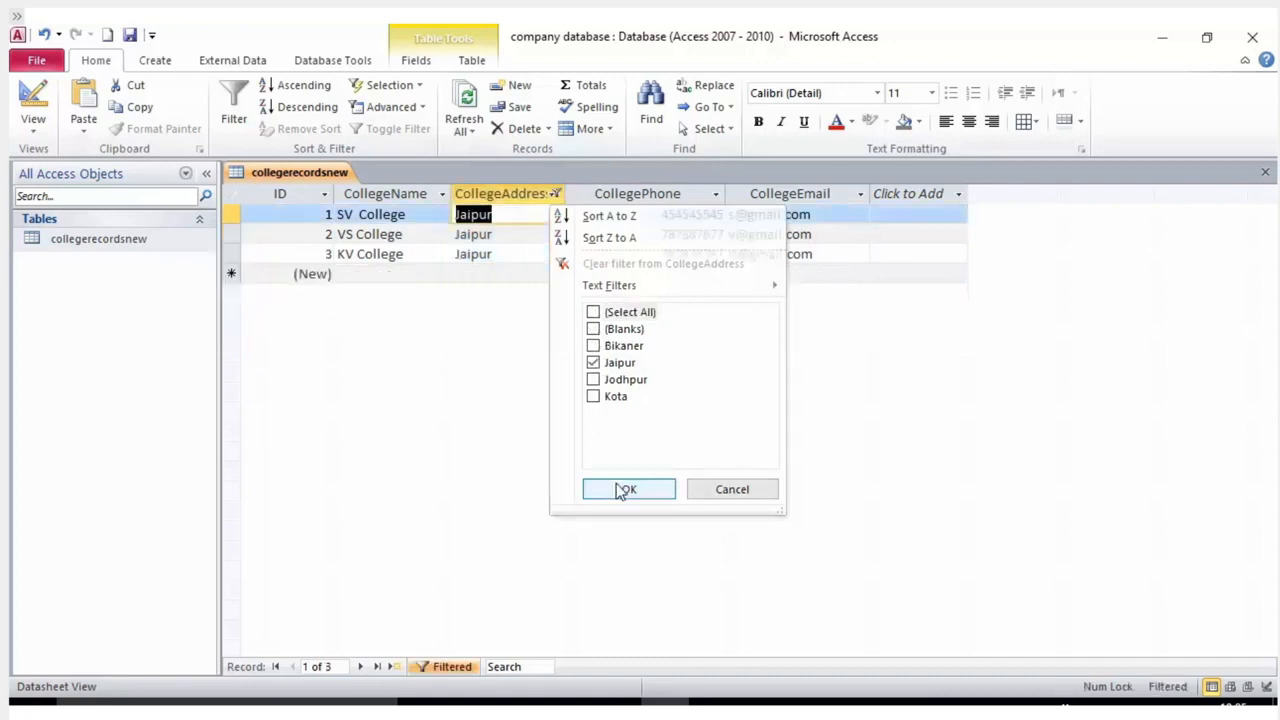
{"action": "left_click", "coordinate": [532, 275]}
{"action": "left_click", "coordinate": [528, 253]}
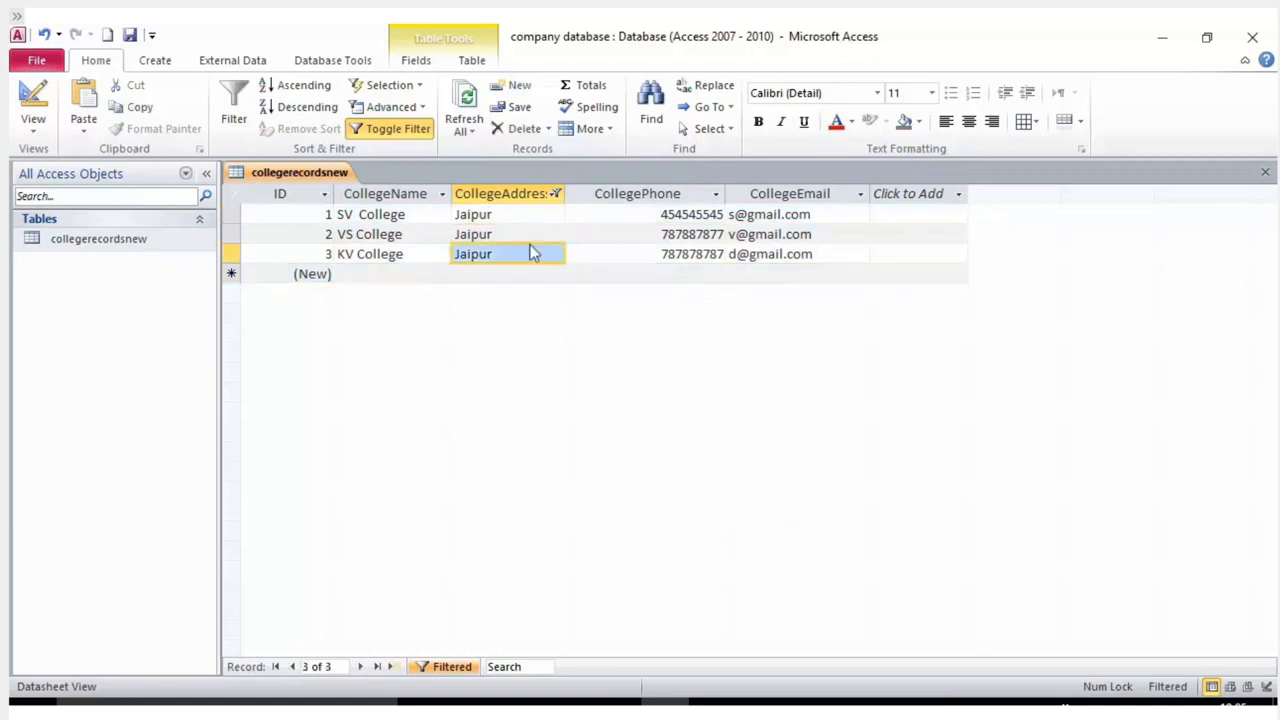
{"action": "left_click", "coordinate": [556, 197]}
{"action": "left_click", "coordinate": [561, 196]}
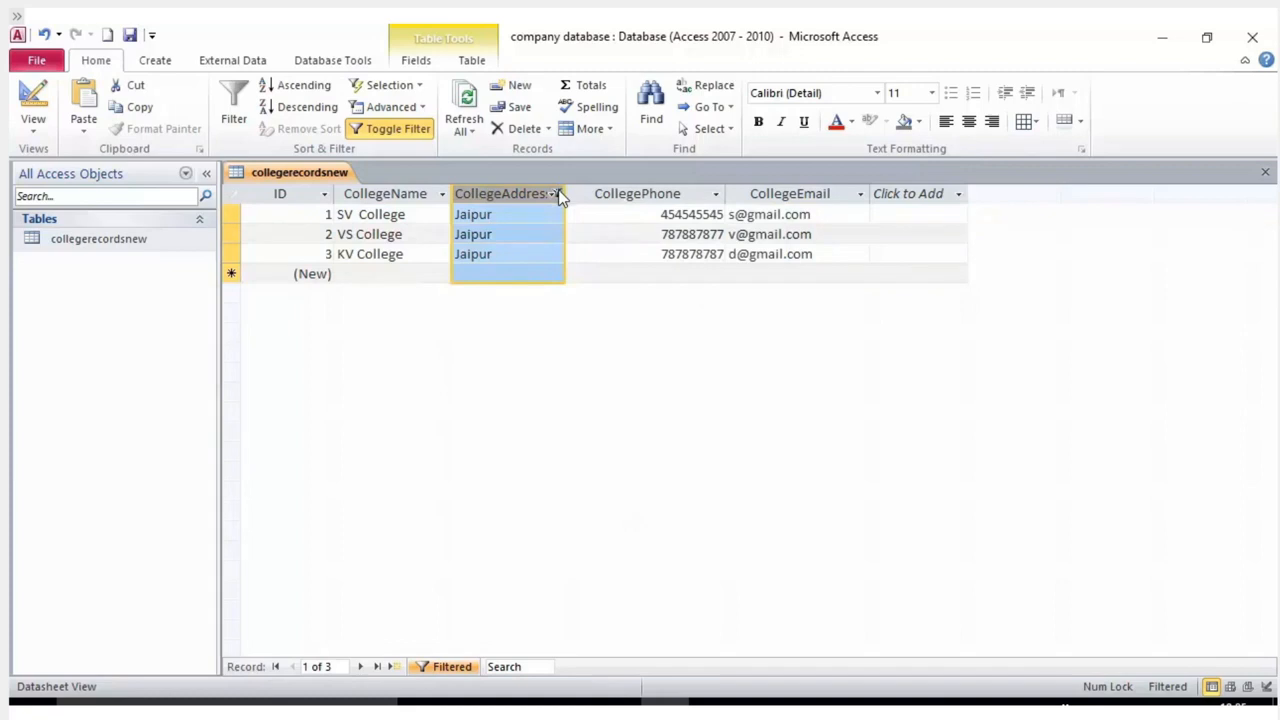
{"action": "left_click", "coordinate": [556, 195]}
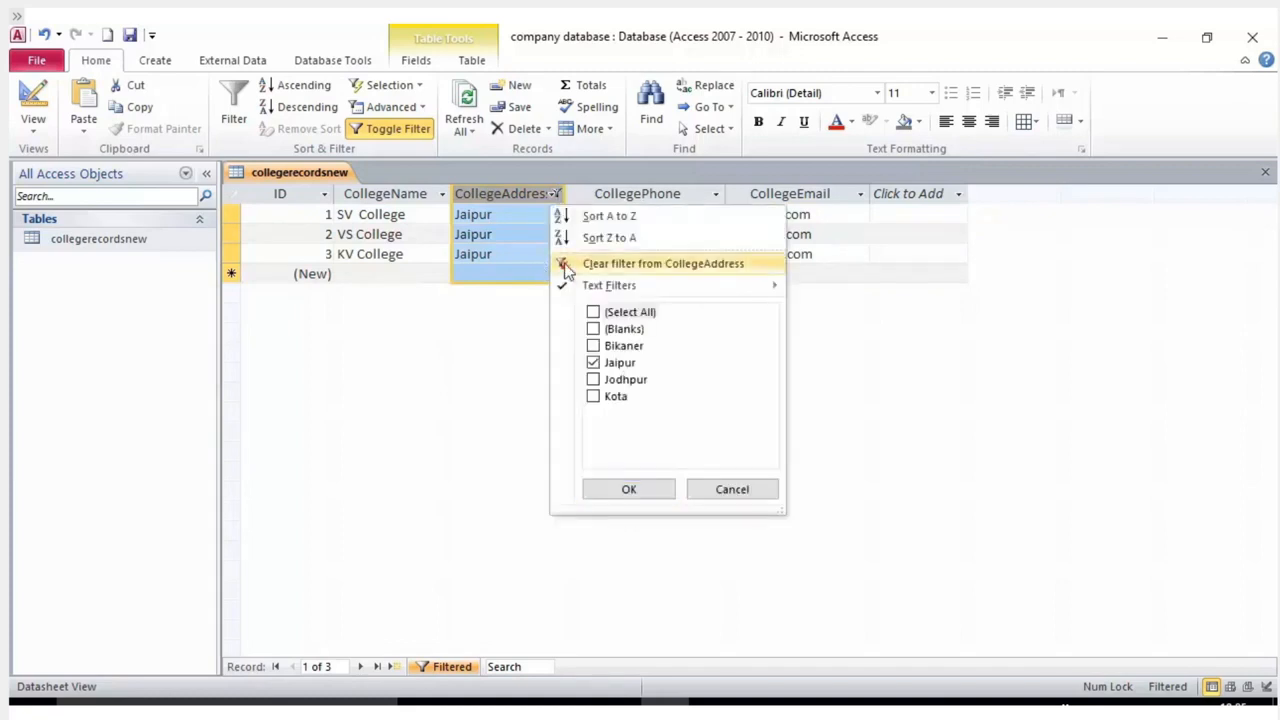
Clear the address filter, then filter CollegeAddress to Jodhpur only, showing CPS College.
{"action": "left_click", "coordinate": [566, 265]}
{"action": "left_click", "coordinate": [556, 196]}
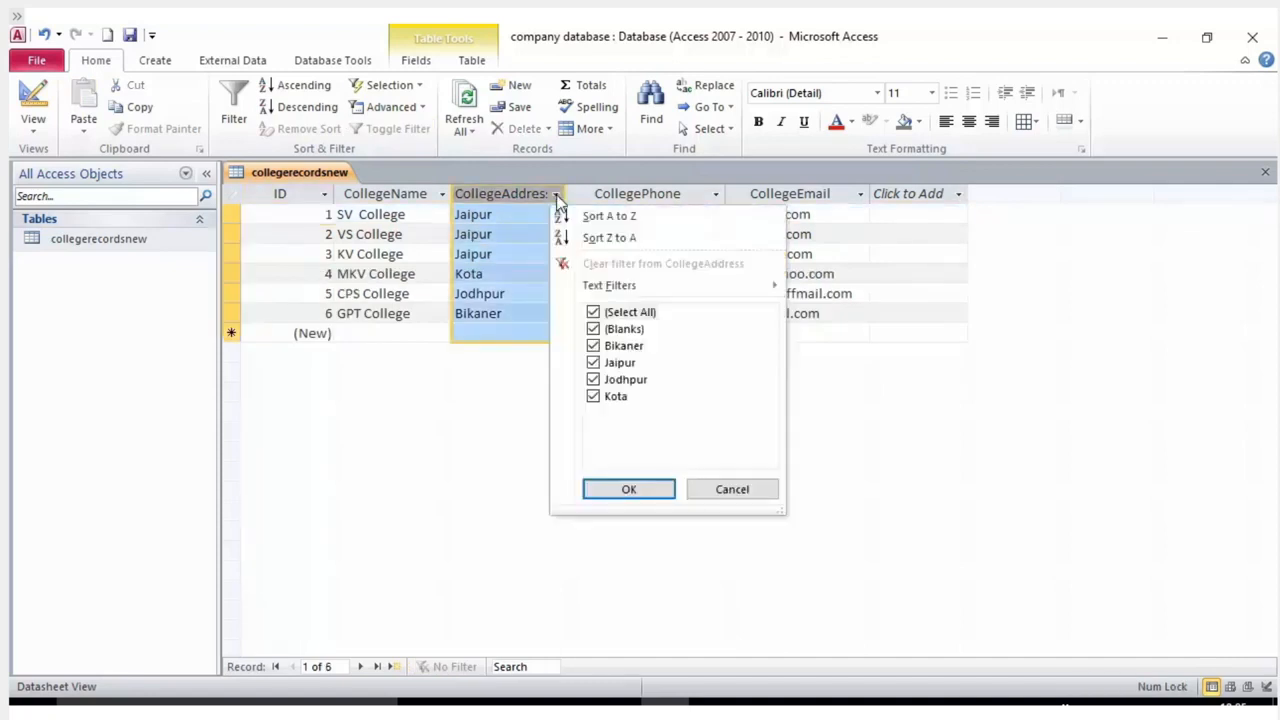
{"action": "left_click", "coordinate": [524, 195]}
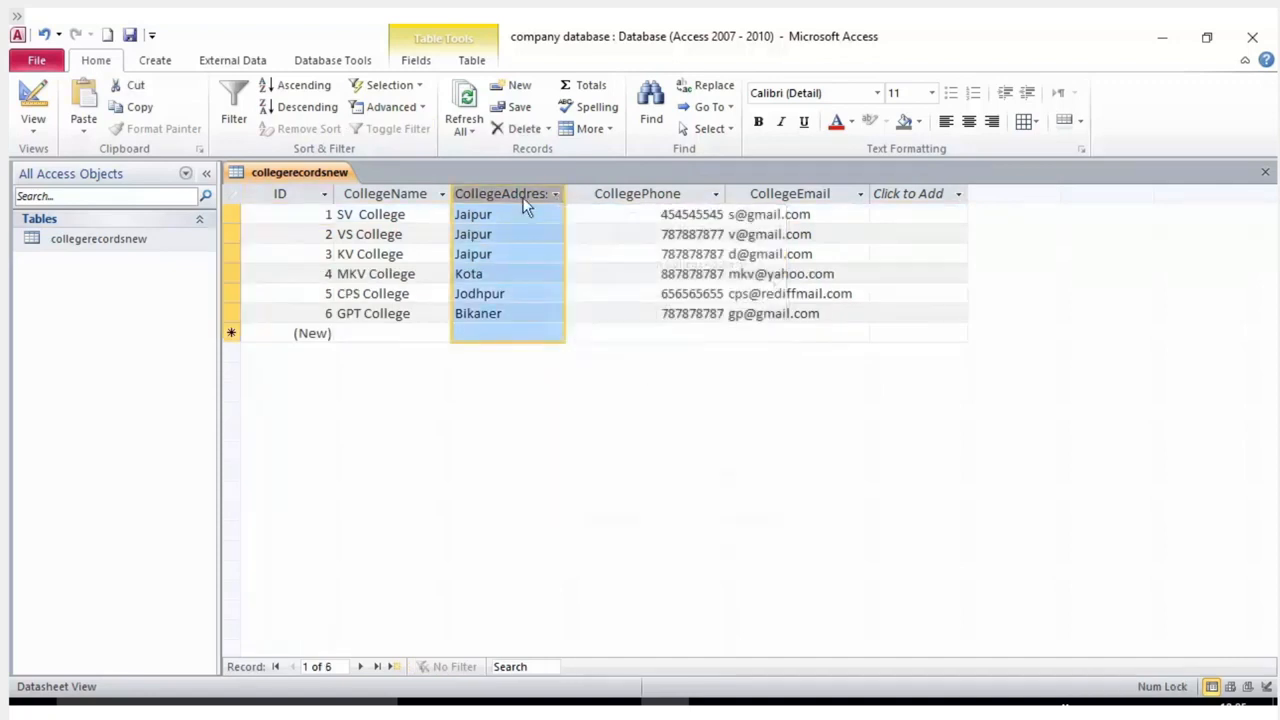
{"action": "left_click", "coordinate": [242, 120]}
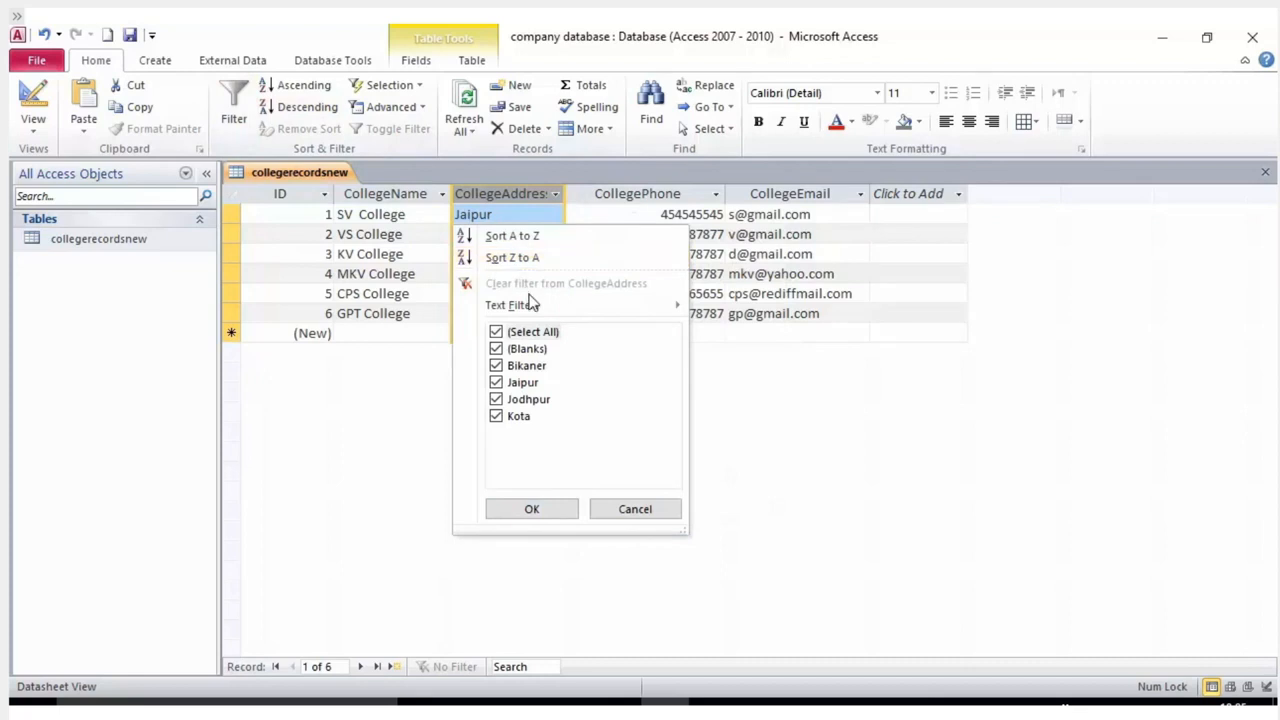
{"action": "left_click", "coordinate": [496, 332]}
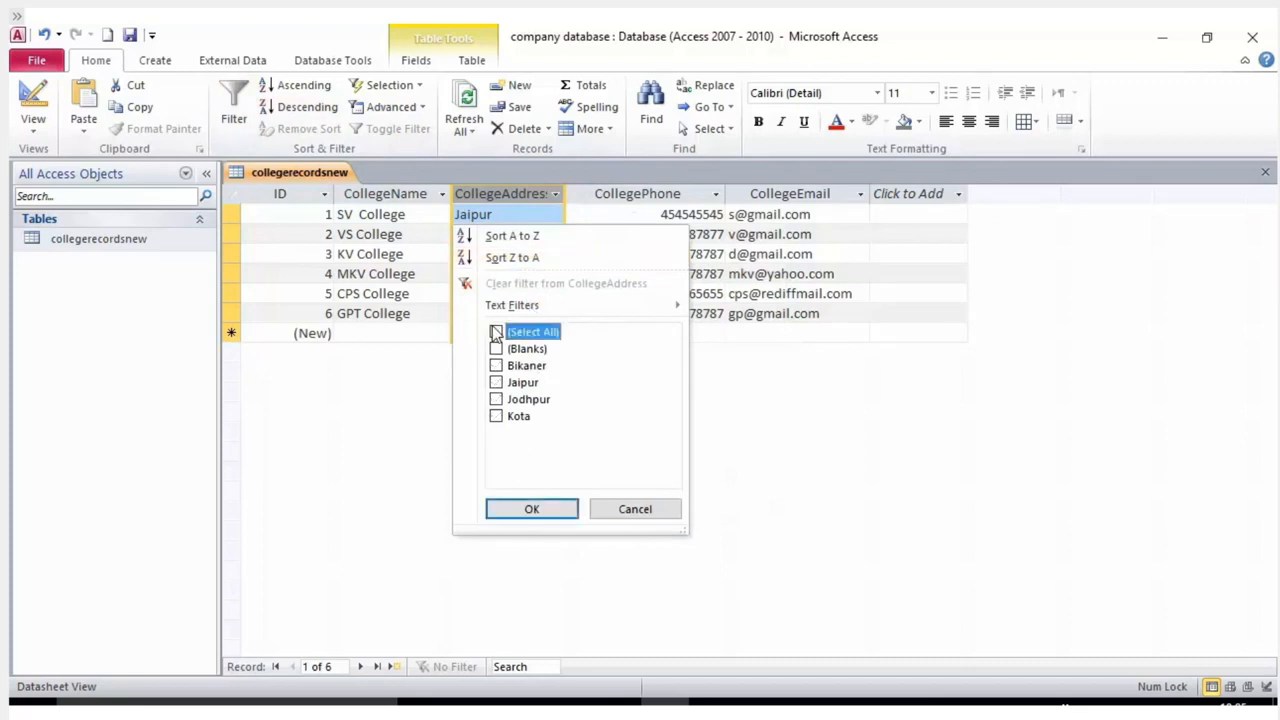
{"action": "left_click", "coordinate": [497, 399]}
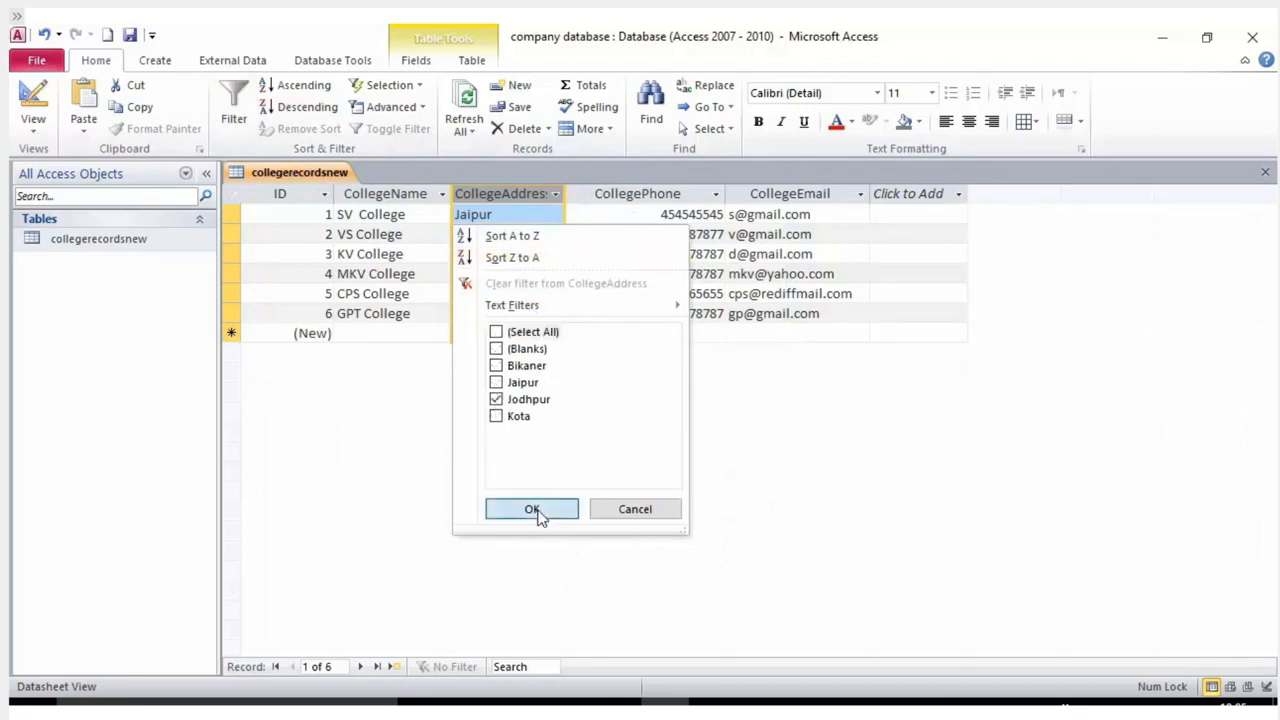
{"action": "left_click", "coordinate": [531, 509]}
Re-check every CollegeAddress value so all six colleges are listed.
{"action": "left_click", "coordinate": [555, 194]}
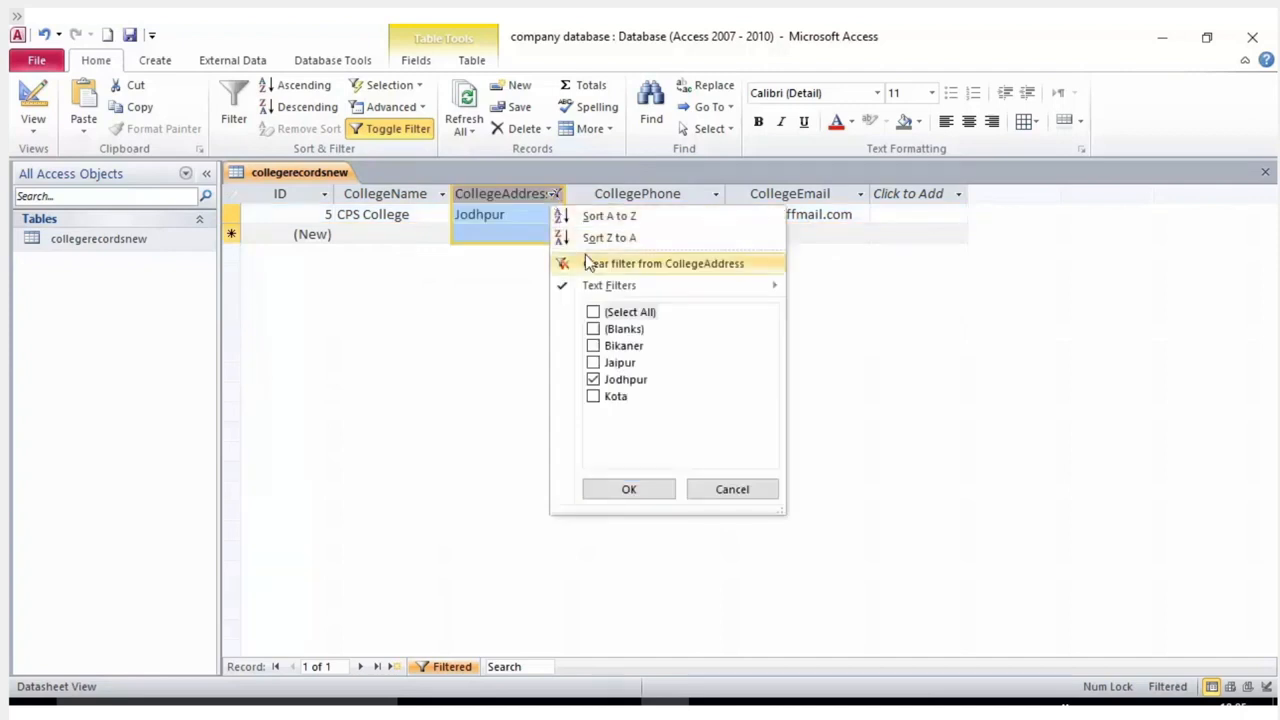
{"action": "left_click", "coordinate": [594, 312]}
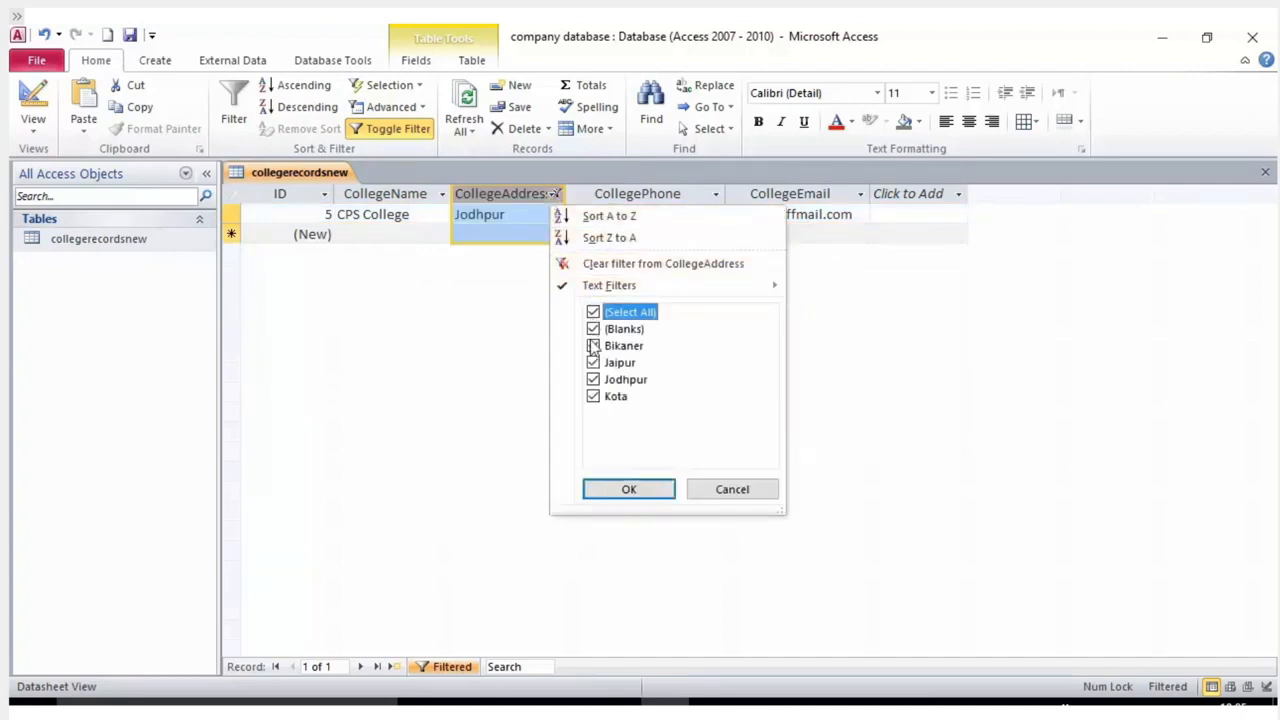
{"action": "left_click", "coordinate": [629, 490]}
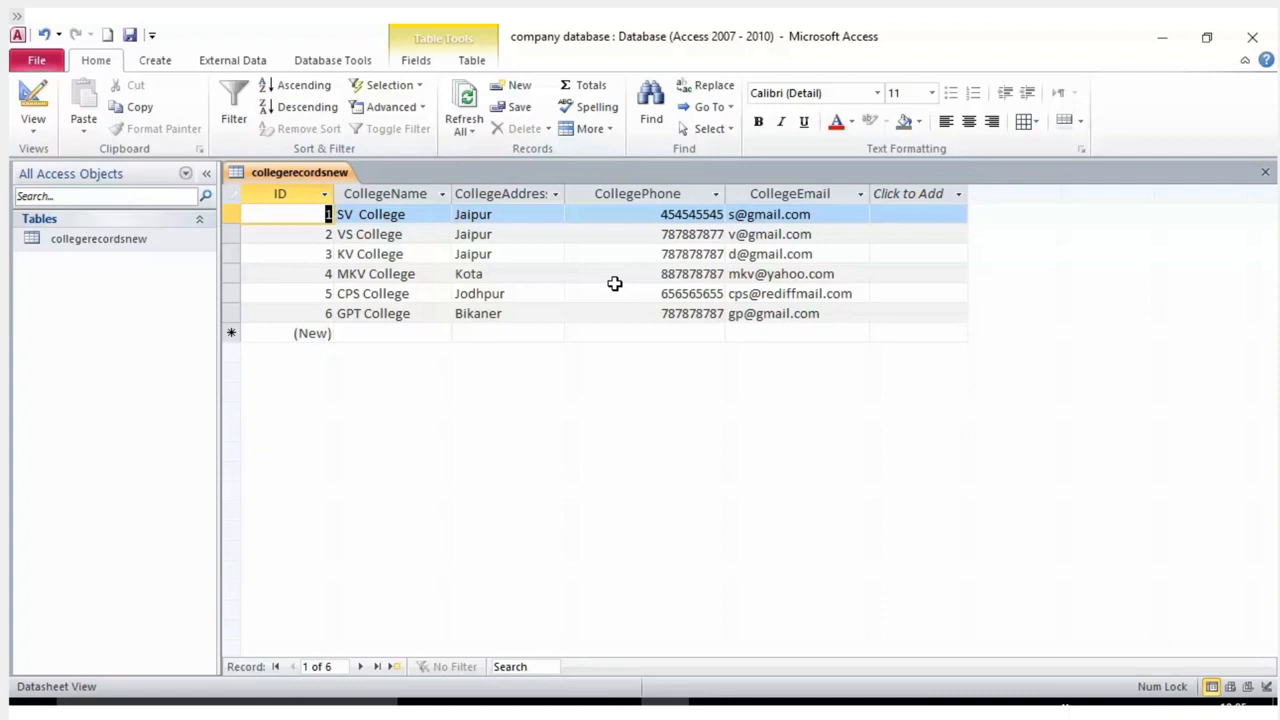
Browse college records and the Create, External Data, Database Tools, Fields and Table ribbon tabs.
{"action": "left_click", "coordinate": [477, 277]}
{"action": "left_click", "coordinate": [427, 313]}
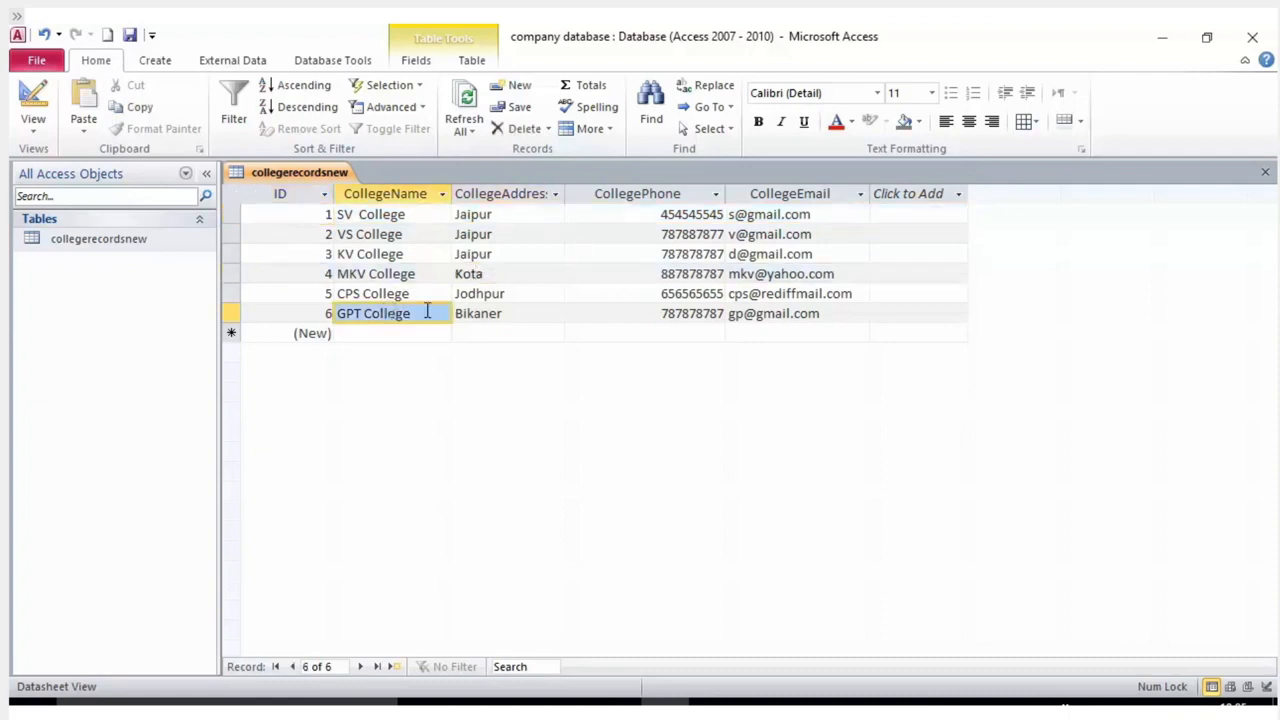
{"action": "left_click", "coordinate": [443, 234]}
{"action": "left_click", "coordinate": [443, 273]}
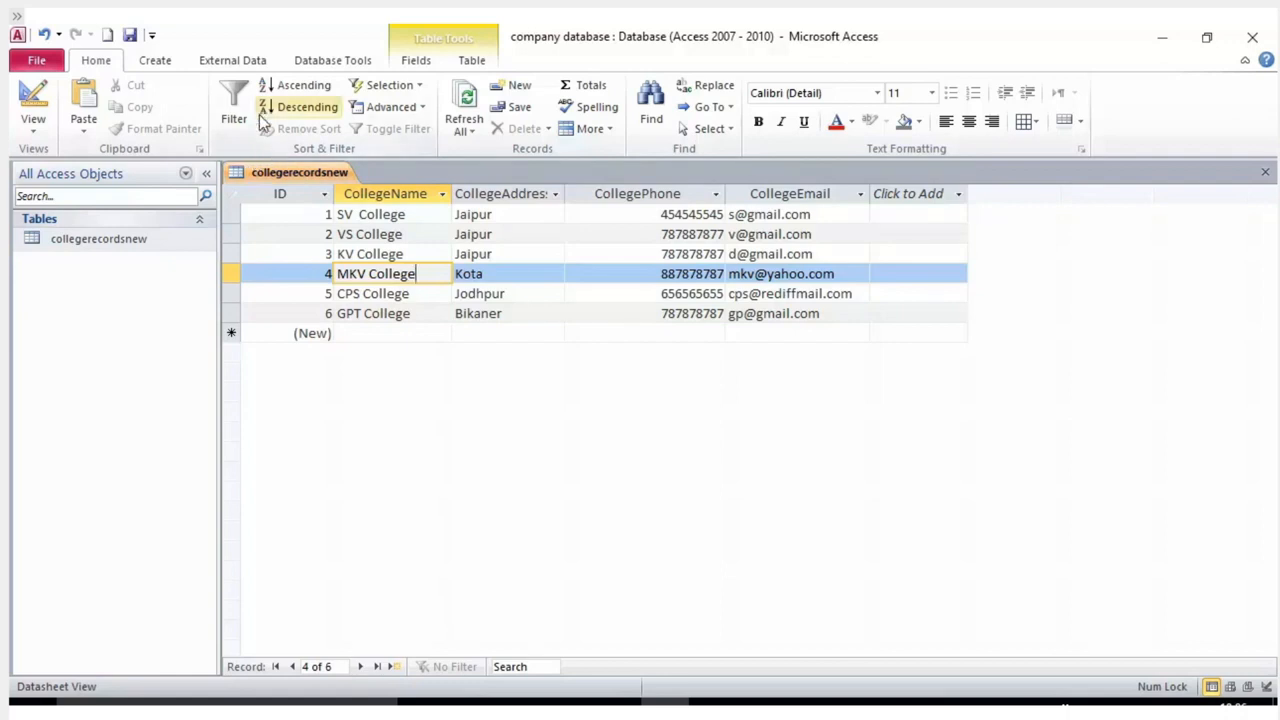
{"action": "left_click", "coordinate": [140, 237]}
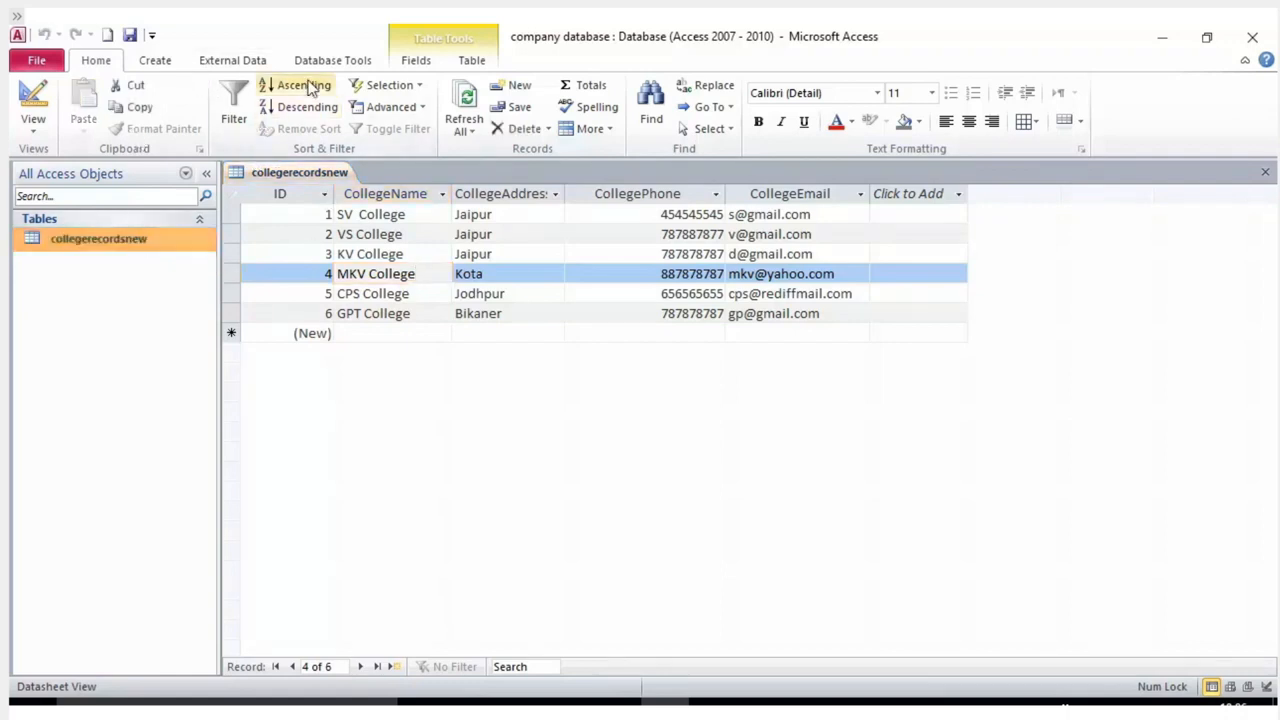
{"action": "left_click", "coordinate": [160, 62]}
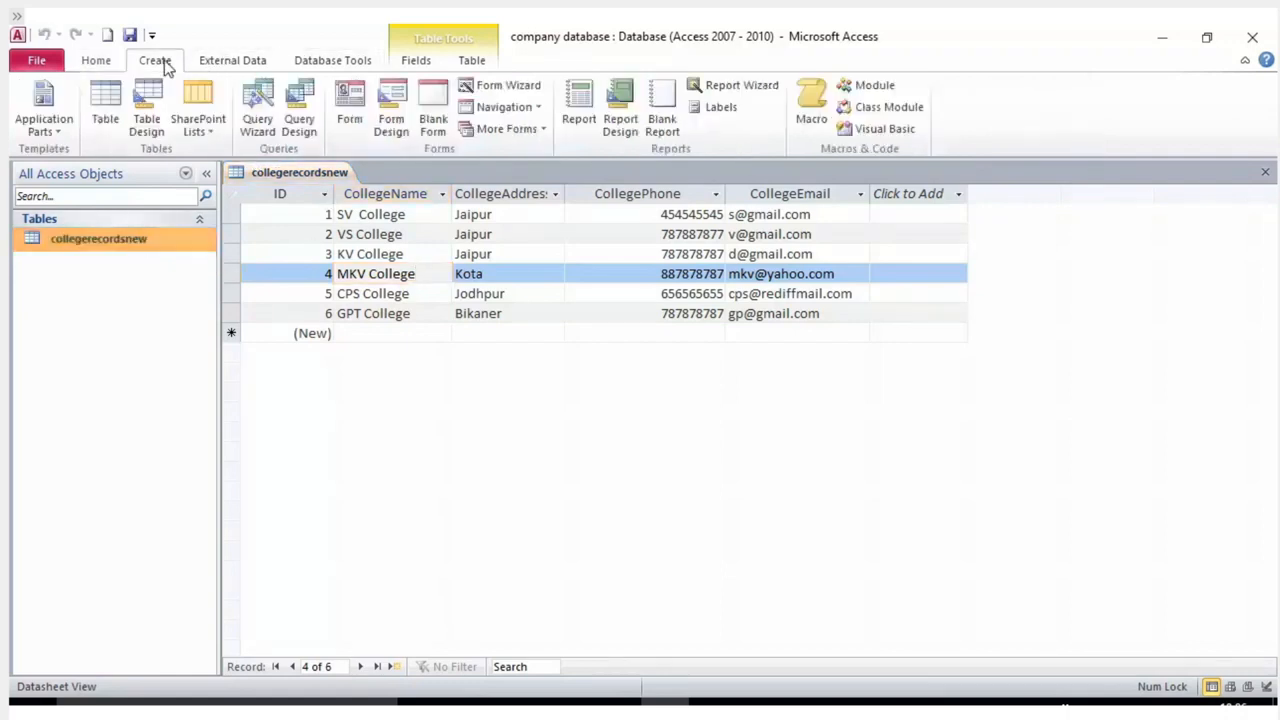
{"action": "left_click", "coordinate": [229, 59]}
{"action": "left_click", "coordinate": [333, 62]}
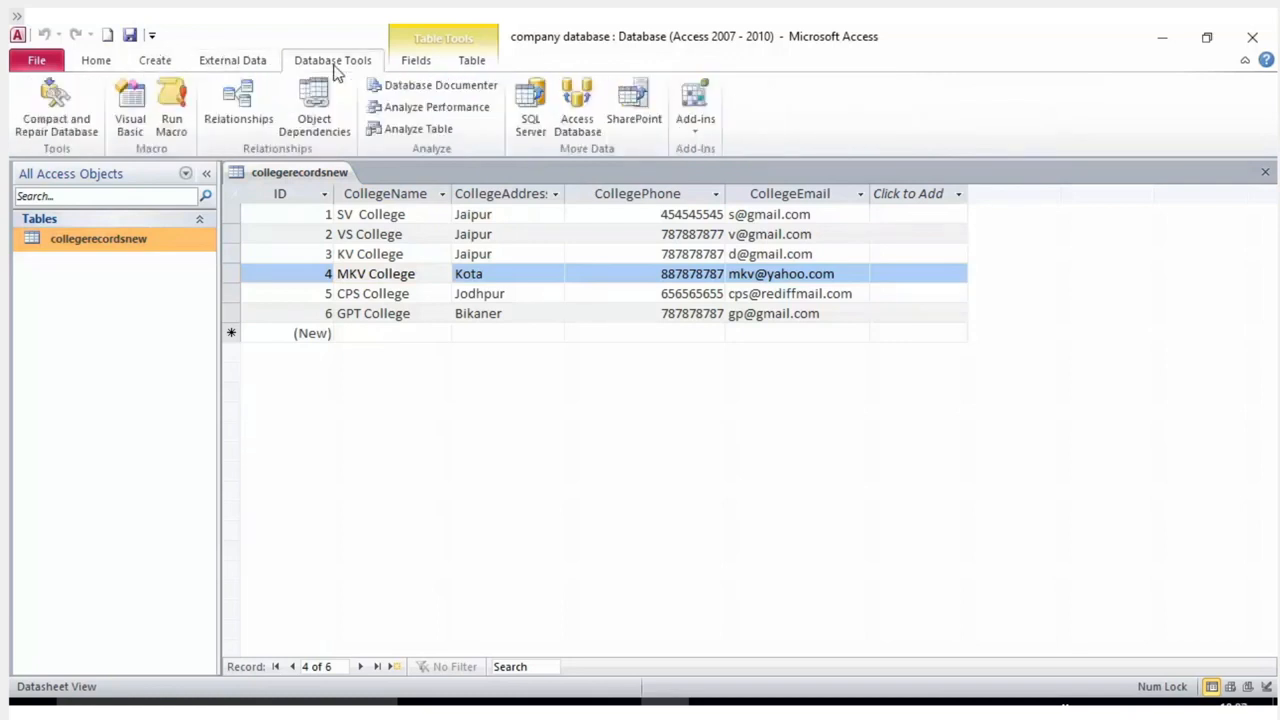
{"action": "left_click", "coordinate": [428, 63]}
{"action": "left_click", "coordinate": [462, 62]}
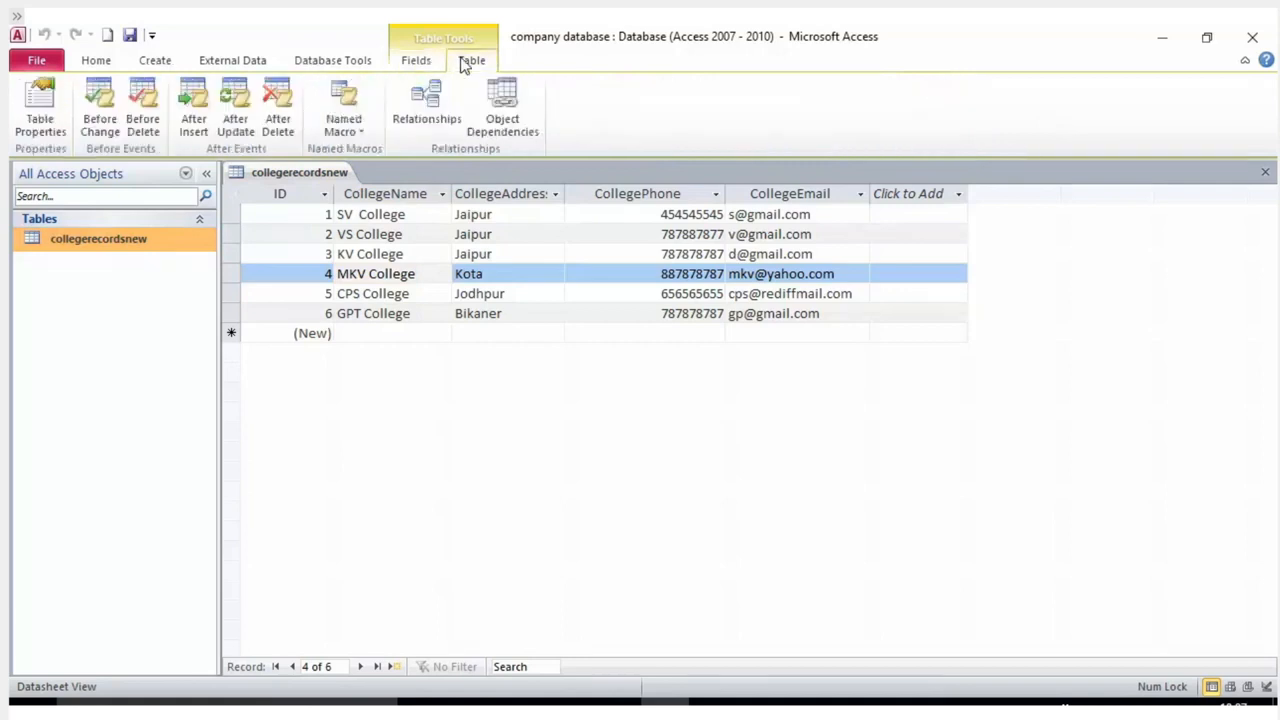
{"action": "left_click", "coordinate": [236, 64]}
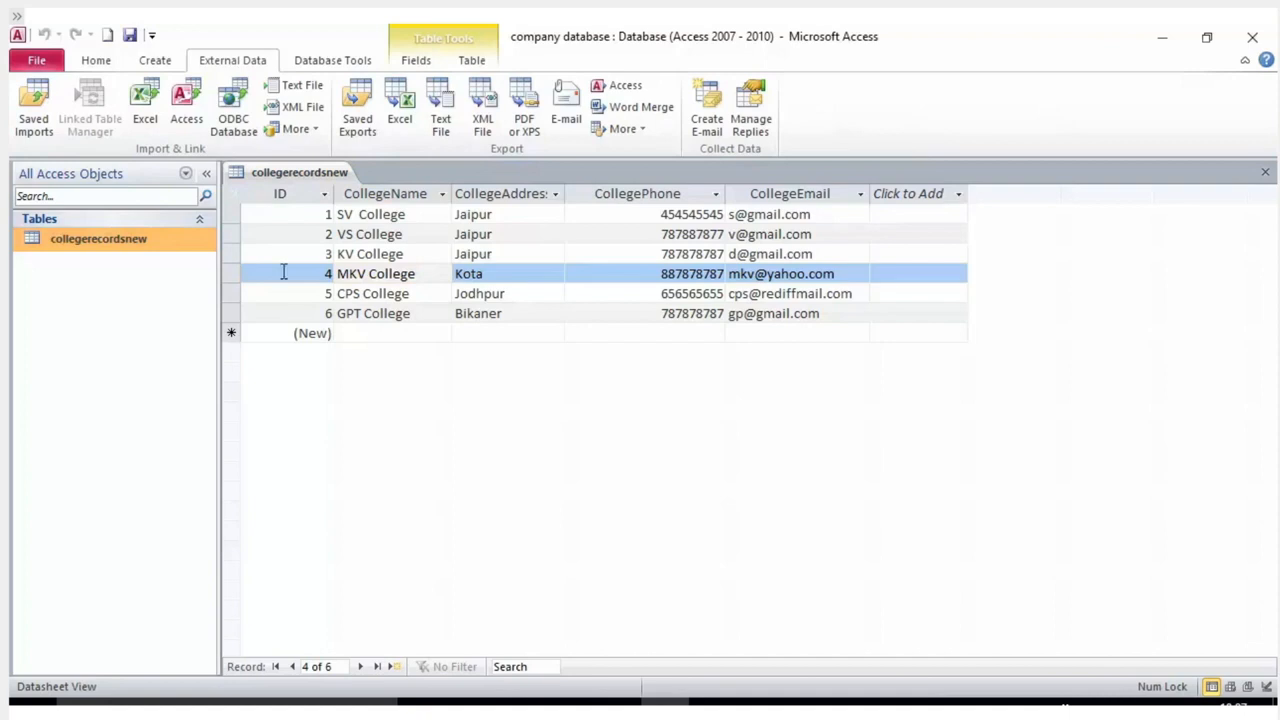
Select the CollegeName column on the Fields tab to see its Text type and 255 size.
{"action": "left_click", "coordinate": [234, 241]}
{"action": "left_click", "coordinate": [234, 234]}
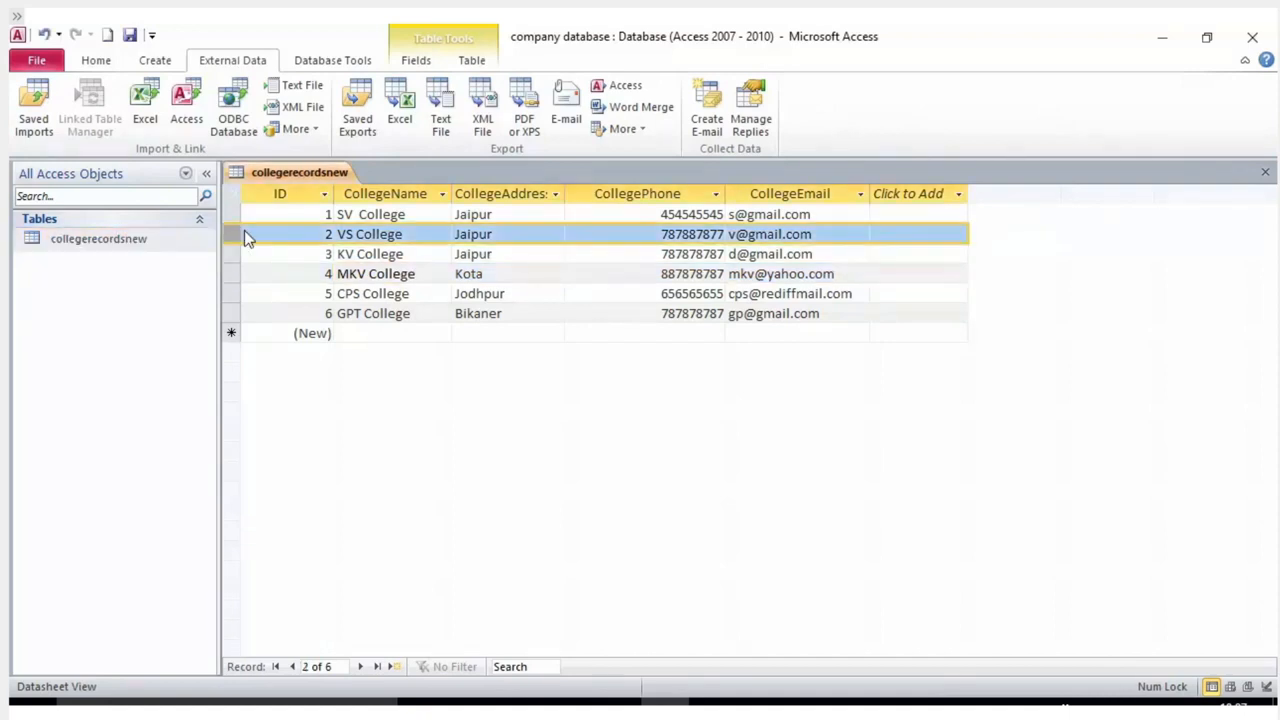
{"action": "left_click", "coordinate": [97, 61]}
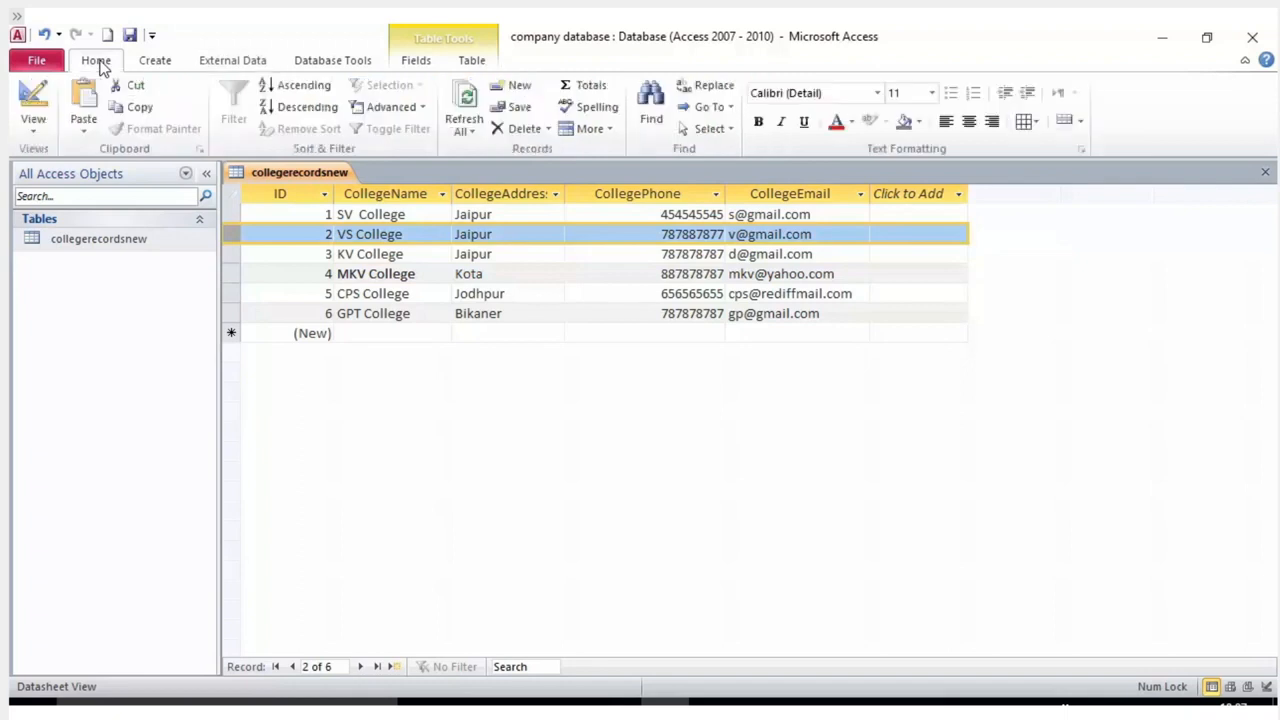
{"action": "left_click", "coordinate": [415, 59]}
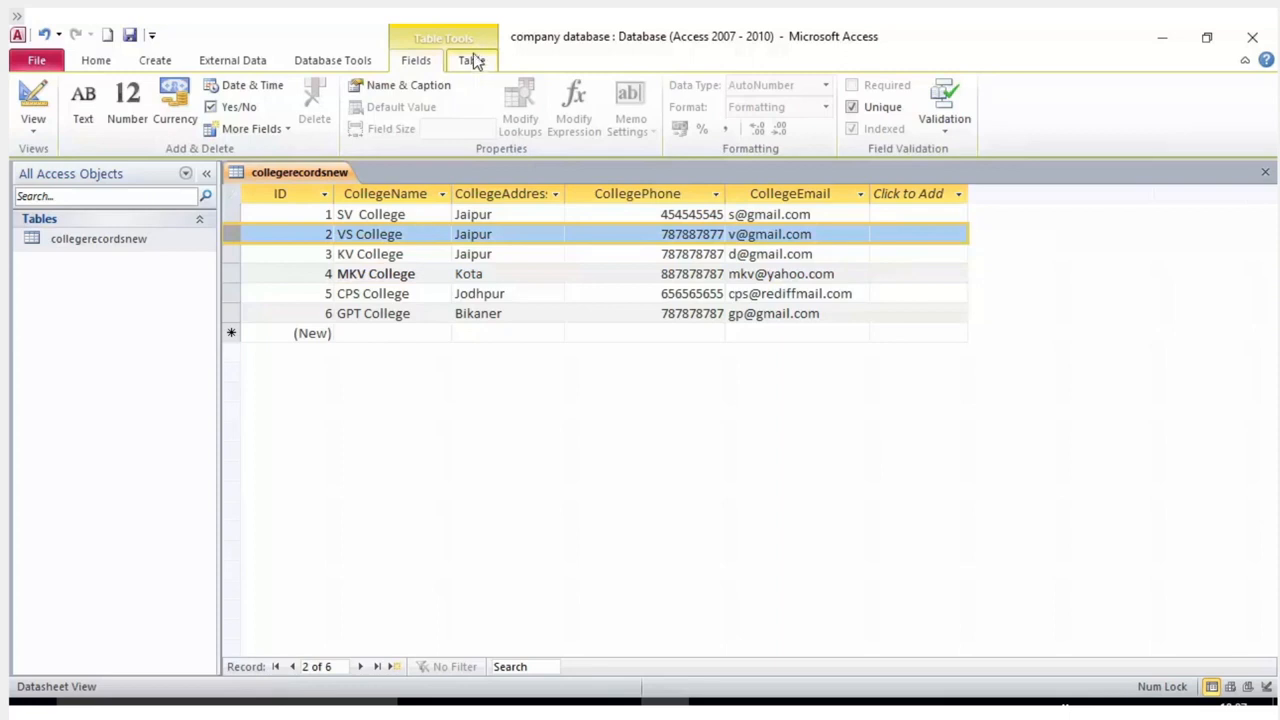
{"action": "left_click", "coordinate": [391, 254]}
{"action": "left_click", "coordinate": [395, 196]}
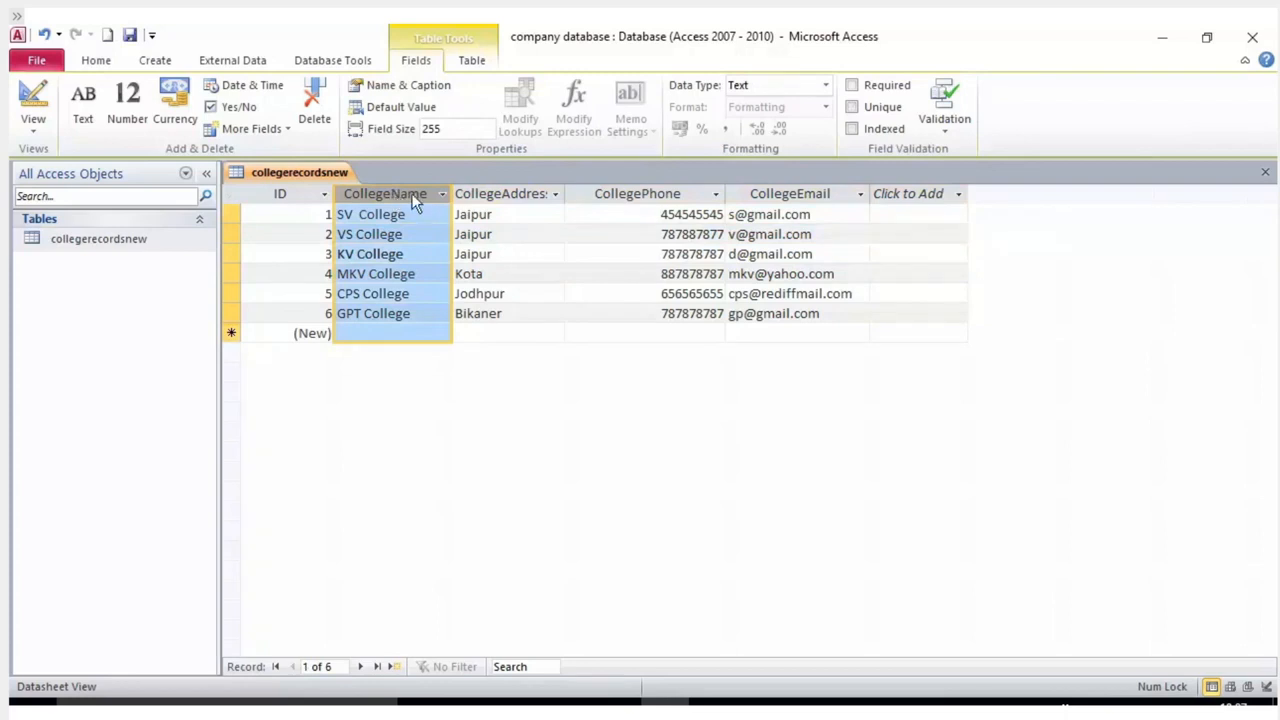
Switch collegerecordsnew to Design view and select the CollegeName field.
{"action": "left_click", "coordinate": [35, 124]}
{"action": "left_click", "coordinate": [58, 166]}
{"action": "left_click", "coordinate": [33, 124]}
{"action": "left_click", "coordinate": [80, 292]}
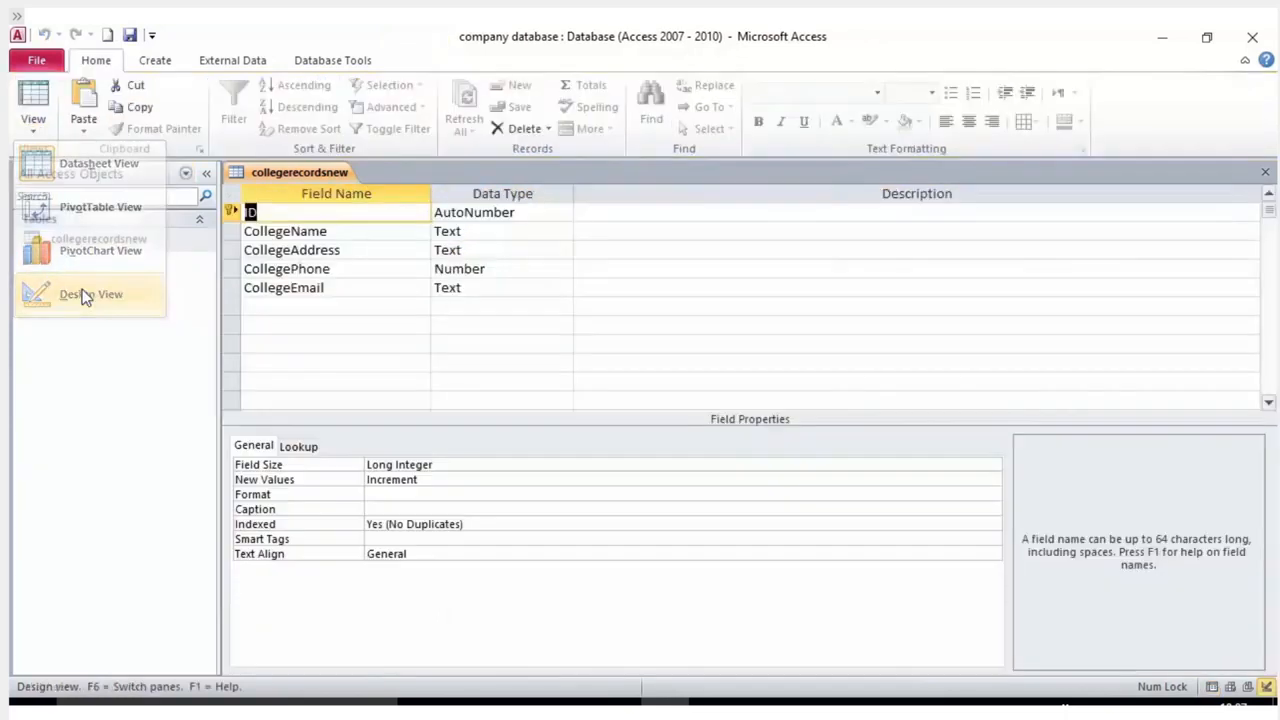
{"action": "left_click", "coordinate": [339, 231]}
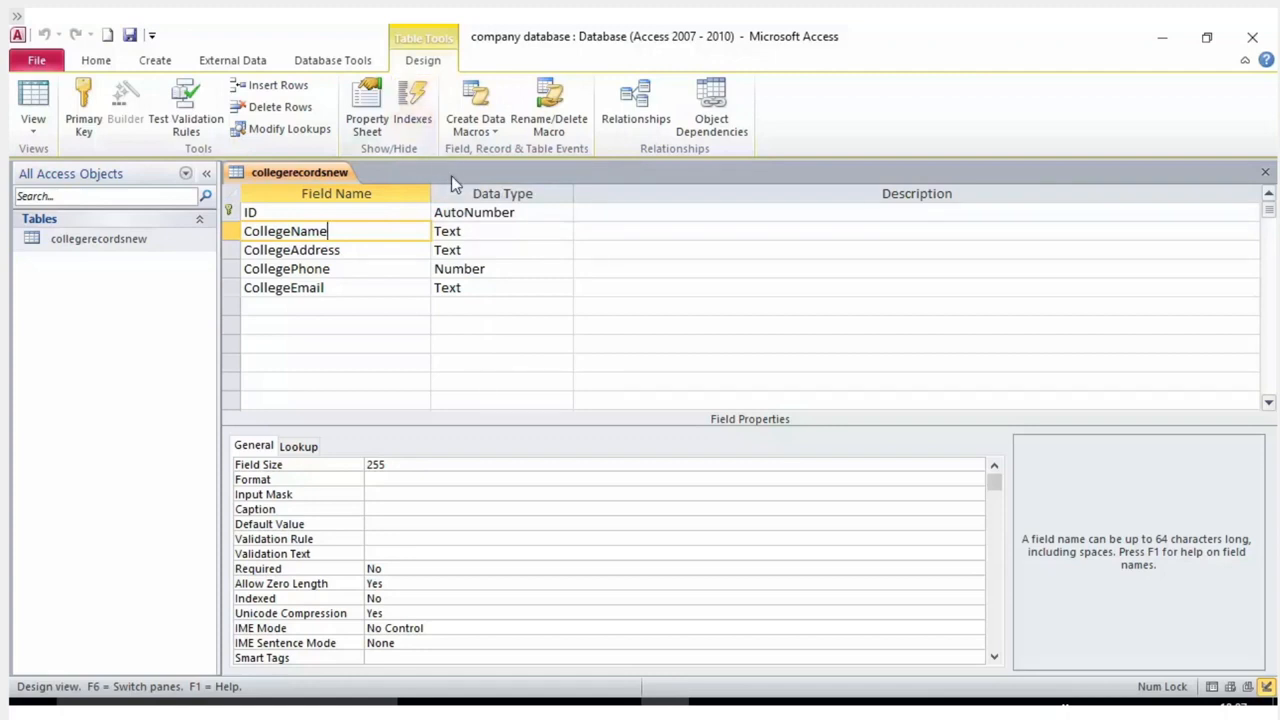
Check the Indexes dialog, which lists only the PrimaryKey index on ID, then close it.
{"action": "left_click", "coordinate": [424, 134]}
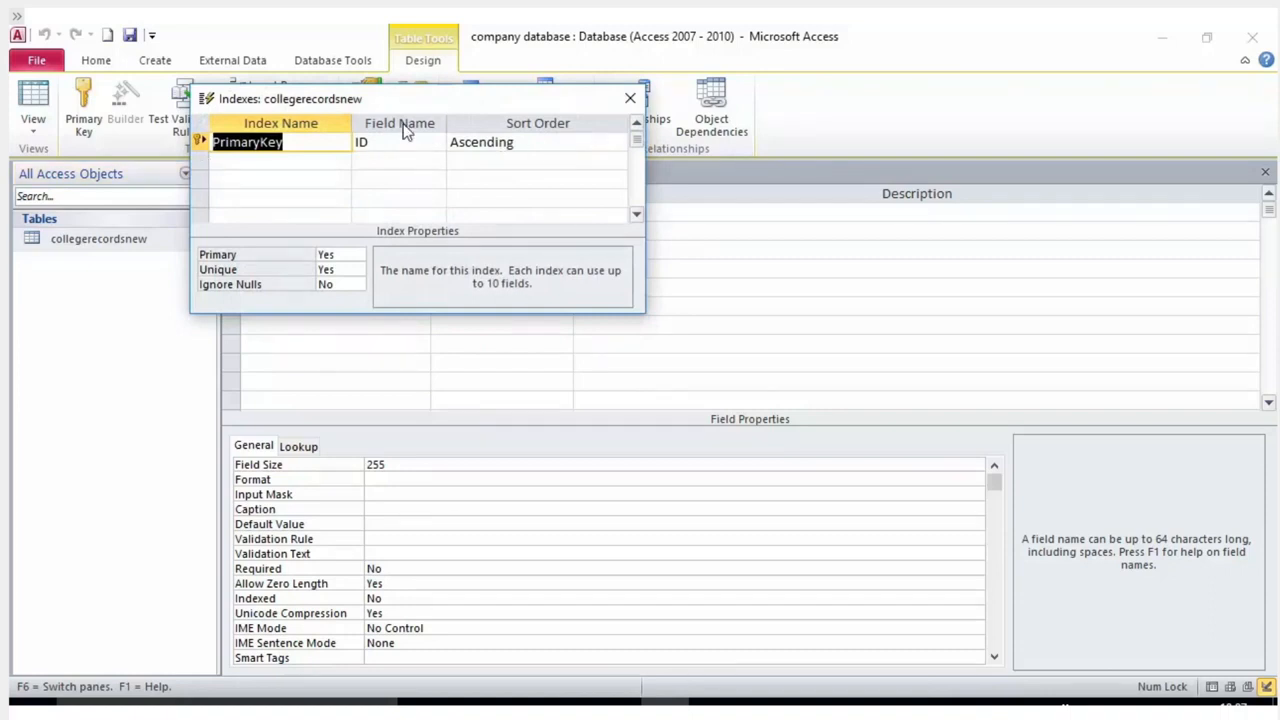
{"action": "left_click_drag", "start_coordinate": [363, 99], "coordinate": [785, 190]}
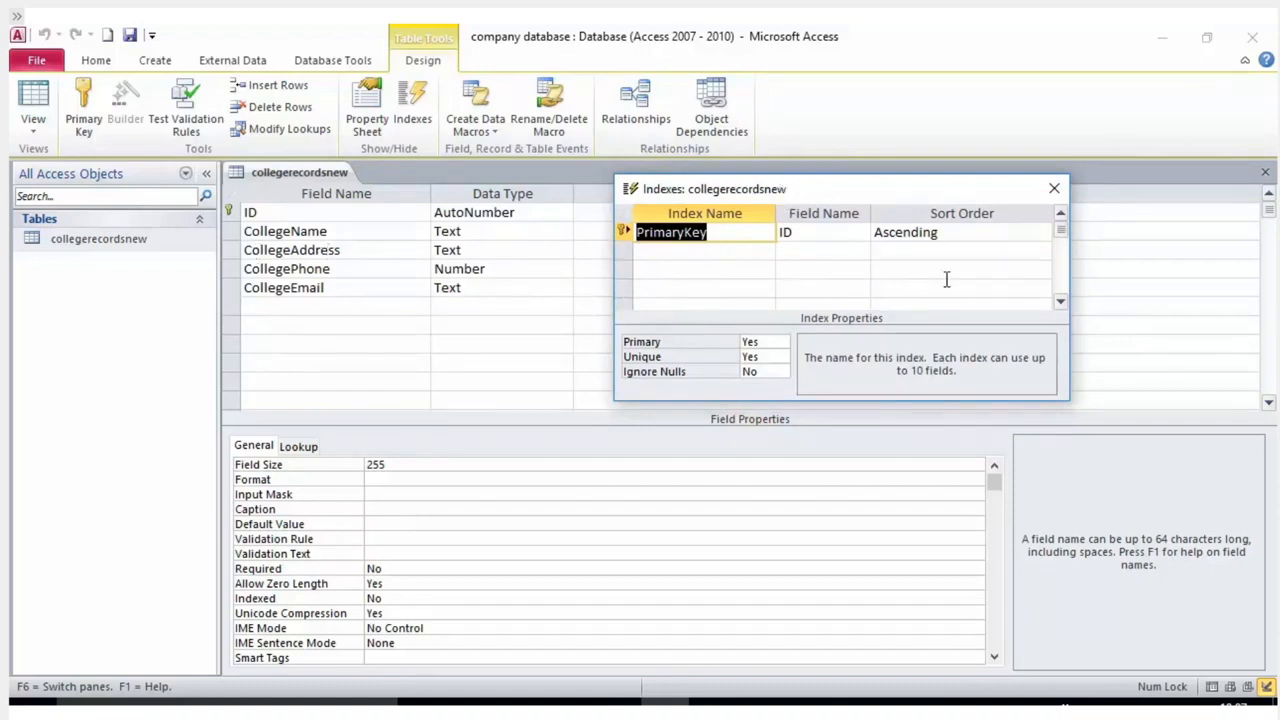
{"action": "left_click", "coordinate": [1054, 191]}
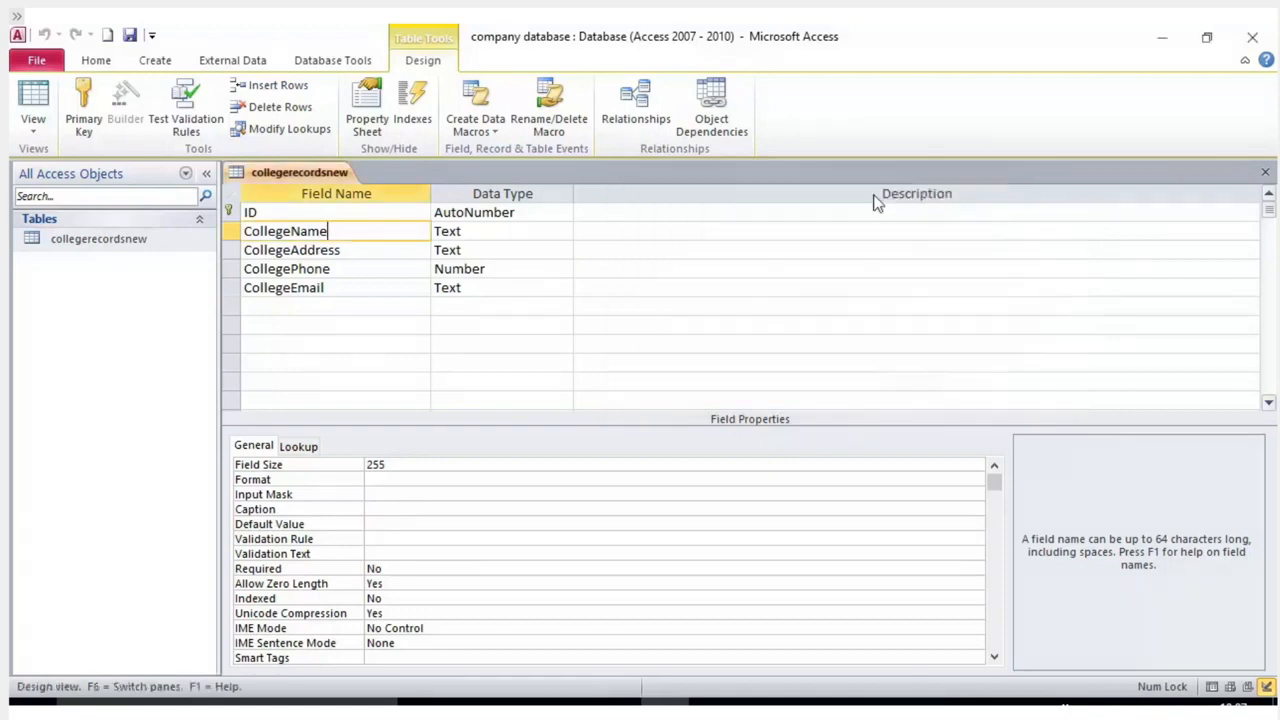
{"action": "left_click", "coordinate": [348, 252]}
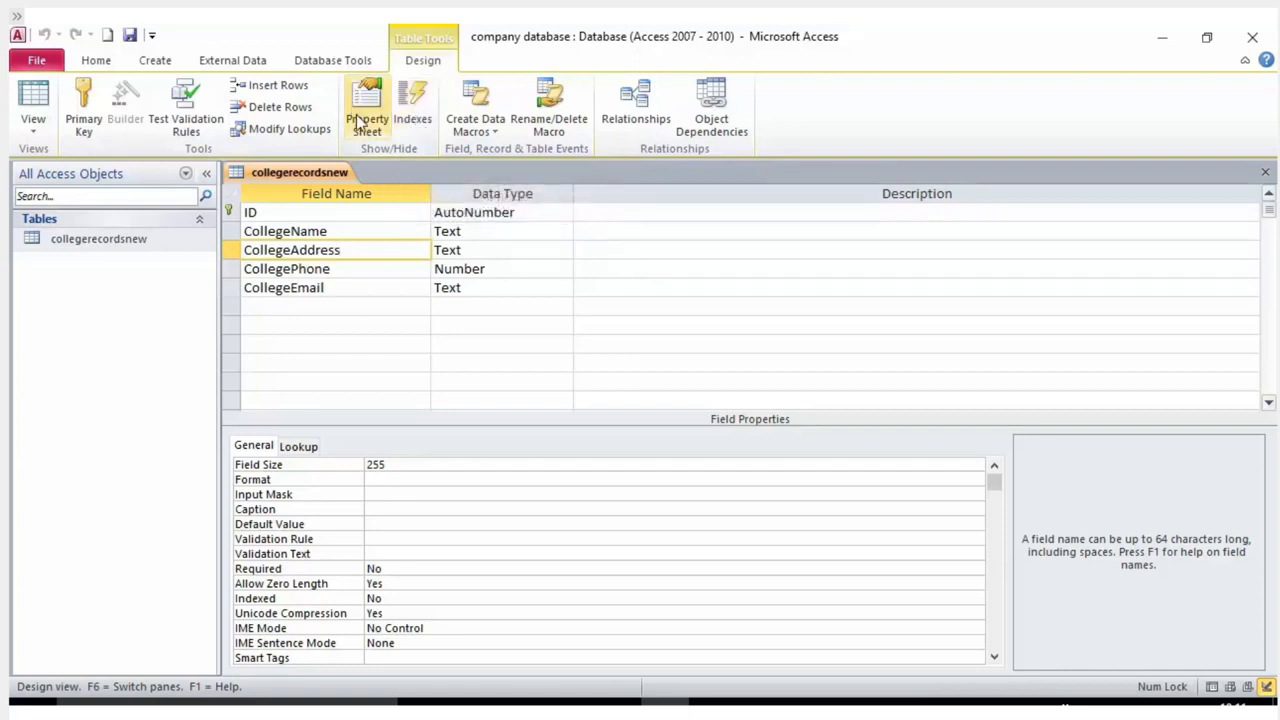
{"action": "left_click", "coordinate": [412, 110]}
{"action": "left_click", "coordinate": [690, 250]}
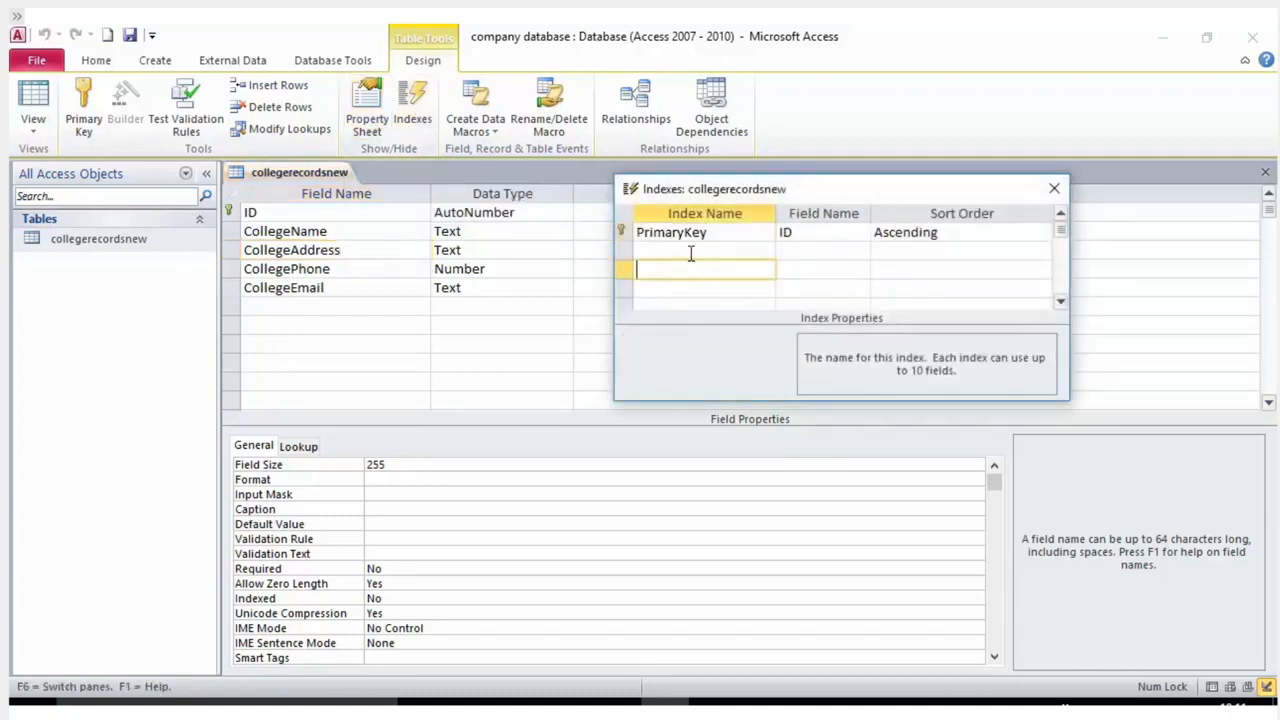
{"action": "left_click", "coordinate": [916, 236]}
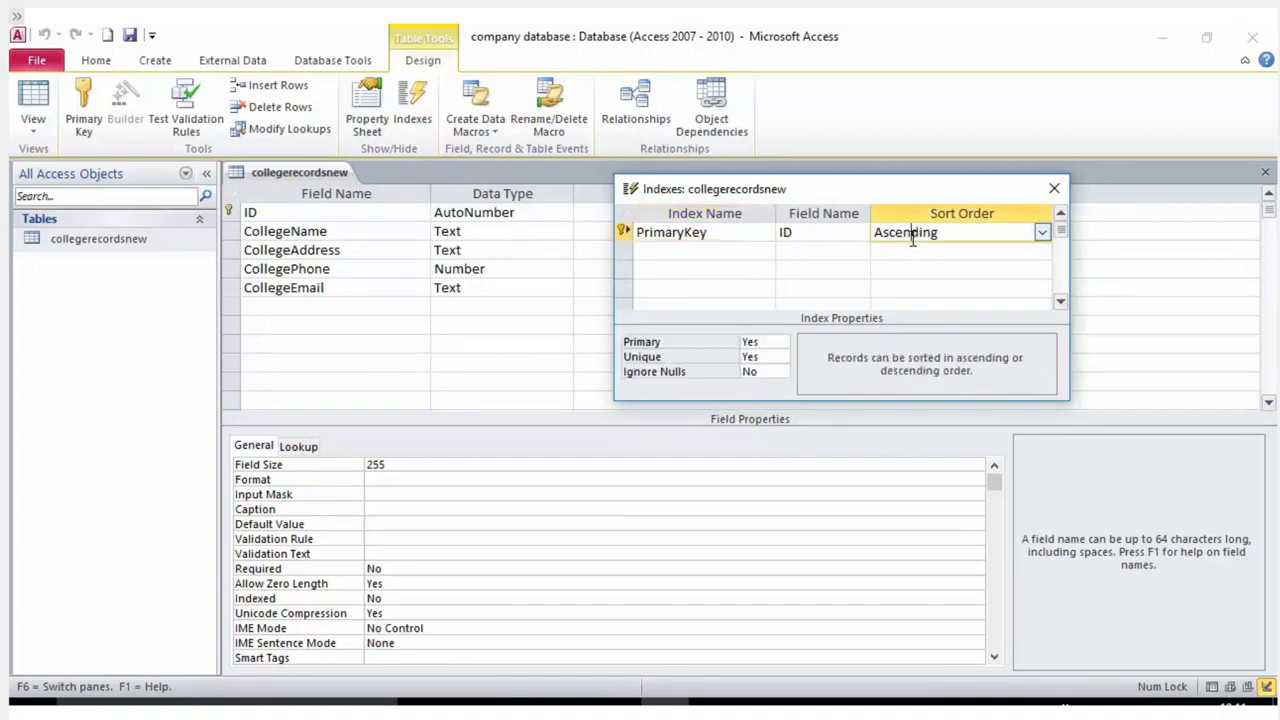
{"action": "left_click", "coordinate": [752, 236]}
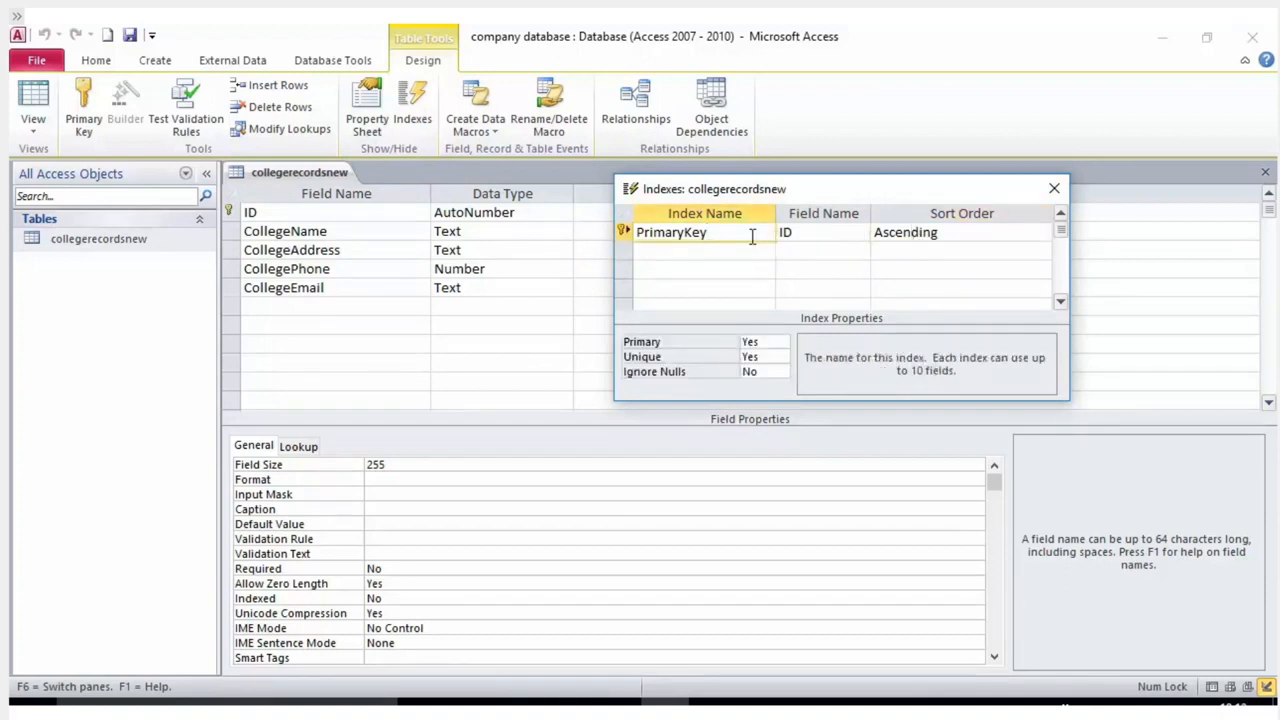
{"action": "left_click", "coordinate": [750, 256]}
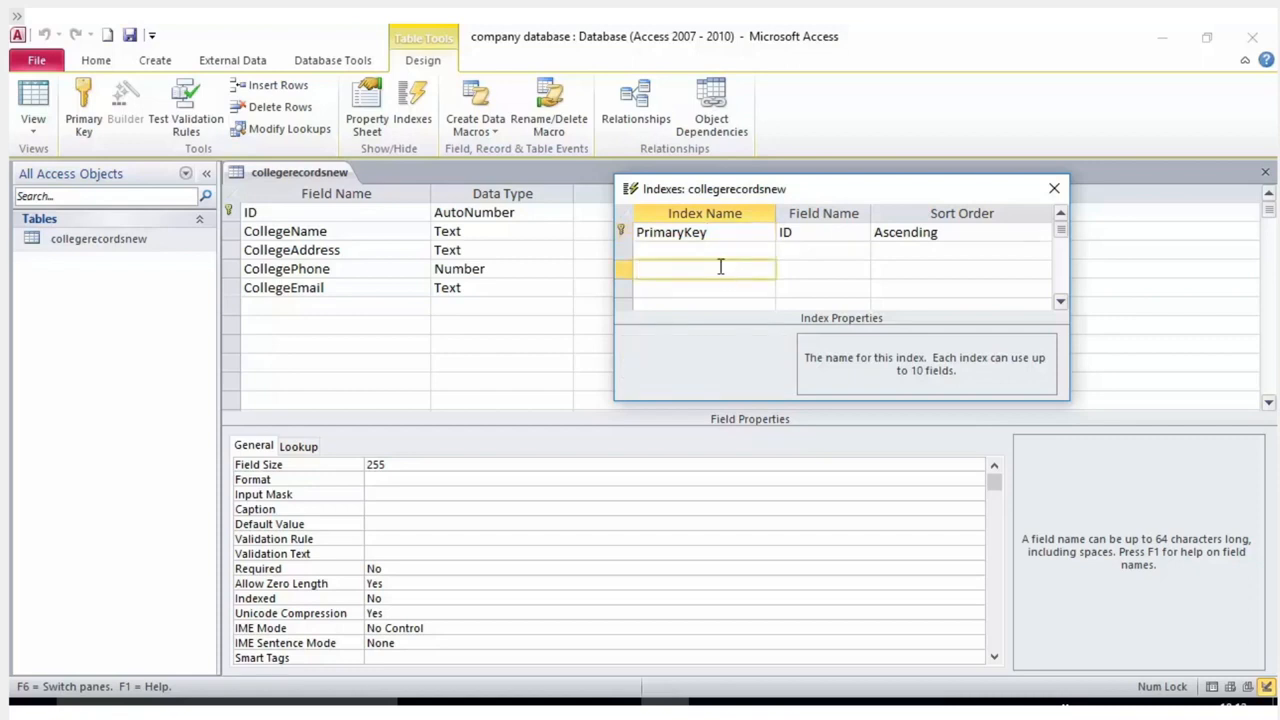
{"action": "left_click", "coordinate": [718, 269]}
{"action": "left_click", "coordinate": [758, 236]}
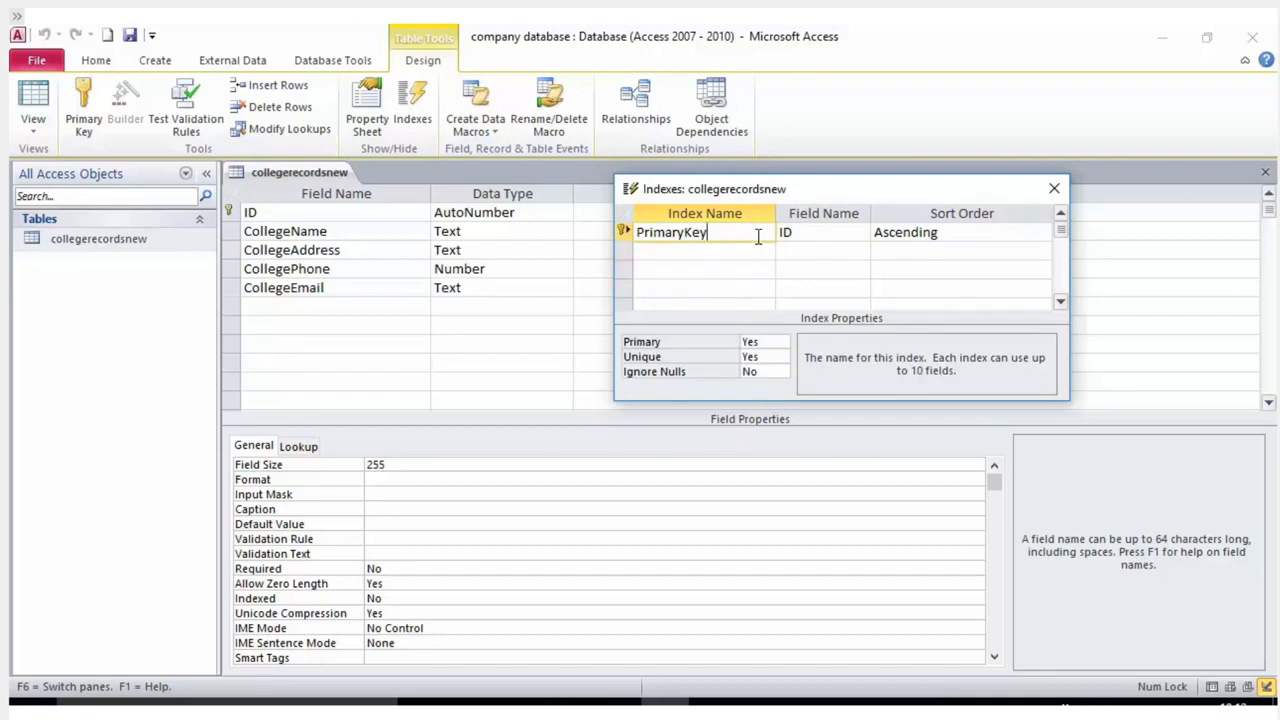
{"action": "left_click", "coordinate": [803, 233]}
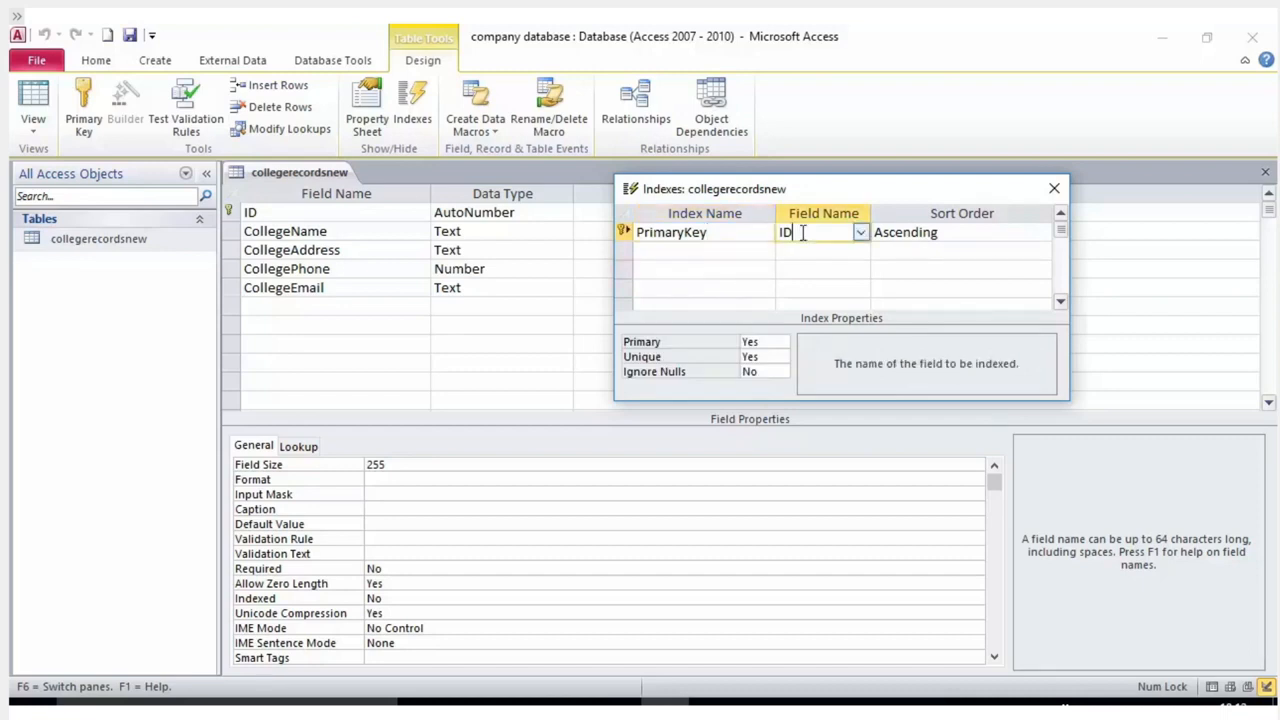
{"action": "left_click", "coordinate": [858, 251]}
{"action": "left_click", "coordinate": [831, 288]}
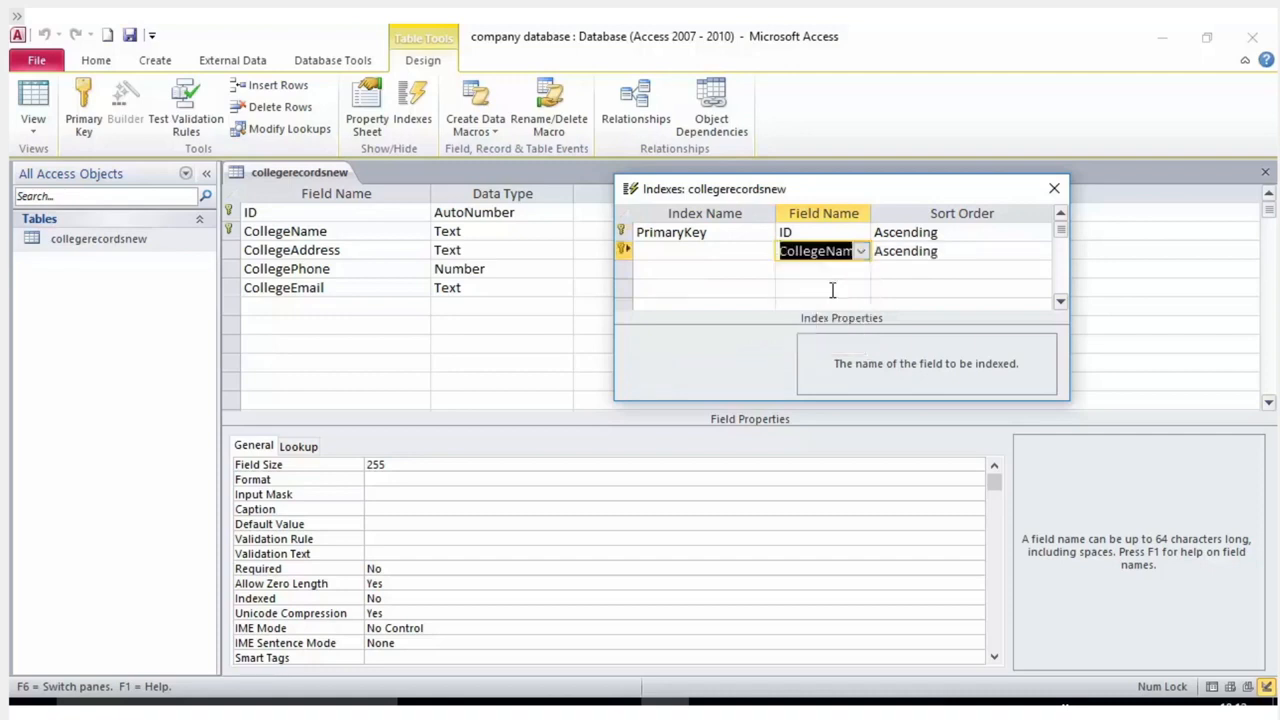
{"action": "left_click", "coordinate": [712, 257]}
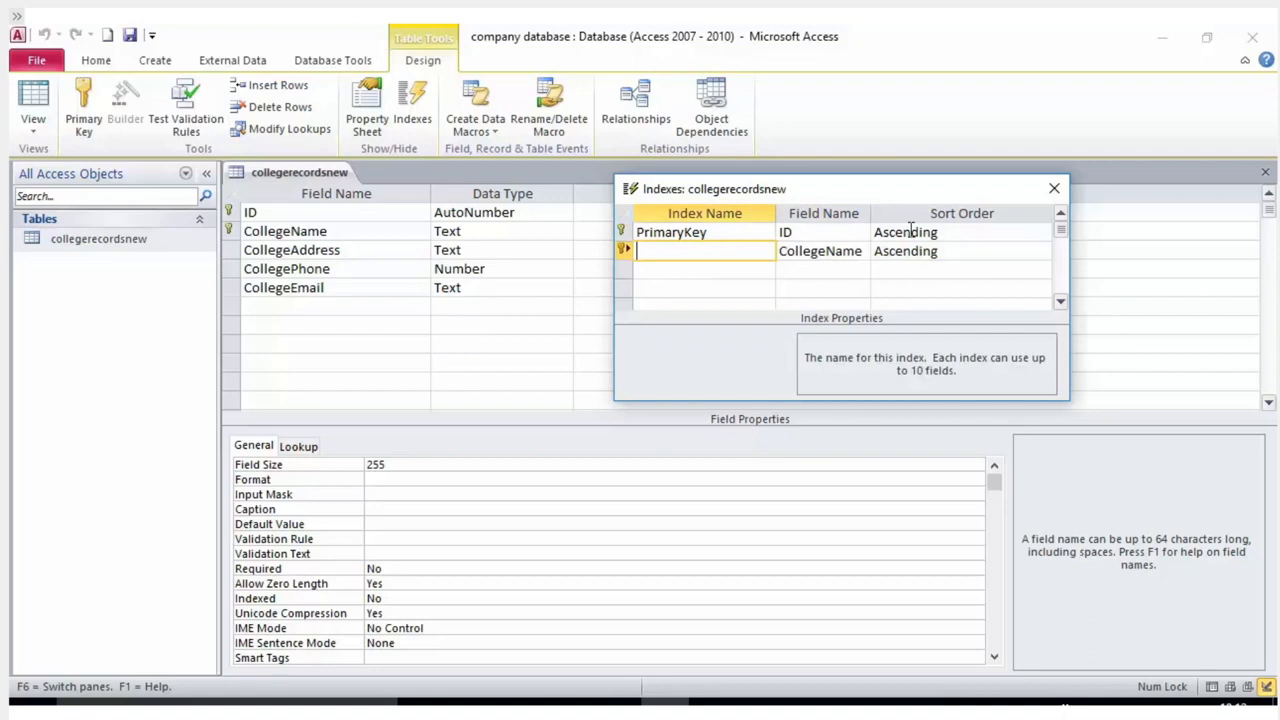
{"action": "left_click_drag", "start_coordinate": [897, 194], "coordinate": [745, 225]}
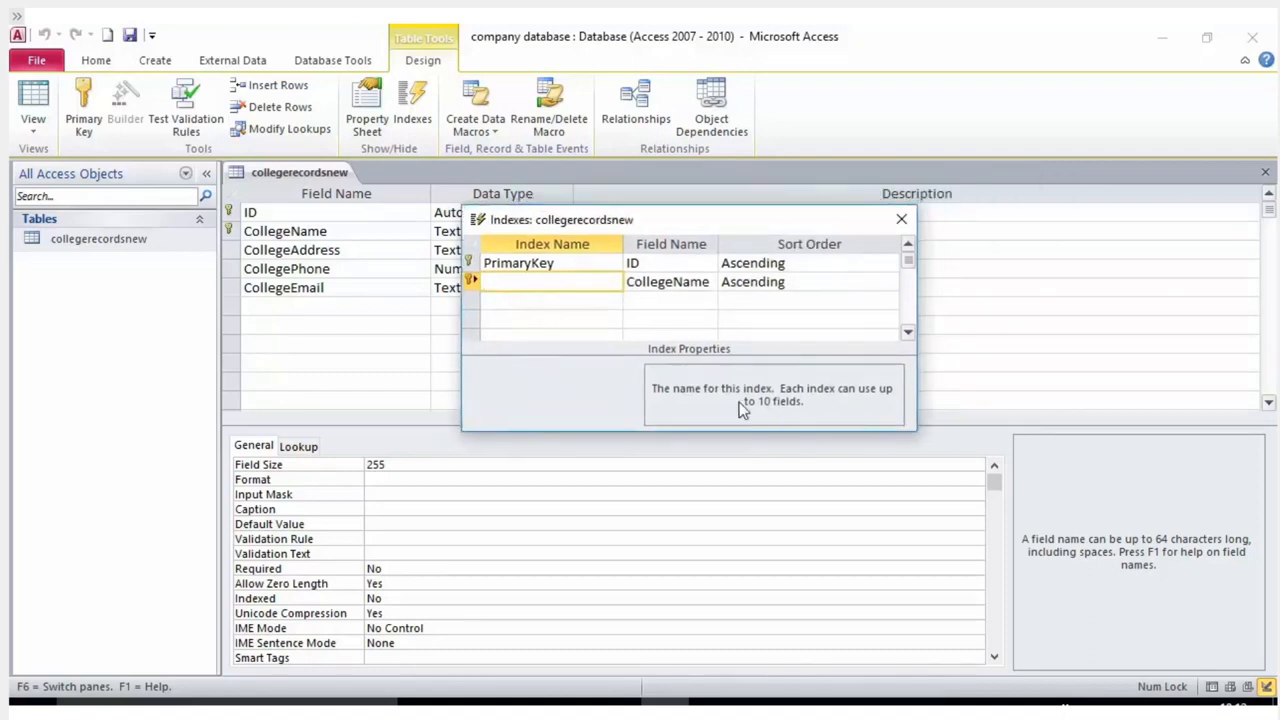
{"action": "left_click_drag", "start_coordinate": [808, 221], "coordinate": [1113, 99]}
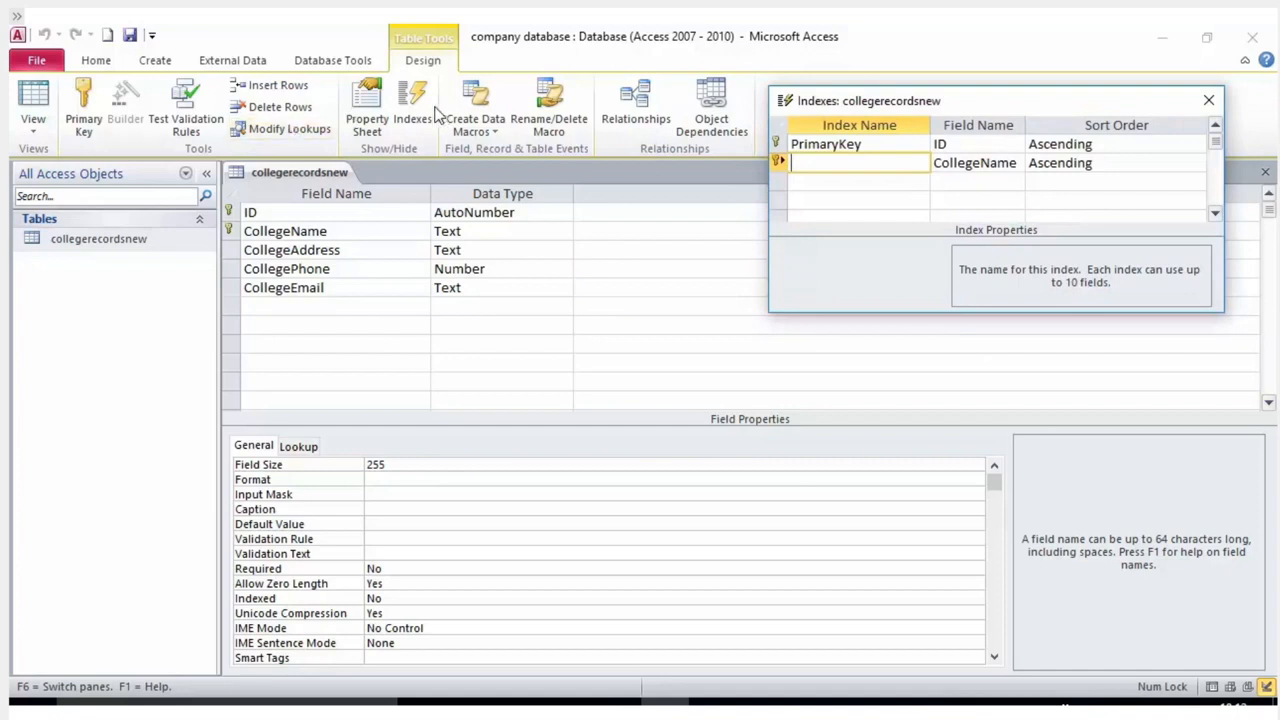
{"action": "left_click_drag", "start_coordinate": [1028, 104], "coordinate": [865, 213]}
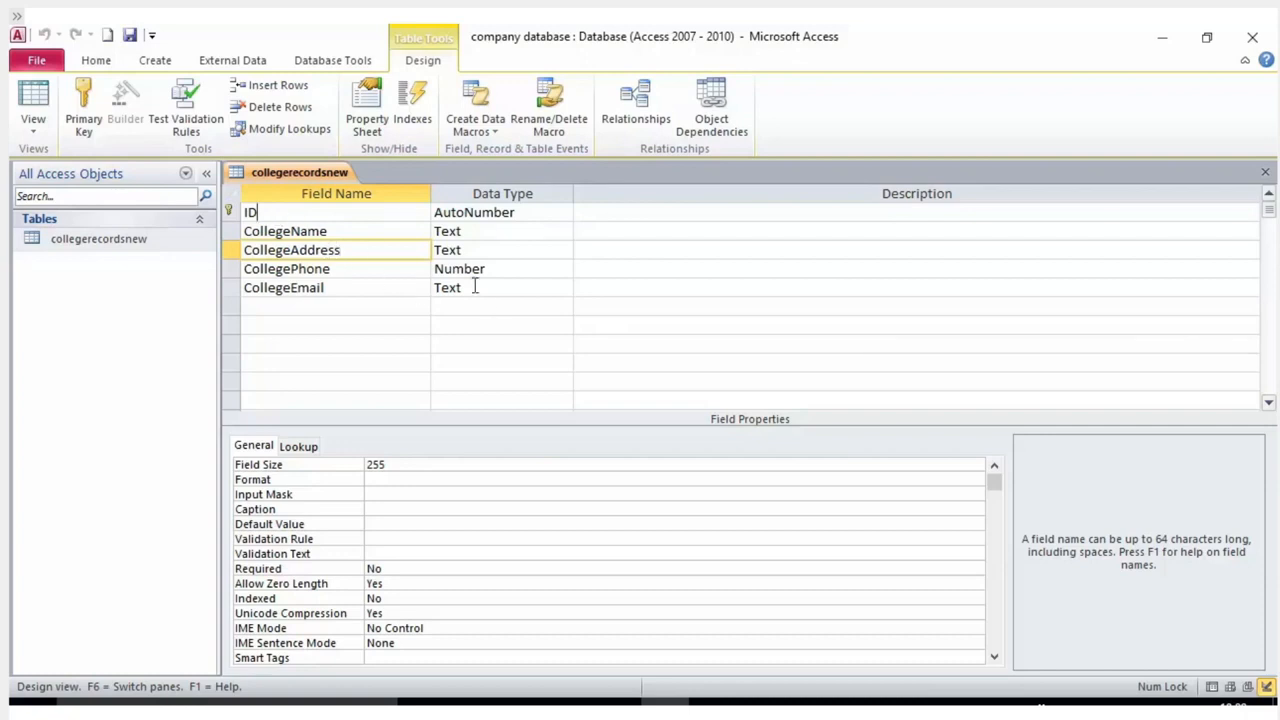
Put CollegeName in the Indexes list below the ID PrimaryKey index, then close the list.
{"action": "left_click", "coordinate": [345, 250]}
{"action": "left_click", "coordinate": [413, 120]}
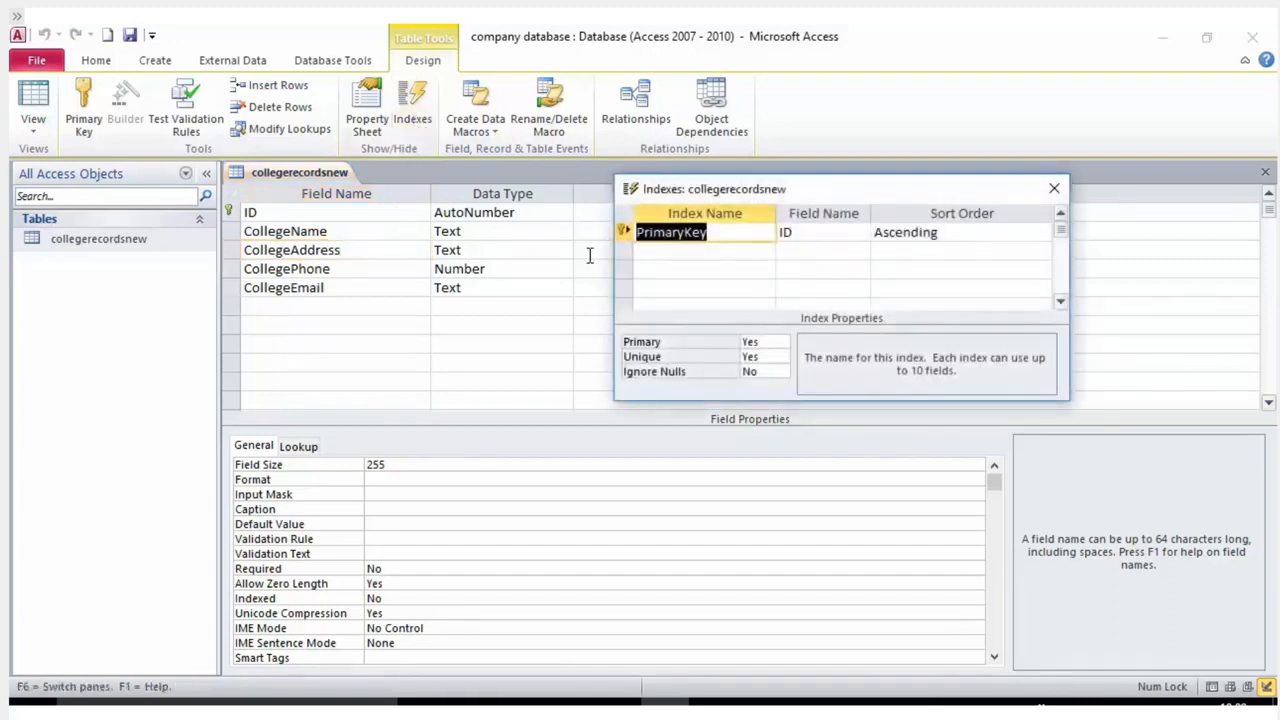
{"action": "left_click", "coordinate": [763, 372]}
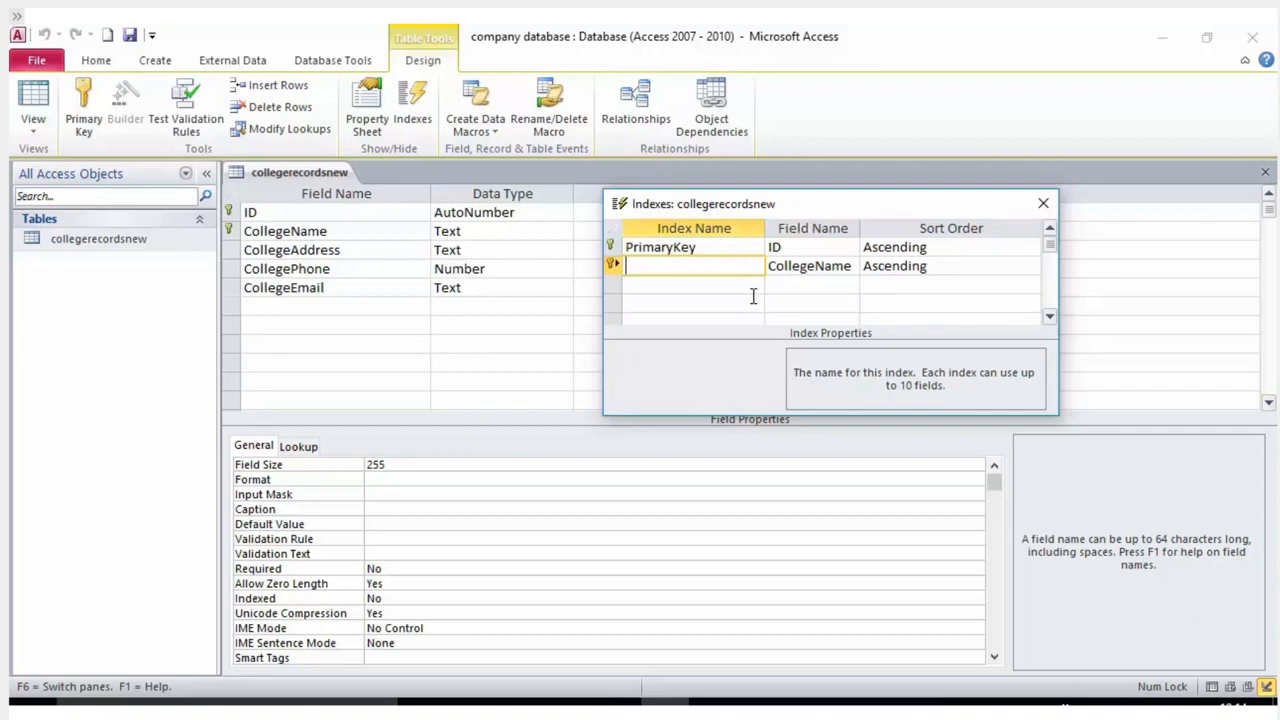
{"action": "mouse_move", "coordinate": [801, 203]}
{"action": "left_mouse_down"}
{"action": "mouse_move", "coordinate": [726, 321]}
{"action": "mouse_move", "coordinate": [780, 203]}
{"action": "left_mouse_up"}
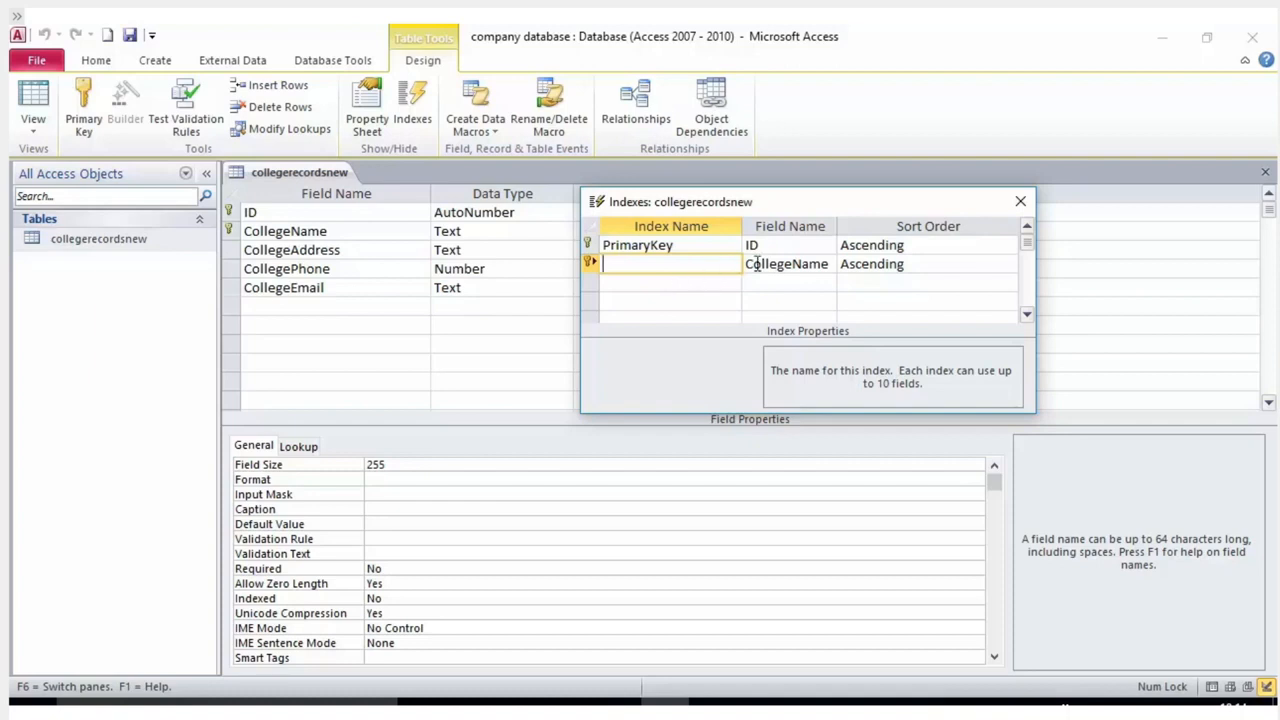
{"action": "left_click", "coordinate": [1010, 197]}
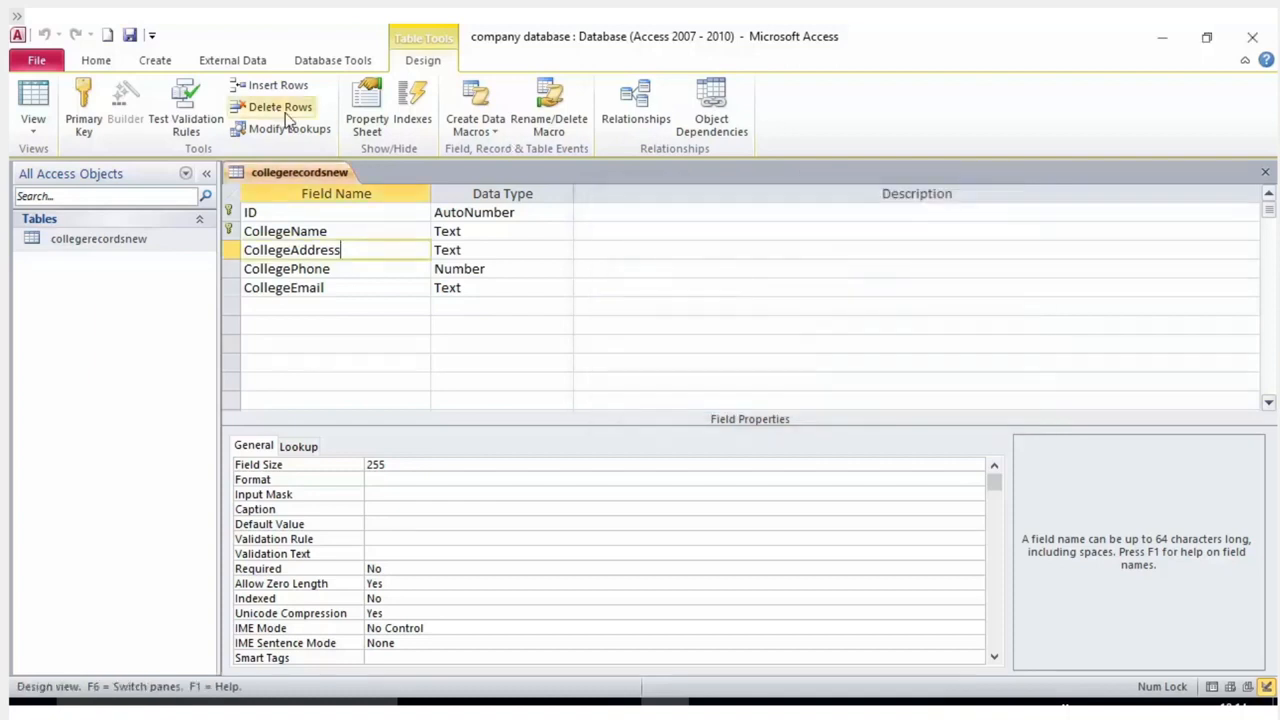
{"action": "left_click", "coordinate": [362, 275]}
{"action": "left_click", "coordinate": [331, 289]}
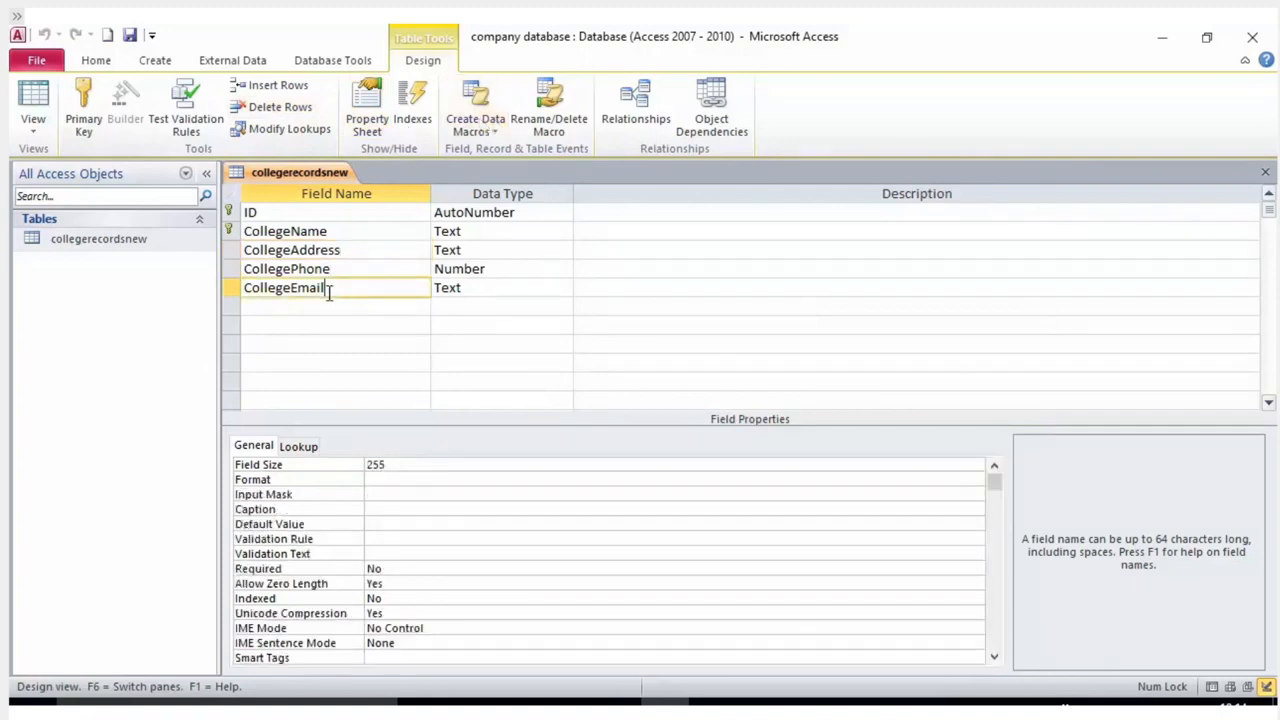
{"action": "left_click", "coordinate": [266, 250]}
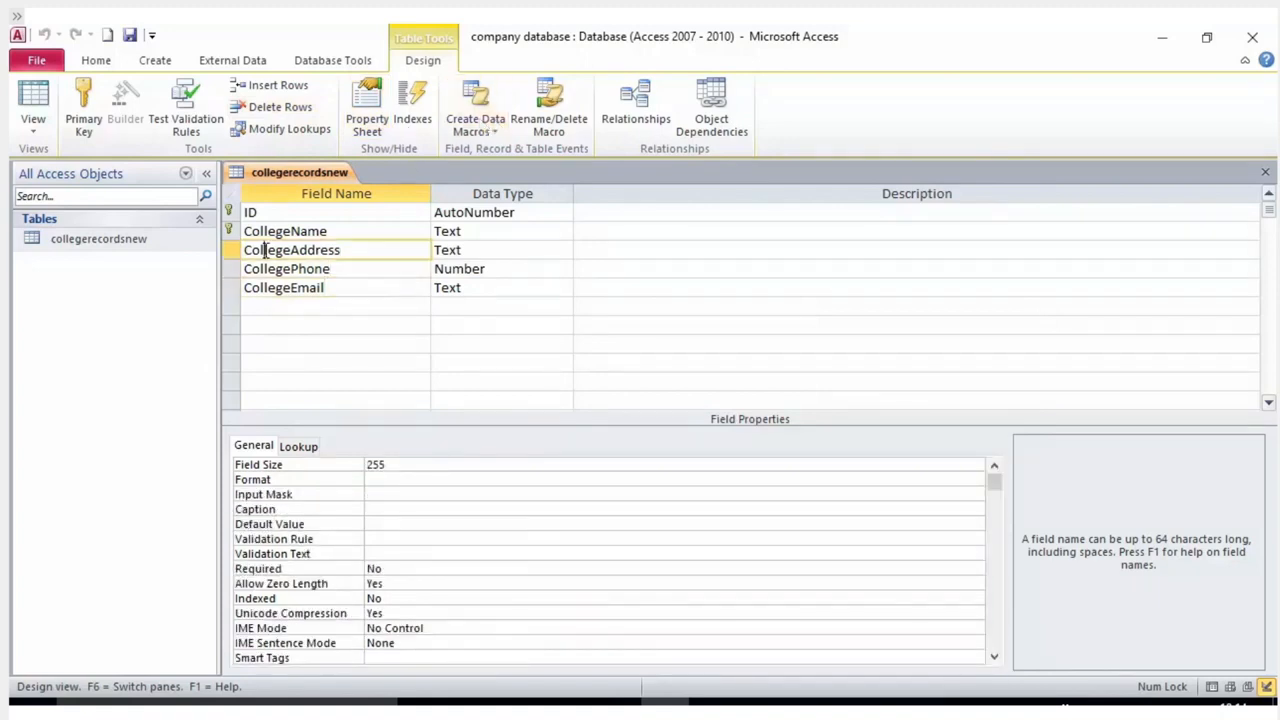
{"action": "left_click", "coordinate": [323, 215]}
{"action": "left_click", "coordinate": [327, 231]}
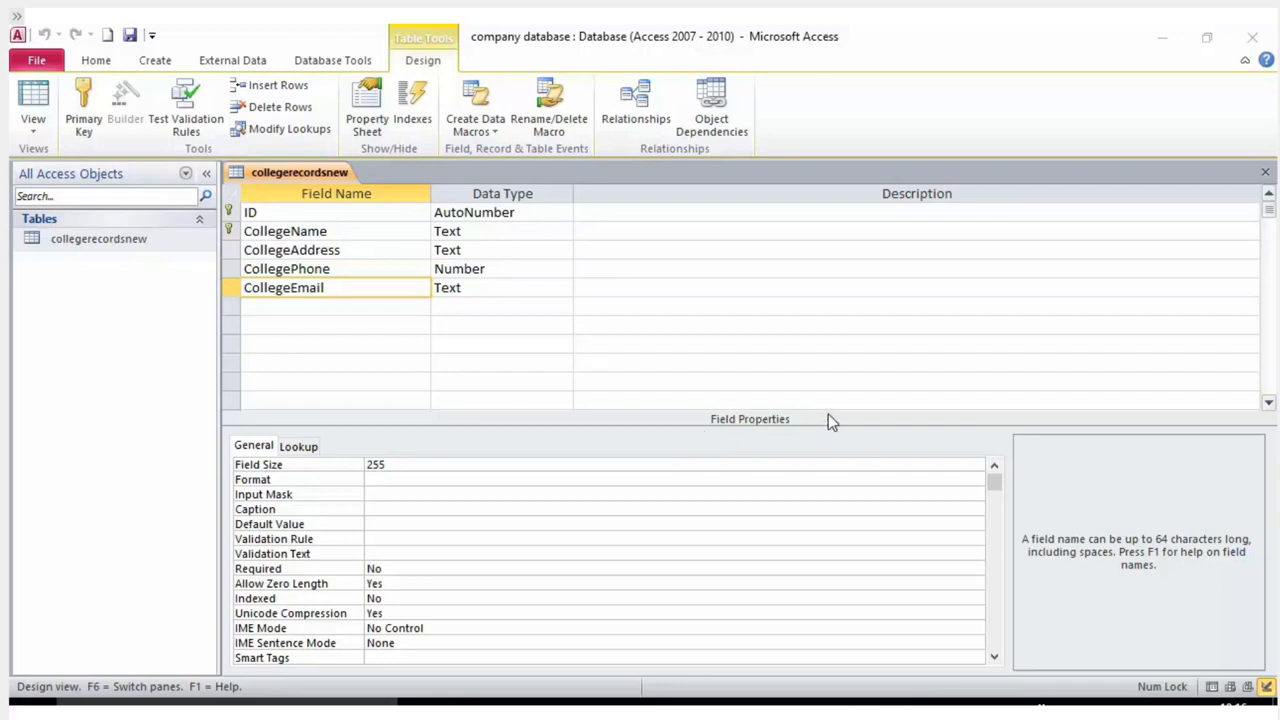
{"action": "right_click", "coordinate": [124, 243]}
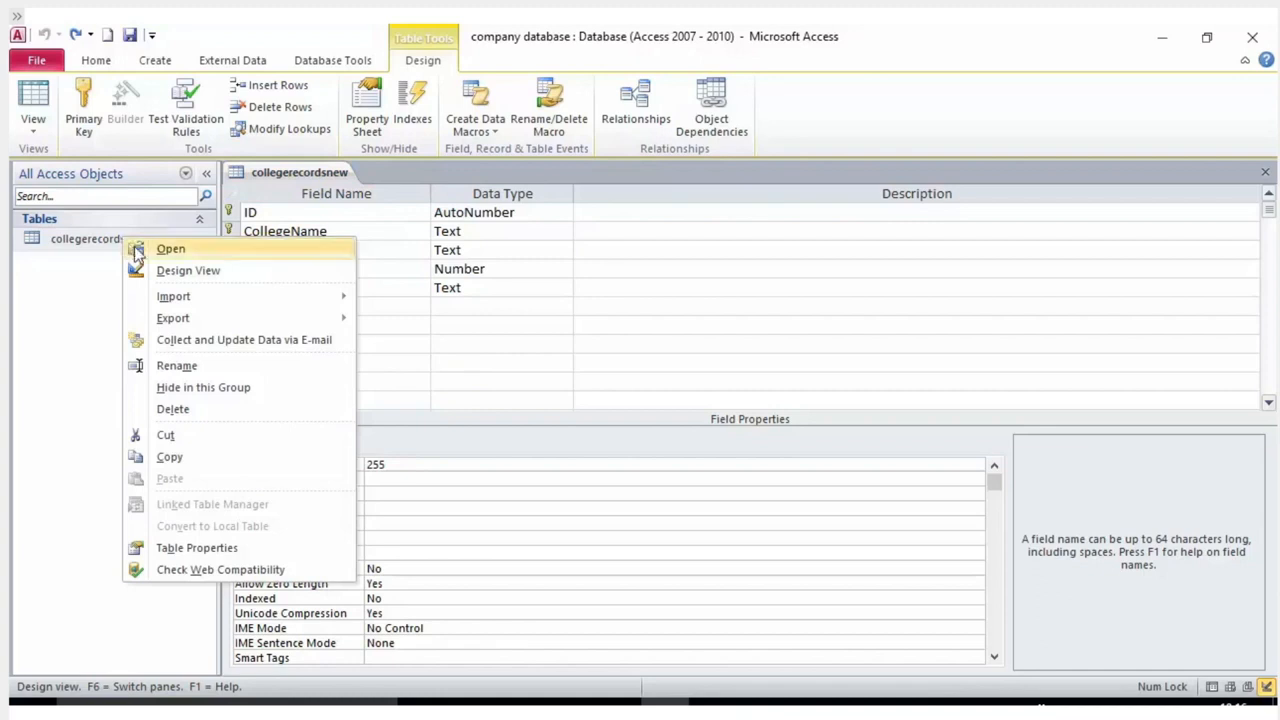
{"action": "left_click", "coordinate": [174, 276]}
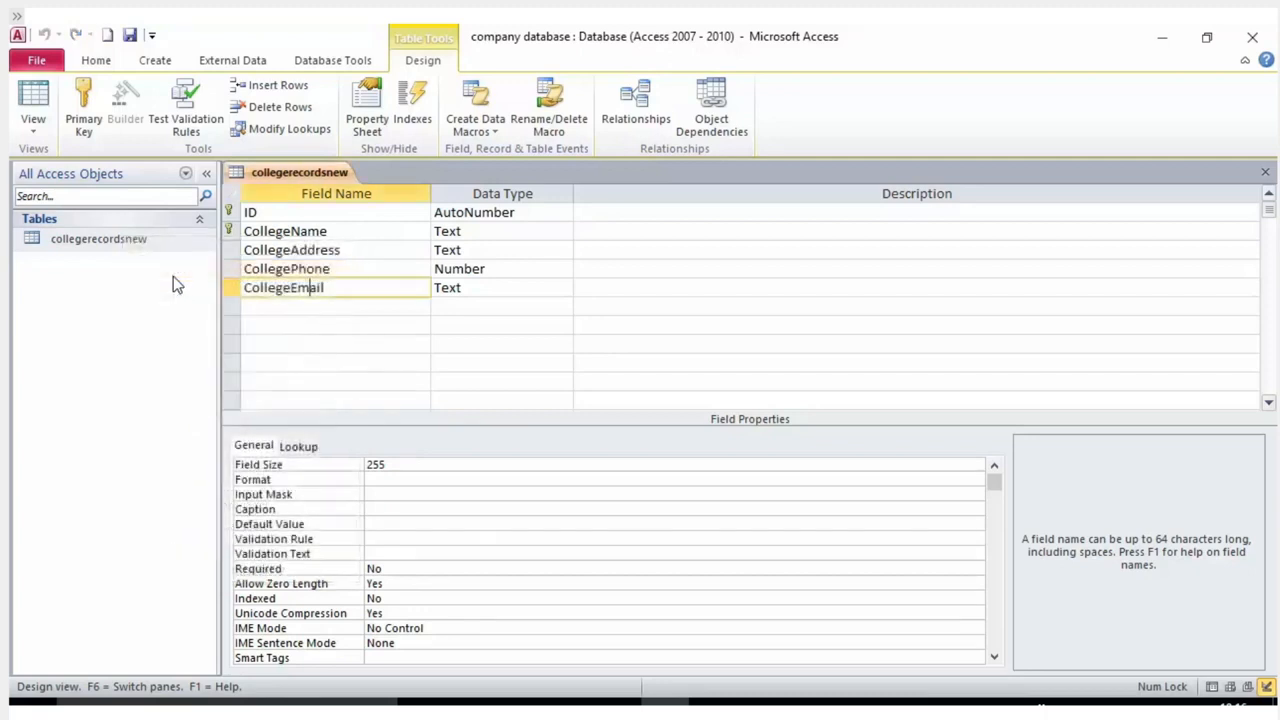
{"action": "left_click", "coordinate": [284, 250]}
{"action": "left_click", "coordinate": [306, 232]}
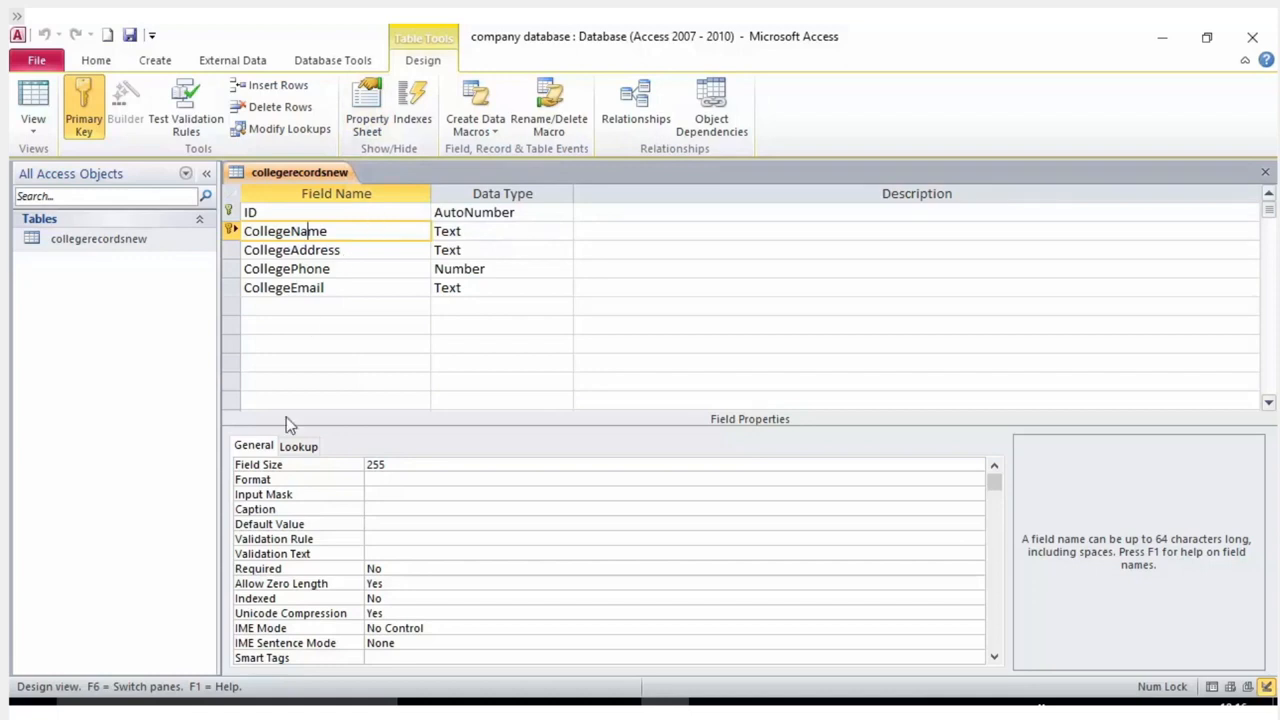
Review CollegeName's field properties, leaving Indexed at No and Unicode Compression at Yes.
{"action": "left_click", "coordinate": [250, 447]}
{"action": "scroll", "coordinate": [390, 614], "scroll_direction": "down", "scroll_amount": 1}
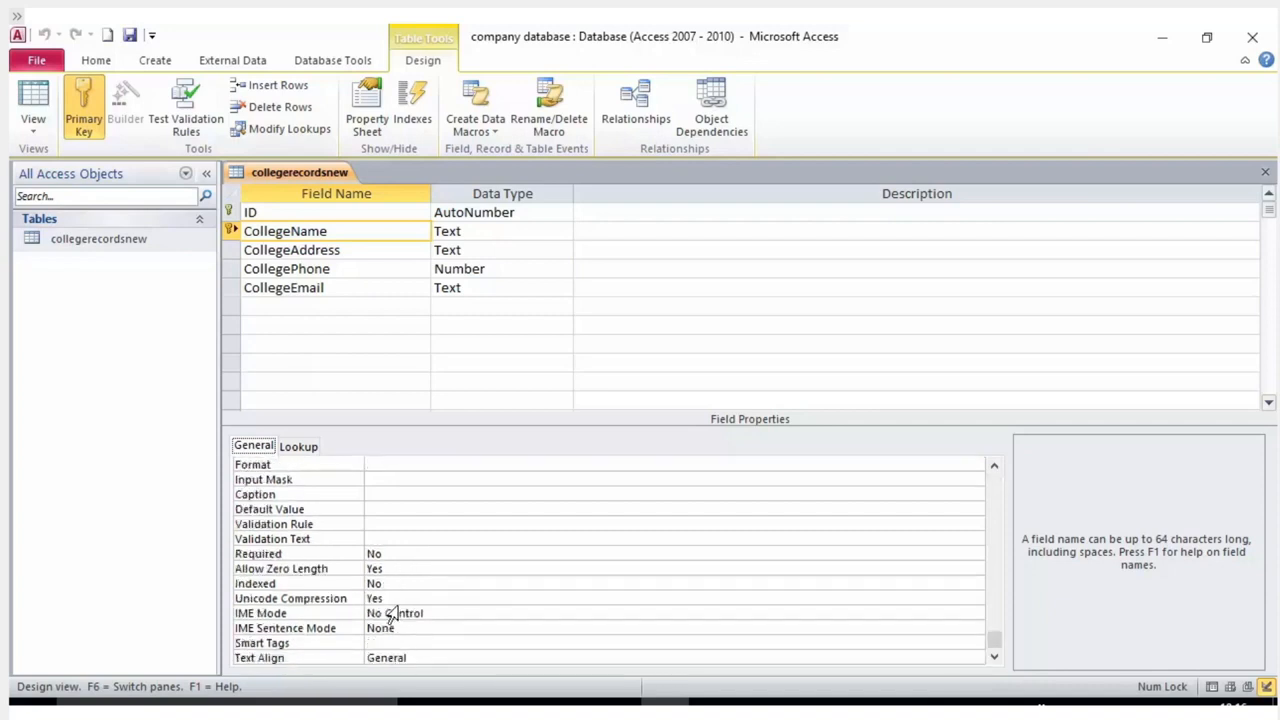
{"action": "scroll", "coordinate": [392, 614], "scroll_direction": "up", "scroll_amount": 1}
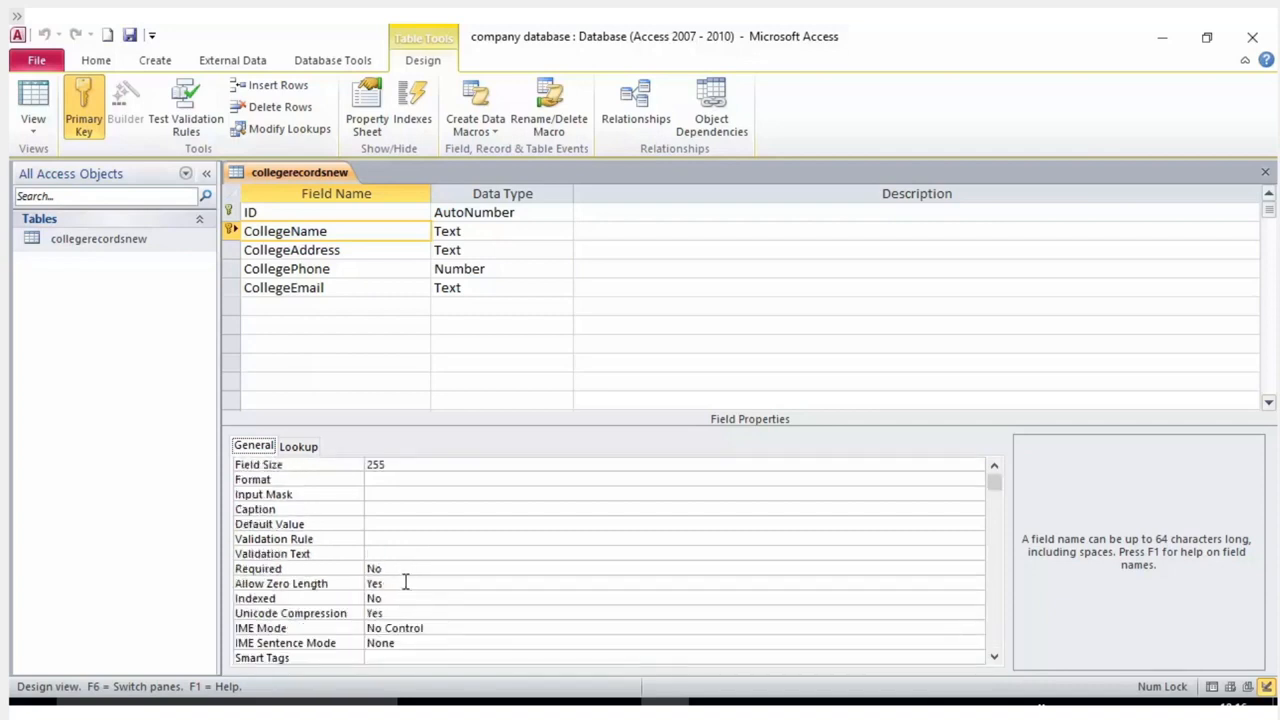
{"action": "left_click", "coordinate": [404, 598]}
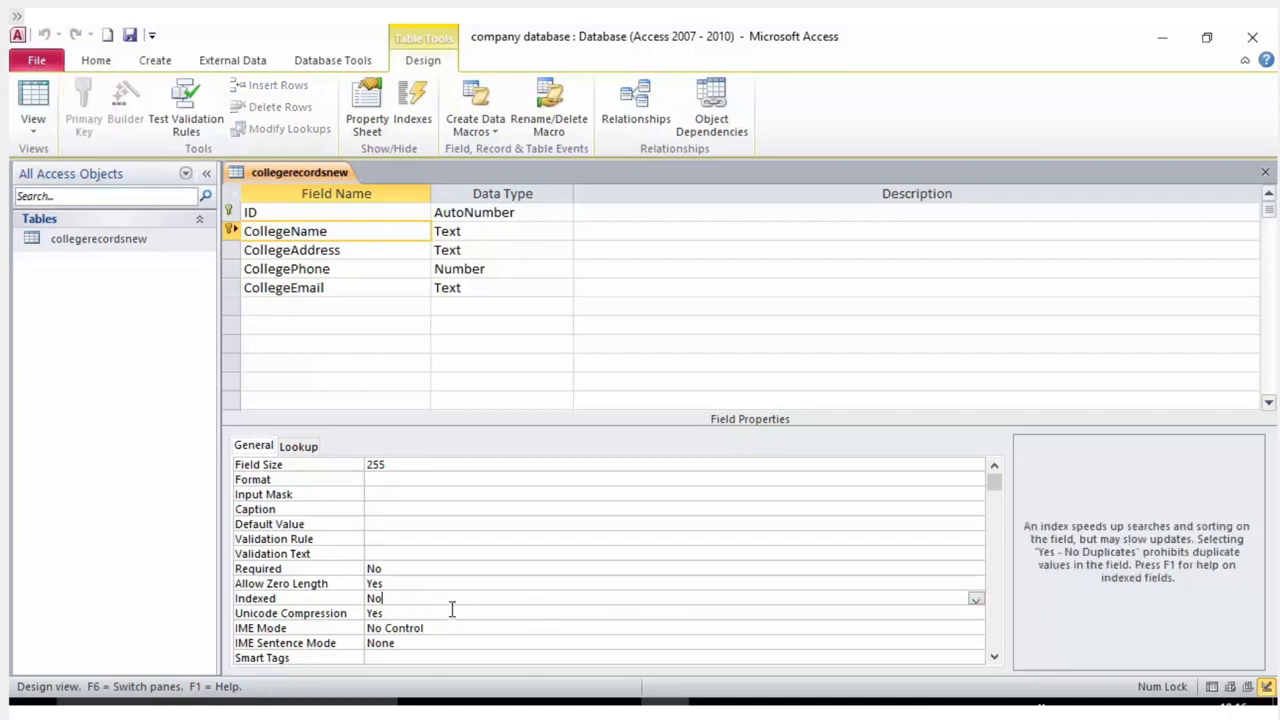
{"action": "scroll", "coordinate": [448, 607], "scroll_direction": "down", "scroll_amount": 1}
{"action": "scroll", "coordinate": [448, 607], "scroll_direction": "up", "scroll_amount": 1}
{"action": "left_click", "coordinate": [976, 610]}
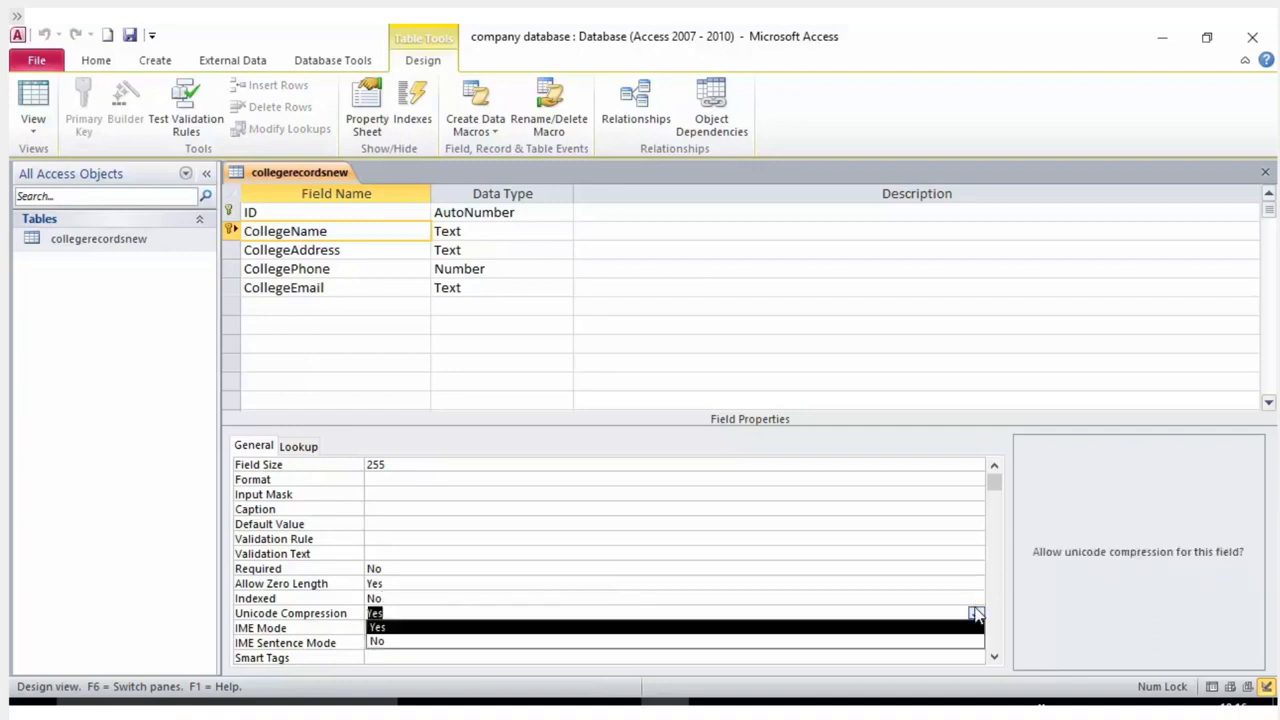
{"action": "left_click", "coordinate": [976, 610]}
{"action": "left_click", "coordinate": [450, 629]}
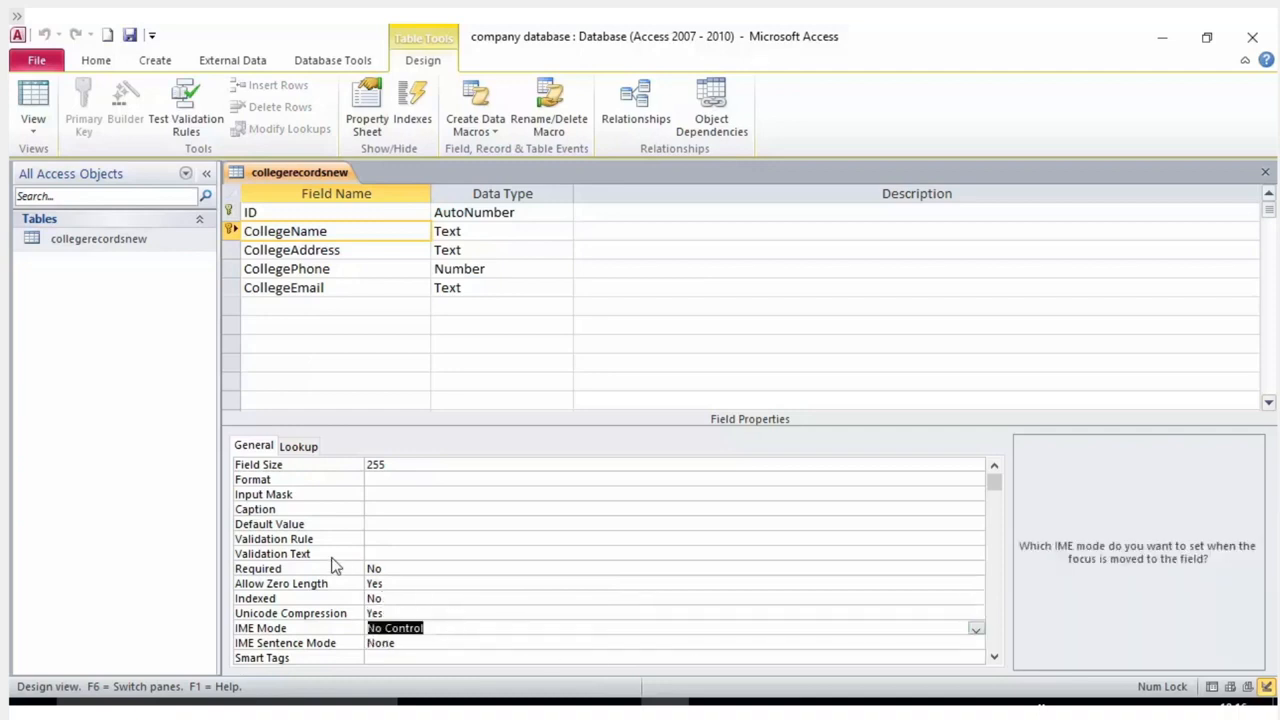
{"action": "left_click", "coordinate": [397, 597]}
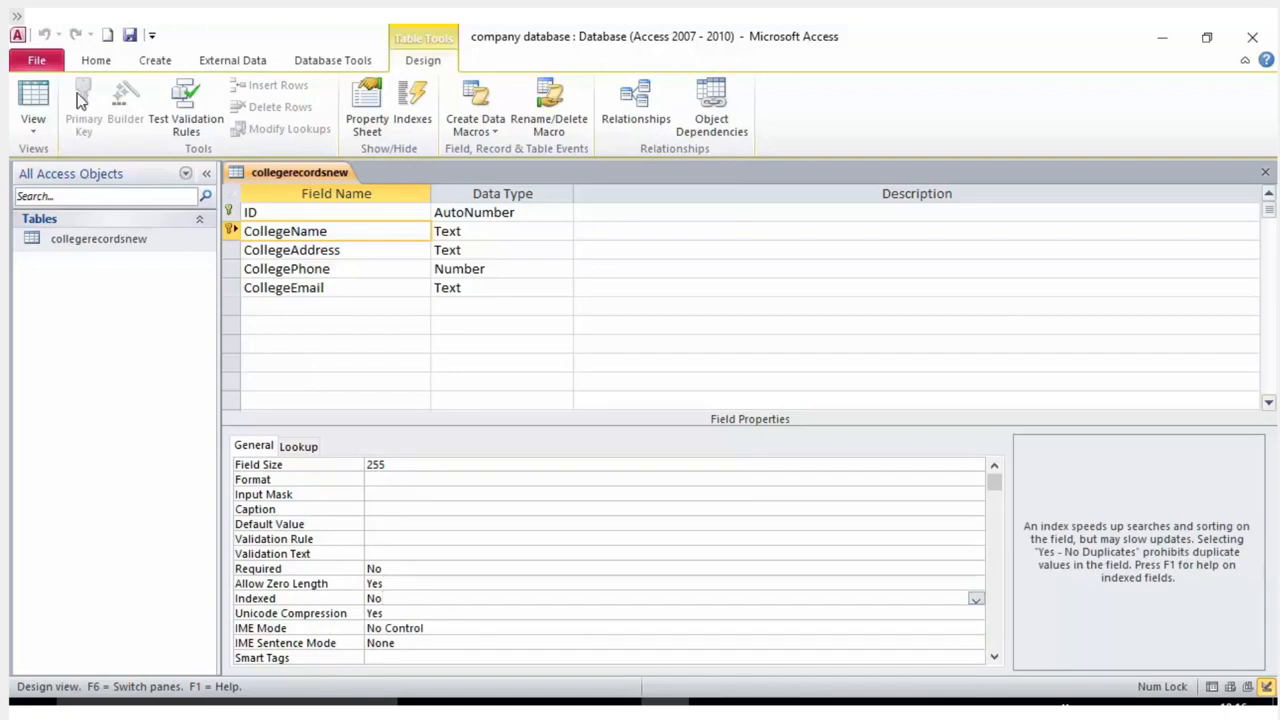
{"action": "scroll", "coordinate": [361, 518], "scroll_direction": "down", "scroll_amount": 1}
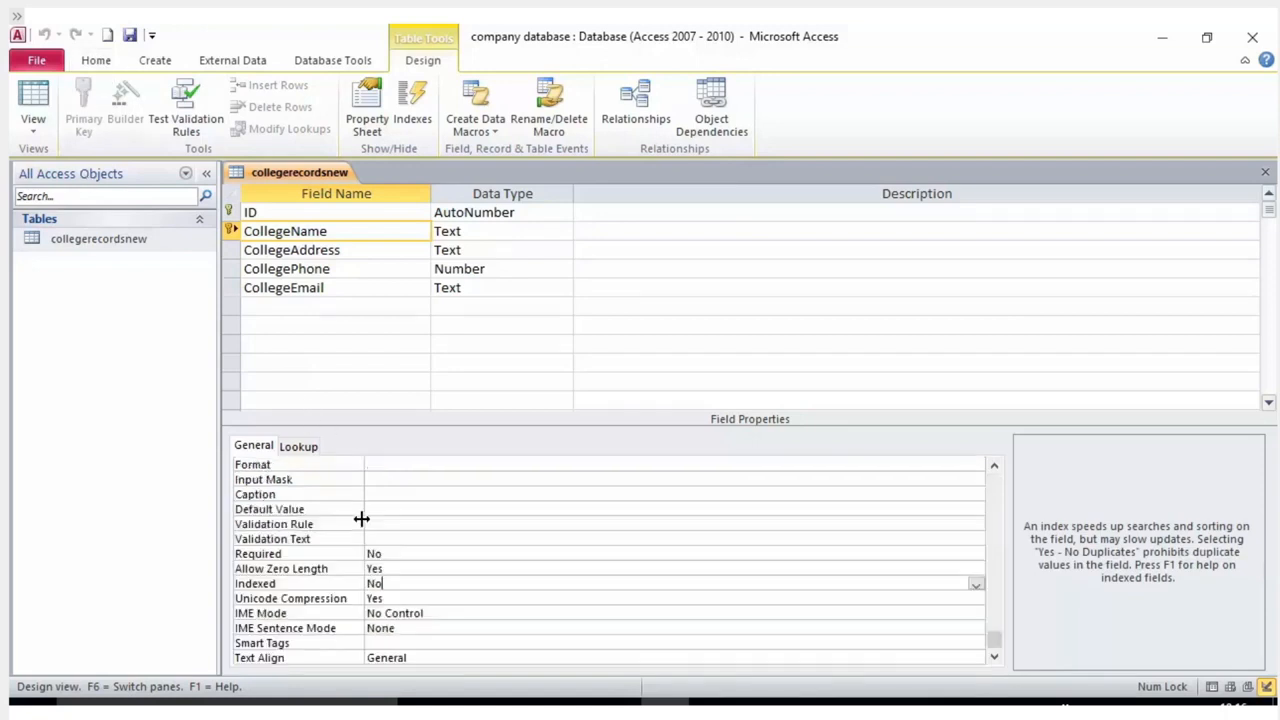
{"action": "scroll", "coordinate": [361, 518], "scroll_direction": "up", "scroll_amount": 1}
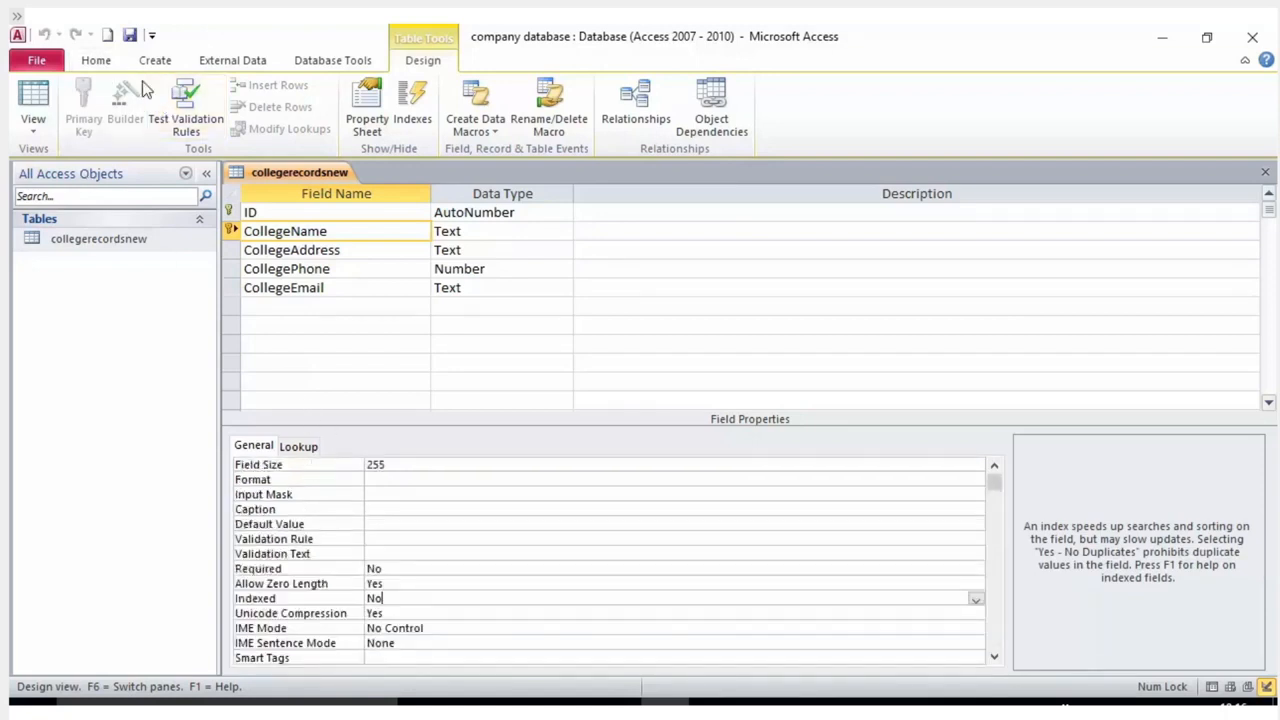
Save the collegerecordsnew design and select the ID and CollegeName rows.
{"action": "left_click", "coordinate": [127, 36]}
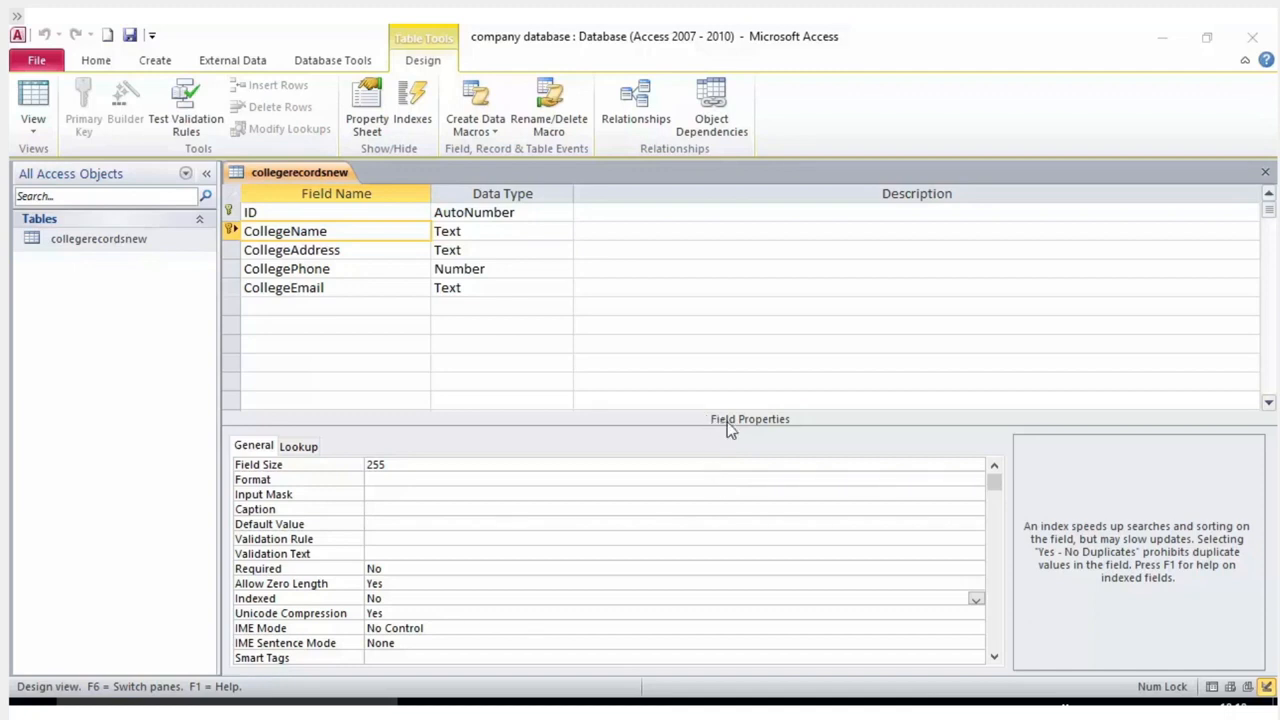
{"action": "left_click", "coordinate": [277, 211]}
{"action": "left_click", "coordinate": [279, 231]}
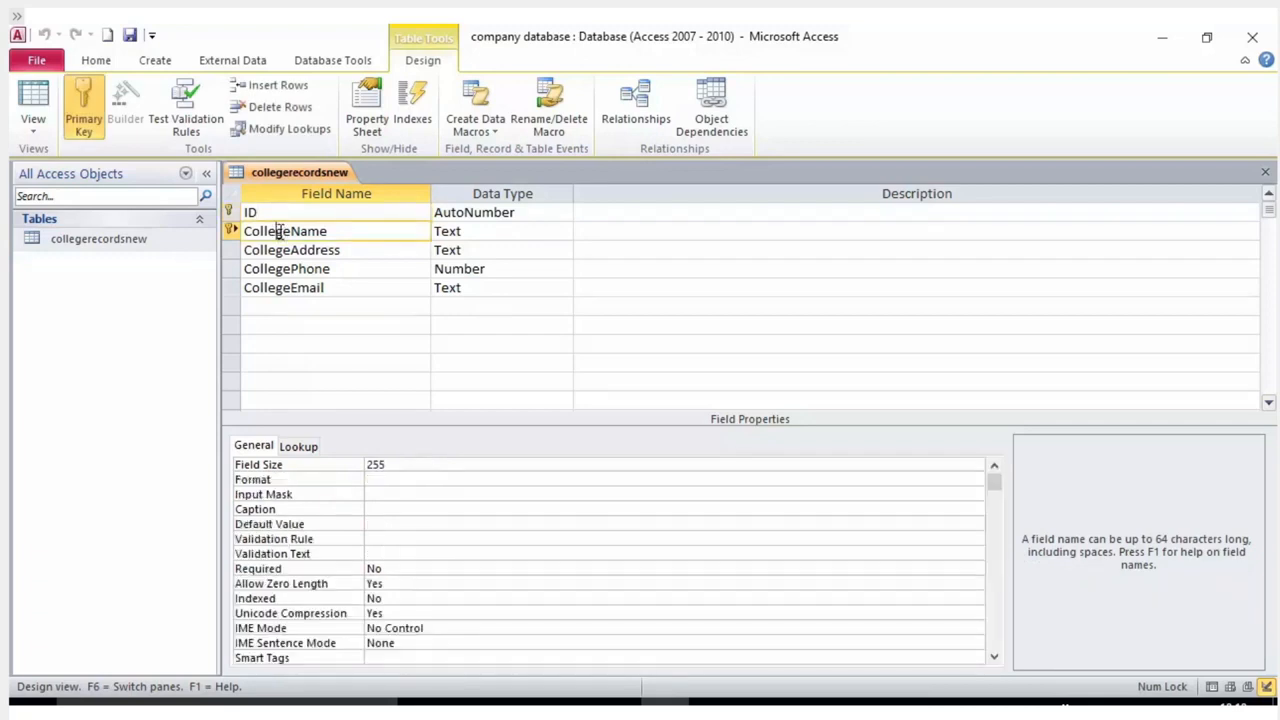
Reopen collegerecordsnew in Design view, show its index list, and widen the Field Name column.
{"action": "right_click", "coordinate": [129, 241]}
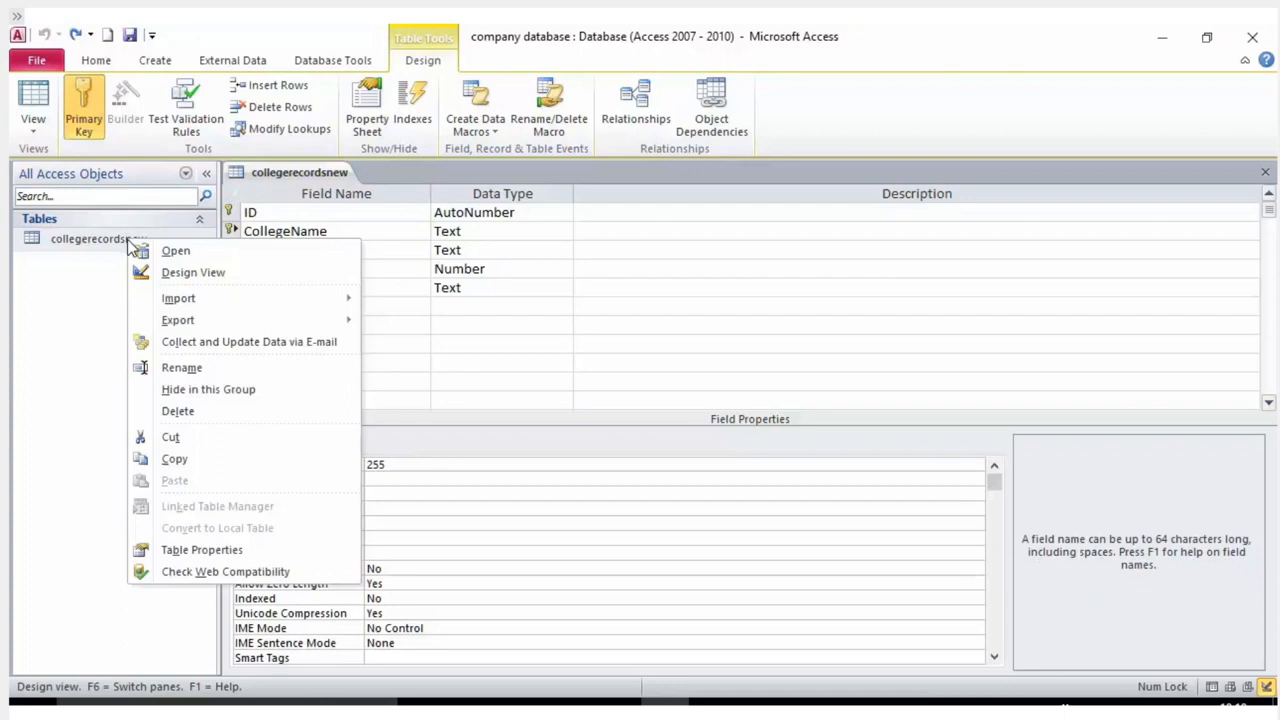
{"action": "left_click", "coordinate": [218, 274]}
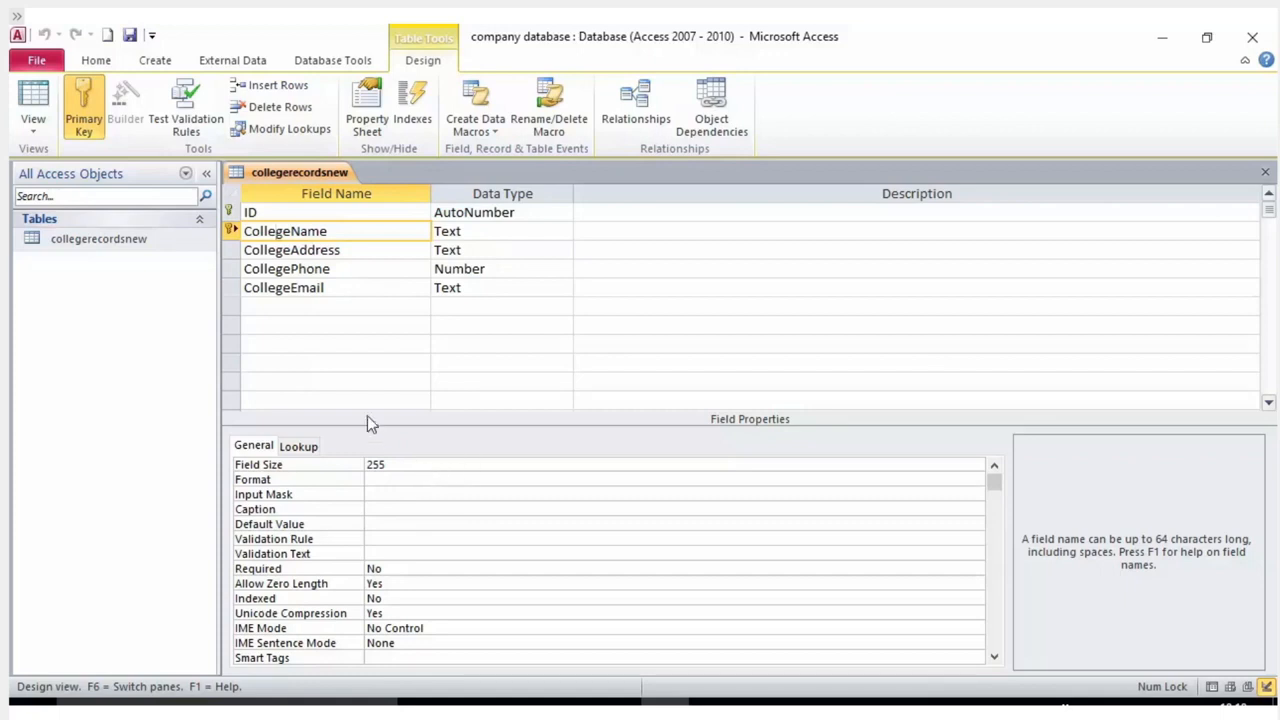
{"action": "left_click", "coordinate": [412, 100]}
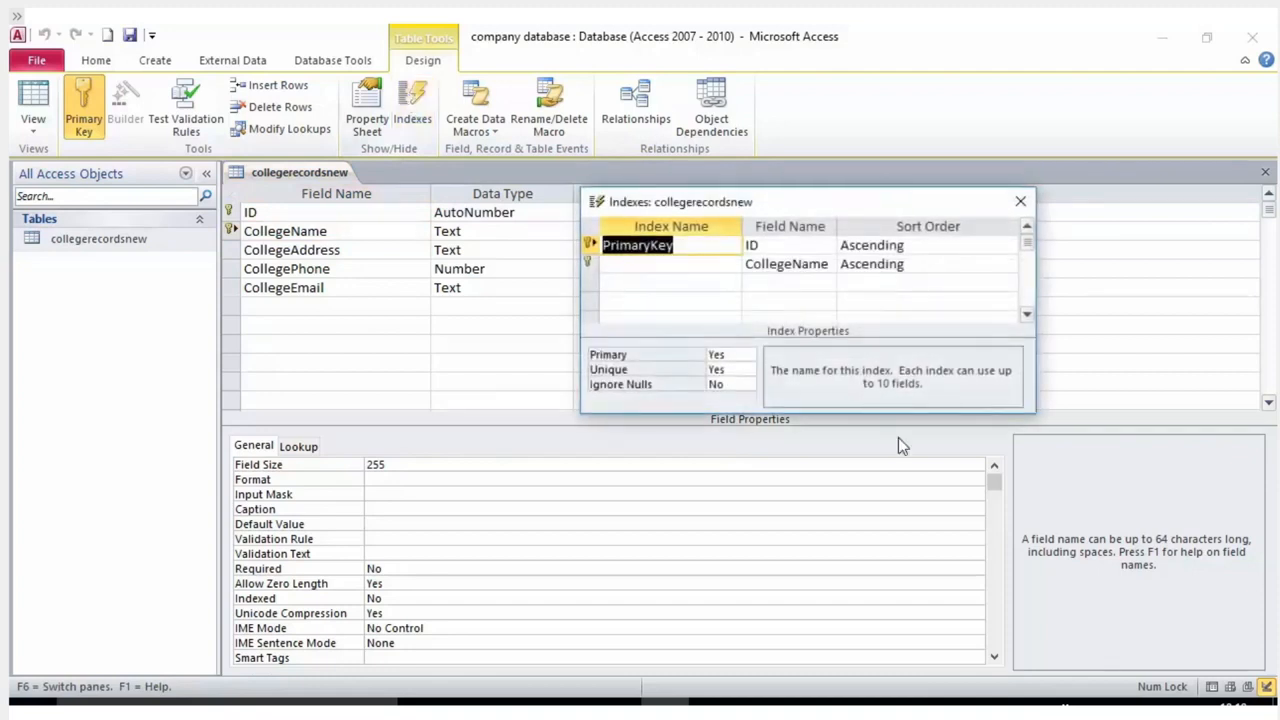
{"action": "left_click", "coordinate": [656, 266]}
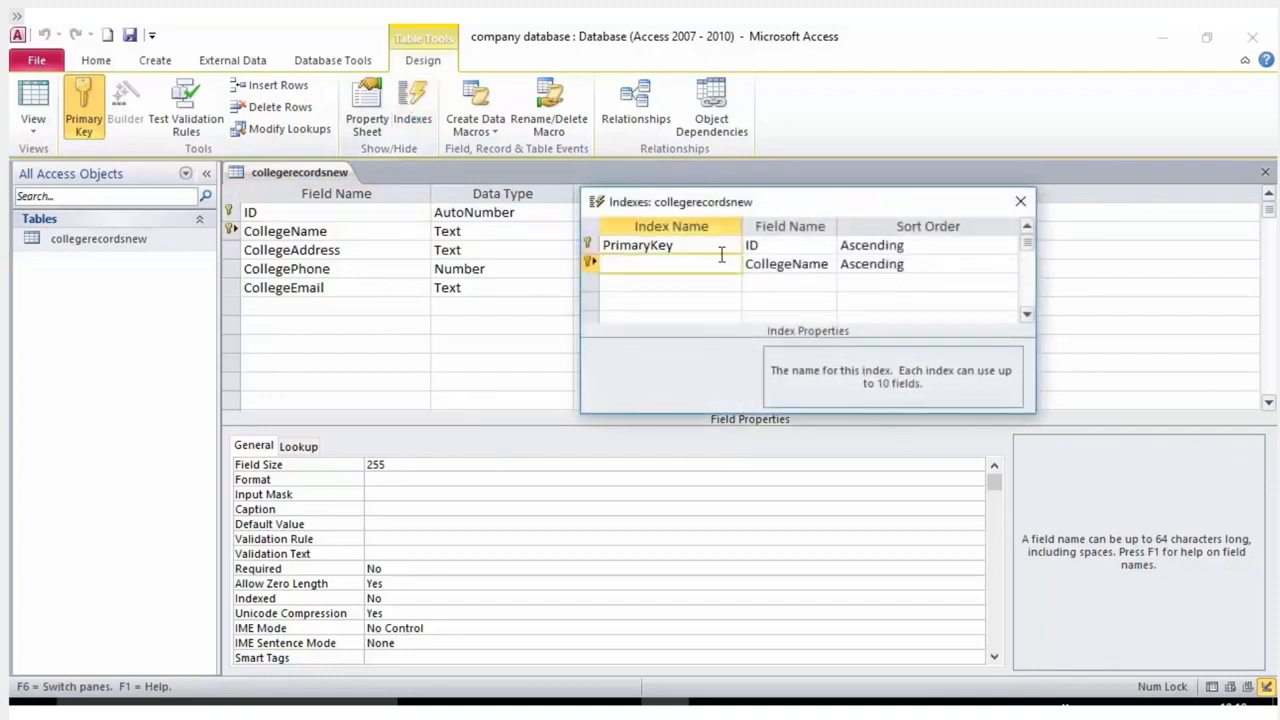
{"action": "left_click_drag", "start_coordinate": [837, 227], "coordinate": [853, 227]}
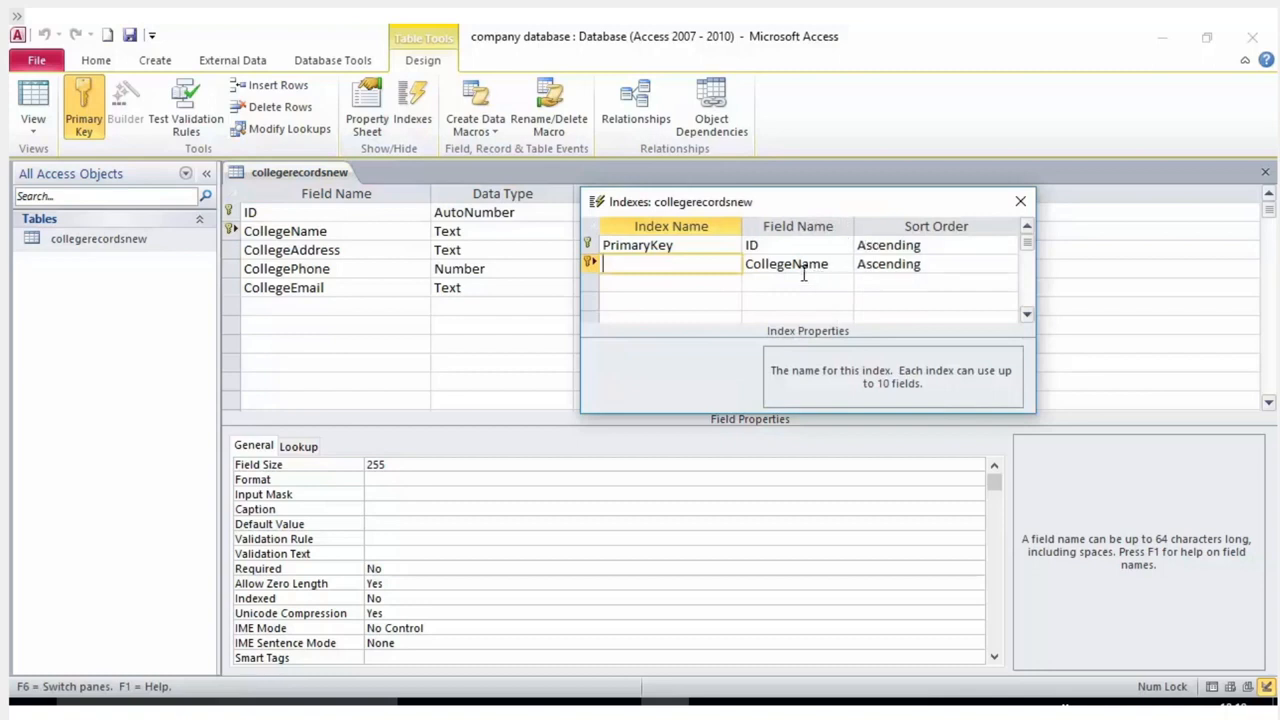
{"action": "left_click", "coordinate": [800, 245]}
{"action": "left_click", "coordinate": [800, 263]}
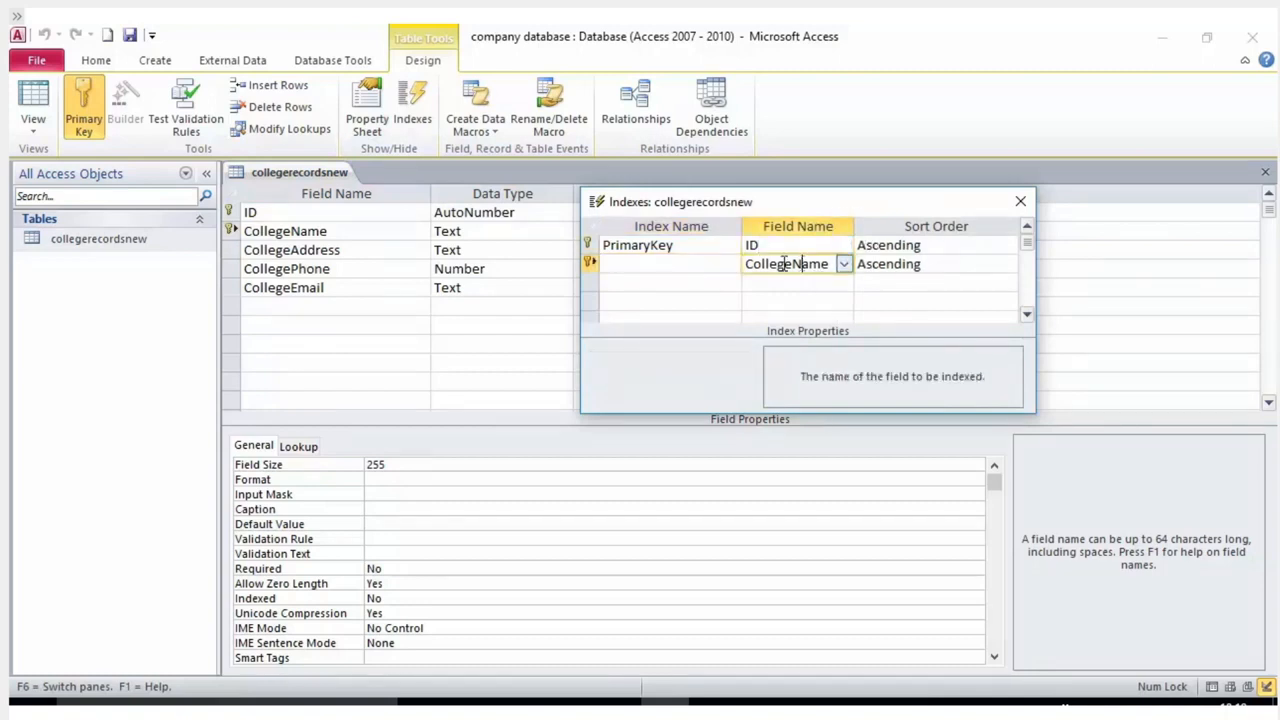
{"action": "left_click", "coordinate": [691, 263]}
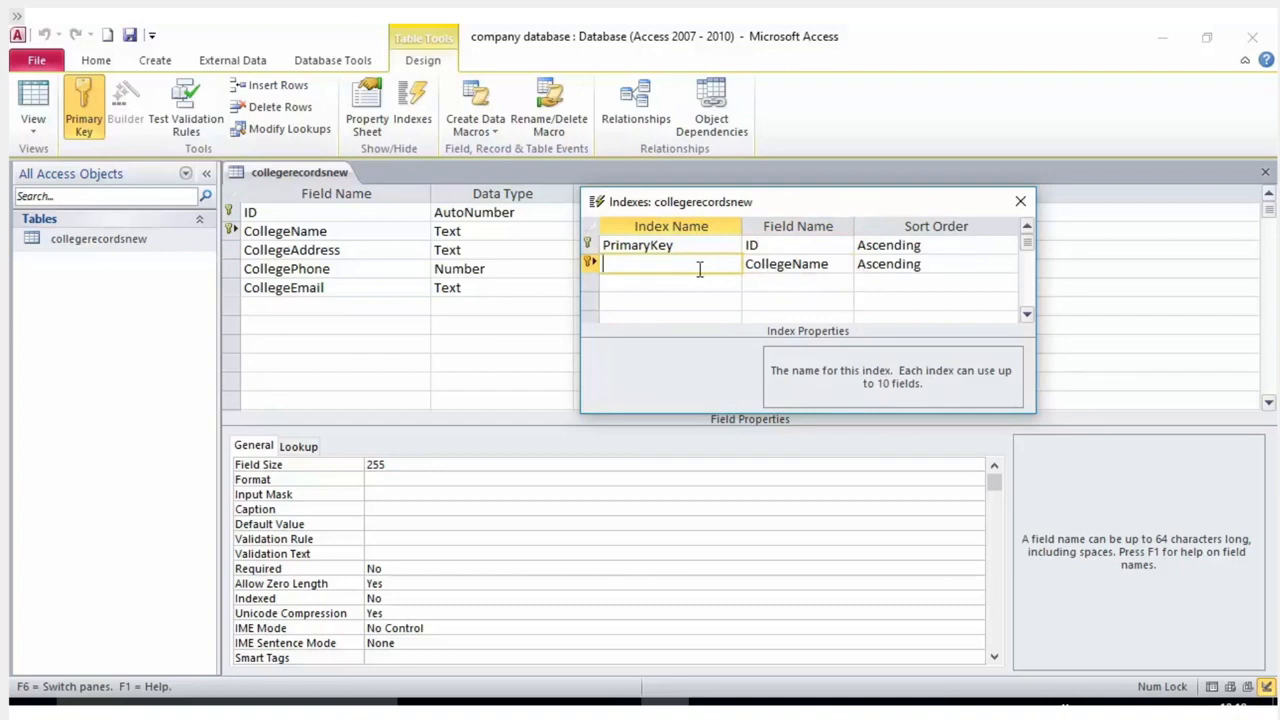
{"action": "left_click", "coordinate": [803, 245]}
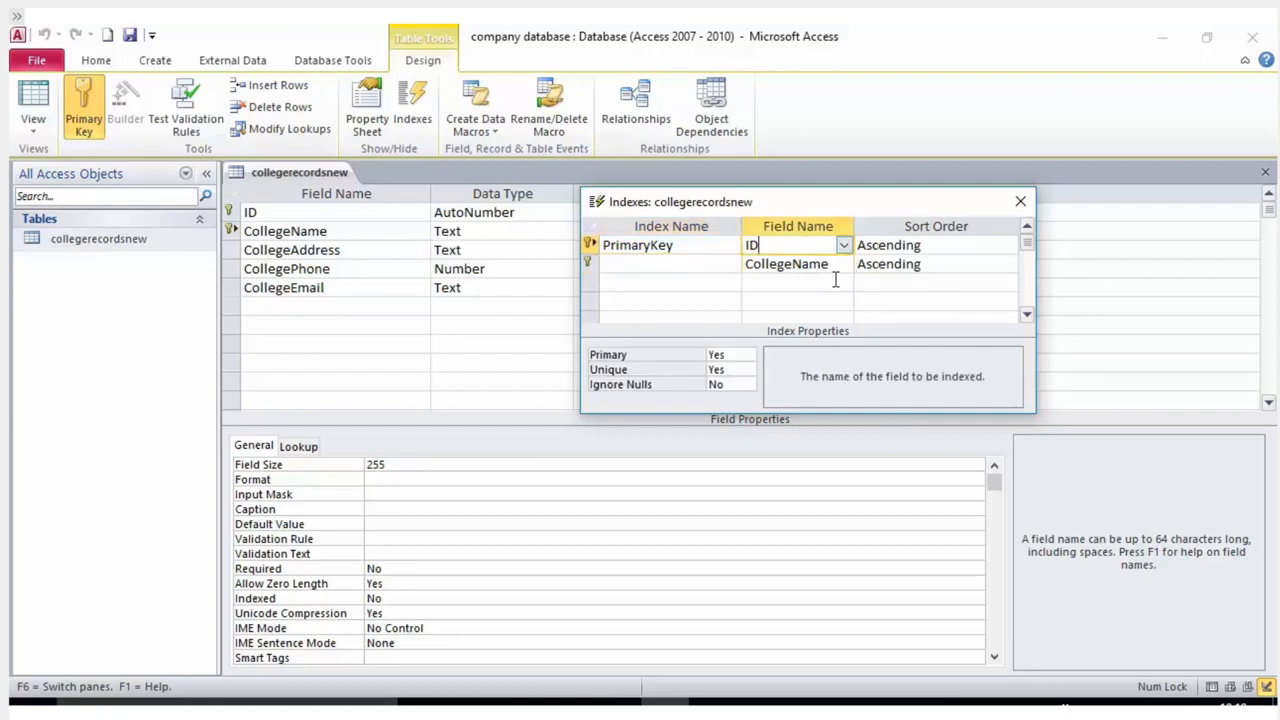
Add a third index row using CollegeName, restoring it after an invalid-entry warning.
{"action": "double_click", "coordinate": [837, 279]}
{"action": "left_click", "coordinate": [845, 299]}
{"action": "left_click", "coordinate": [842, 283]}
{"action": "left_click", "coordinate": [842, 285]}
{"action": "left_click", "coordinate": [819, 280]}
{"action": "double_click", "coordinate": [805, 281]}
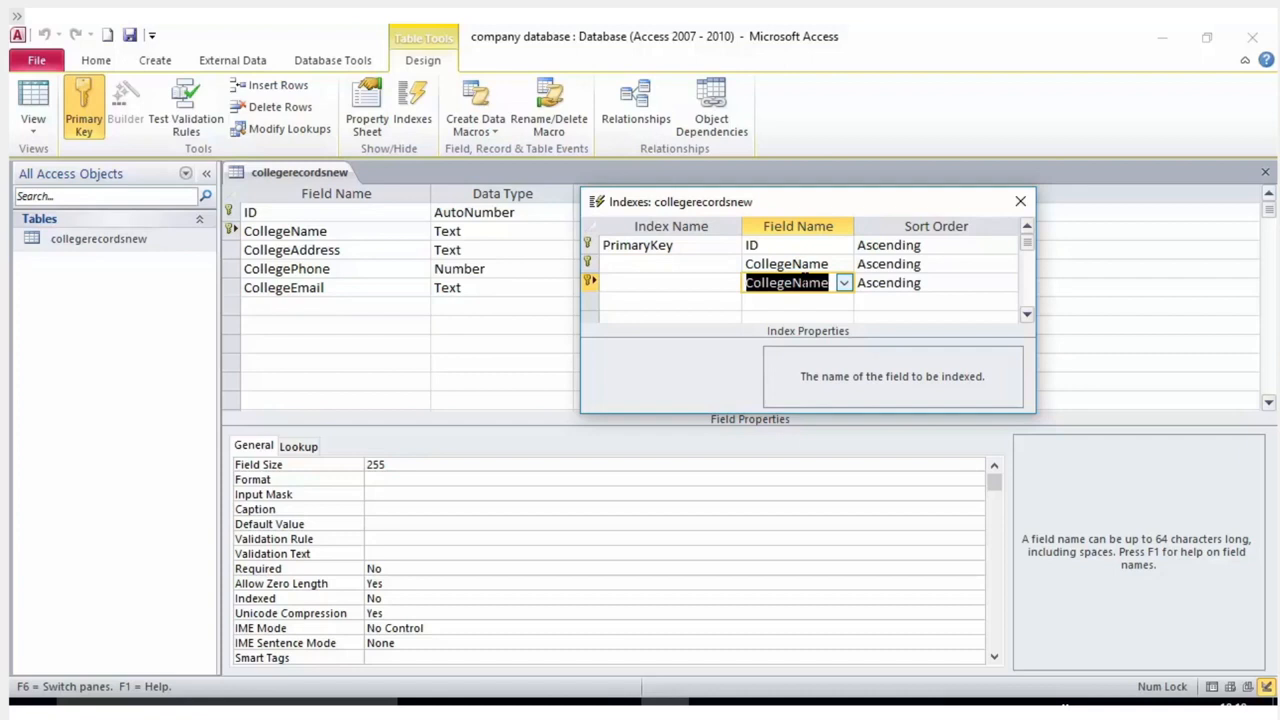
{"action": "key", "text": "Delete"}
{"action": "left_click", "coordinate": [760, 300]}
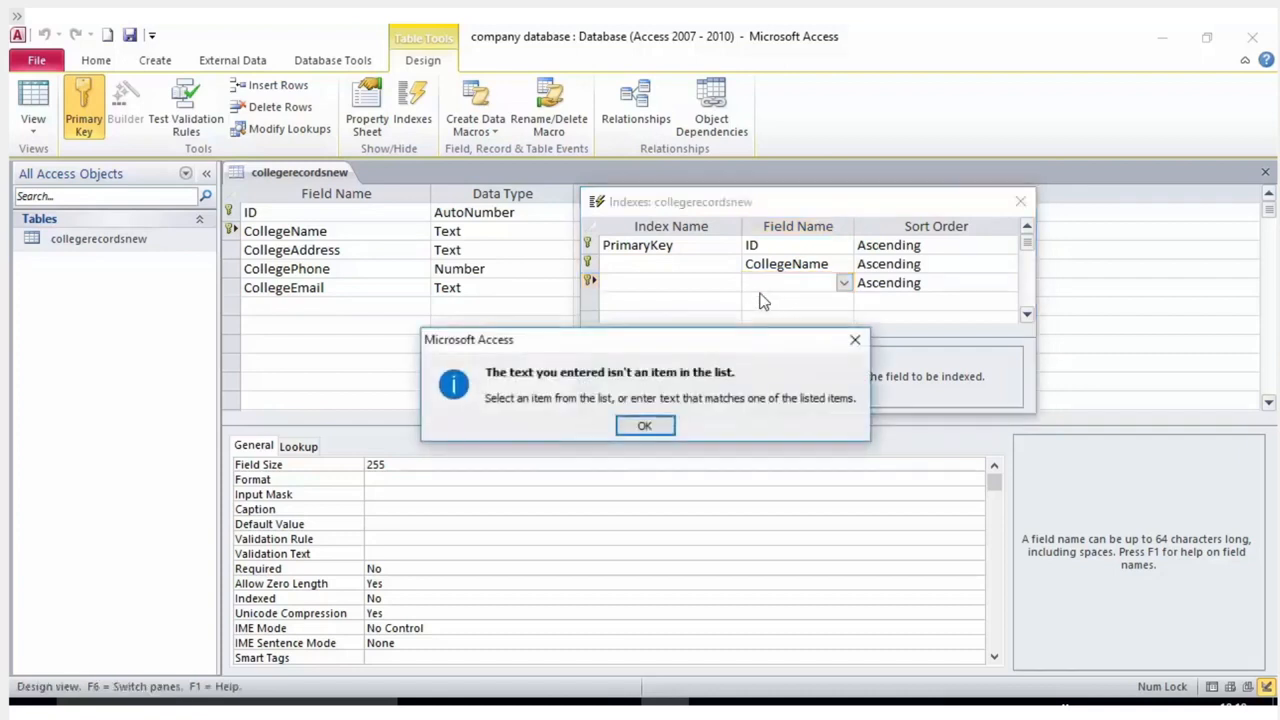
{"action": "left_click", "coordinate": [855, 340]}
{"action": "left_click", "coordinate": [718, 281]}
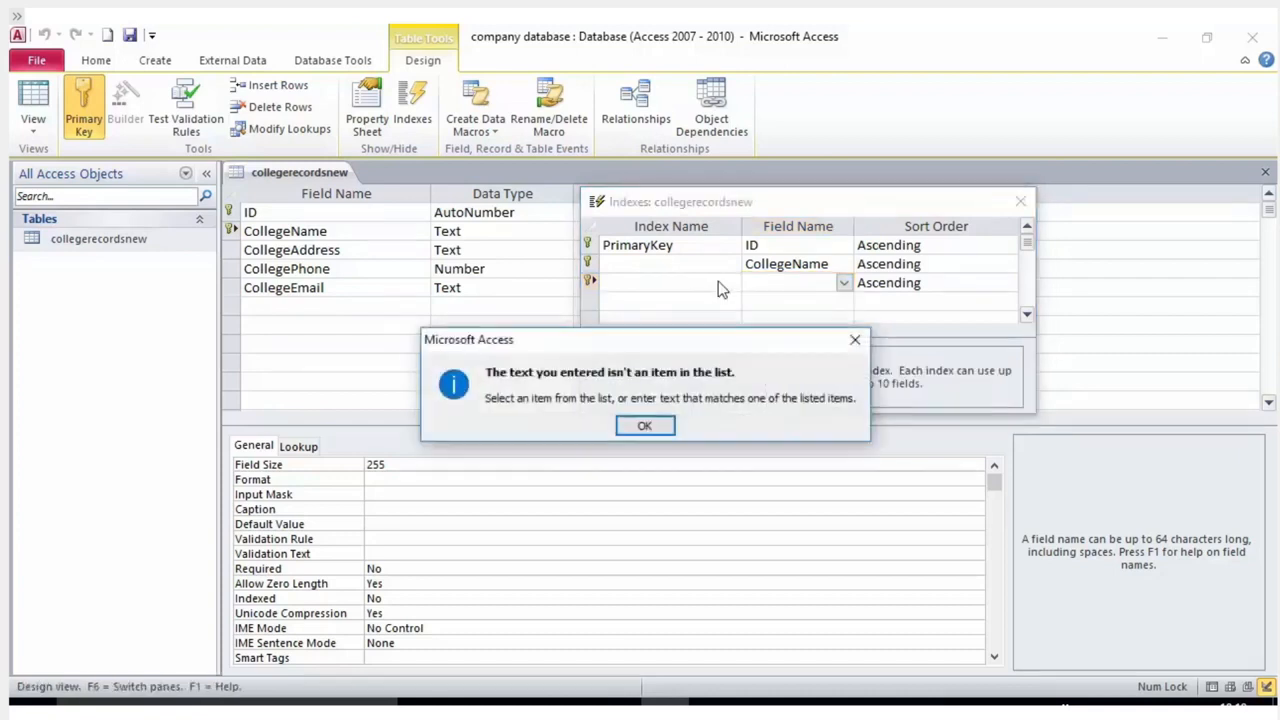
{"action": "left_click", "coordinate": [855, 340]}
{"action": "left_click", "coordinate": [790, 318]}
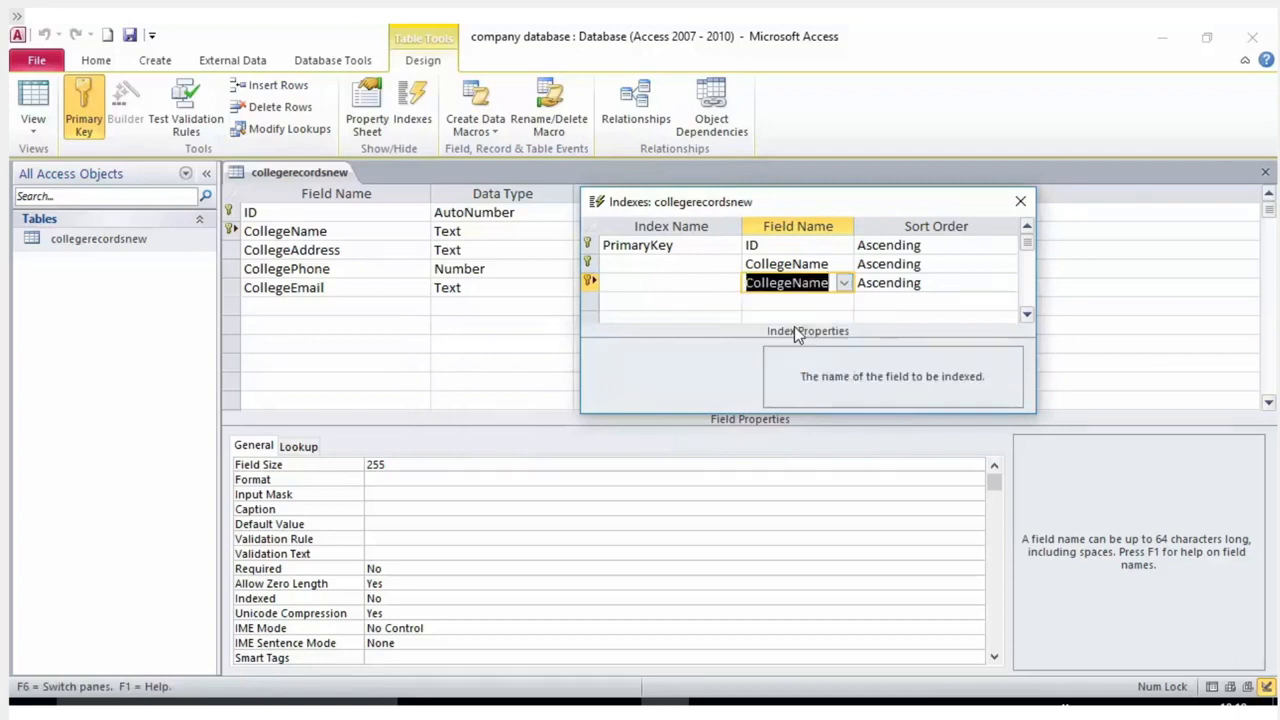
Select the second index's CollegeName entry and place the caret in its index name.
{"action": "left_click", "coordinate": [802, 264]}
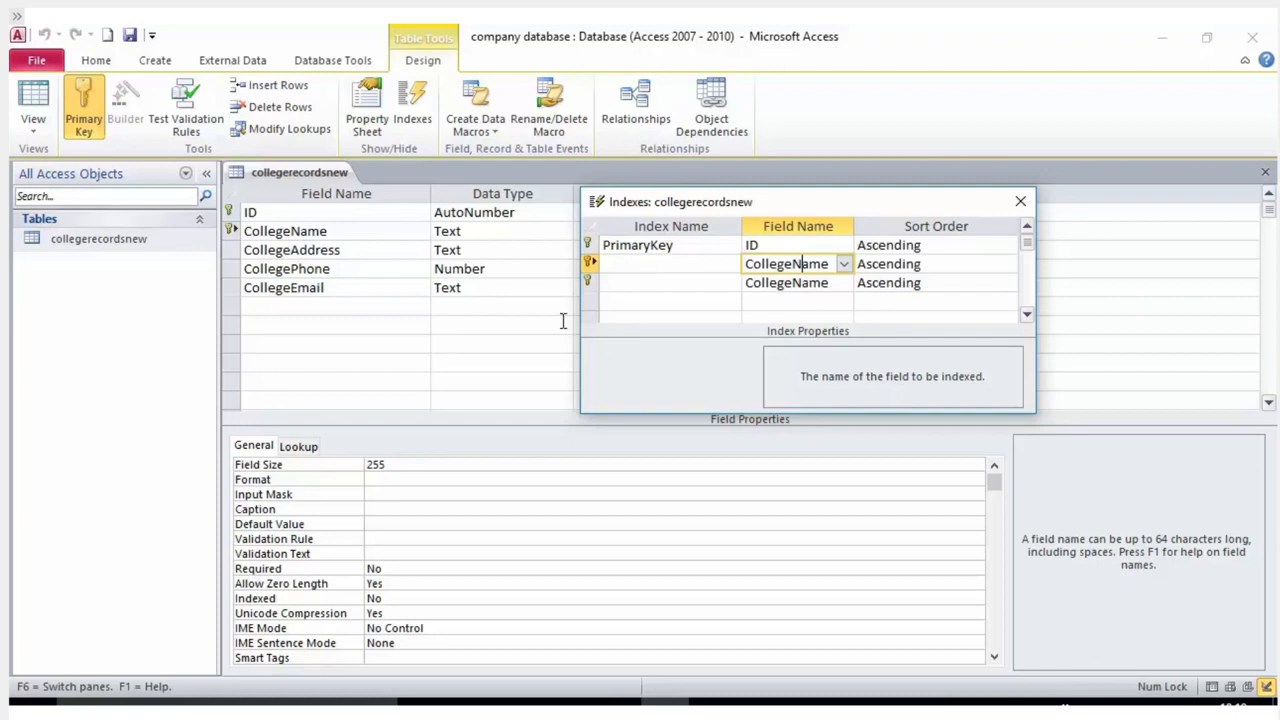
{"action": "scroll", "coordinate": [663, 279], "scroll_direction": "down", "scroll_amount": 2}
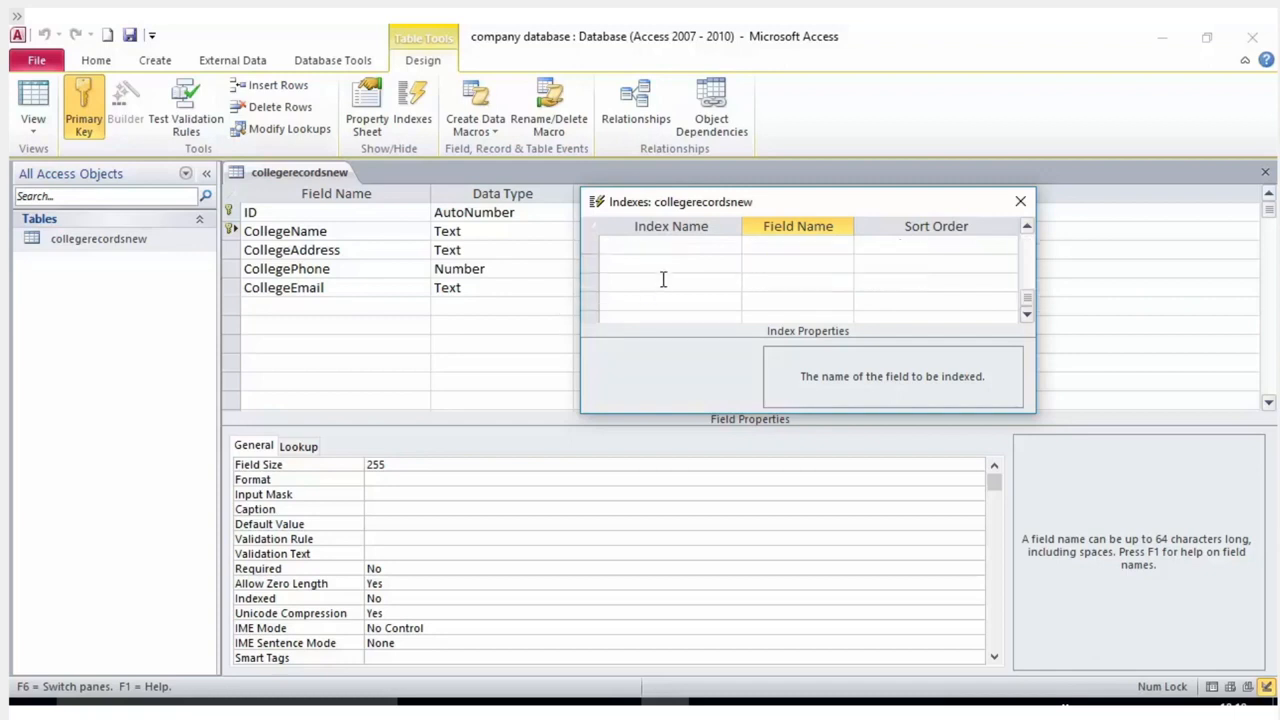
{"action": "scroll", "coordinate": [663, 279], "scroll_direction": "up", "scroll_amount": 2}
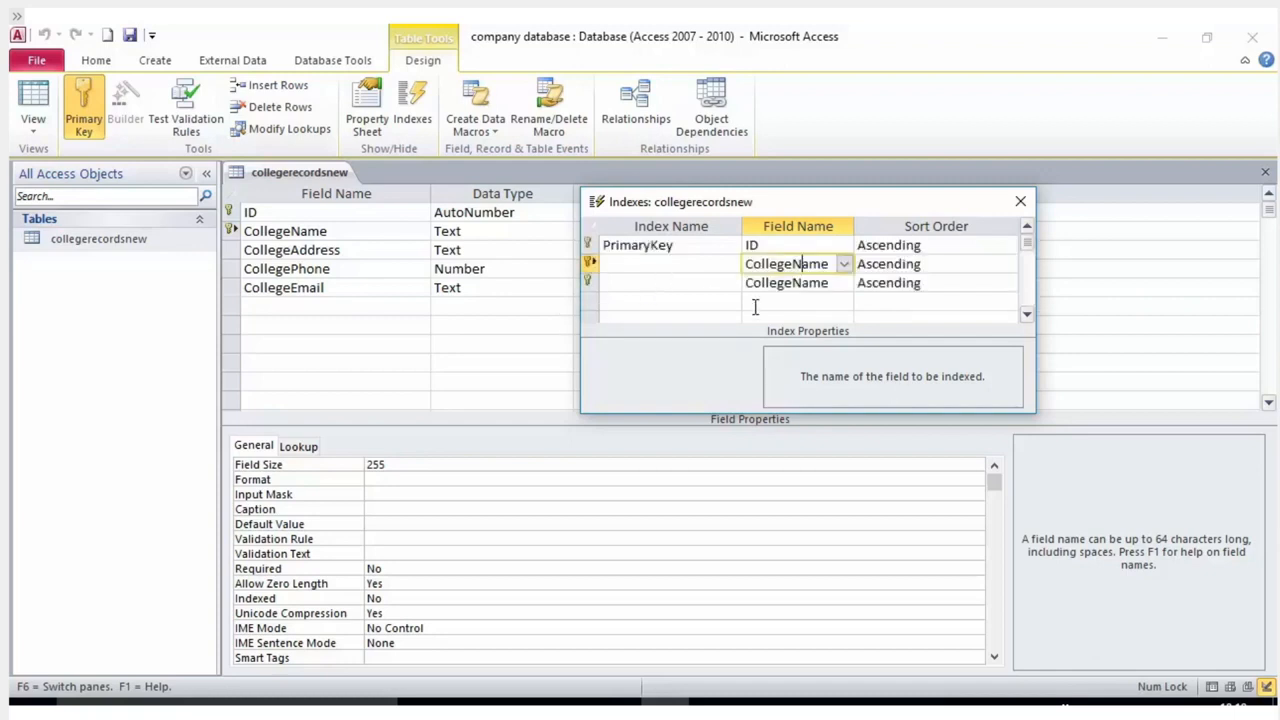
{"action": "scroll", "coordinate": [755, 307], "scroll_direction": "down", "scroll_amount": 2}
{"action": "scroll", "coordinate": [751, 289], "scroll_direction": "up", "scroll_amount": 2}
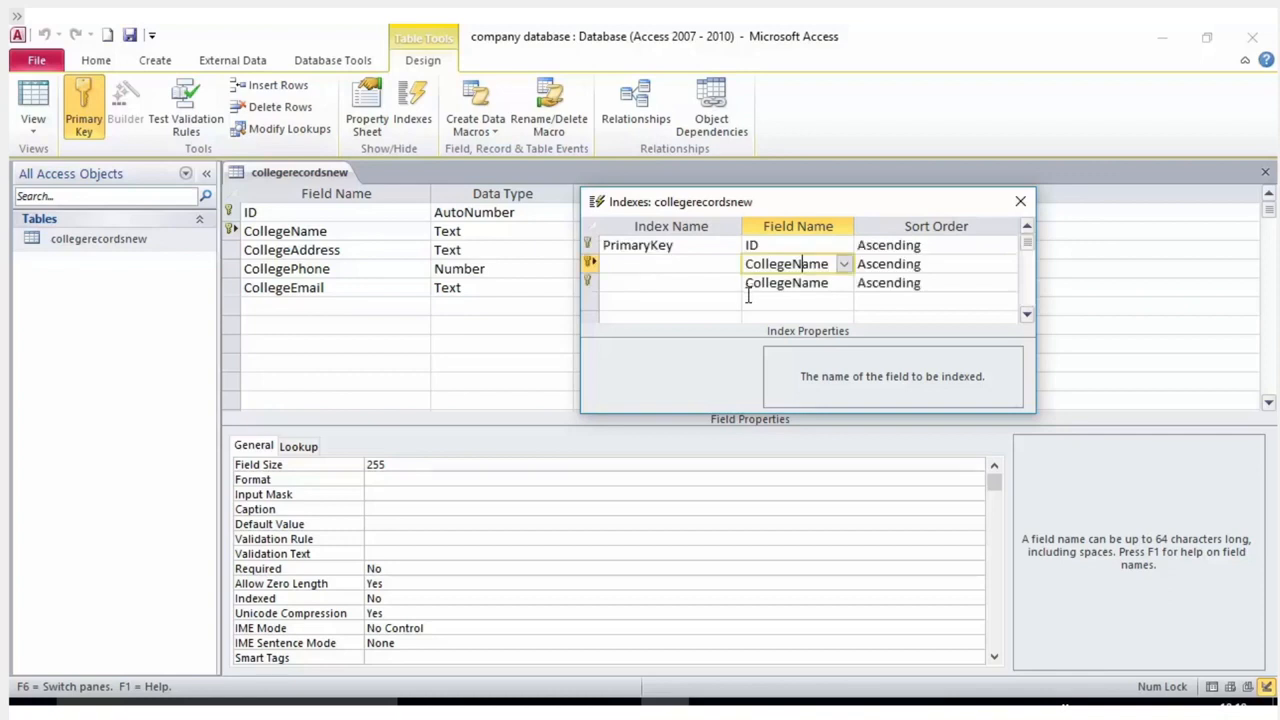
{"action": "left_click", "coordinate": [698, 268]}
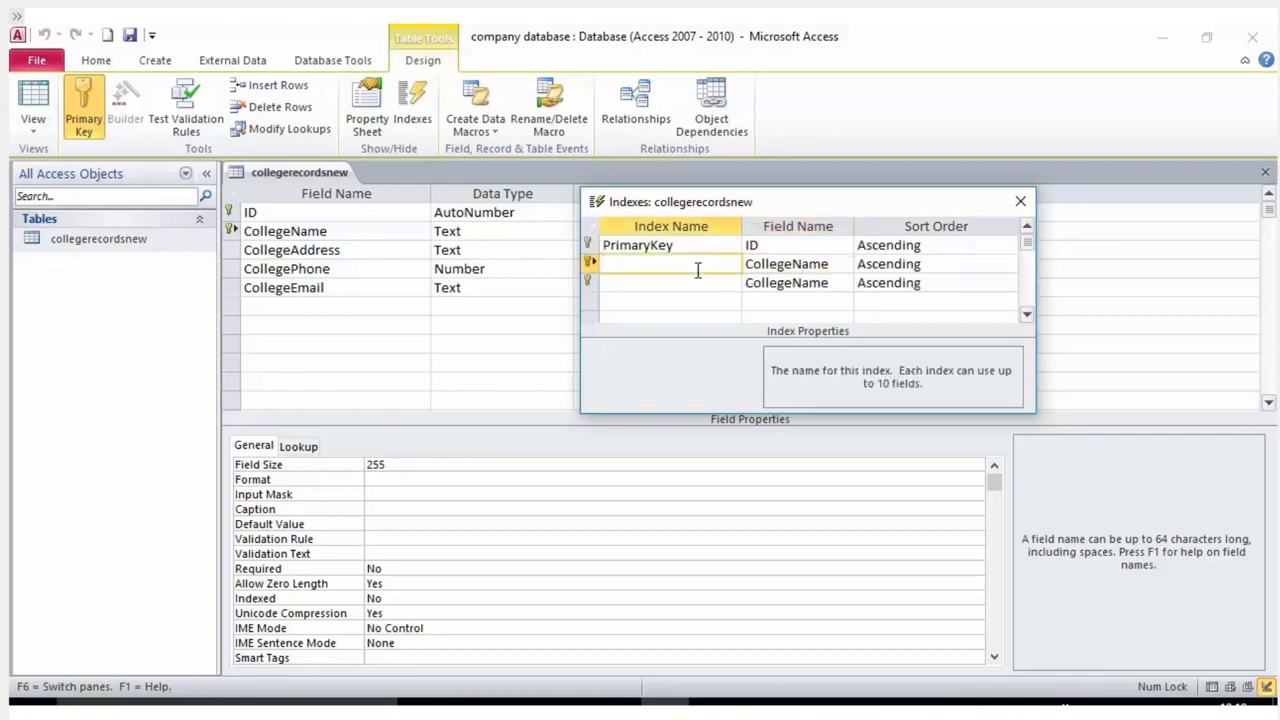
Name index rows 2 and 3 'name' and switch row 3's field to CollegeAddress, Ascending.
{"action": "type", "text": "name"}
{"action": "key", "text": "Down"}
{"action": "type", "text": "name"}
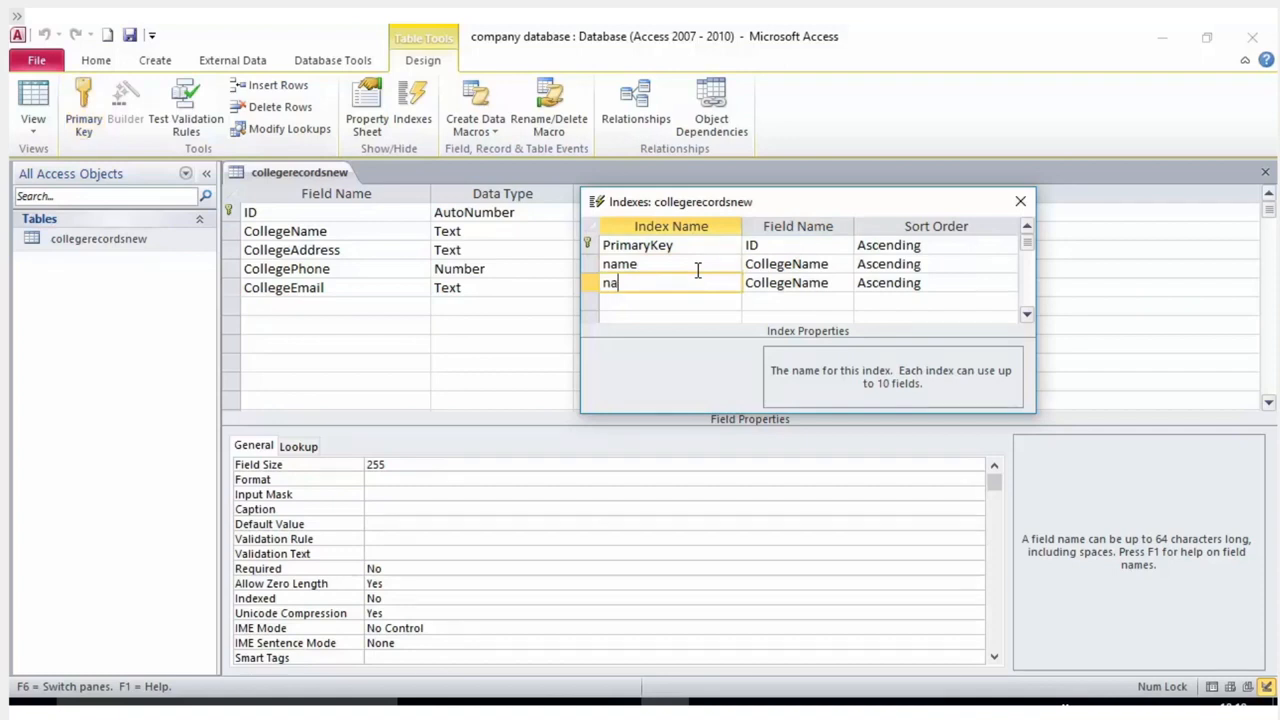
{"action": "left_click", "coordinate": [810, 283]}
{"action": "left_click", "coordinate": [845, 284]}
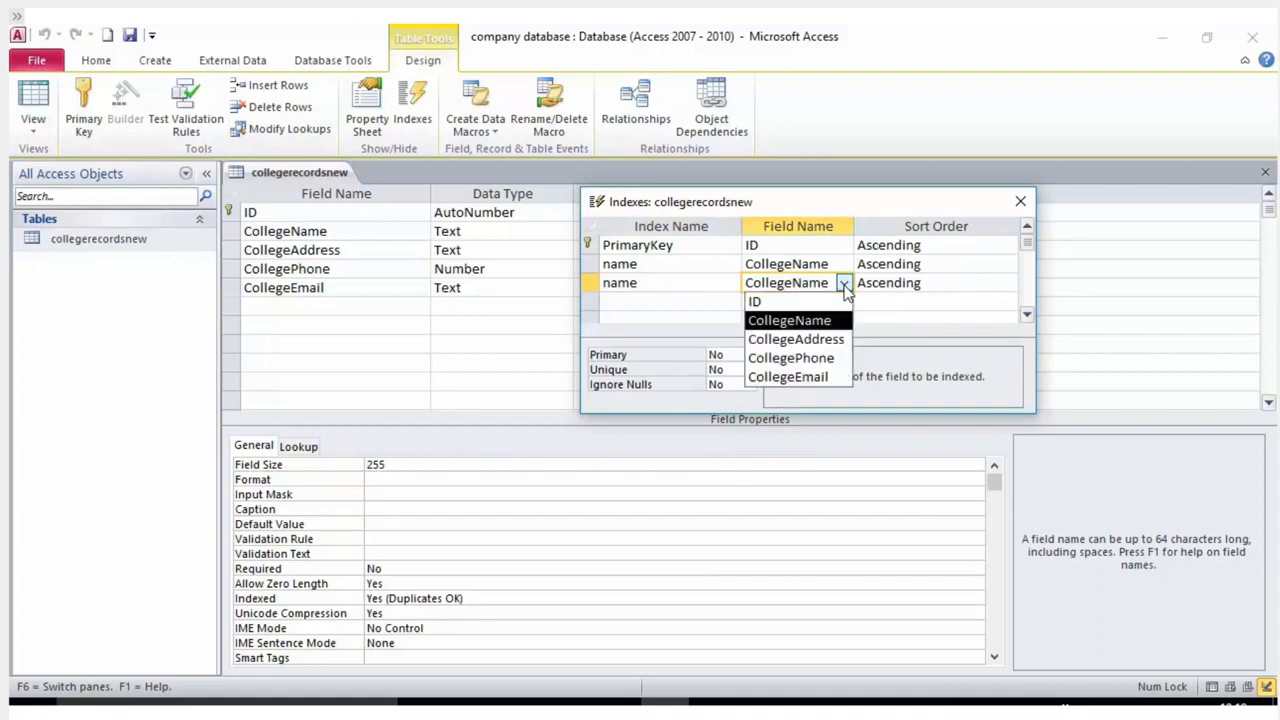
{"action": "left_click", "coordinate": [830, 338]}
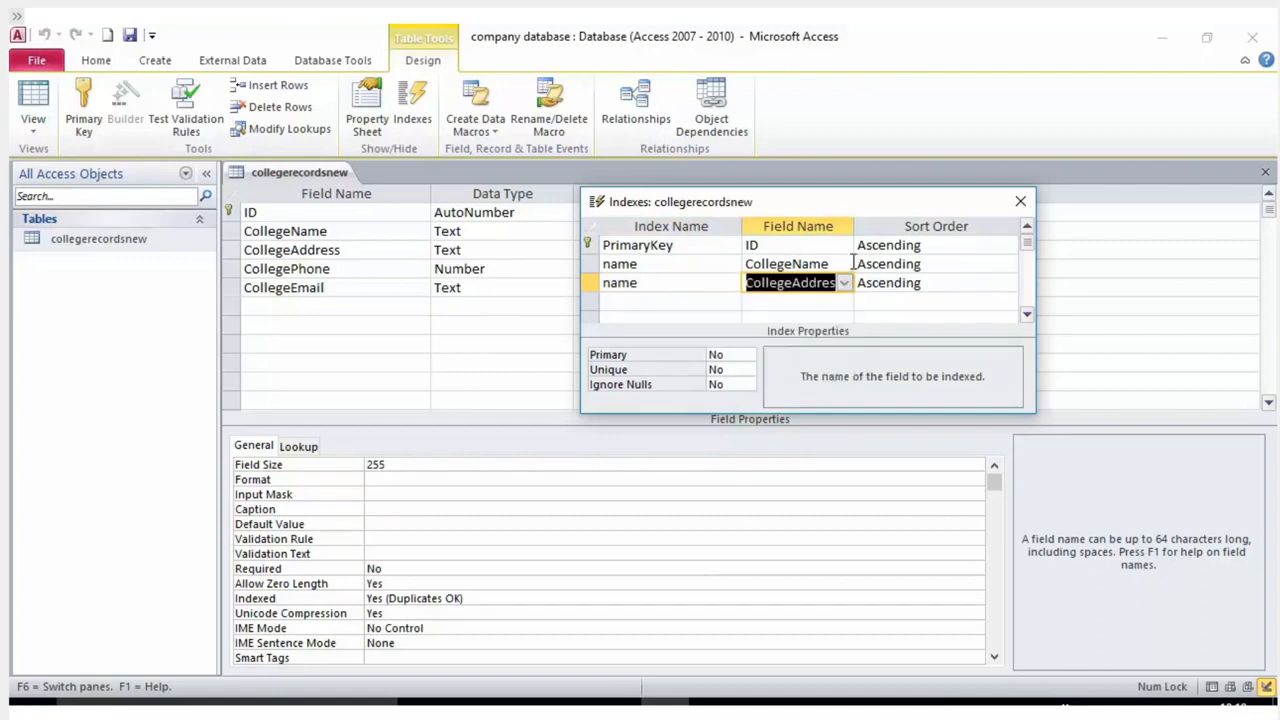
{"action": "left_click", "coordinate": [900, 283]}
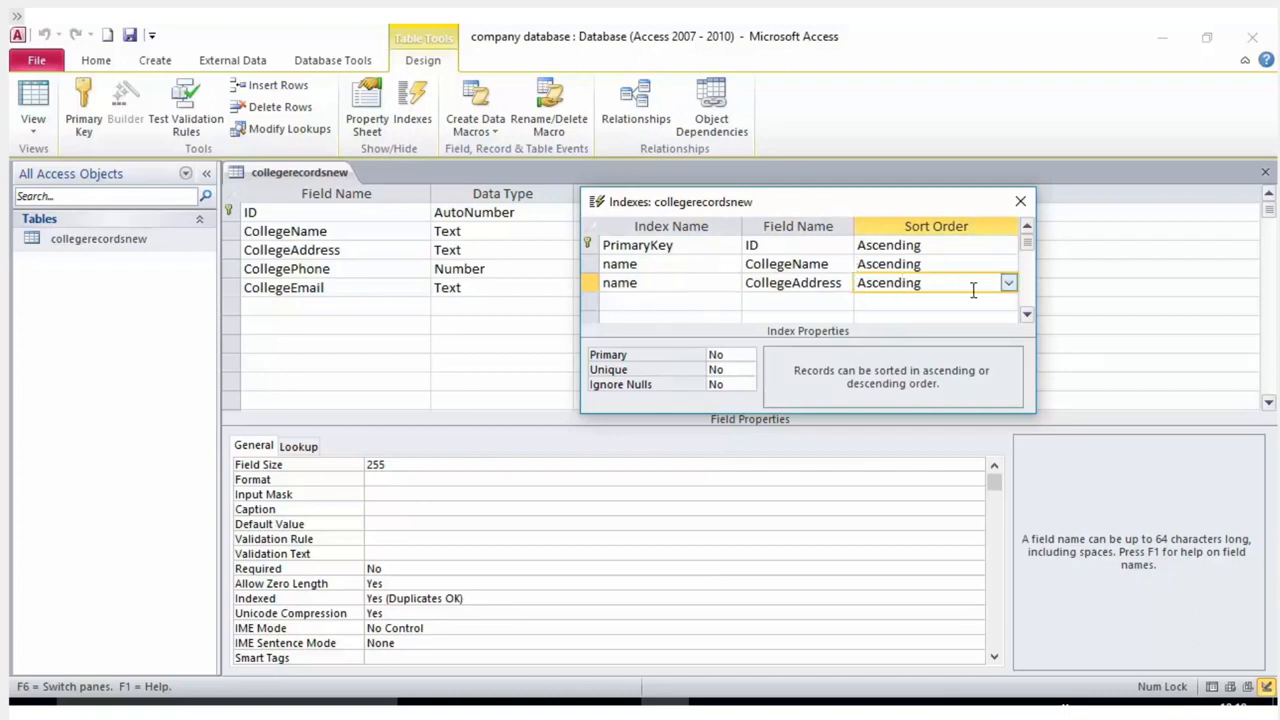
{"action": "left_click_drag", "start_coordinate": [870, 207], "coordinate": [800, 254]}
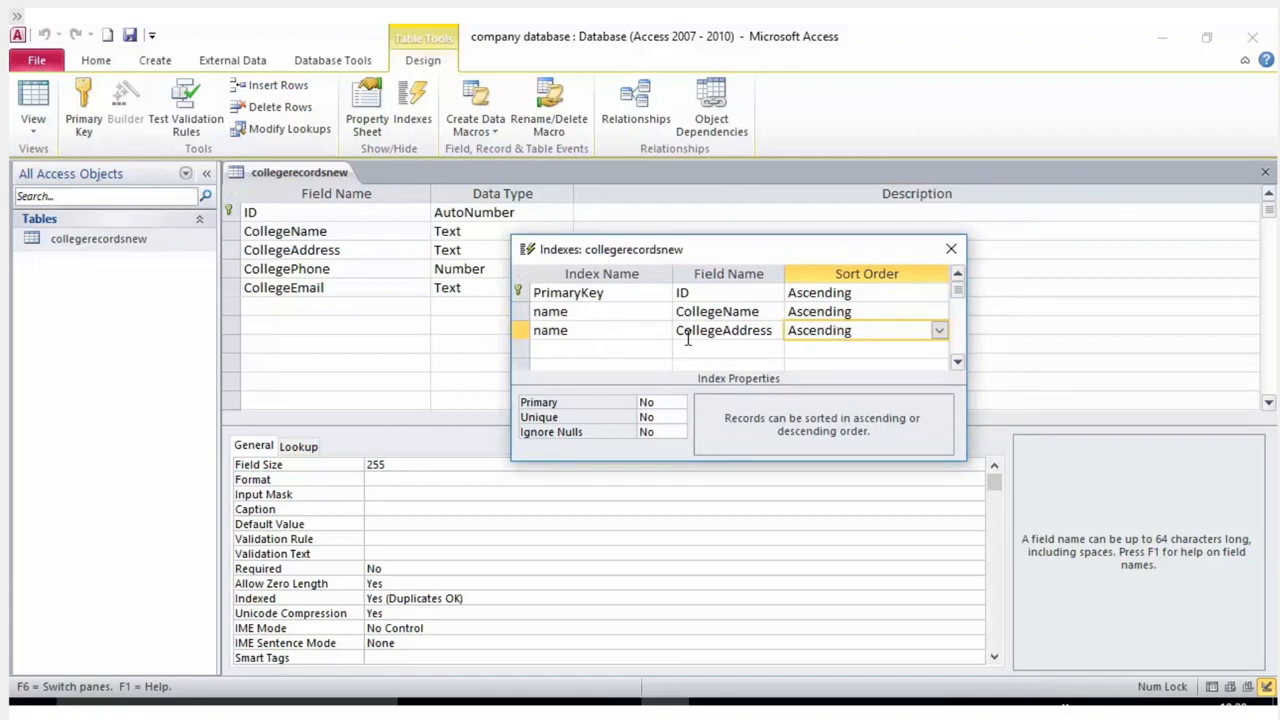
Rename the third index 'name 1' and keep it a non-primary index.
{"action": "left_click", "coordinate": [620, 330]}
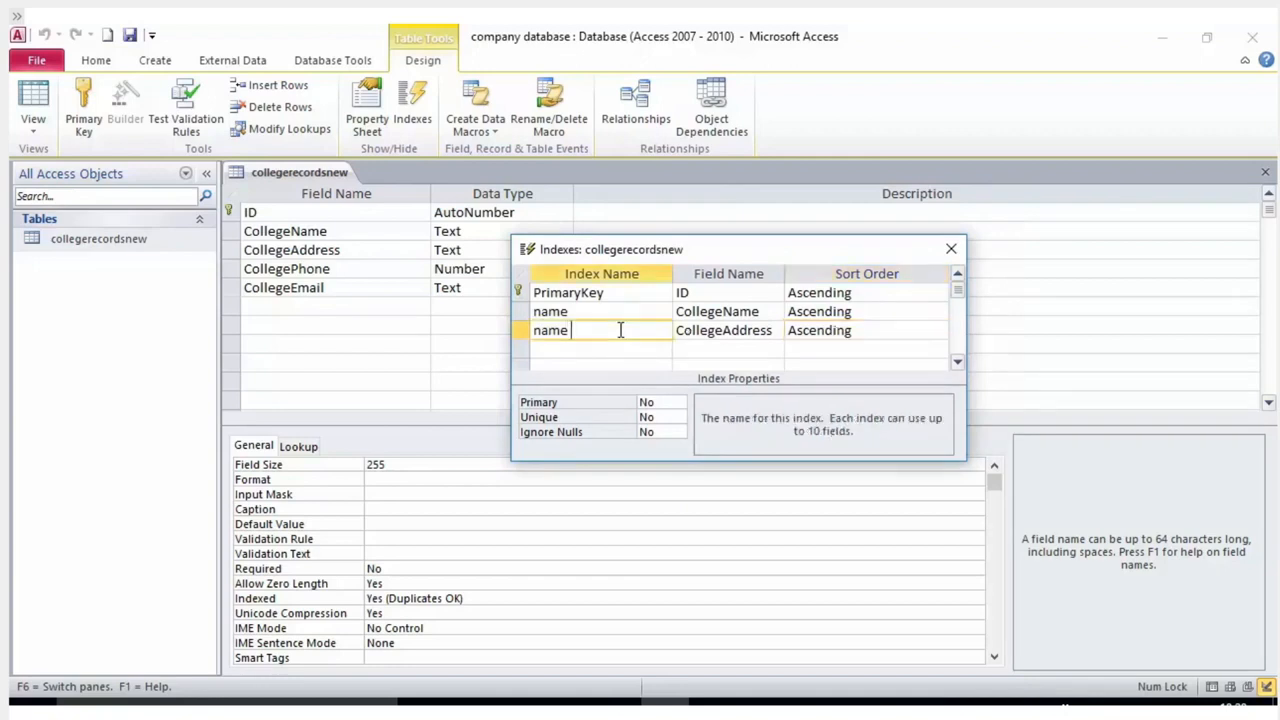
{"action": "type", "text": "1"}
{"action": "left_click", "coordinate": [668, 311]}
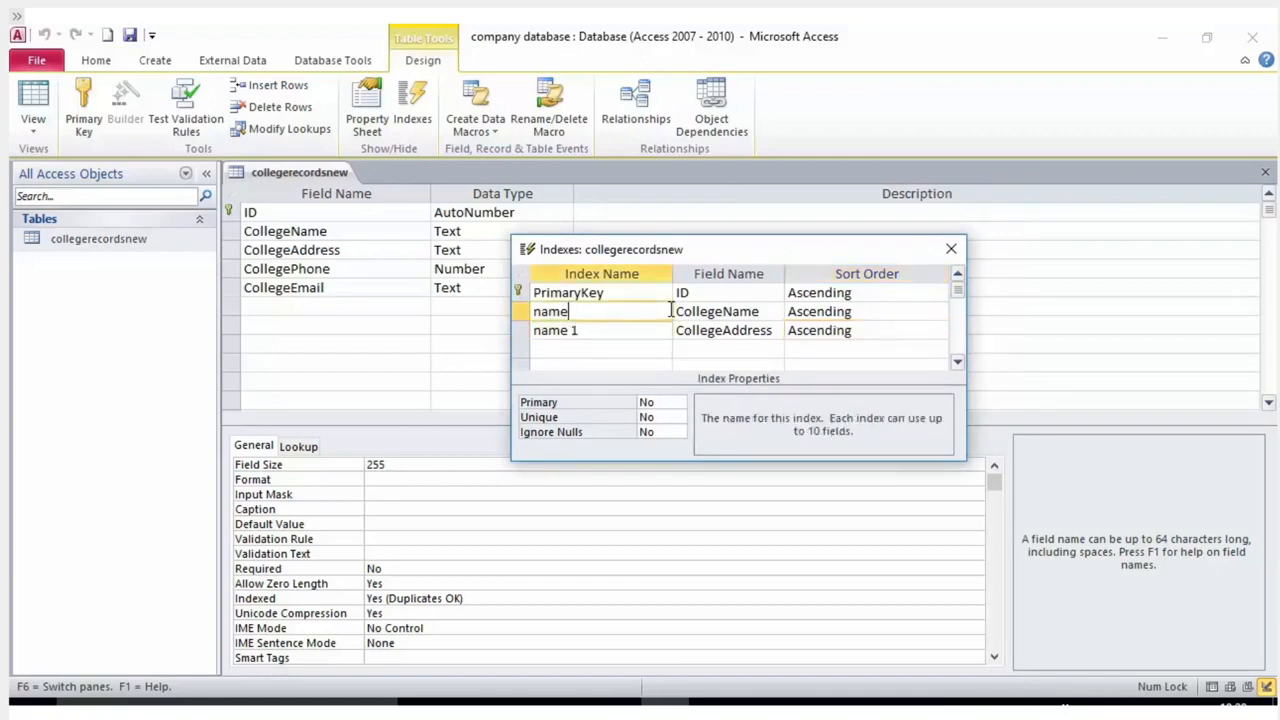
{"action": "left_click", "coordinate": [699, 330]}
{"action": "left_click", "coordinate": [808, 330]}
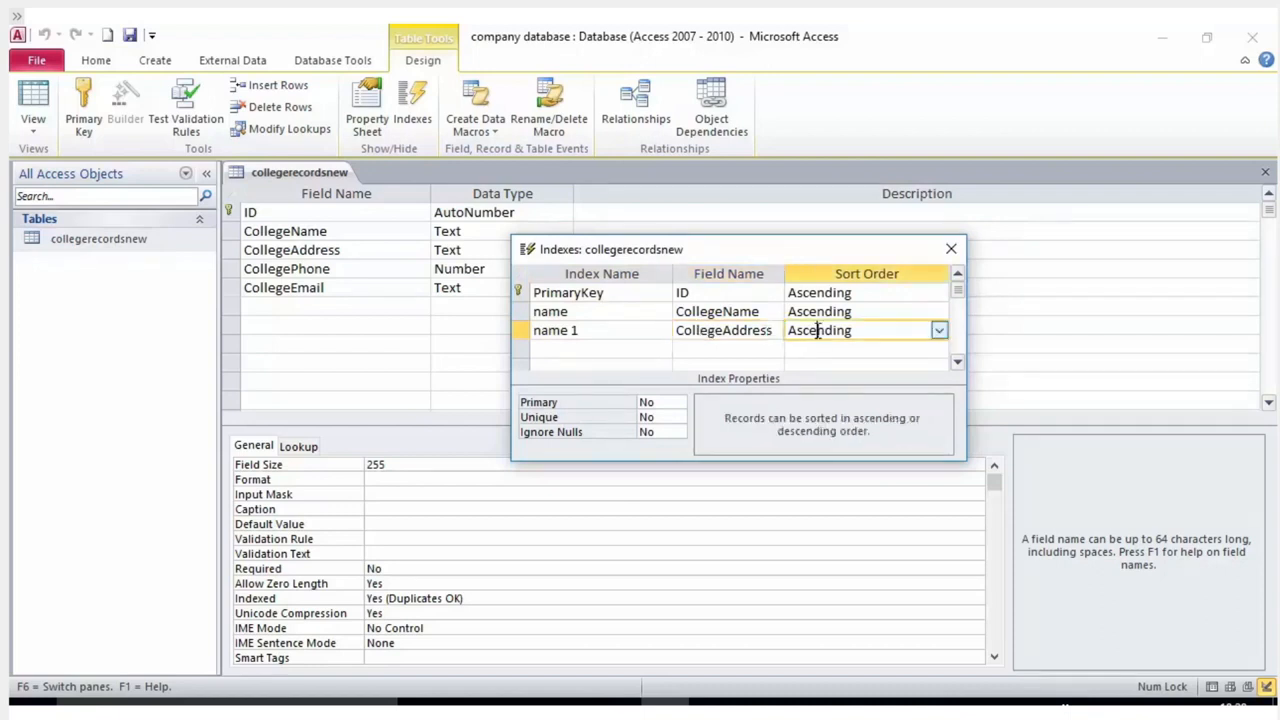
{"action": "left_click", "coordinate": [658, 404]}
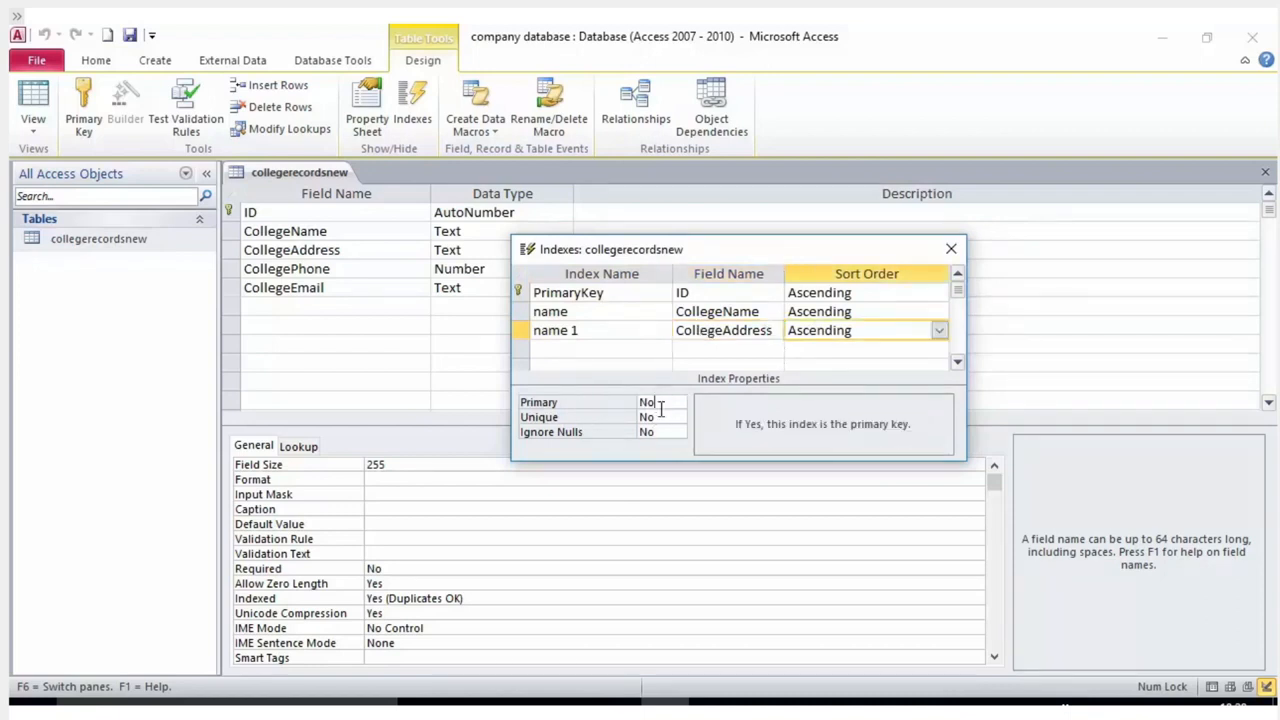
{"action": "left_click", "coordinate": [662, 418]}
{"action": "left_click", "coordinate": [682, 404]}
{"action": "left_click", "coordinate": [684, 405]}
{"action": "left_click", "coordinate": [574, 330]}
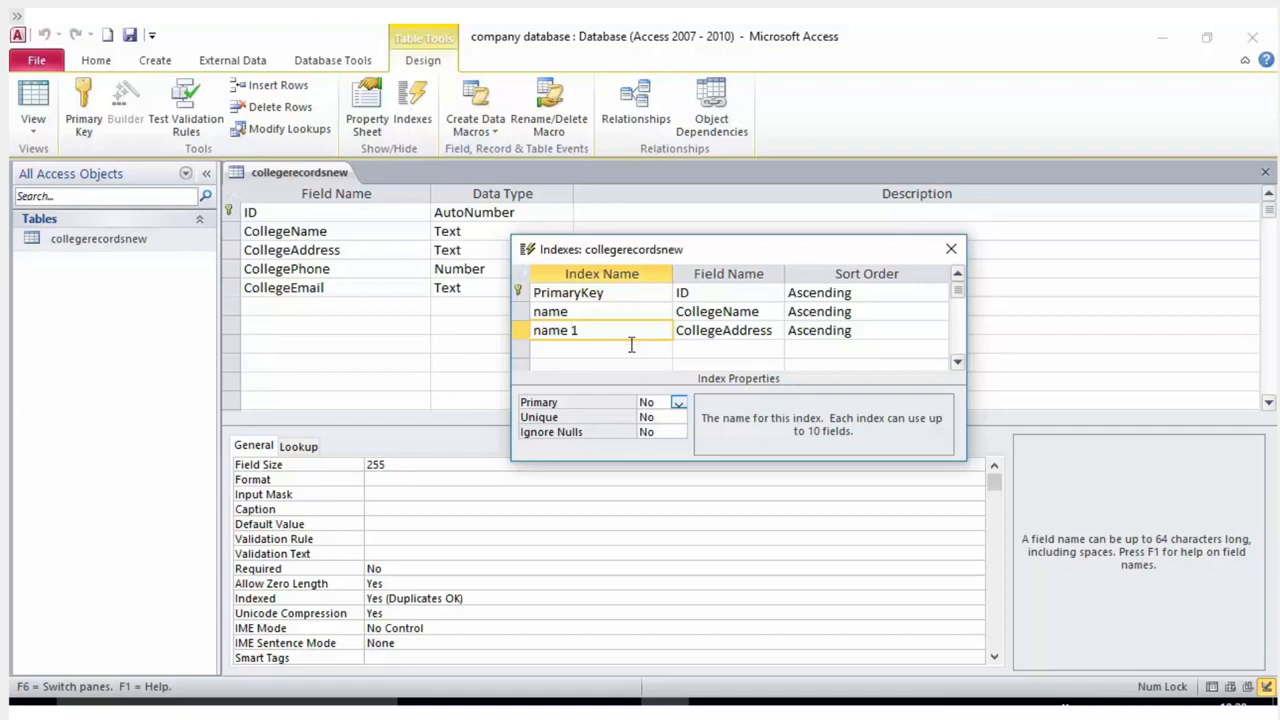
Set the name index's sort order to Descending and save the table design.
{"action": "left_click", "coordinate": [894, 297]}
{"action": "left_click", "coordinate": [911, 313]}
{"action": "left_click", "coordinate": [938, 311]}
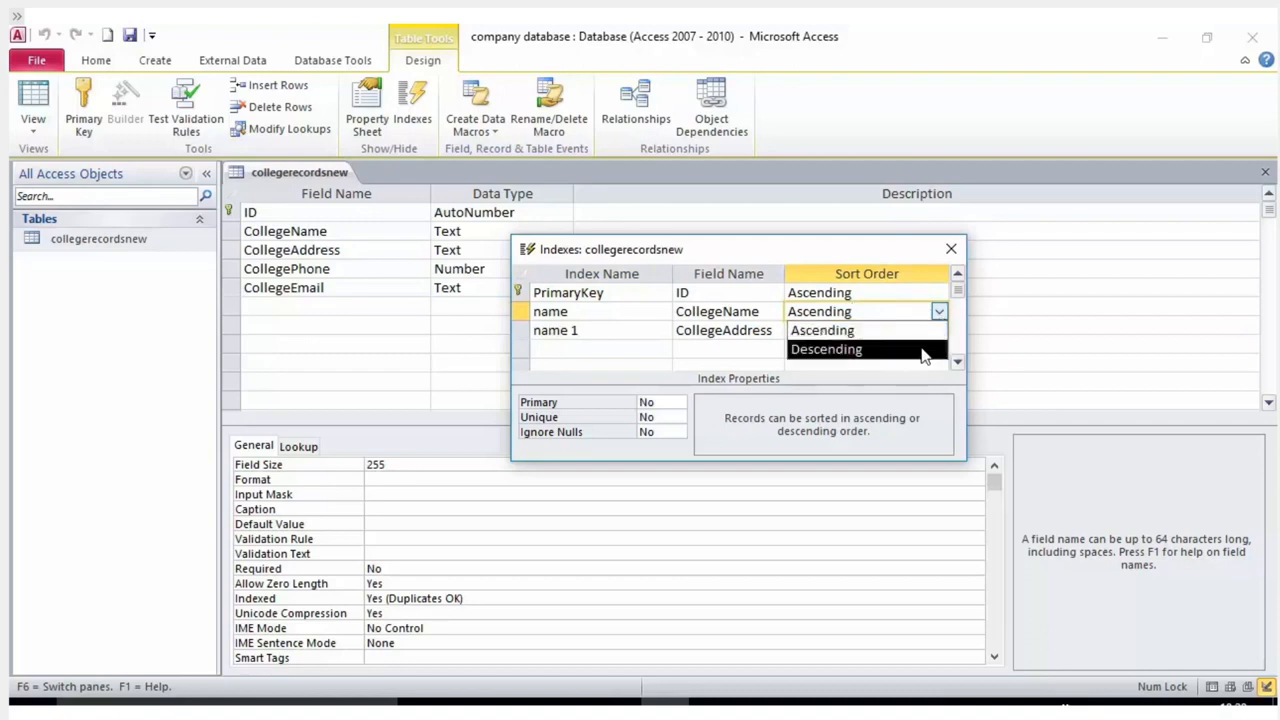
{"action": "left_click", "coordinate": [922, 349]}
{"action": "left_click", "coordinate": [928, 332]}
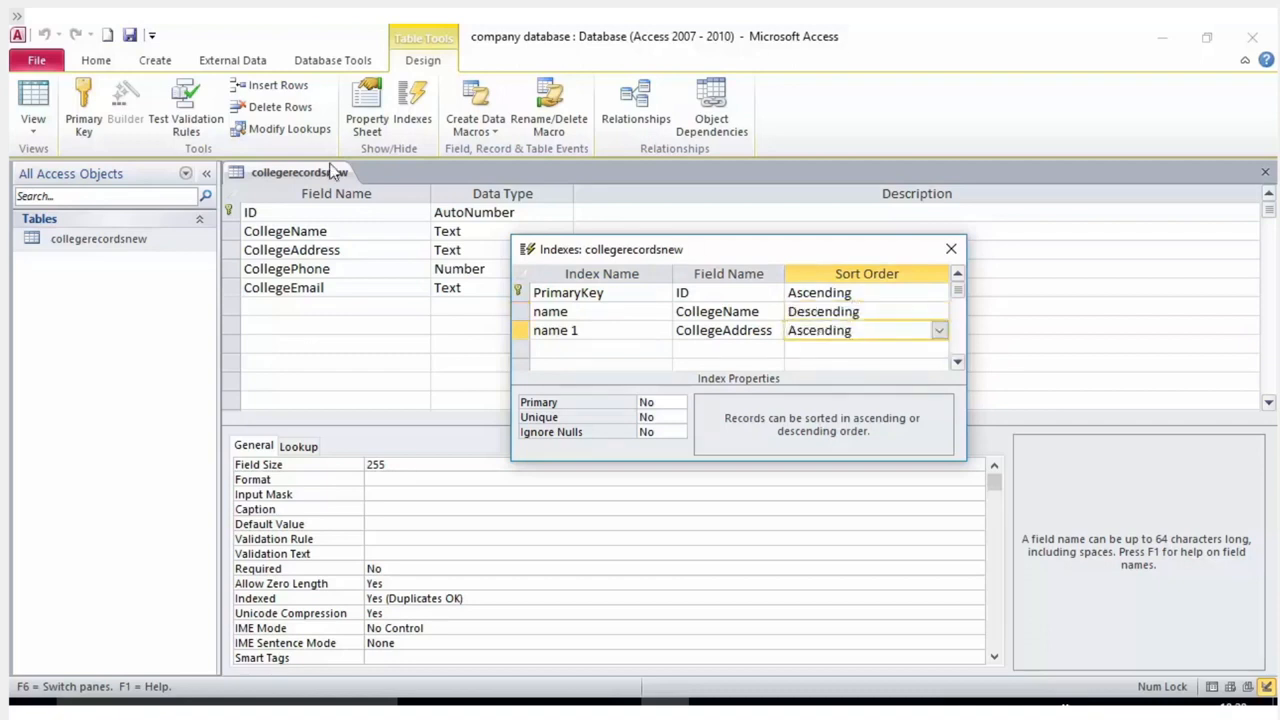
{"action": "left_click", "coordinate": [130, 37]}
{"action": "left_click", "coordinate": [130, 37]}
Close the index list and review the CollegePhone, CollegeName and CollegeAddress field rows.
{"action": "left_click", "coordinate": [951, 248]}
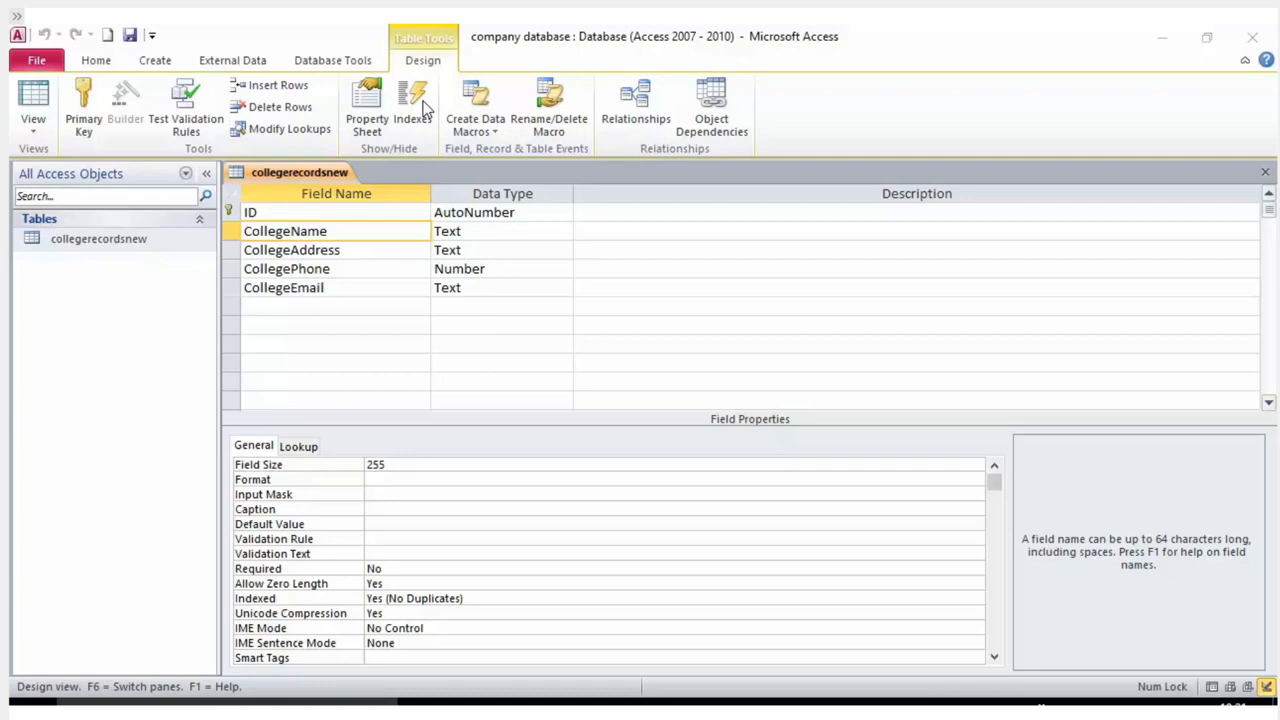
{"action": "left_click", "coordinate": [411, 266]}
{"action": "left_click", "coordinate": [399, 234]}
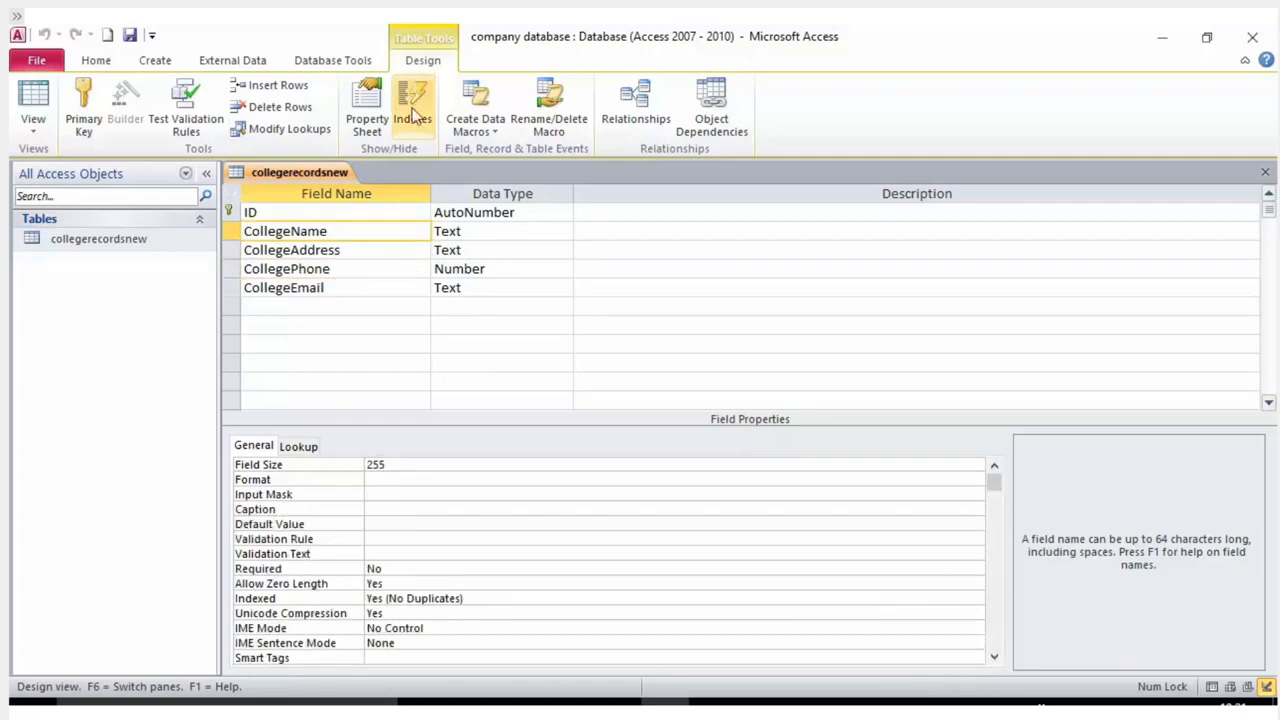
{"action": "left_click", "coordinate": [343, 252]}
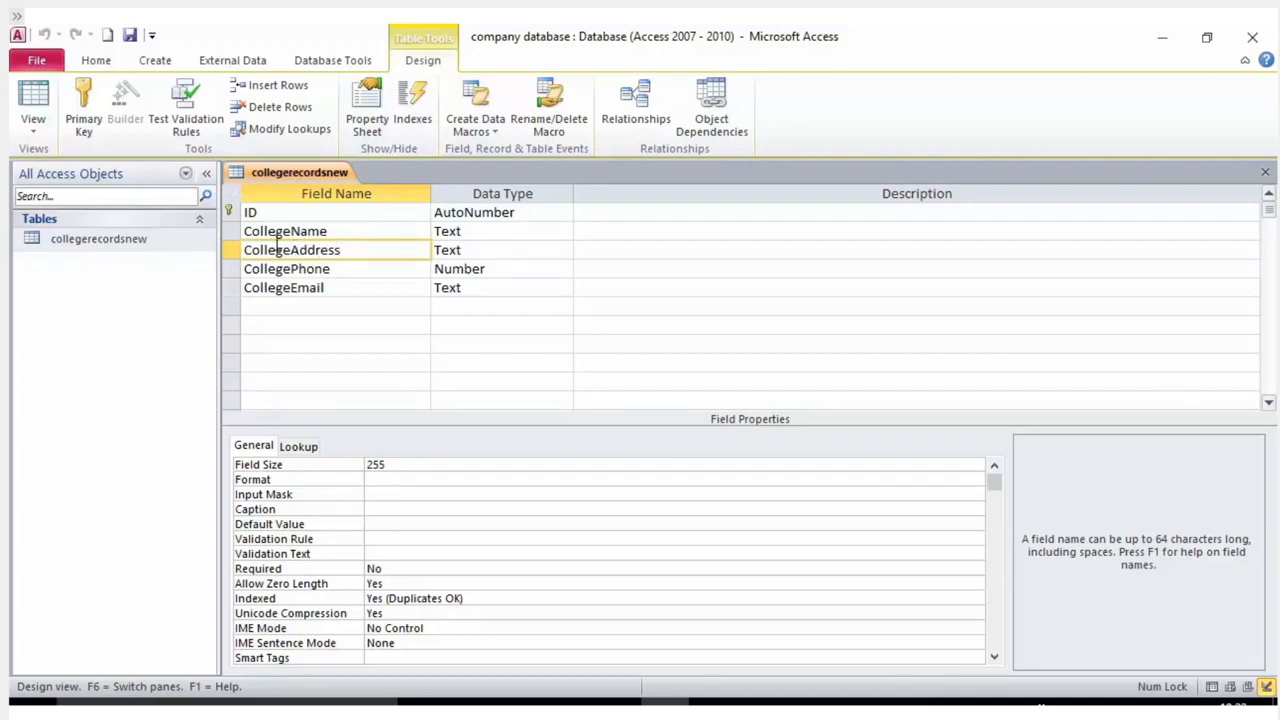
Reopen collegerecordsnew in Design view and bring up its index list.
{"action": "right_click", "coordinate": [100, 239]}
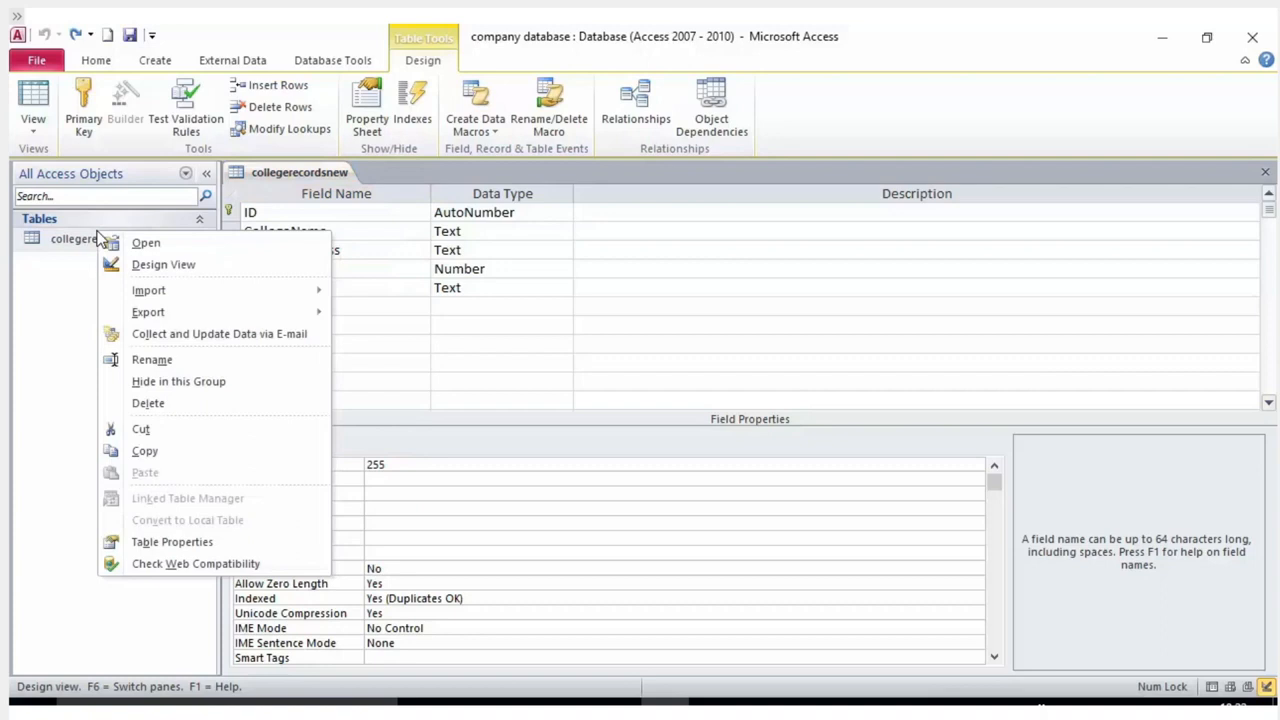
{"action": "left_click", "coordinate": [162, 265]}
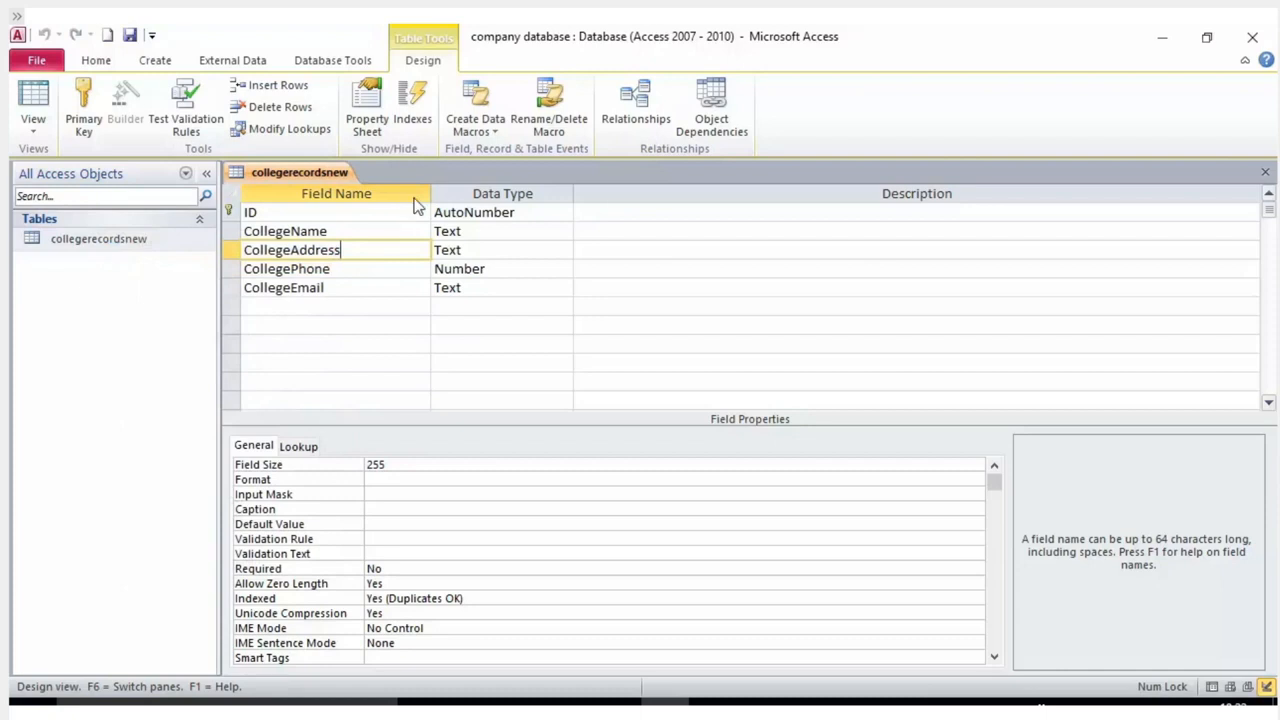
{"action": "left_click", "coordinate": [294, 214]}
{"action": "left_click", "coordinate": [305, 250]}
{"action": "left_click", "coordinate": [313, 287]}
{"action": "left_click", "coordinate": [413, 108]}
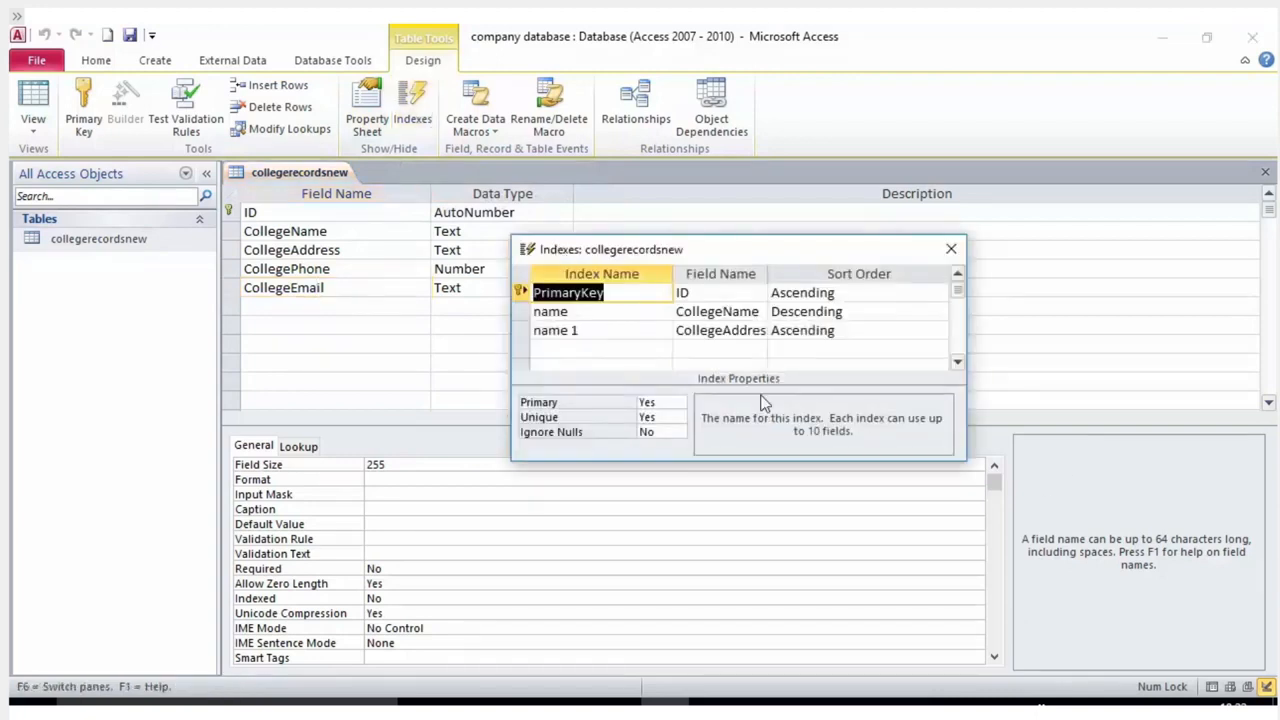
Erase the name 1 index's name, leaving the third row's field as CollegeAddress.
{"action": "left_click", "coordinate": [603, 318]}
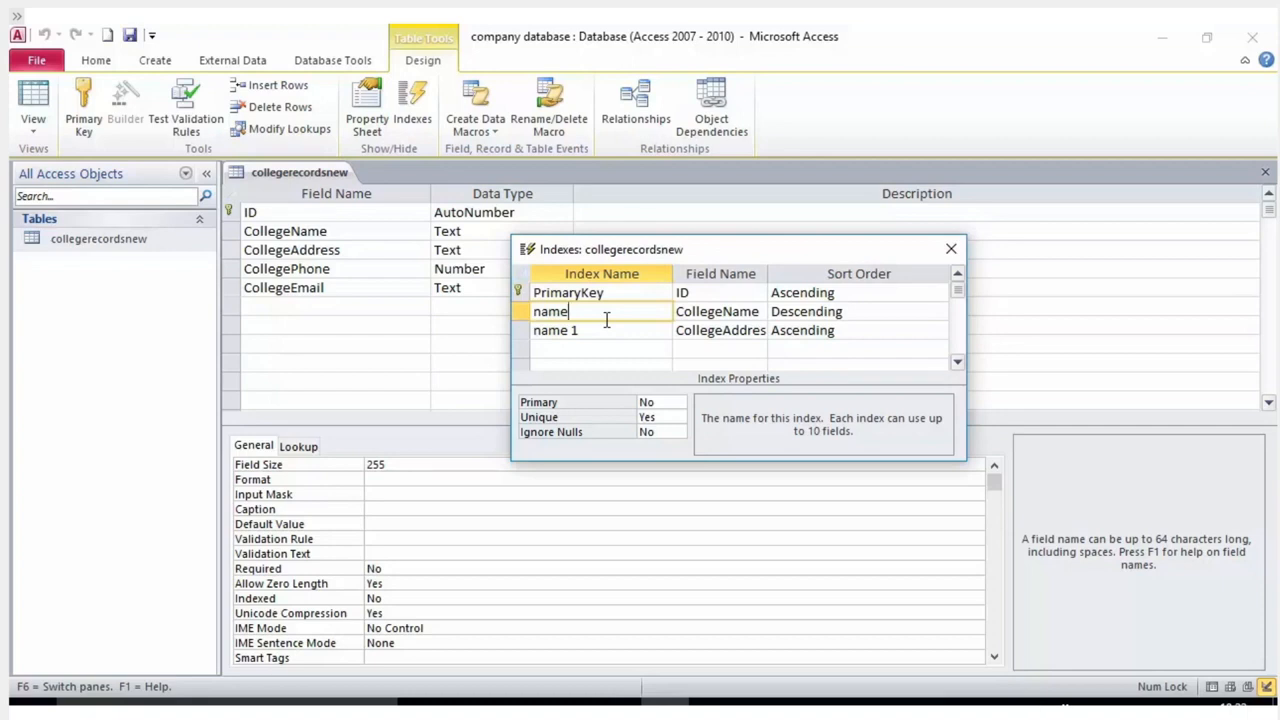
{"action": "left_click", "coordinate": [764, 312]}
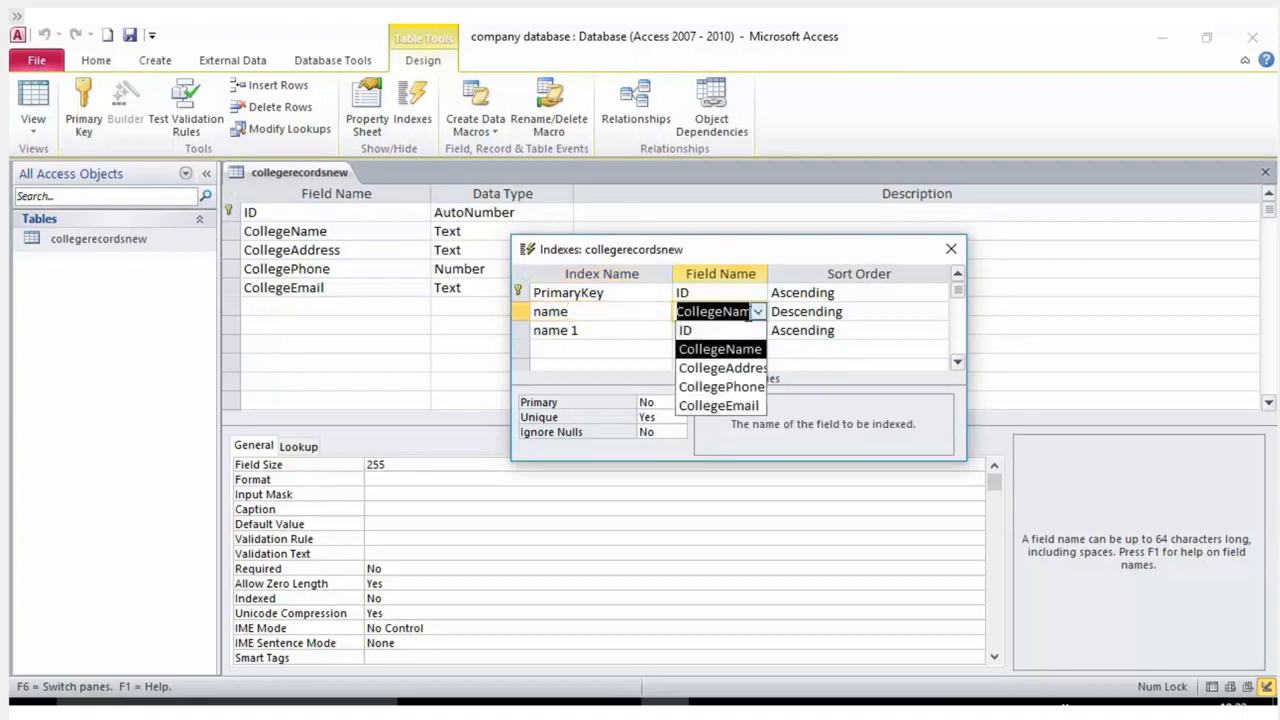
{"action": "left_click", "coordinate": [603, 330]}
{"action": "left_click_drag", "start_coordinate": [612, 330], "coordinate": [520, 330]}
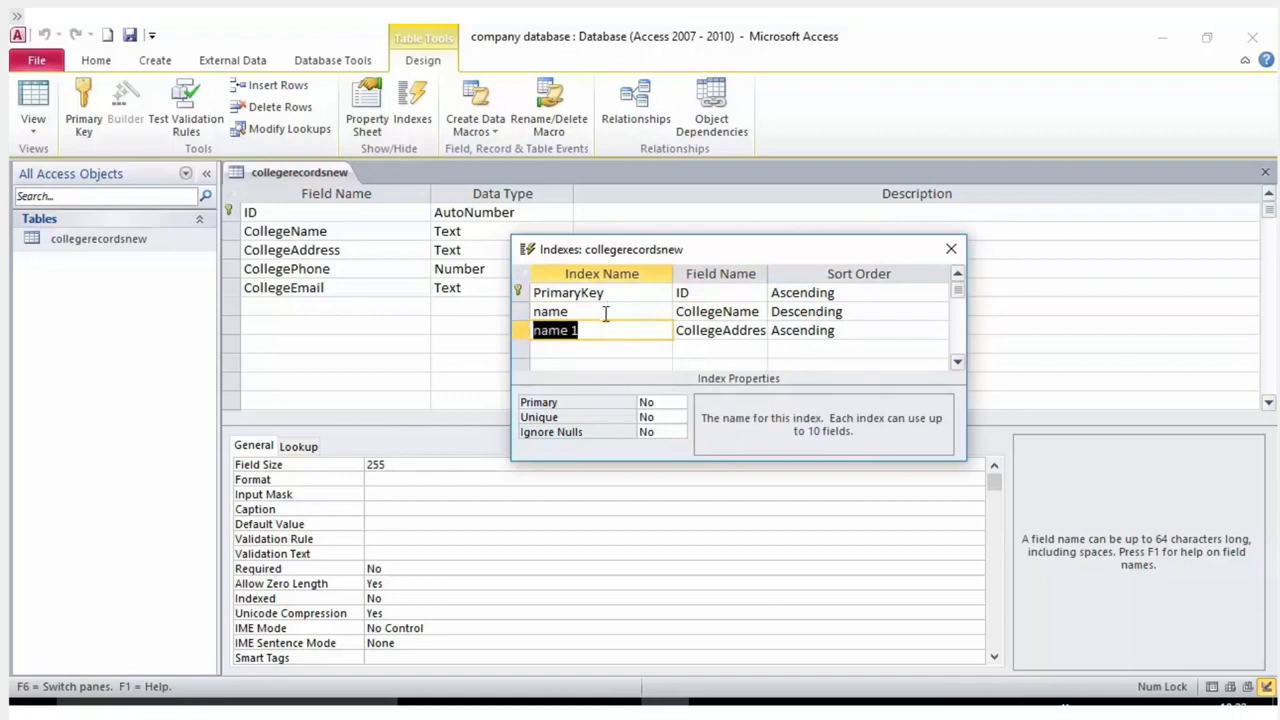
{"action": "key", "text": "Delete"}
{"action": "left_click", "coordinate": [680, 331]}
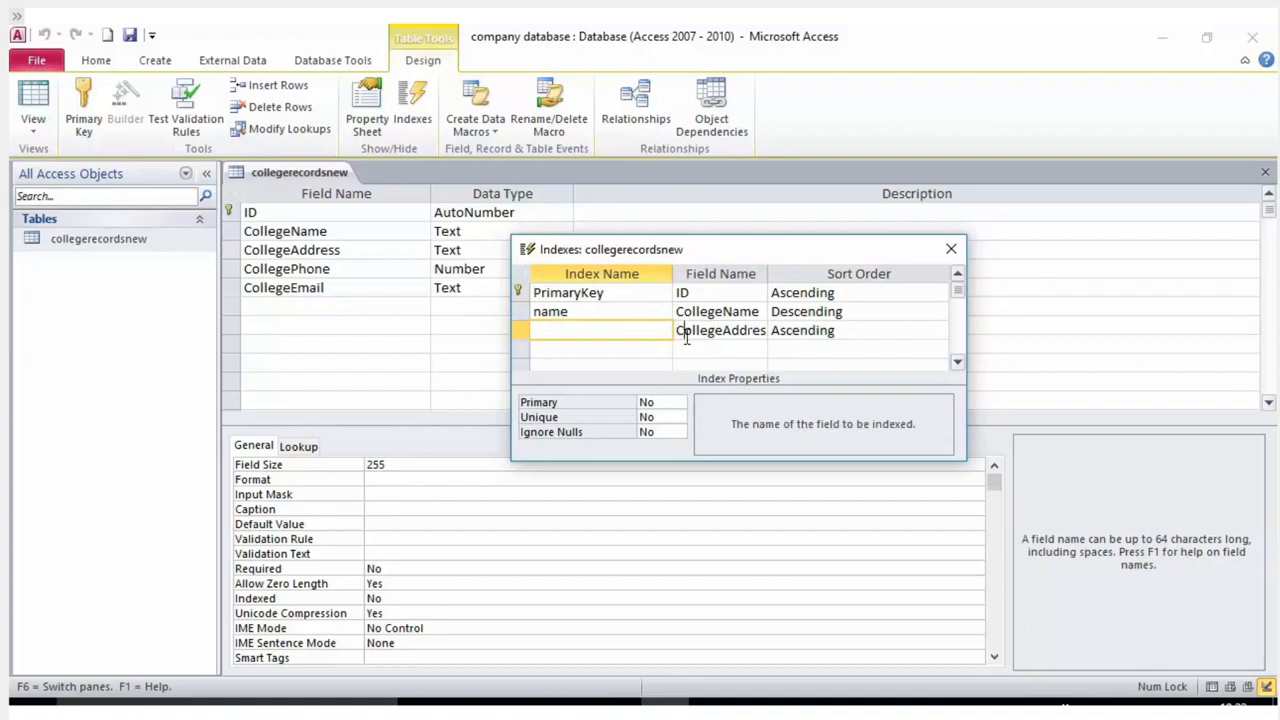
{"action": "left_click", "coordinate": [758, 331]}
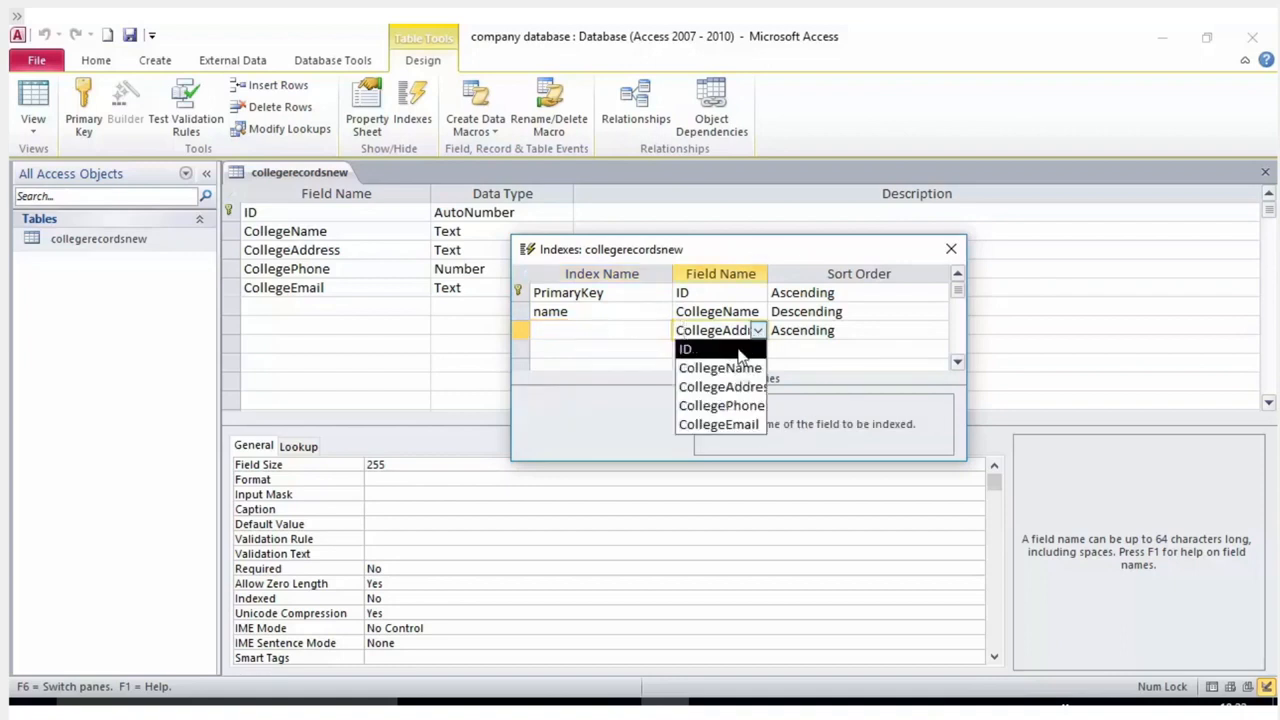
{"action": "left_click", "coordinate": [788, 331]}
{"action": "left_click", "coordinate": [714, 330]}
{"action": "left_click", "coordinate": [594, 331]}
Delete the CollegeAddress and name index rows and save the design.
{"action": "left_click", "coordinate": [521, 331]}
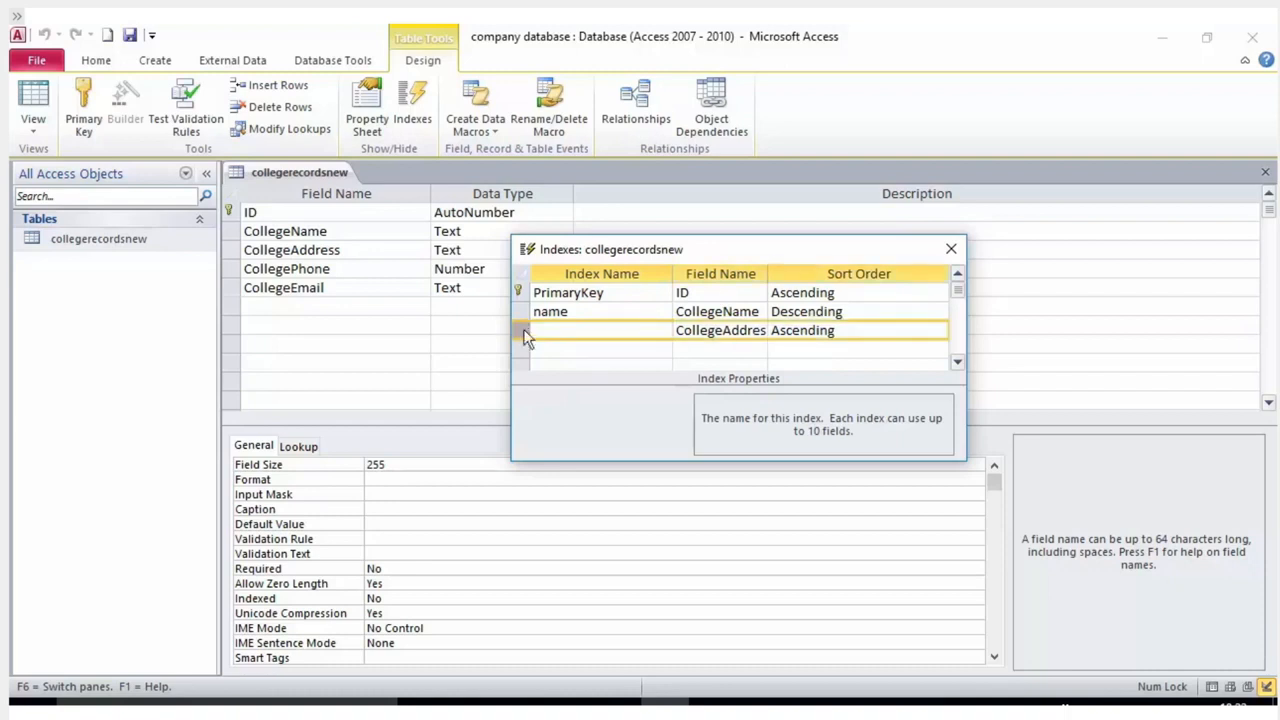
{"action": "right_click", "coordinate": [527, 337]}
{"action": "left_click", "coordinate": [569, 366]}
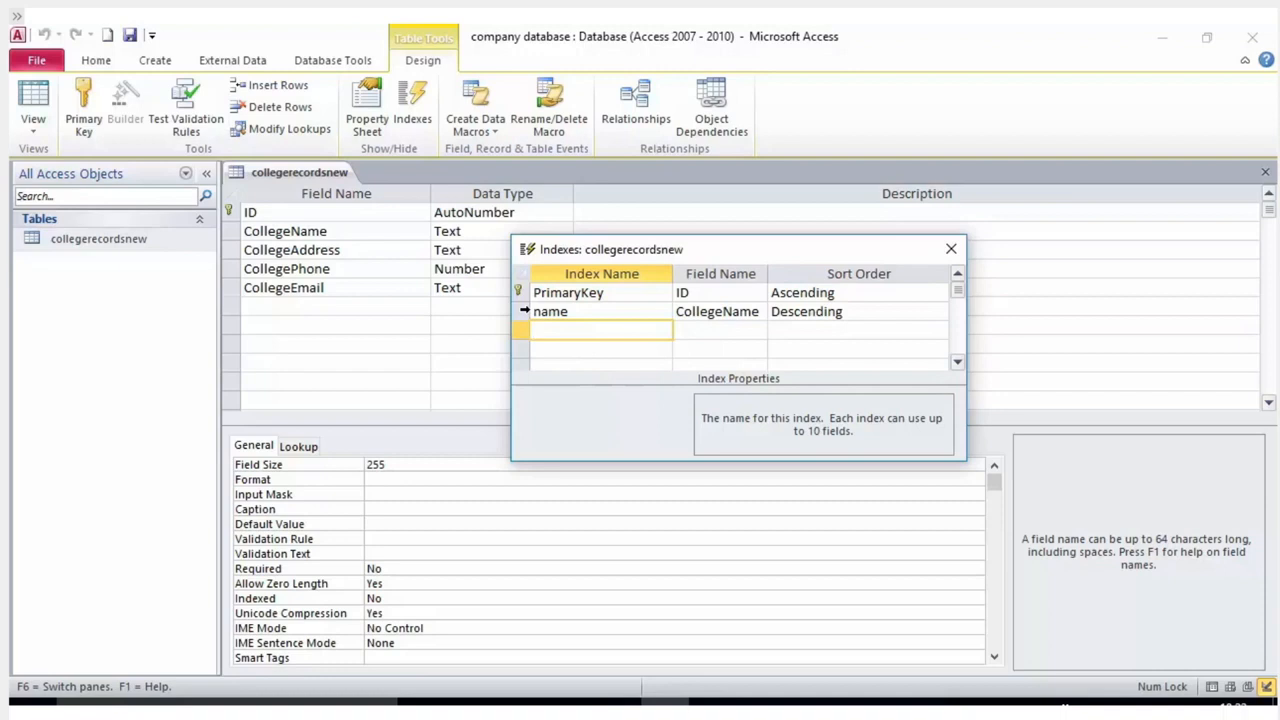
{"action": "right_click", "coordinate": [522, 311]}
{"action": "left_click", "coordinate": [581, 349]}
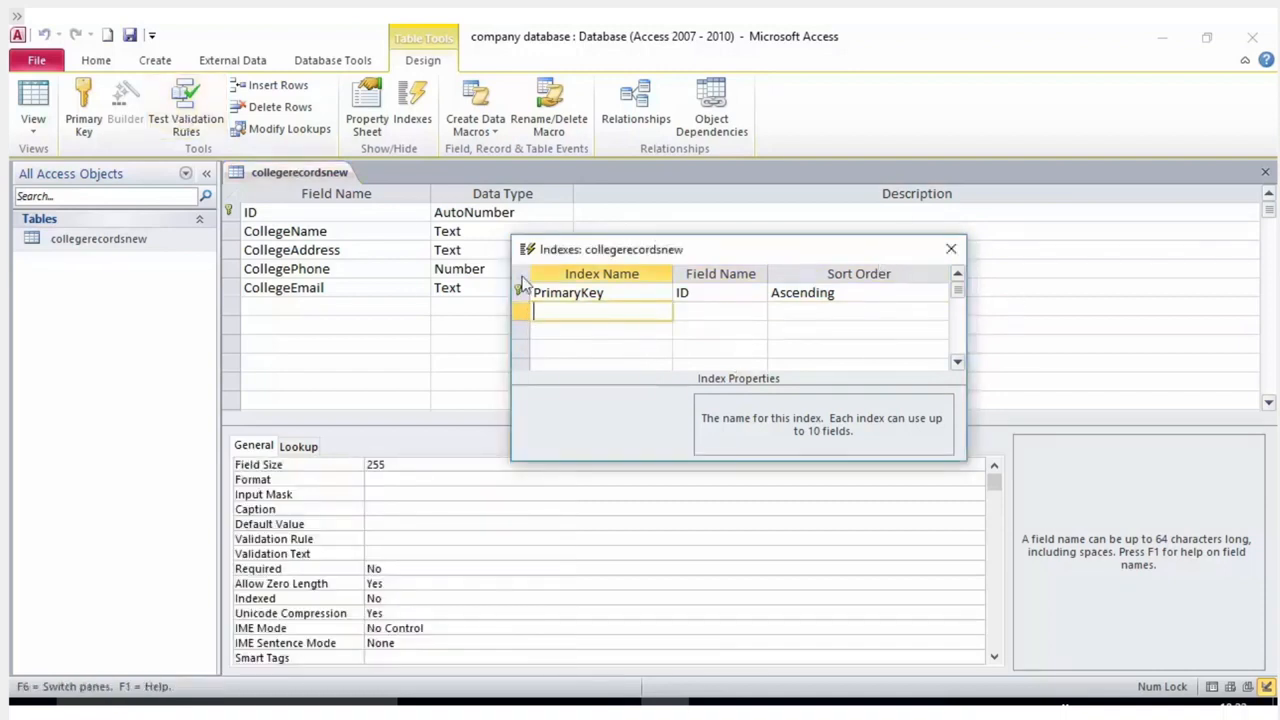
{"action": "left_click", "coordinate": [129, 37]}
Close the index list, reopen collegerecordsnew in Design view, and show its indexes again.
{"action": "left_click", "coordinate": [951, 248]}
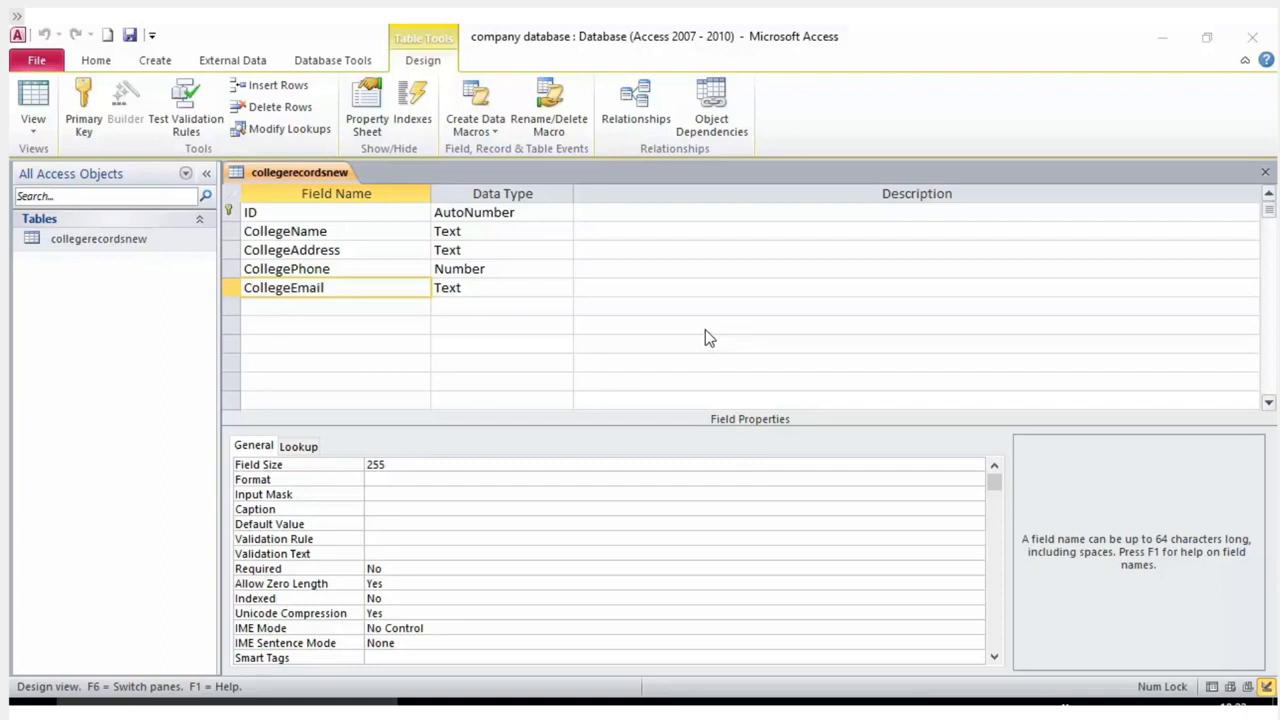
{"action": "left_click", "coordinate": [346, 250]}
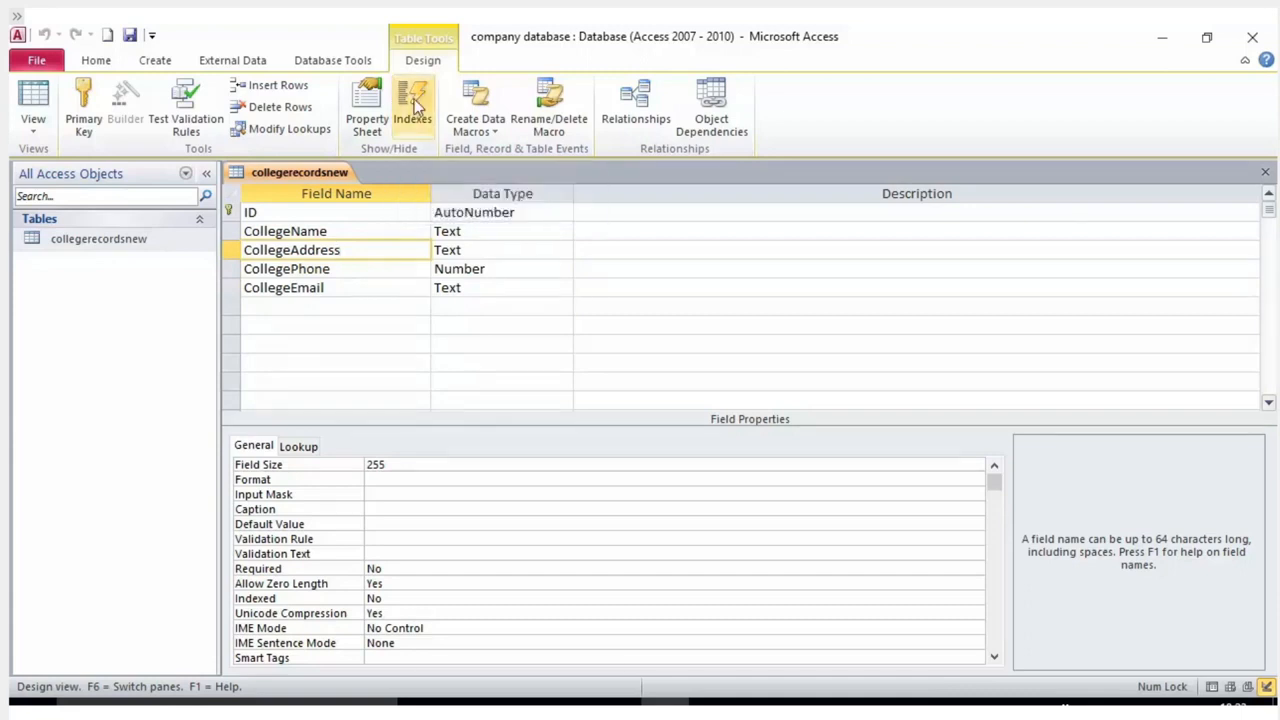
{"action": "right_click", "coordinate": [153, 243]}
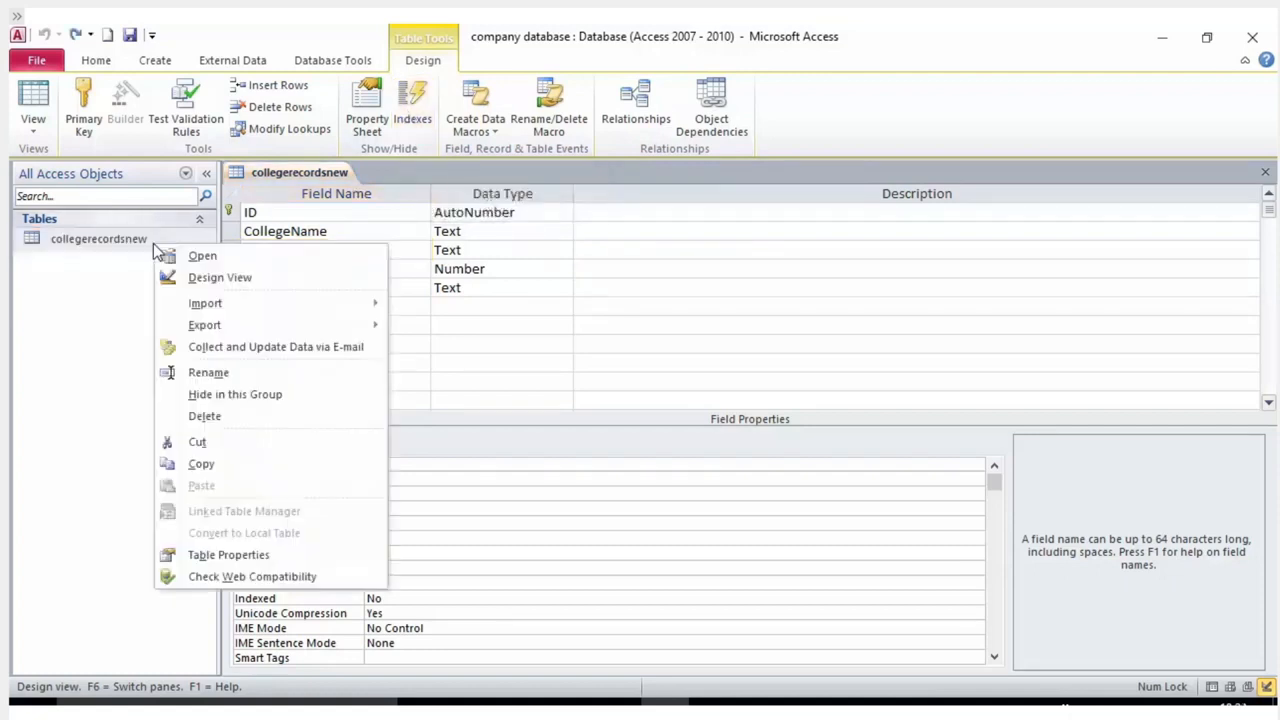
{"action": "left_click", "coordinate": [214, 280]}
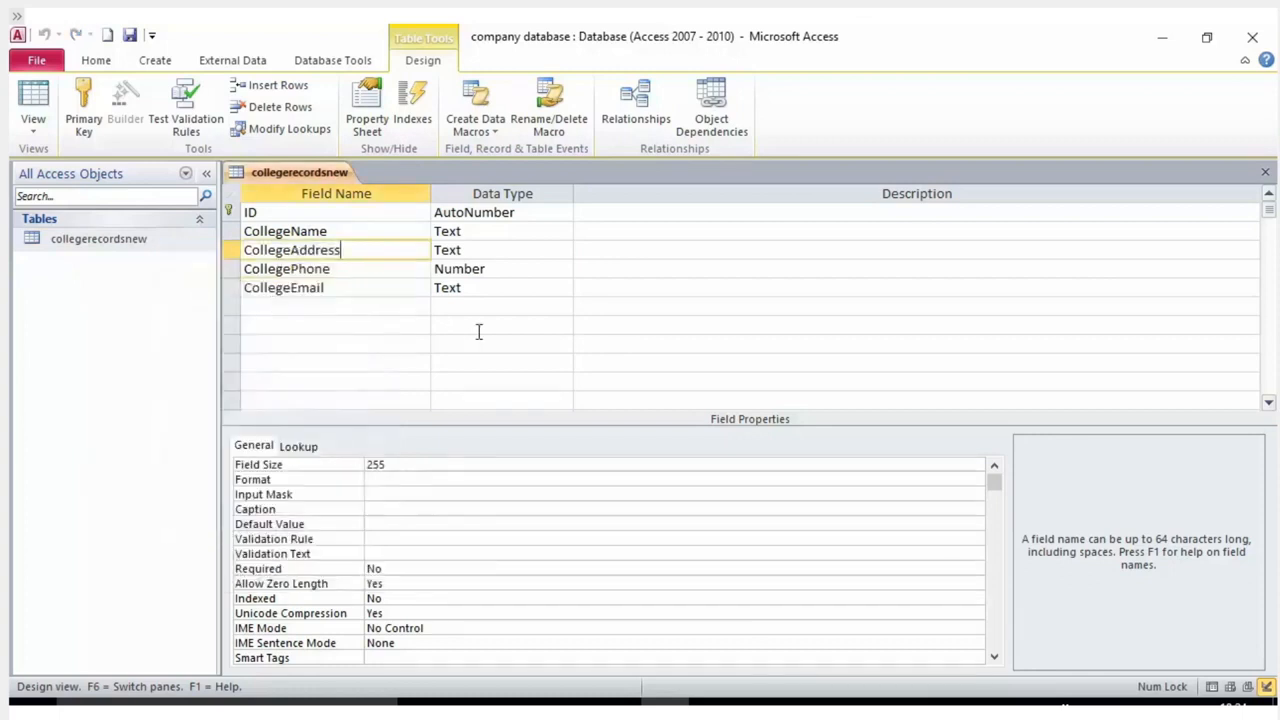
{"action": "left_click", "coordinate": [418, 106]}
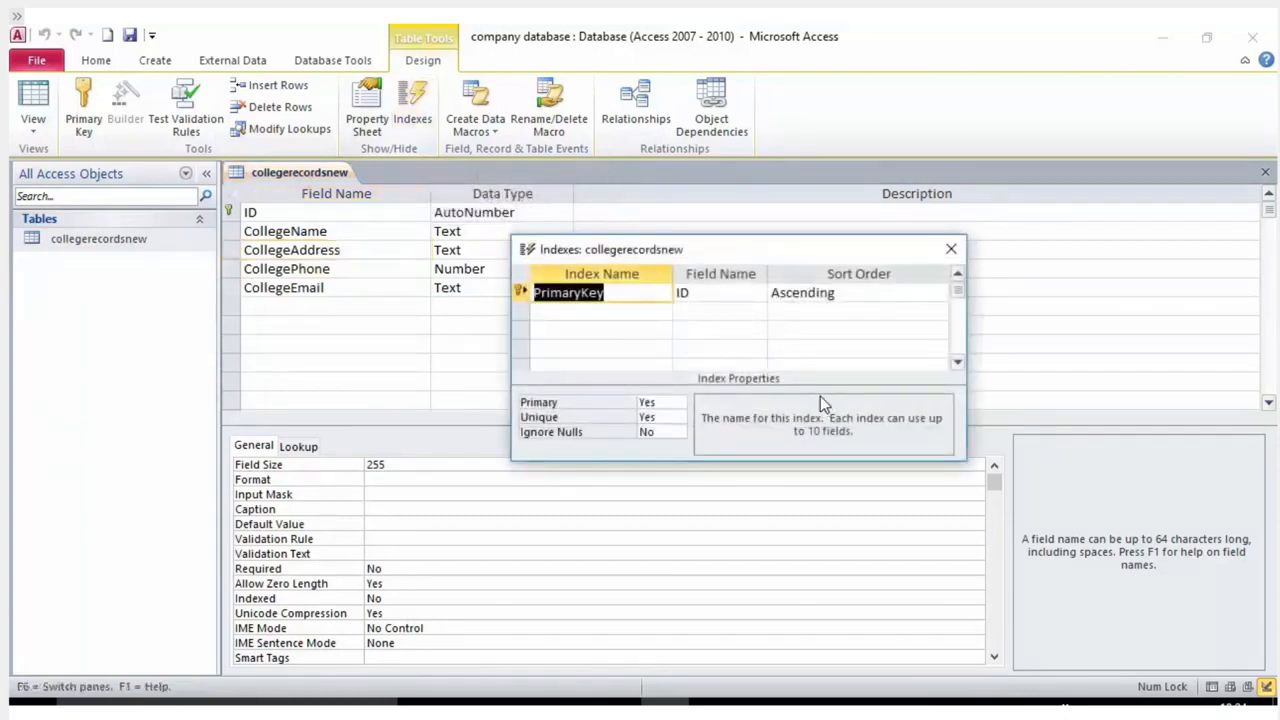
Check the PrimaryKey row on ID and the empty row below it, then close the index list.
{"action": "left_click", "coordinate": [683, 297]}
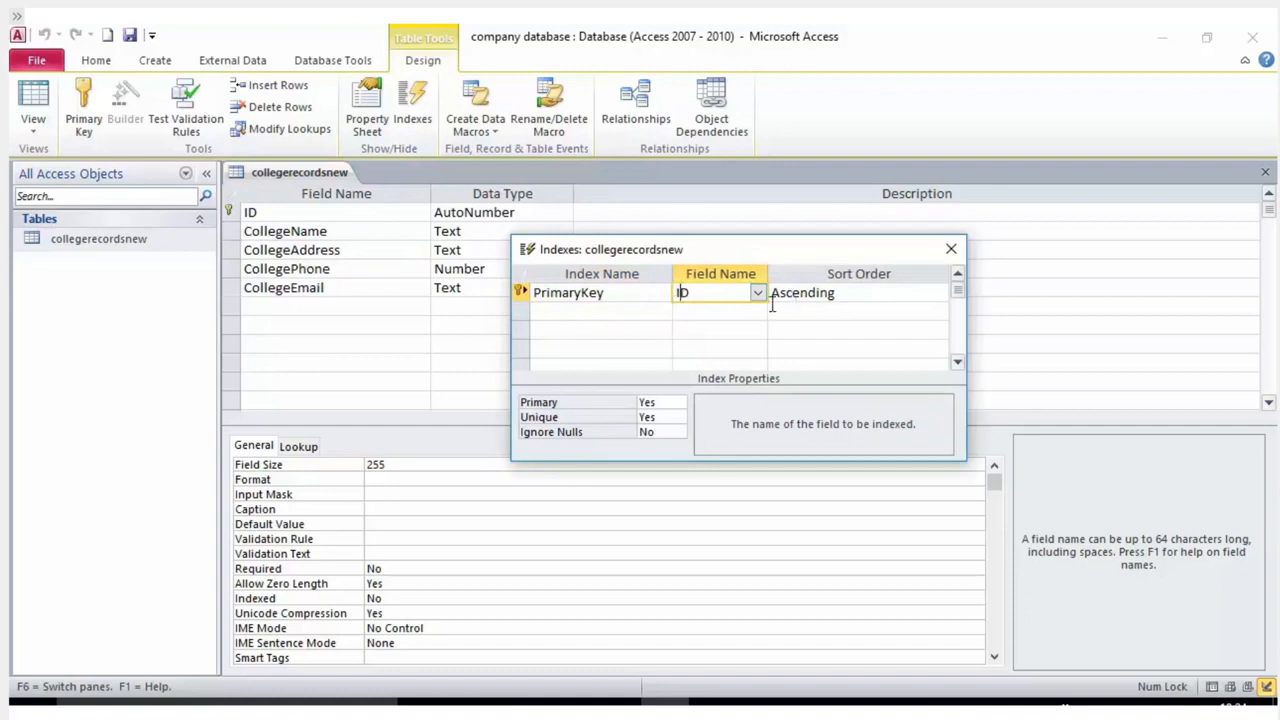
{"action": "left_click", "coordinate": [589, 312]}
{"action": "left_click", "coordinate": [729, 312]}
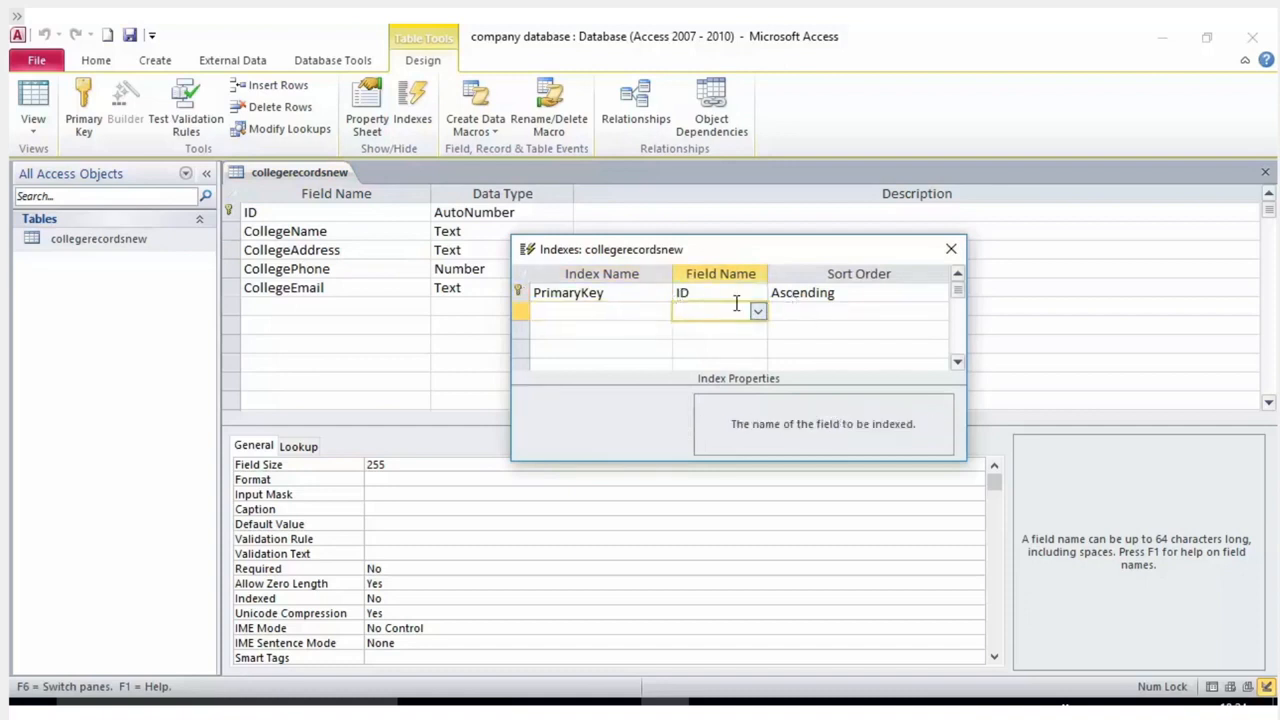
{"action": "left_click", "coordinate": [624, 310]}
{"action": "left_click", "coordinate": [717, 293]}
{"action": "left_click", "coordinate": [628, 290]}
{"action": "left_click", "coordinate": [630, 312]}
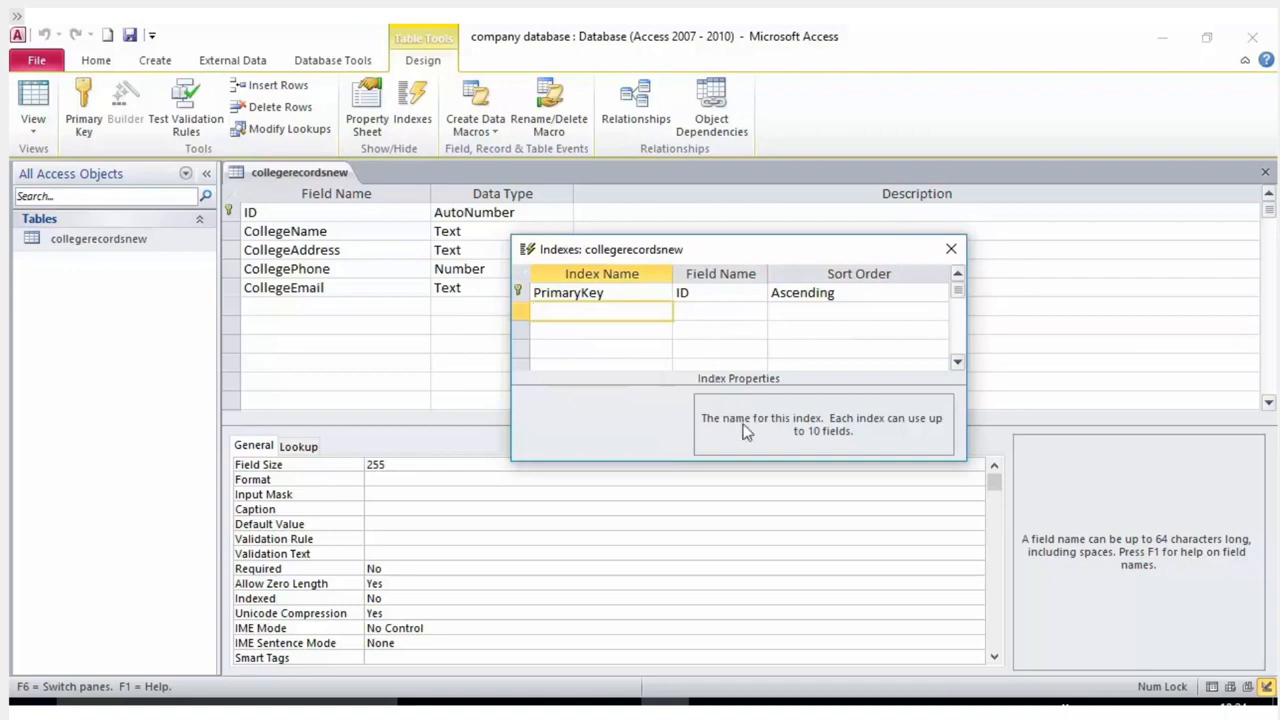
{"action": "left_click", "coordinate": [600, 292]}
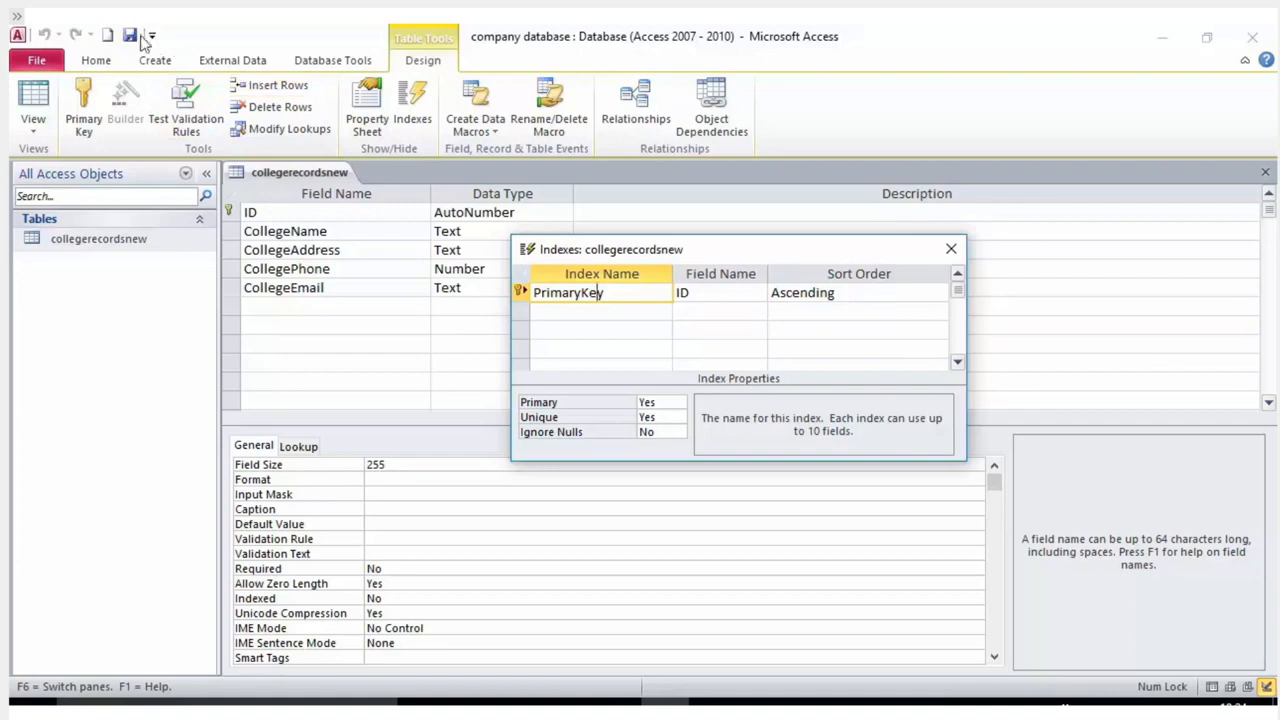
{"action": "left_click", "coordinate": [946, 248]}
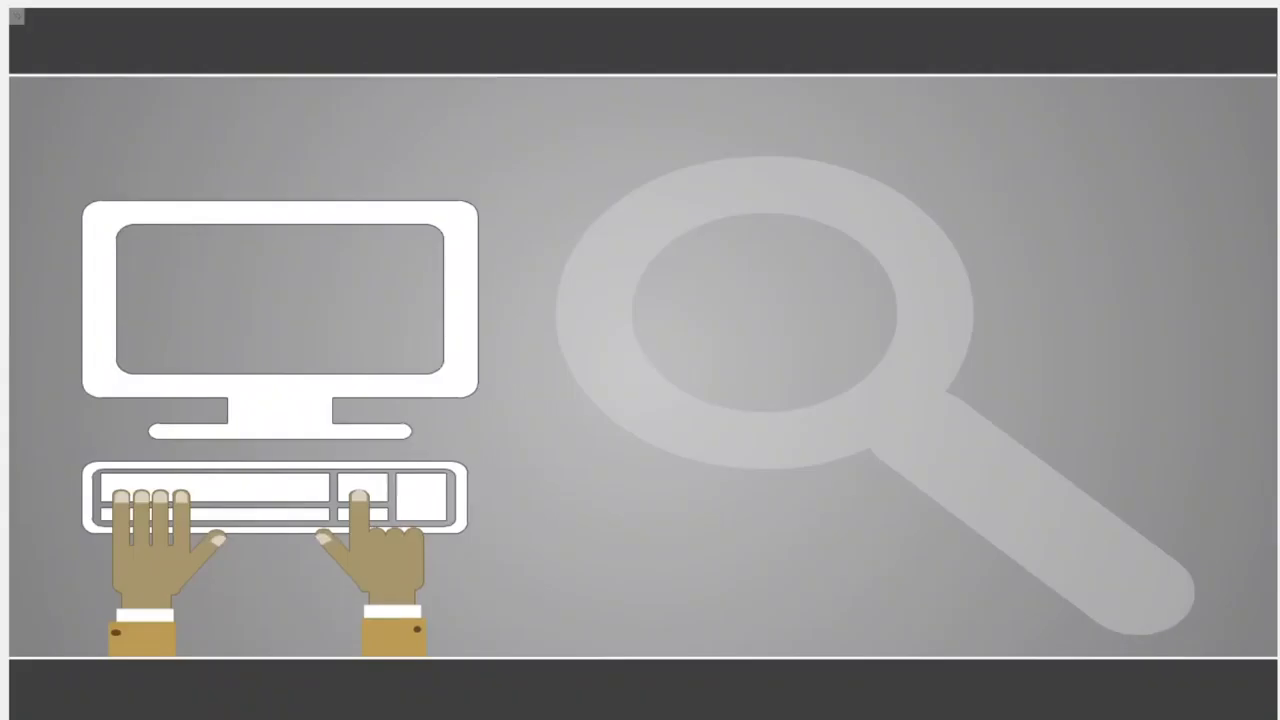